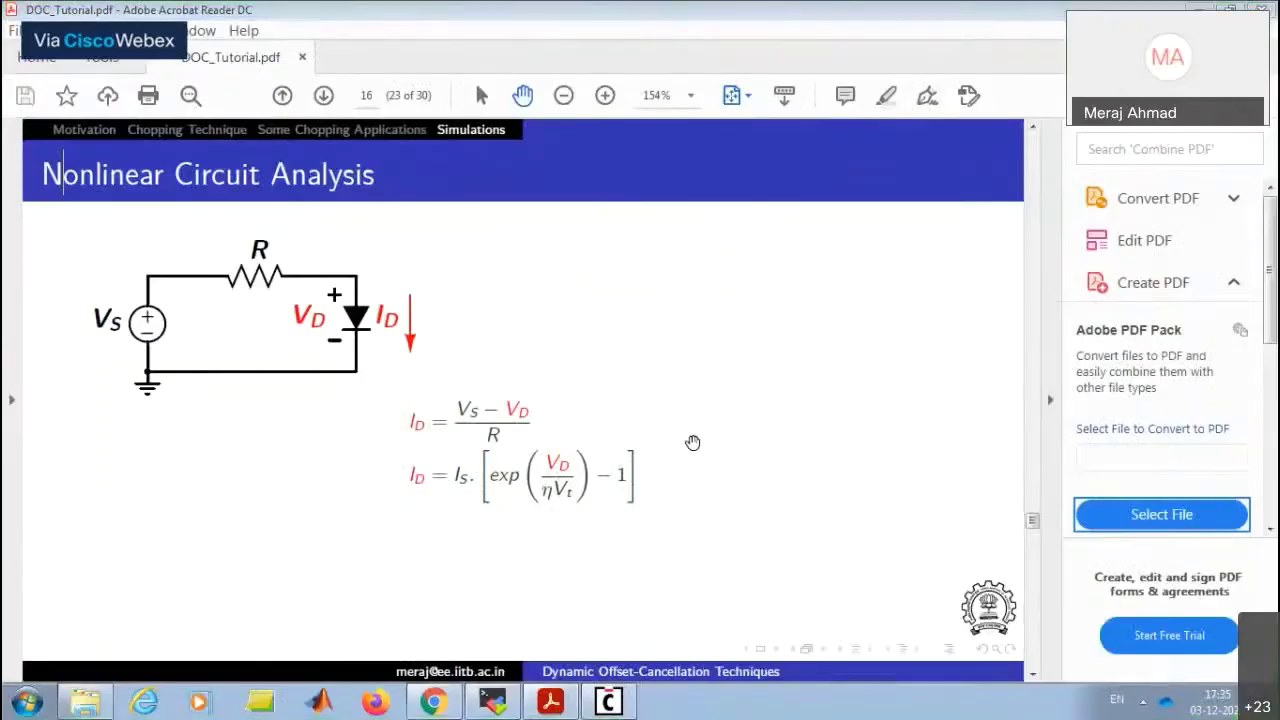
Switch to the Virtuoso log window and open the Library Manager.
left_click(608, 702)
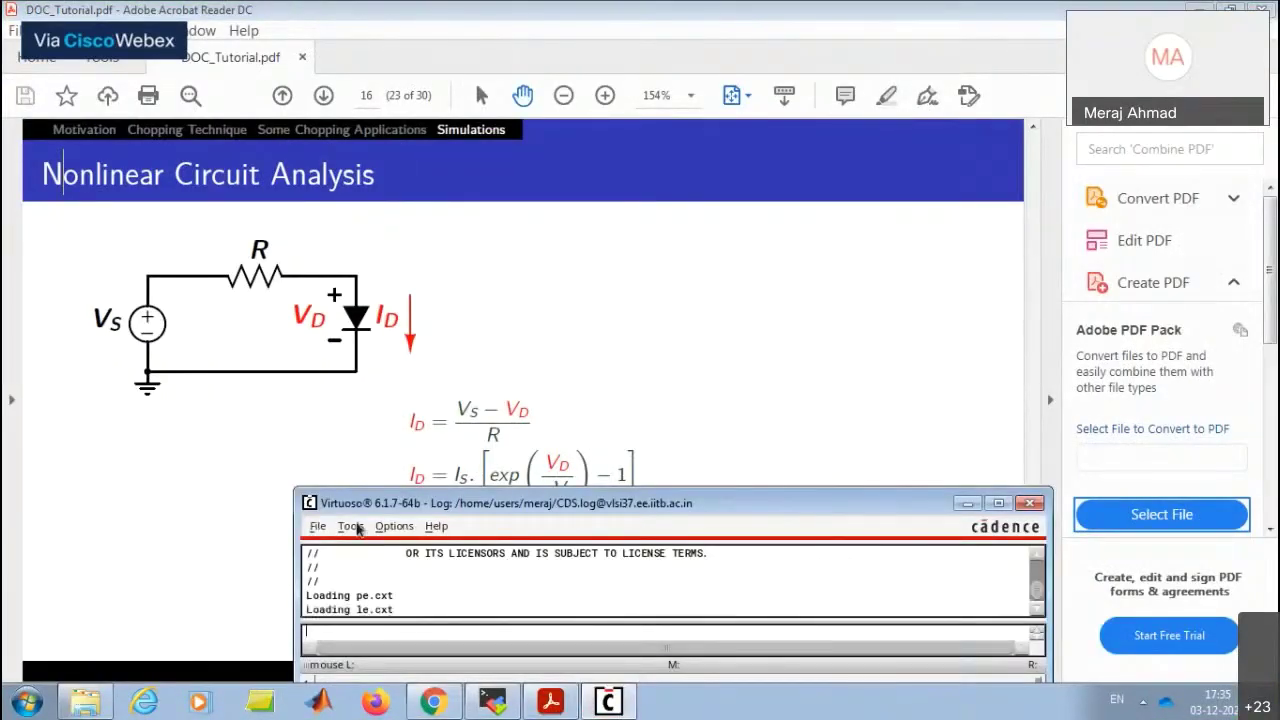
left_click(553, 272)
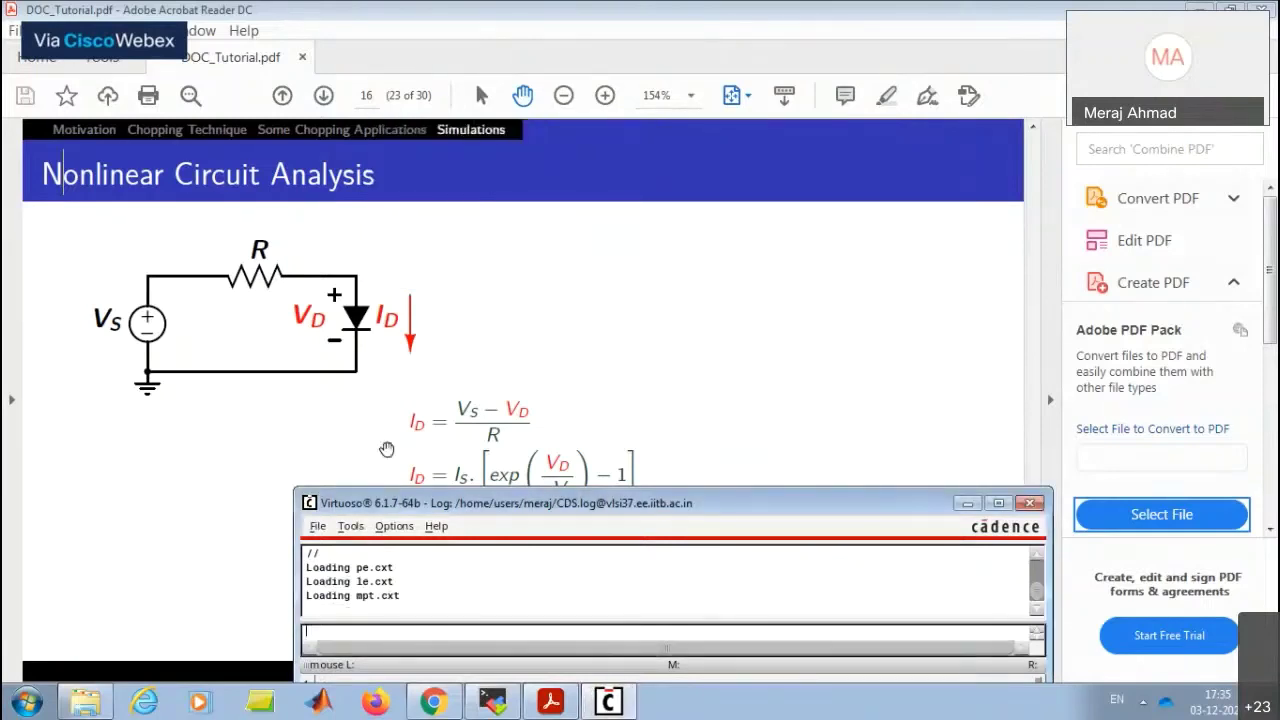
left_click(350, 526)
left_click(388, 45)
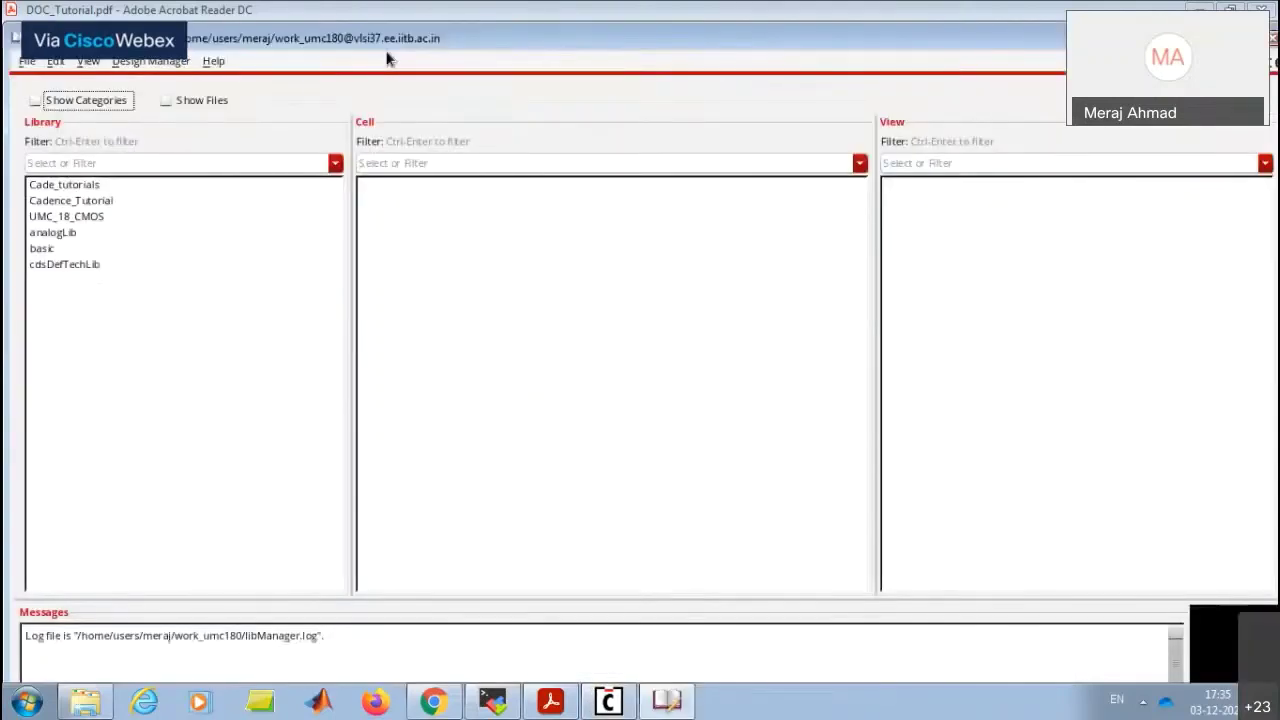
Create a new library named DOC and attach it to the existing technology library UMC_18_CMOS.
left_click(26, 61)
mouse_move(40, 88)
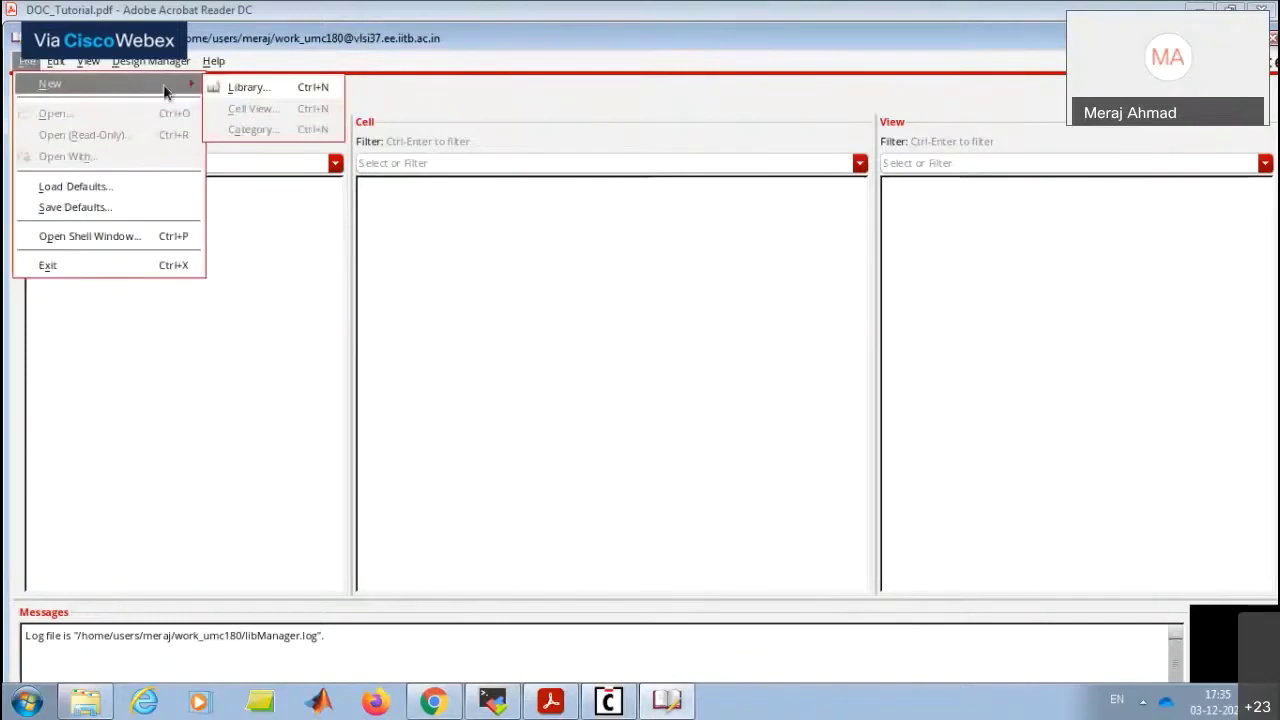
left_click(229, 86)
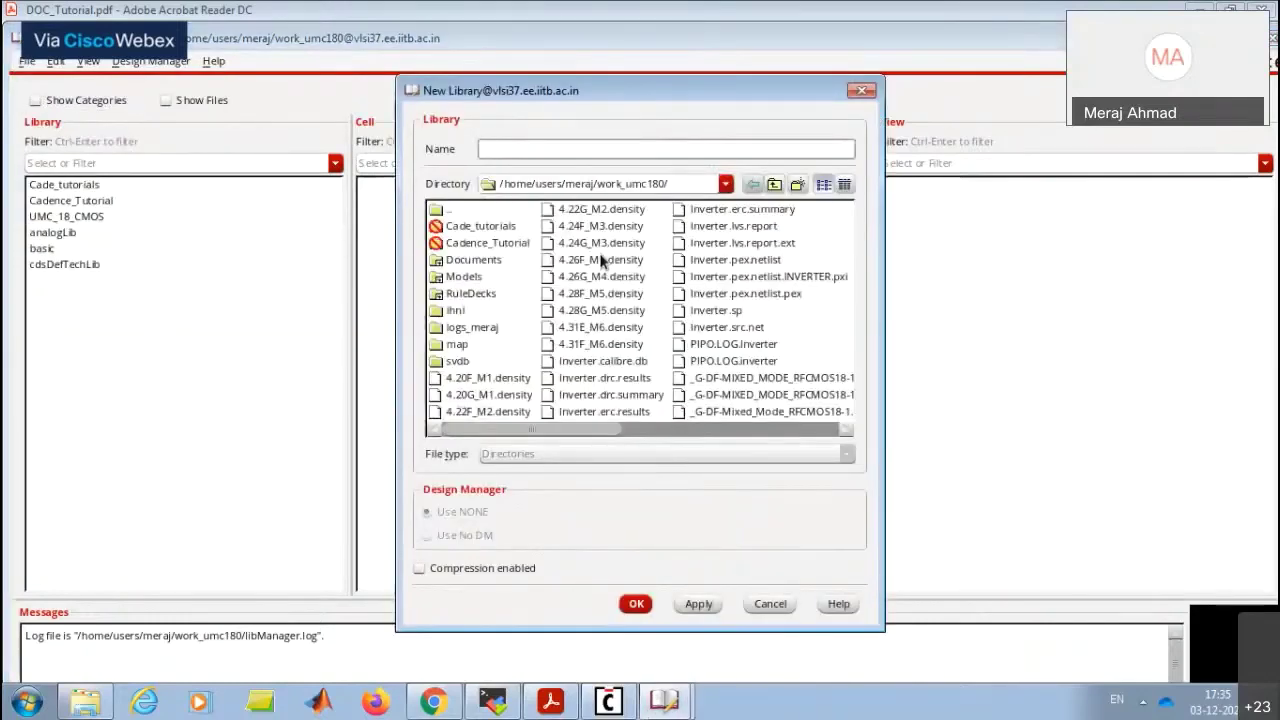
type("DOC")
left_click(635, 604)
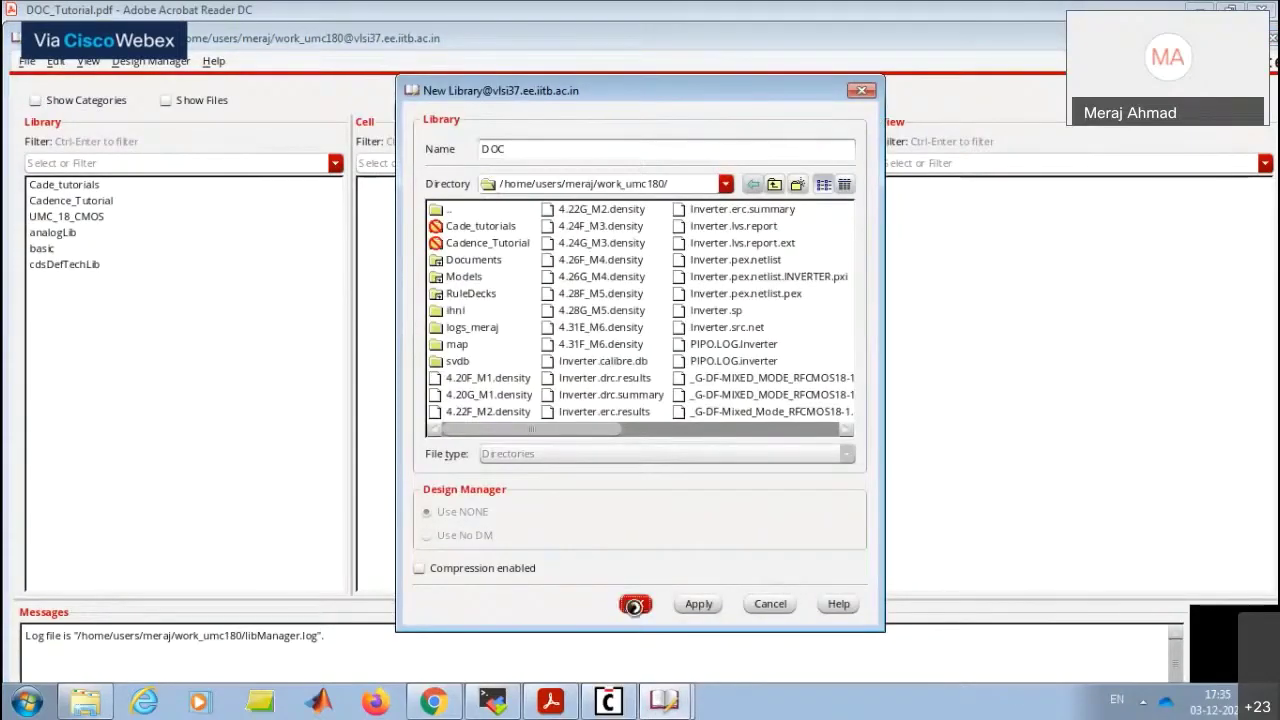
left_click(551, 229)
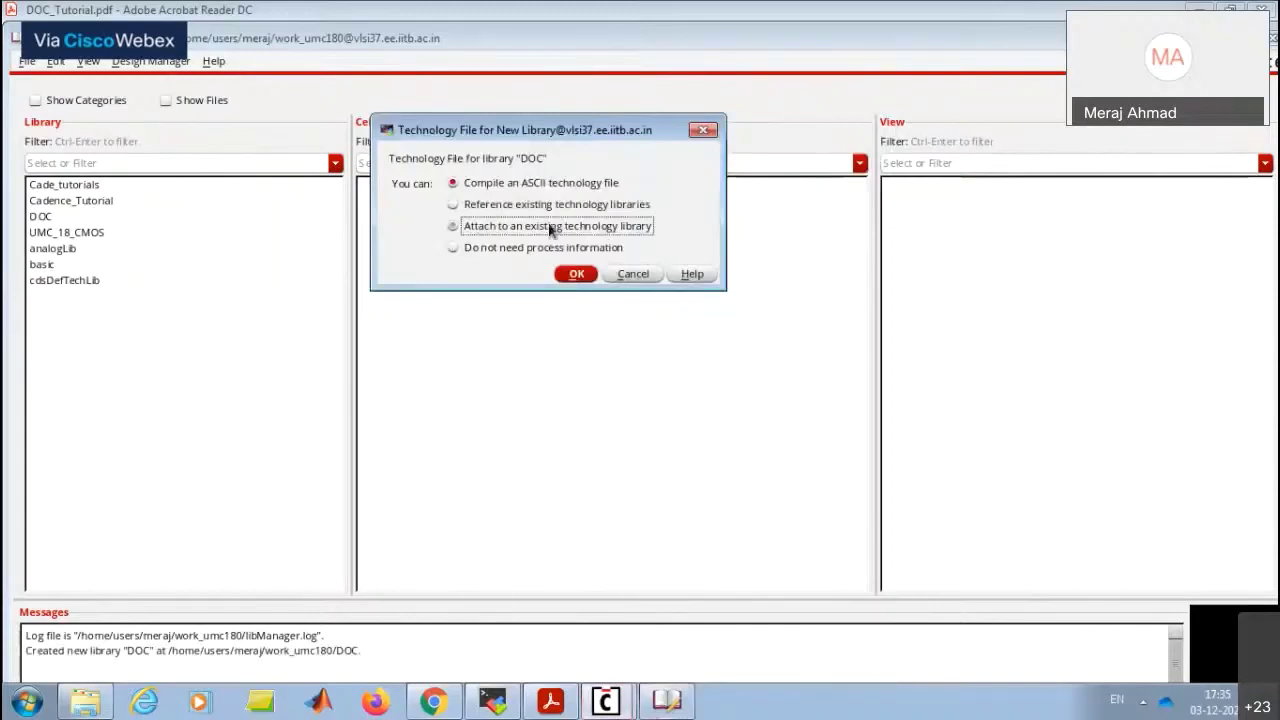
left_click(574, 274)
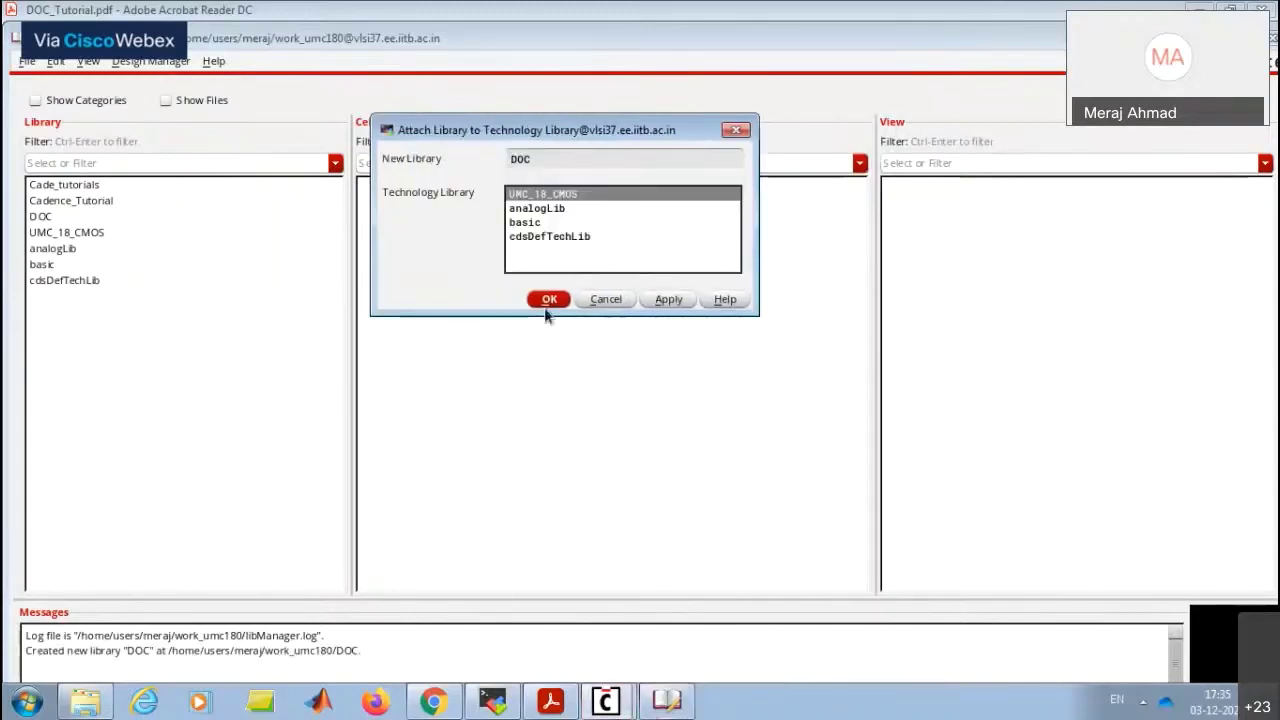
left_click(545, 299)
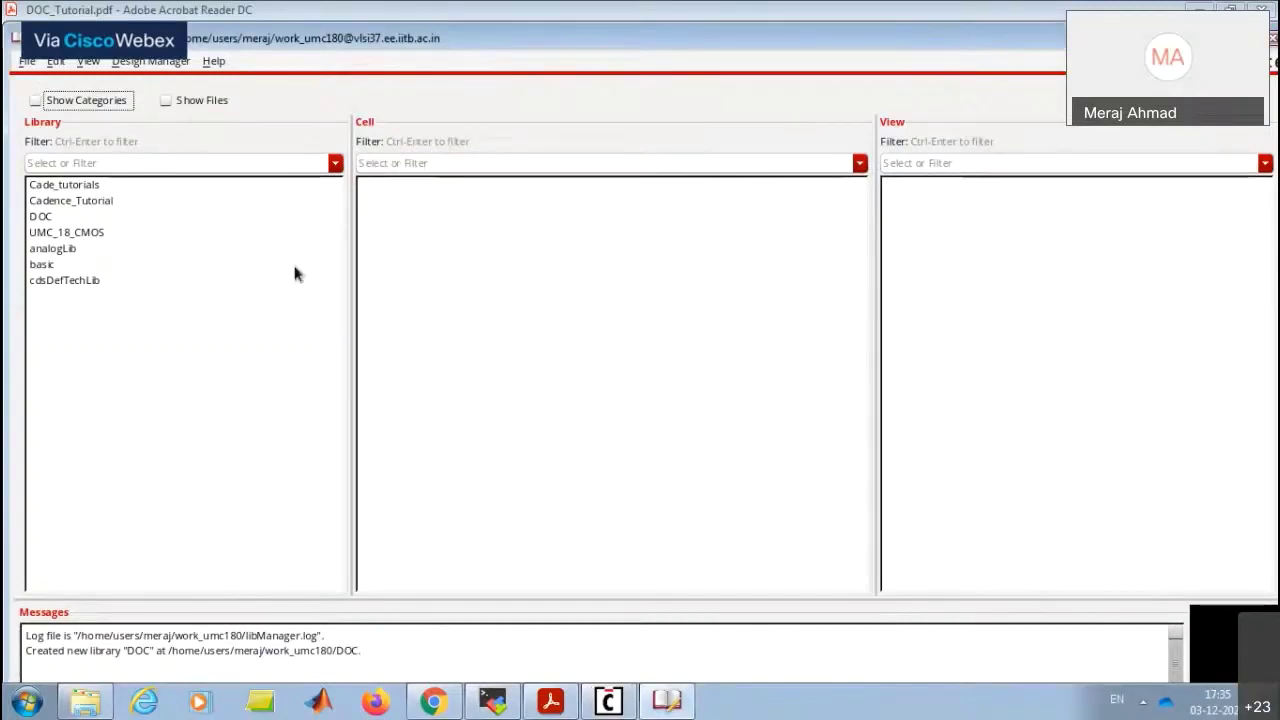
Create a schematic cell view named NMOS_Chopper in the DOC library.
left_click(40, 217)
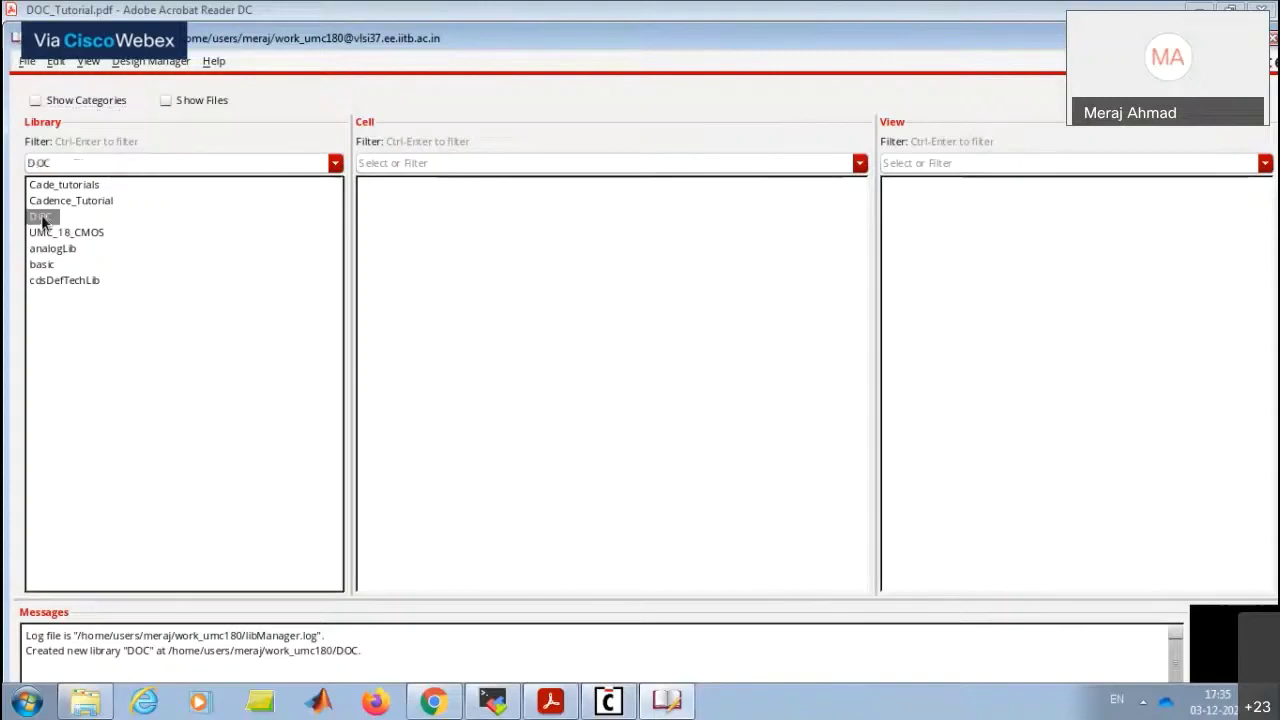
left_click(27, 61)
mouse_move(60, 84)
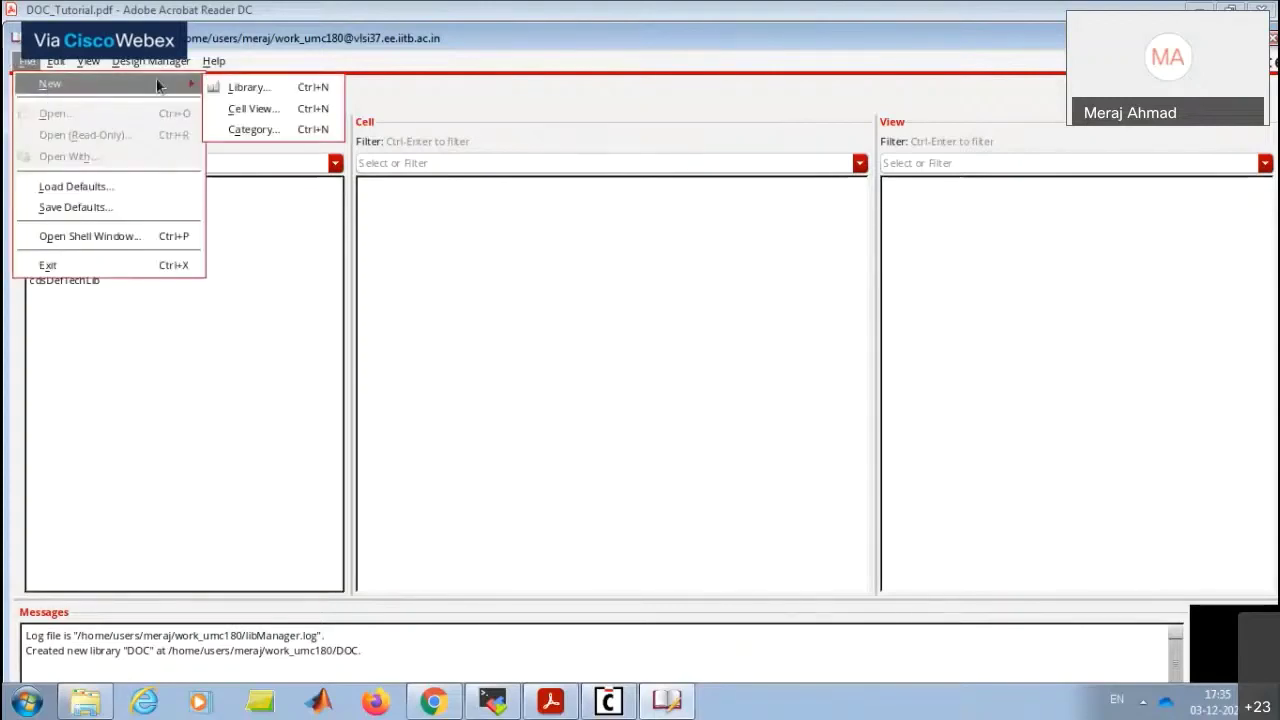
left_click(248, 108)
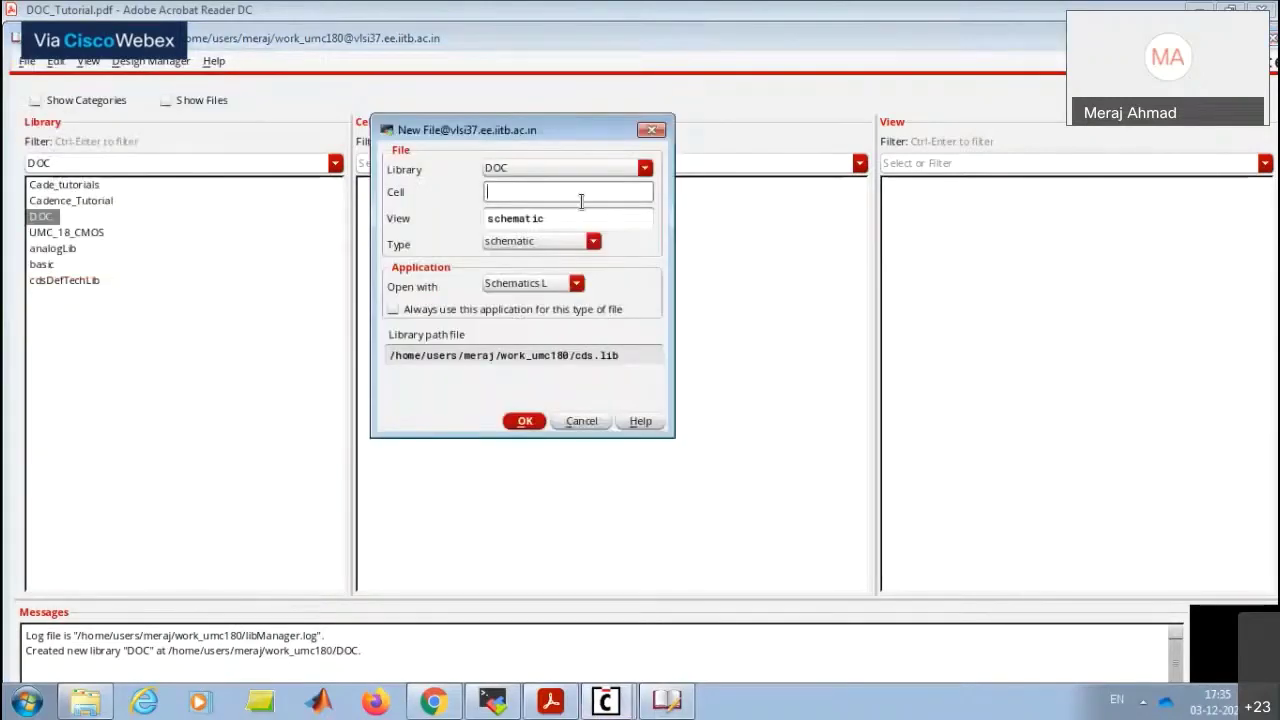
type("NMOS_Chopper")
left_click(525, 421)
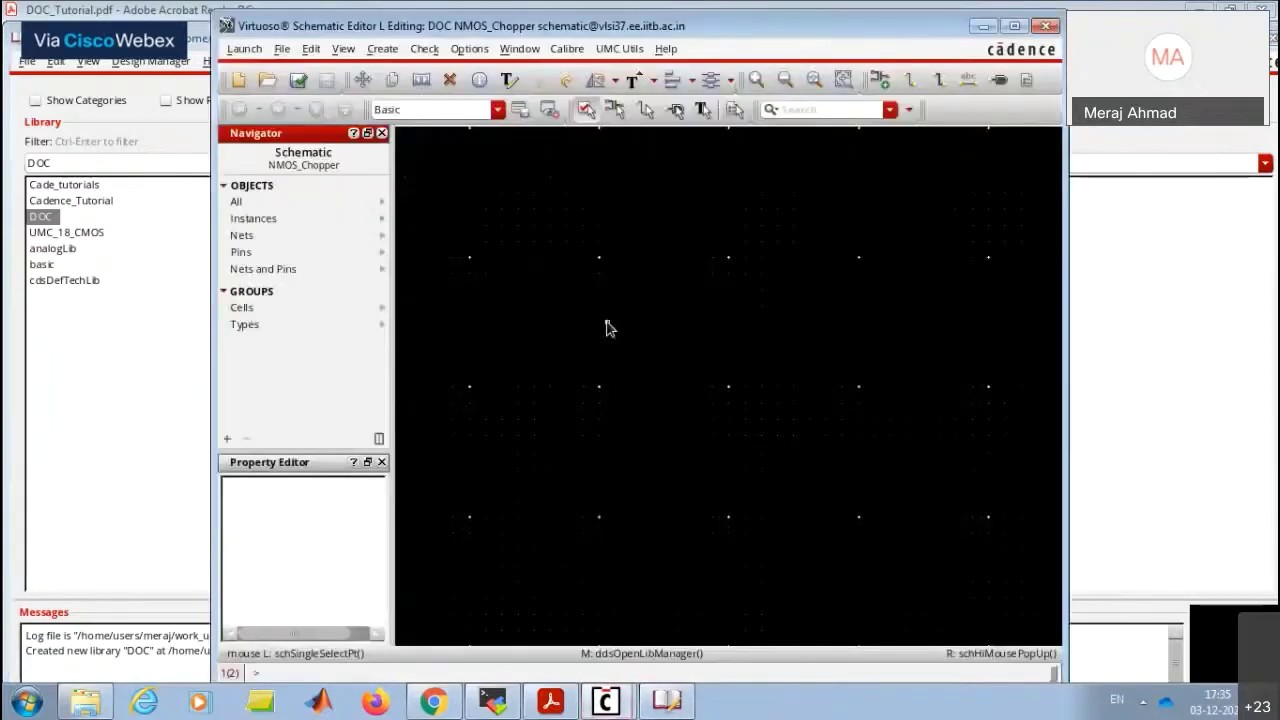
Place a rotated N_18_MM symbol from UMC_18_CMOS, named r, in the upper part of the schematic with its gate facing up.
key("i")
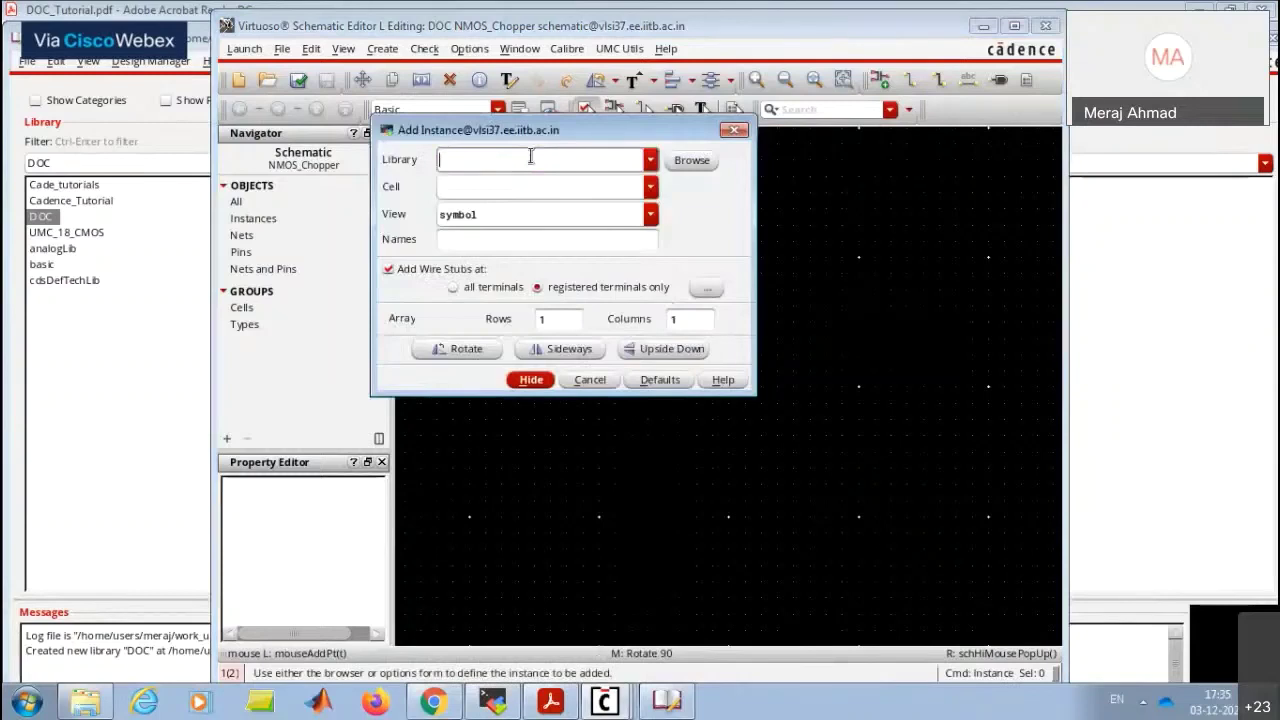
type("UM")
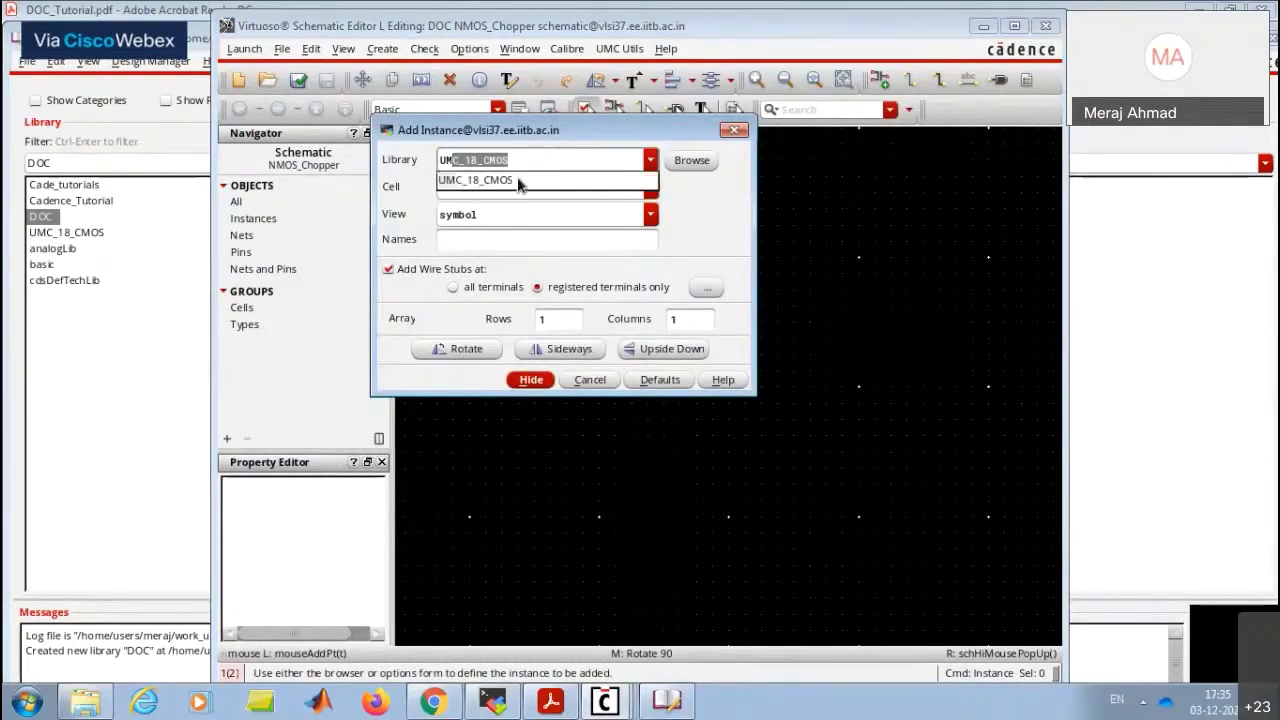
left_click(522, 186)
type("NCAP_MM")
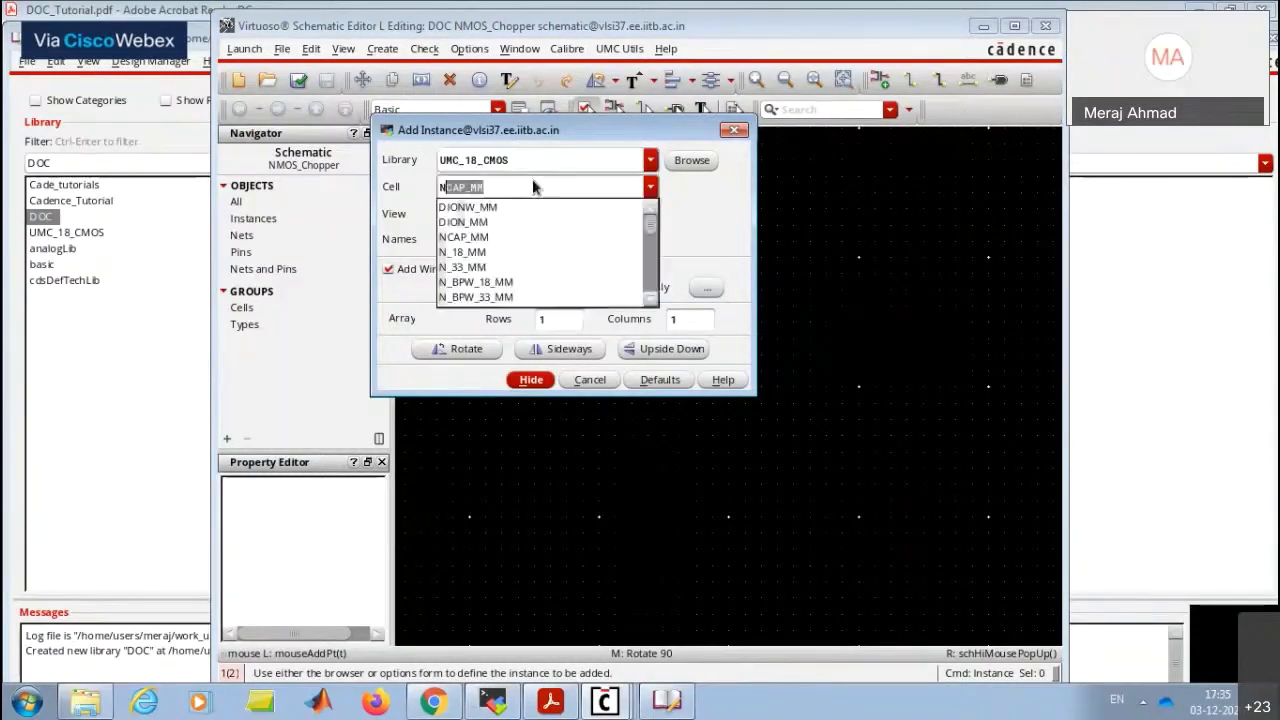
left_click(499, 252)
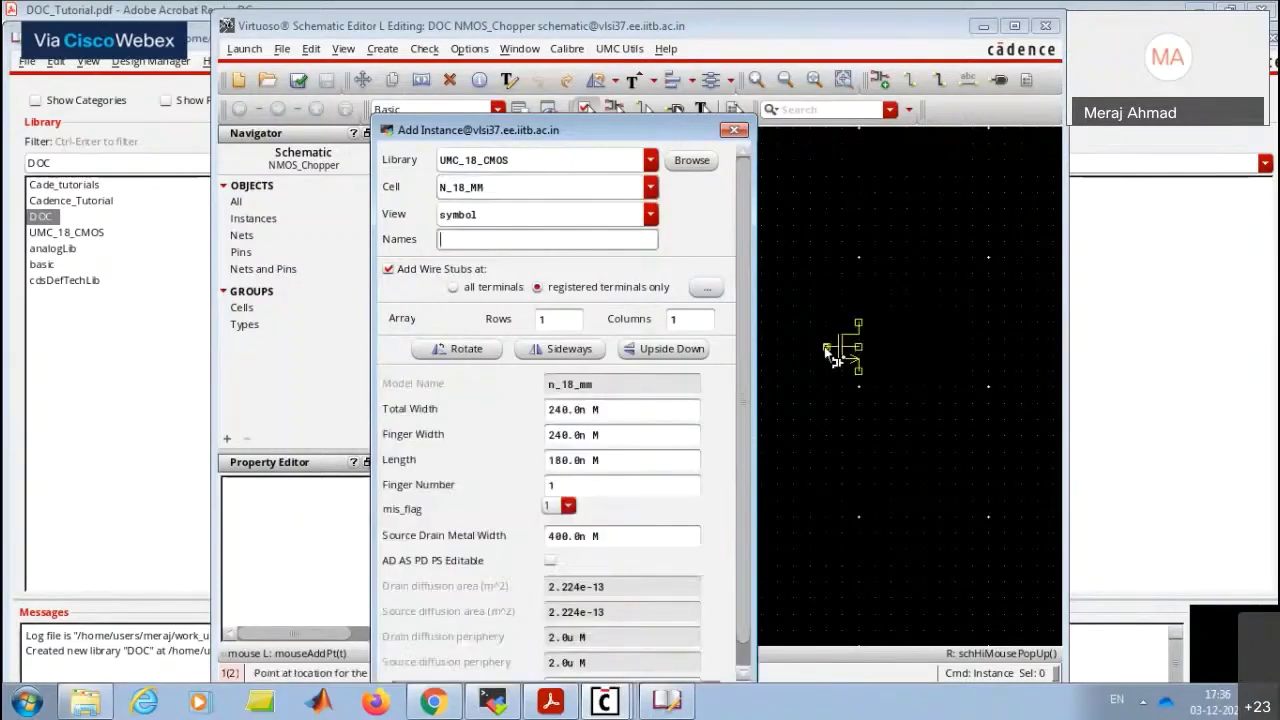
type("r")
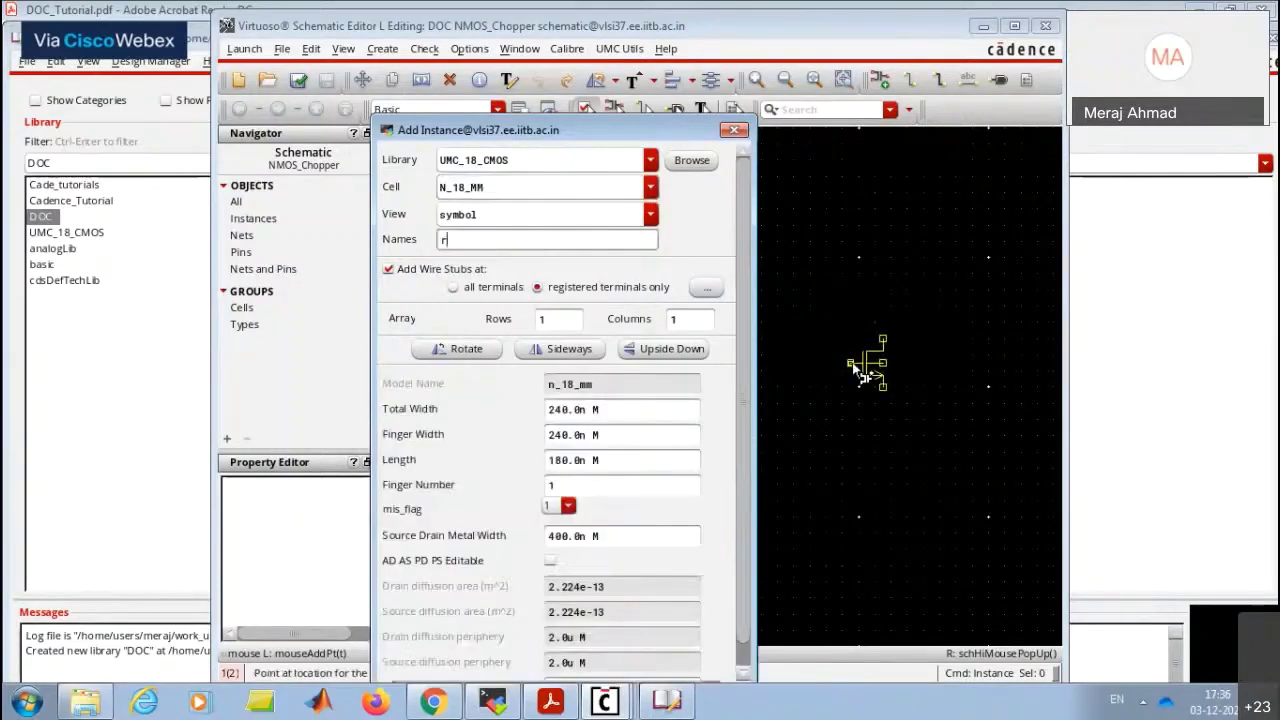
left_click(458, 350)
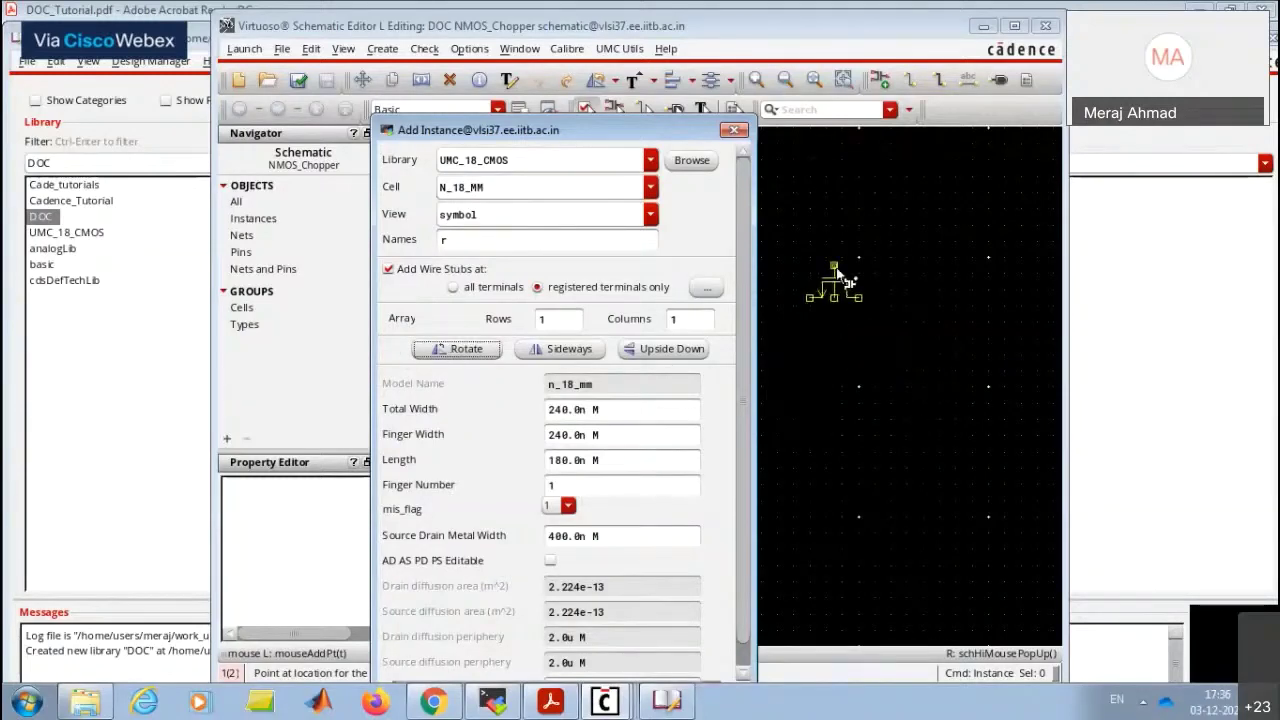
left_click(804, 267)
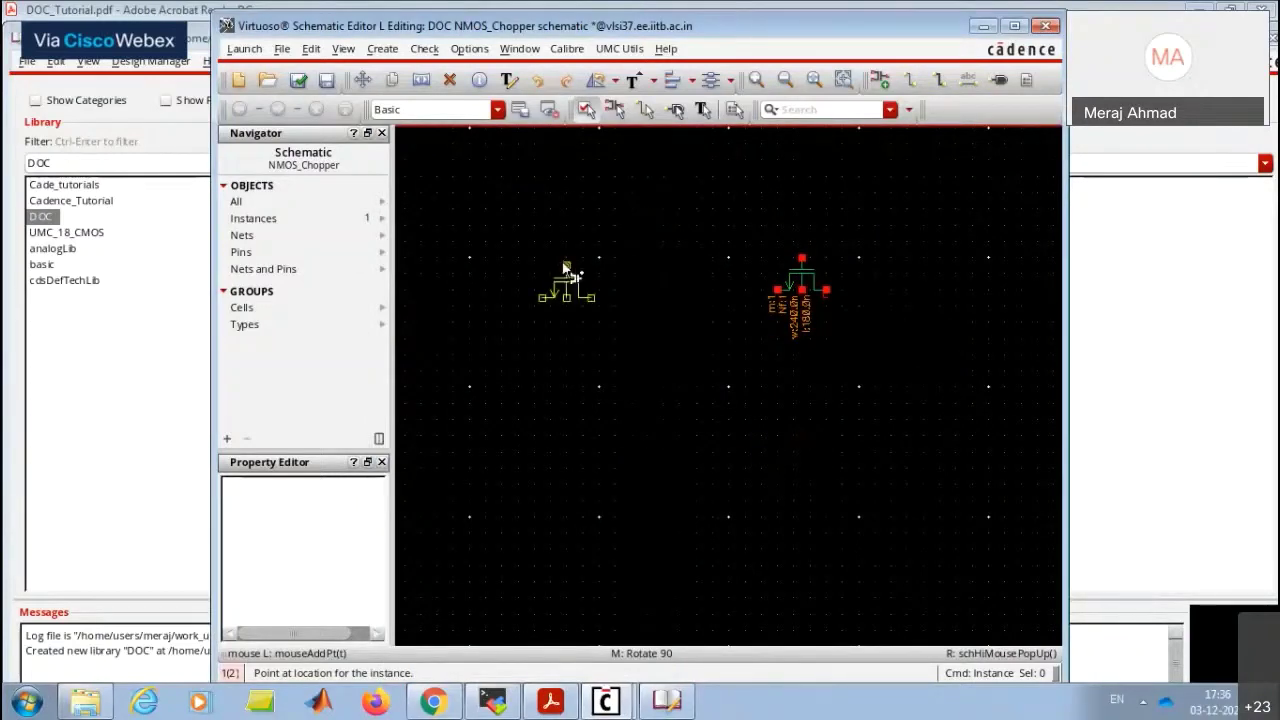
Place a second N_18_MM transistor, flipped upside down, directly below the first one.
key("z")
key("i")
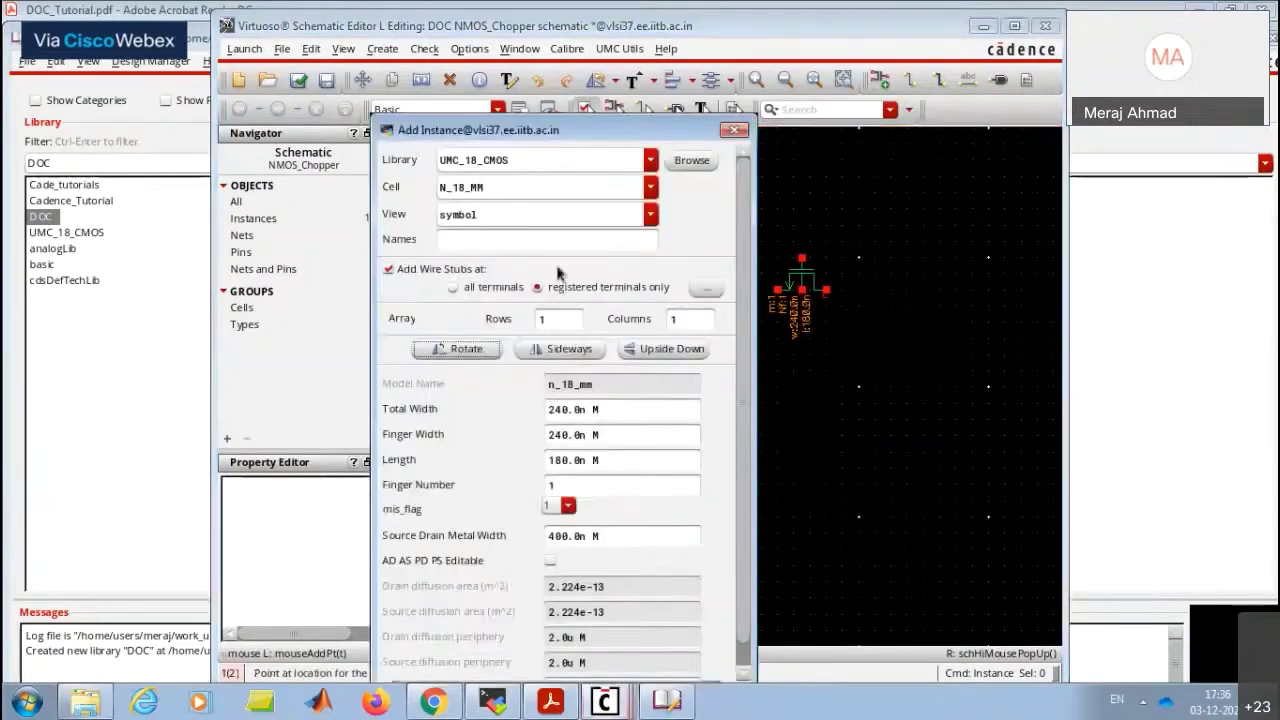
left_click(651, 351)
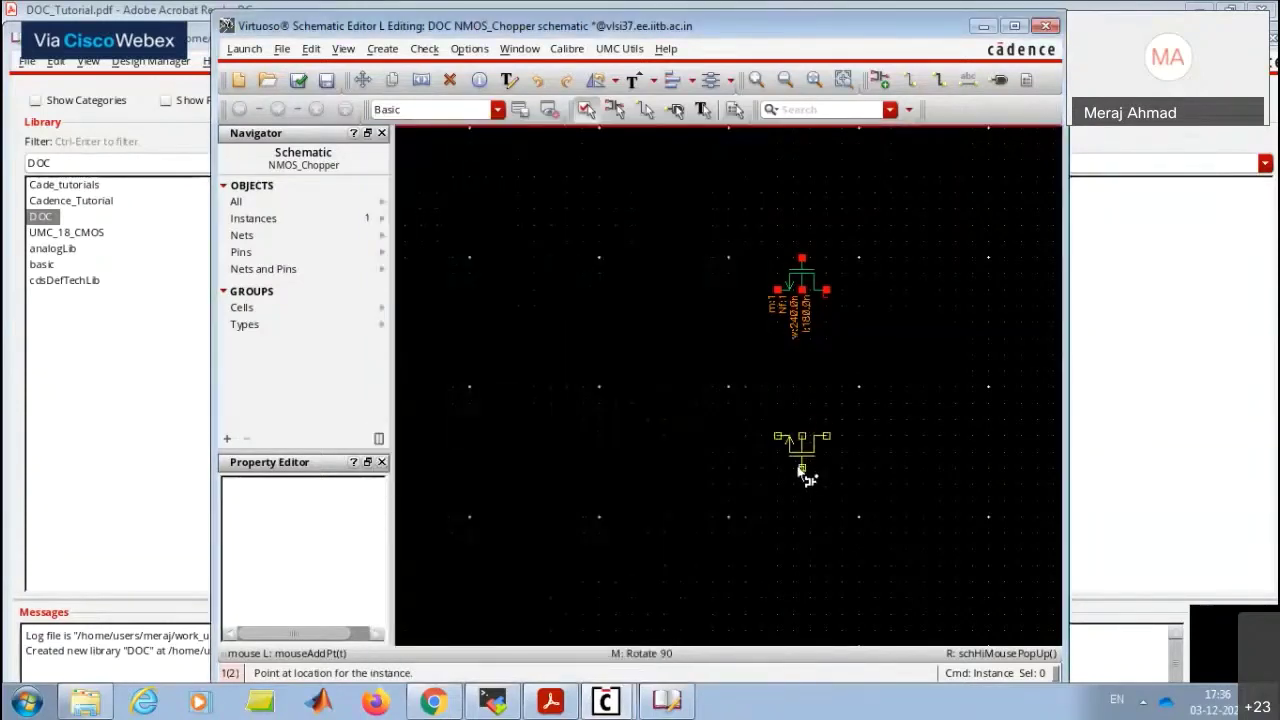
left_click(801, 470)
key("Escape")
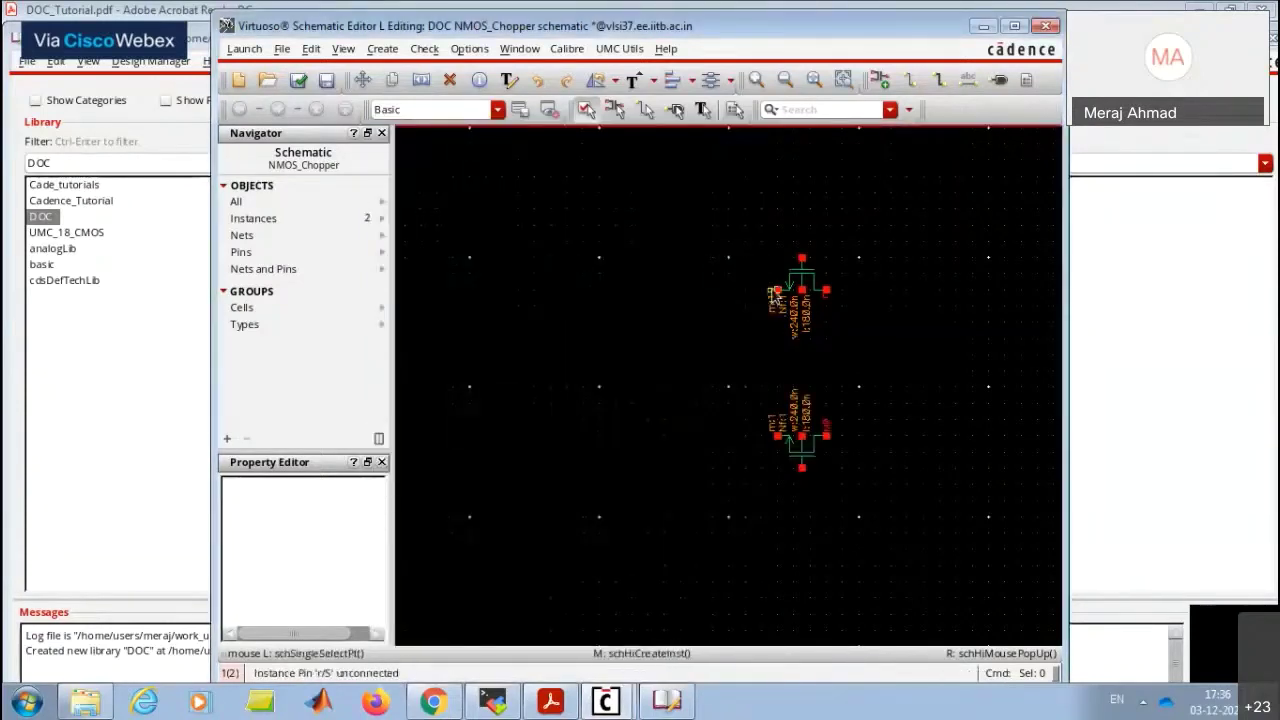
Draw horizontal wires outward from the source and drain terminals of both transistors.
key("w")
left_click(770, 292)
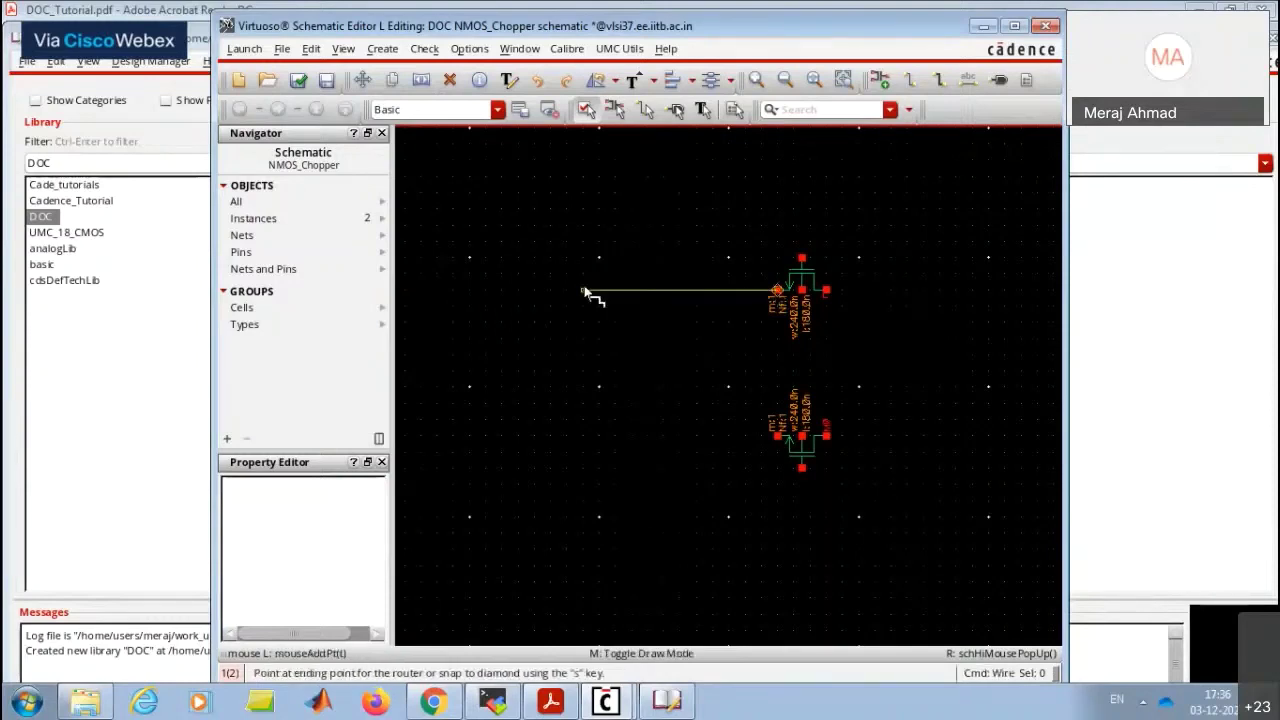
double_click(583, 291)
left_click(779, 435)
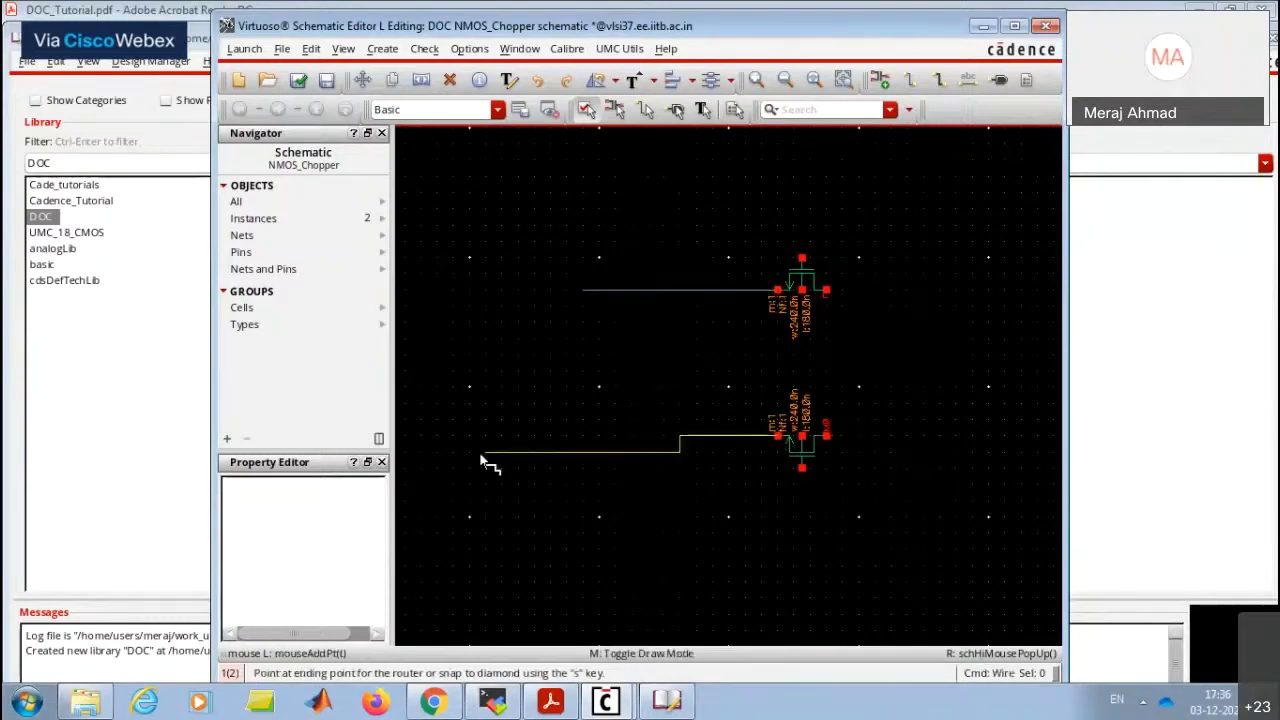
double_click(583, 436)
left_click(826, 290)
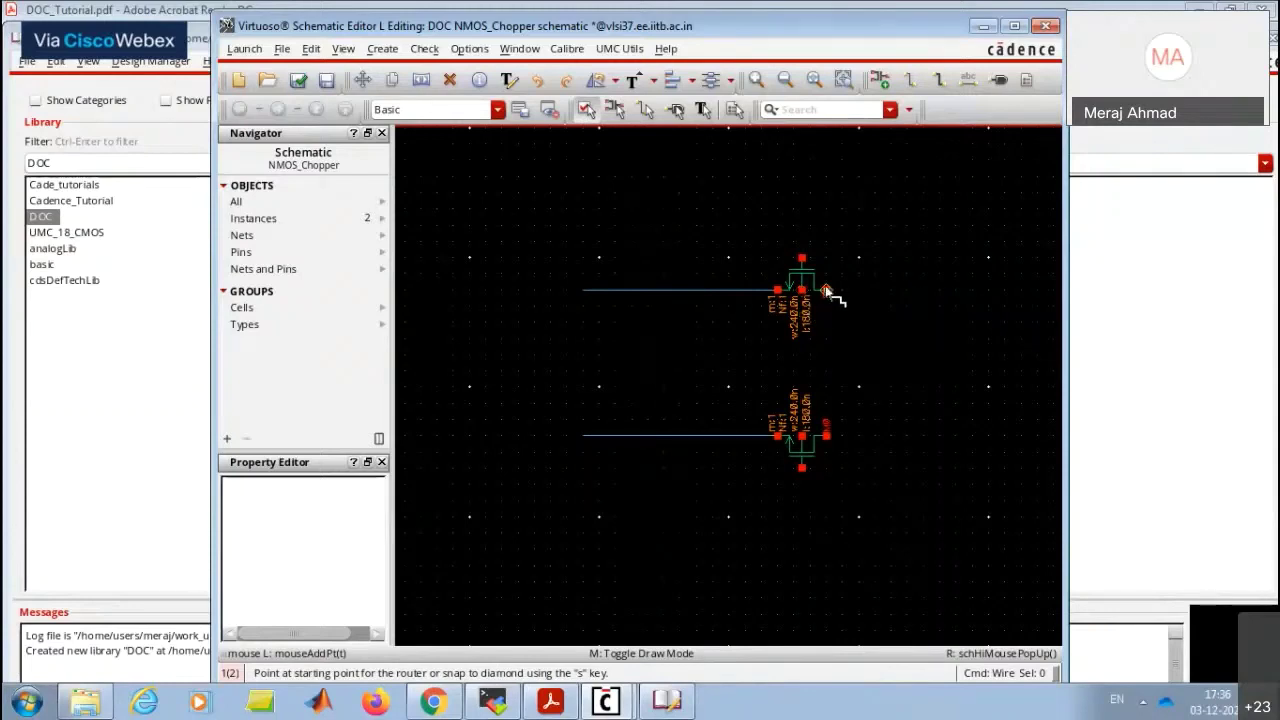
double_click(980, 290)
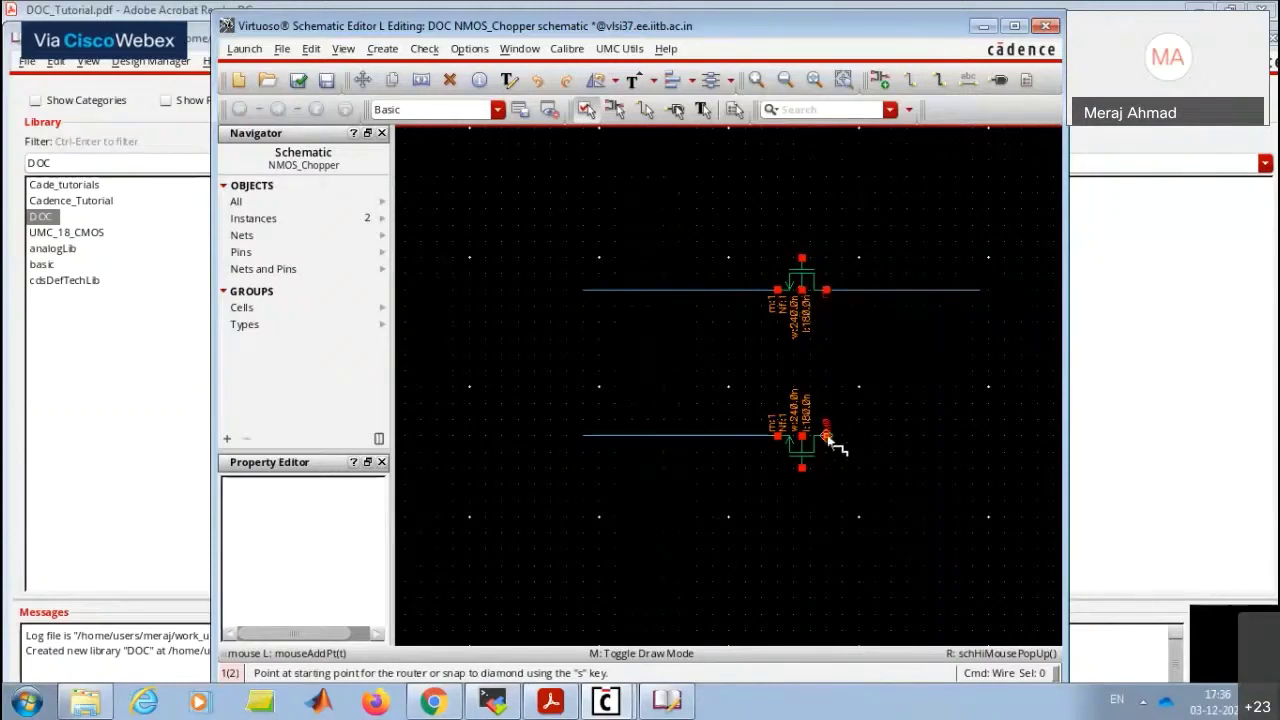
left_click(826, 435)
double_click(972, 435)
Draw a vertical wire up from the upper transistor's gate and one down from the lower transistor's gate.
left_click(801, 258)
double_click(801, 185)
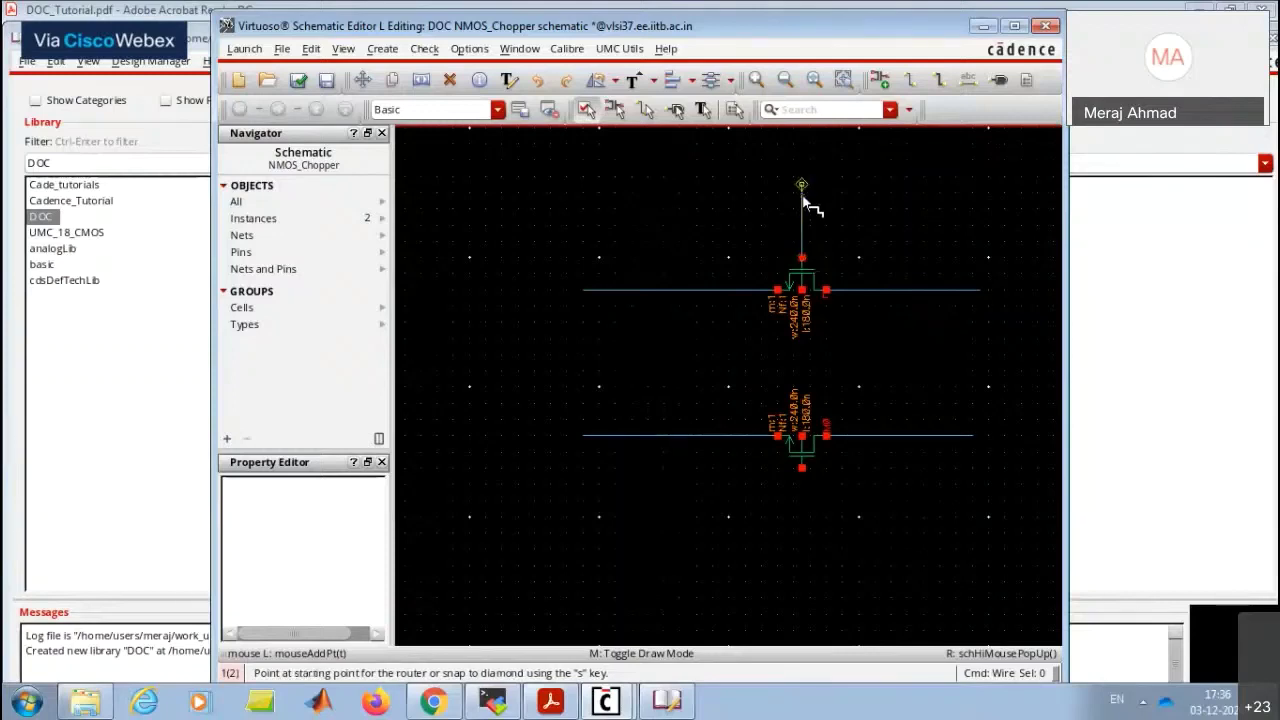
left_click(801, 467)
double_click(803, 524)
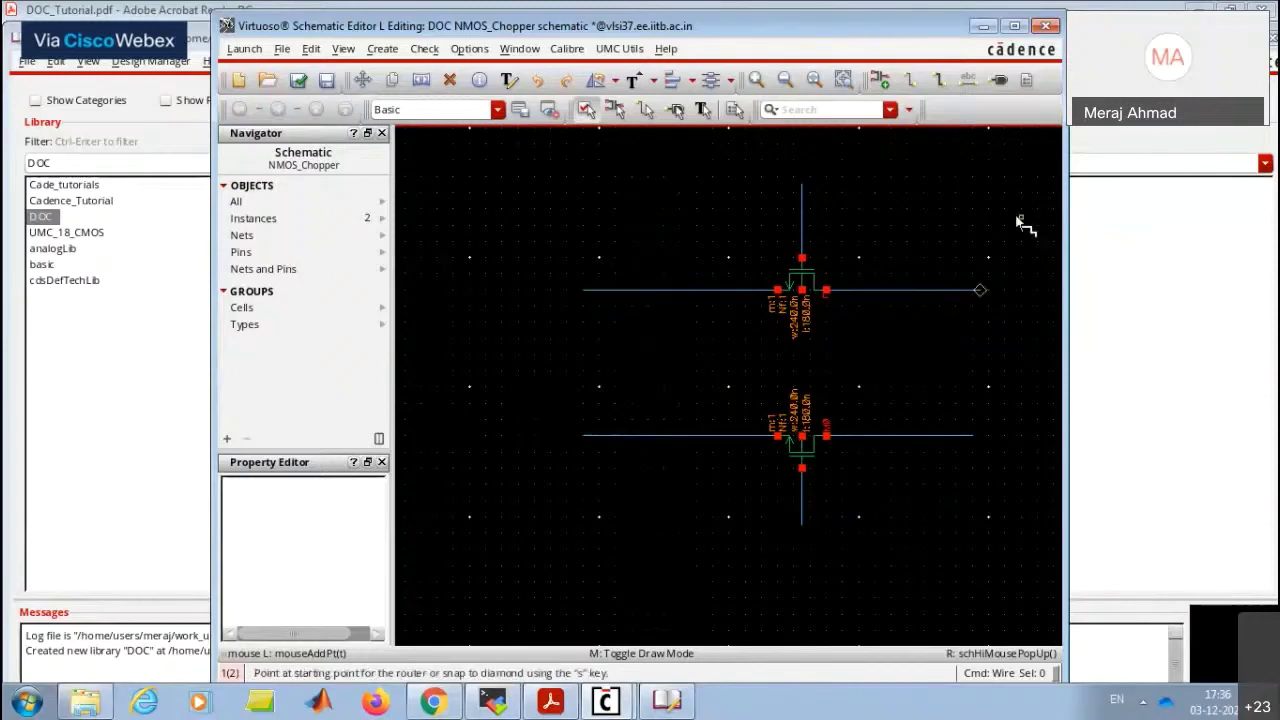
key("Escape")
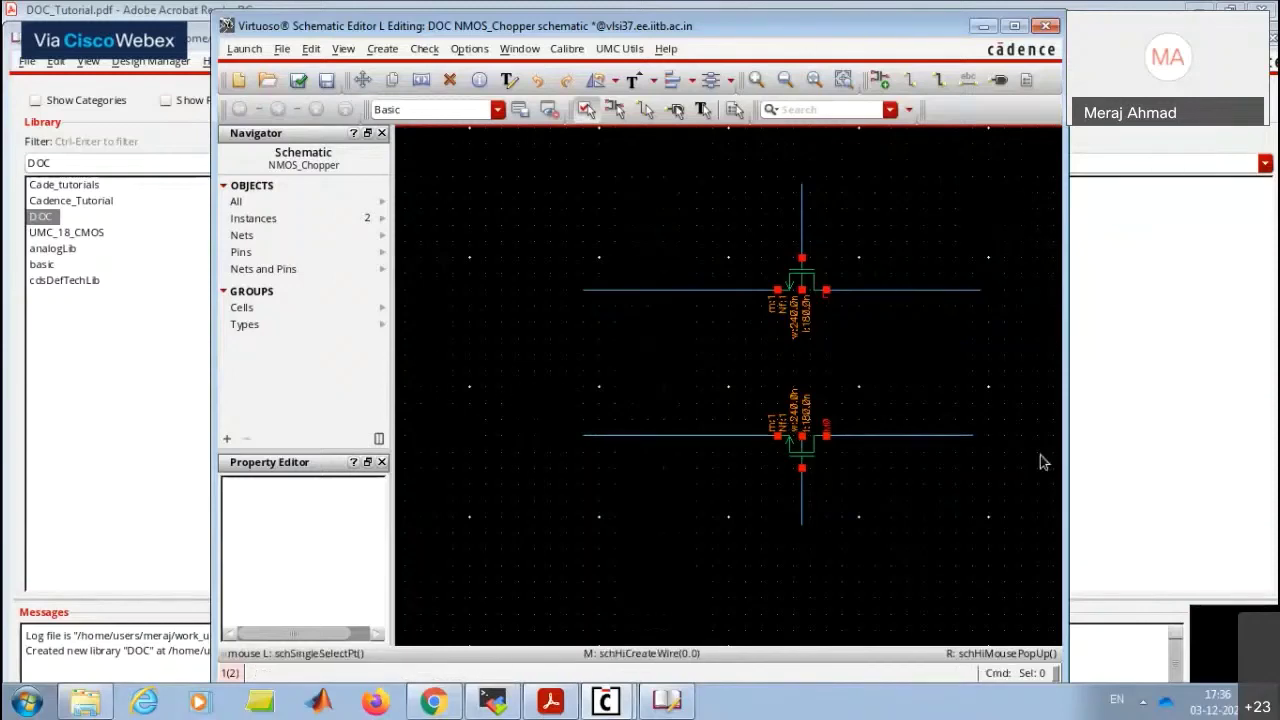
Maximize the schematic window and stretch the lower transistor with its wires downward to widen the gap below the upper one.
left_click(1014, 25)
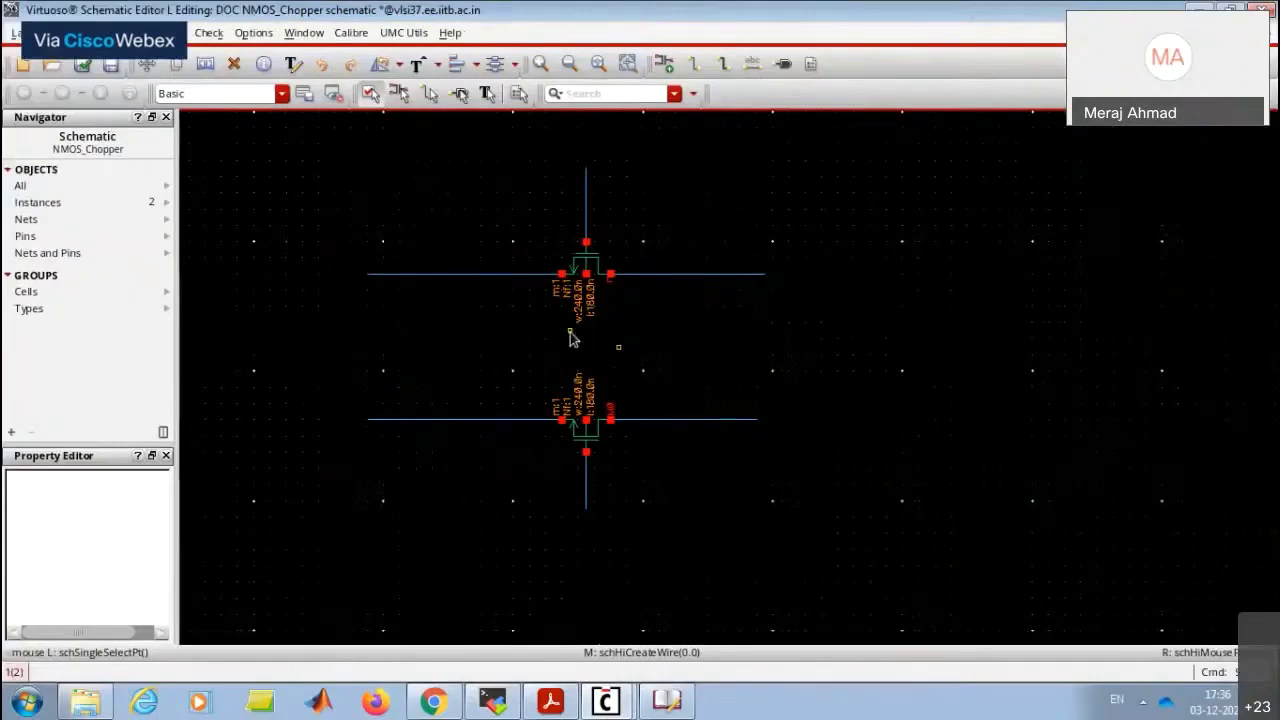
left_click_drag(460, 420, 931, 418)
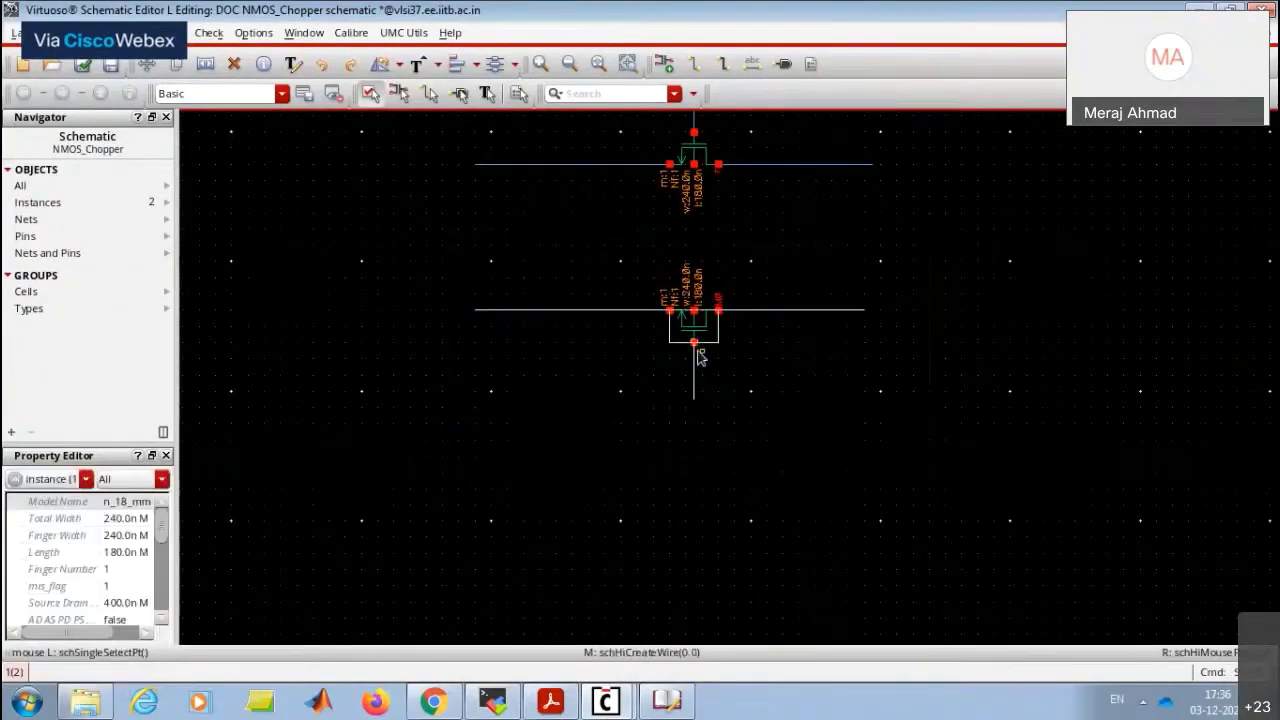
key("s")
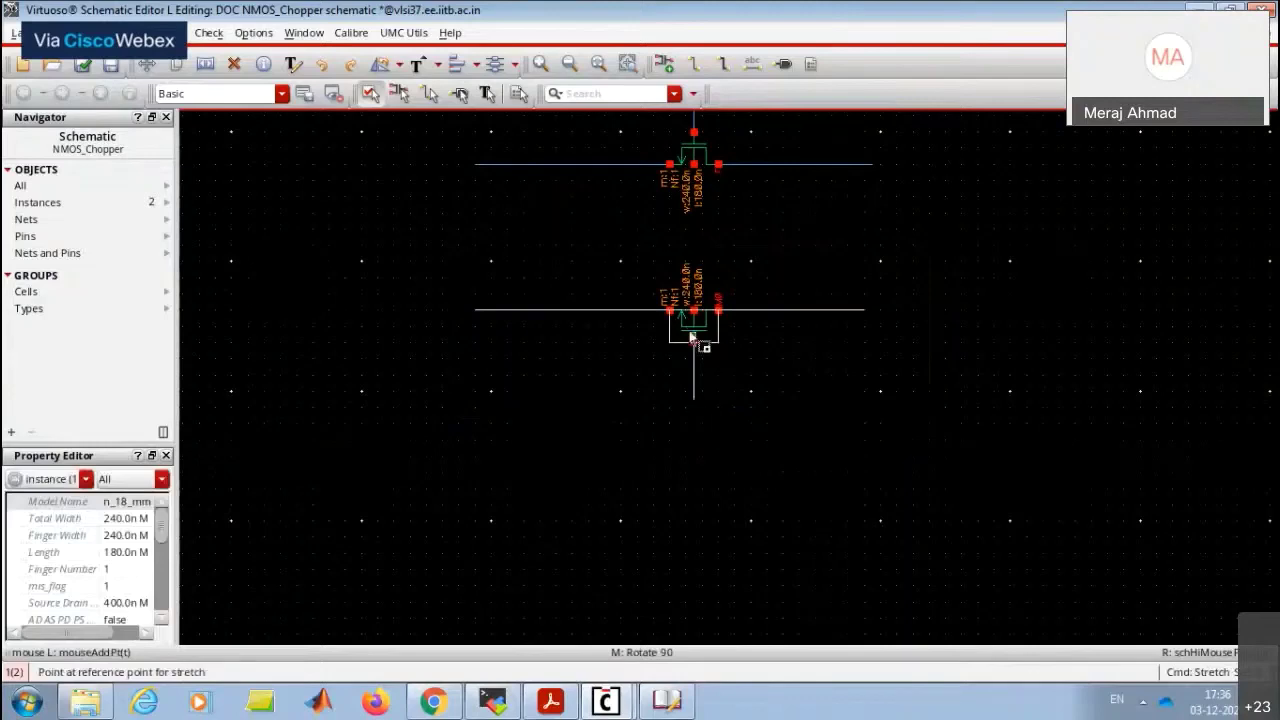
left_click(694, 342)
left_click(694, 422)
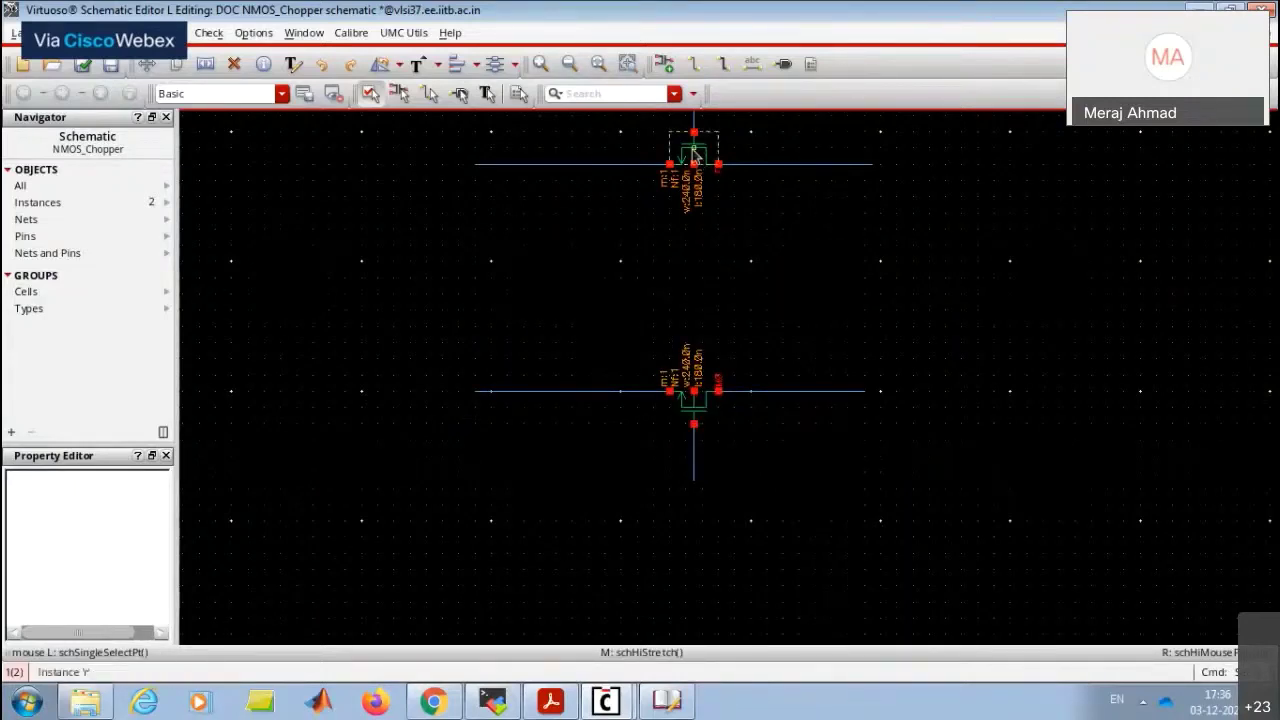
Copy the upper transistor, rotate the copy so its gate faces right, and place it on the left between the two horizontal wires.
key("c")
left_click(692, 156)
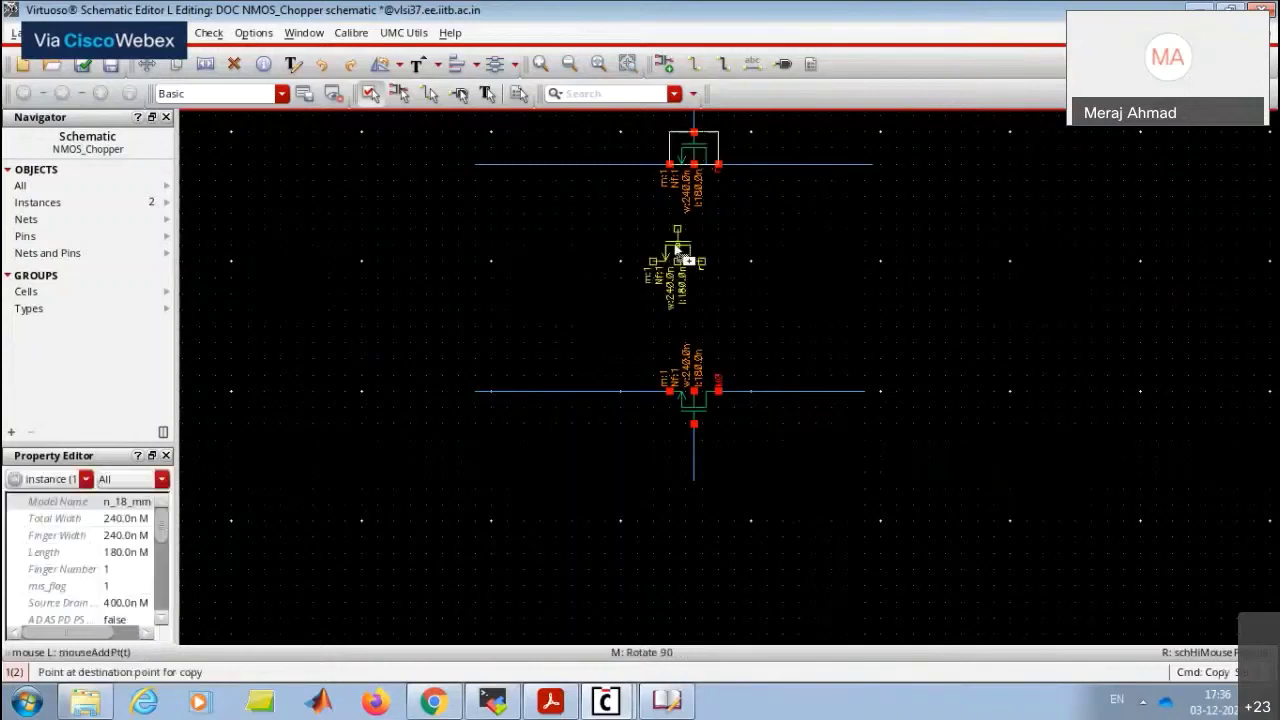
middle_click(640, 265)
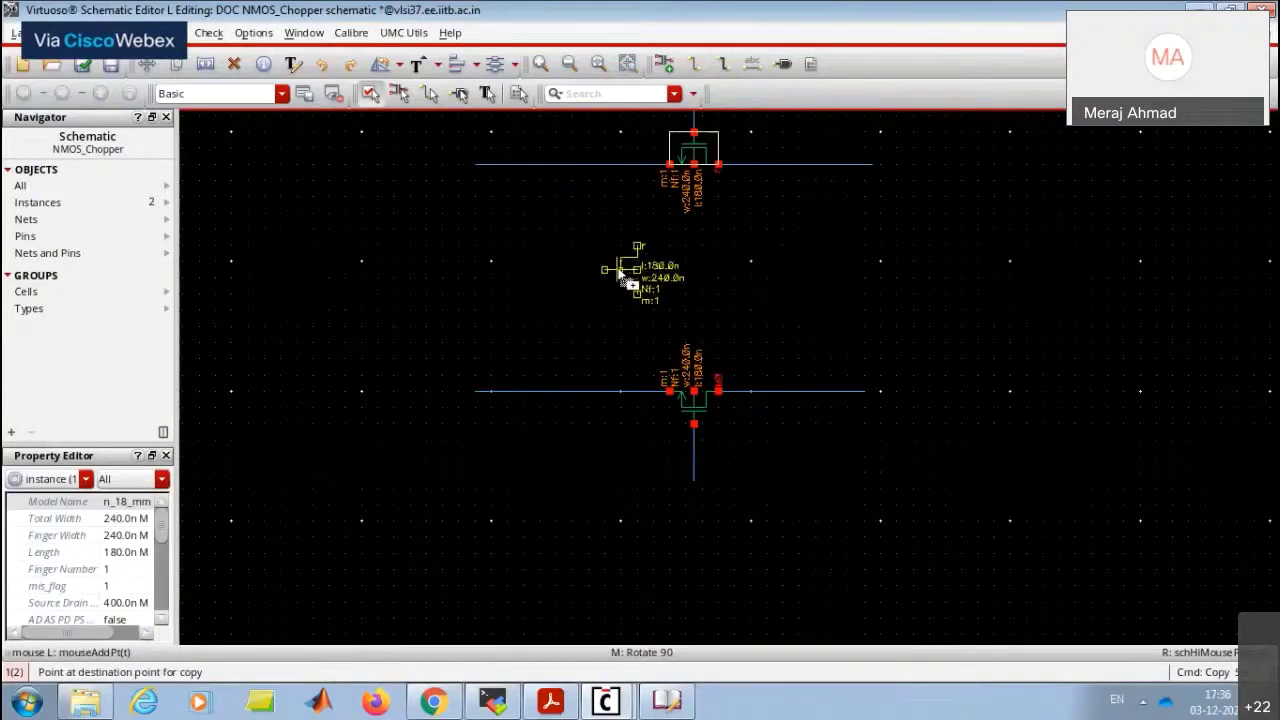
middle_click(618, 277)
middle_click(616, 270)
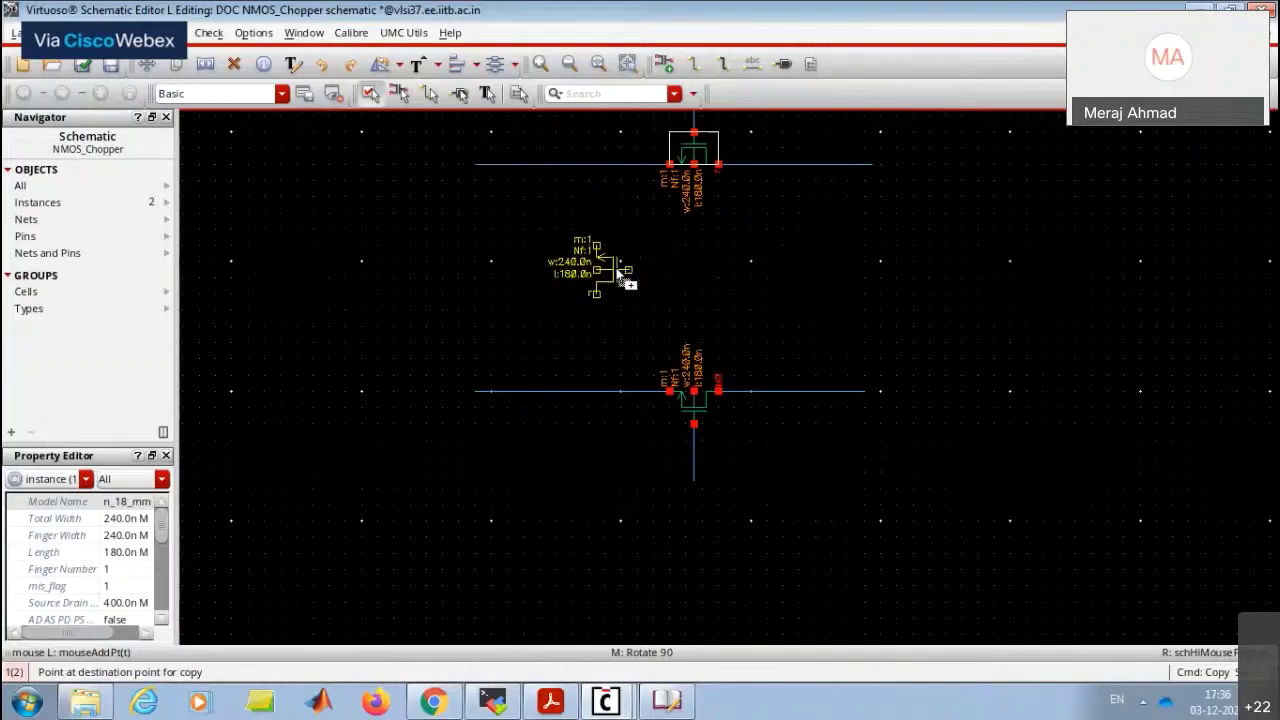
left_click(567, 268)
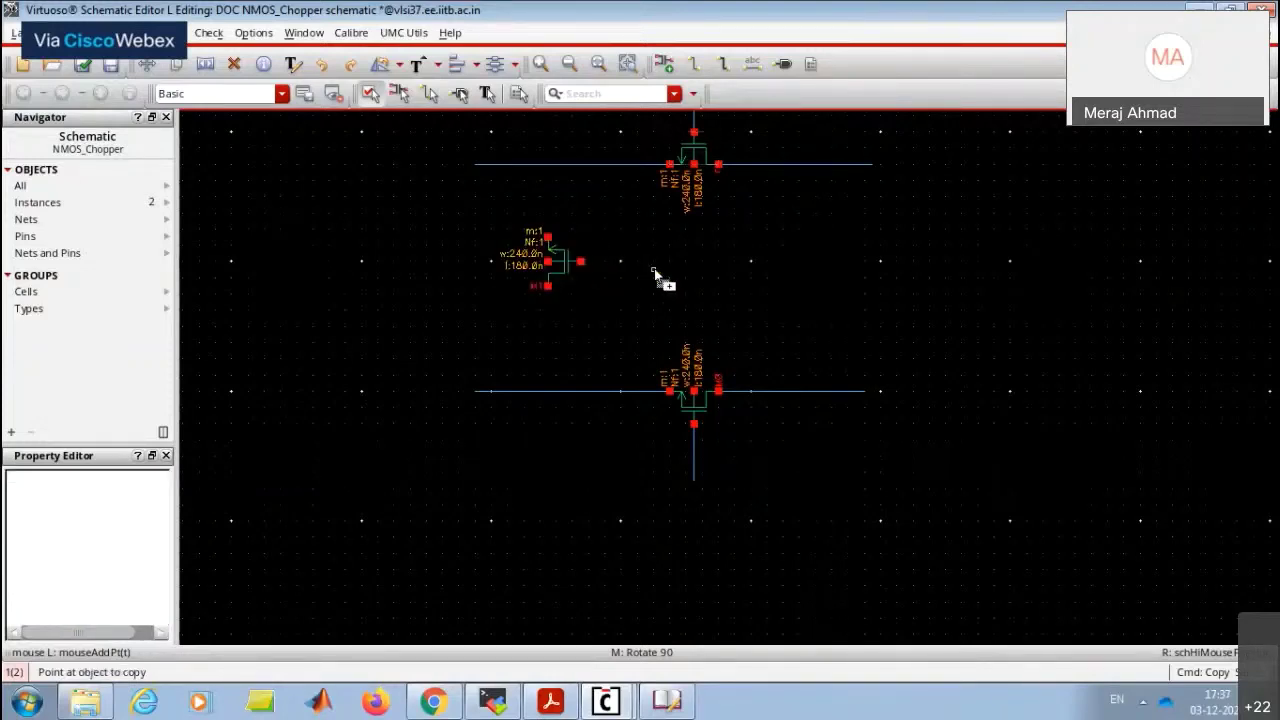
Copy the left transistor, flip the copy sideways and upside down, and place it level with the original on the right.
left_click(562, 272)
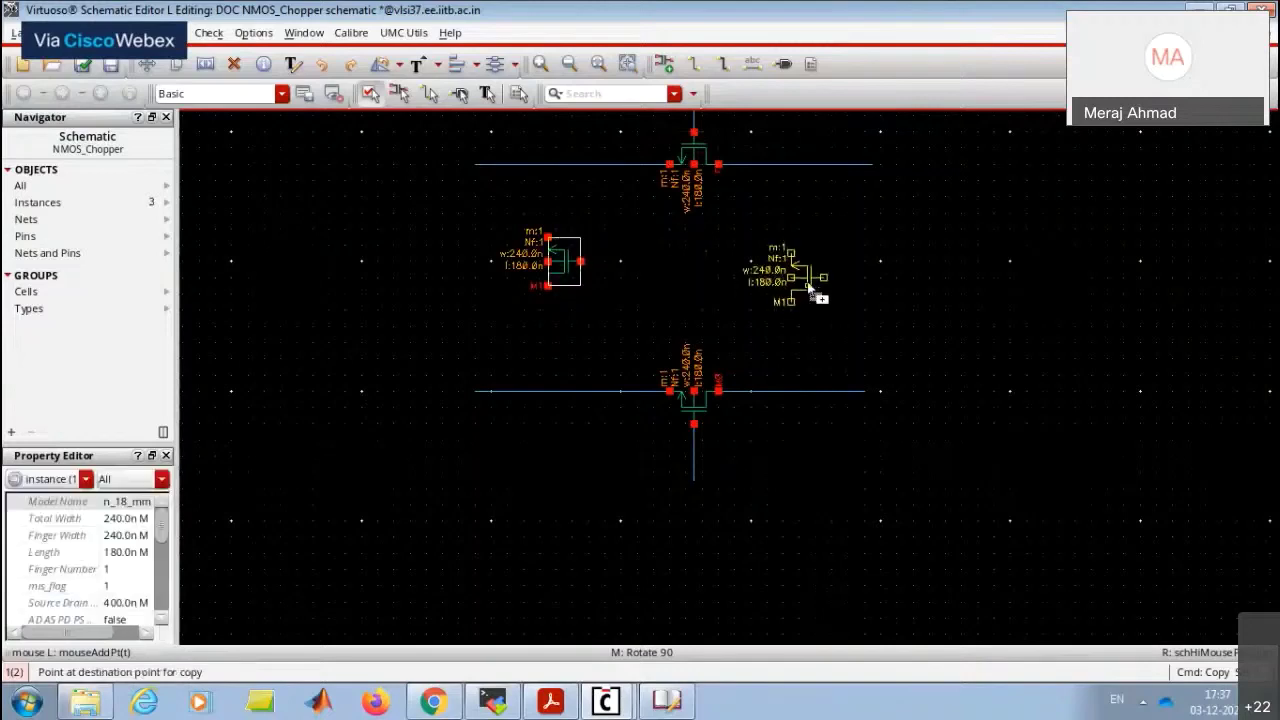
key("F3")
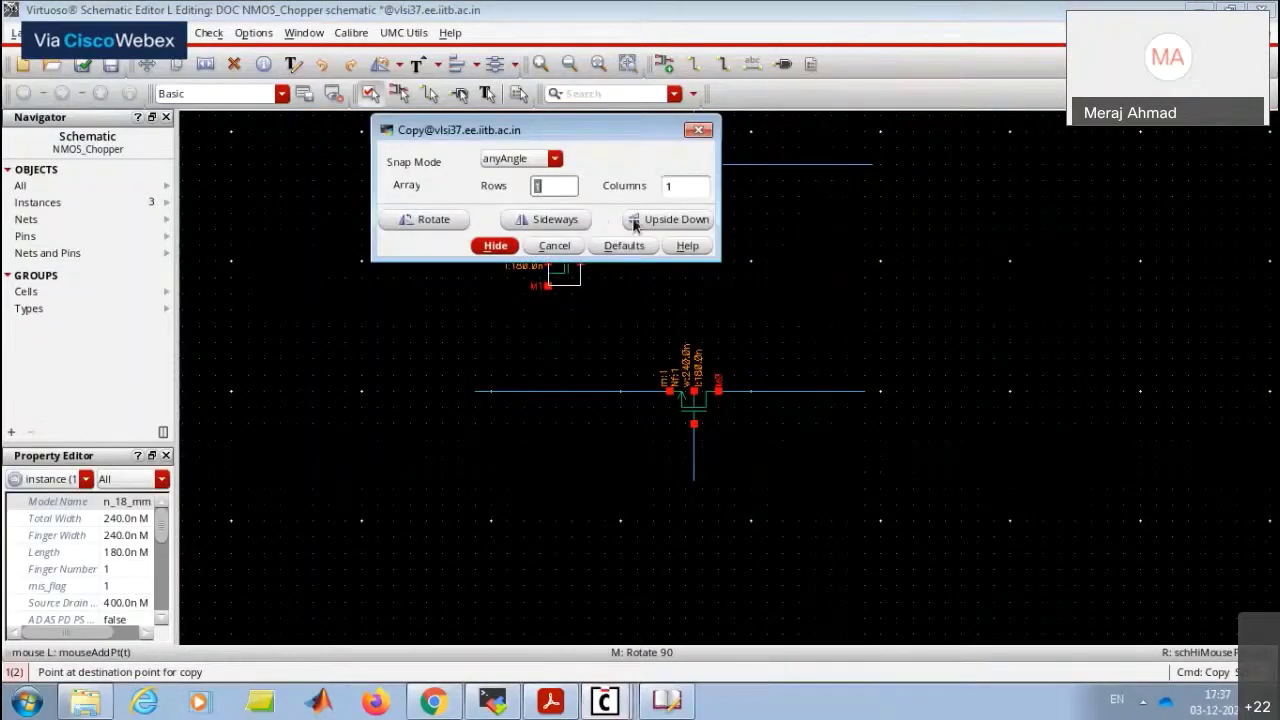
left_click(555, 219)
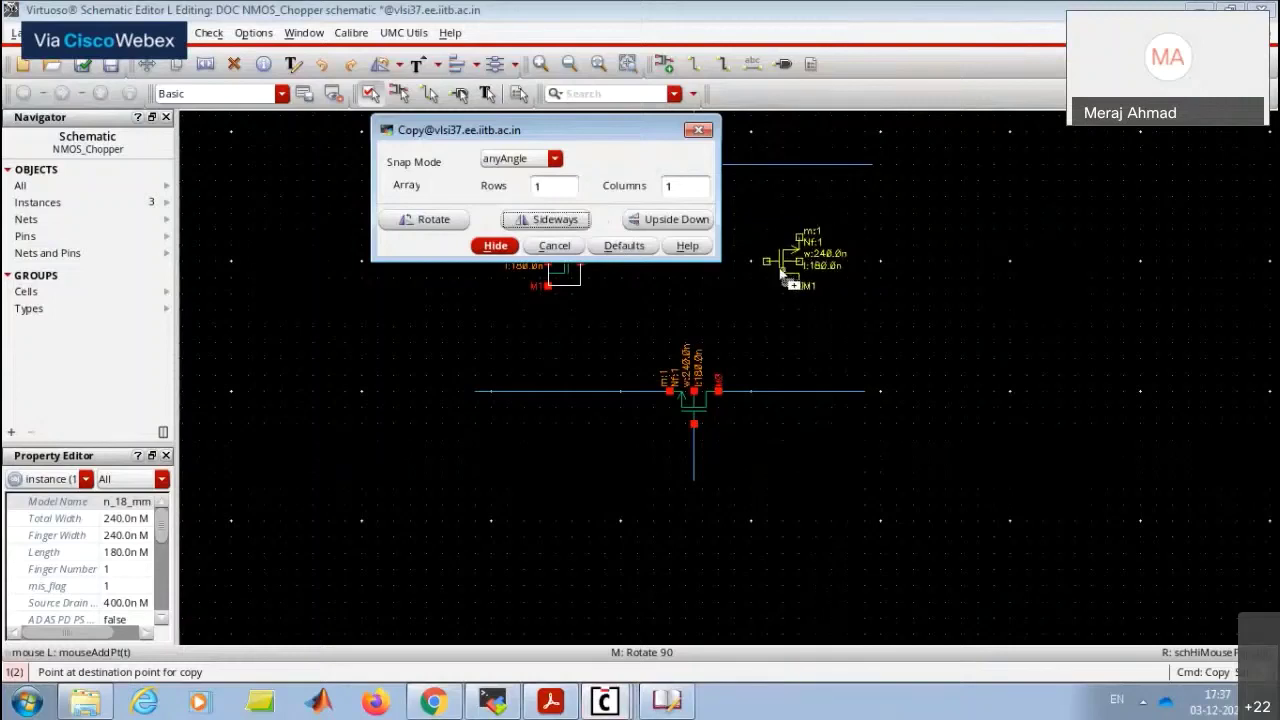
left_click(665, 220)
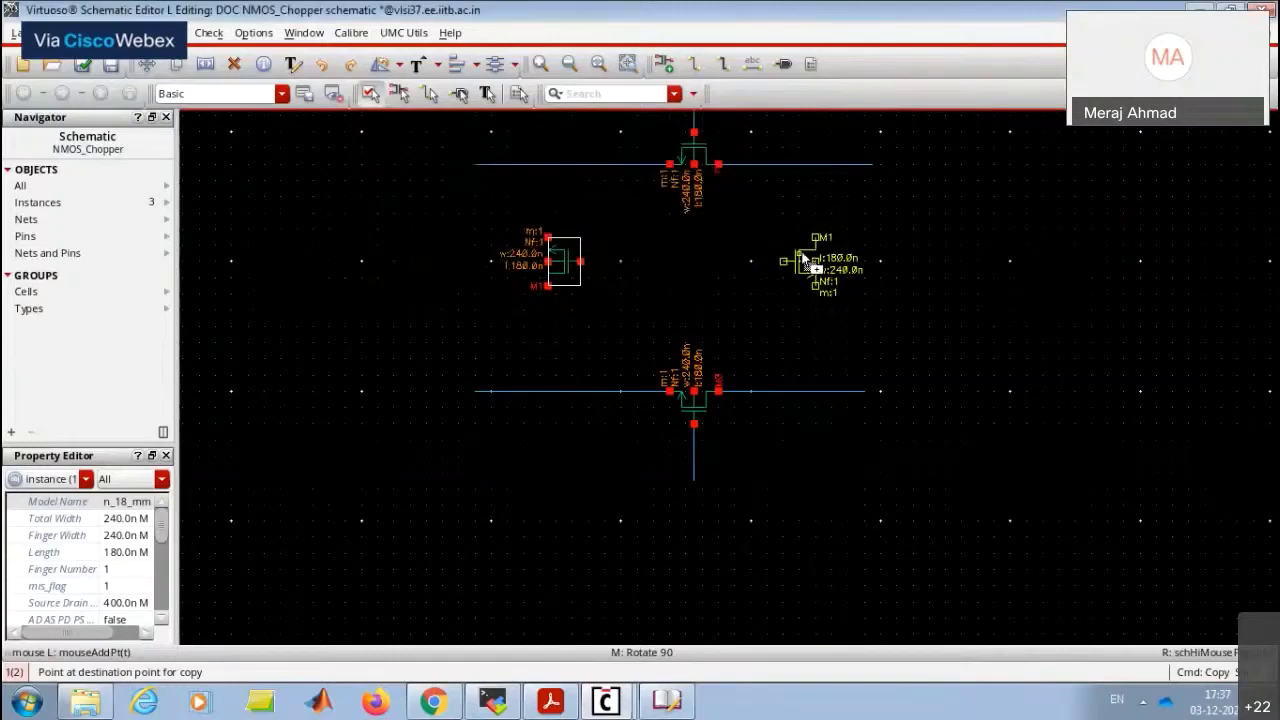
left_click(802, 260)
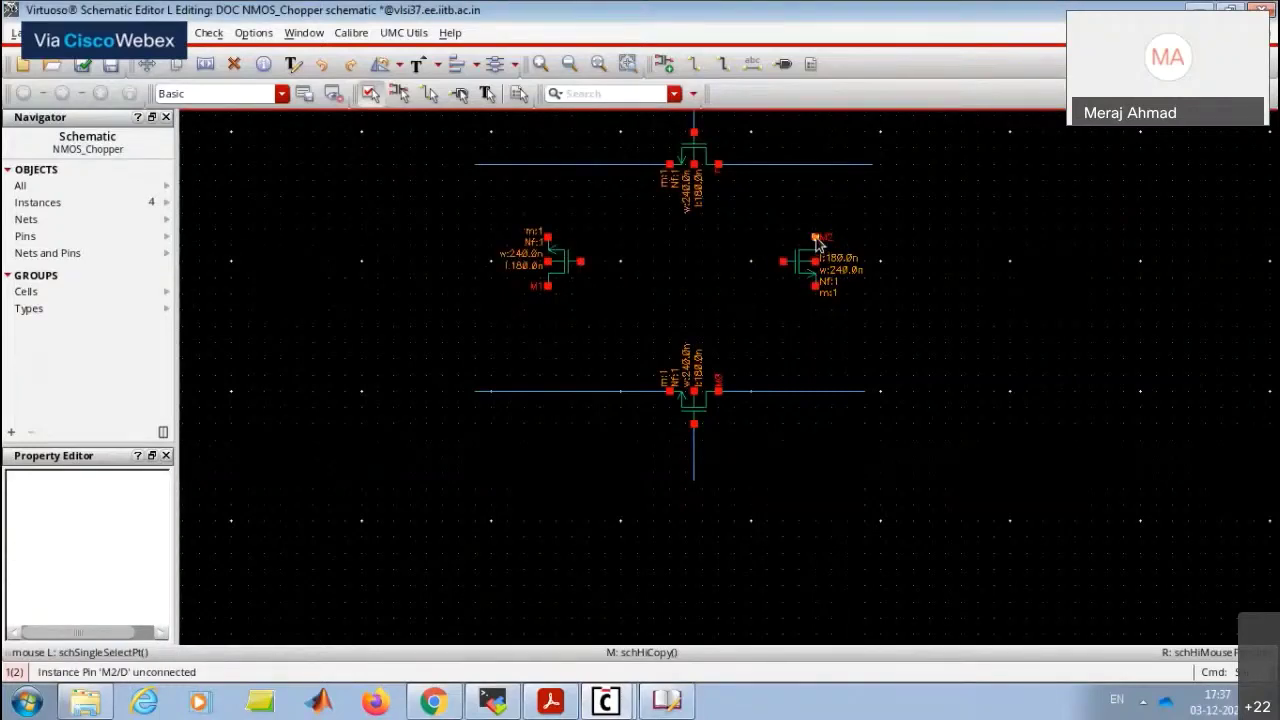
Wire the upper terminals of the left and right transistors vertically to the upper horizontal wire.
key("w")
left_click(816, 237)
left_click(817, 166)
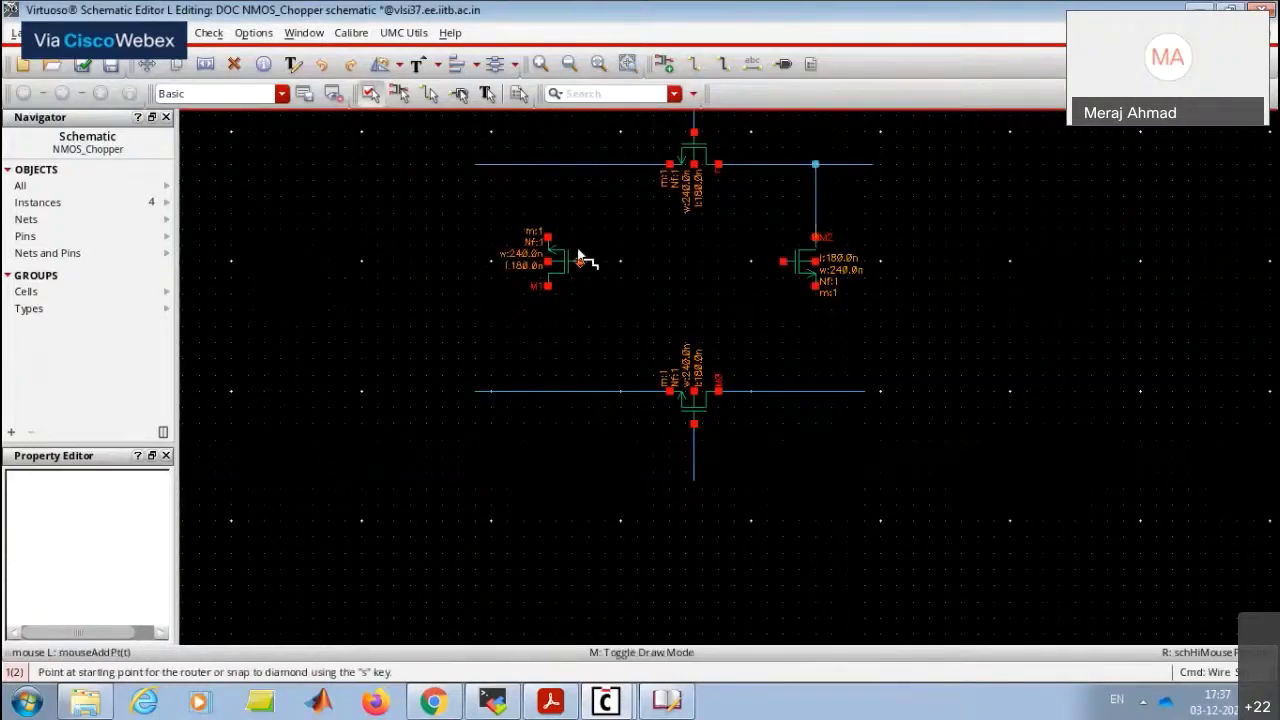
left_click(548, 238)
left_click(548, 166)
key("Escape")
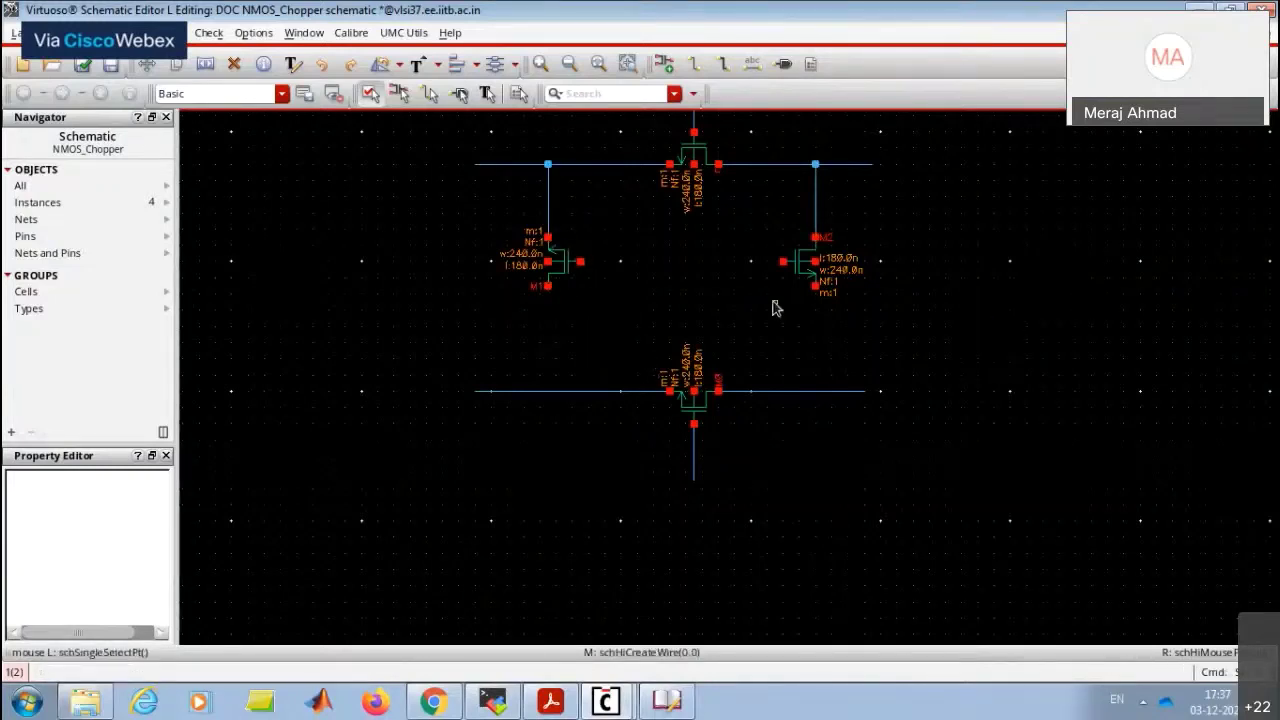
Delete the two vertical wires linking the side transistors to the upper horizontal wire.
left_click(803, 277)
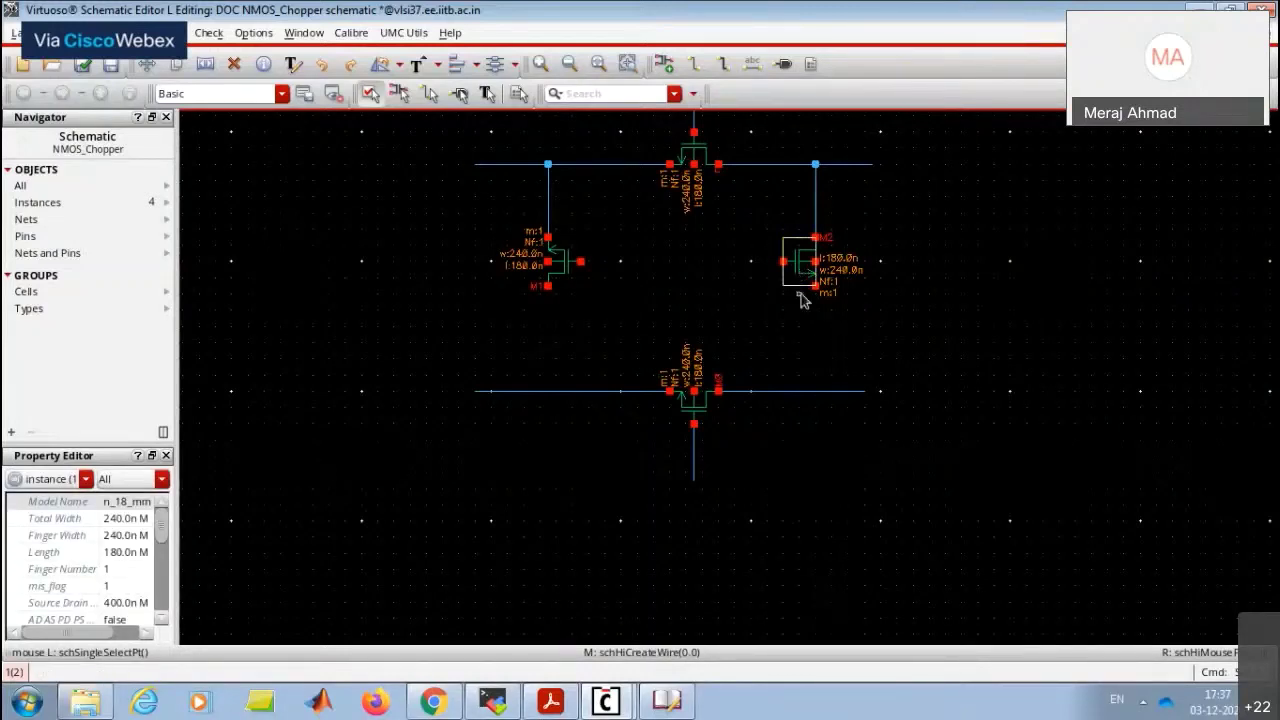
left_click(814, 349)
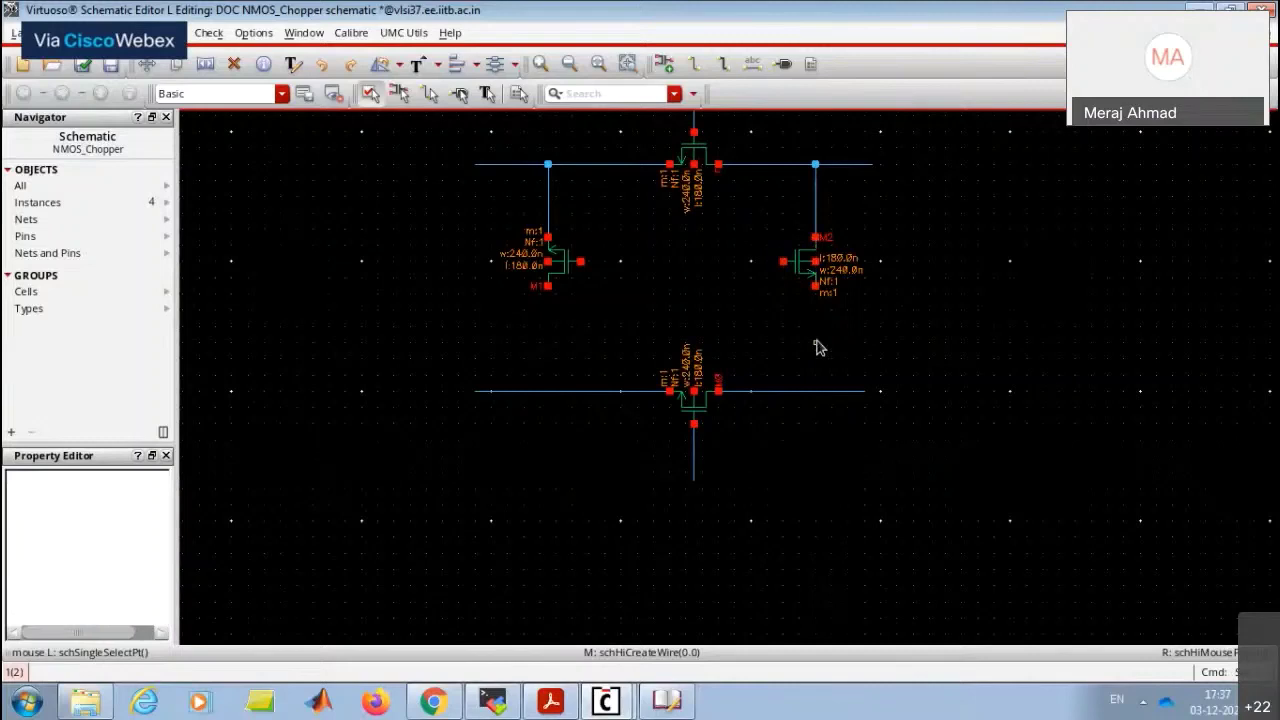
left_click(548, 207)
key("Delete")
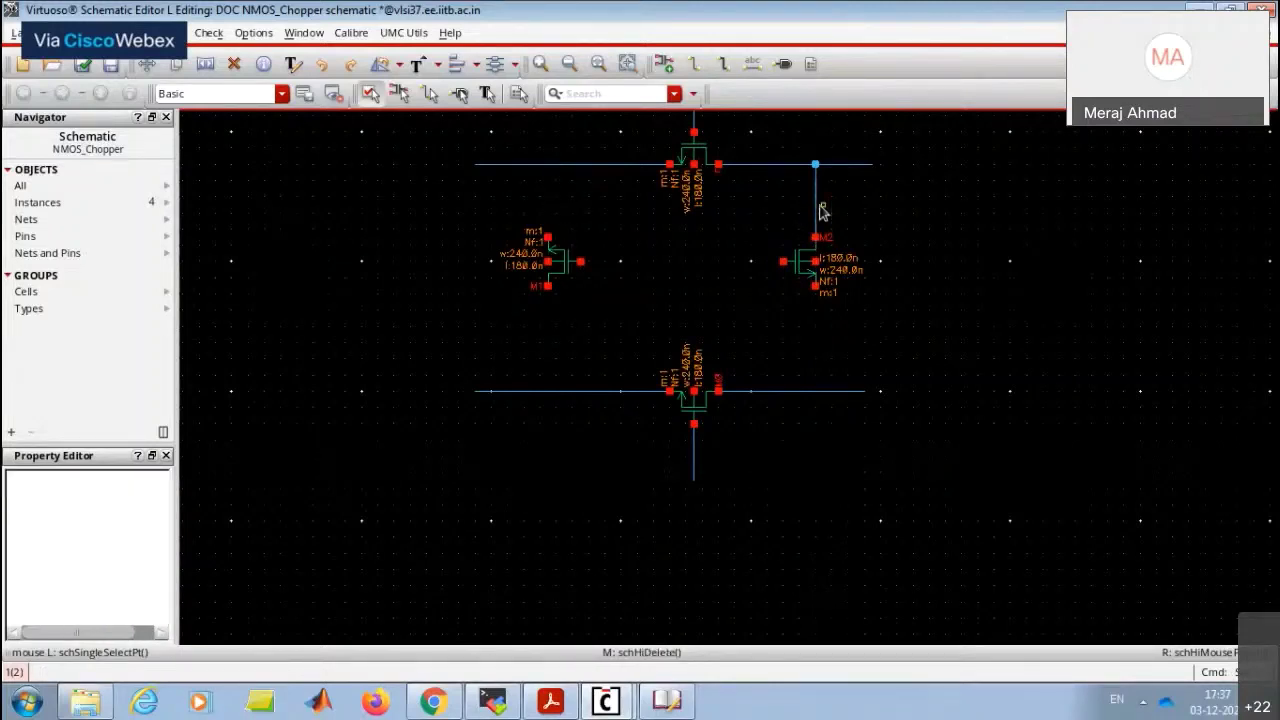
left_click(815, 200)
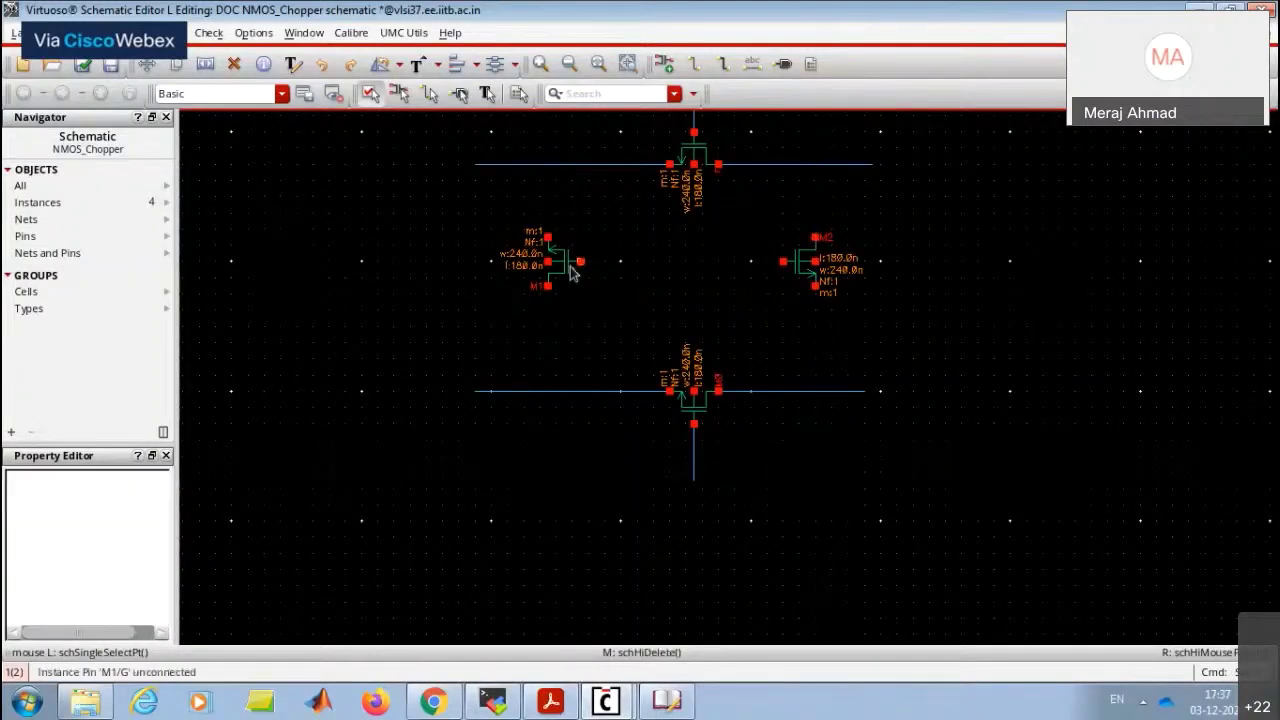
Flip the right transistor sideways with Stretch so its gate faces outward, keeping its terminals in the same column.
left_click(797, 283)
key("s")
left_click(805, 283)
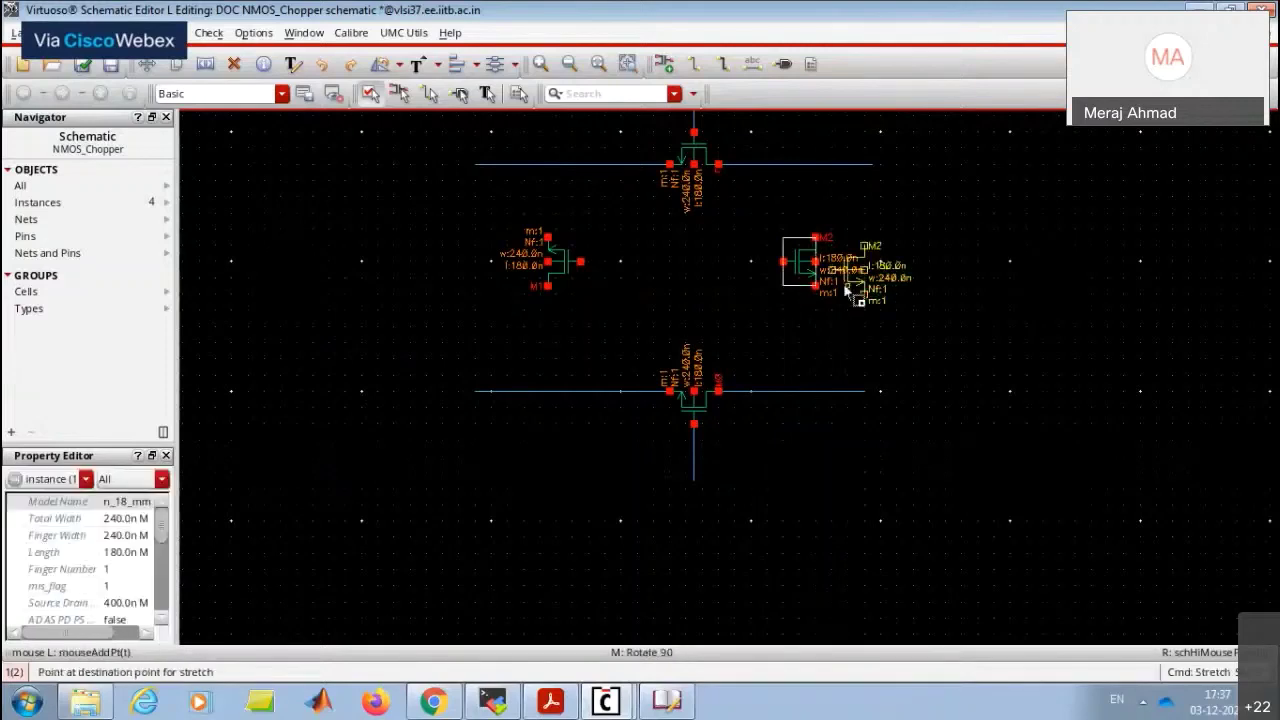
key("F3")
left_click(535, 257)
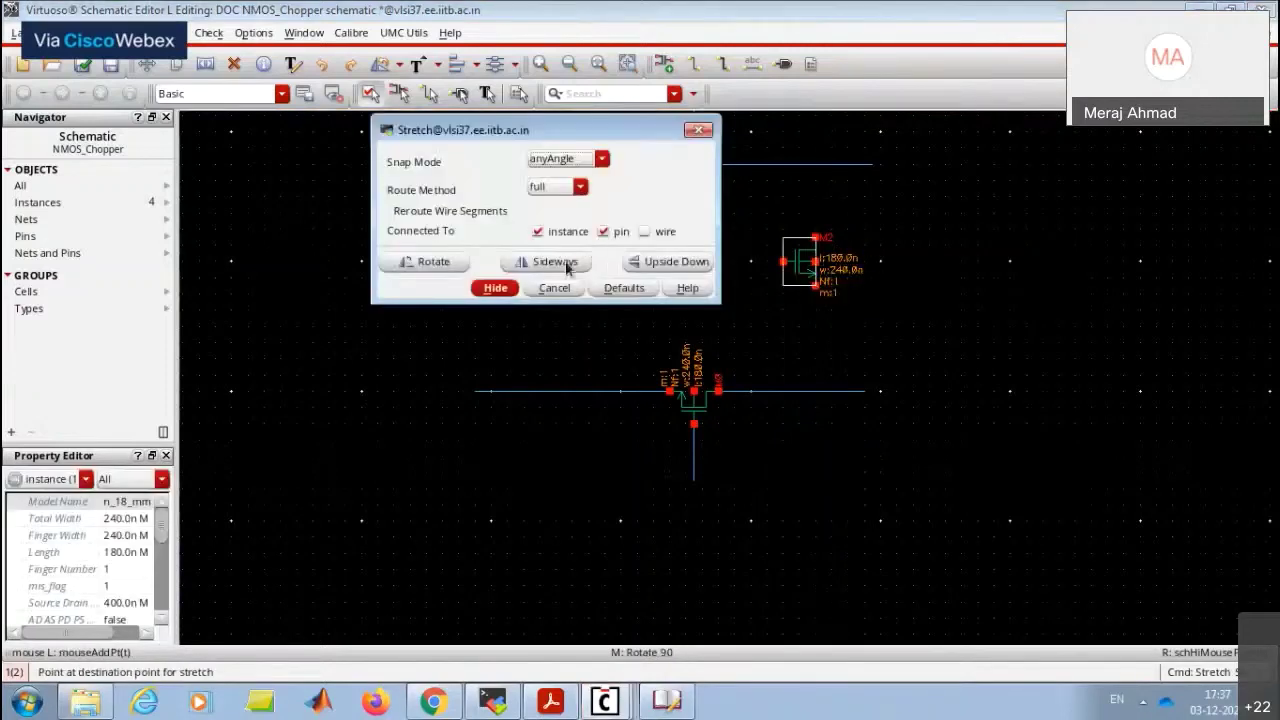
left_click(491, 286)
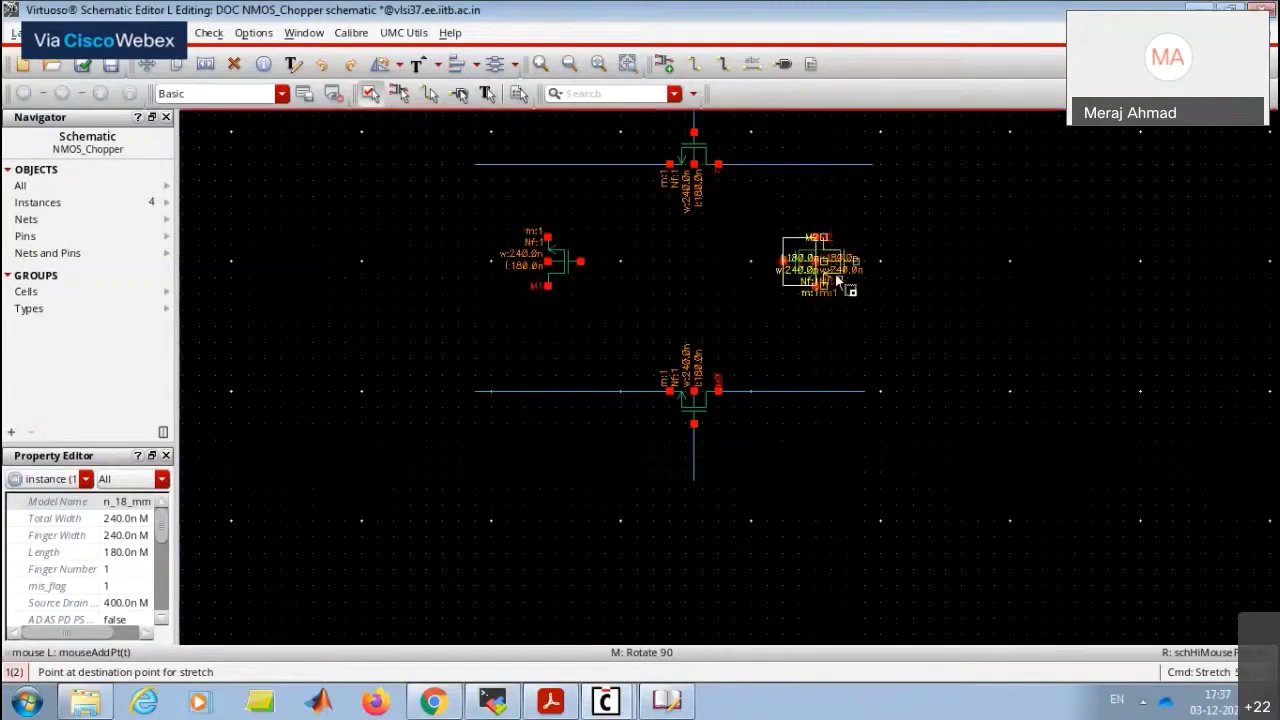
left_click(818, 285)
key("c")
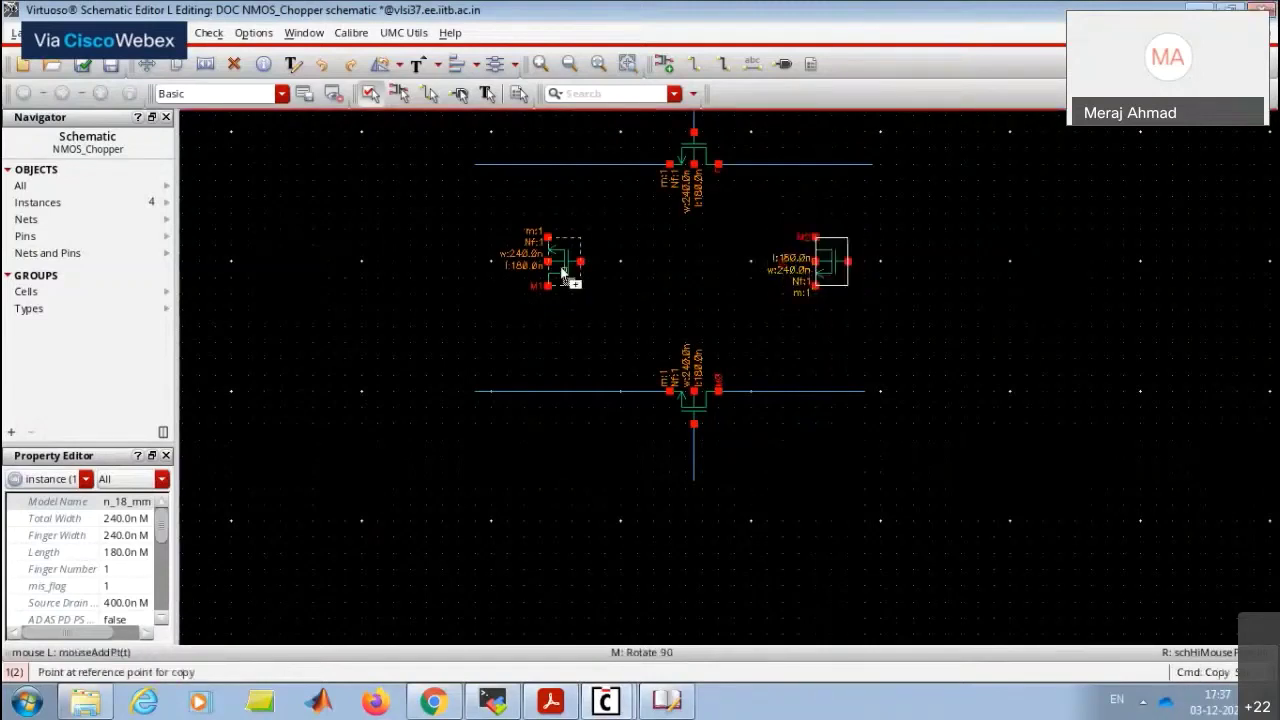
left_click(571, 277)
key("Escape")
left_click(573, 299)
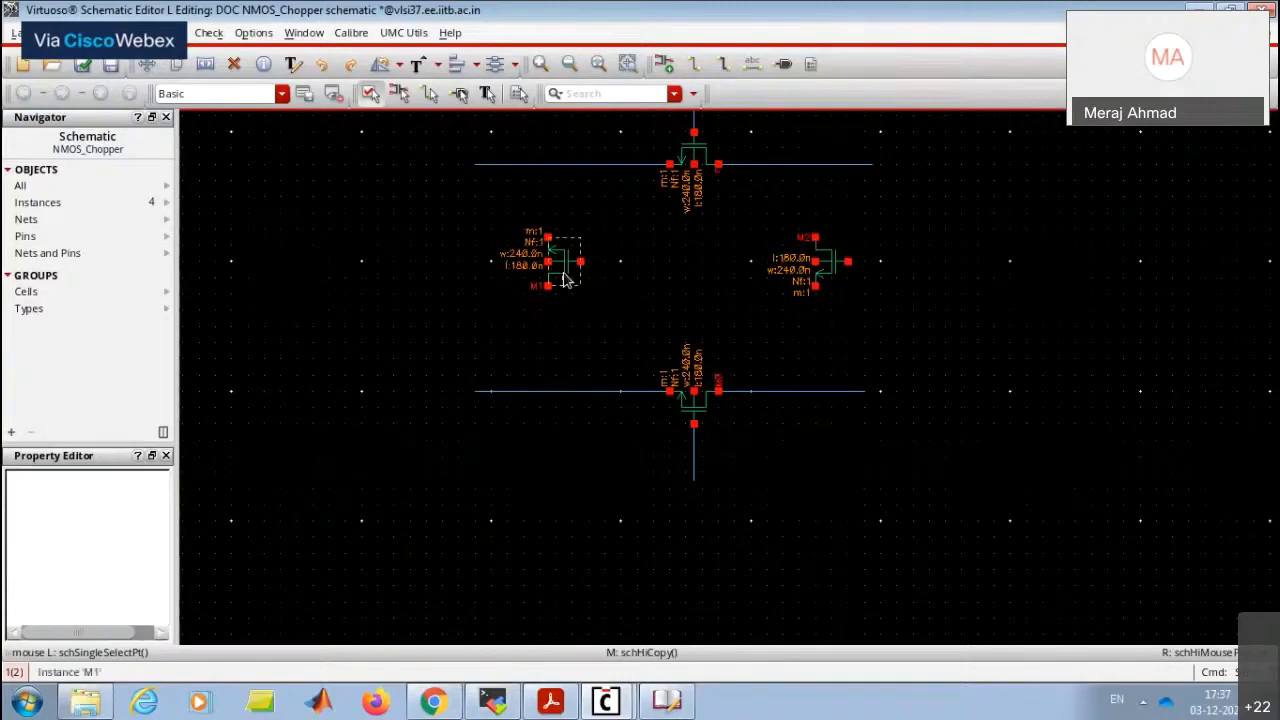
key("c")
left_click(565, 279)
key("Escape")
Flip the left transistor sideways with Stretch so its gate faces outward, and shift it slightly to the left.
key("s")
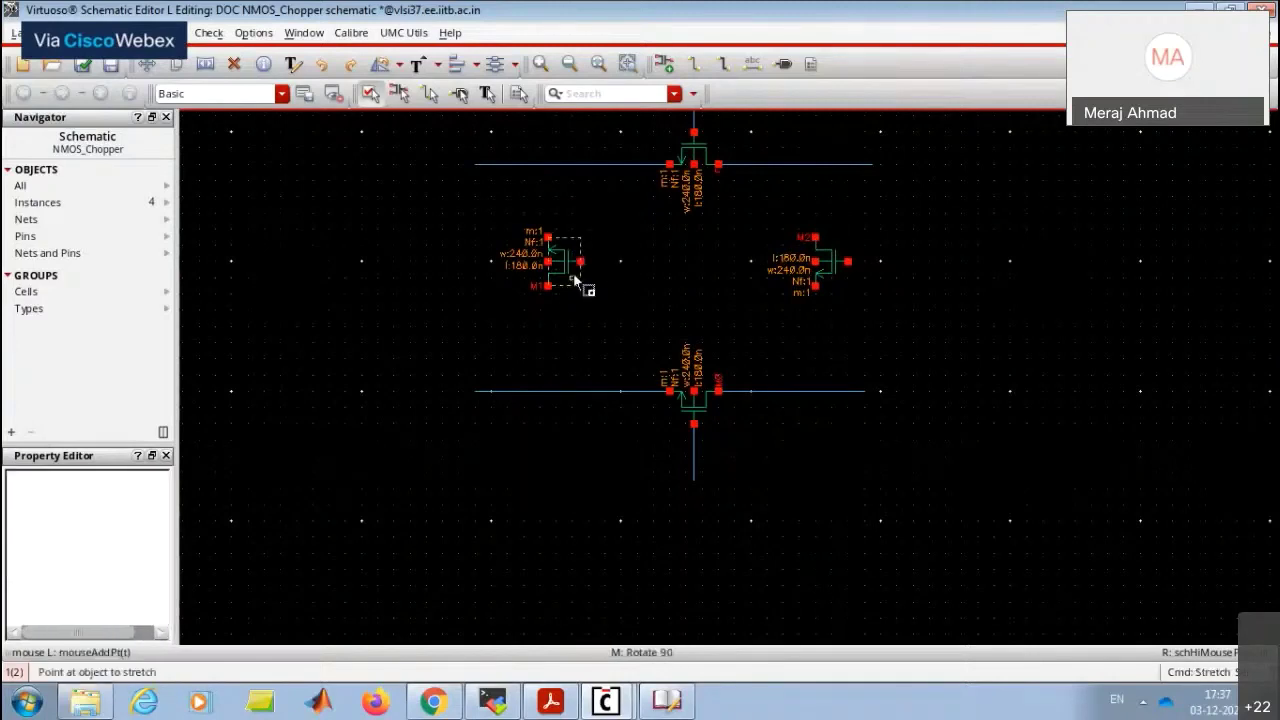
left_click(573, 273)
key("F3")
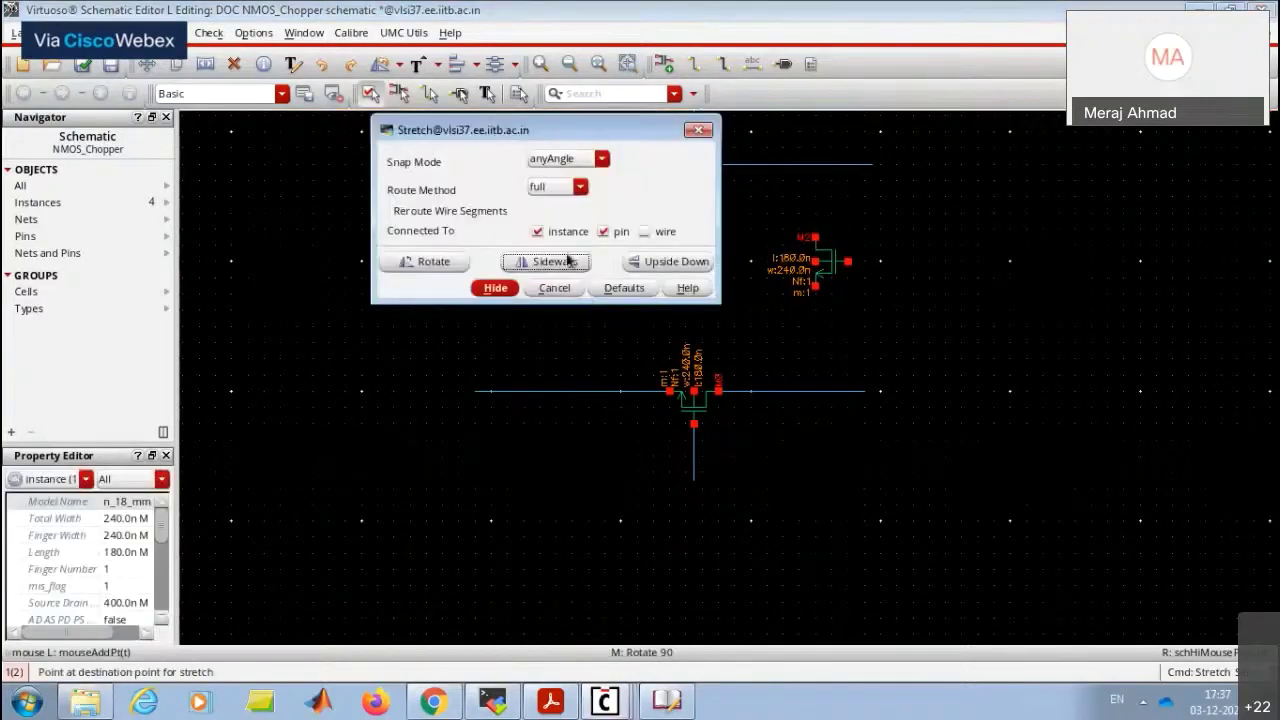
left_click(499, 284)
middle_click(499, 284)
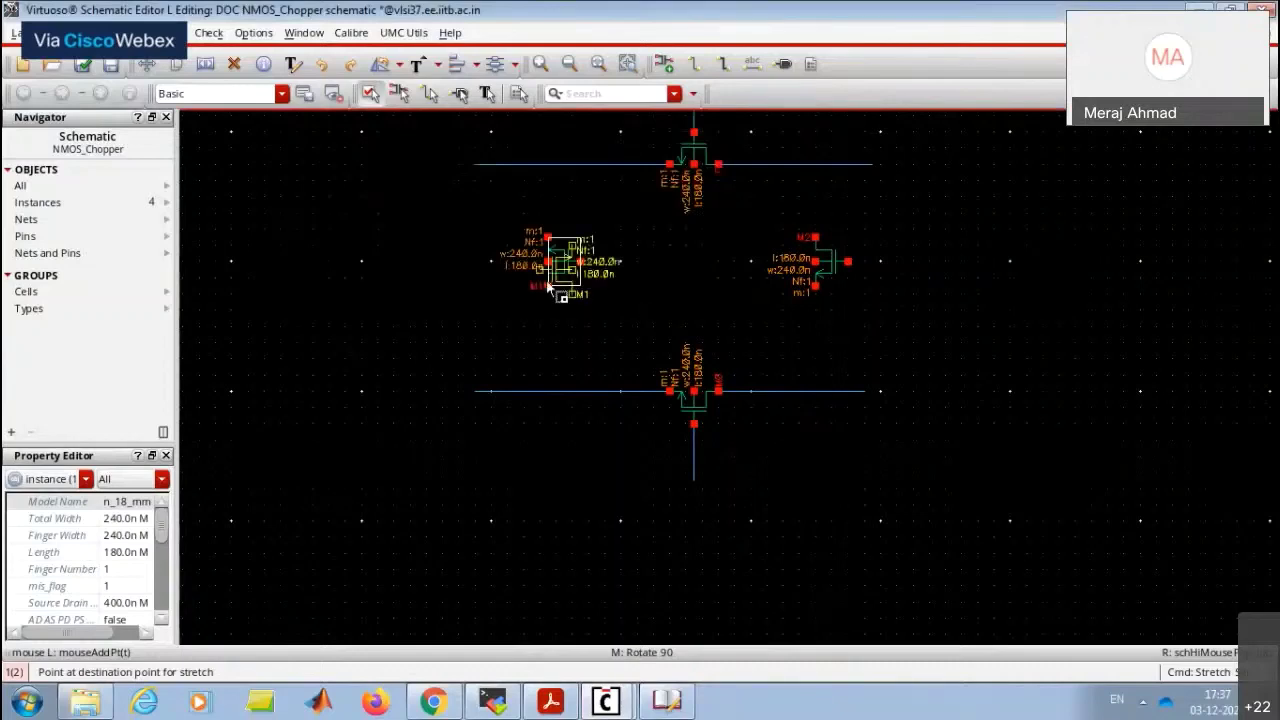
left_click(563, 286)
key("Escape")
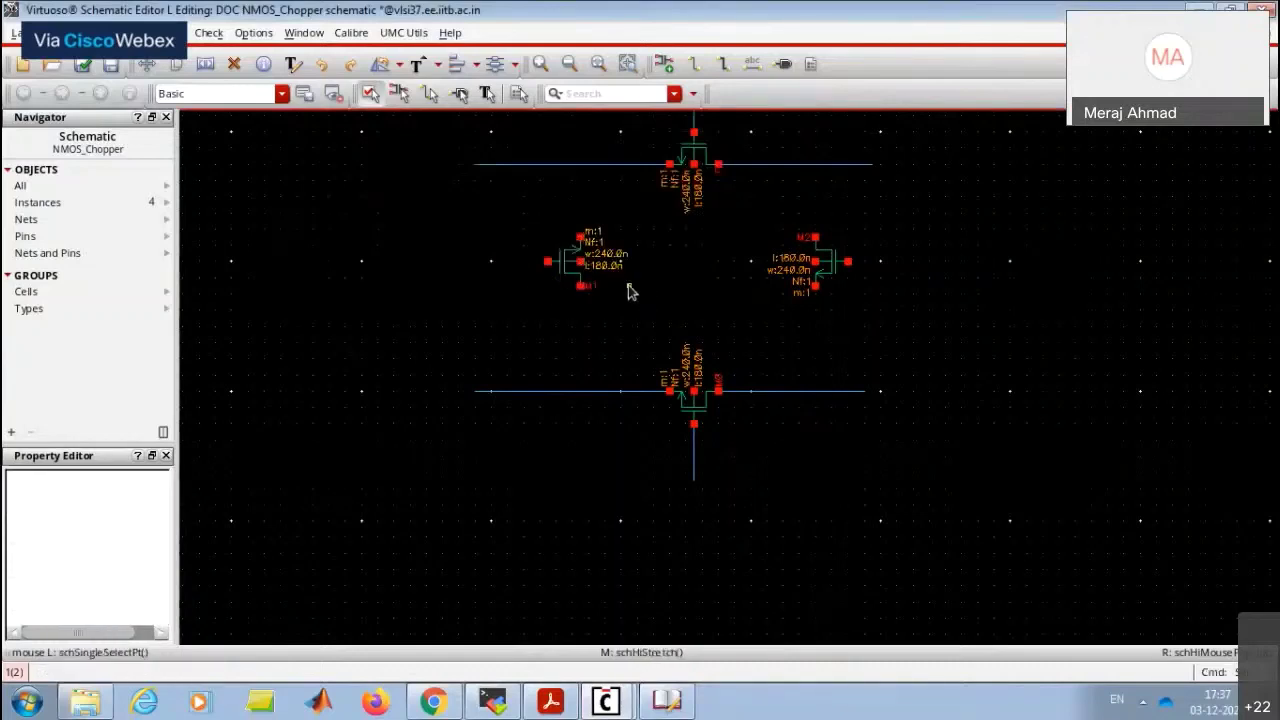
left_click_drag(566, 277, 533, 285)
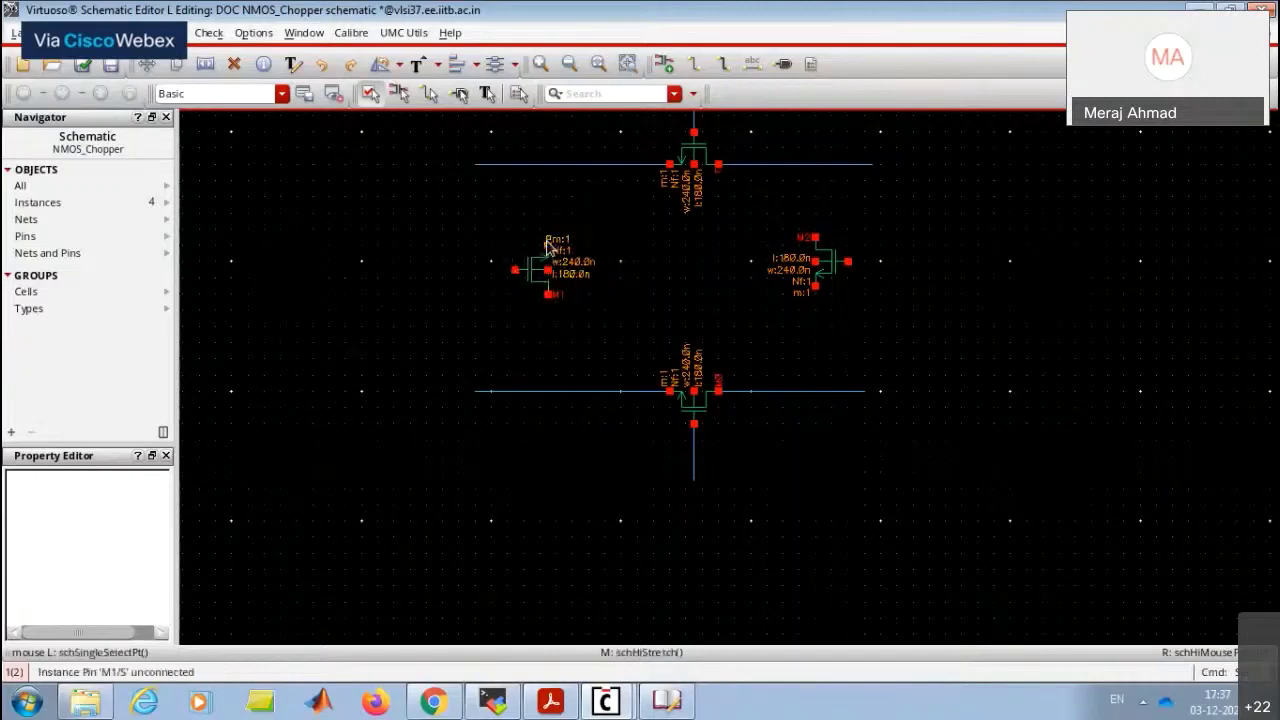
Switch to Adobe Acrobat Reader, examine the Chopper Symbol slide in DOC_Tutorial.pdf, and return to the schematic.
left_click(550, 700)
scroll(678, 462, "up", 10)
scroll(678, 462, "up", 8)
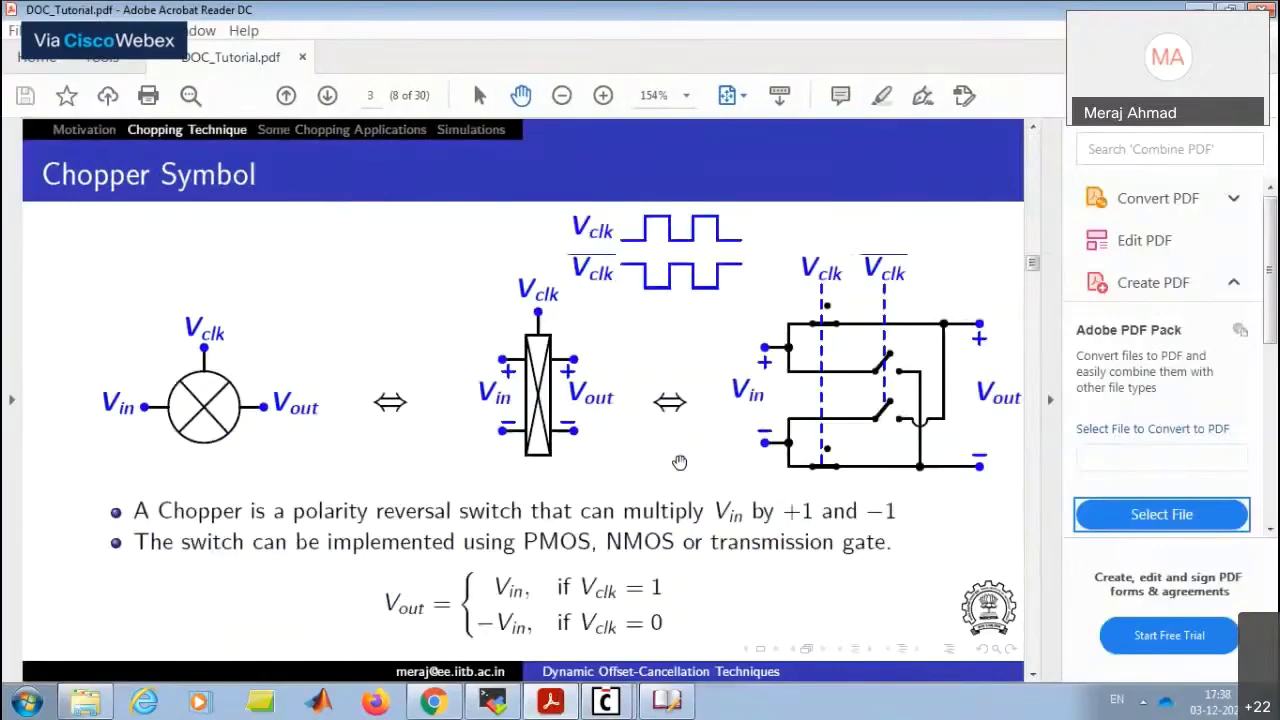
scroll(750, 440, "down", 2)
scroll(826, 411, "up", 1)
left_click(1196, 8)
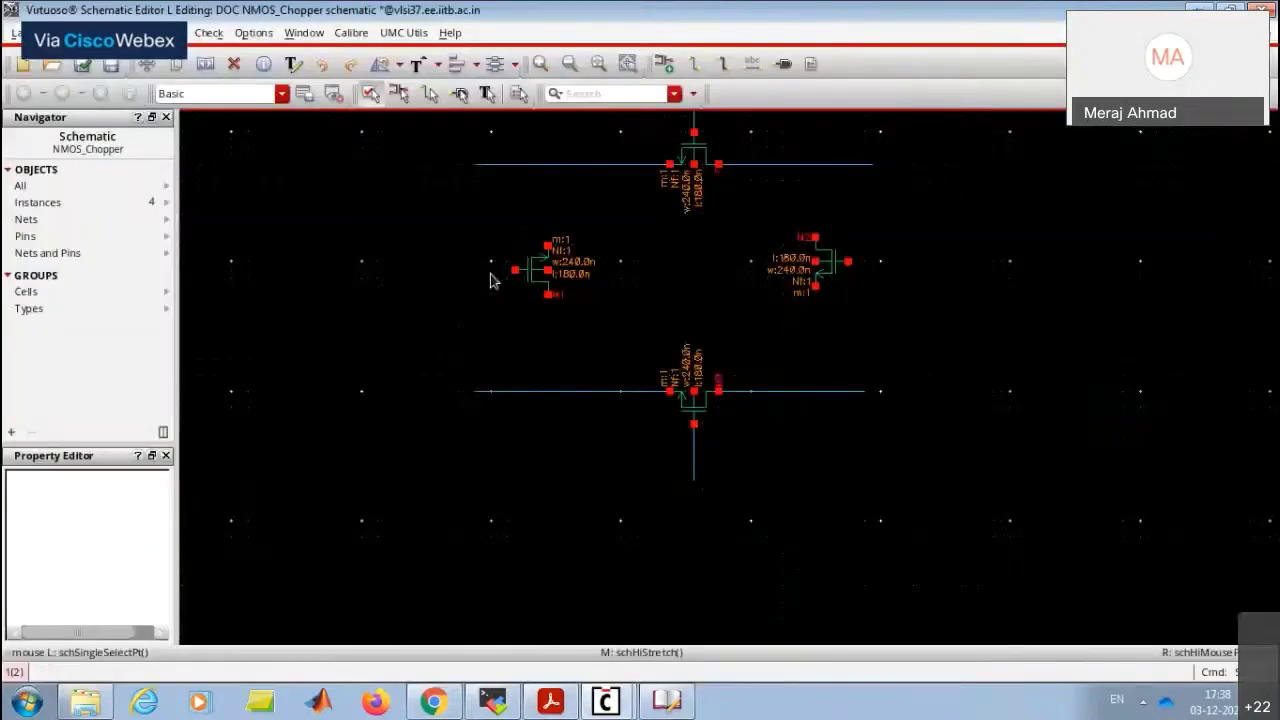
Draw vertical wires from the upper terminals of the left and right transistors to the upper horizontal wire.
key("w")
left_click(549, 247)
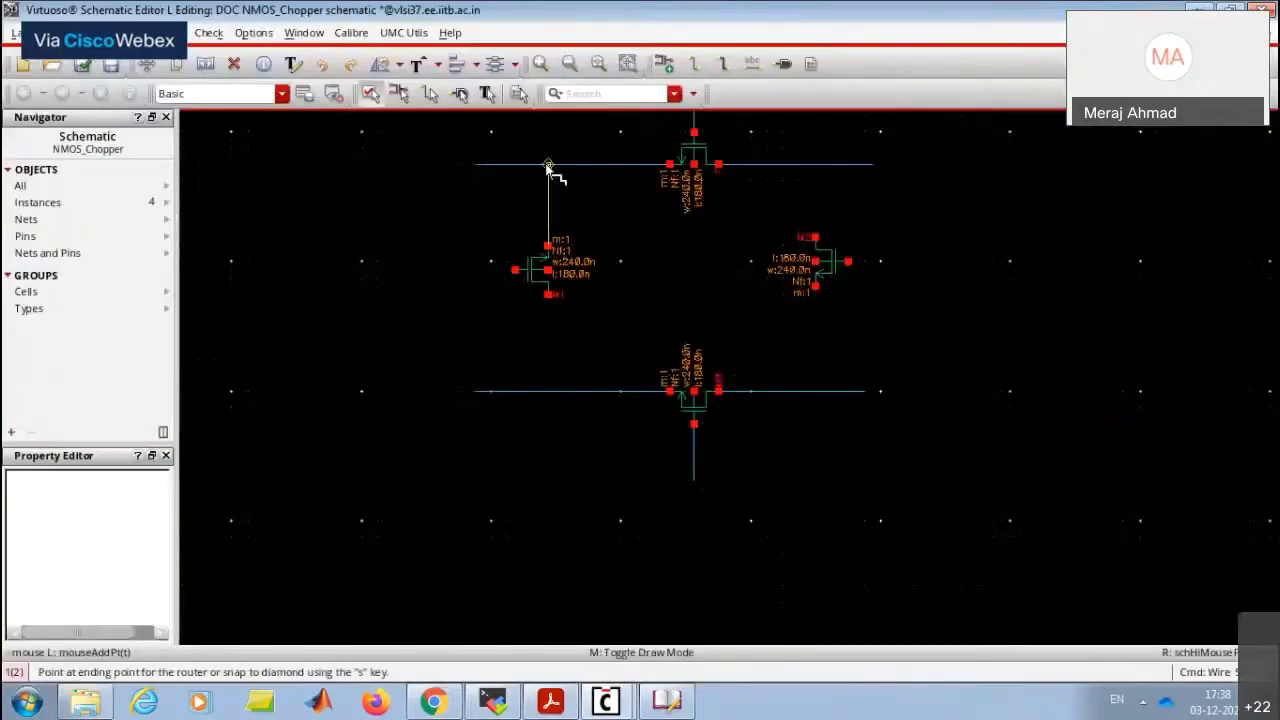
left_click(548, 164)
left_click(817, 237)
left_click(815, 164)
Draw short wire stubs downward from the lower terminals of the right and left transistors, ending above the lower horizontal wire.
left_click(815, 287)
left_click(815, 333)
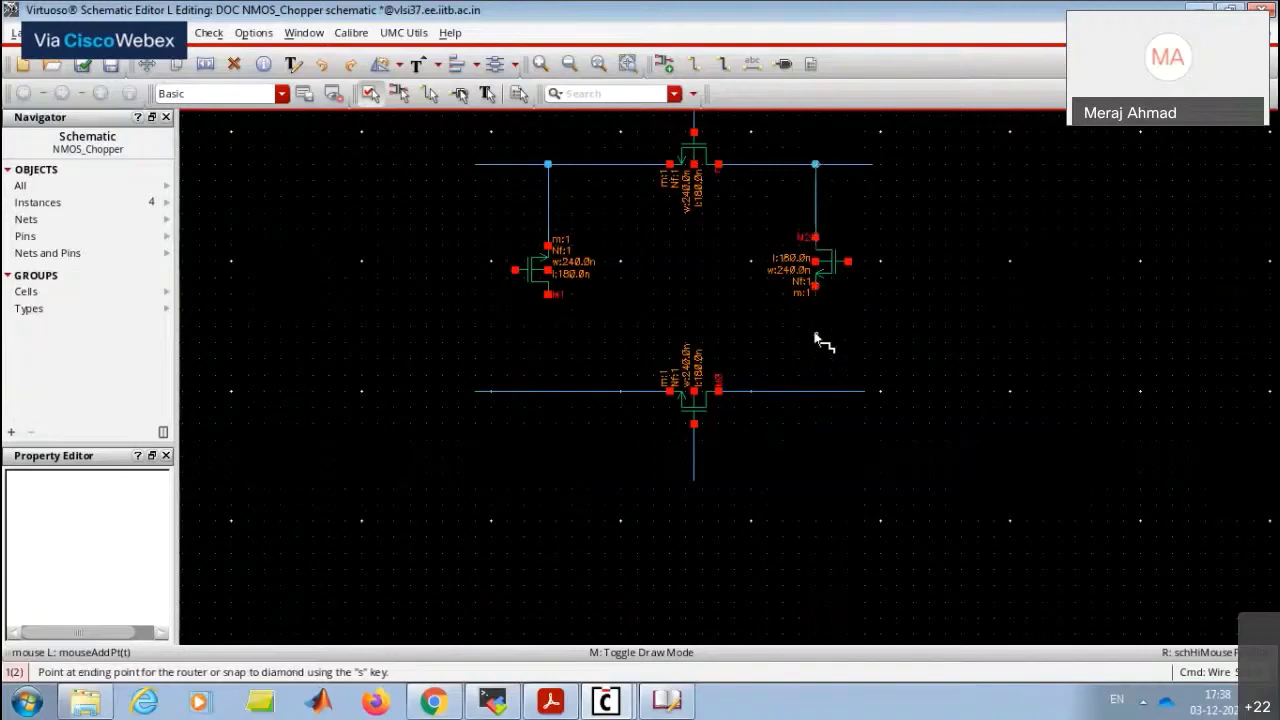
left_click(548, 294)
left_click(548, 341)
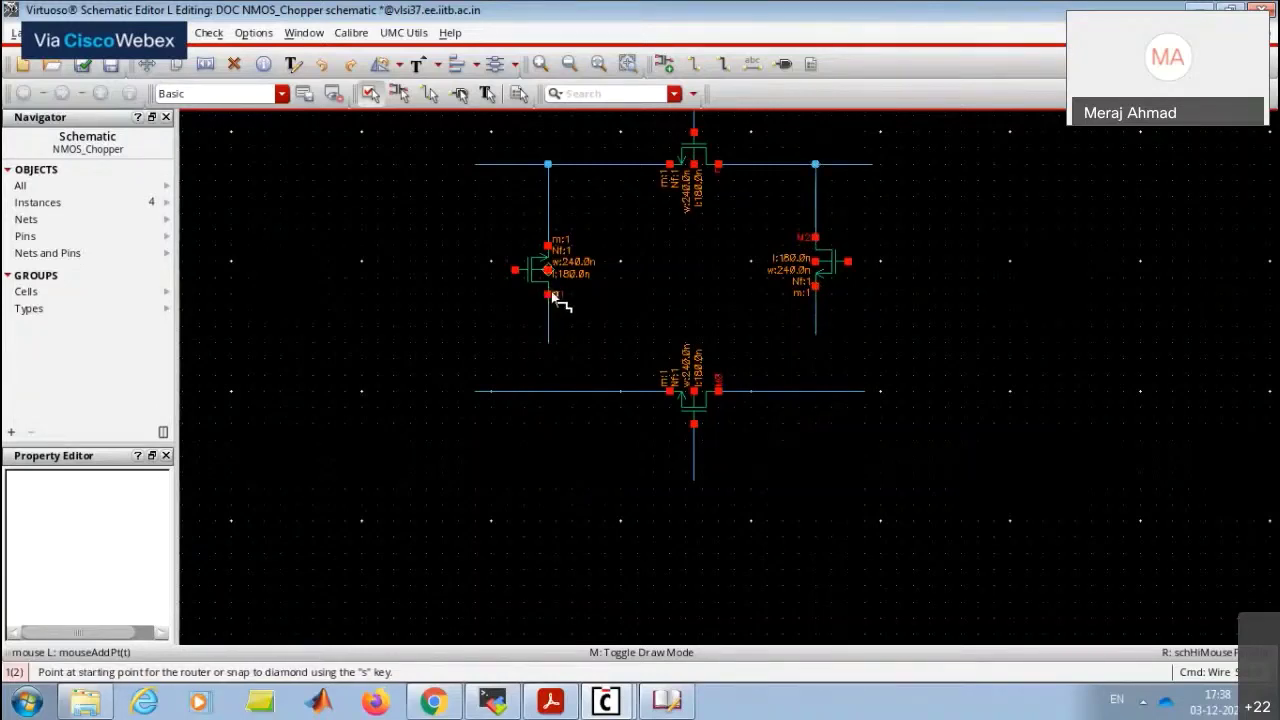
Wire the bulk terminals of the left and right transistors together and move the left transistor up to straighten the wire.
left_click(548, 269)
left_click(815, 262)
key("Escape")
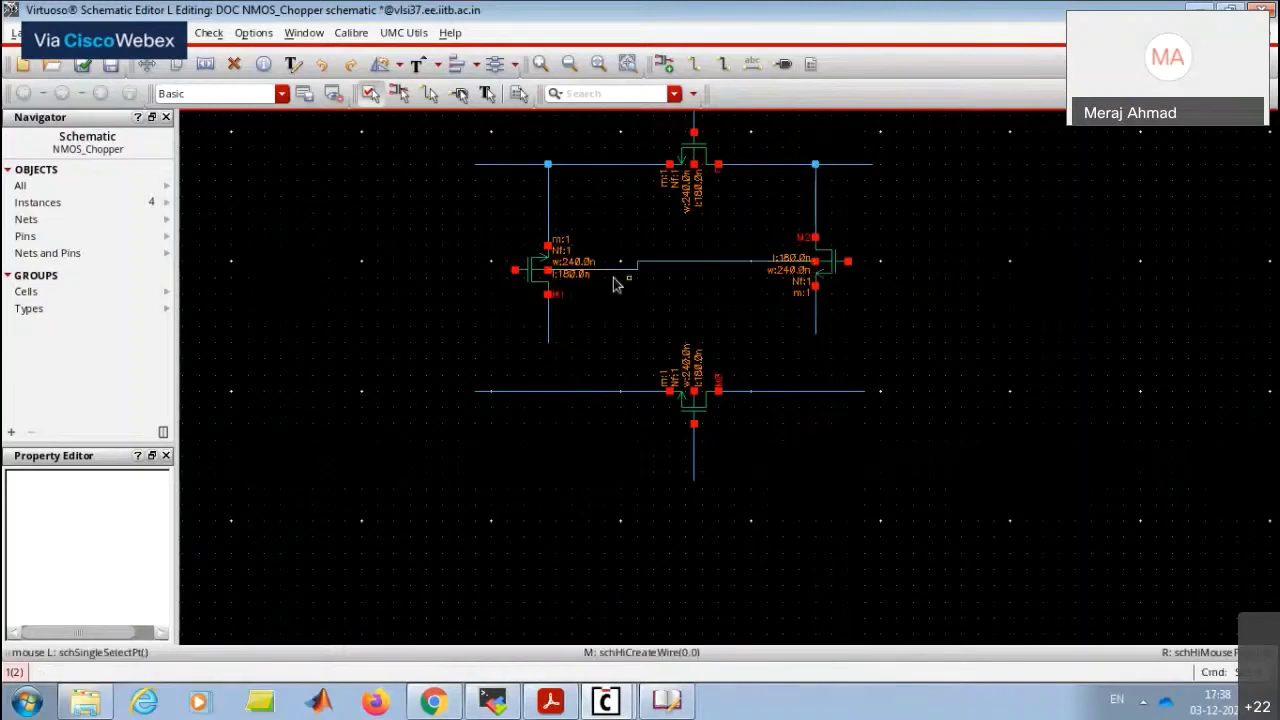
left_click(548, 278)
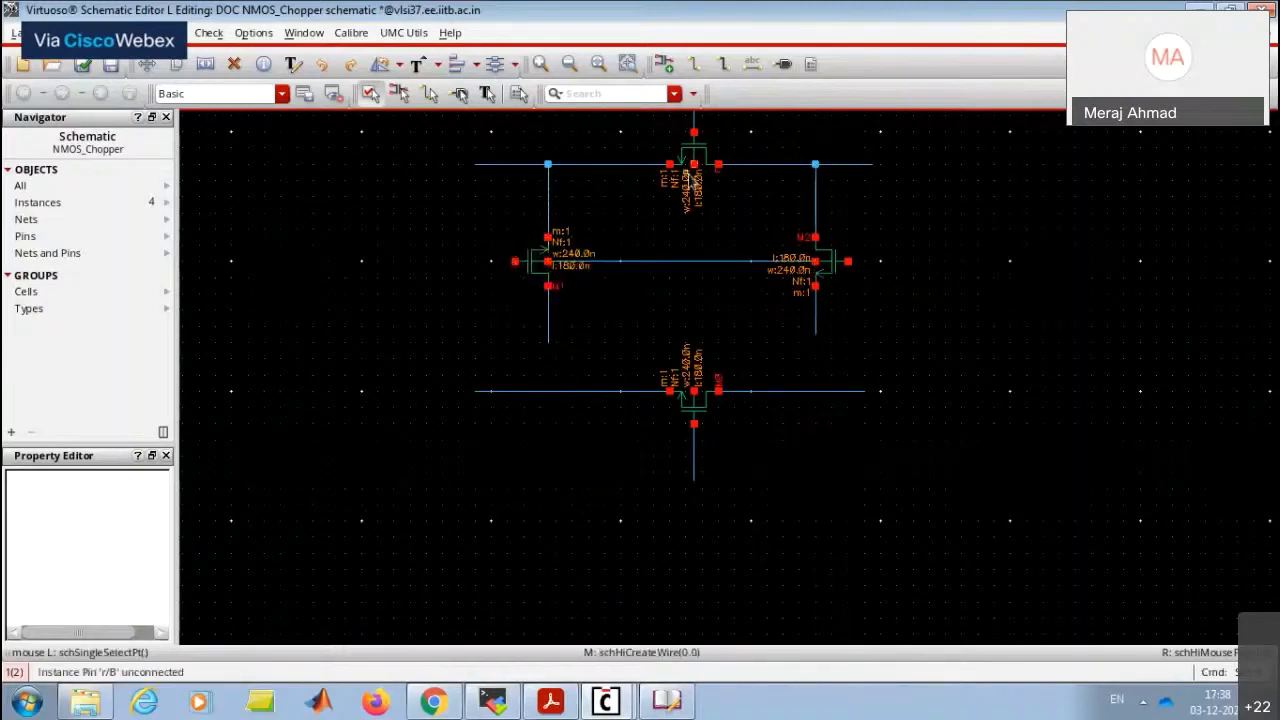
Wire the bulk terminals of the upper and lower transistors vertically to the horizontal bulk wire.
key("w")
left_click(694, 164)
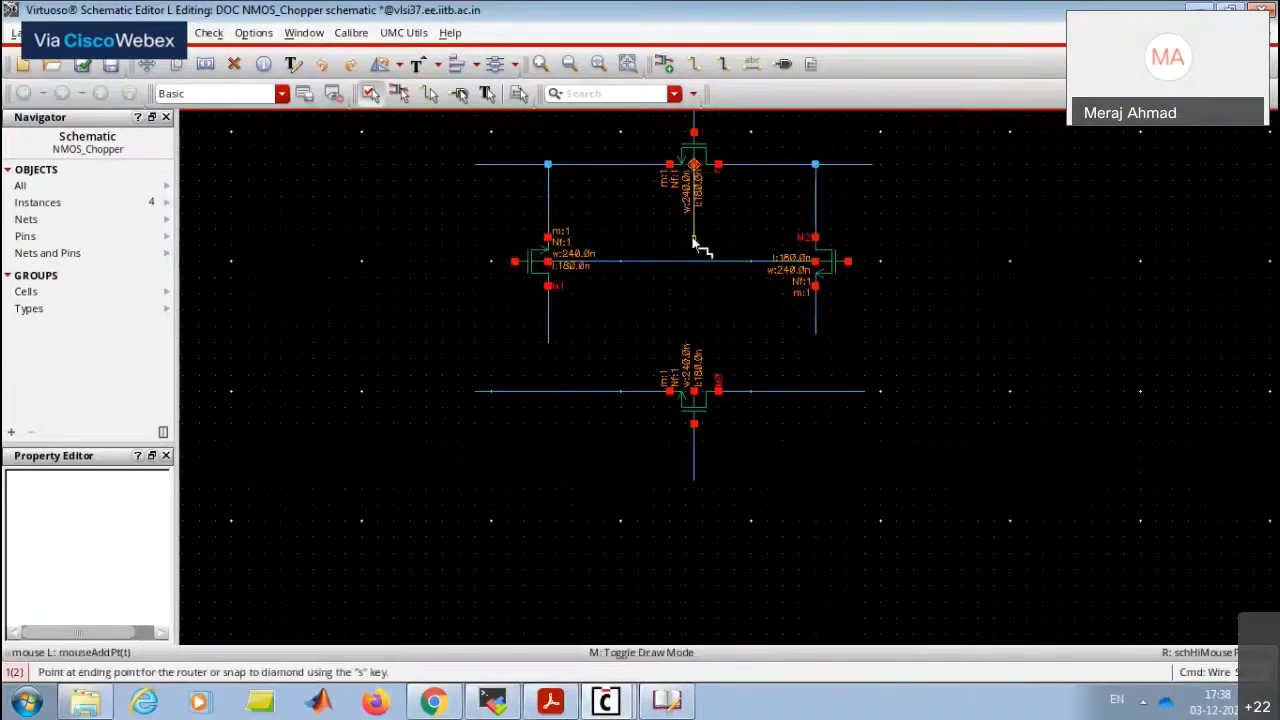
left_click(694, 262)
left_click(694, 262)
left_click(700, 380)
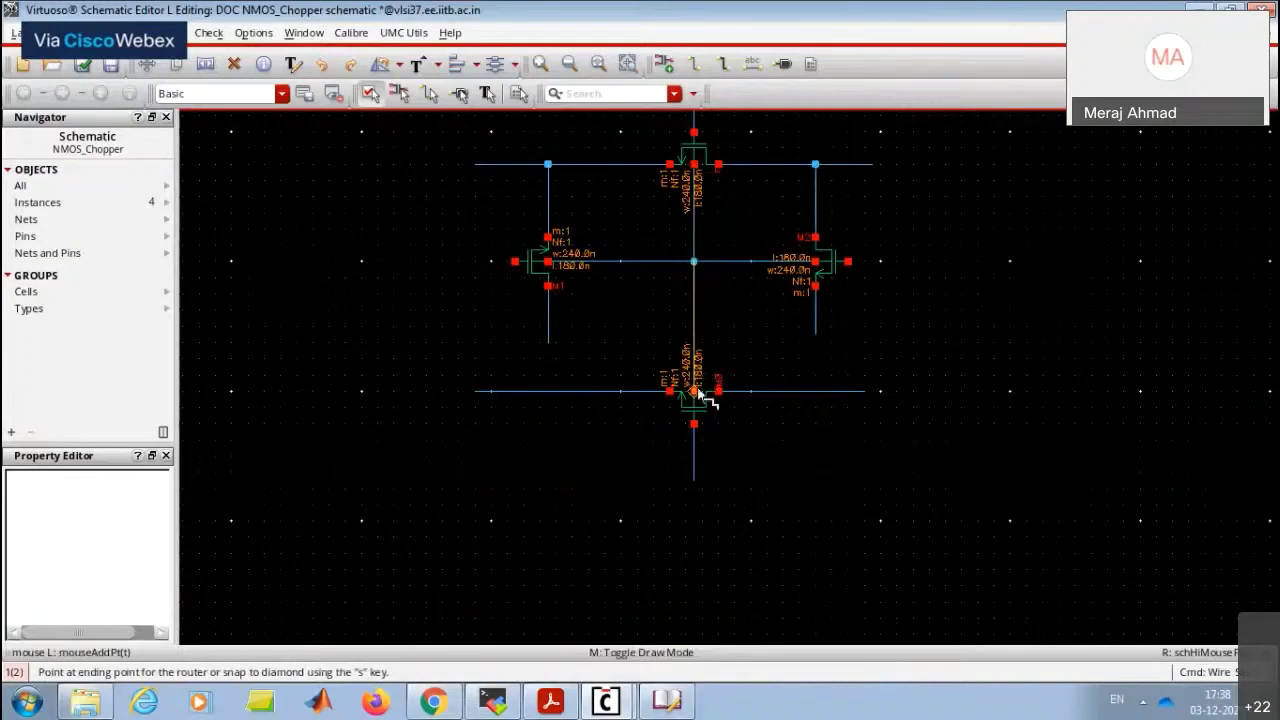
key("Escape")
key("w")
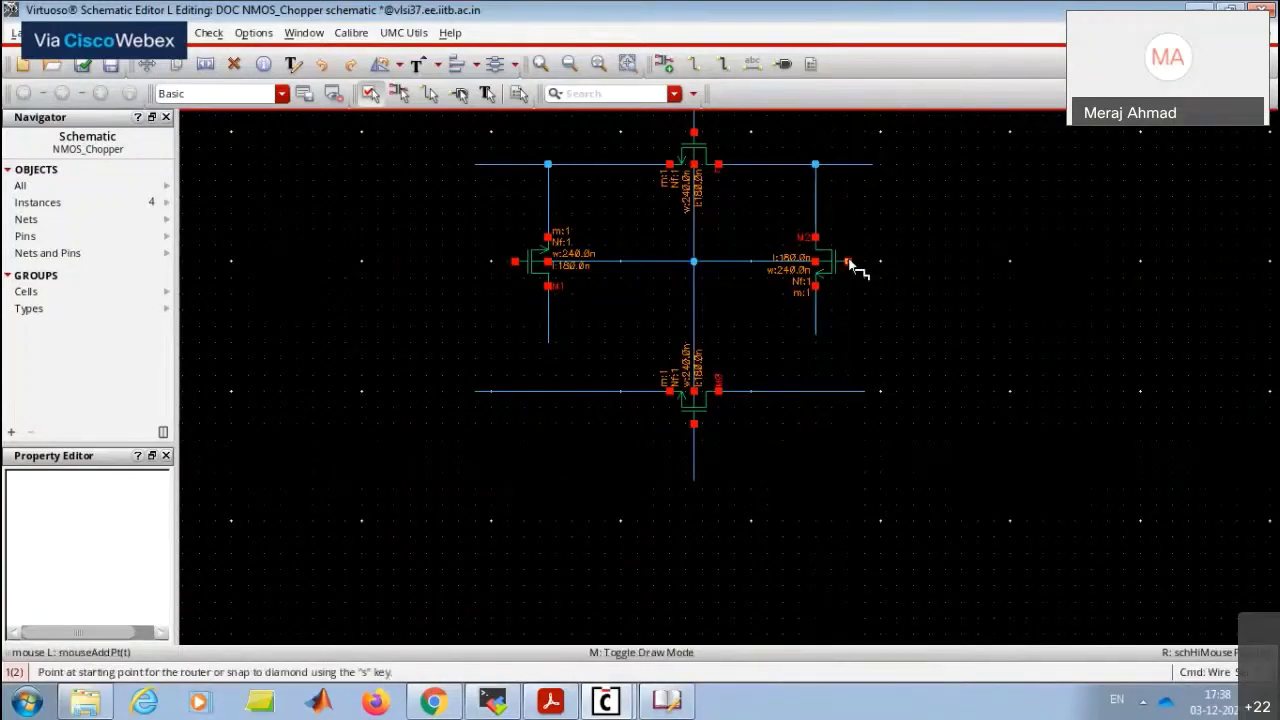
Draw horizontal wires outward from the gate terminals of the right and left transistors.
left_click(848, 262)
double_click(936, 262)
left_click(515, 262)
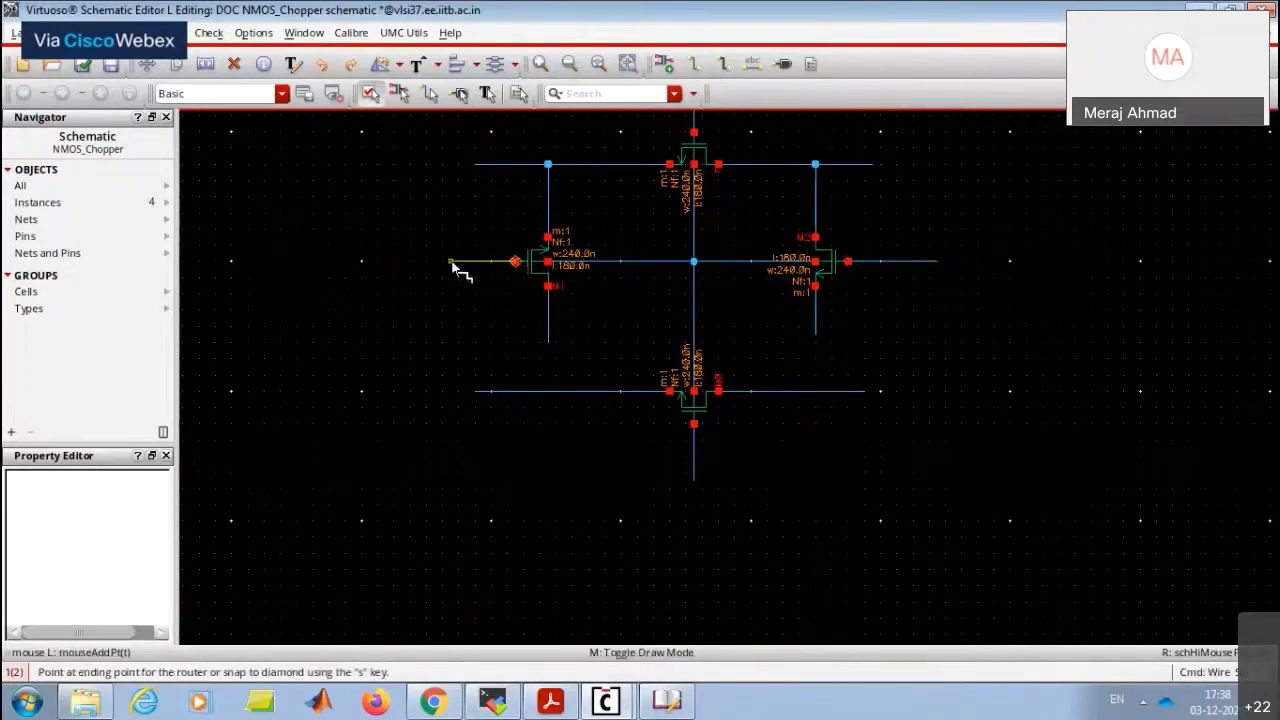
double_click(450, 262)
Create inputOutput pins INP and INN on the left ends of the upper and lower horizontal wires, and OUTP and OUTN on their right ends.
key("p")
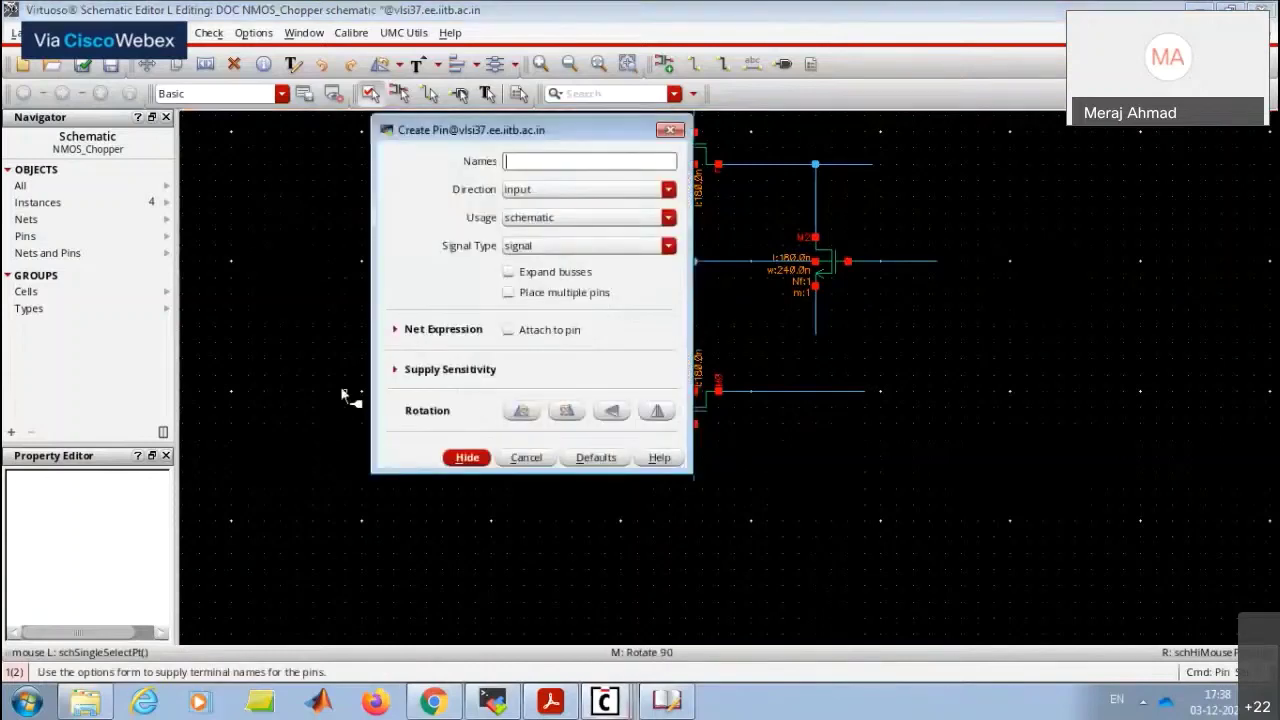
left_click(593, 185)
left_click(581, 216)
left_click(573, 161)
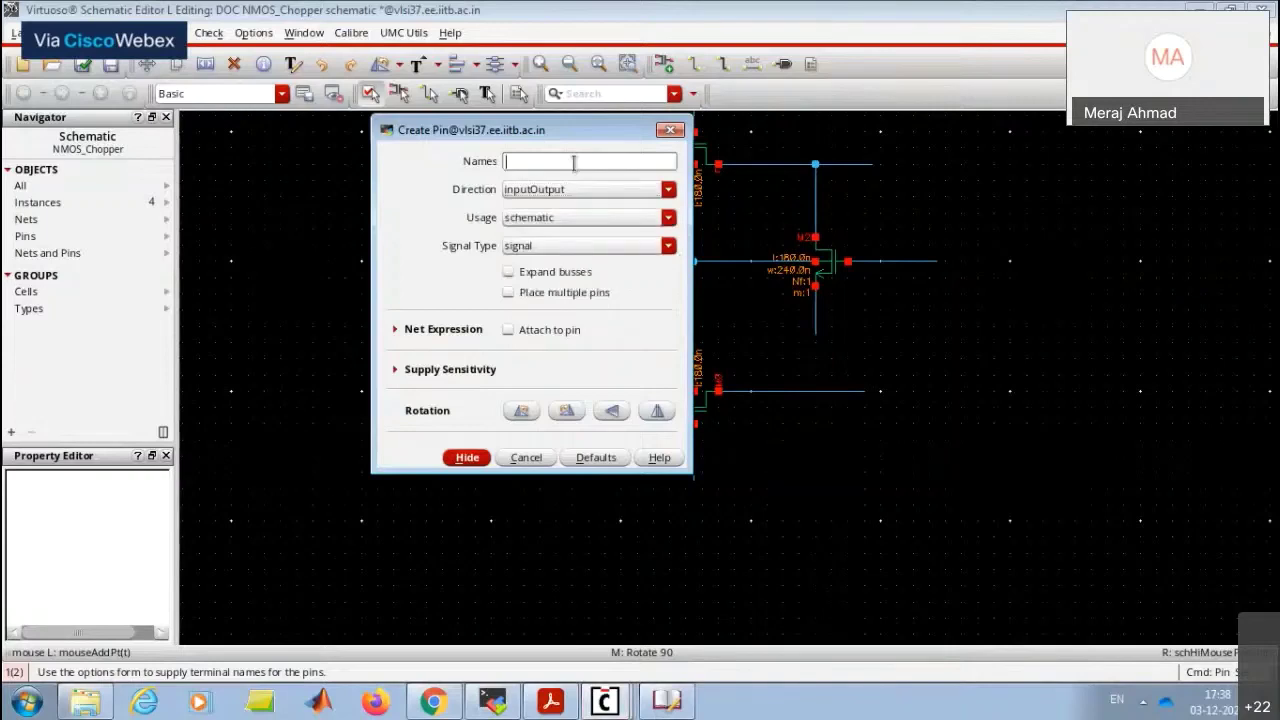
type("INP INN OUTP OUTN")
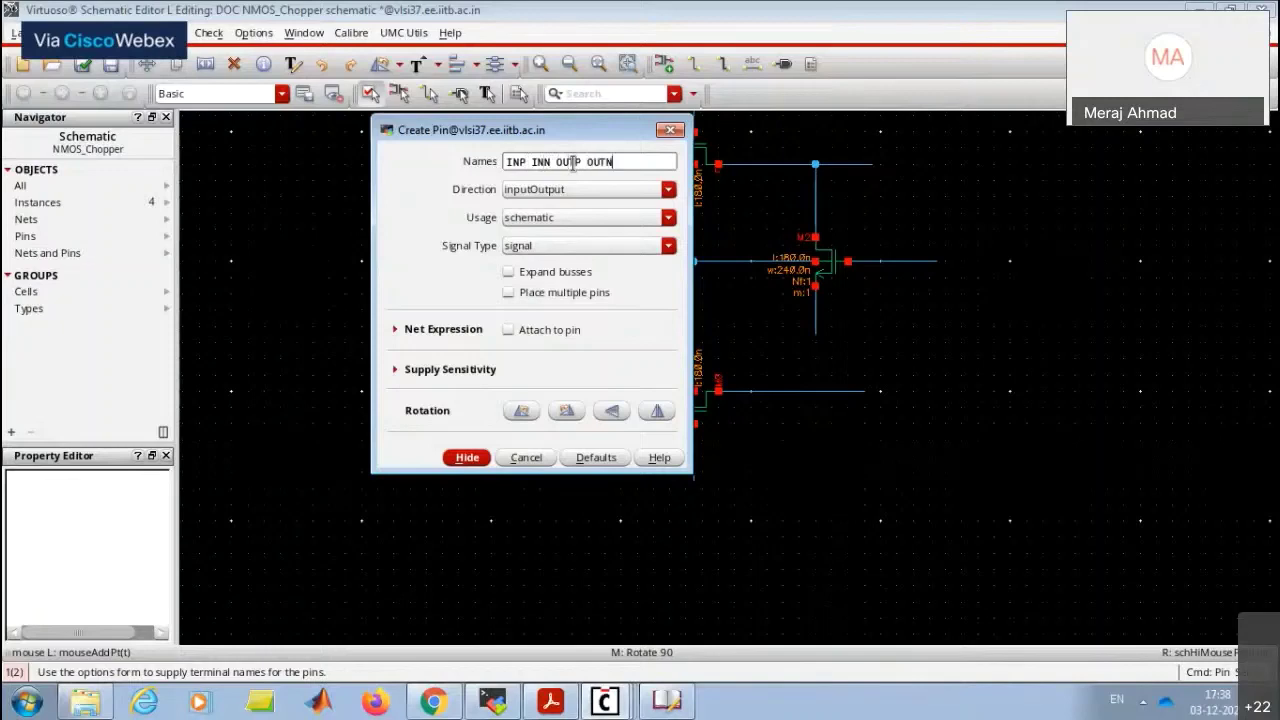
left_click(466, 457)
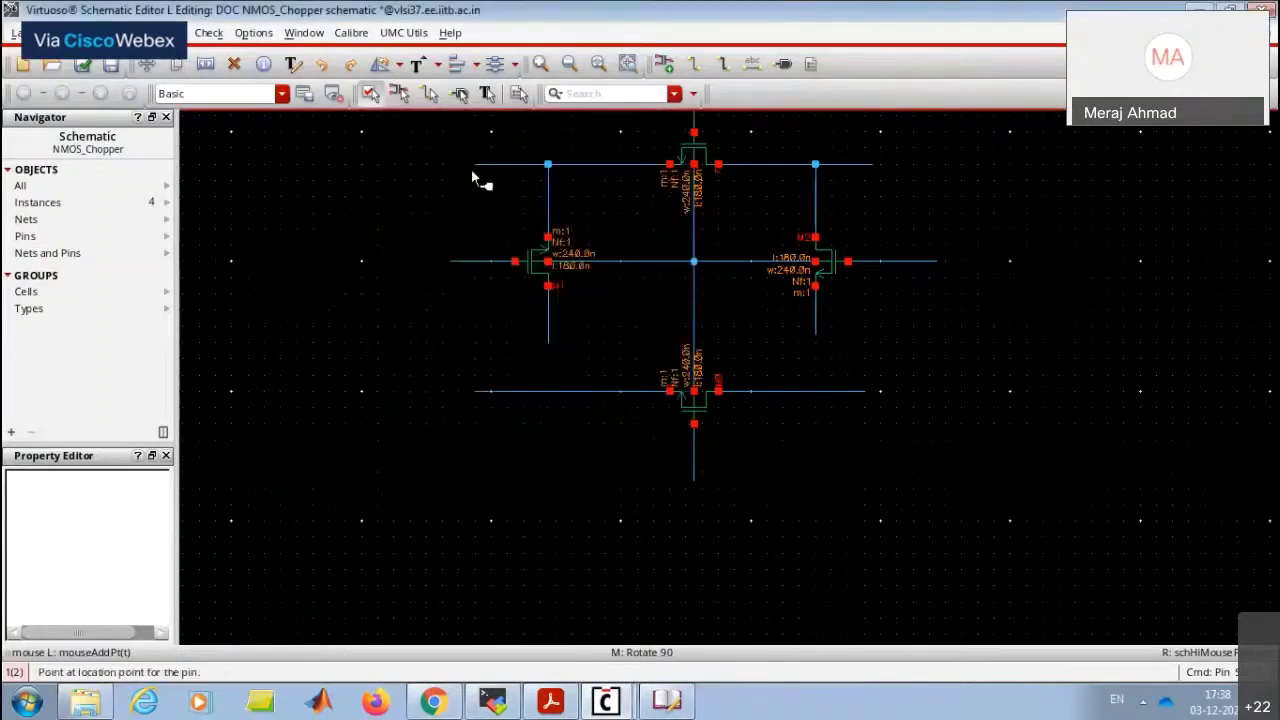
left_click(470, 164)
left_click(470, 391)
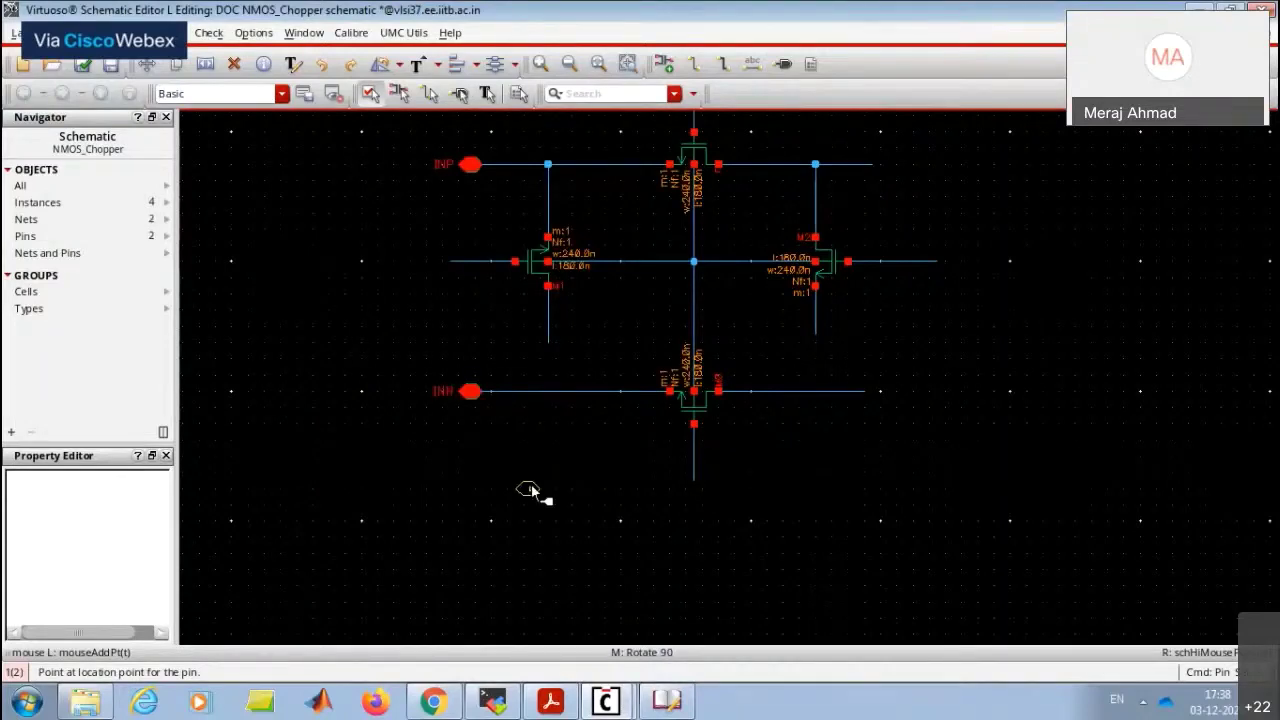
left_click(875, 164)
left_click(868, 391)
key("Escape")
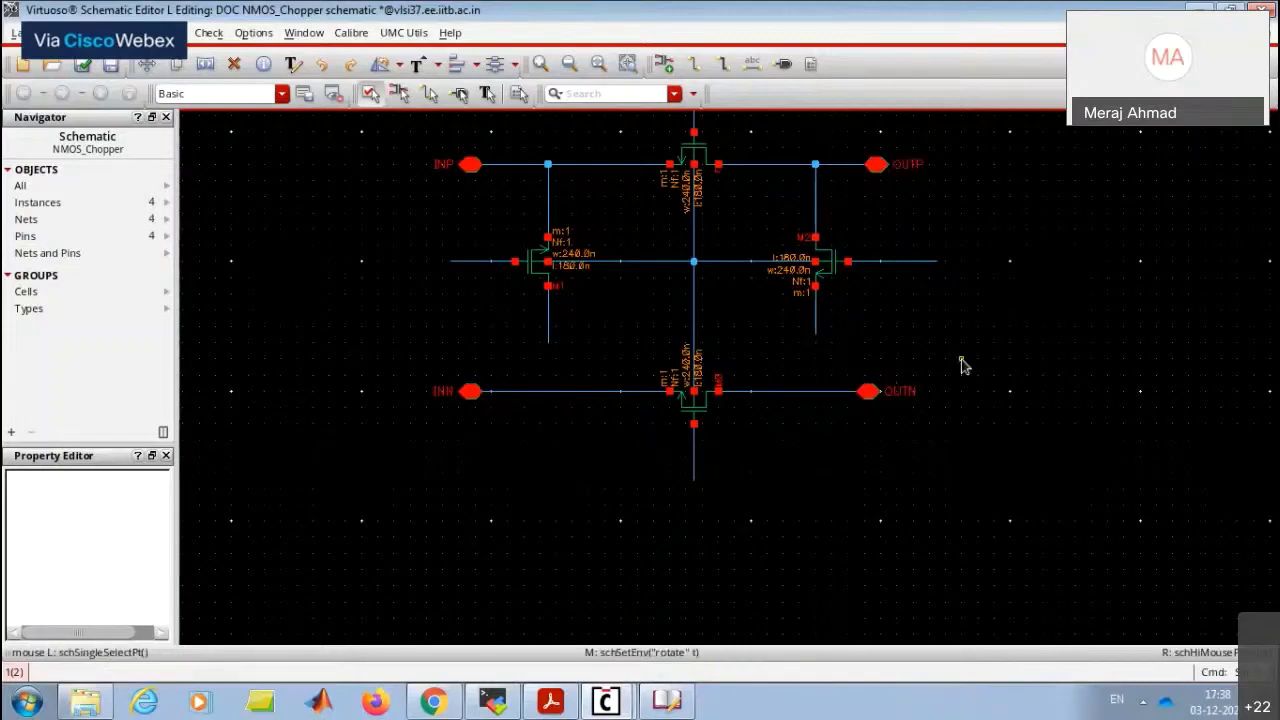
scroll(962, 366, "up", 1)
key("l")
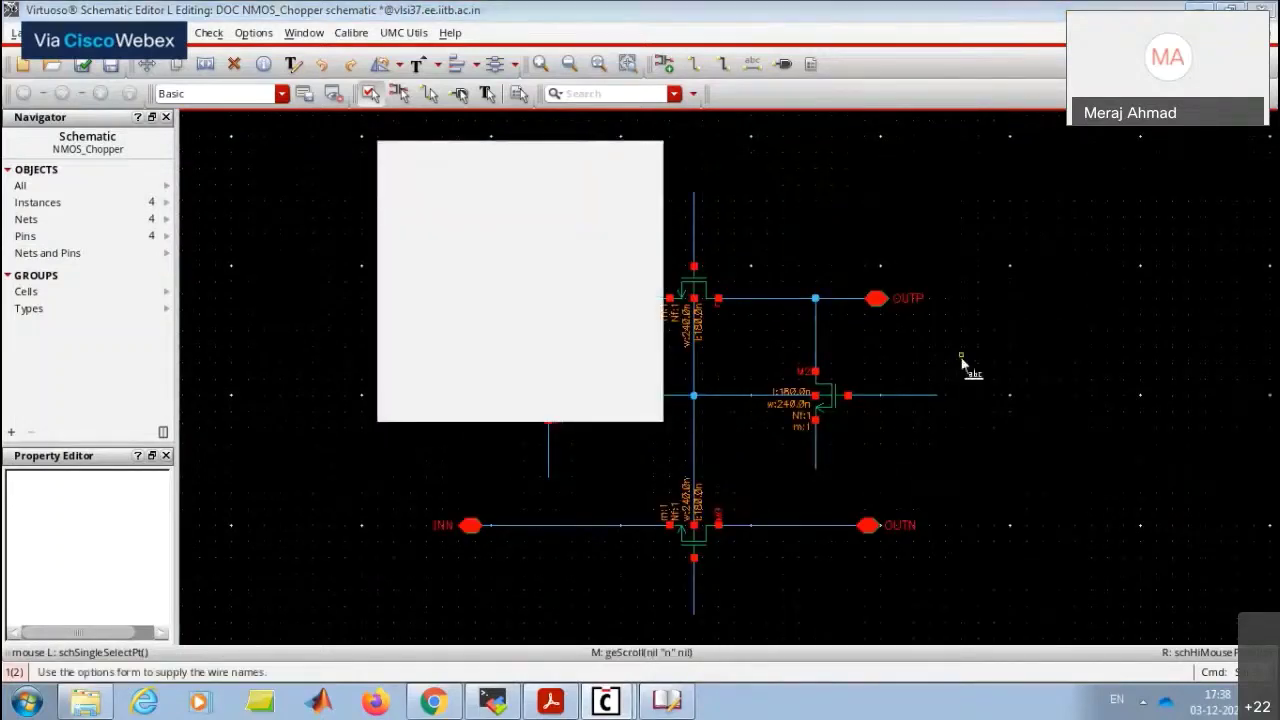
key("Escape")
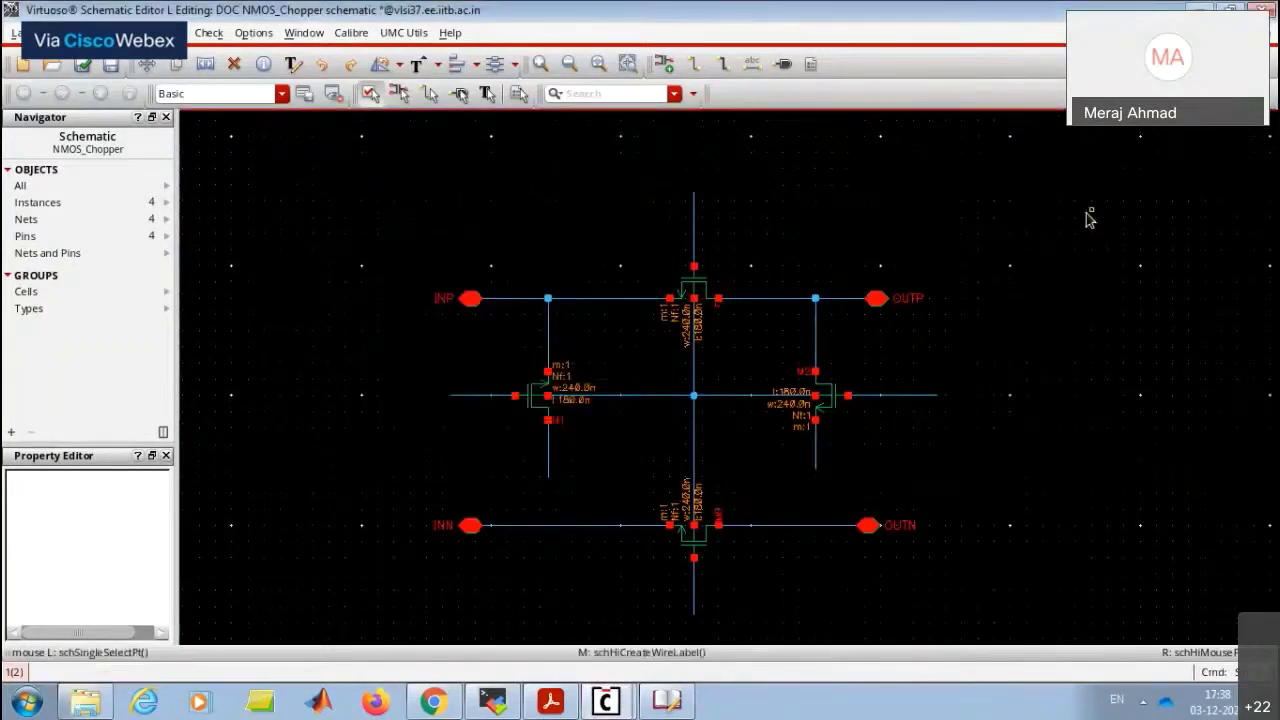
Consult the tutorial PDF's chopper diagram and add inputOutput pins CLK on the upper transistor's gate wire and CLKB on the left transistor's gate wire.
left_click(550, 700)
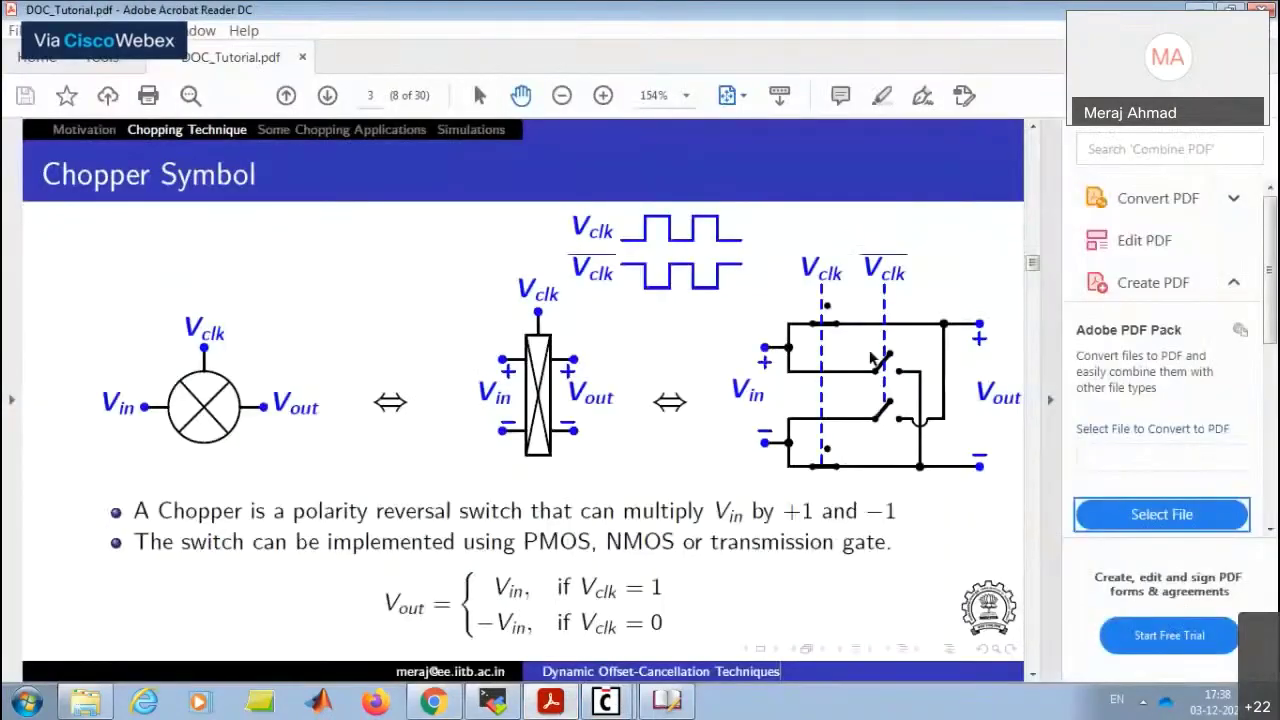
key("alt+Tab")
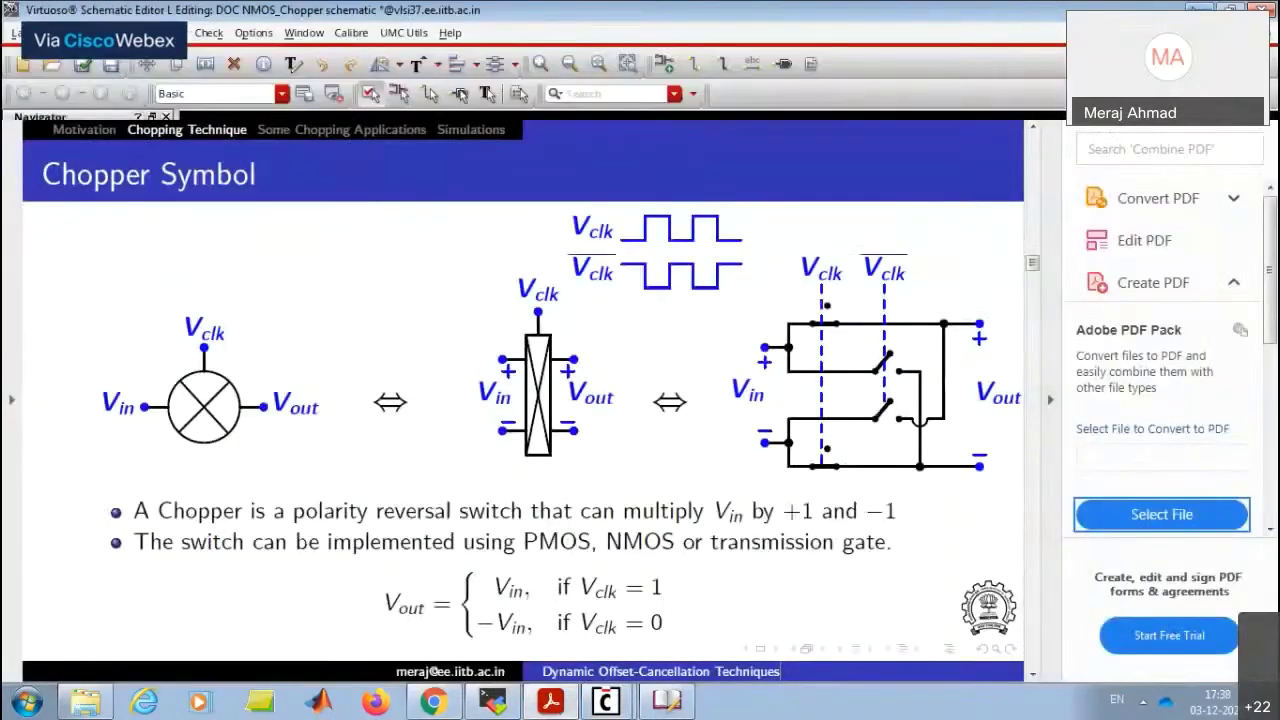
type("p")
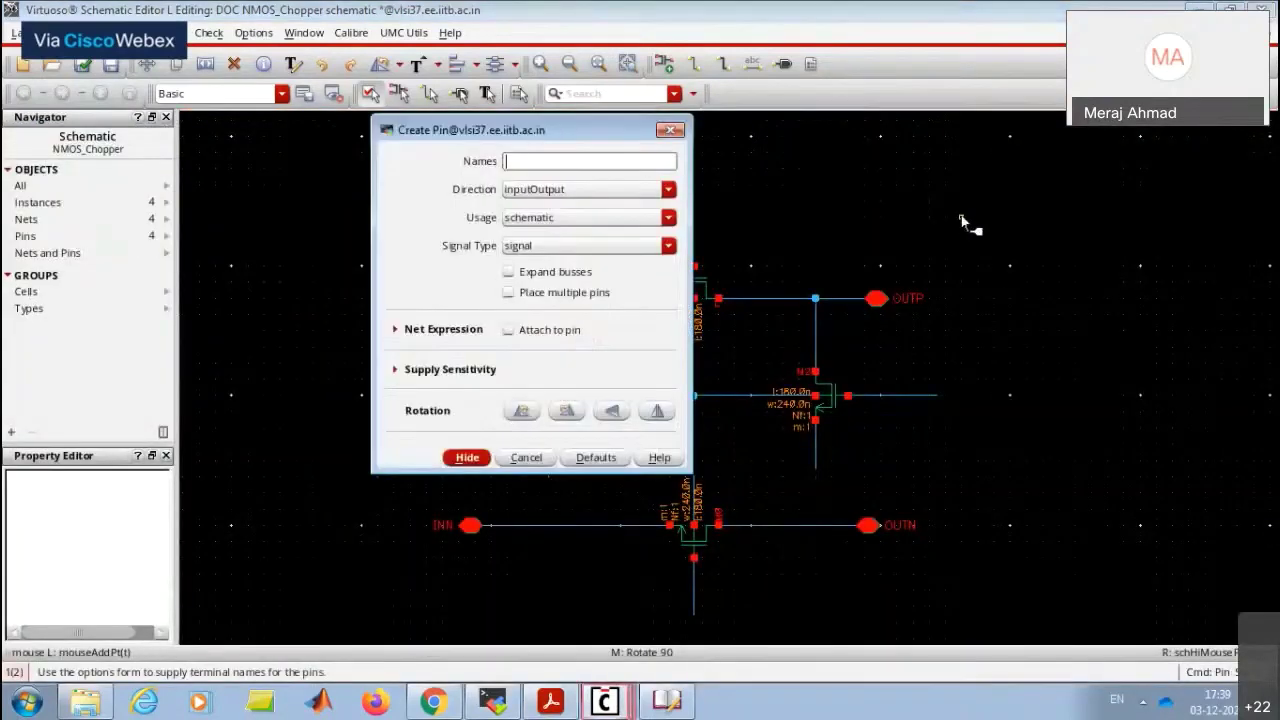
type("CLK")
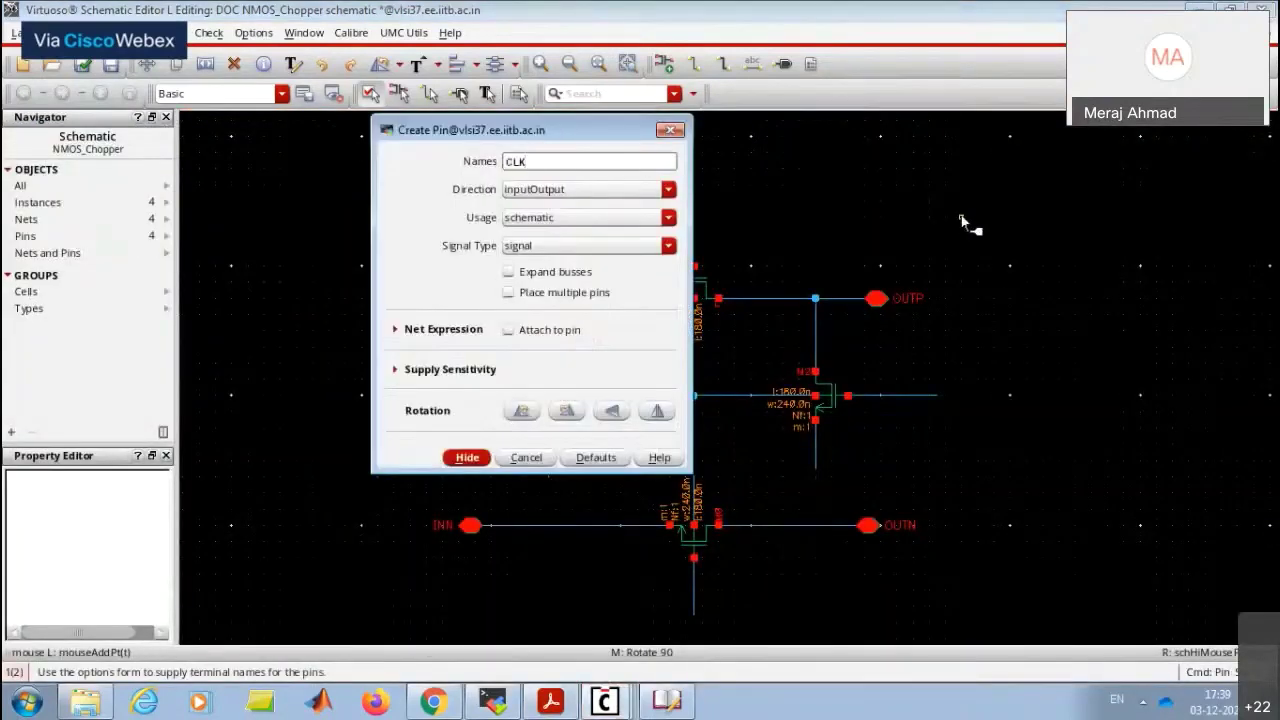
type(" CLKB")
left_click(467, 457)
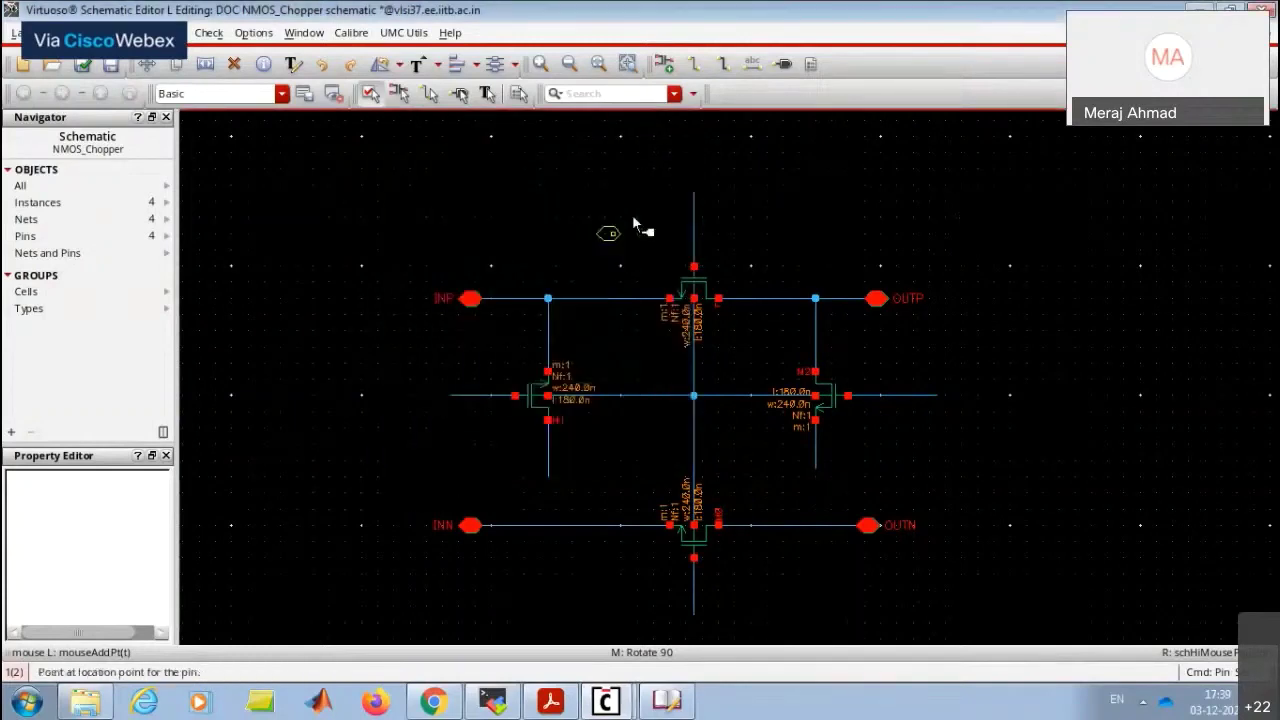
left_click(691, 195)
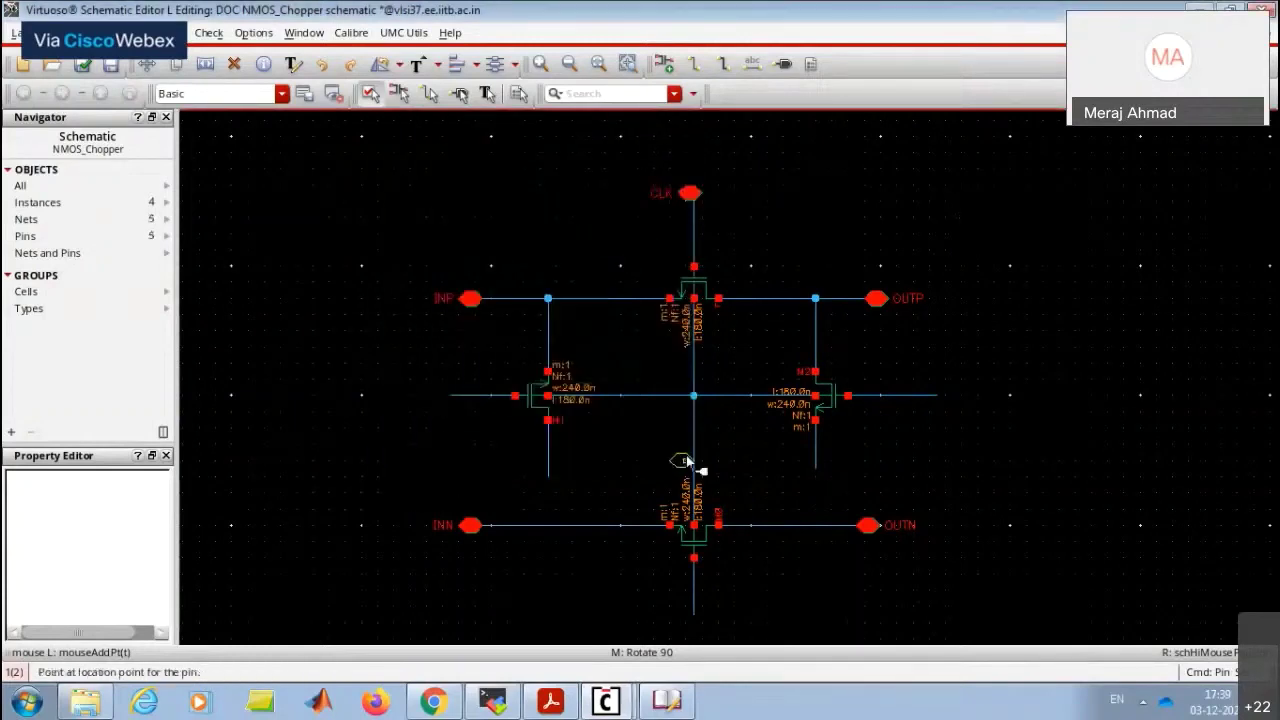
scroll(686, 457, "down", 2)
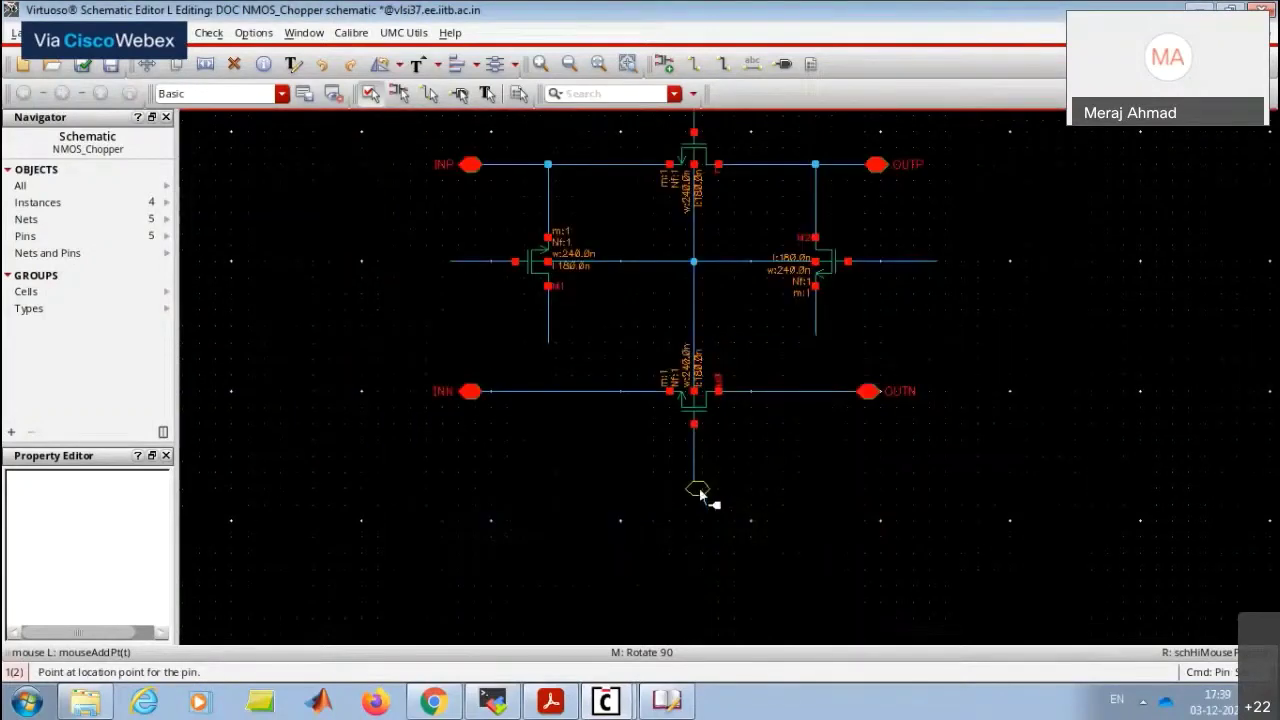
left_click(450, 261)
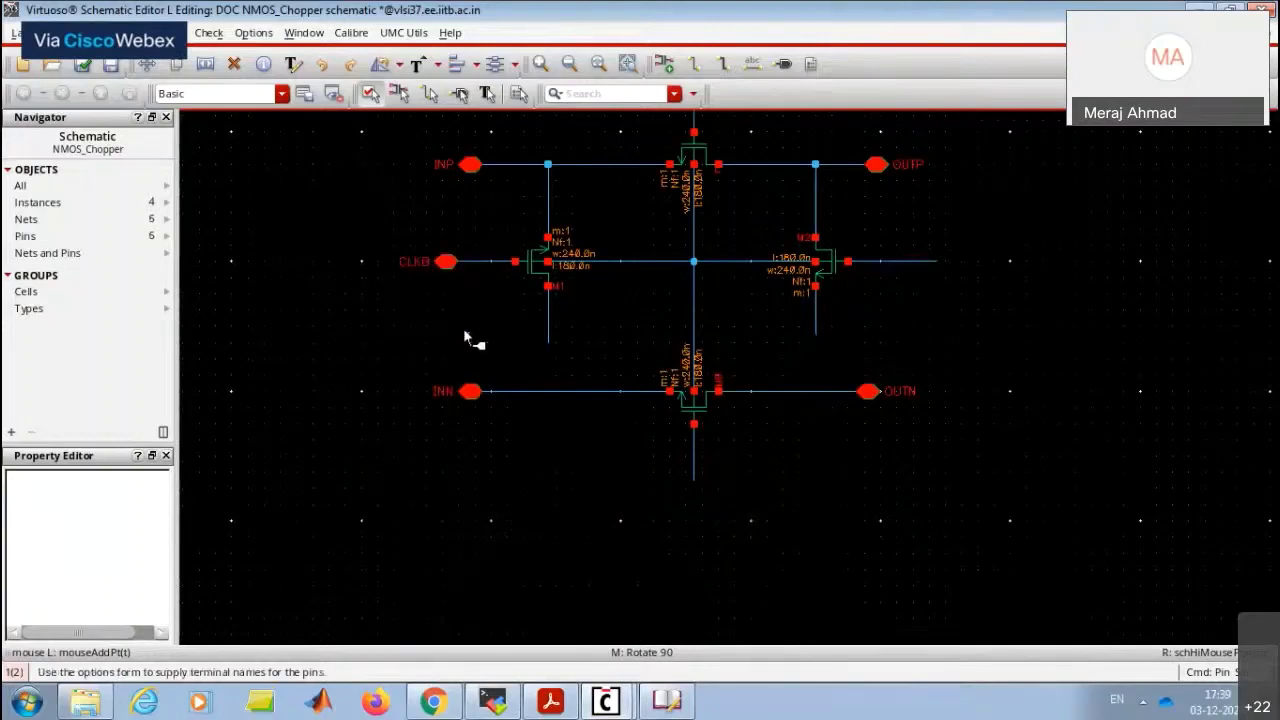
key("Escape")
Try labelling the right transistor's gate wire CLK, and delete that label.
scroll(459, 331, "up", 2, "ctrl")
scroll(459, 334, "down", 3, "ctrl")
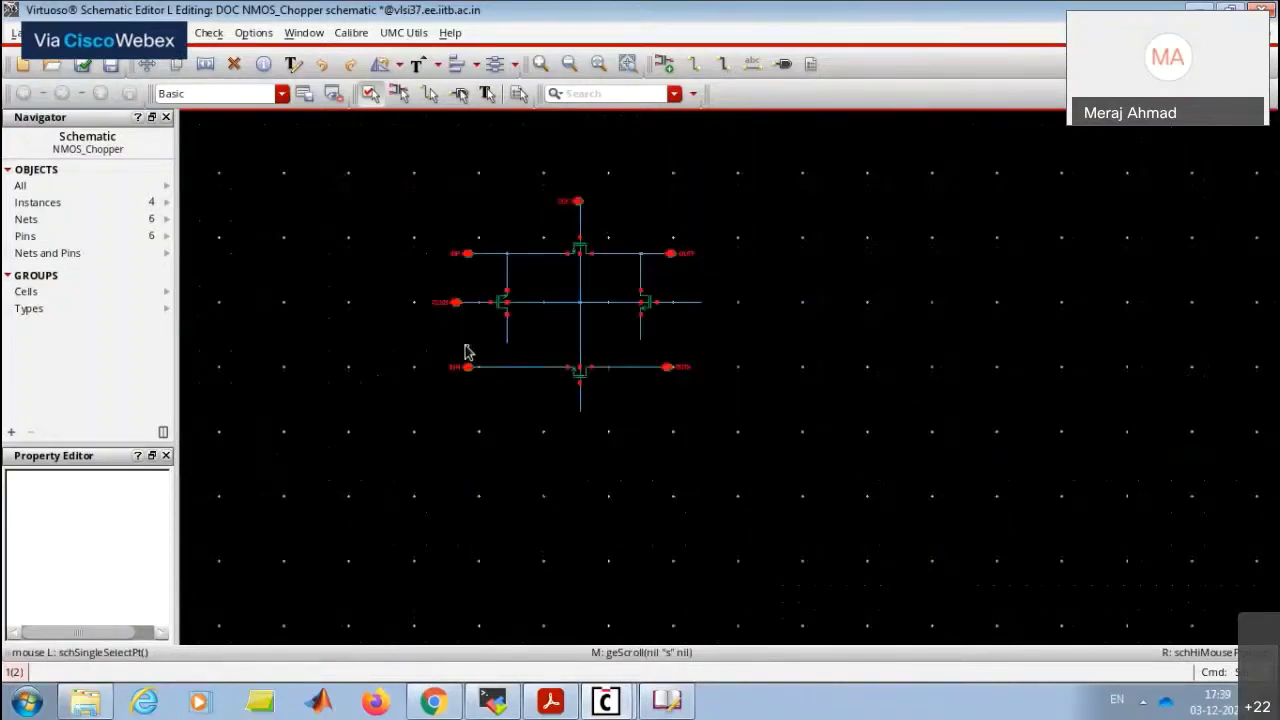
scroll(465, 352, "up", 2, "ctrl")
scroll(729, 424, "up", 2)
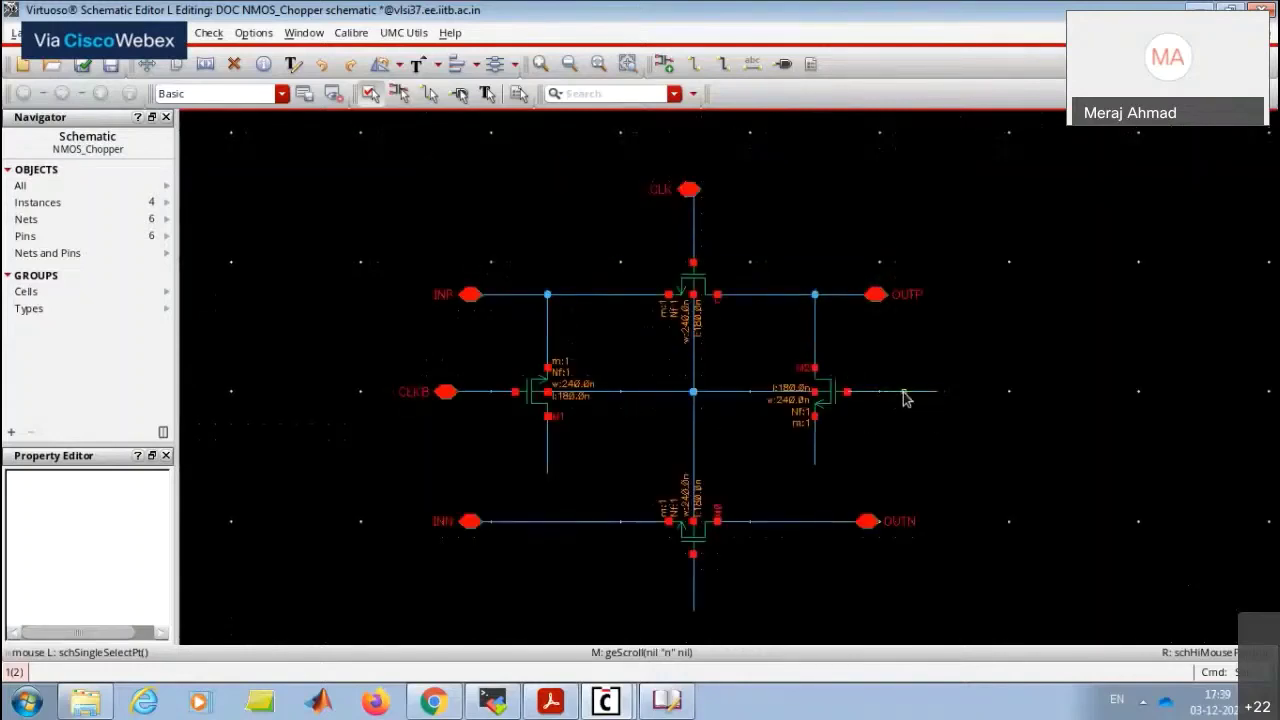
type("l")
type("C")
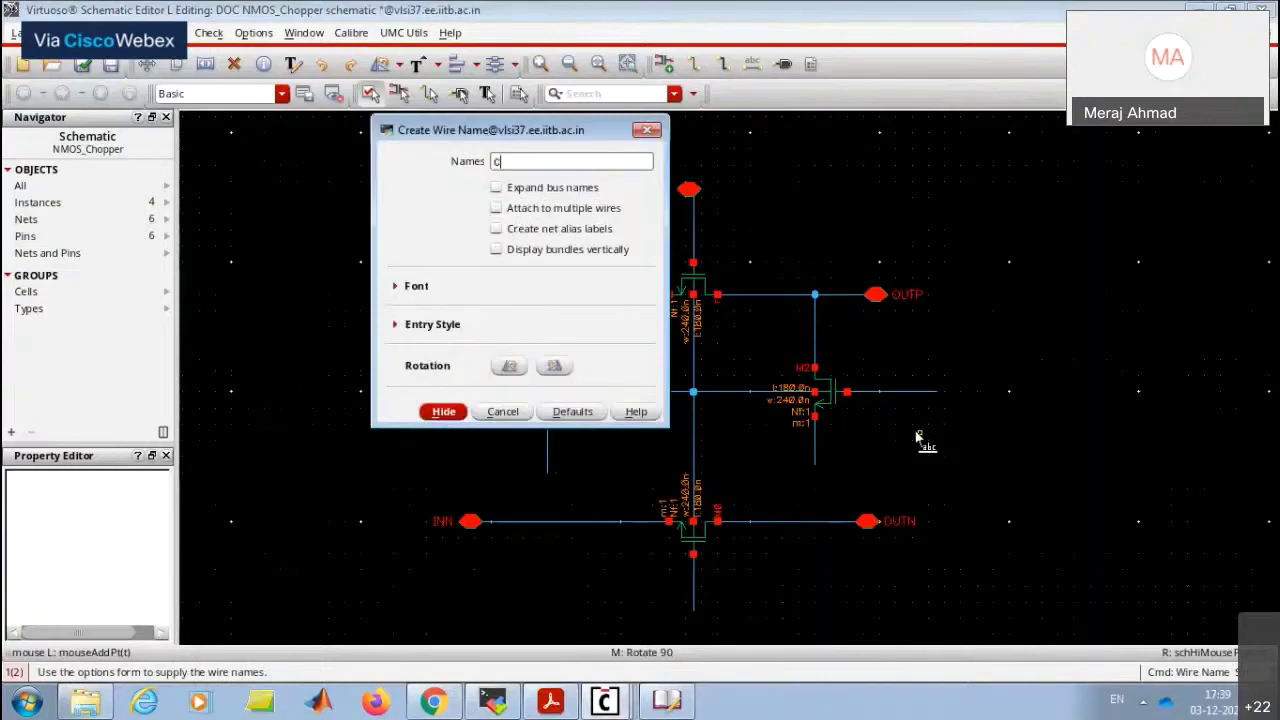
type("LK CLKB")
key("Return")
left_click(910, 393)
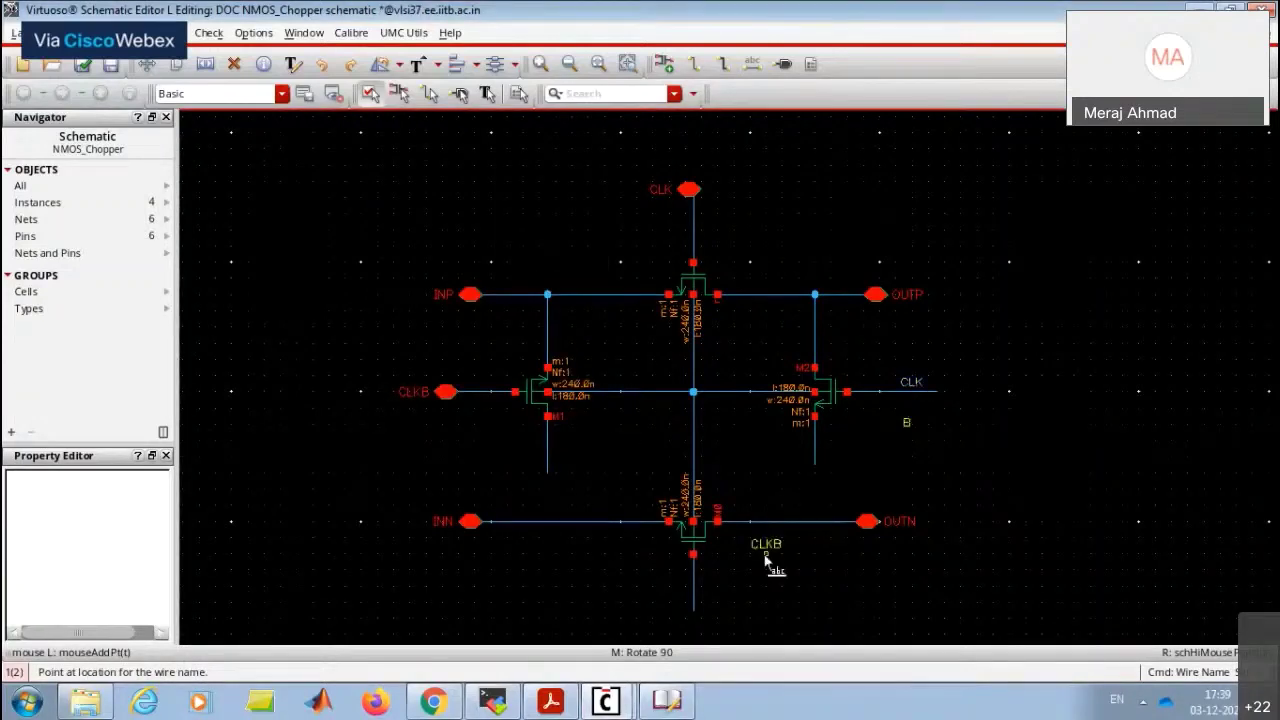
middle_click(690, 596)
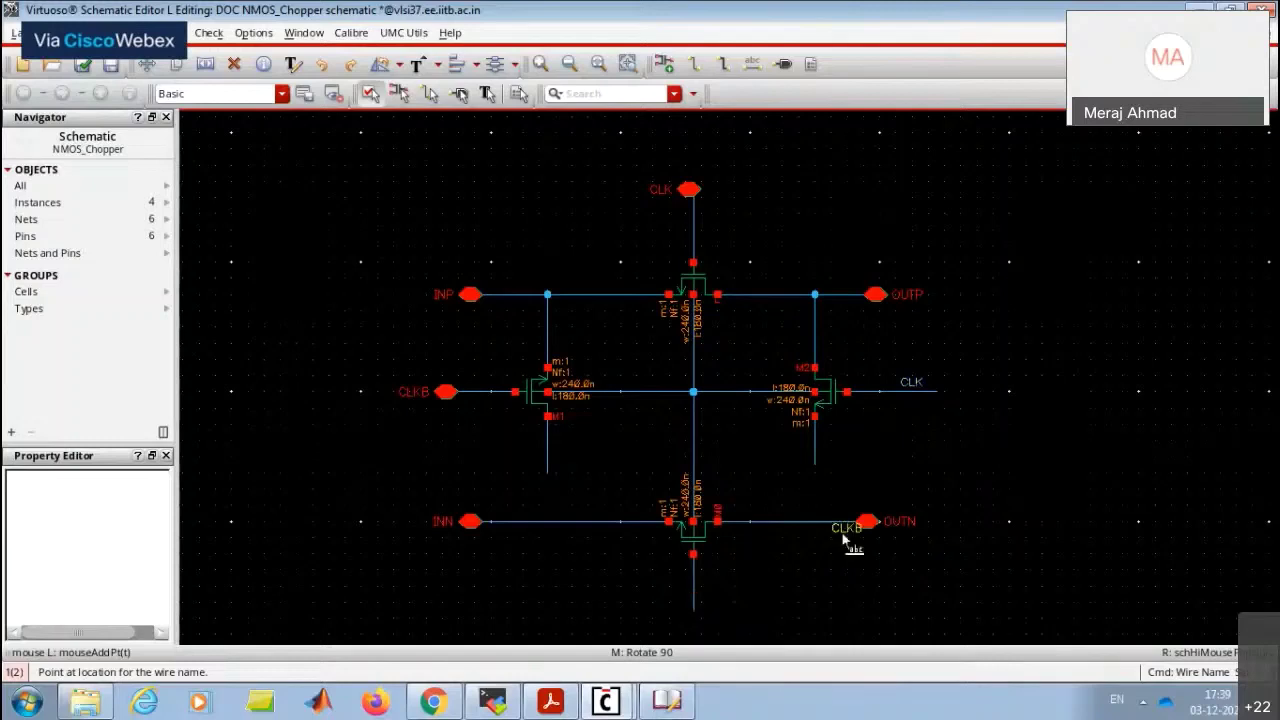
key("Escape")
middle_click(914, 381)
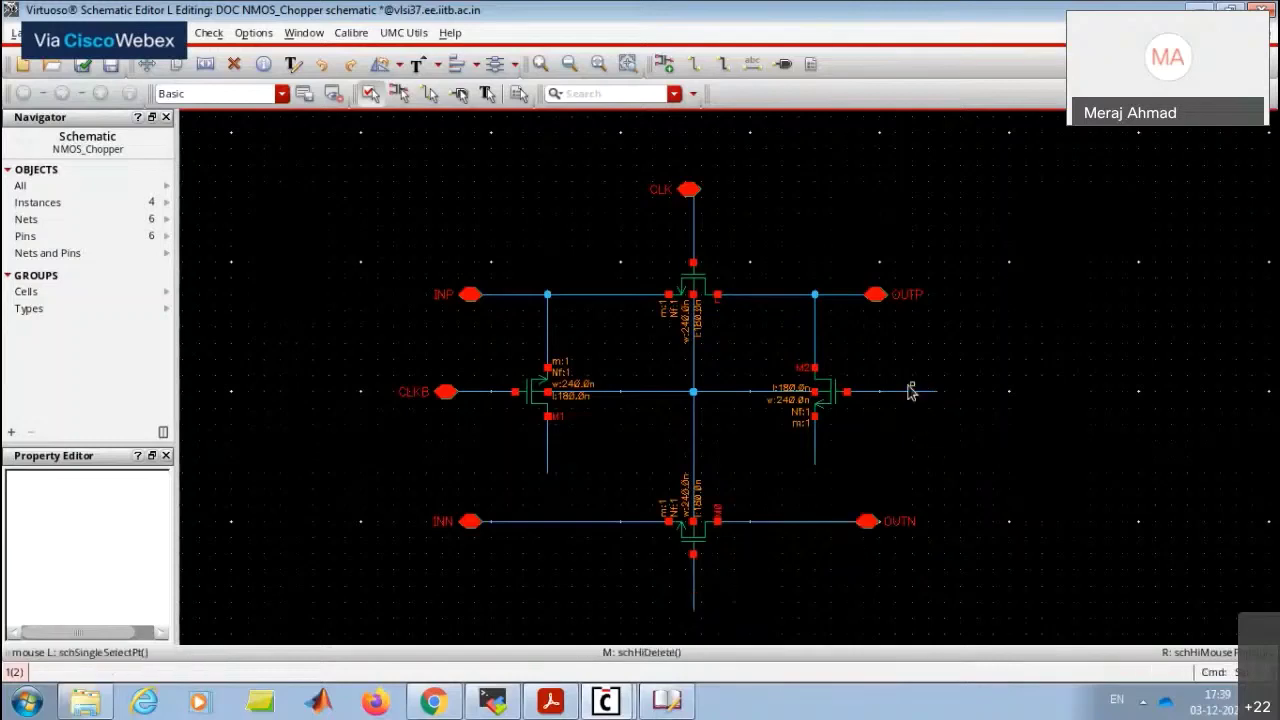
Add wire names CLK, rotated vertically, on the lower transistor's gate wire and CLKB on the right transistor's gate wire.
type("l")
type("CLK")
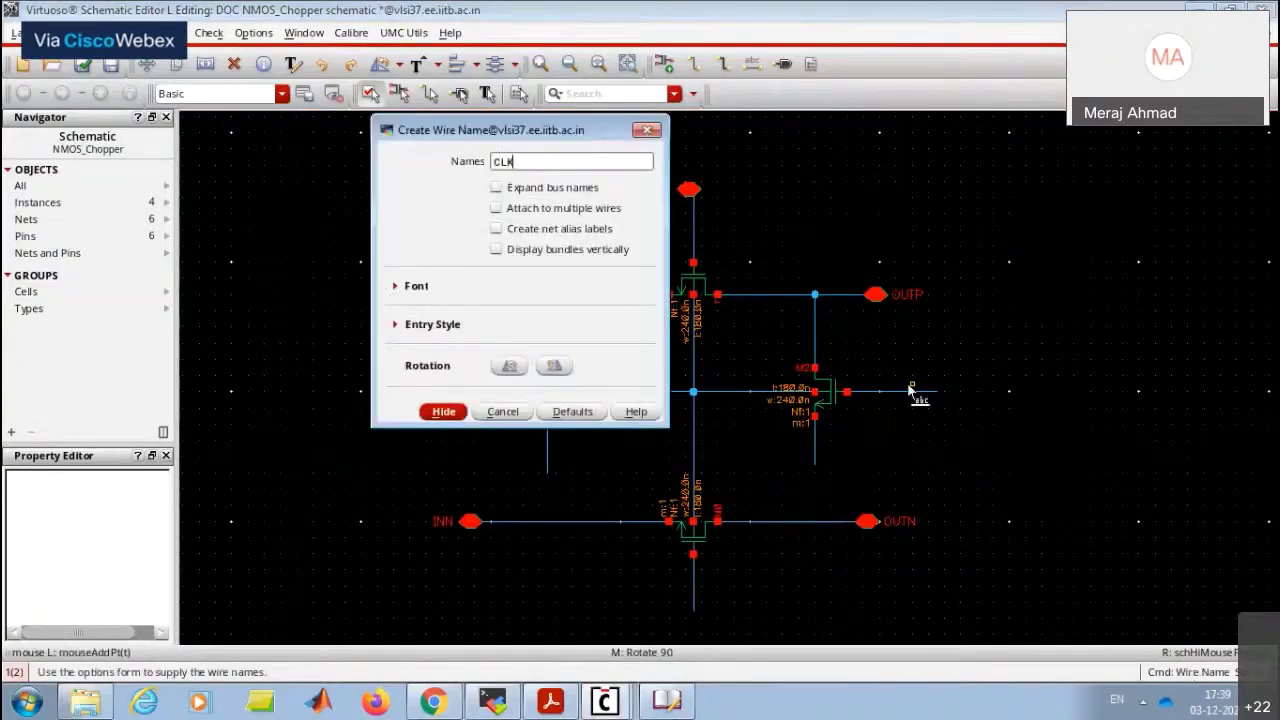
type("CLKB")
key("Return")
left_click(847, 420)
middle_click(685, 597)
left_click(686, 597)
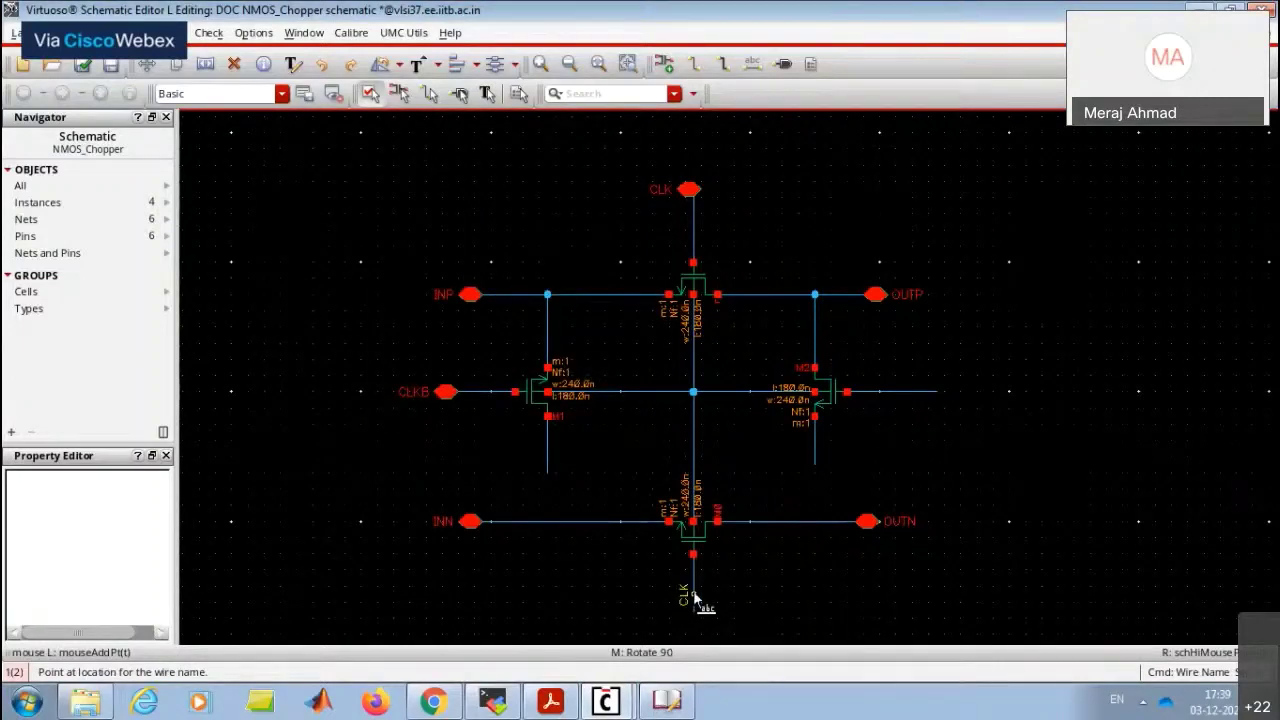
left_click(906, 393)
key("Escape")
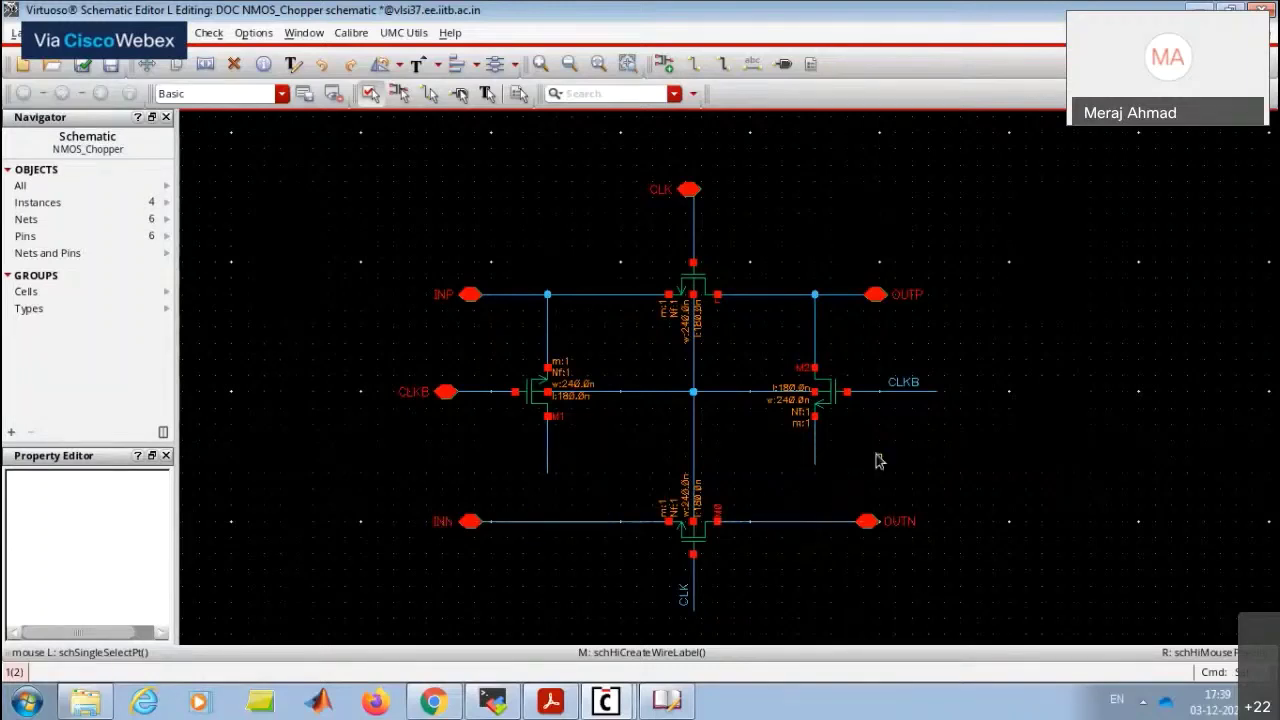
Add vertical wire names INN on the right transistor's lower wire stub and OUTN on the left transistor's lower wire stub.
type("lINN I")
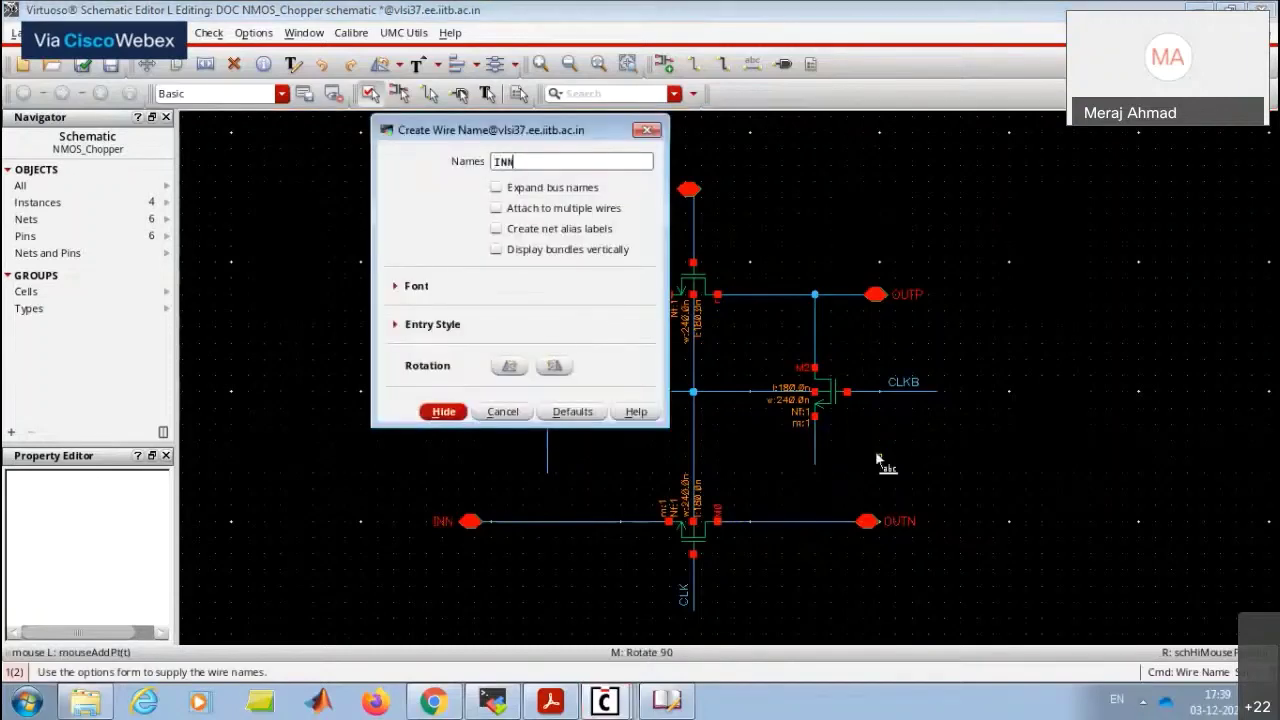
type("NP")
left_click(443, 414)
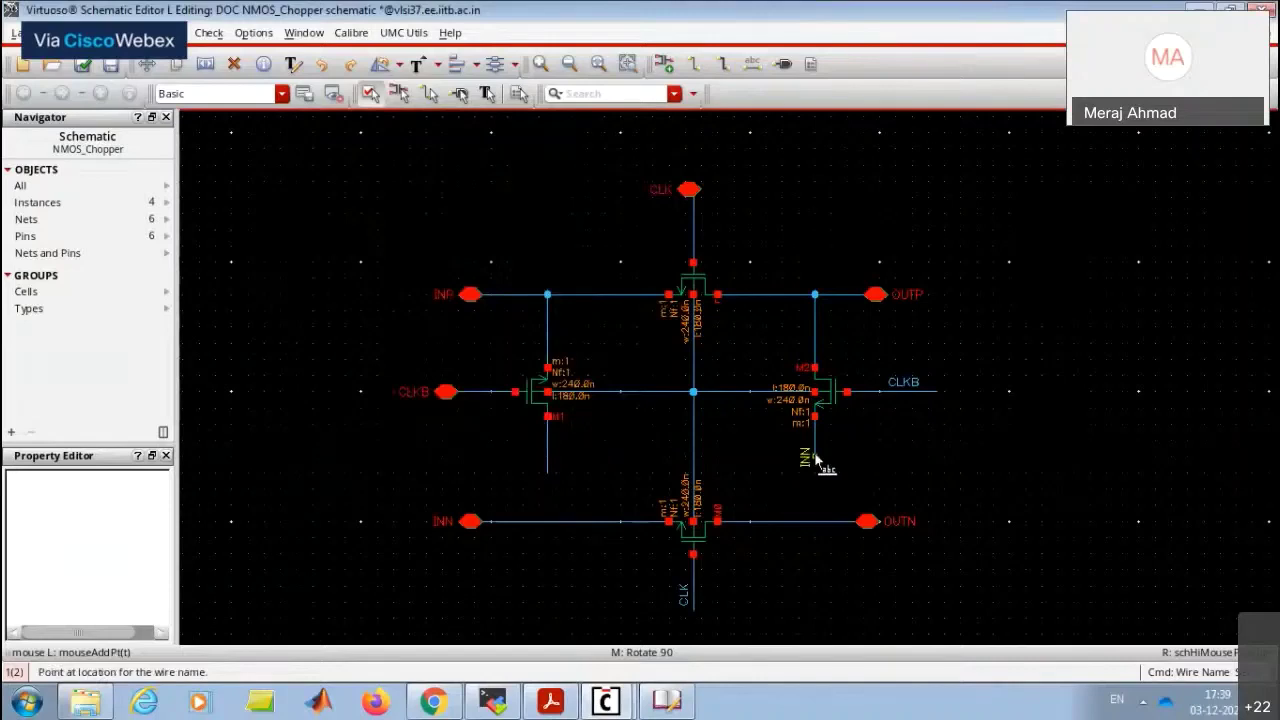
left_click(815, 460)
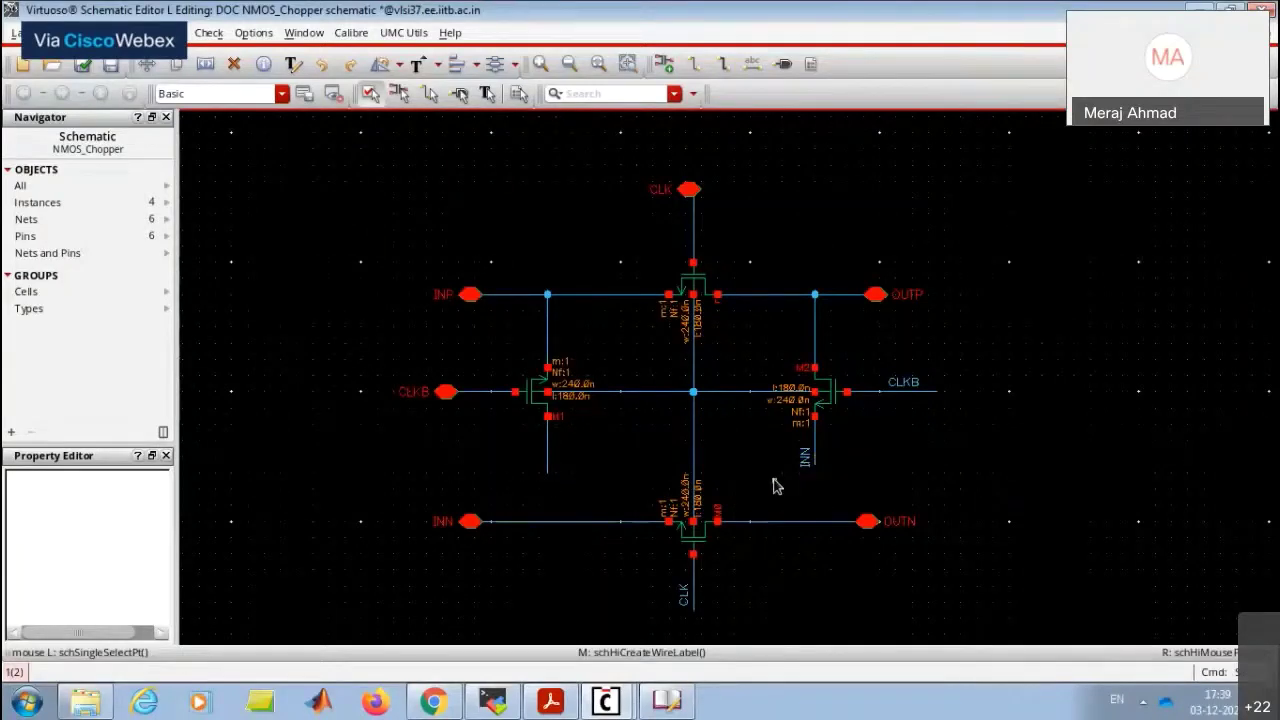
type("OUTN")
key("Return")
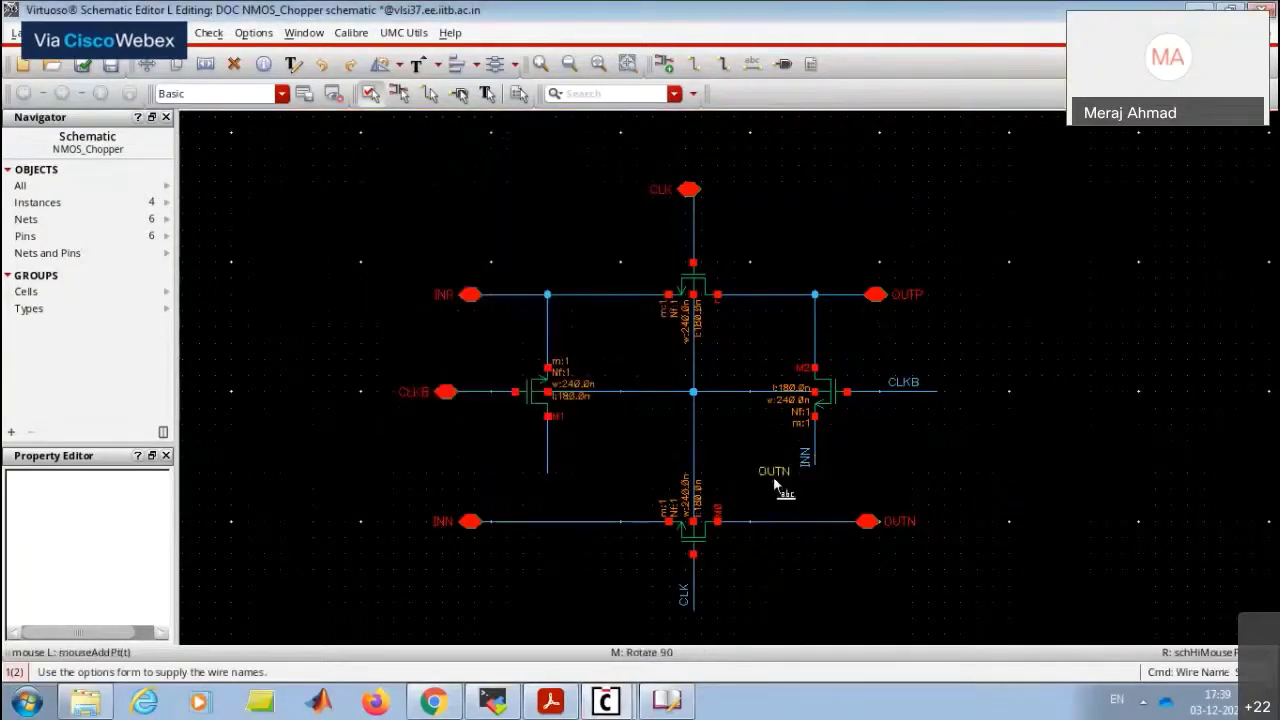
middle_click(561, 459)
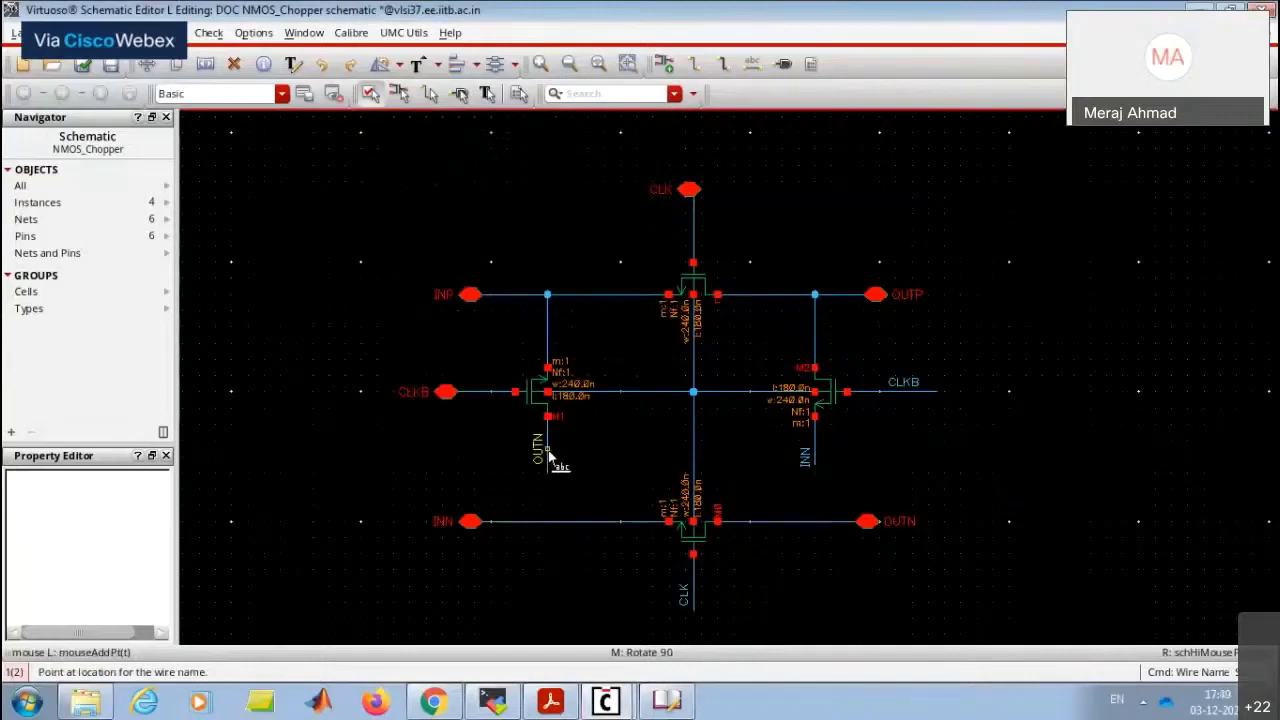
left_click(550, 465)
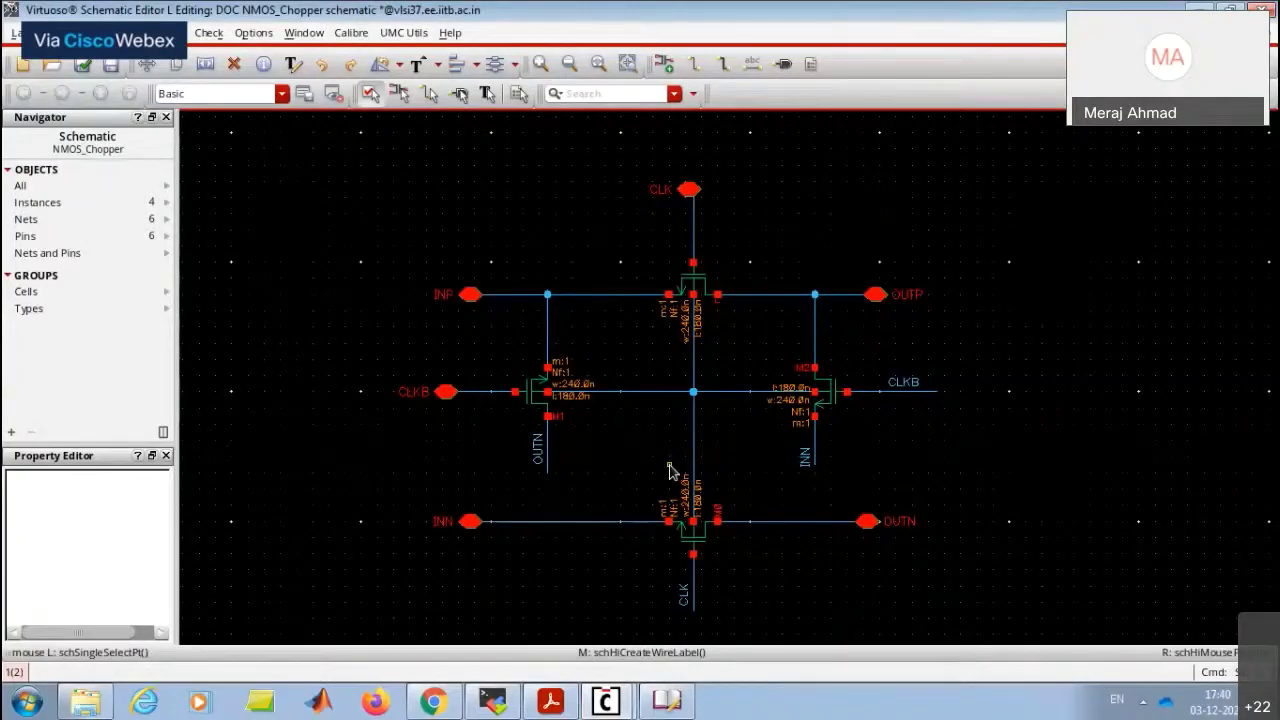
Compare the schematic with the chopper diagram in the tutorial PDF, and check and save the NMOS_Chopper schematic.
left_click(550, 700)
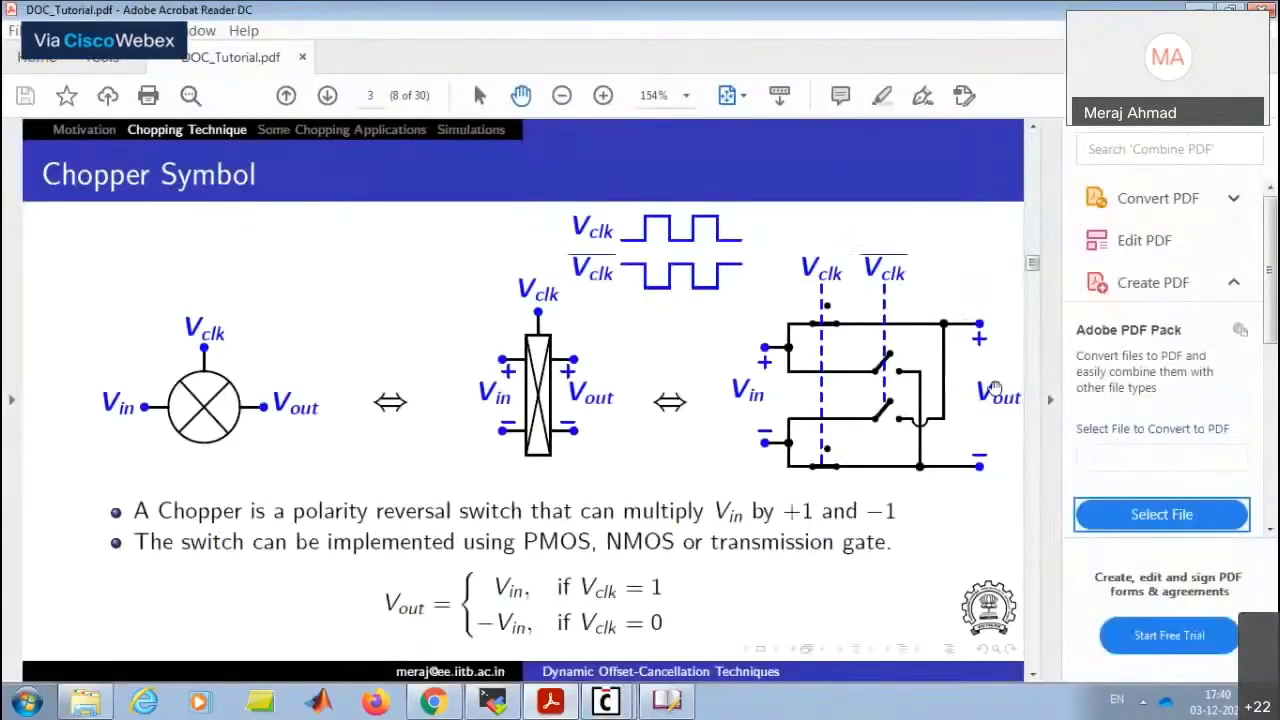
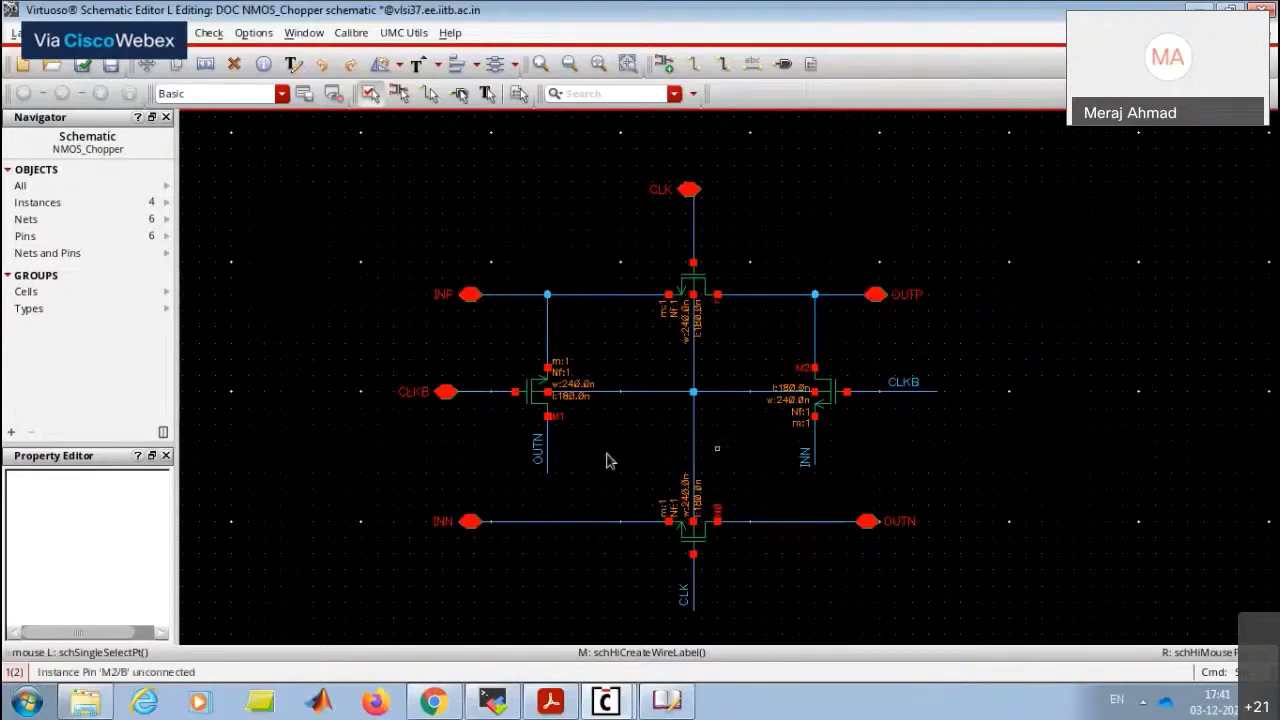
left_click(82, 63)
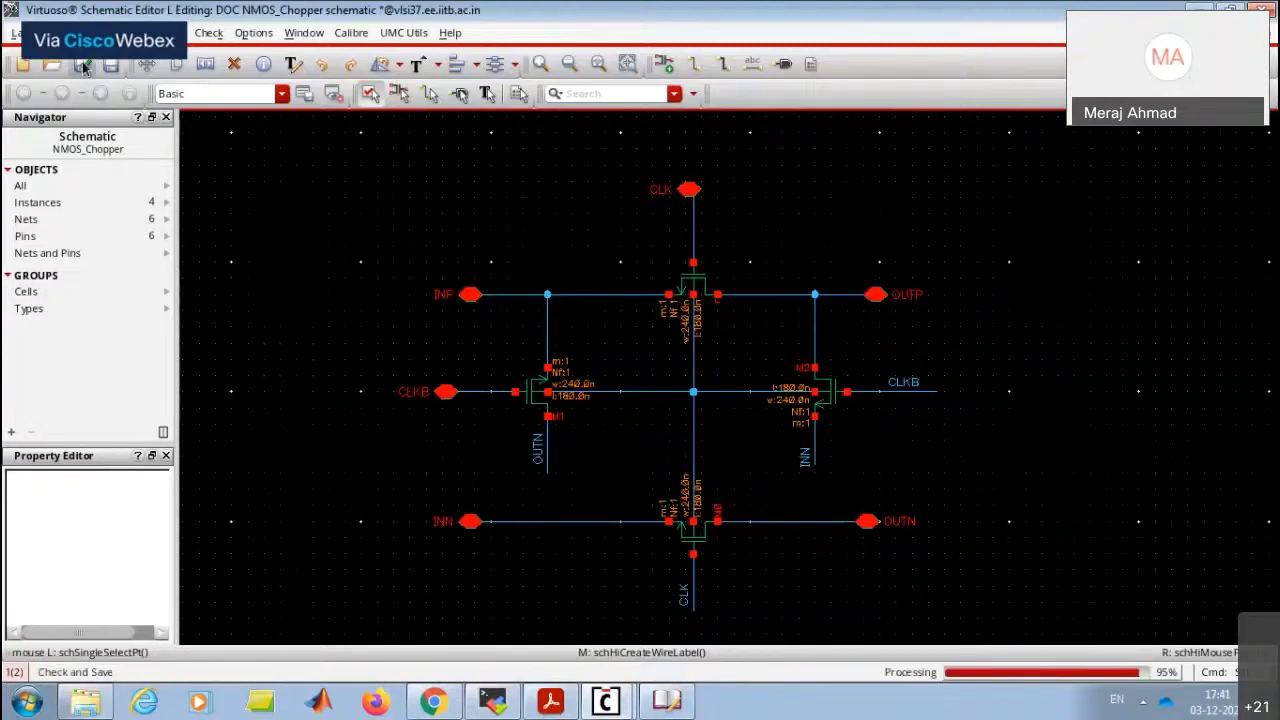
left_click(632, 364)
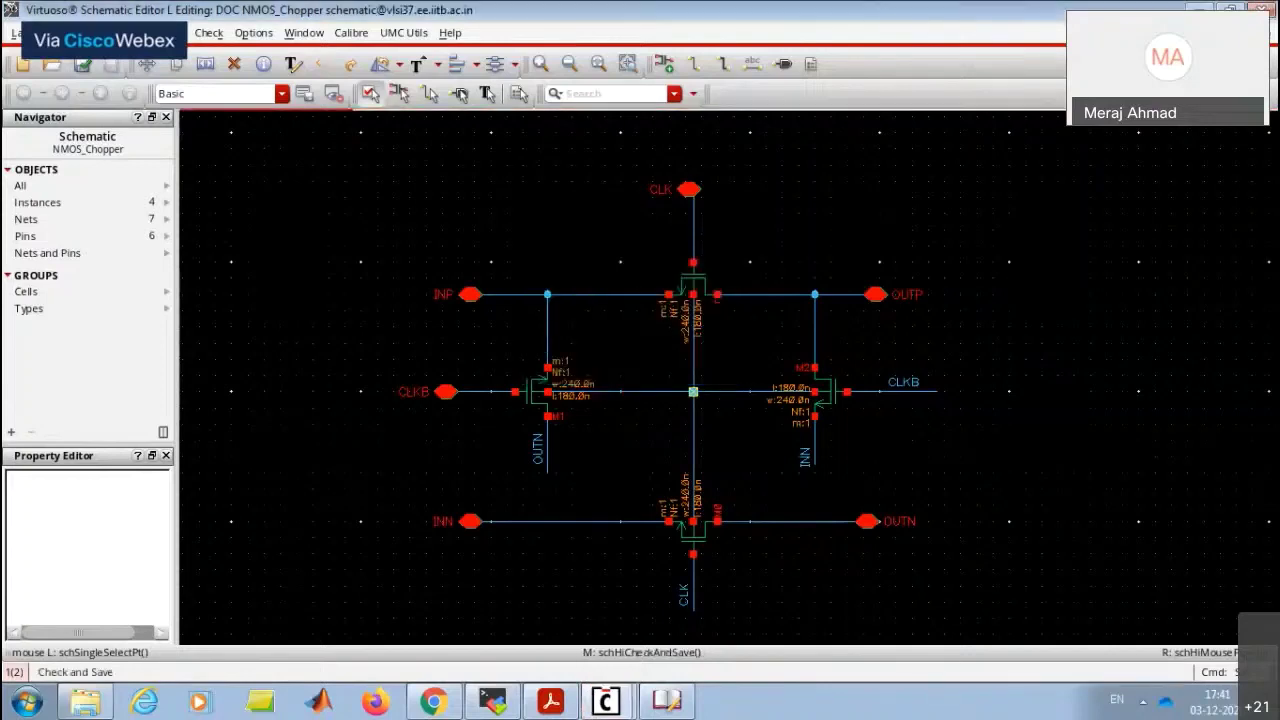
left_click(172, 32)
mouse_move(320, 276)
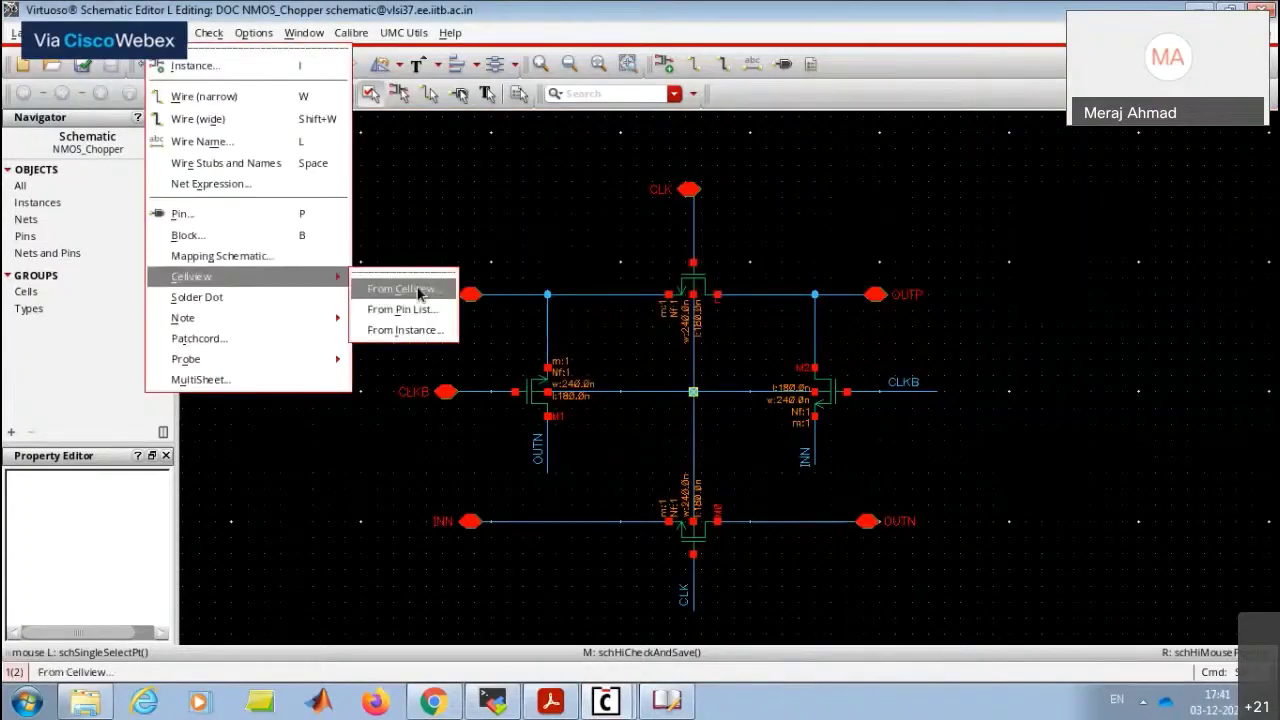
left_click(404, 289)
left_click(606, 419)
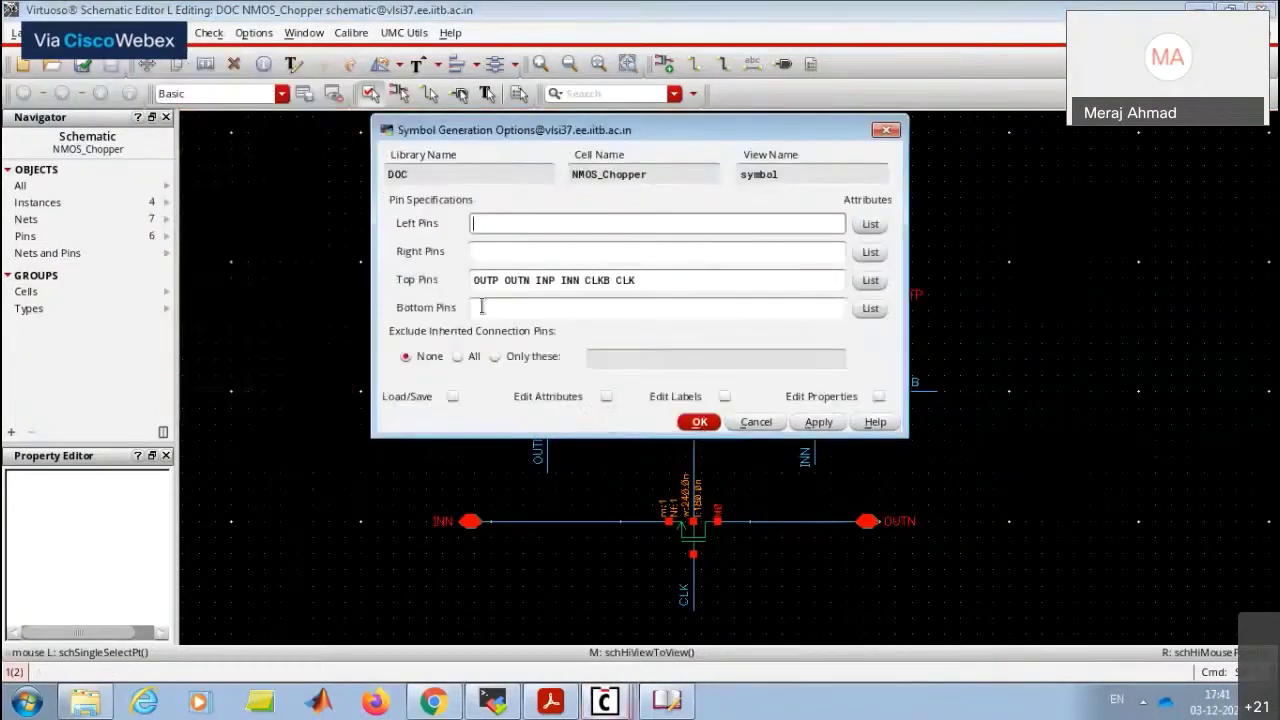
left_click_drag(585, 281, 535, 281)
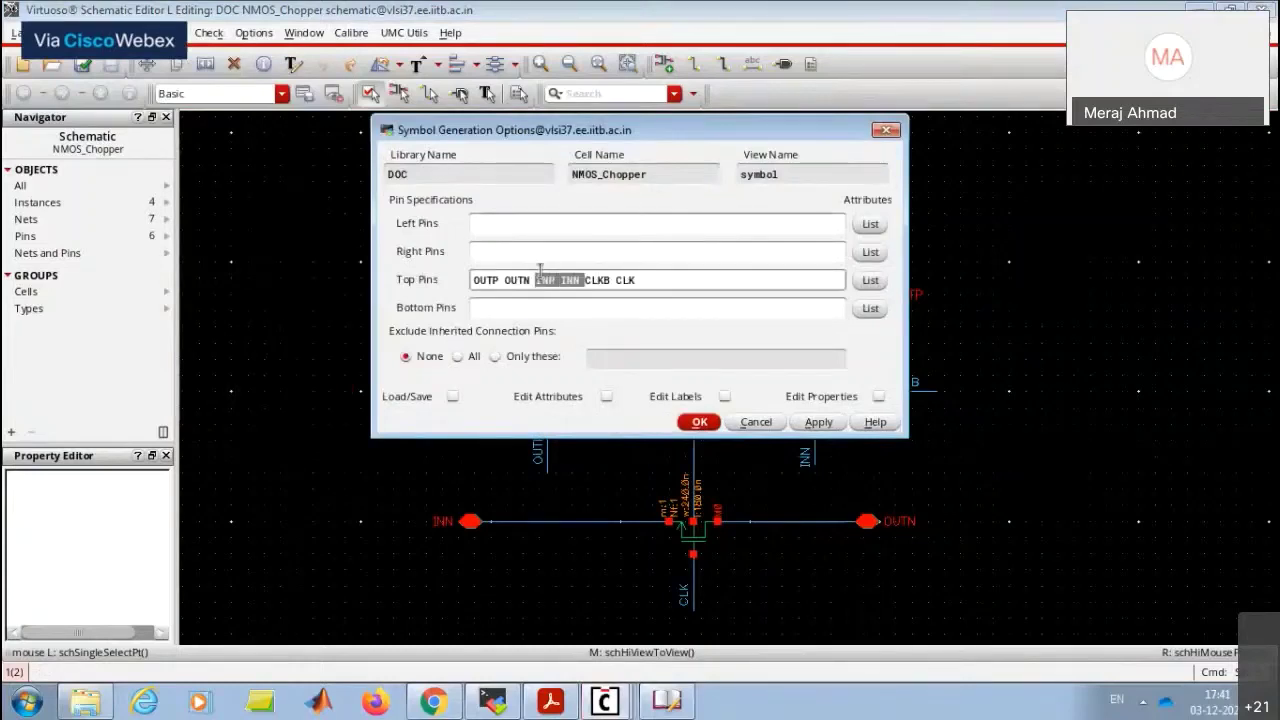
middle_click(524, 224)
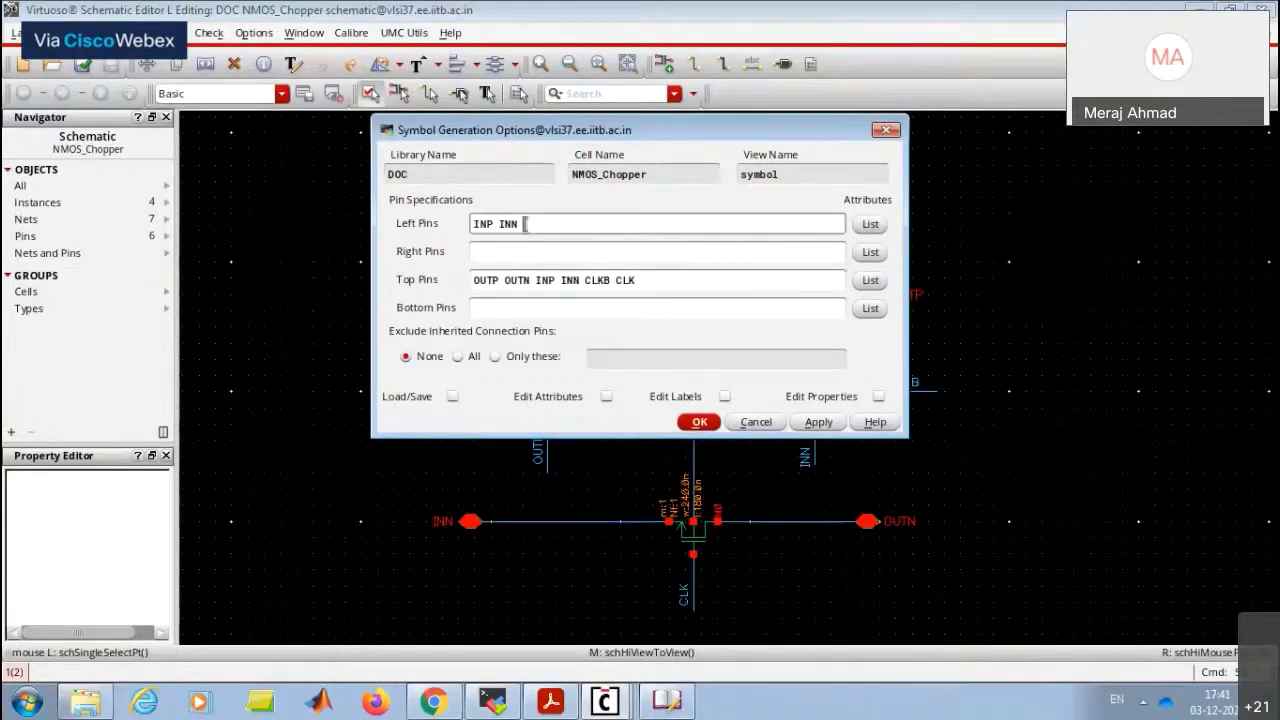
left_click(533, 280)
left_click_drag(533, 280, 472, 280)
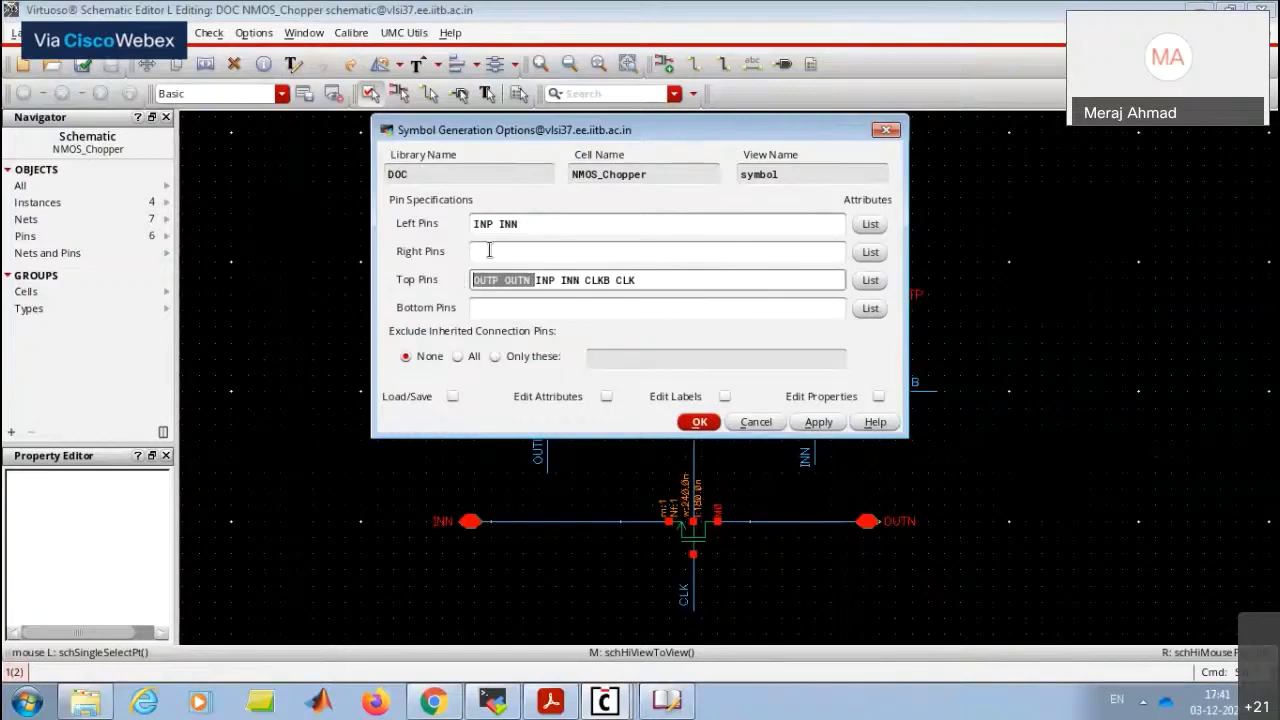
middle_click(491, 251)
left_click_drag(580, 281, 472, 281)
key("BackSpace")
key("Delete")
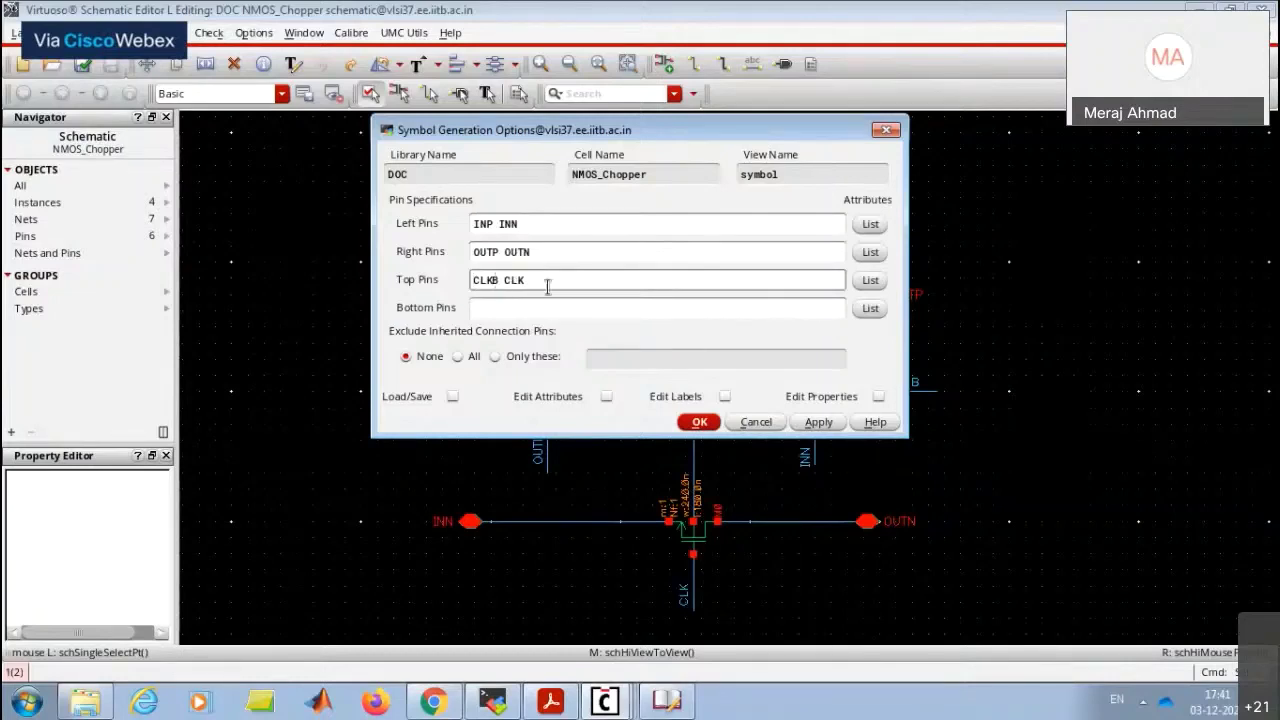
left_click(597, 309)
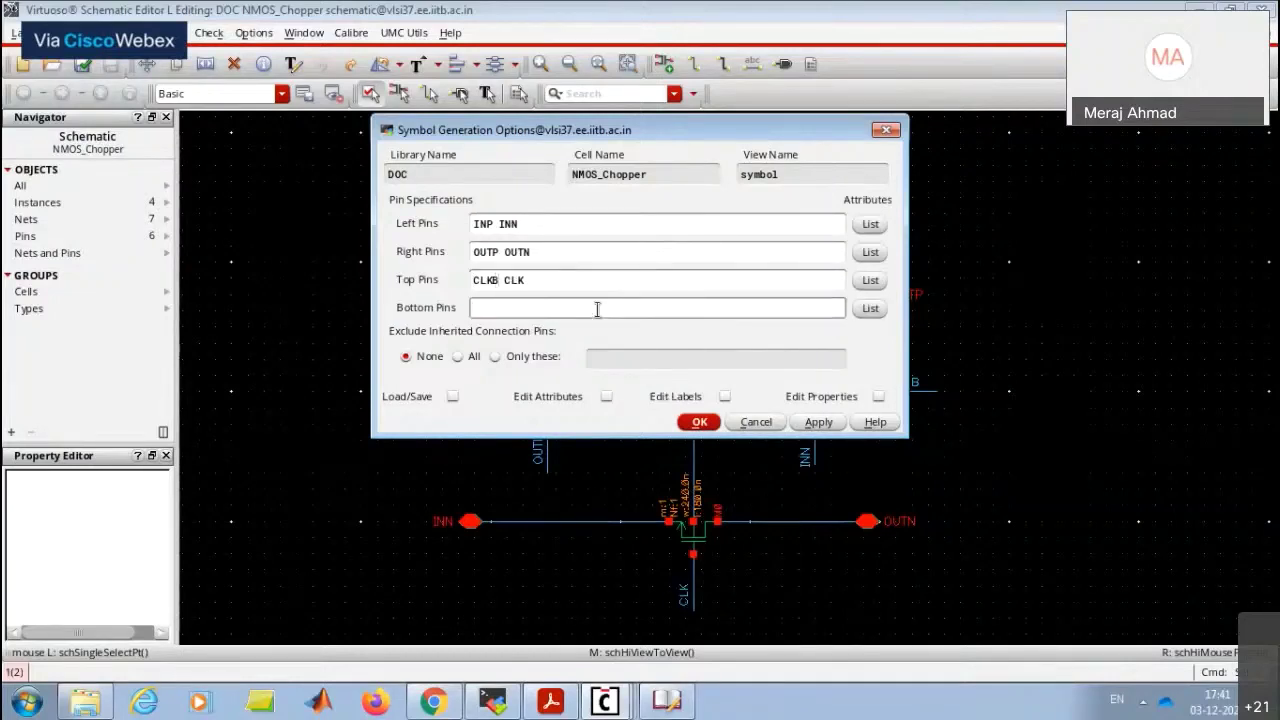
left_click(756, 422)
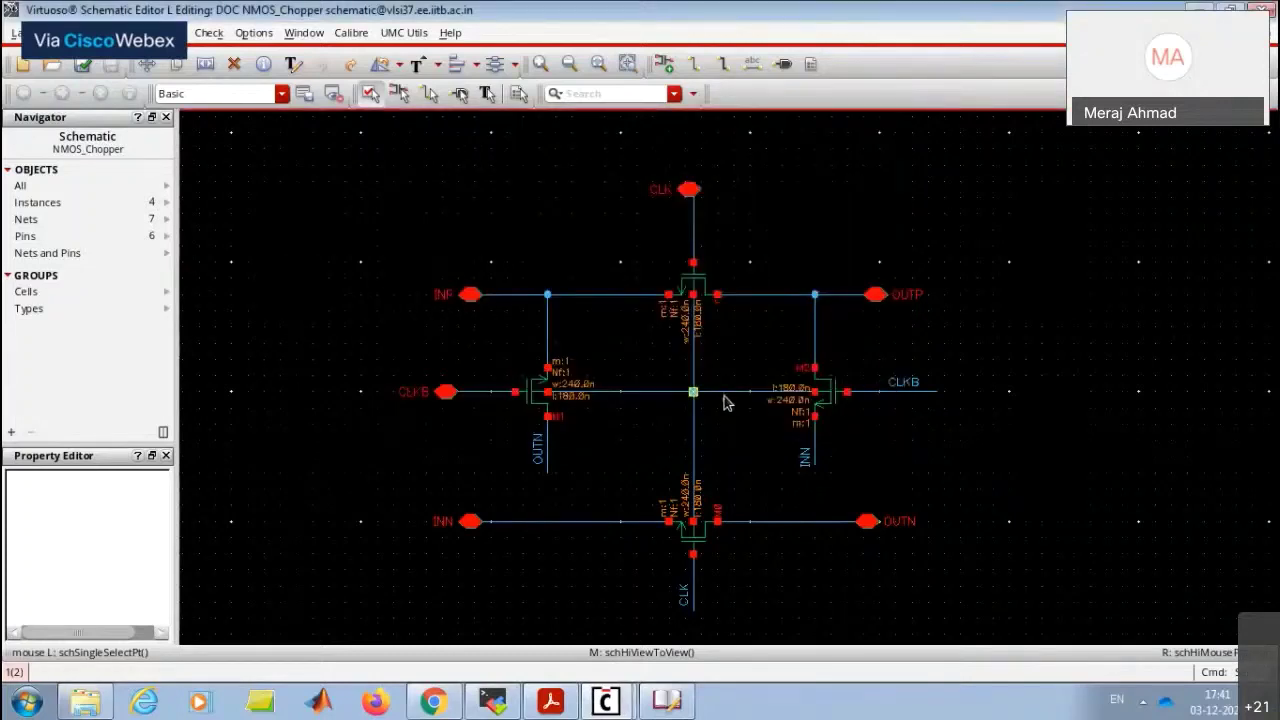
Add an inputOutput pin named GND on the horizontal body wire beside the central junction, and check and save the schematic.
type("pgnd")
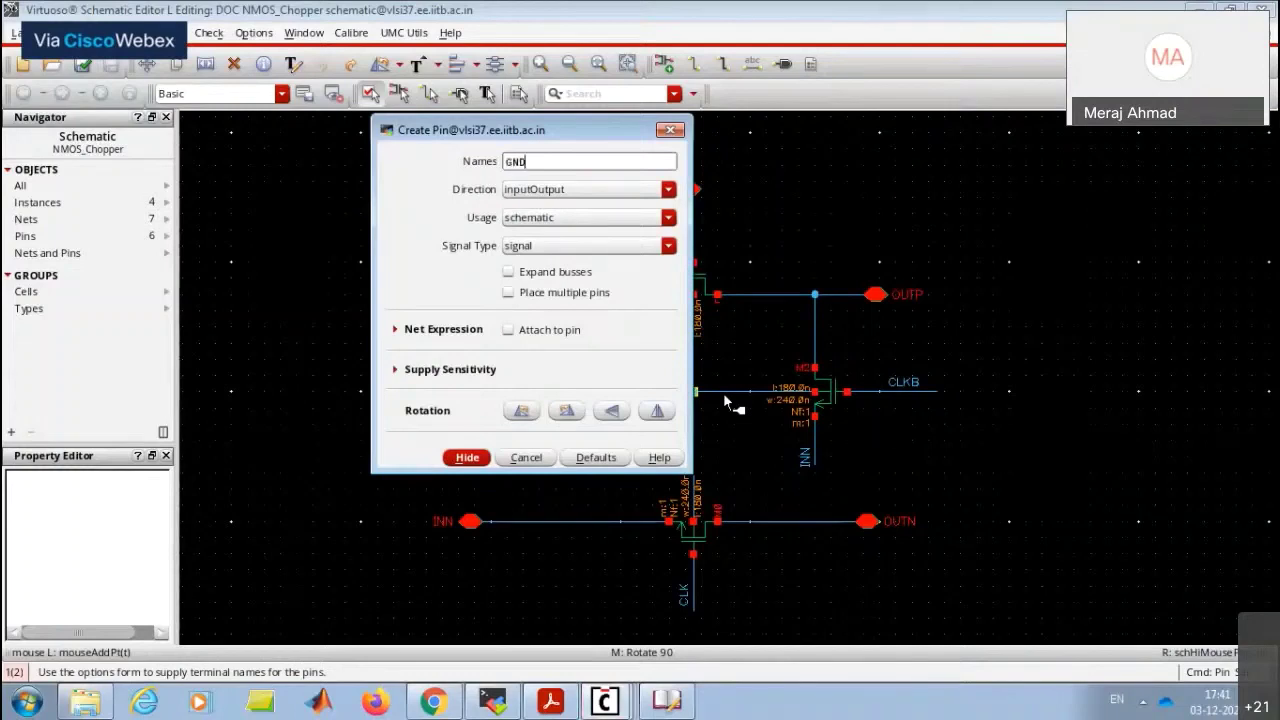
key("Return")
left_click(740, 392)
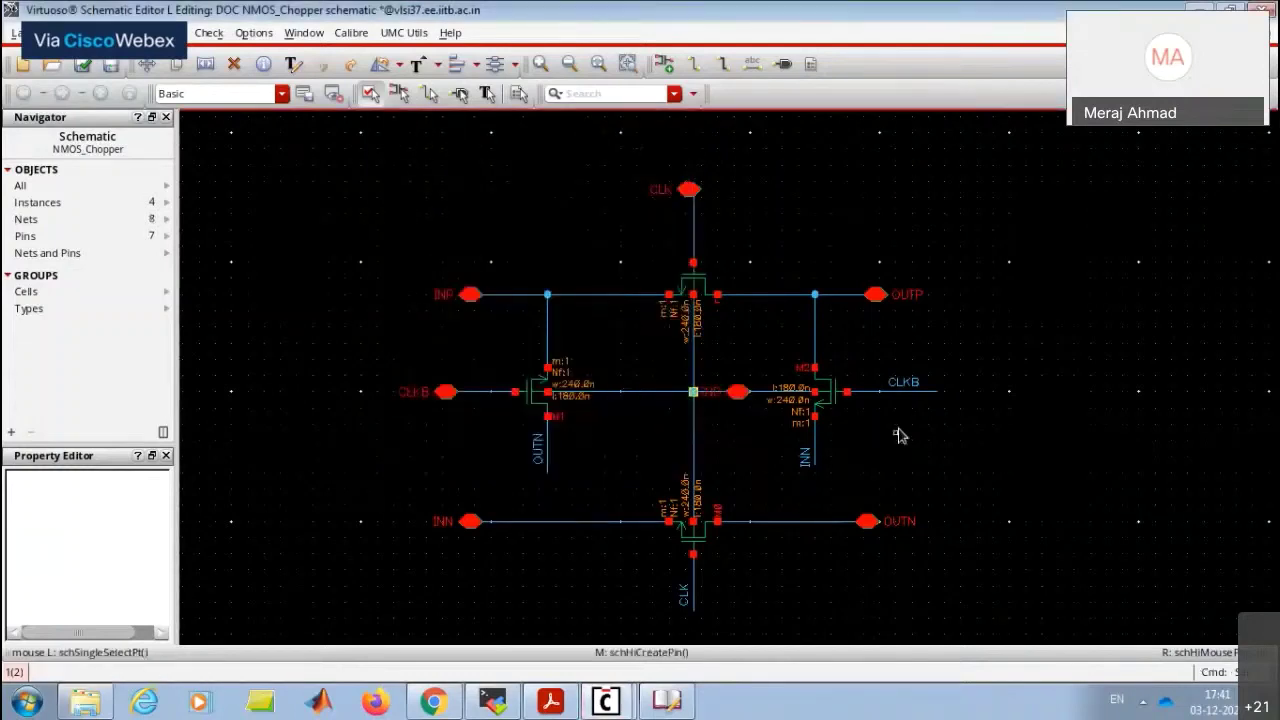
left_click(83, 64)
Start generating a symbol from the NMOS_Chopper schematic, with INP INN as left pins and OUTP OUTN as right pins.
left_click(168, 32)
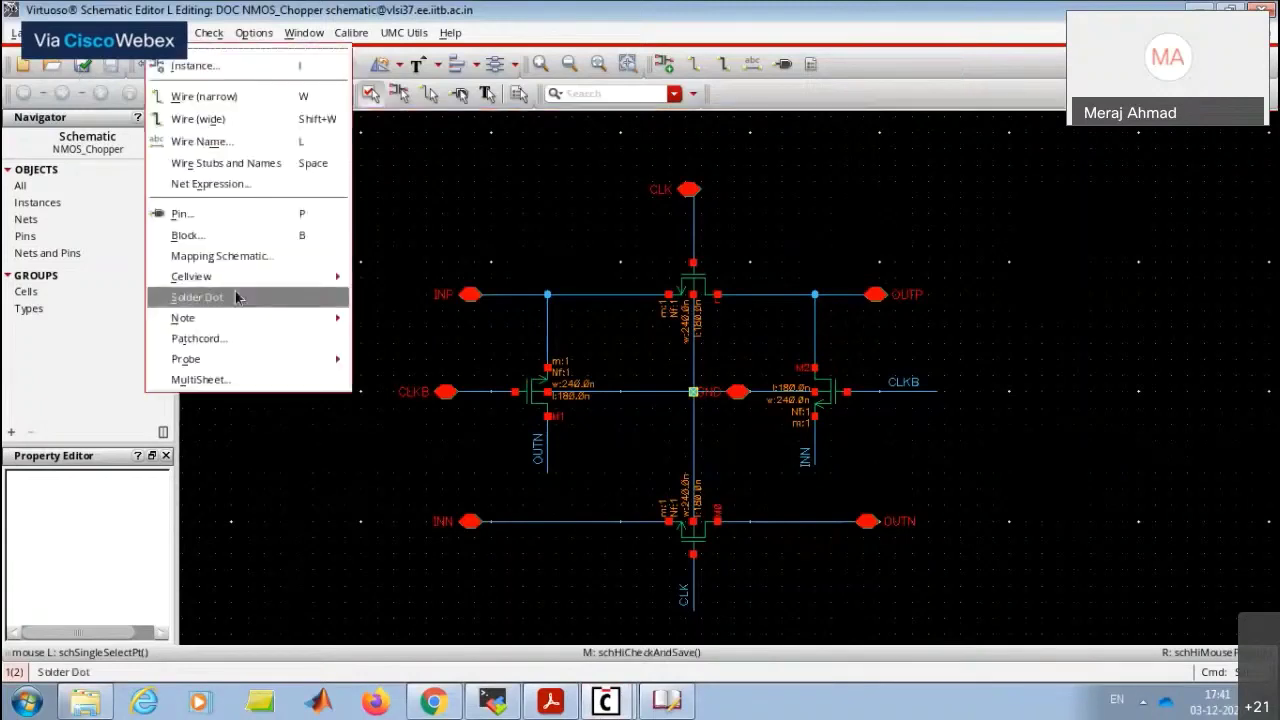
mouse_move(300, 277)
left_click(400, 289)
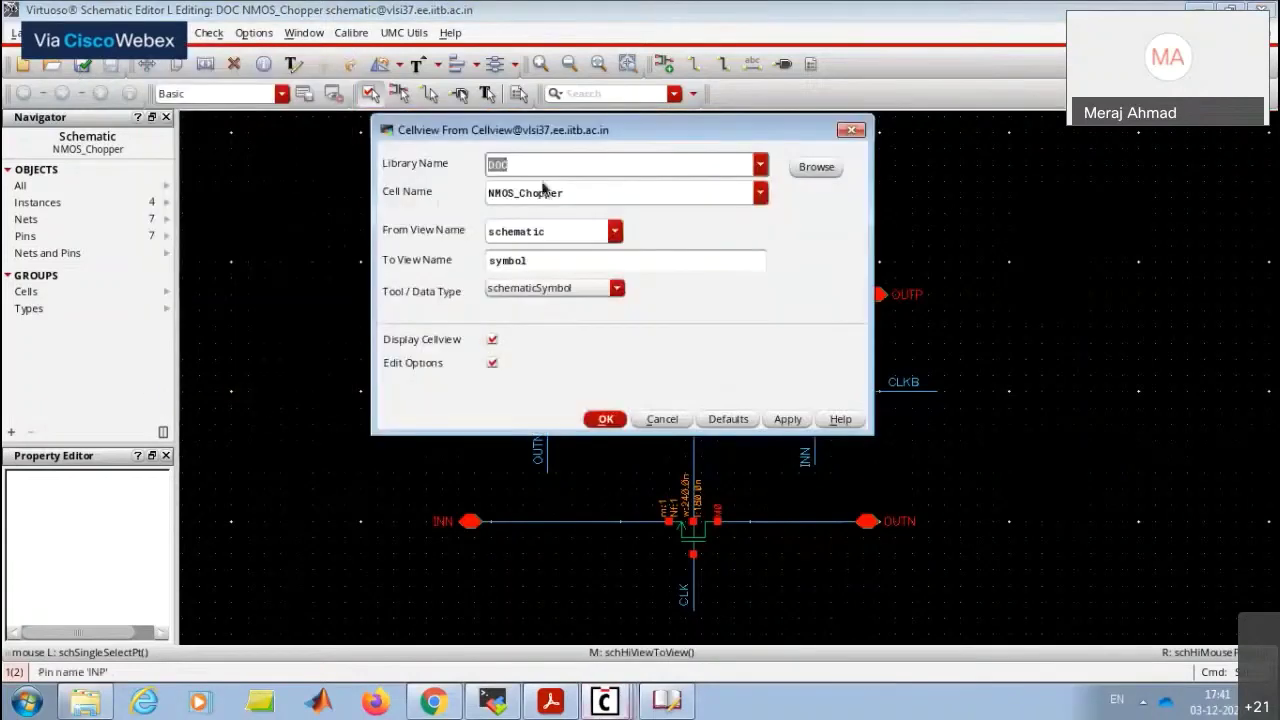
left_click(622, 419)
left_click_drag(580, 283, 449, 268)
middle_click(526, 238)
left_click(480, 251)
middle_click(480, 251)
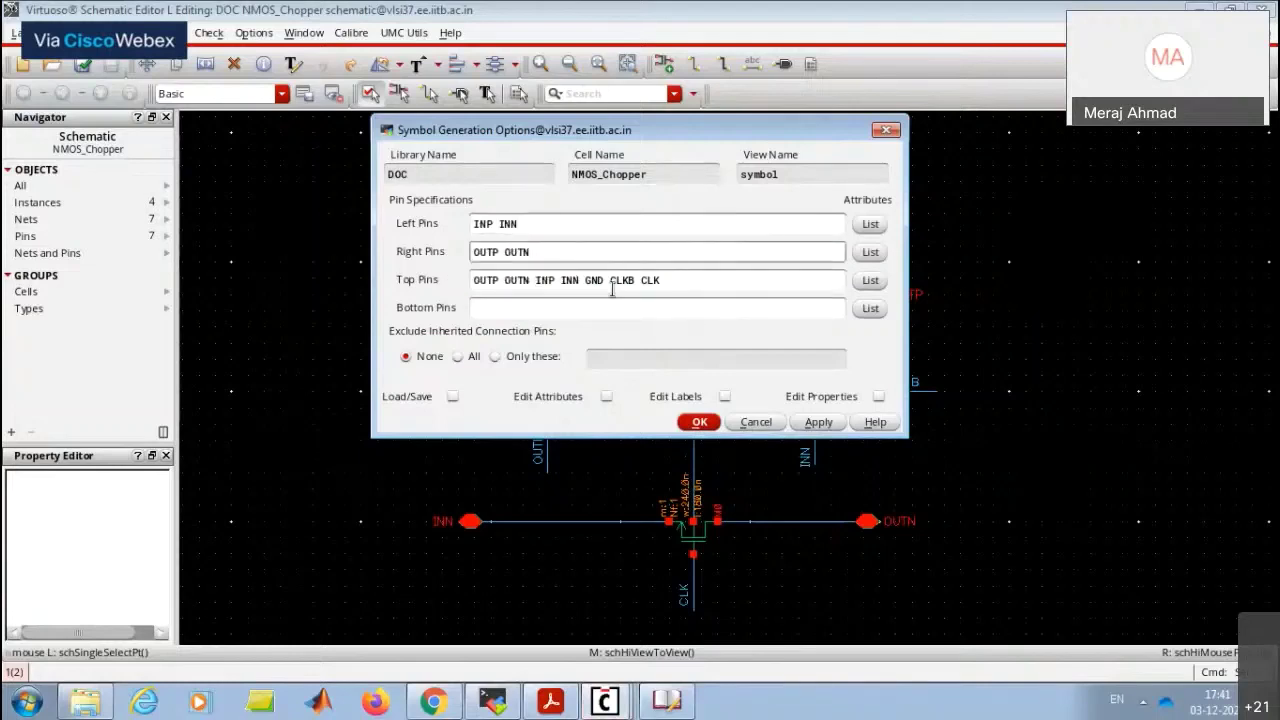
Keep only CLKB CLK as top pins, assign GND as the bottom pin, and generate the symbol.
left_click_drag(583, 281, 472, 280)
key("BackSpace")
left_click(504, 310)
middle_click(504, 310)
key("BackSpace")
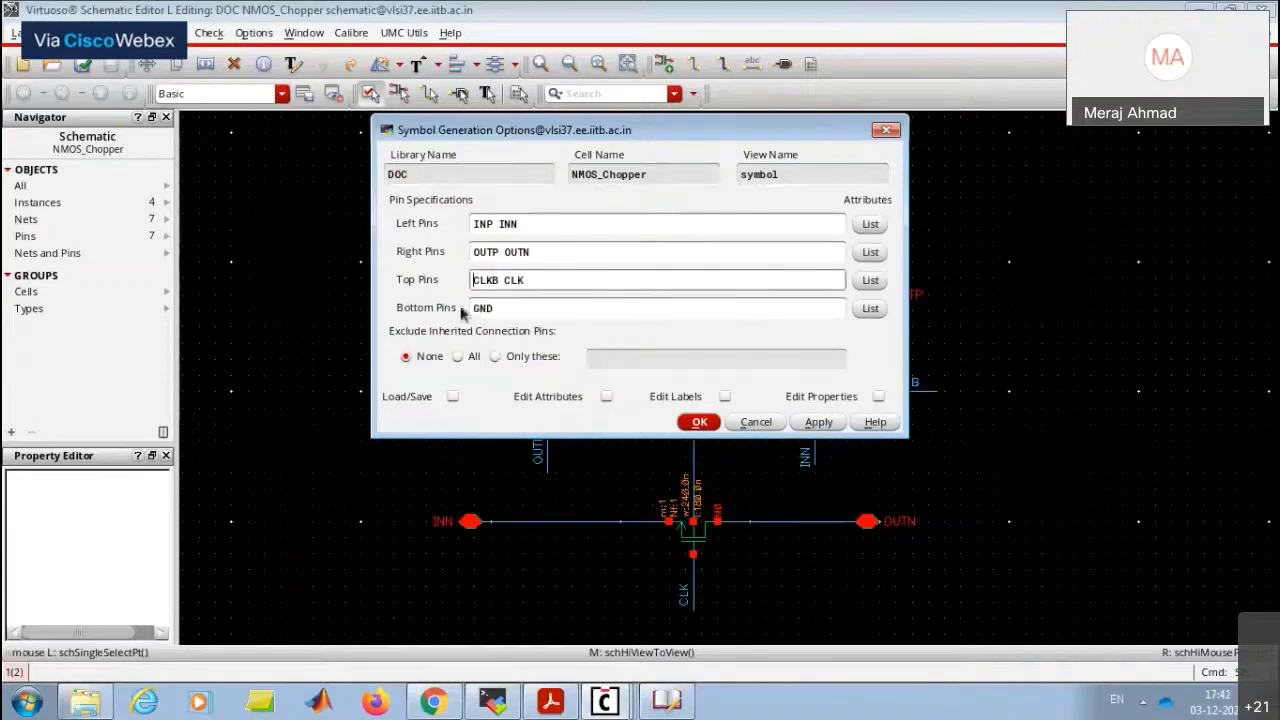
left_click(699, 422)
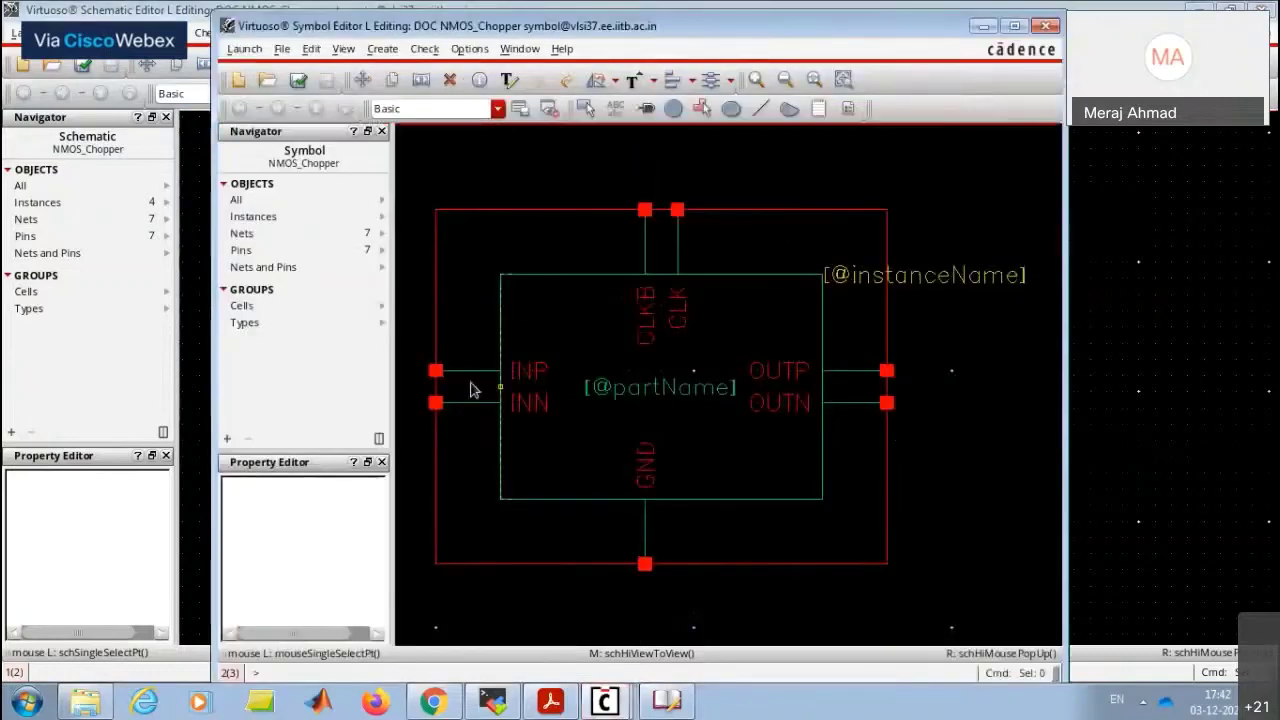
Spread the symbol's INP and INN pins and its OUTP and OUTN pins further apart vertically, and check and save the symbol.
left_click_drag(465, 378, 435, 353)
left_click_drag(435, 403, 440, 418)
left_click_drag(845, 403, 887, 372)
left_click(887, 354)
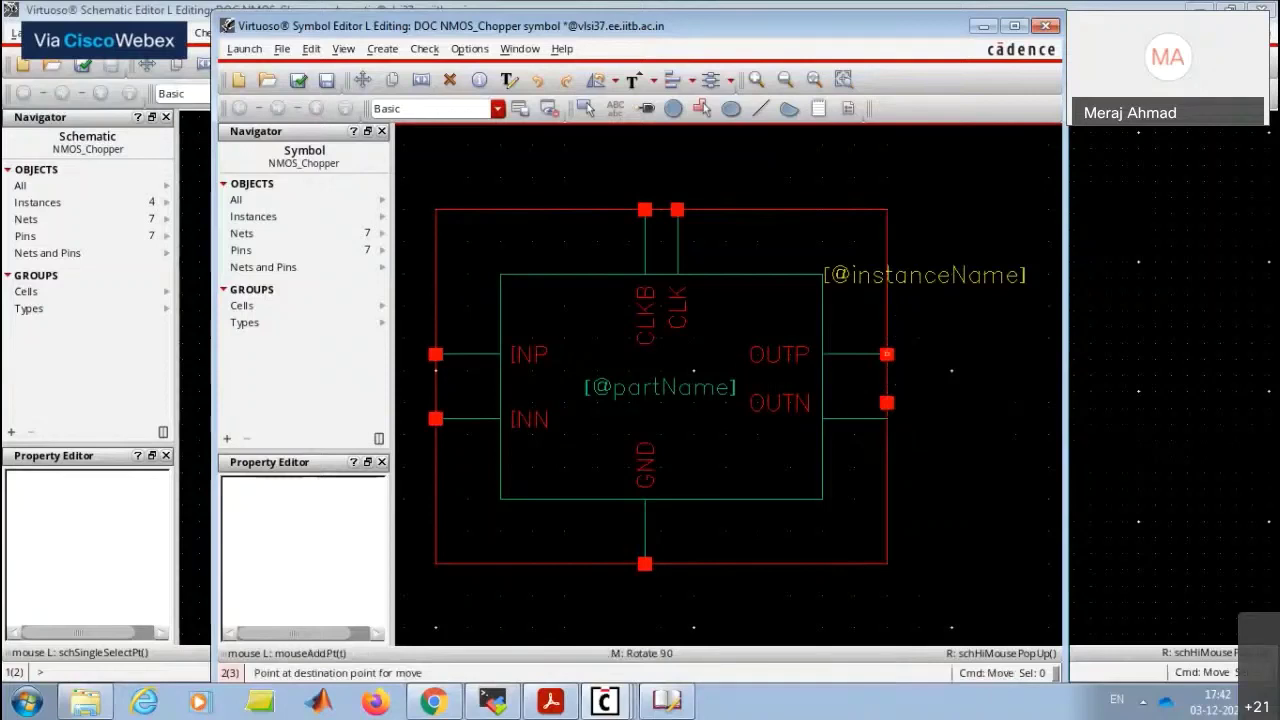
left_click(886, 403)
left_click(888, 418)
key("shift+x")
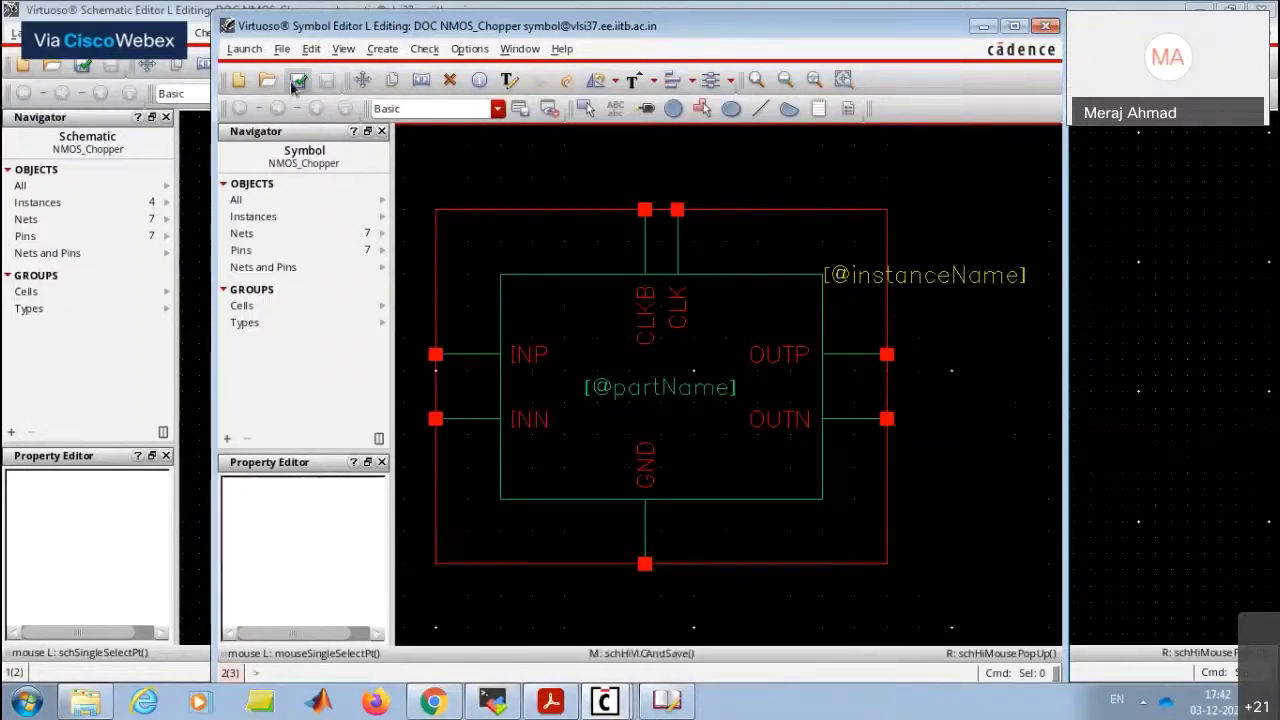
Close the symbol, view the NMOS_Chopper schematic from the Library Manager, and close it again.
left_click(1052, 30)
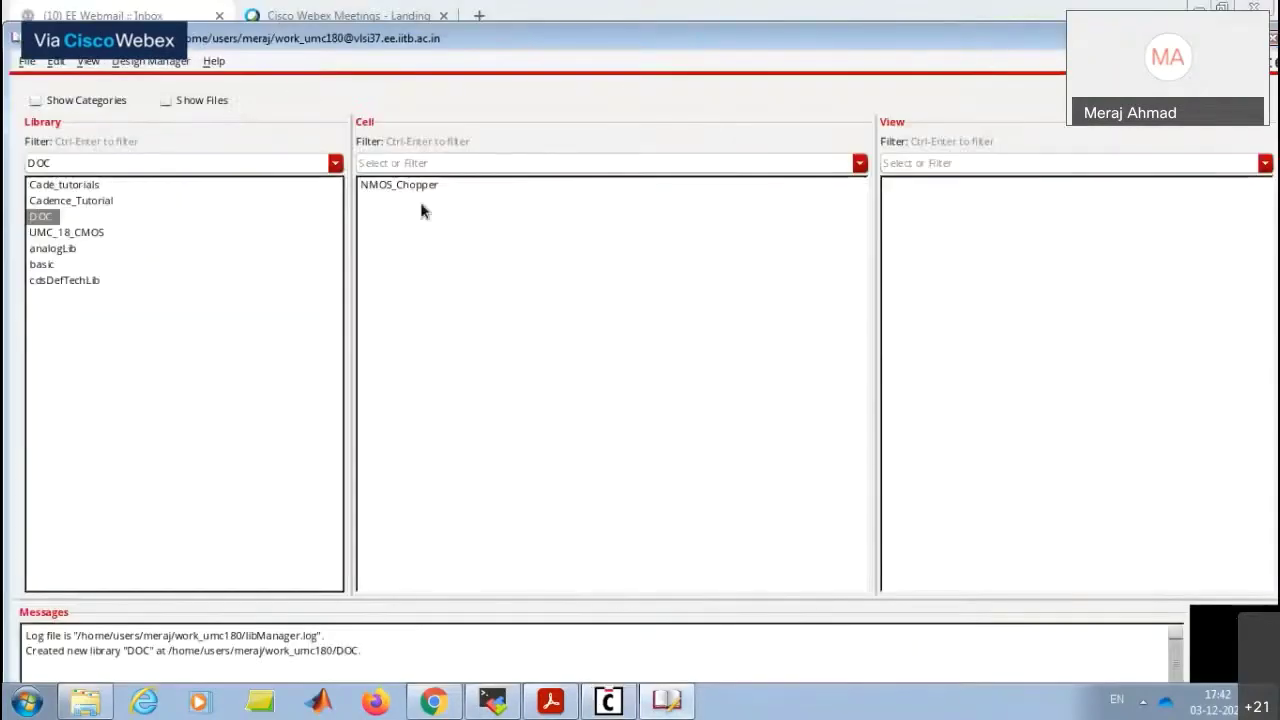
left_click(412, 186)
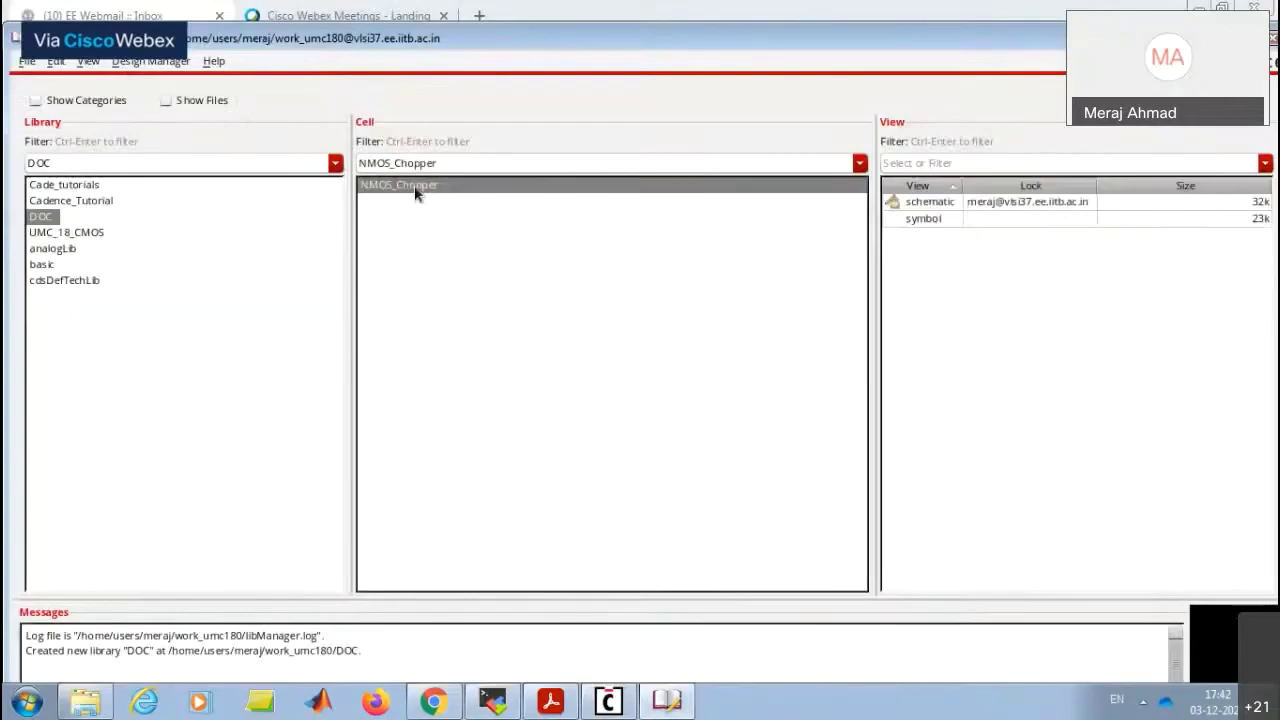
double_click(950, 203)
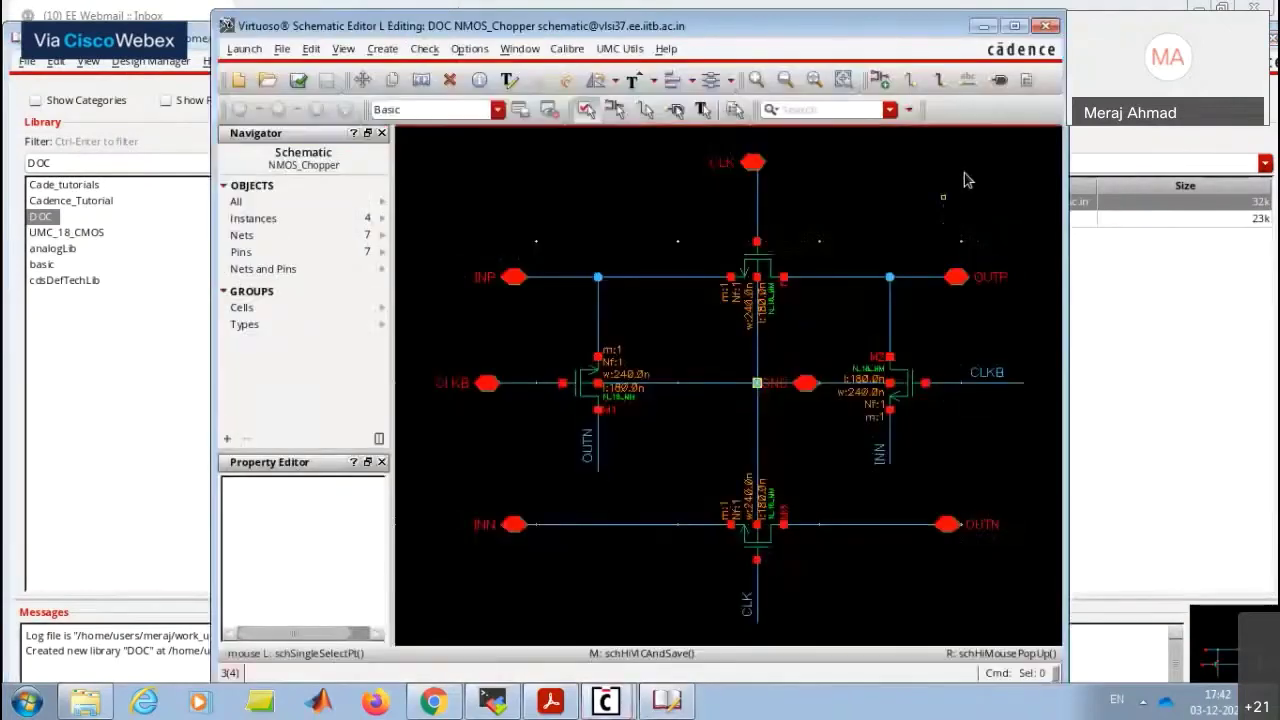
left_click(1046, 25)
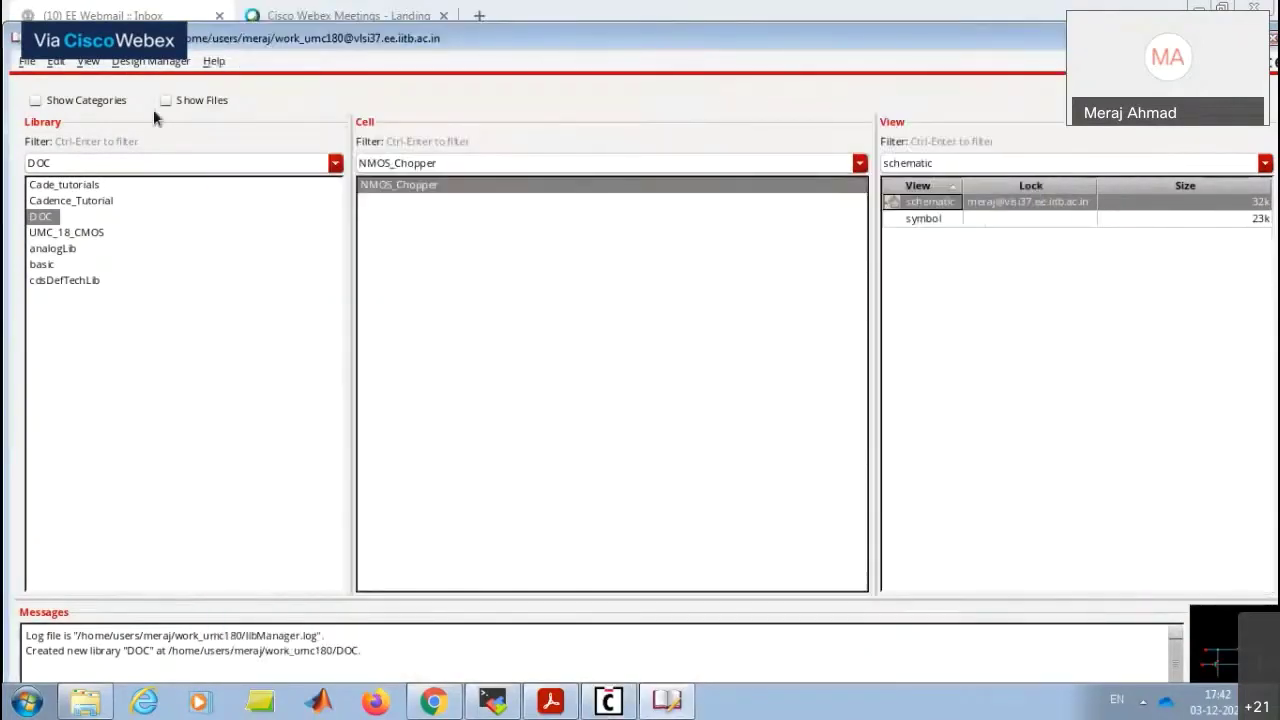
Create a new schematic cell view named OTA in the DOC library.
left_click(27, 61)
mouse_move(50, 84)
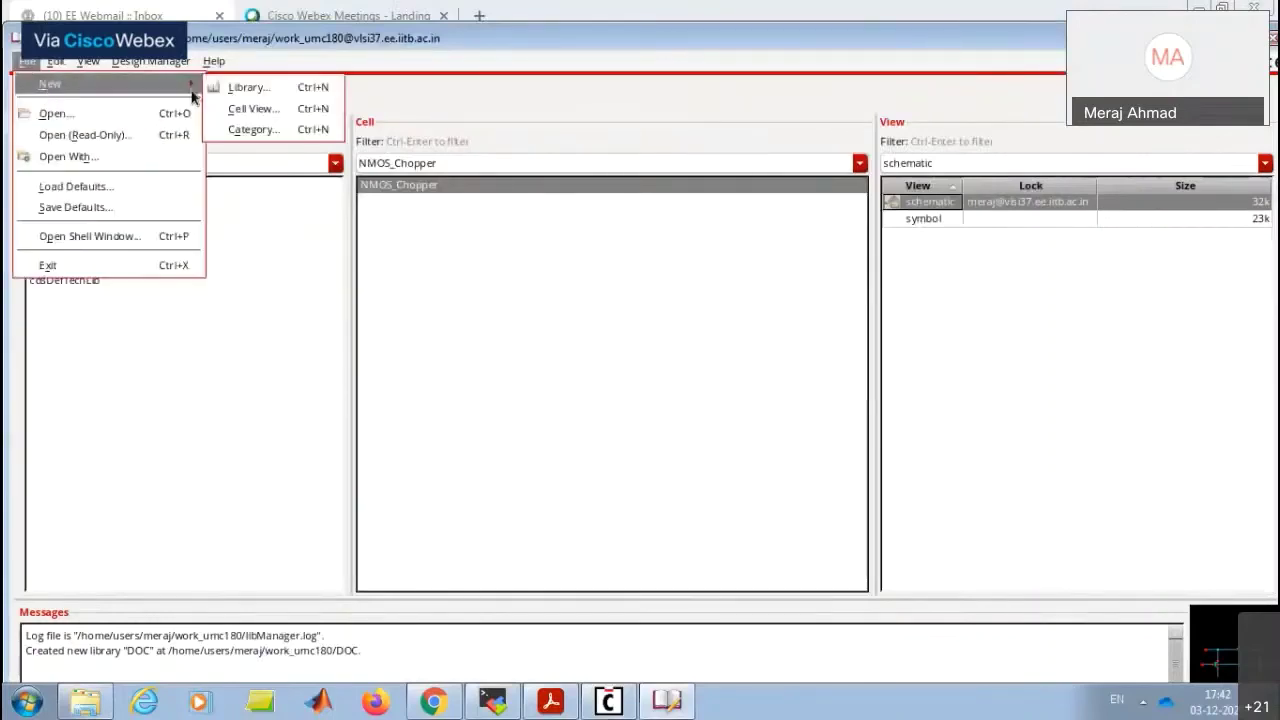
left_click(232, 106)
type("OTA")
key("Return")
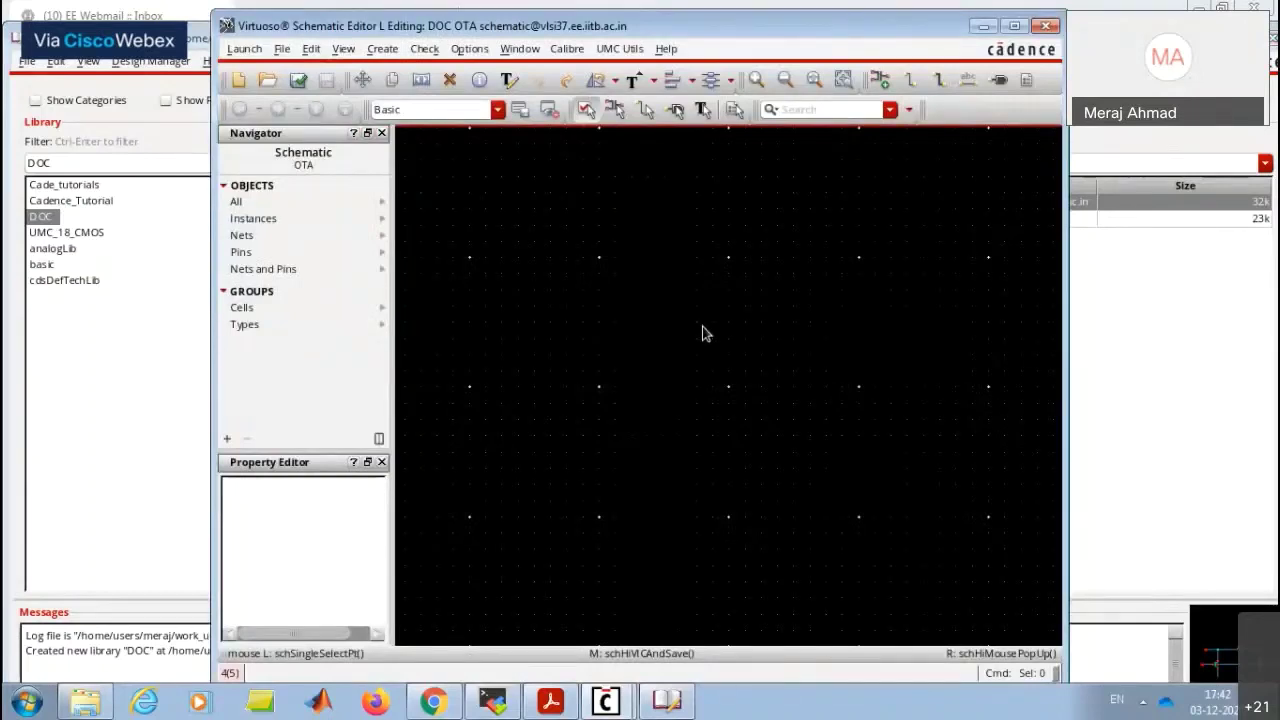
Place an N_18_MM transistor from UMC_18_CMOS with length 1u and finger width 10u in the OTA schematic.
key("i")
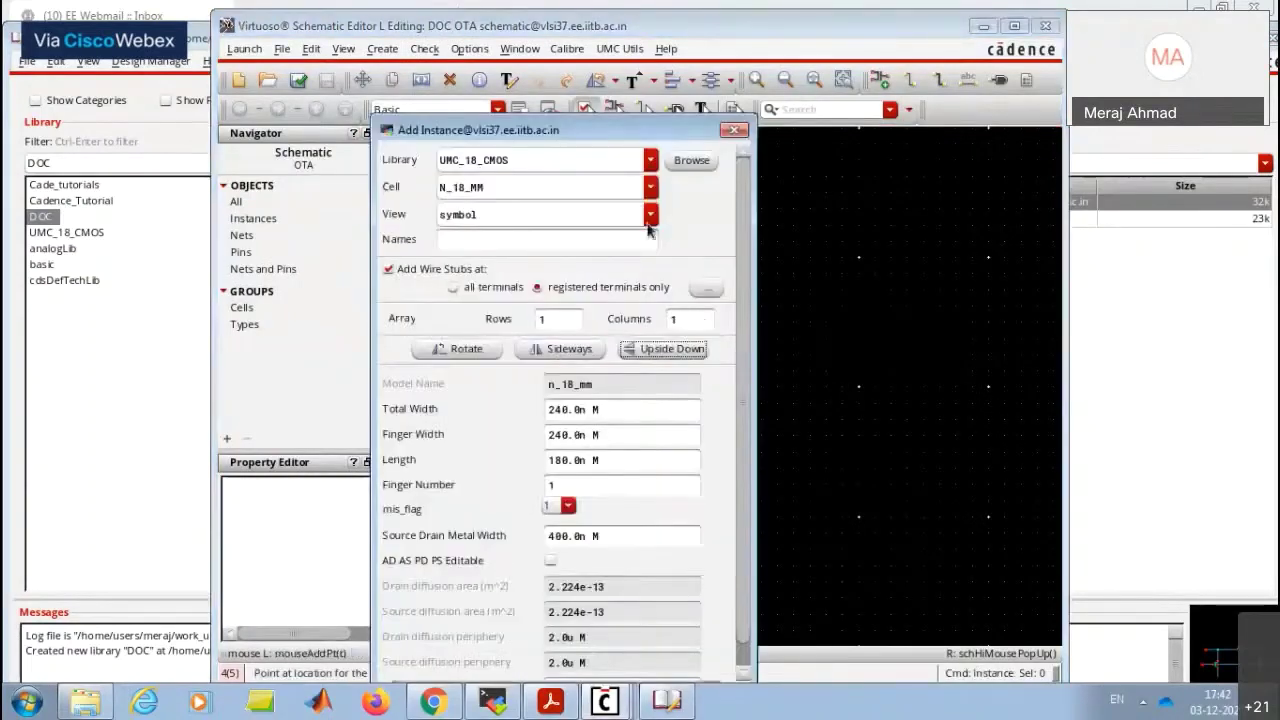
left_click(621, 458)
triple_click(621, 458)
type("1u")
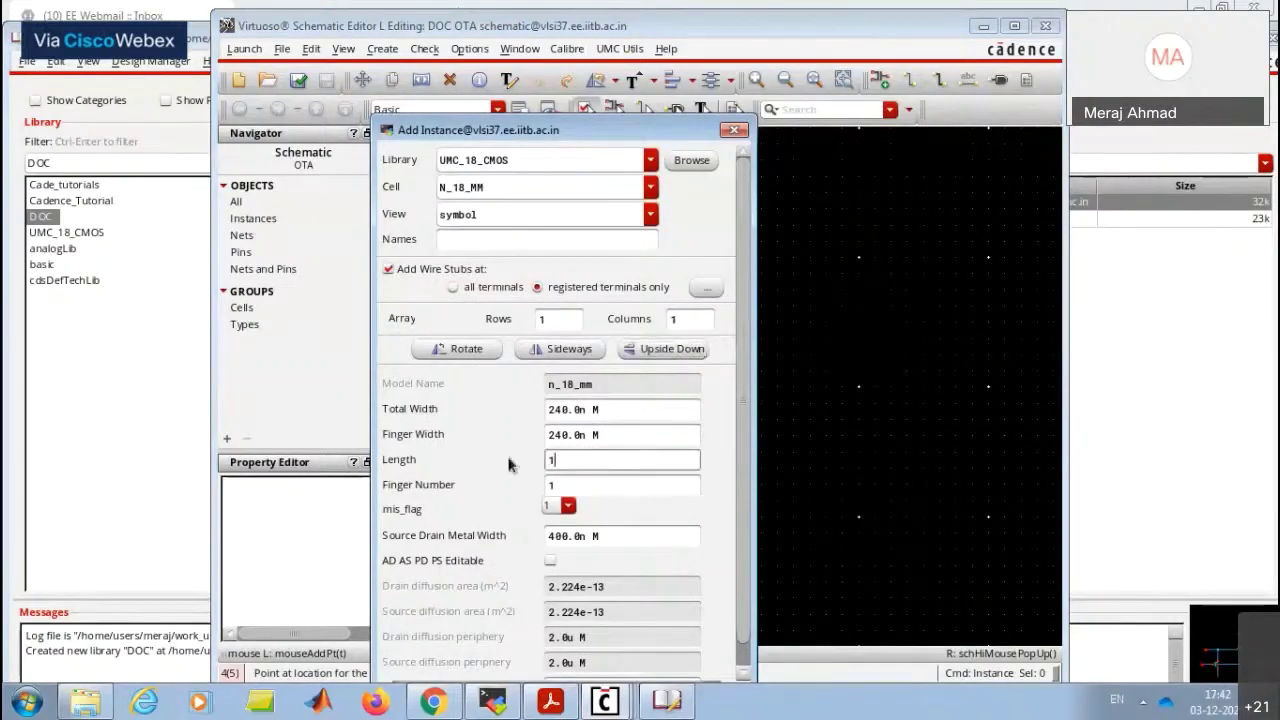
triple_click(636, 434)
type("10u")
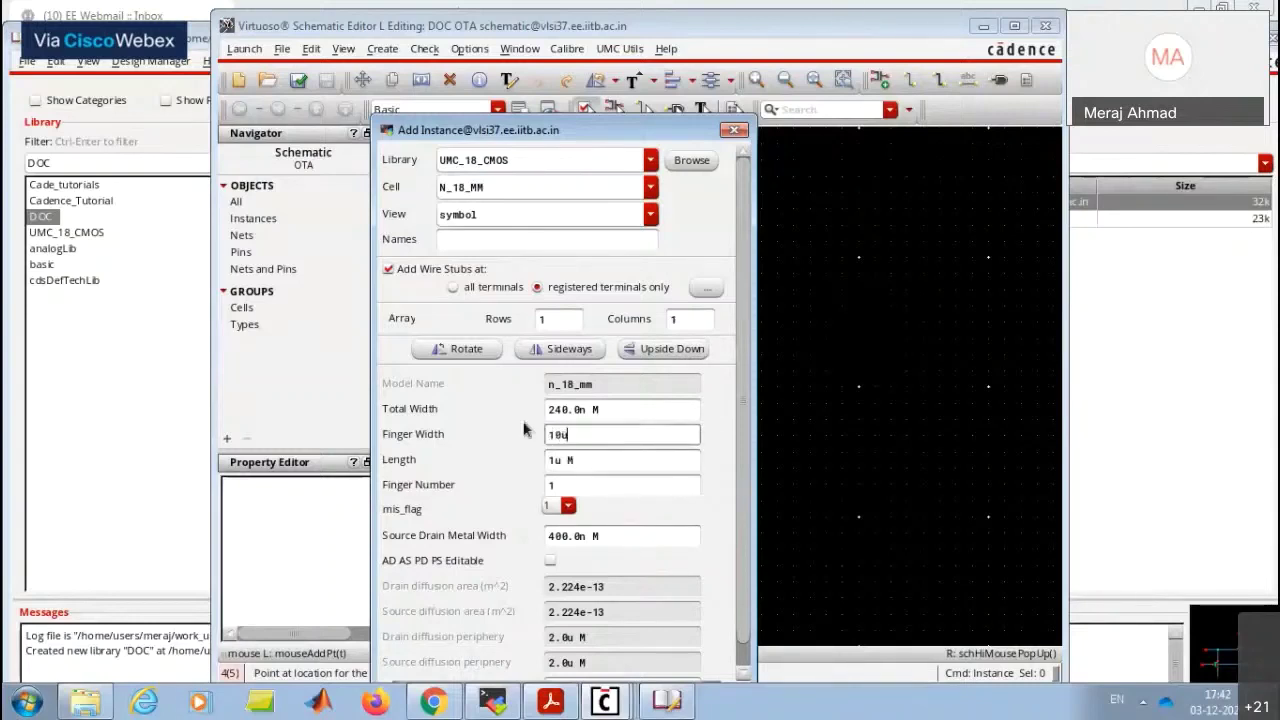
key("Tab")
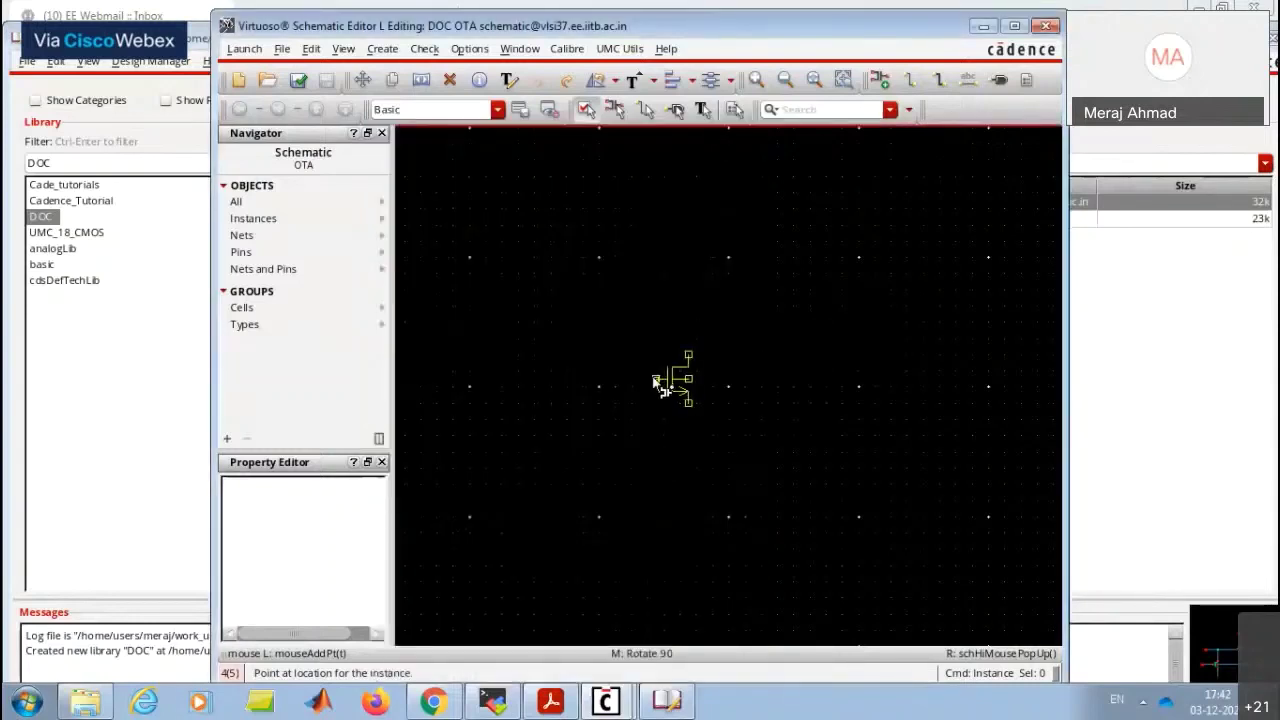
left_click(633, 366)
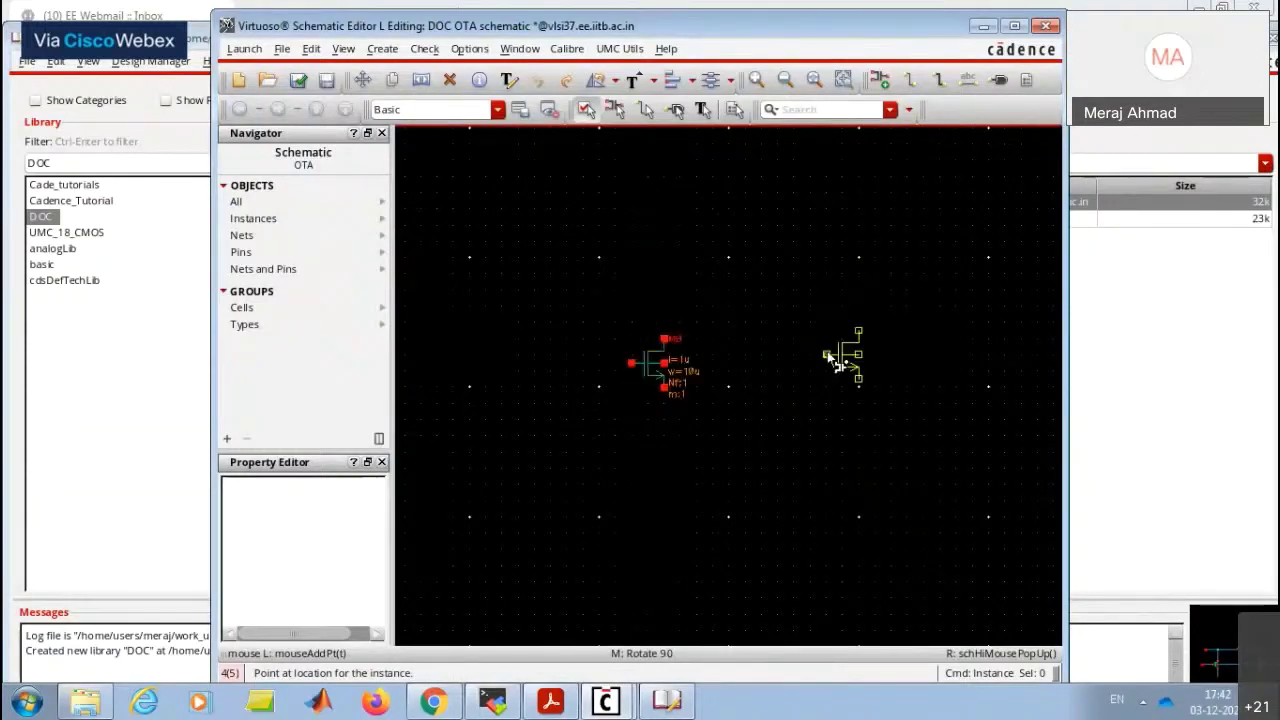
Place a second, sideways-mirrored N_18_MM transistor to the right of the first at the same height.
key("F3")
key("shift+s")
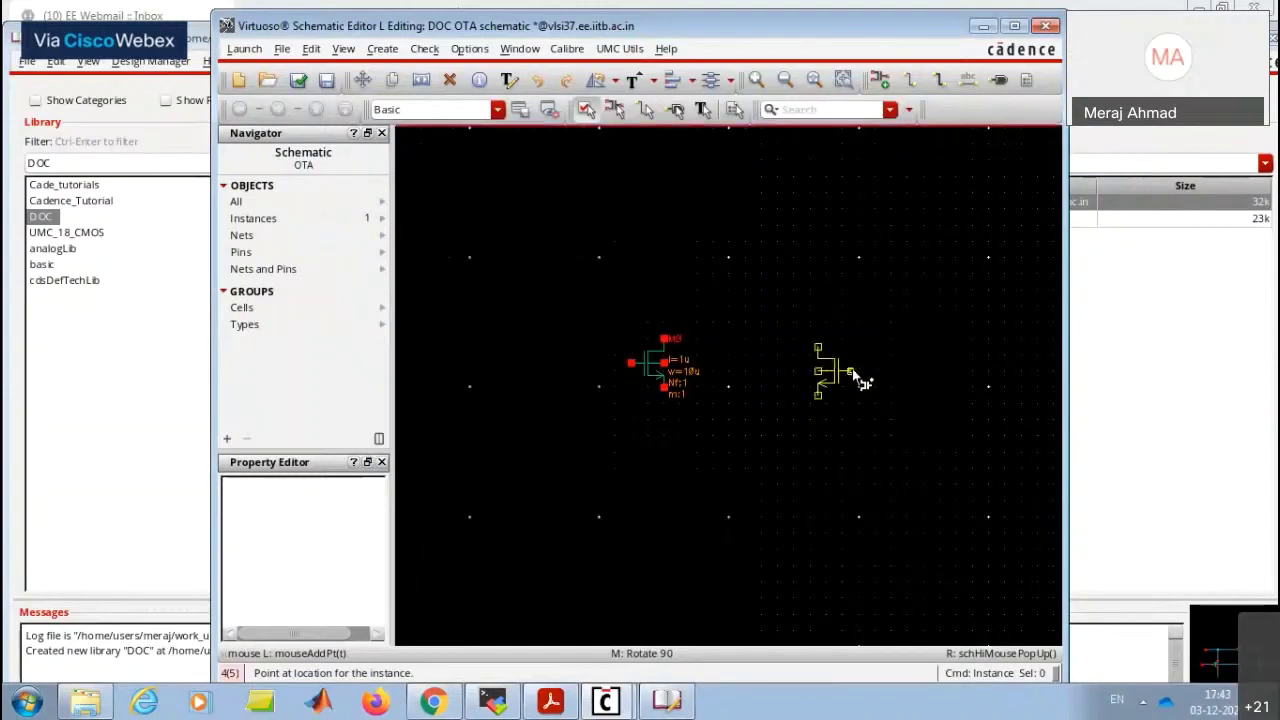
left_click(862, 371)
key("Escape")
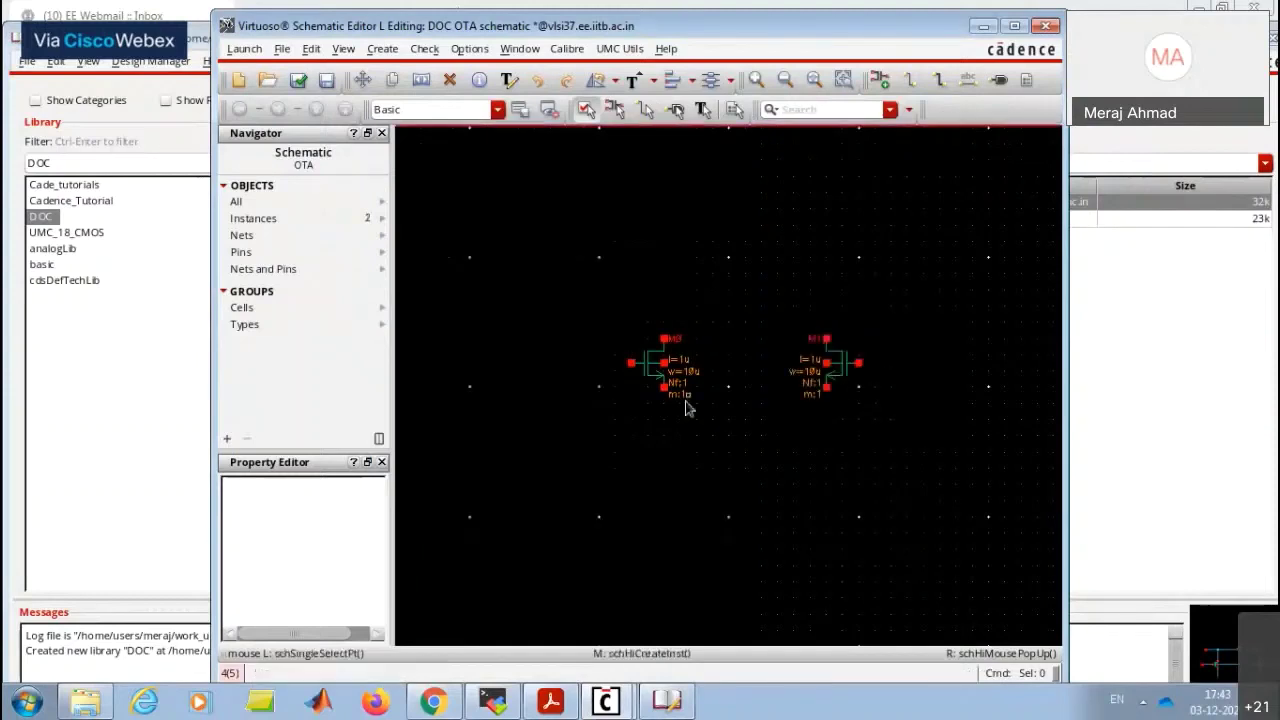
Wire the source terminals of the two transistors together with a U-shaped wire below them.
key("w")
left_click(665, 389)
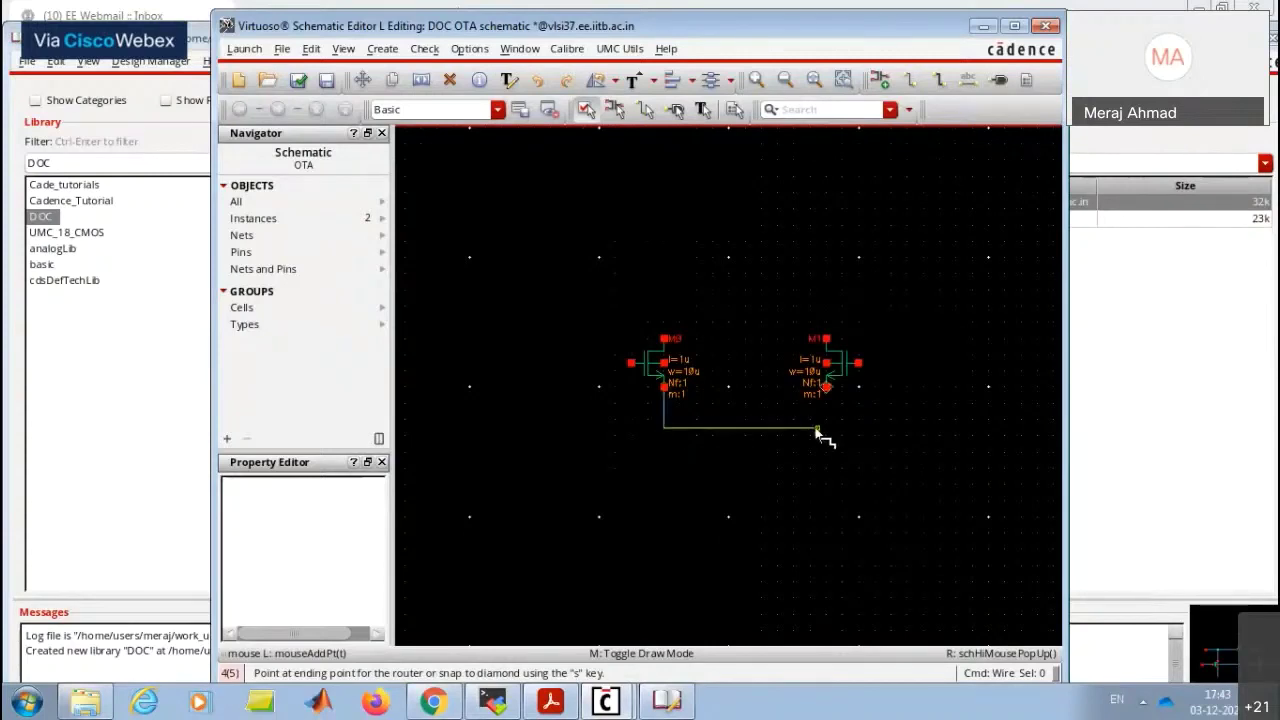
left_click(828, 388)
key("Escape")
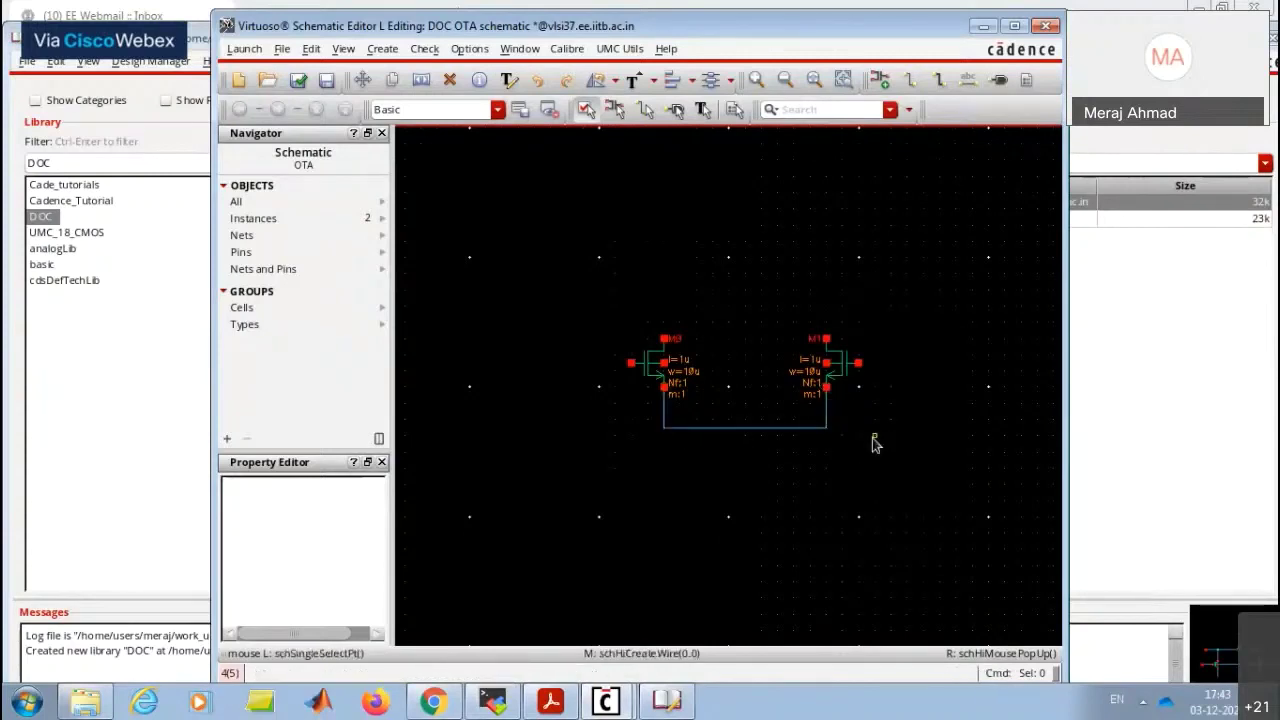
Place an idc current source from analogLib with a DC current of 100u at the midpoint of the wire joining the transistor sources.
key("i")
left_click_drag(486, 187, 433, 190)
type("n")
key("BackSpace")
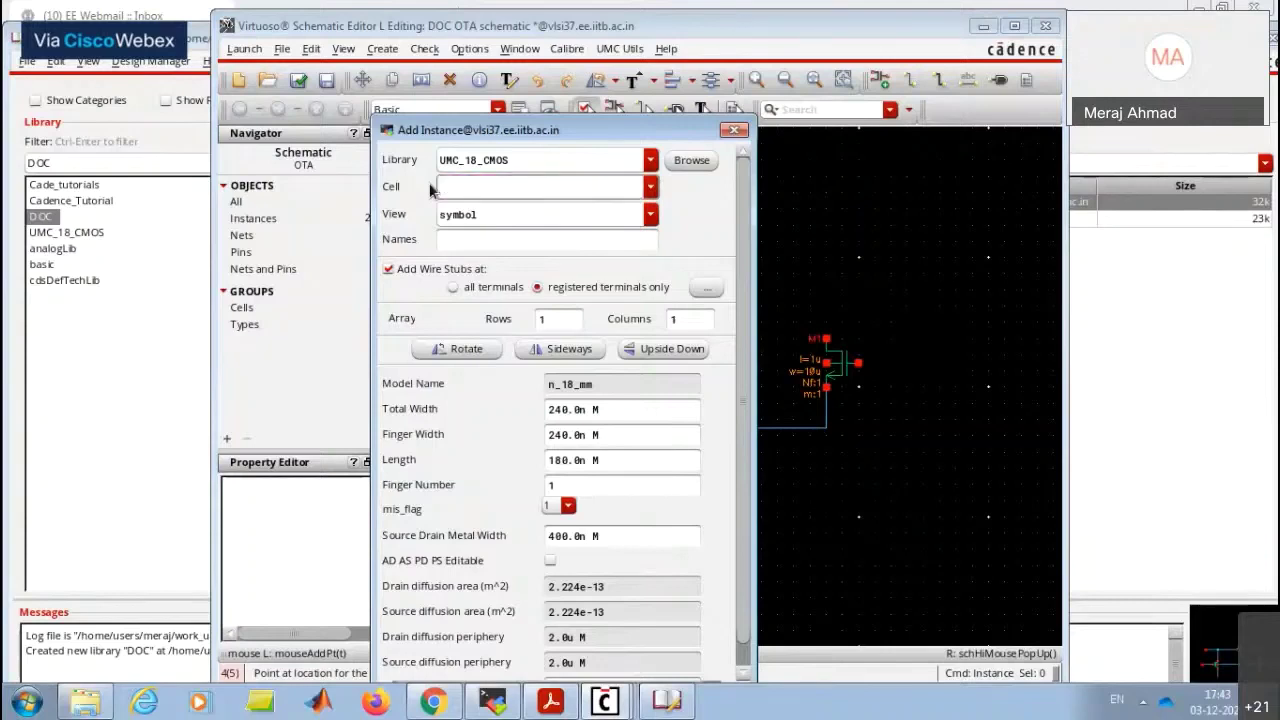
double_click(490, 162)
type("analogLib")
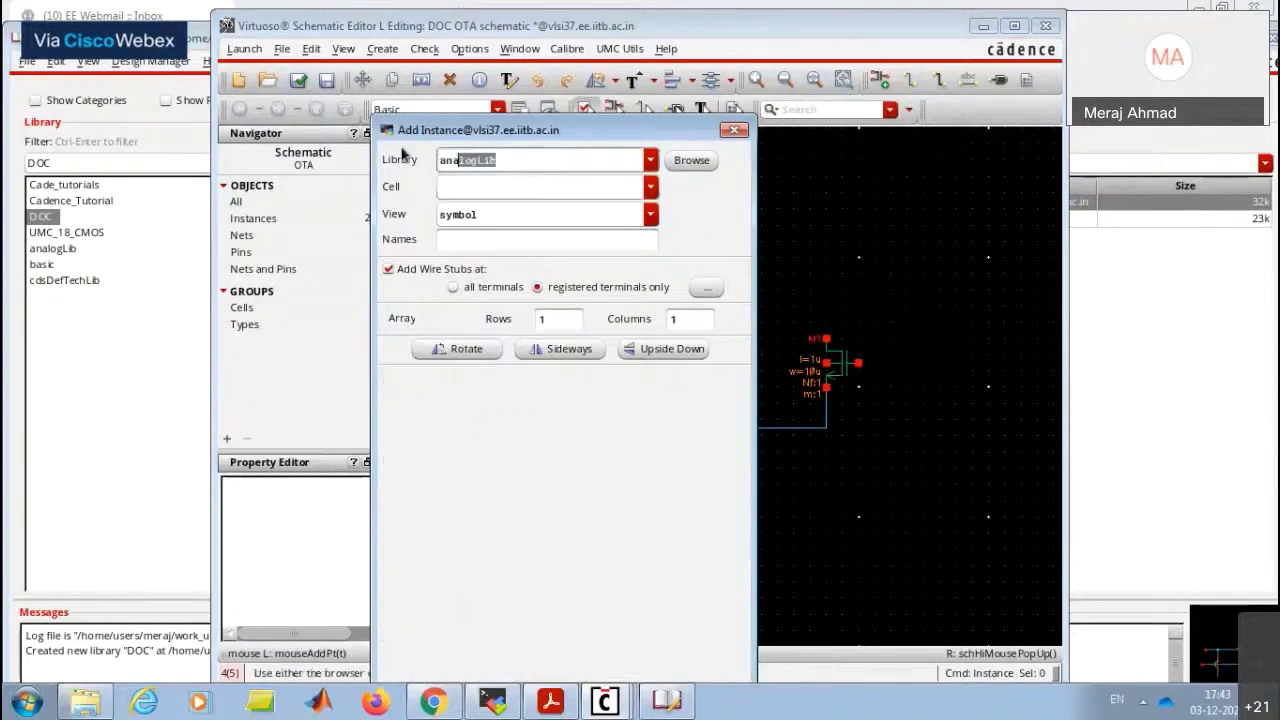
key("Tab")
type("idv")
key("BackSpace")
type("c")
key("Tab")
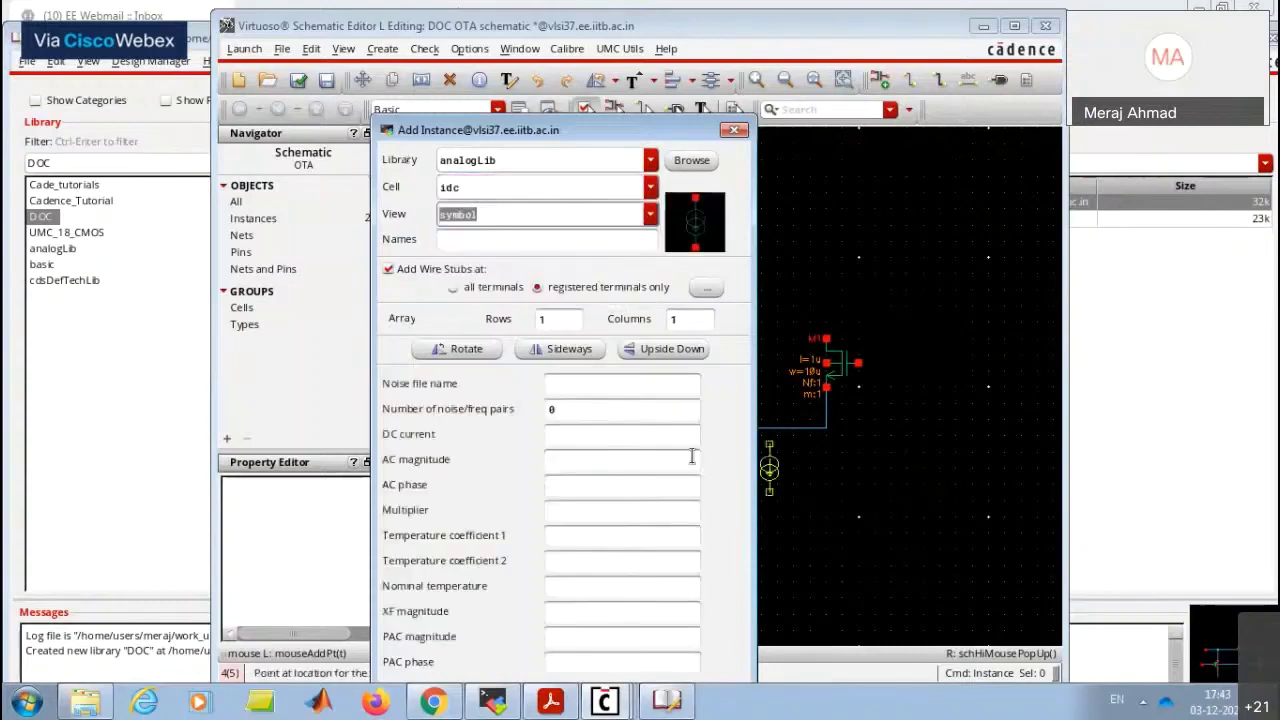
left_click(587, 434)
type("100u")
key("Return")
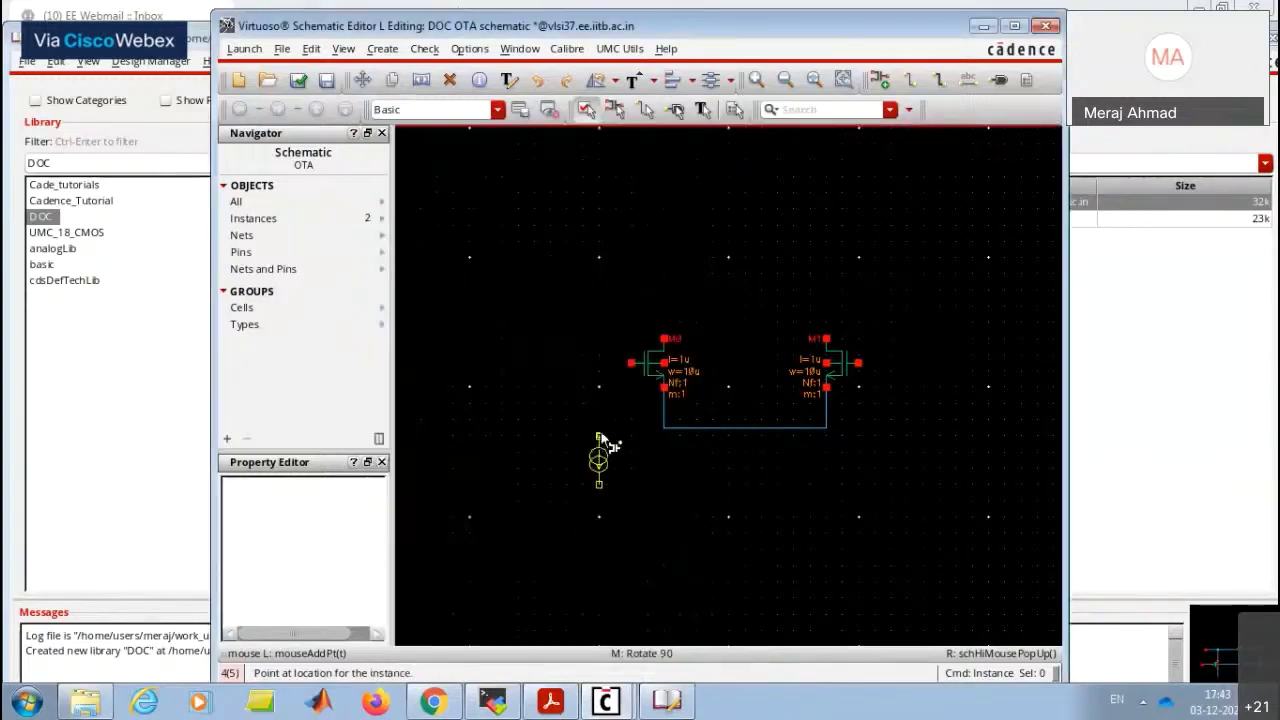
left_click(745, 430)
key("Escape")
Draw a wire downward from the current source's lower terminal and wires upward from both transistor drains.
key("w")
left_click_drag(745, 478, 745, 522)
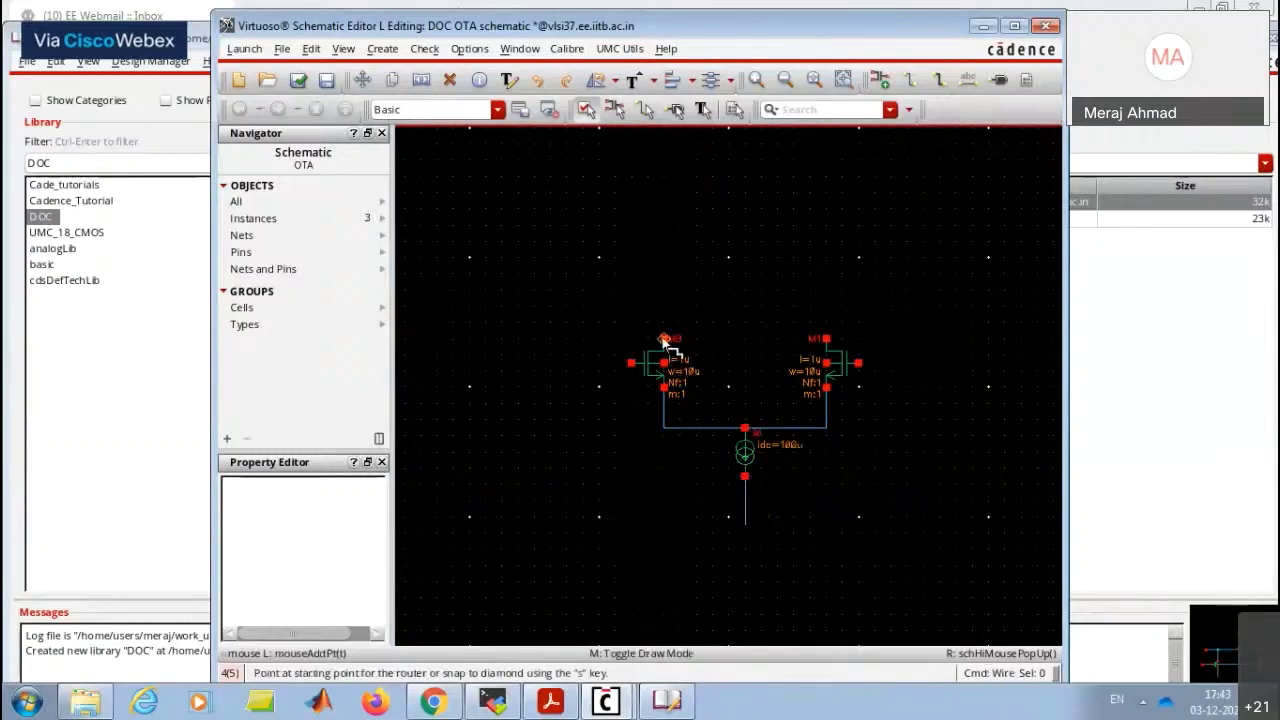
left_click_drag(668, 340, 665, 283)
left_click_drag(827, 341, 837, 277)
key("Escape")
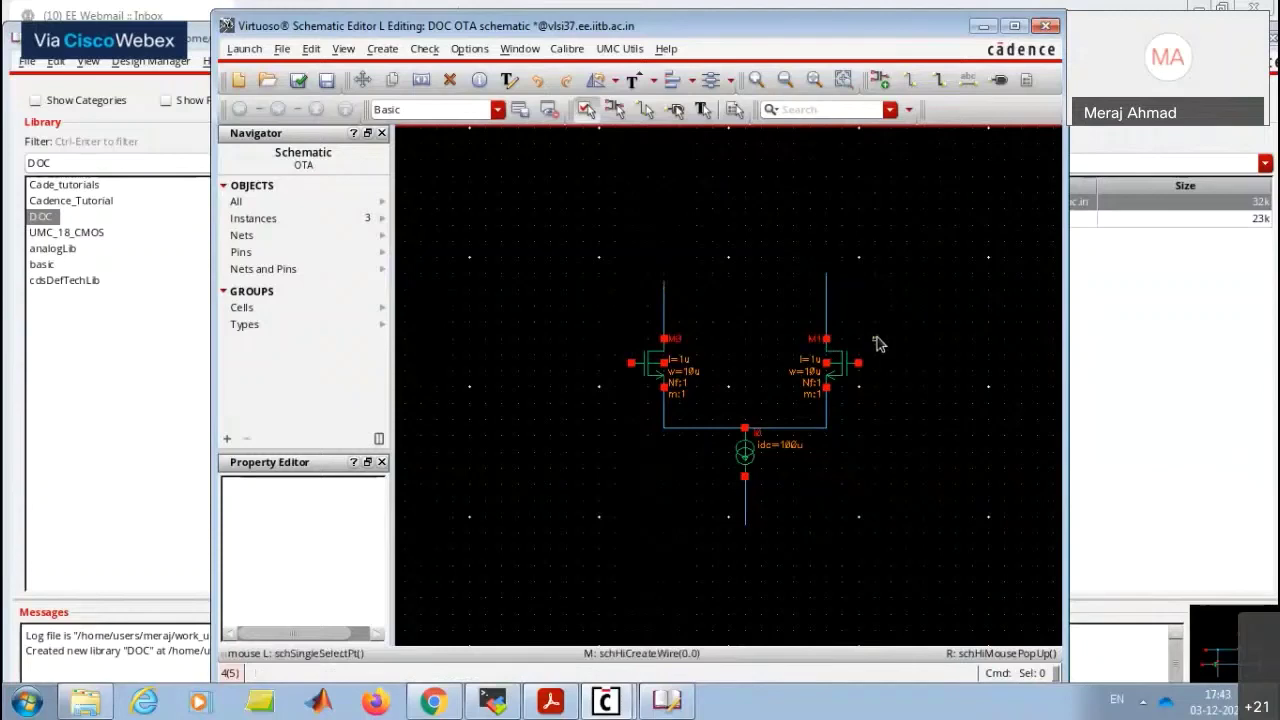
Place two res resistors from analogLib with a resistance of 18K above the drain wires of the two transistors.
key("i")
triple_click(463, 188)
type("res")
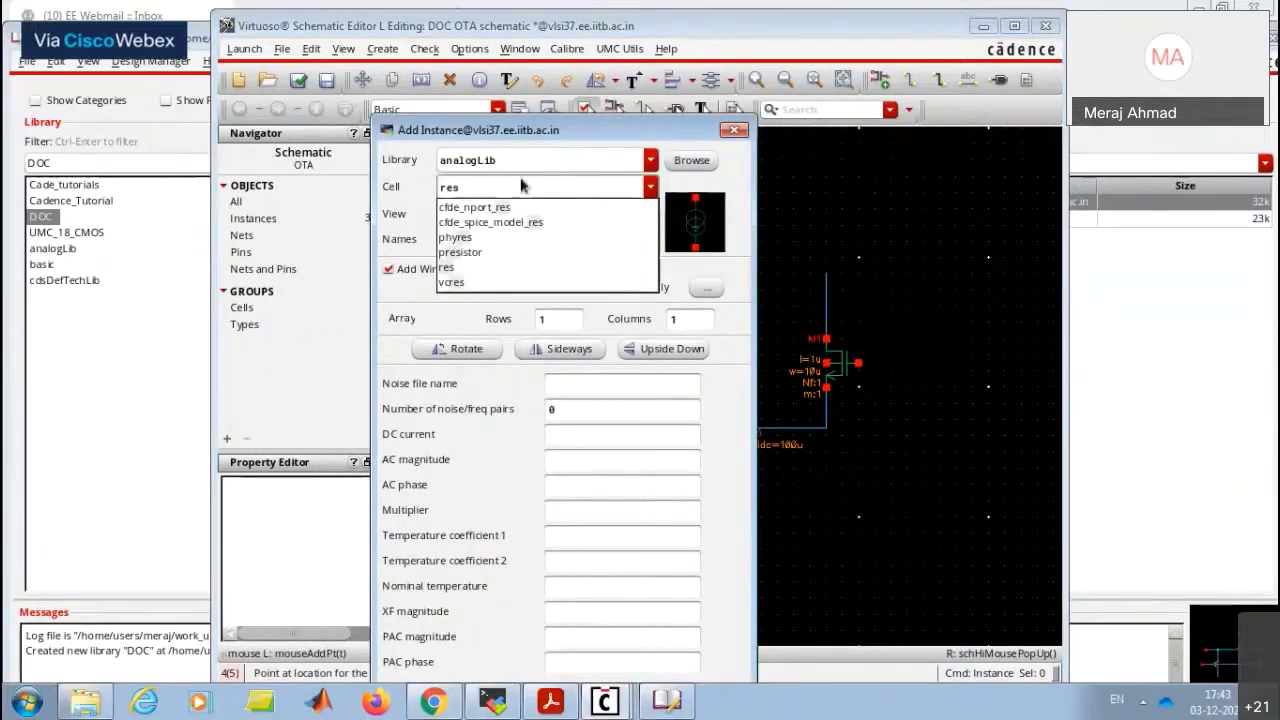
key("Return")
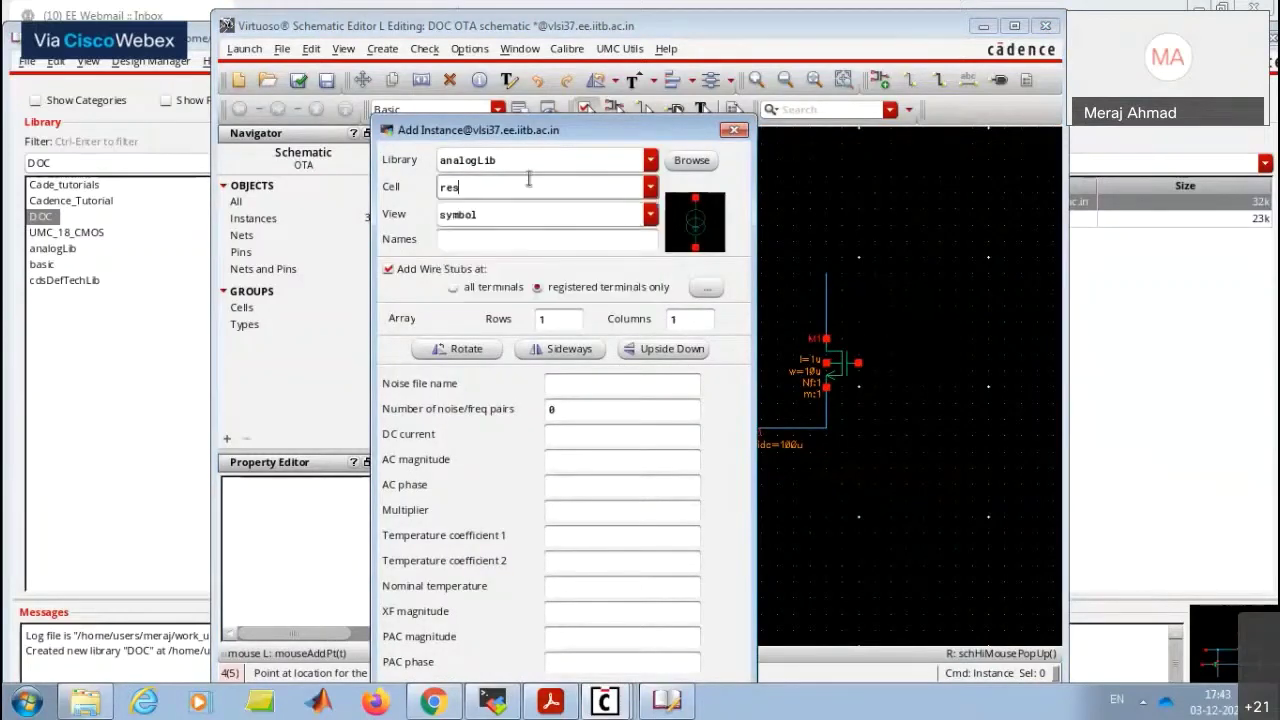
left_click(557, 409)
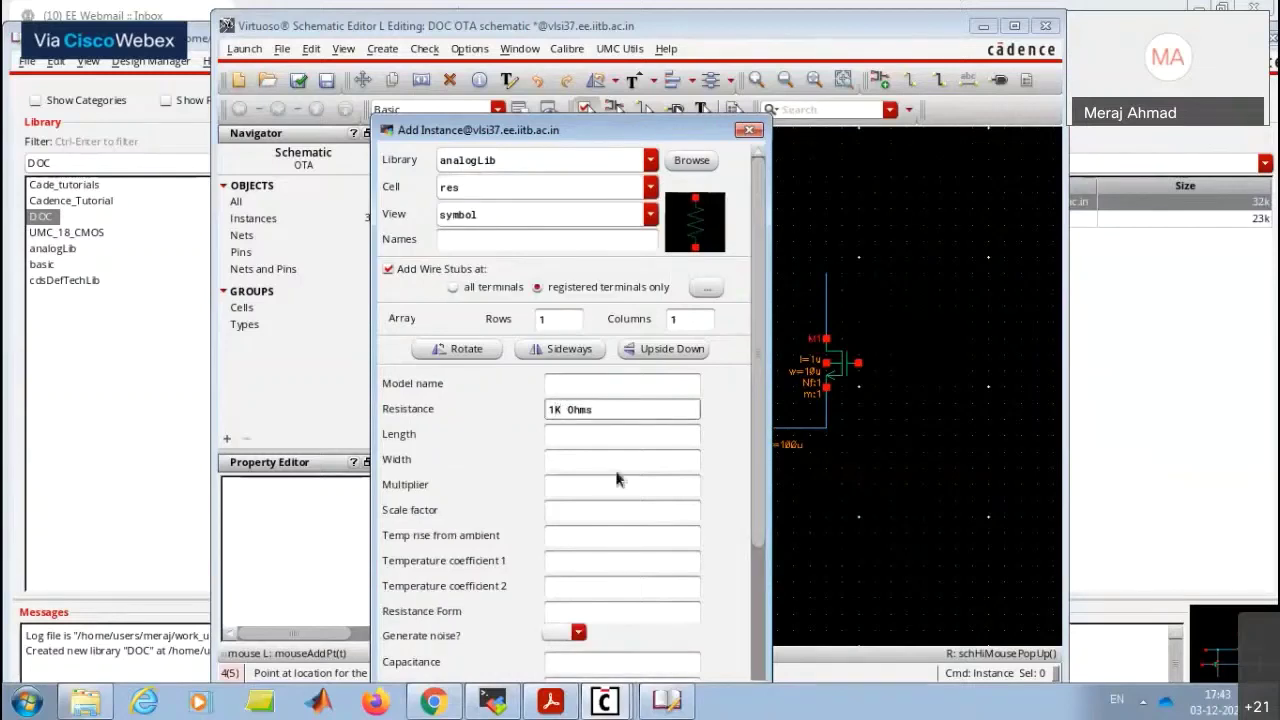
type("8")
key("Return")
left_click(664, 235)
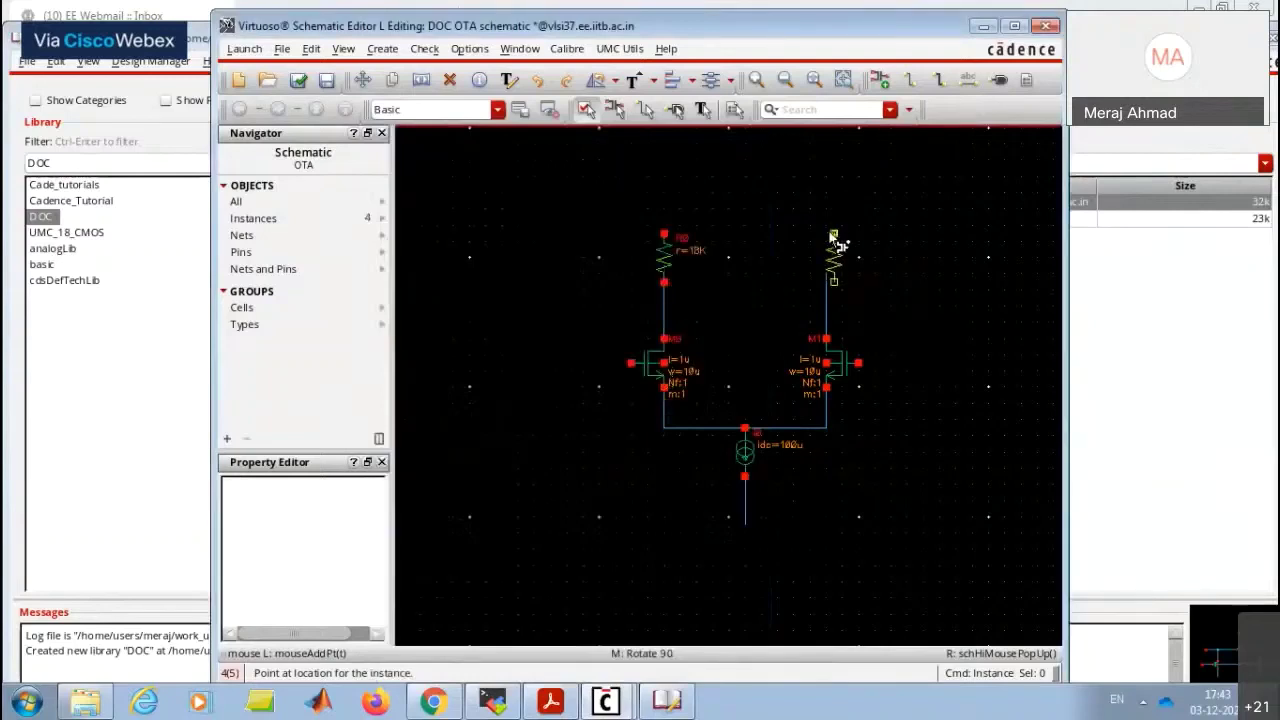
left_click(826, 228)
key("Escape")
Raise the resistor above M0 level with the other one and join both upper resistor terminals with an inverted U-shaped wire.
left_click_drag(663, 237, 662, 228)
key("w")
left_click(663, 228)
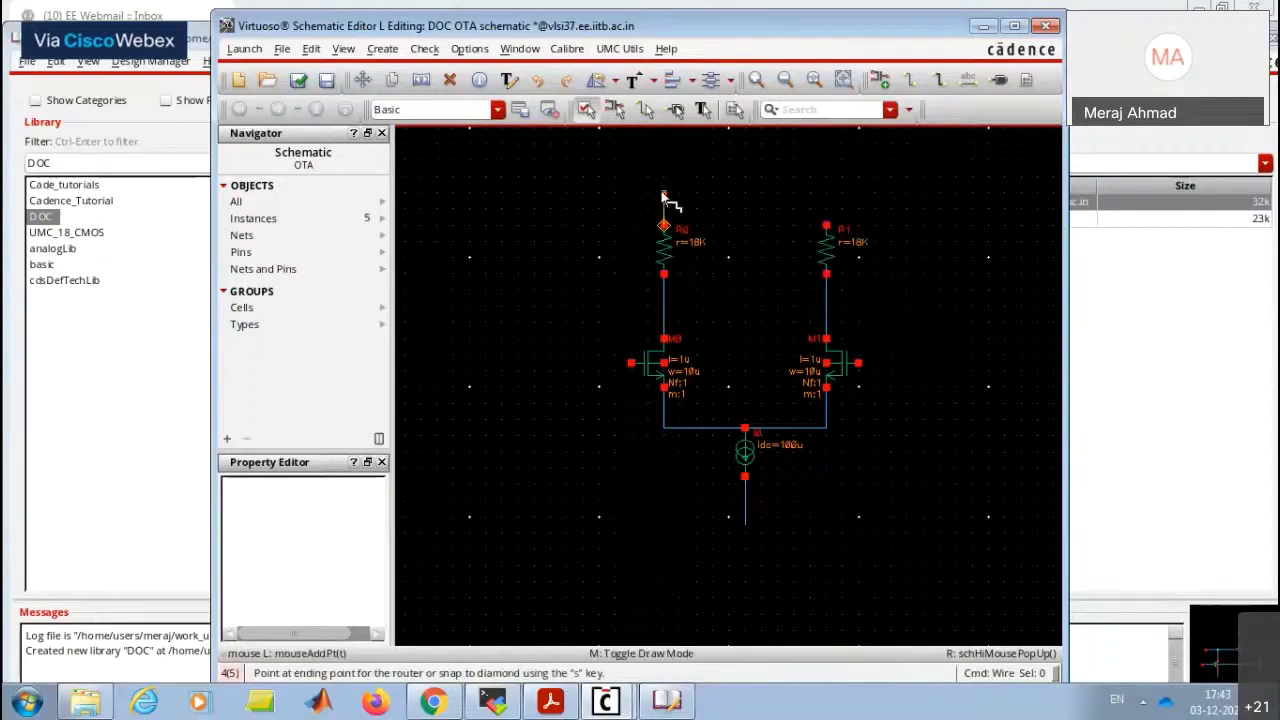
left_click(826, 228)
key("Escape")
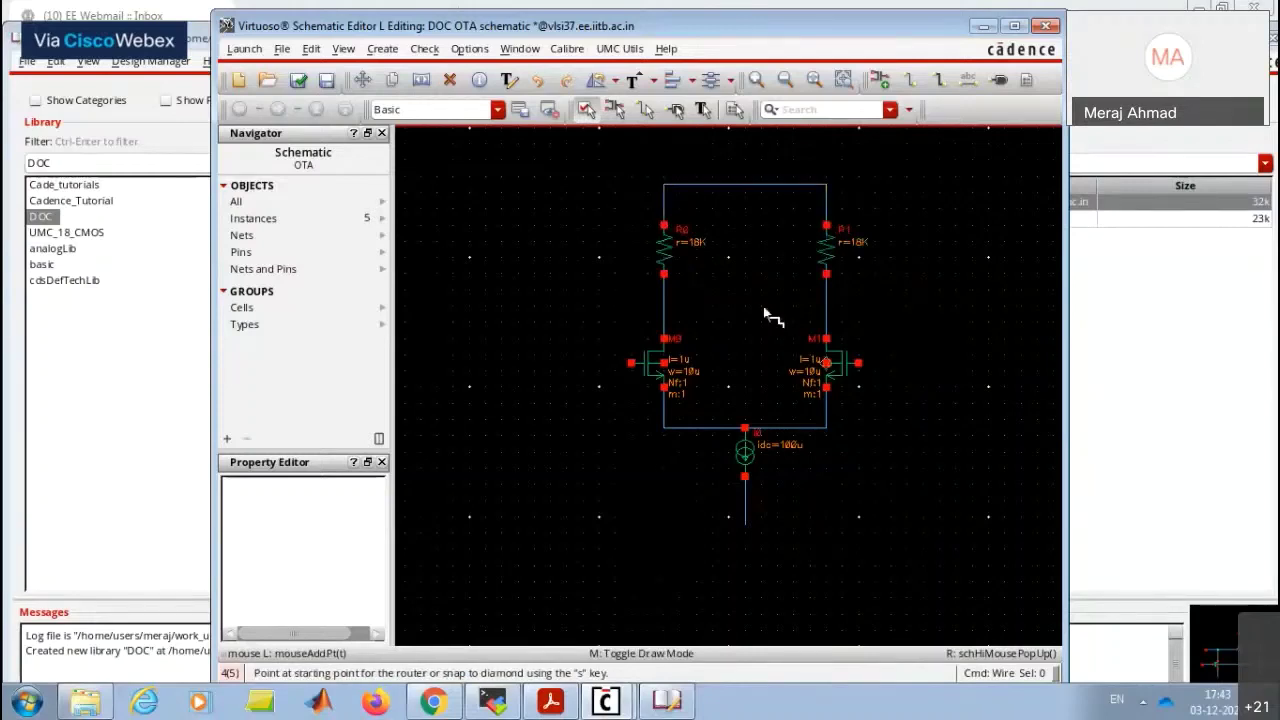
Wire the bulk terminals of transistors M0 and M1 together with a straight horizontal wire.
key("w")
left_click(665, 362)
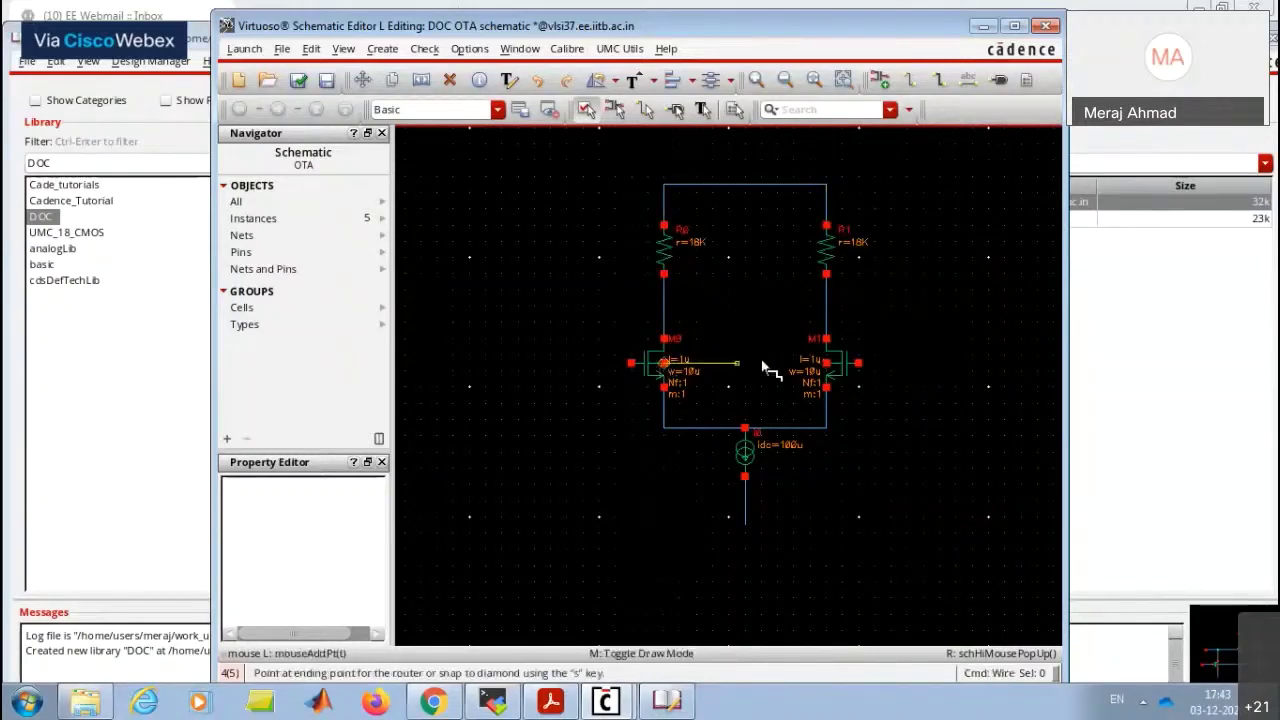
left_click(826, 362)
key("Escape")
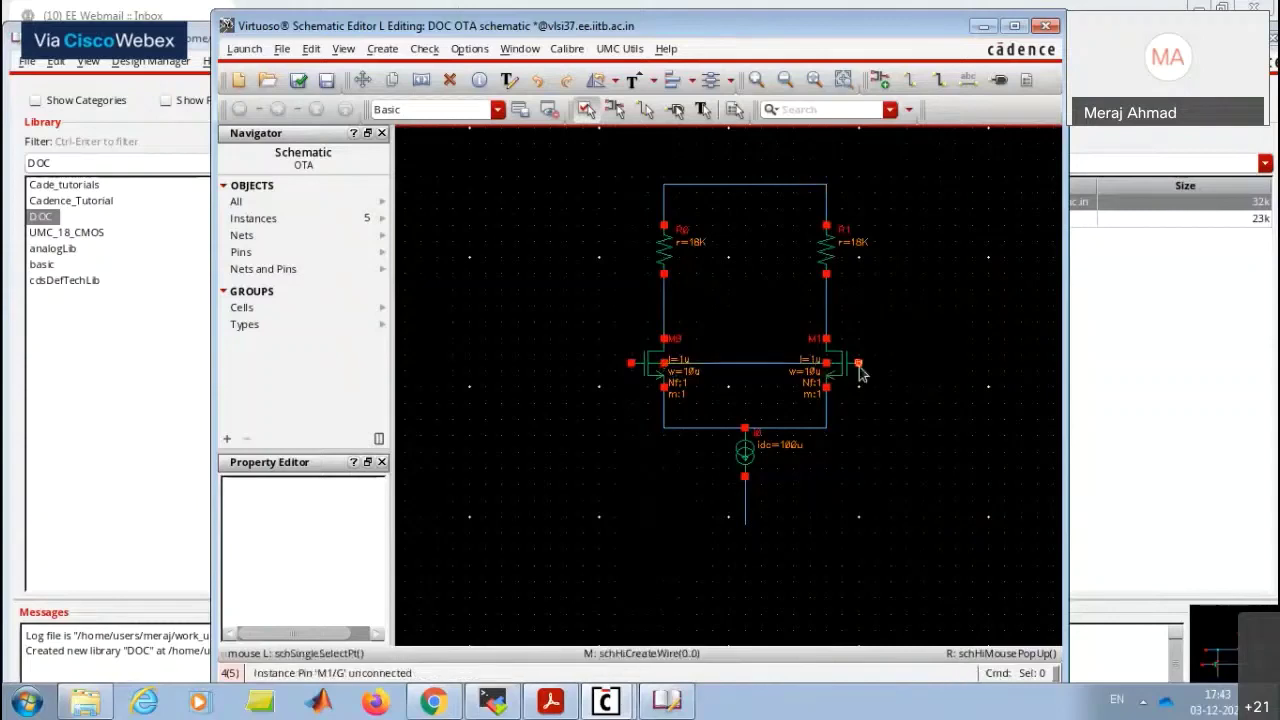
Draw a short horizontal wire outward from the gate of each transistor.
key("w")
left_click_drag(858, 362, 907, 362)
left_click_drag(641, 364, 592, 364)
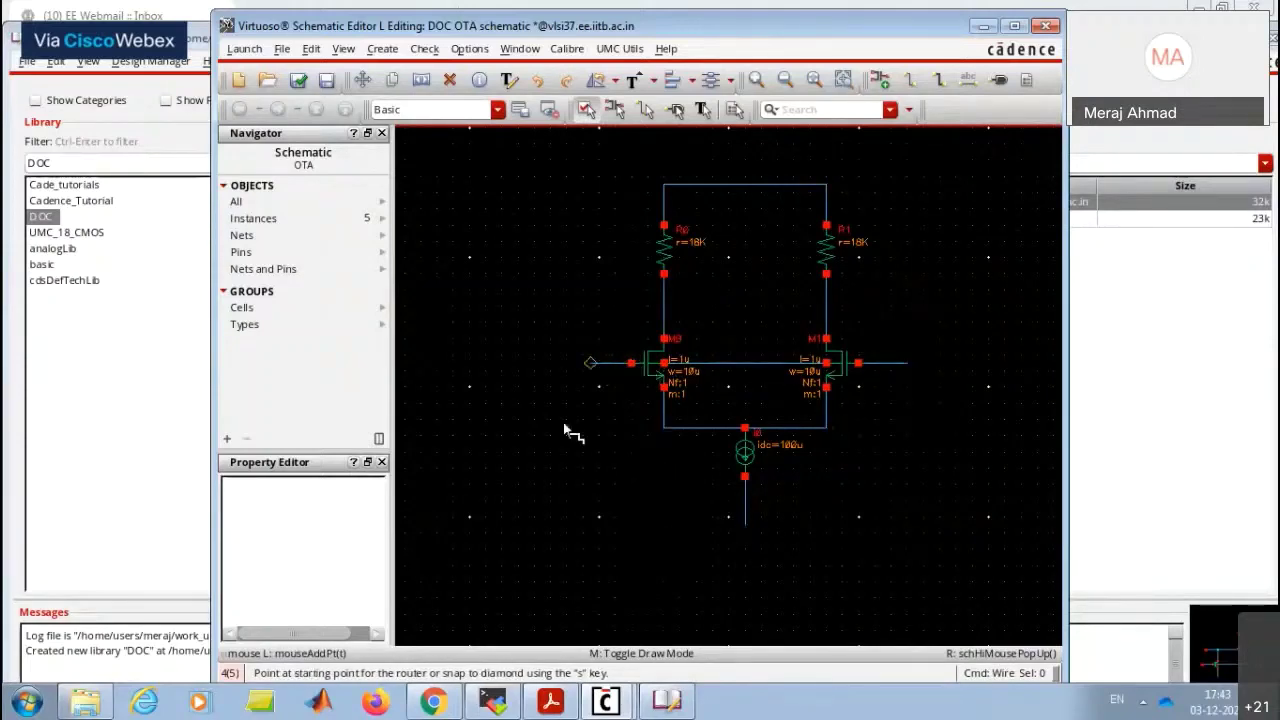
key("Escape")
Add inputOutput pins INP on the gate wire of M0 and INN on the gate wire of M1.
type("p")
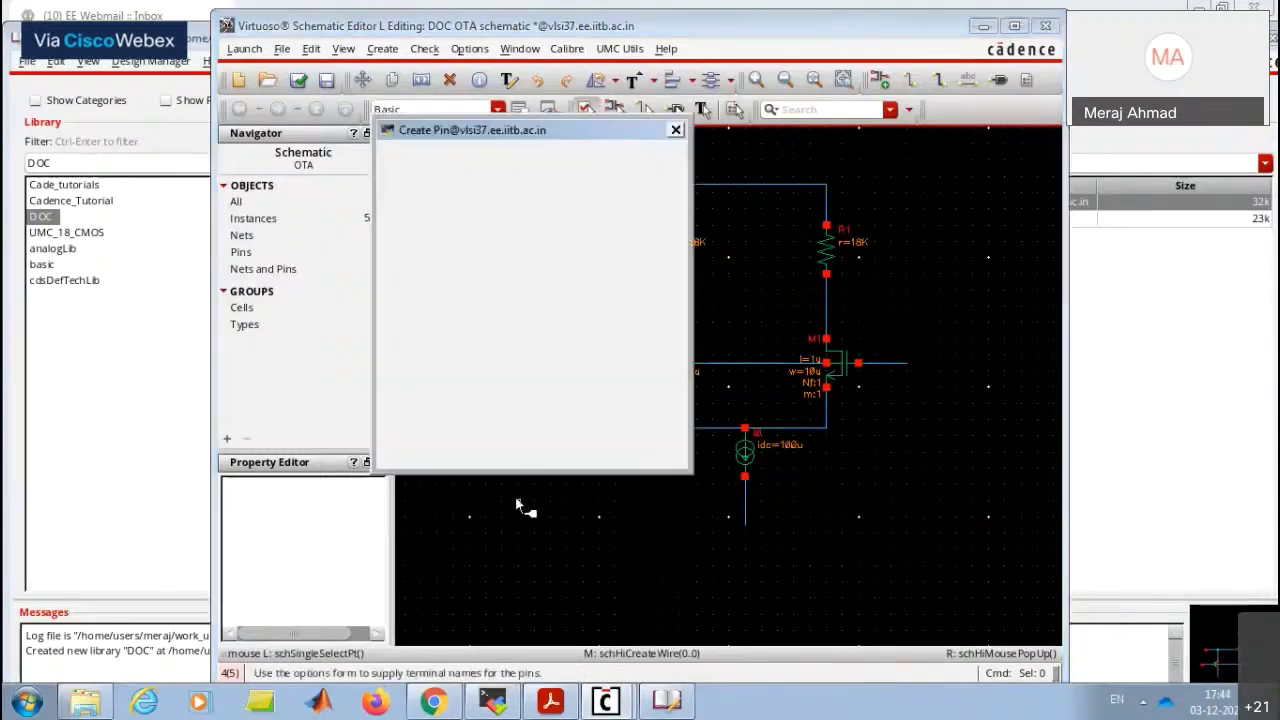
type("GND")
key("BackSpace")
key("BackSpace")
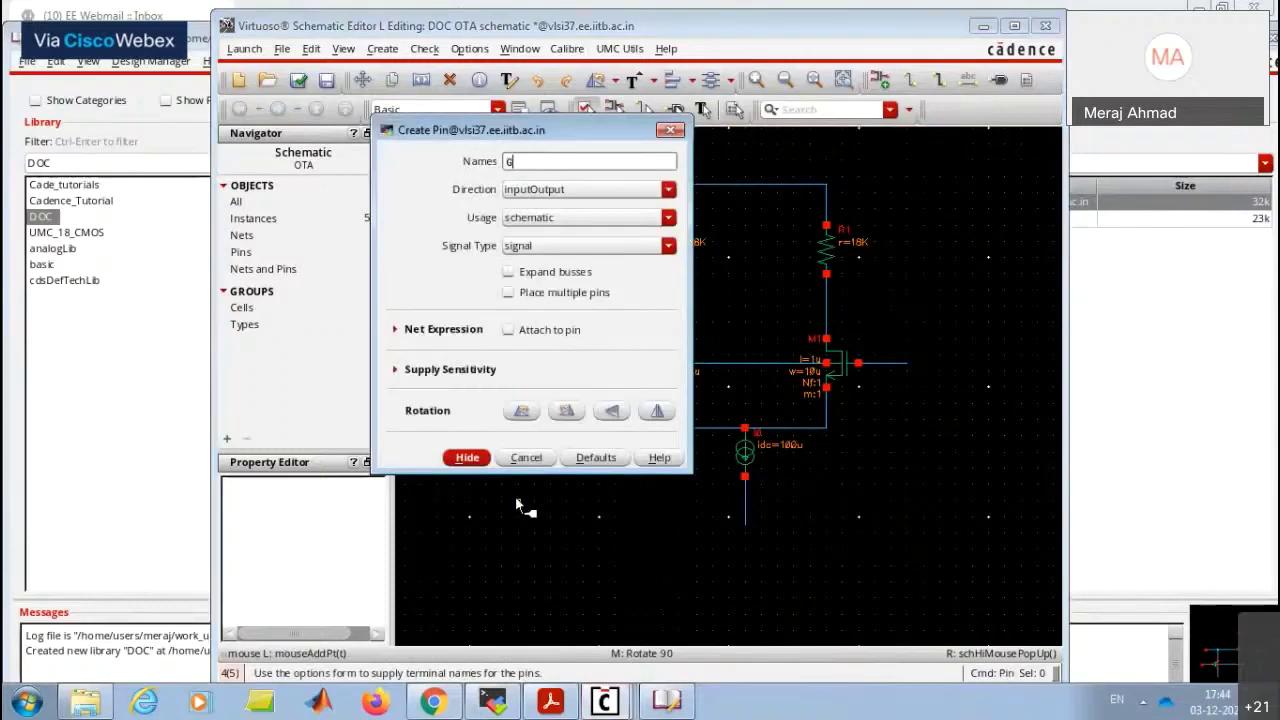
type("INP INN")
key("BackSpace")
key("BackSpace")
key("BackSpace")
key("BackSpace")
key("BackSpace")
key("BackSpace")
key("BackSpace")
key("BackSpace")
type("INP INN")
left_click(467, 458)
left_click(585, 362)
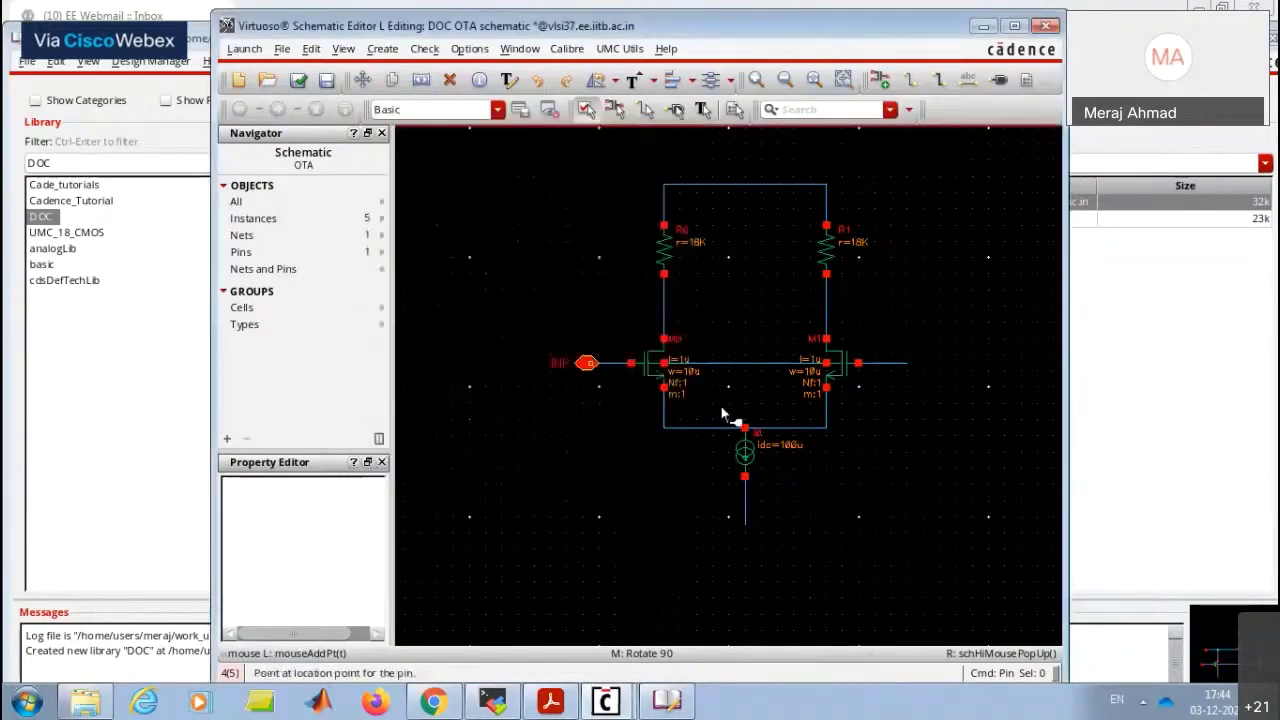
left_click(910, 364)
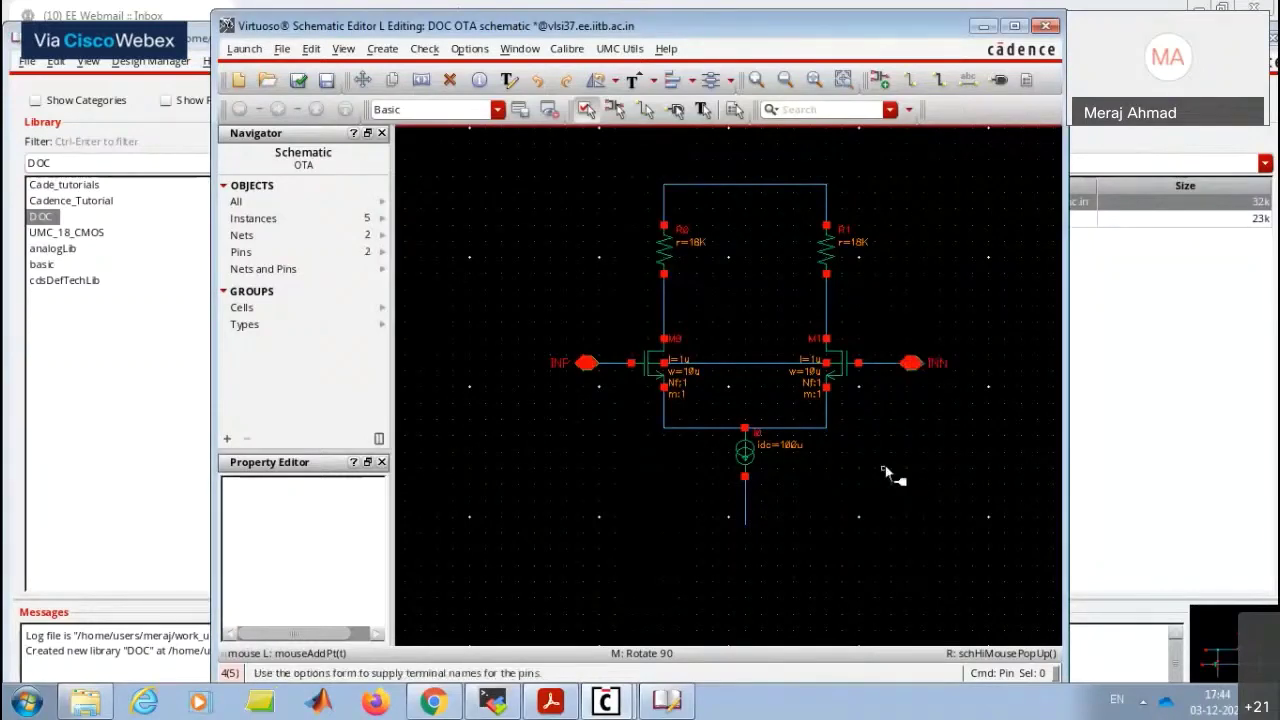
key("Escape")
Draw a short horizontal wire outward from each node between a resistor and its transistor's drain.
key("w")
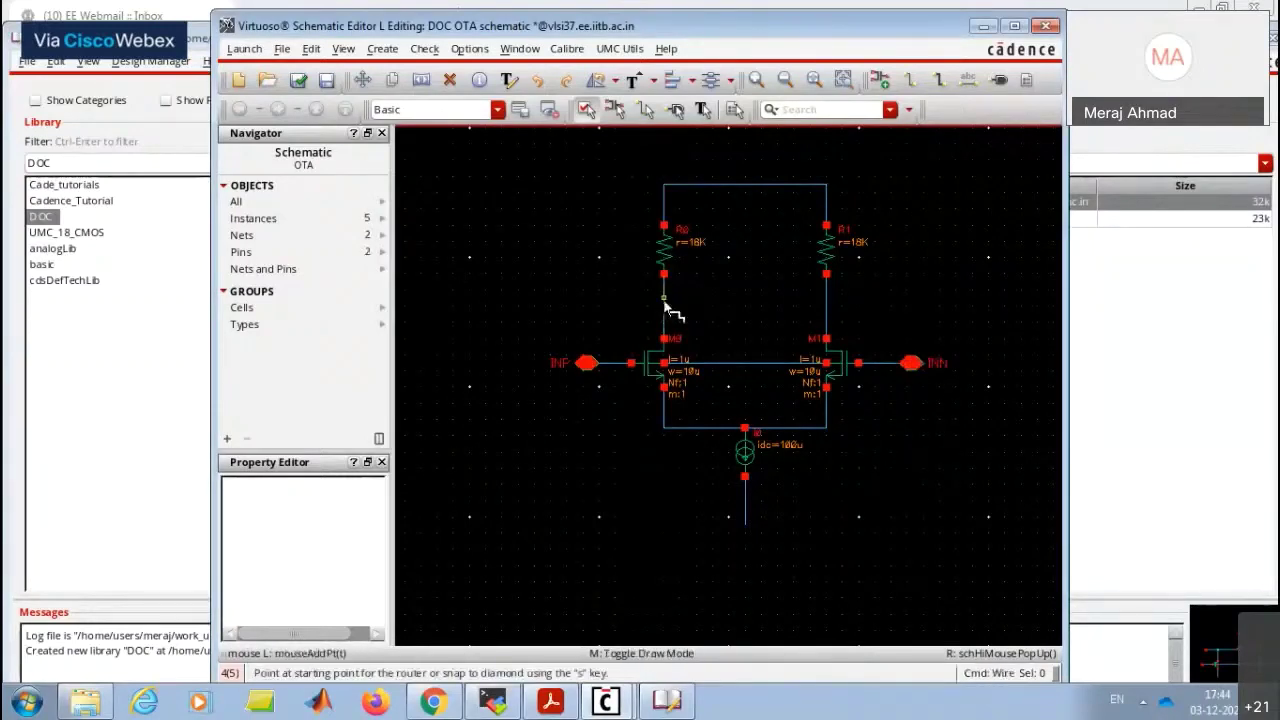
left_click(664, 309)
double_click(614, 306)
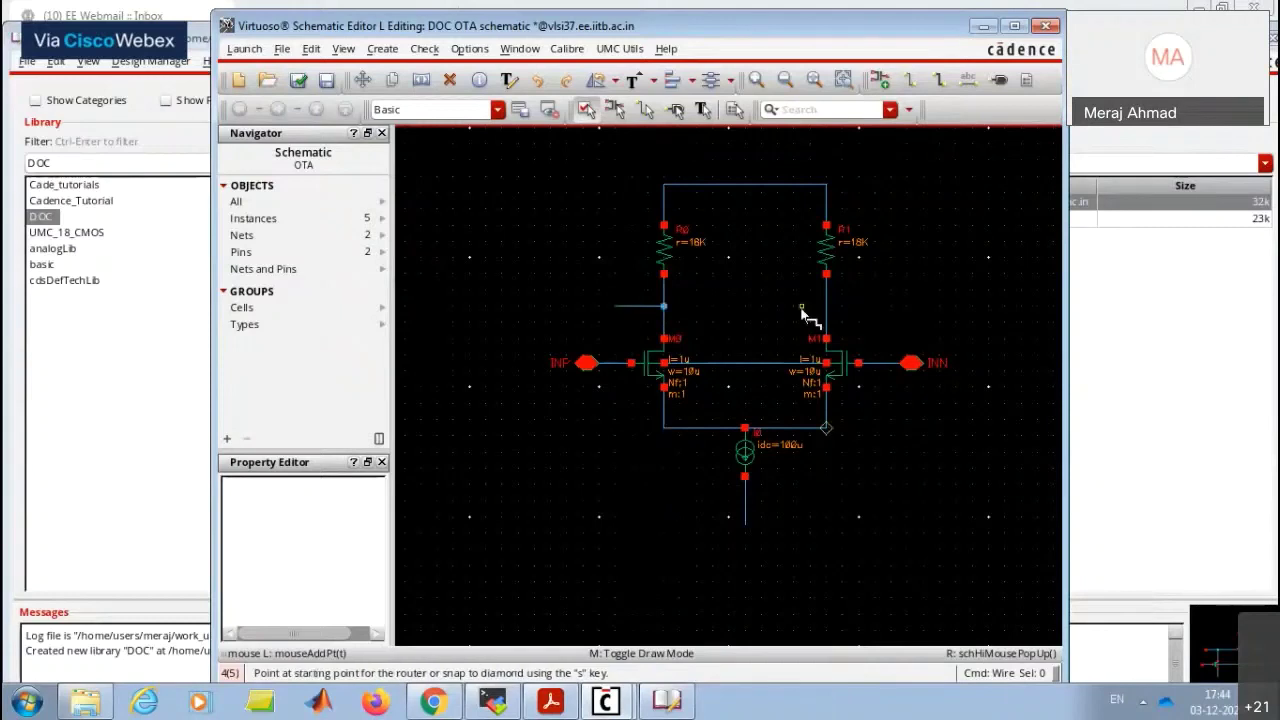
left_click(826, 307)
double_click(883, 306)
key("Escape")
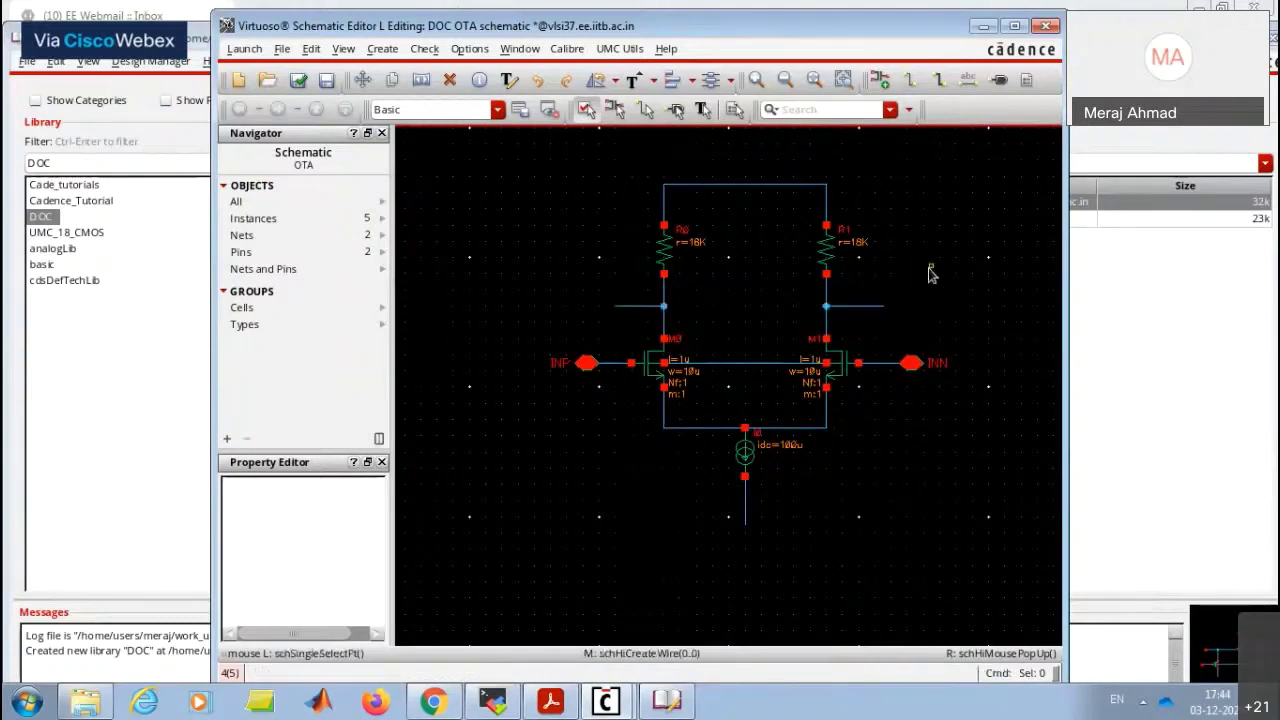
Add pins OUTP on the output wire of the M1 branch and OUTN on the output wire of the M0 branch.
type("p")
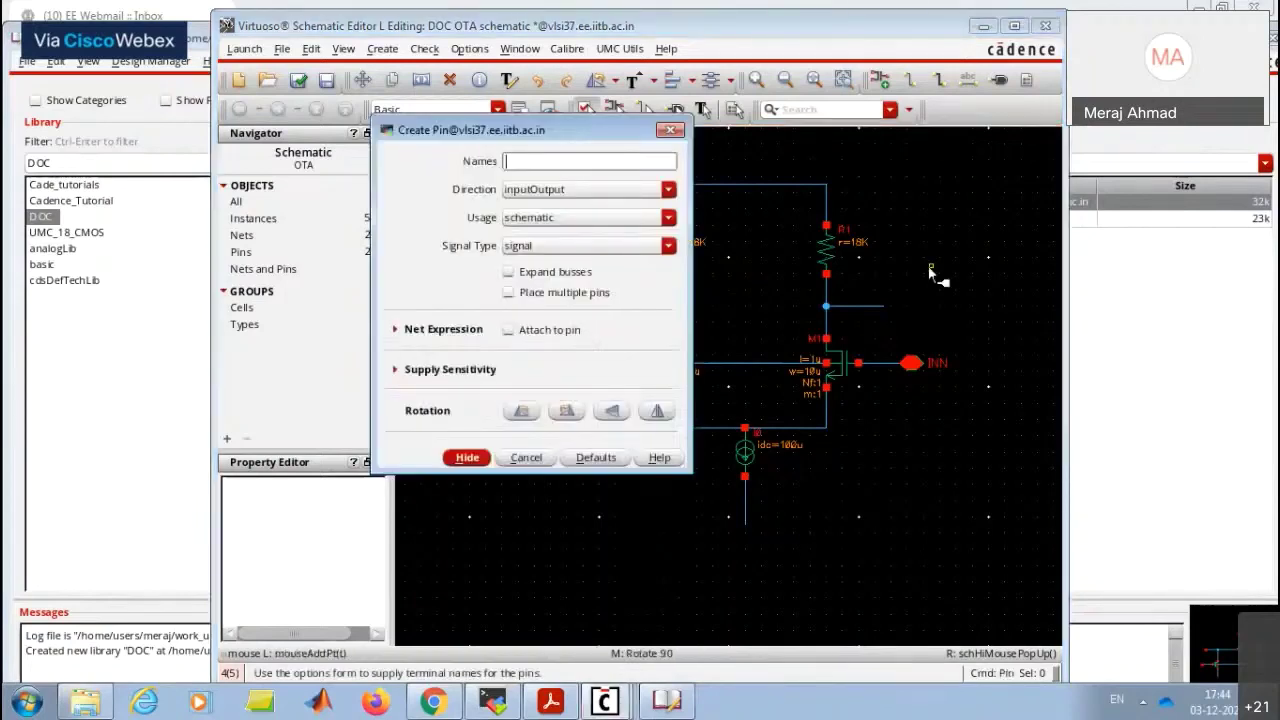
type("O")
type("P OUTN")
key("Return")
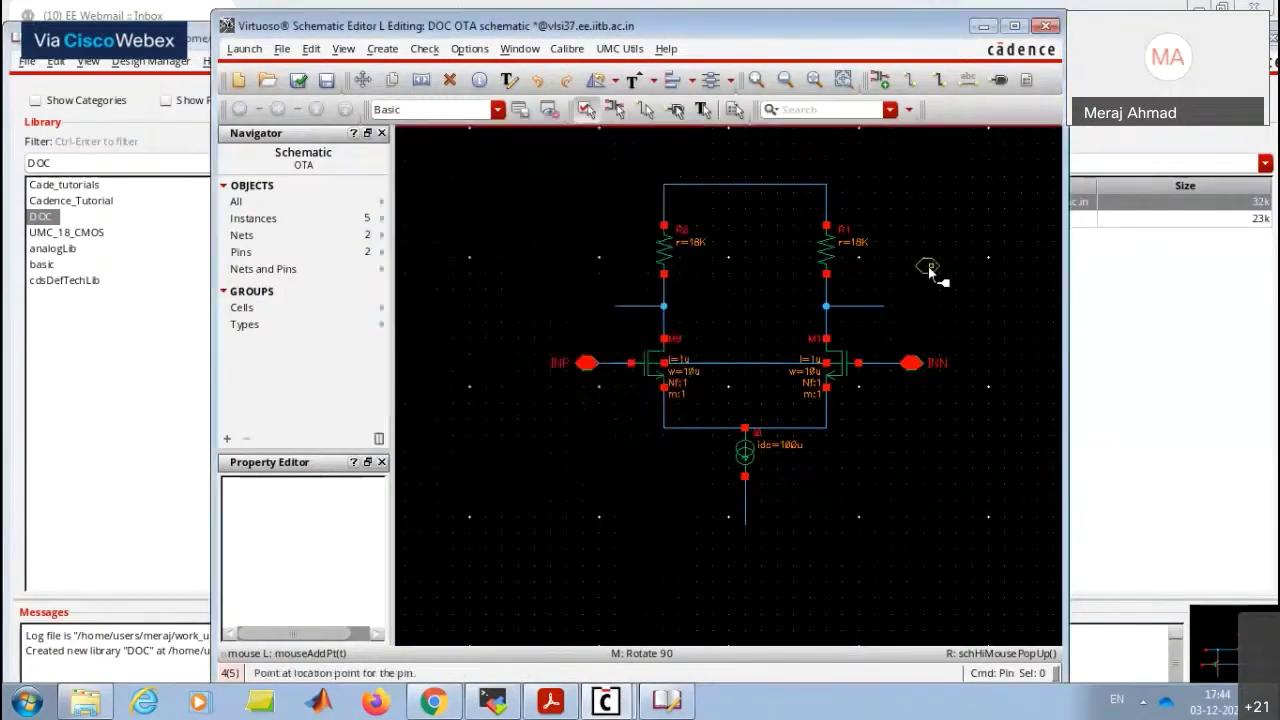
left_click(887, 307)
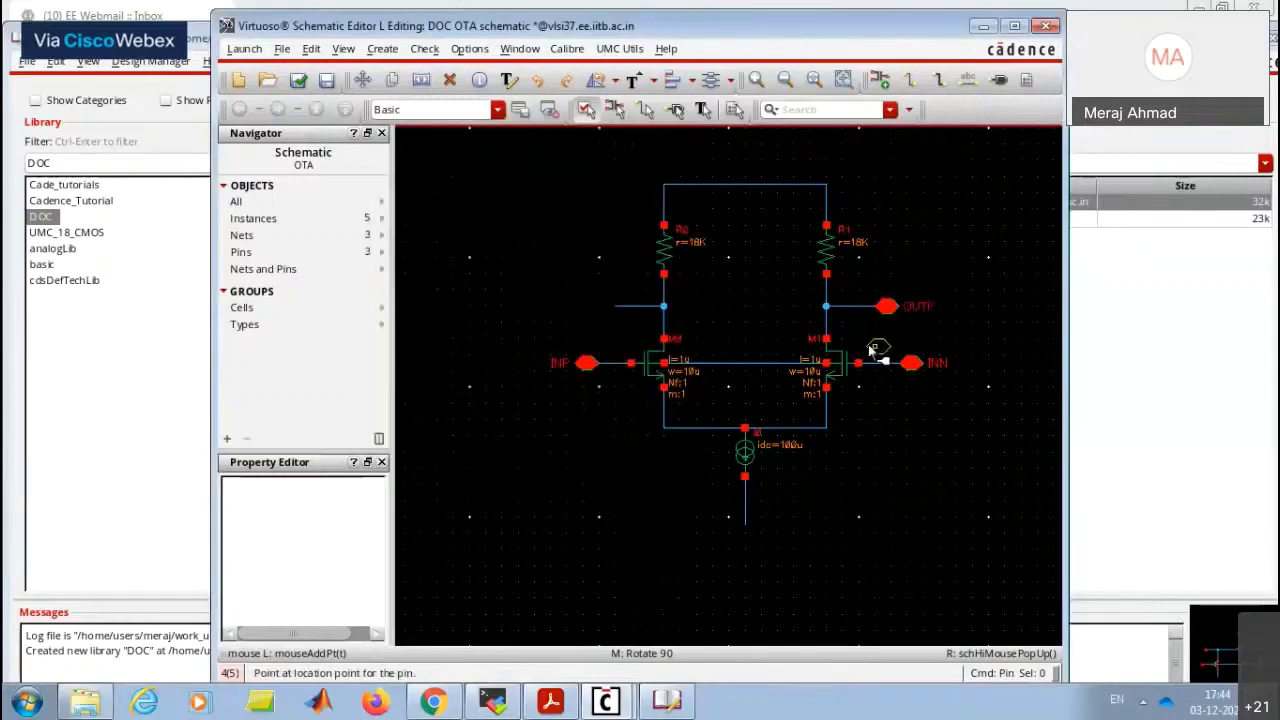
left_click(612, 307)
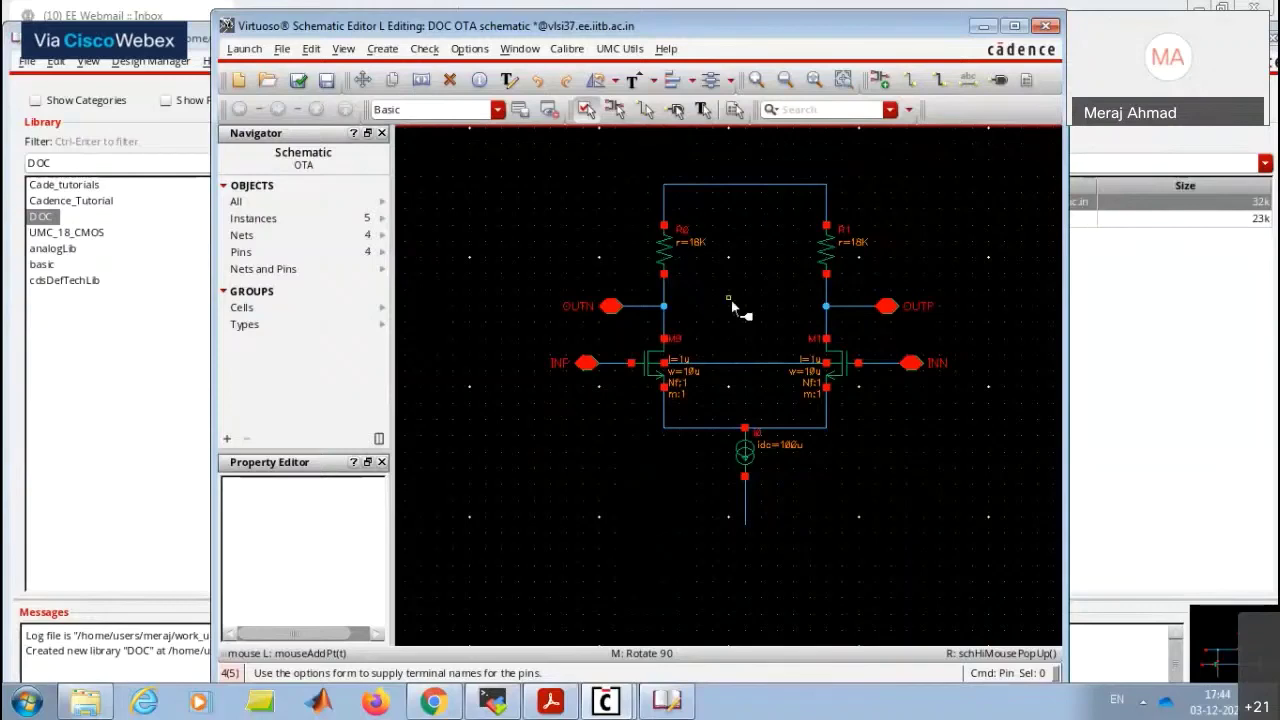
Add a VDD pin on the wire joining the resistors and a GND pin at the end of the wire below the current source.
type("VDDGND")
key("Return")
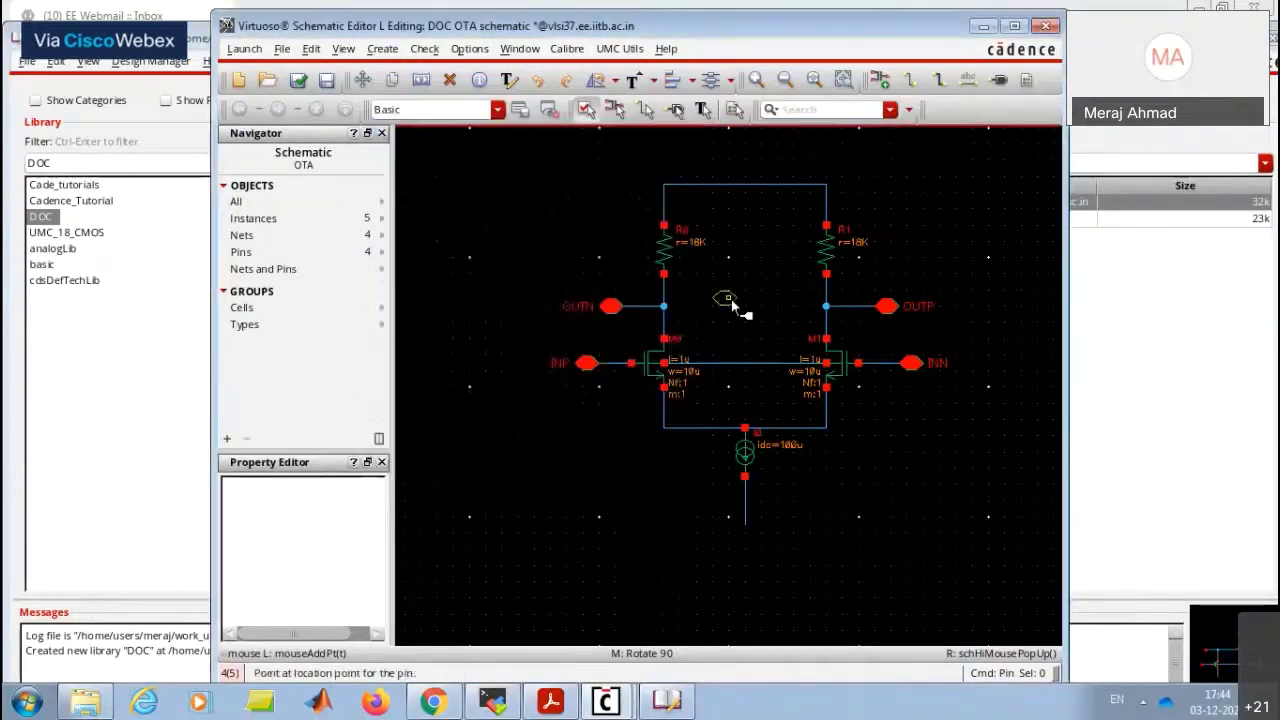
left_click(749, 185)
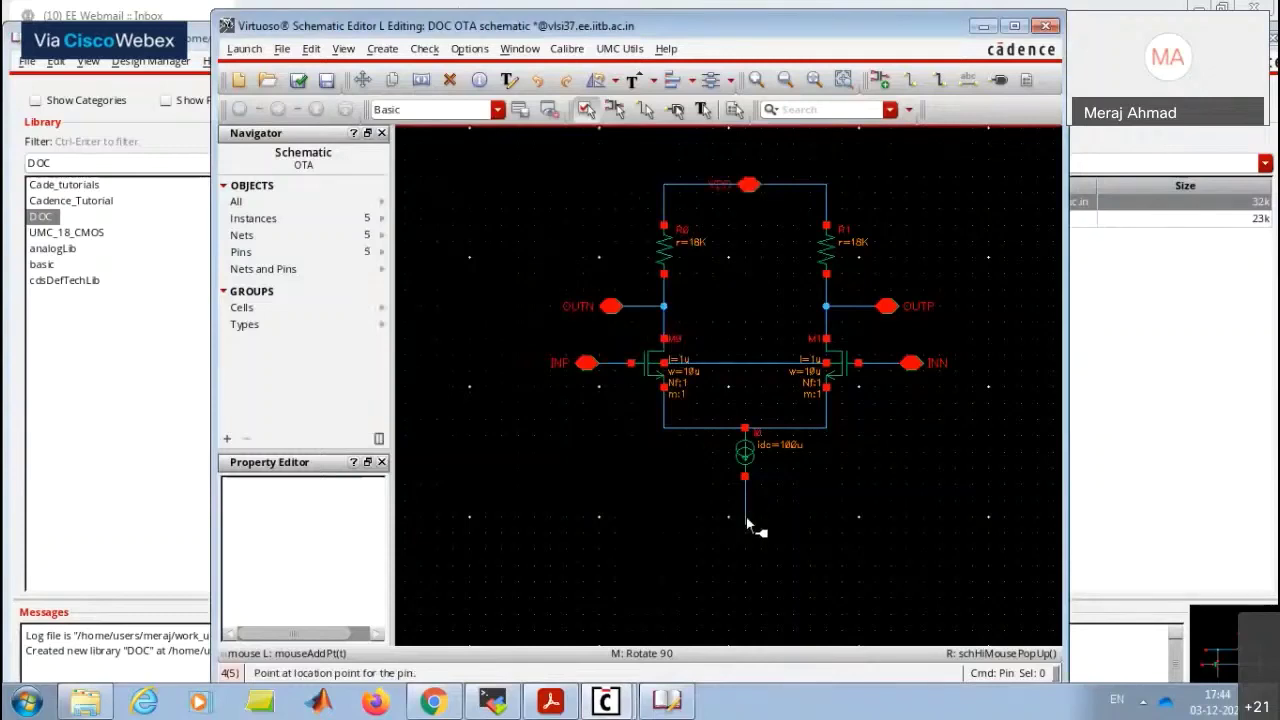
left_click(746, 517)
Label the wire between the transistors' bulk terminals GND, and check and save the OTA schematic.
type("l")
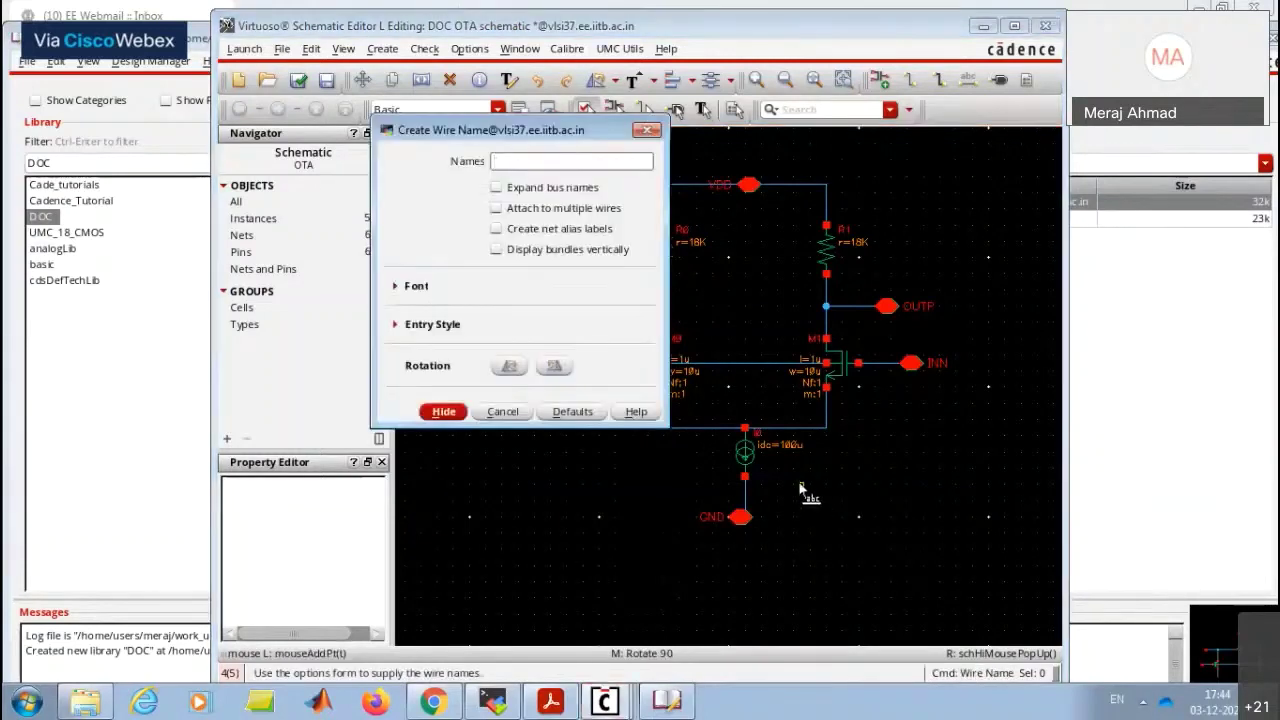
type("GND")
key("Return")
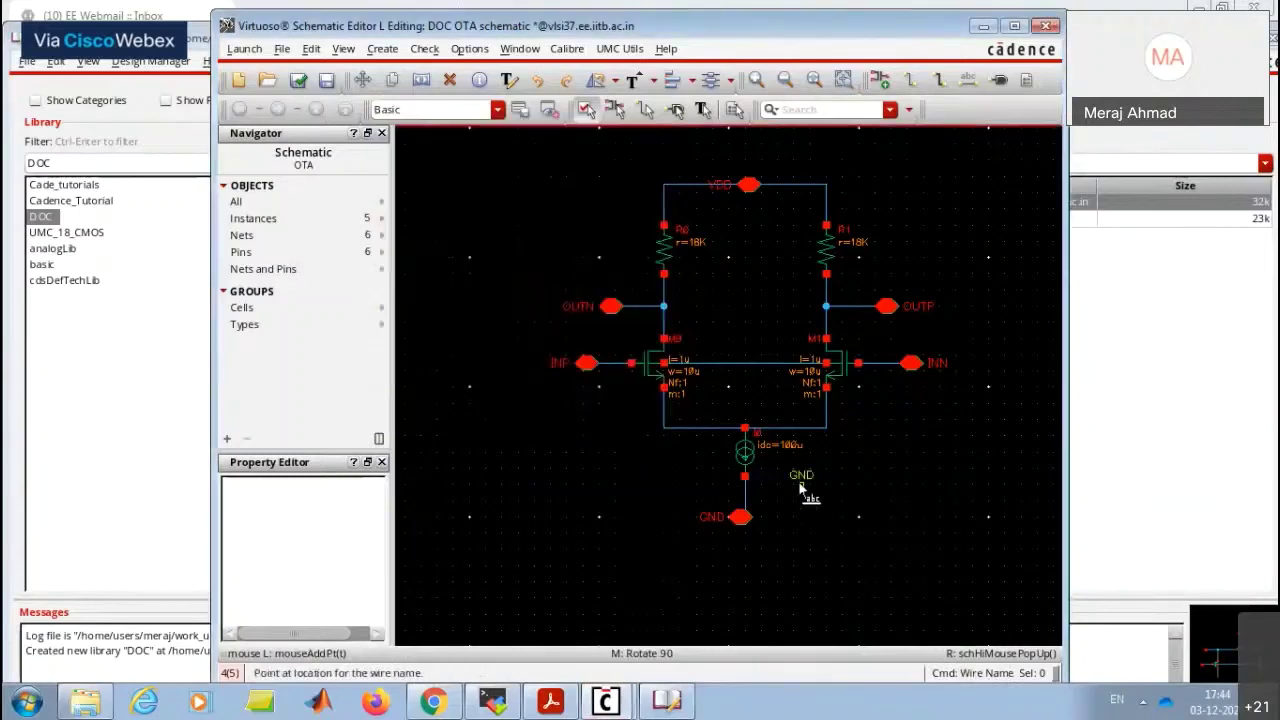
left_click(742, 372)
left_click(298, 80)
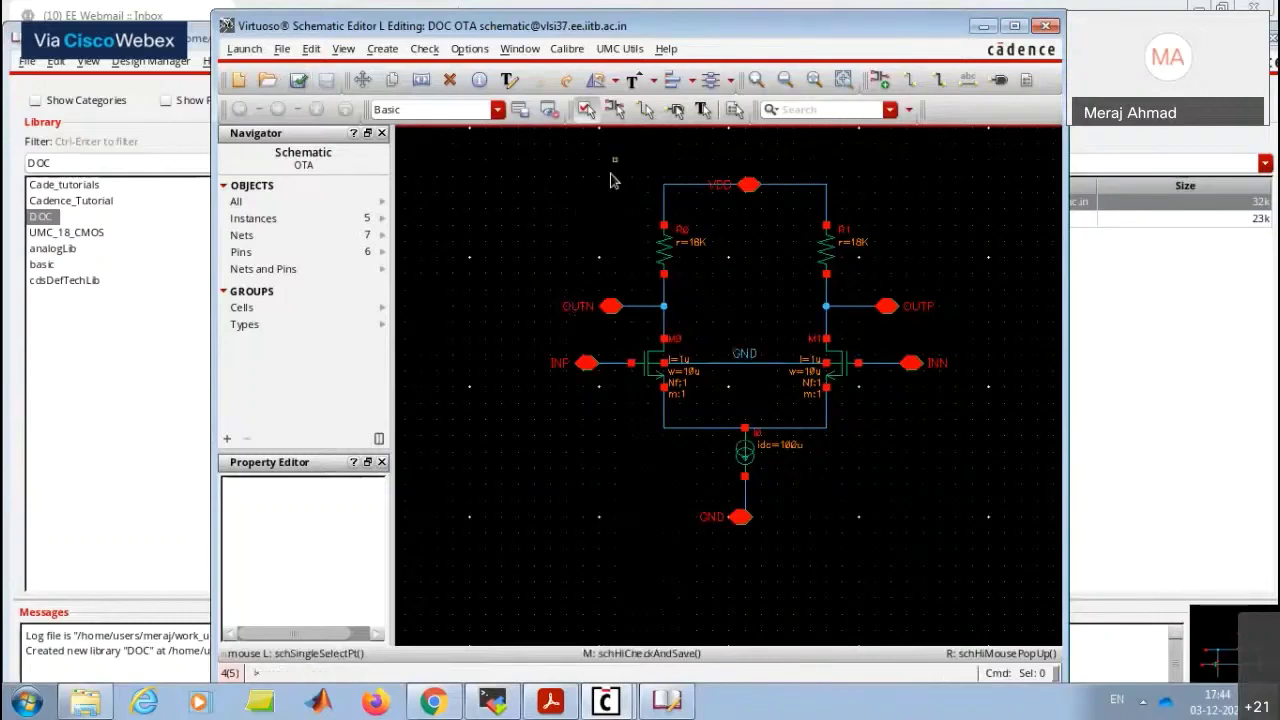
Start generating a symbol from the OTA schematic, with INP INN as left pins and OUTP OUTN as right pins.
left_click(382, 48)
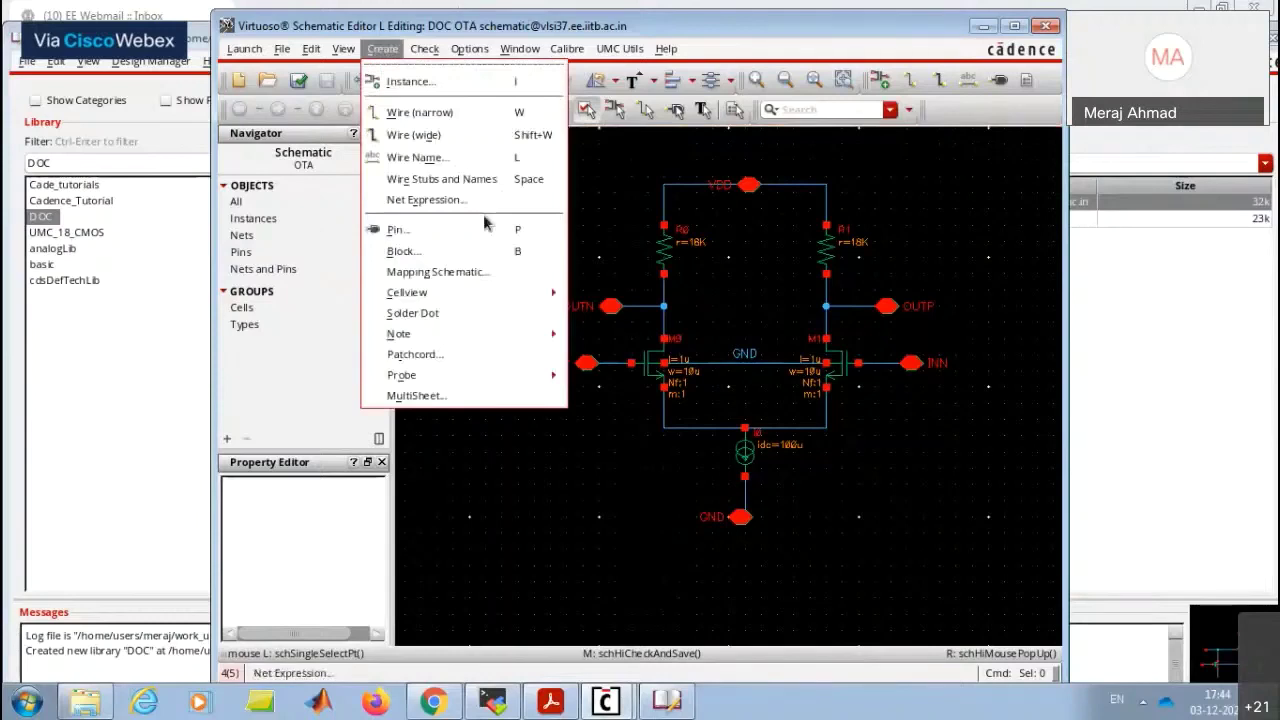
left_click(630, 308)
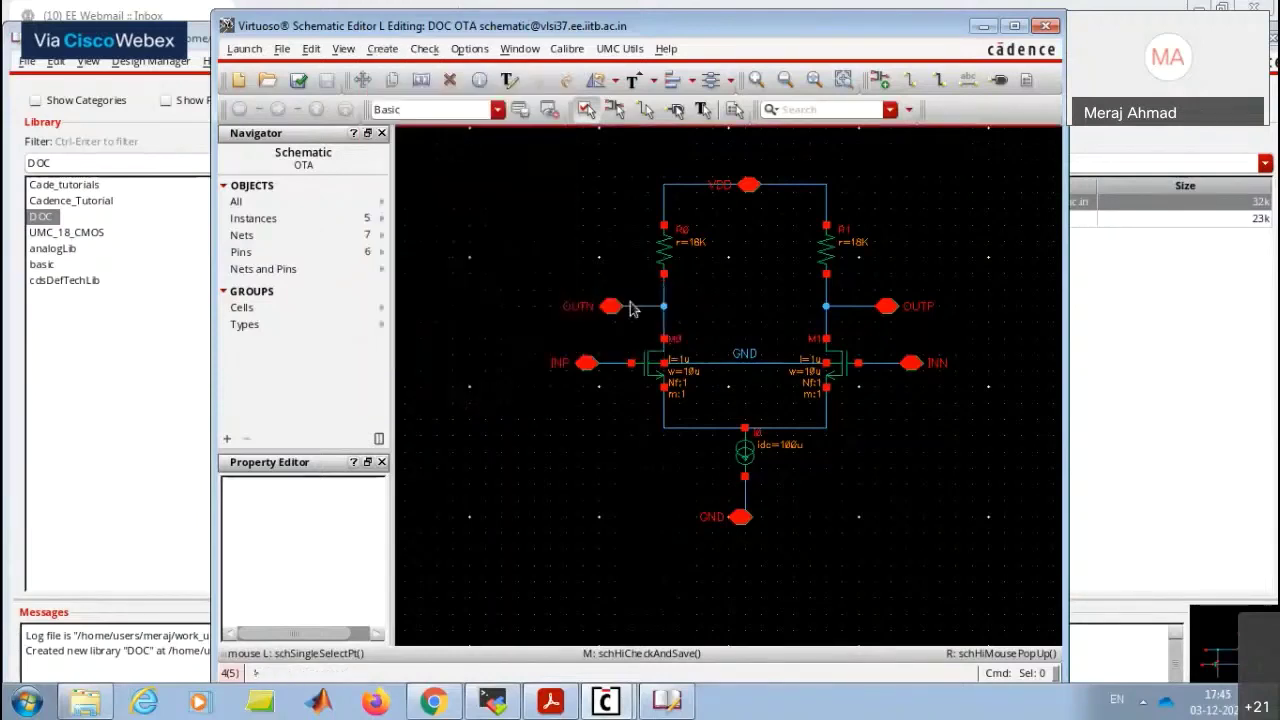
left_click(602, 417)
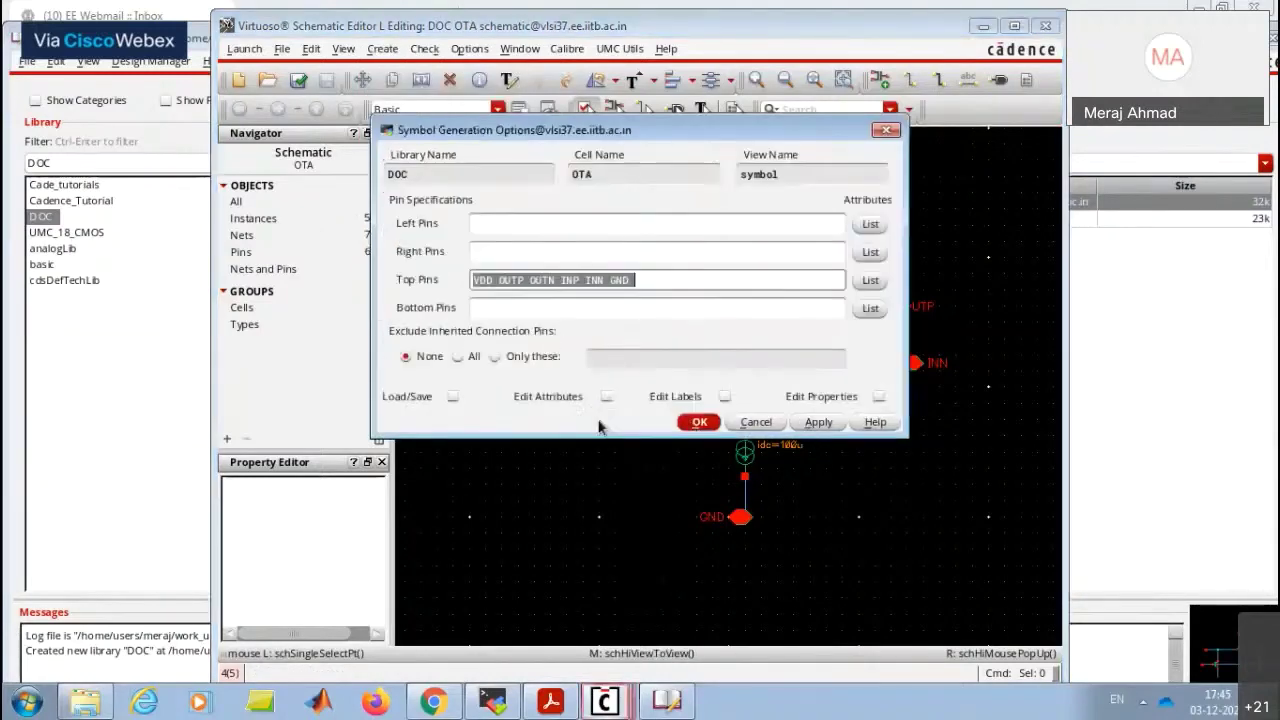
left_click(543, 280)
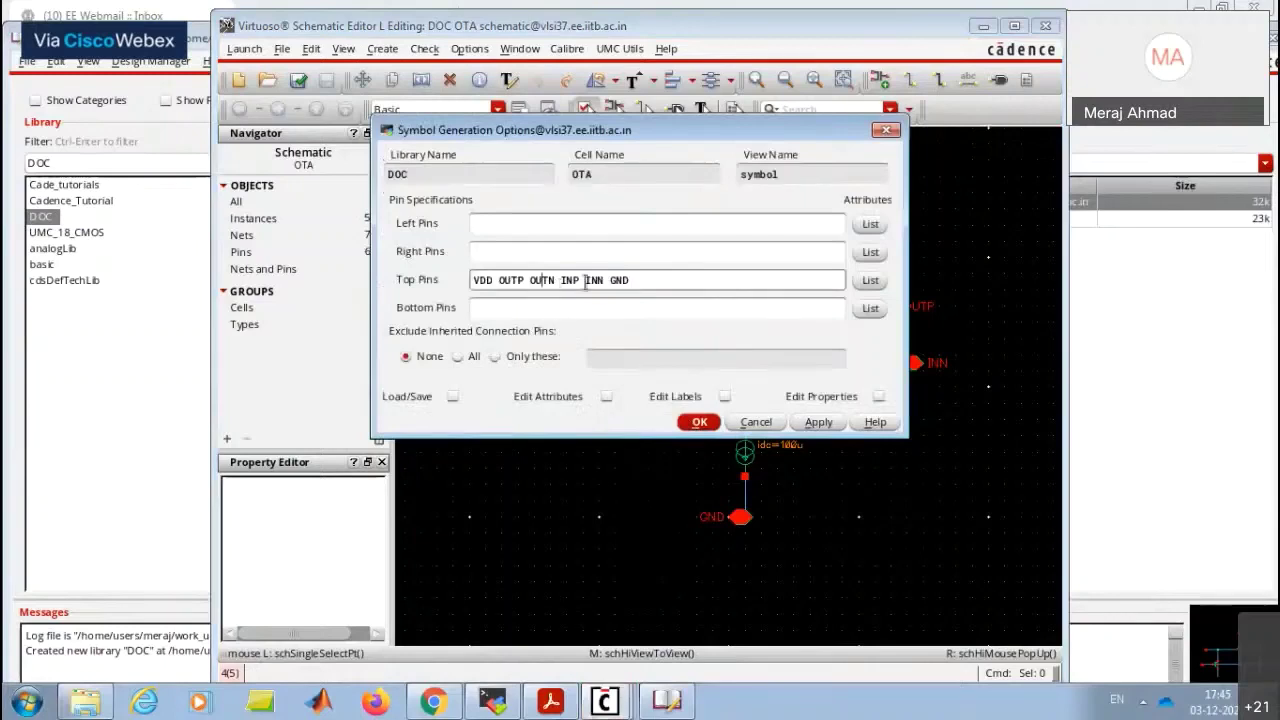
left_click_drag(606, 280, 560, 280)
middle_click(507, 222)
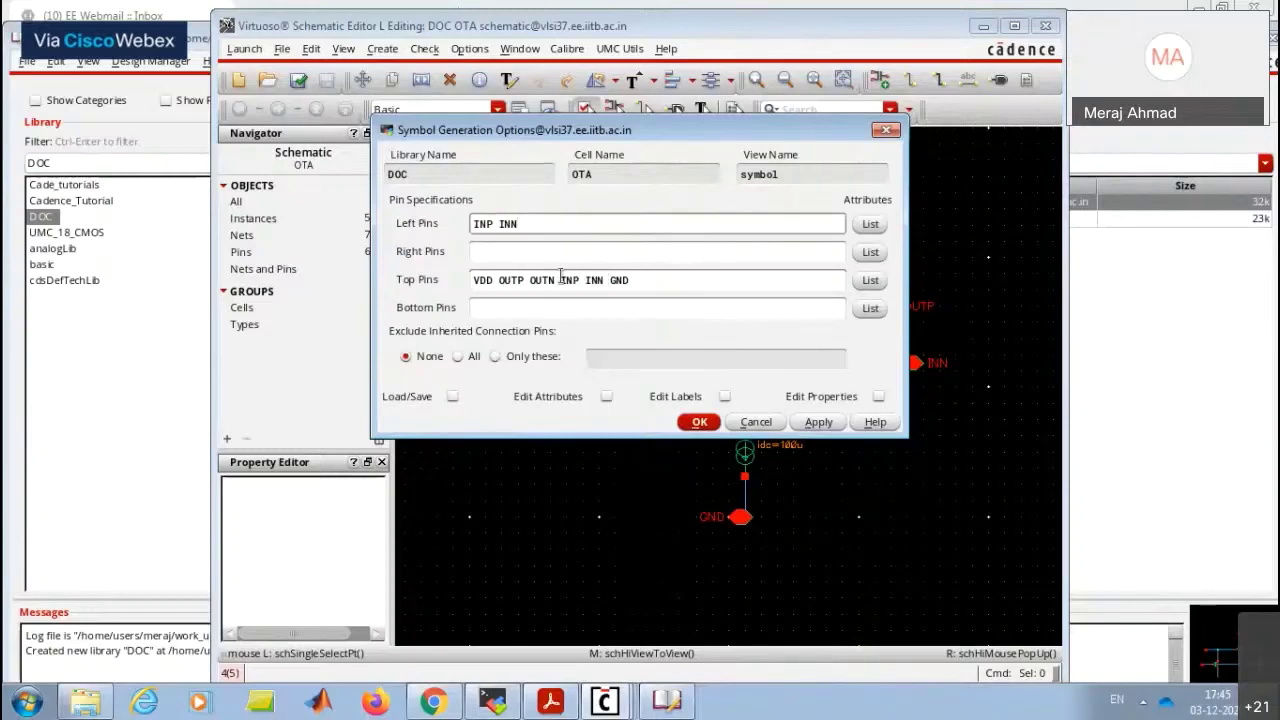
left_click_drag(557, 280, 500, 280)
left_click(530, 252)
middle_click(530, 252)
key("Home")
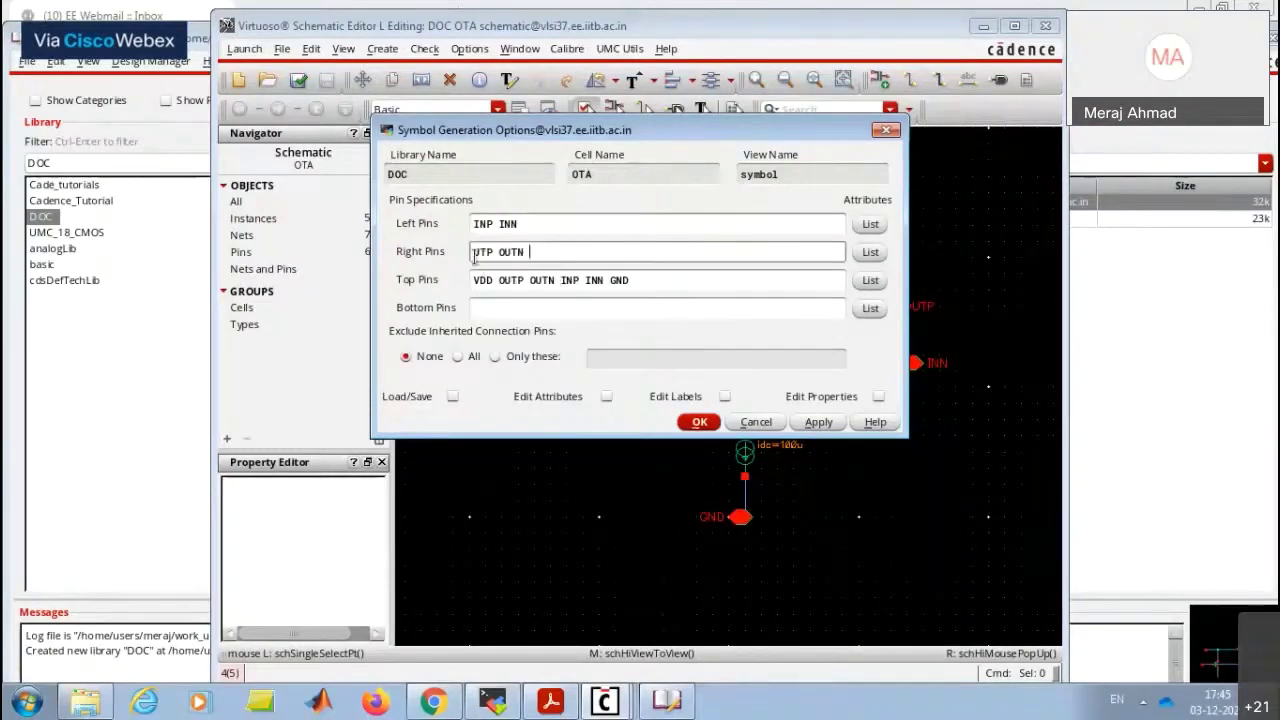
type("O")
Assign GND as the bottom pin, keep only VDD as the top pin, and generate the OTA symbol.
left_click_drag(603, 281, 482, 308)
key("BackSpace")
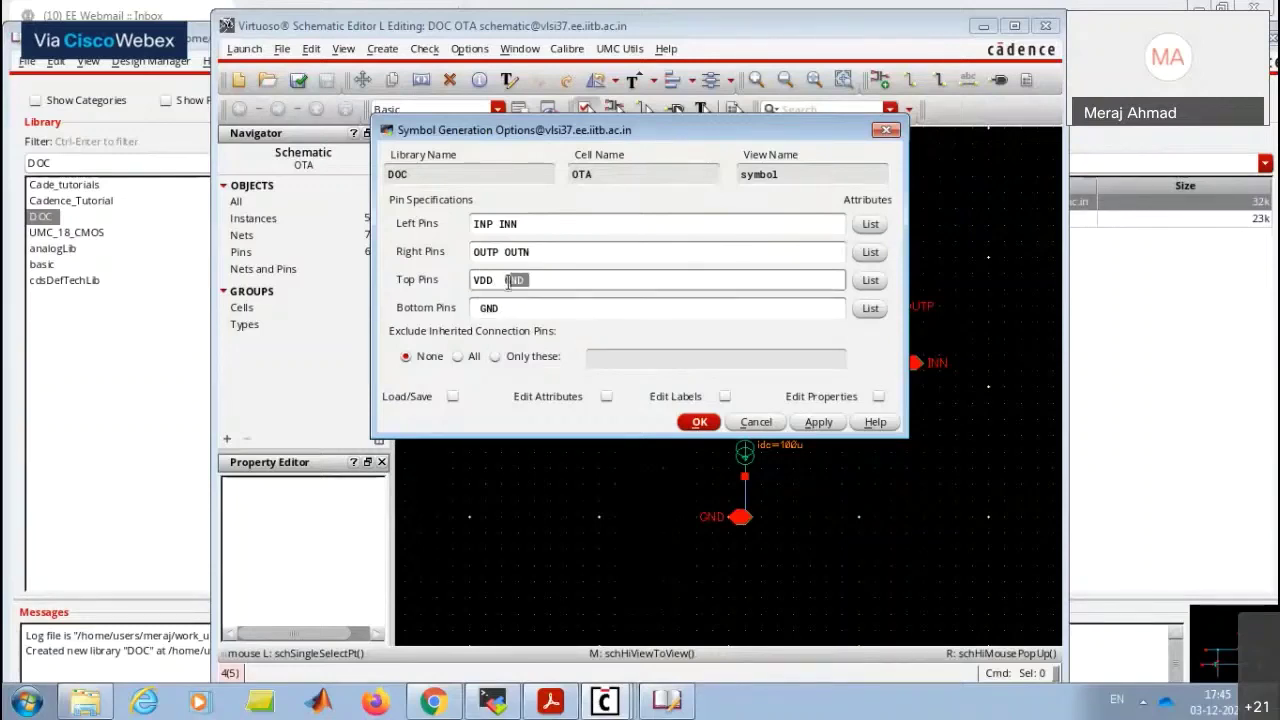
left_click(482, 310)
key("BackSpace")
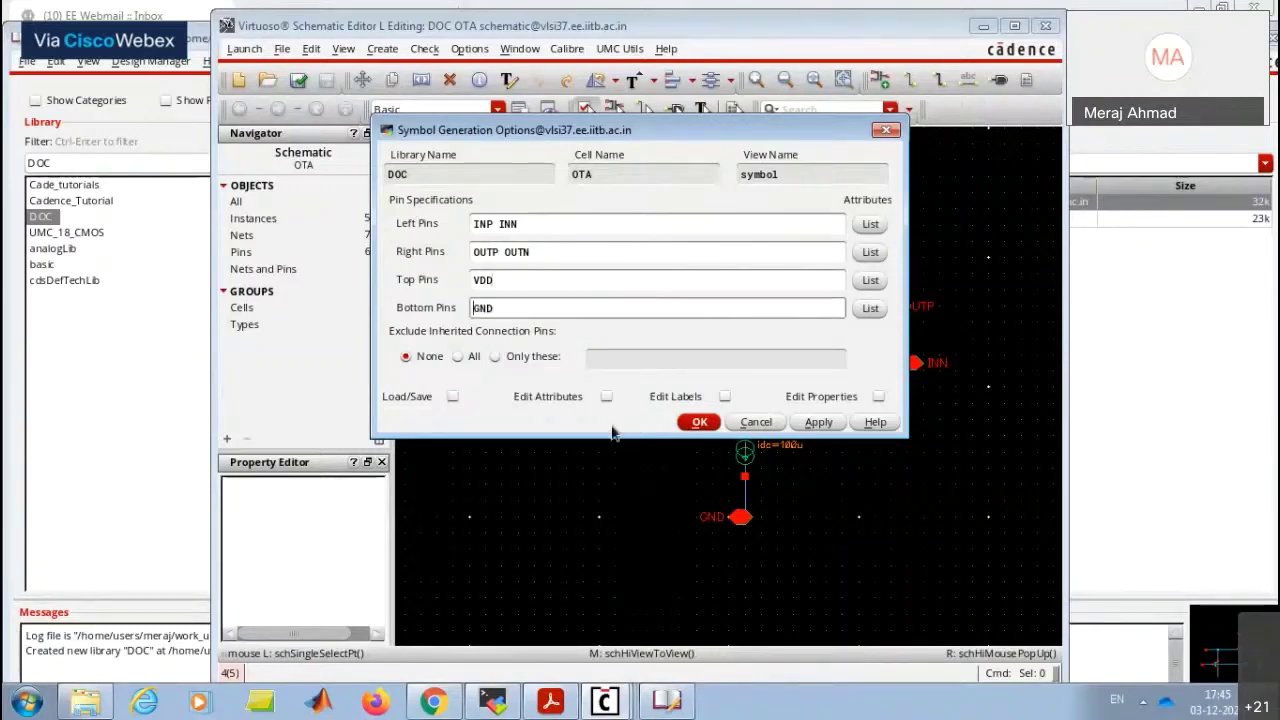
left_click(692, 423)
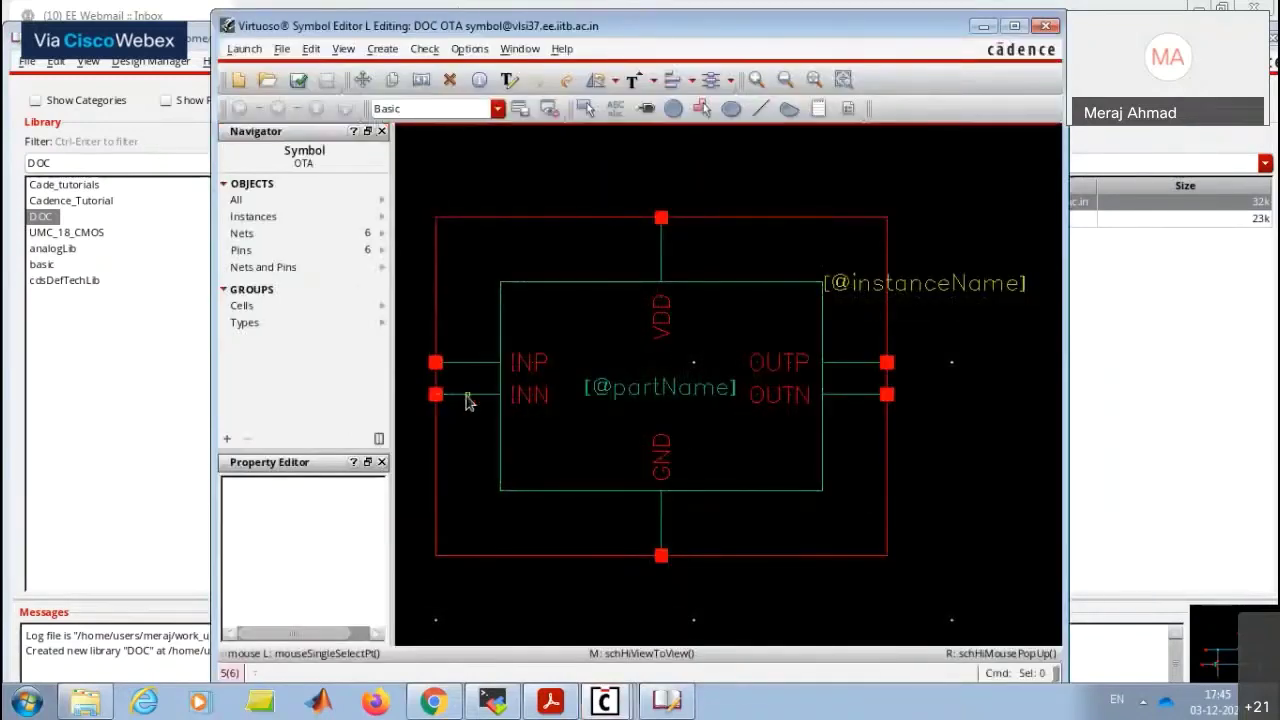
Move the symbol's INP and OUTP pins up and INN and OUTN down one grid step, then check, save and close it.
left_click_drag(466, 397, 466, 412)
left_click(466, 412)
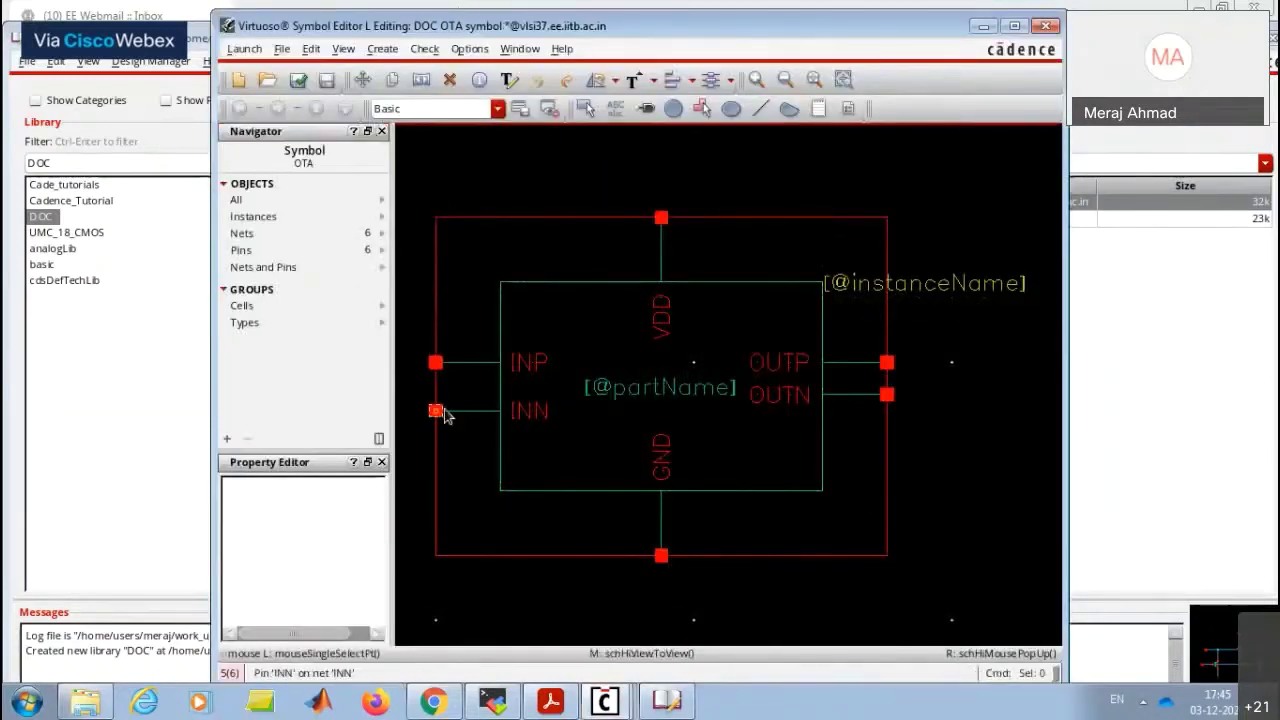
left_click_drag(470, 368, 434, 346)
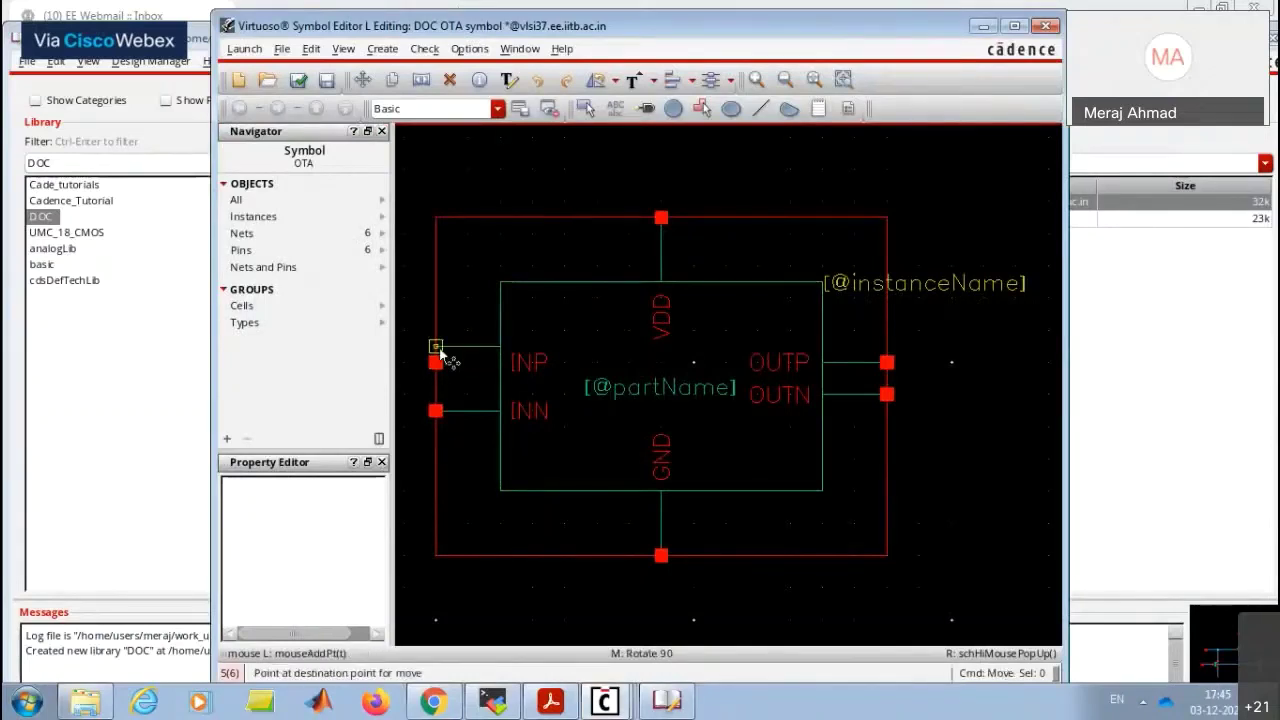
left_click_drag(903, 386, 887, 410)
left_click(887, 410)
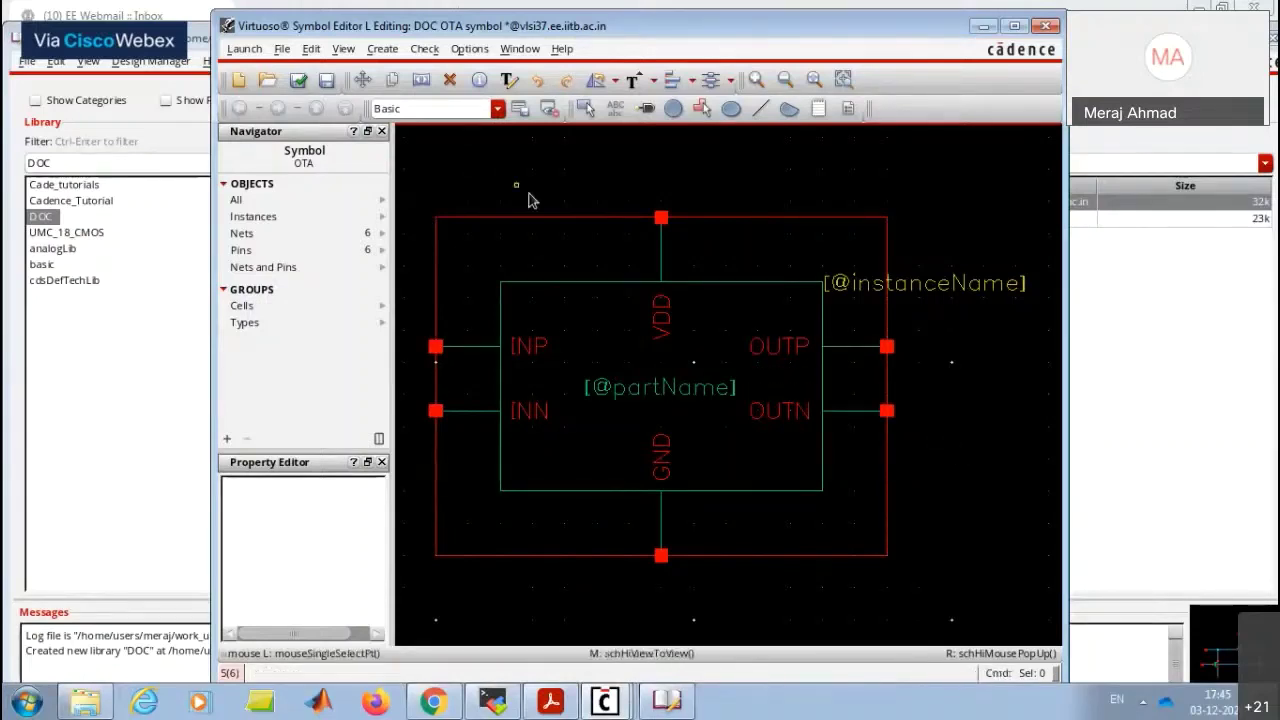
left_click(298, 80)
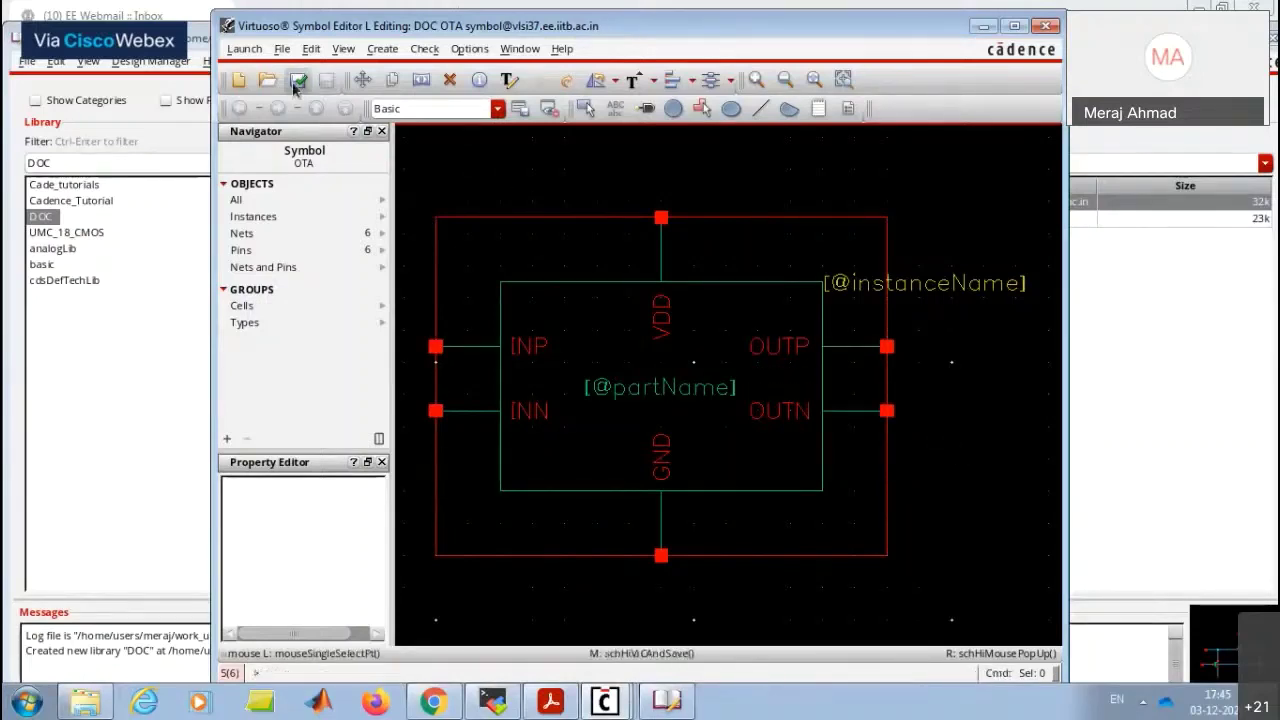
left_click(1047, 27)
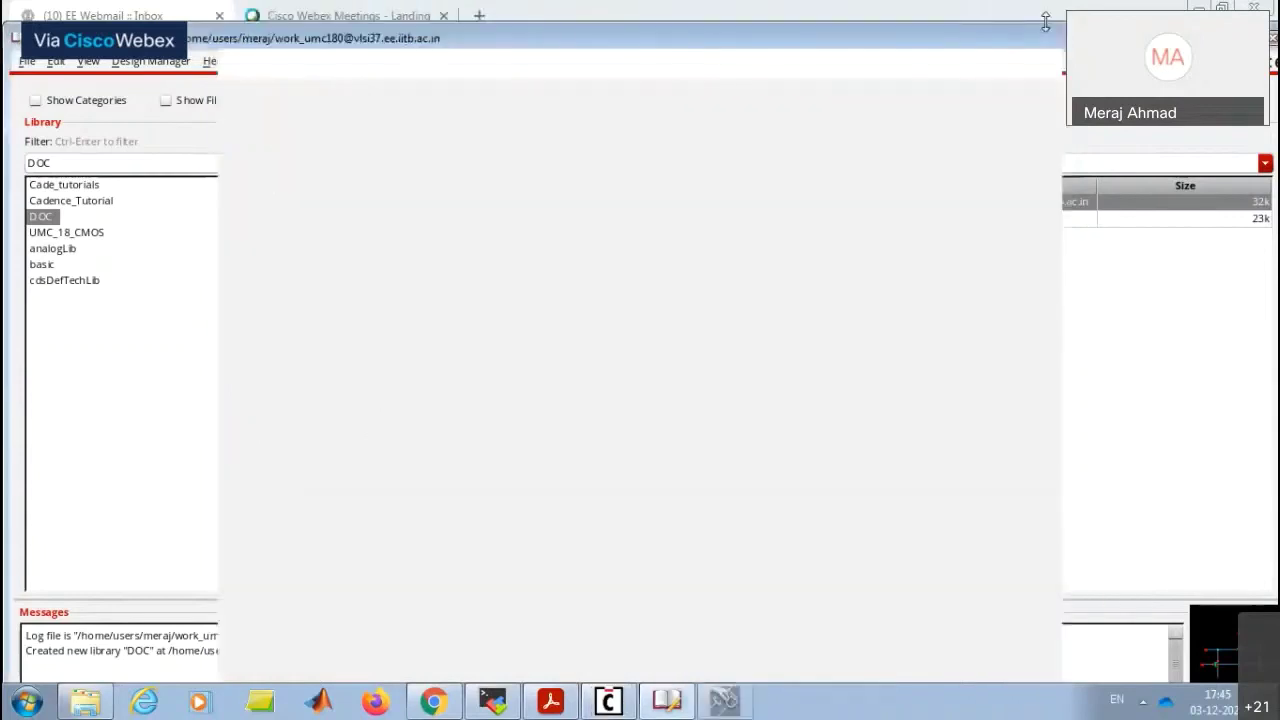
Create a new schematic cell view named Chopping in the DOC library.
left_click(27, 61)
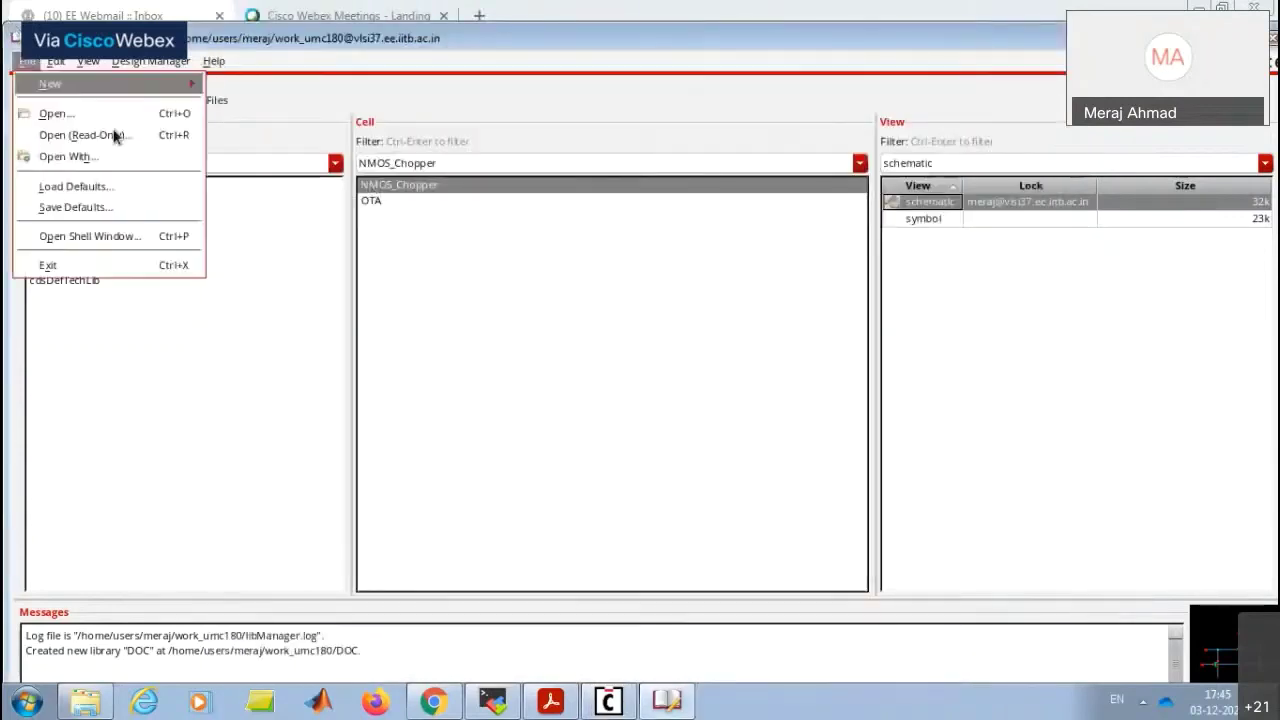
mouse_move(100, 84)
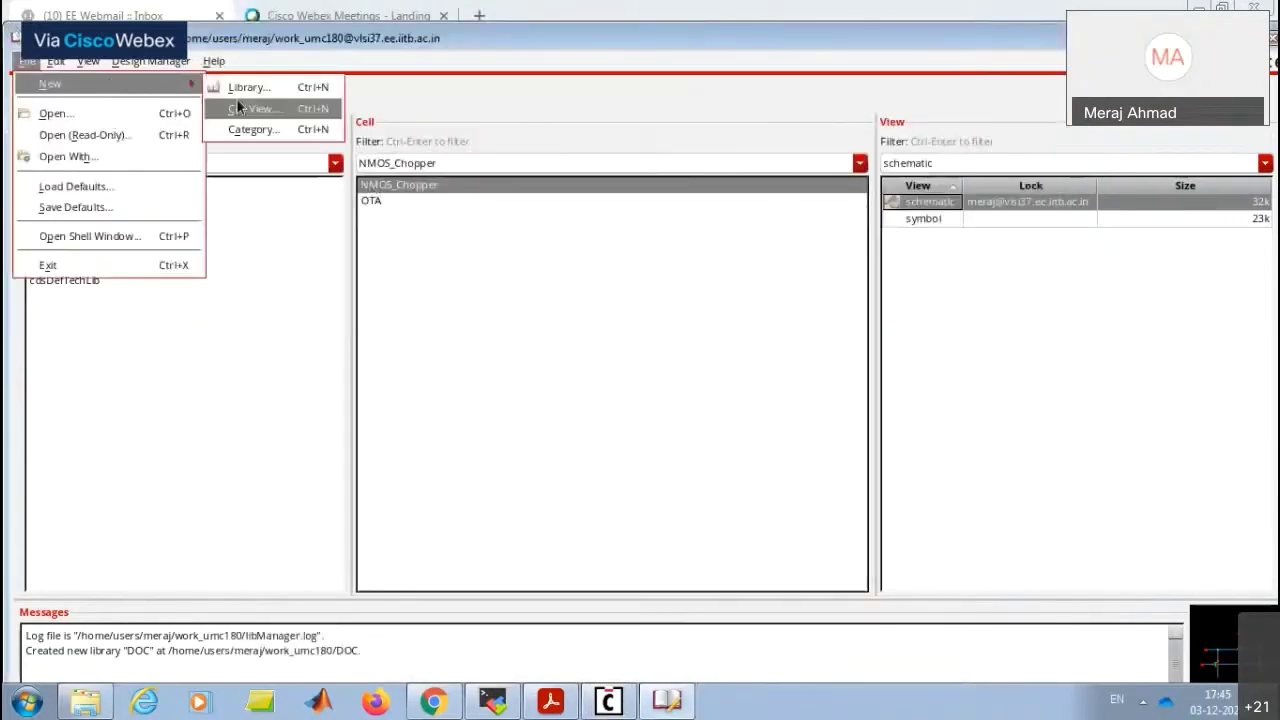
left_click(238, 107)
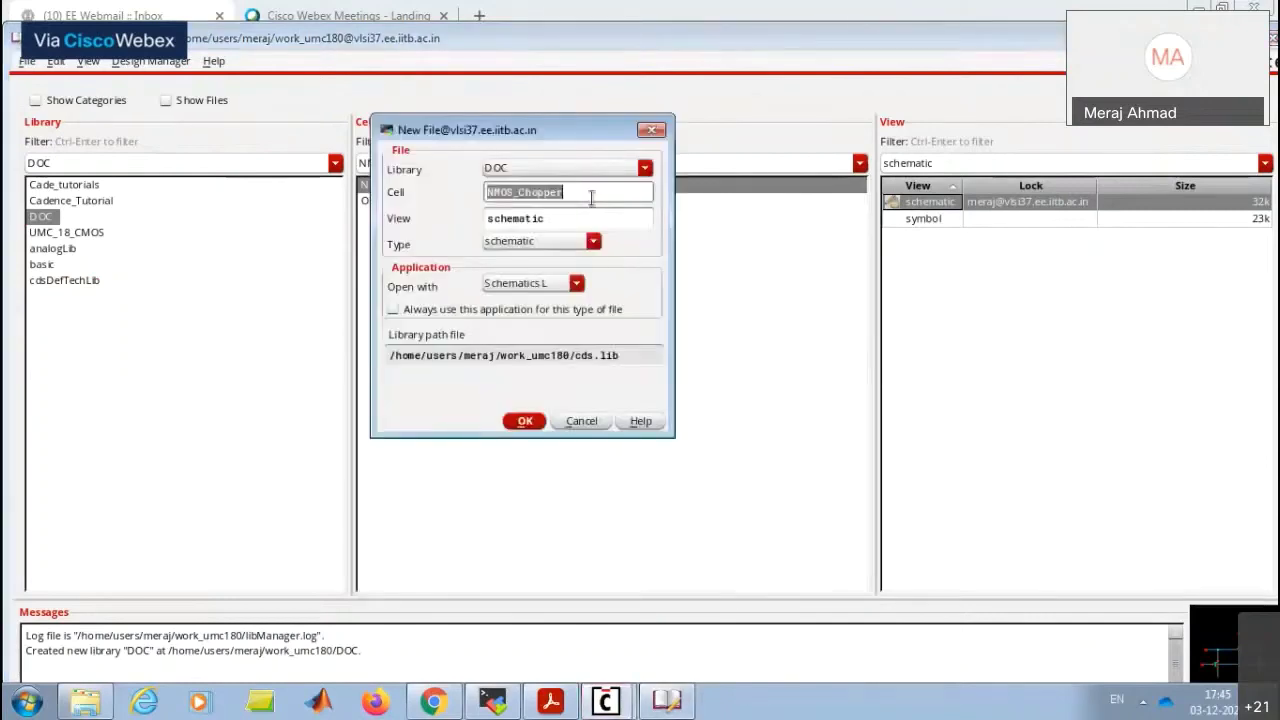
type("Choppu")
key("BackSpace")
type("ing")
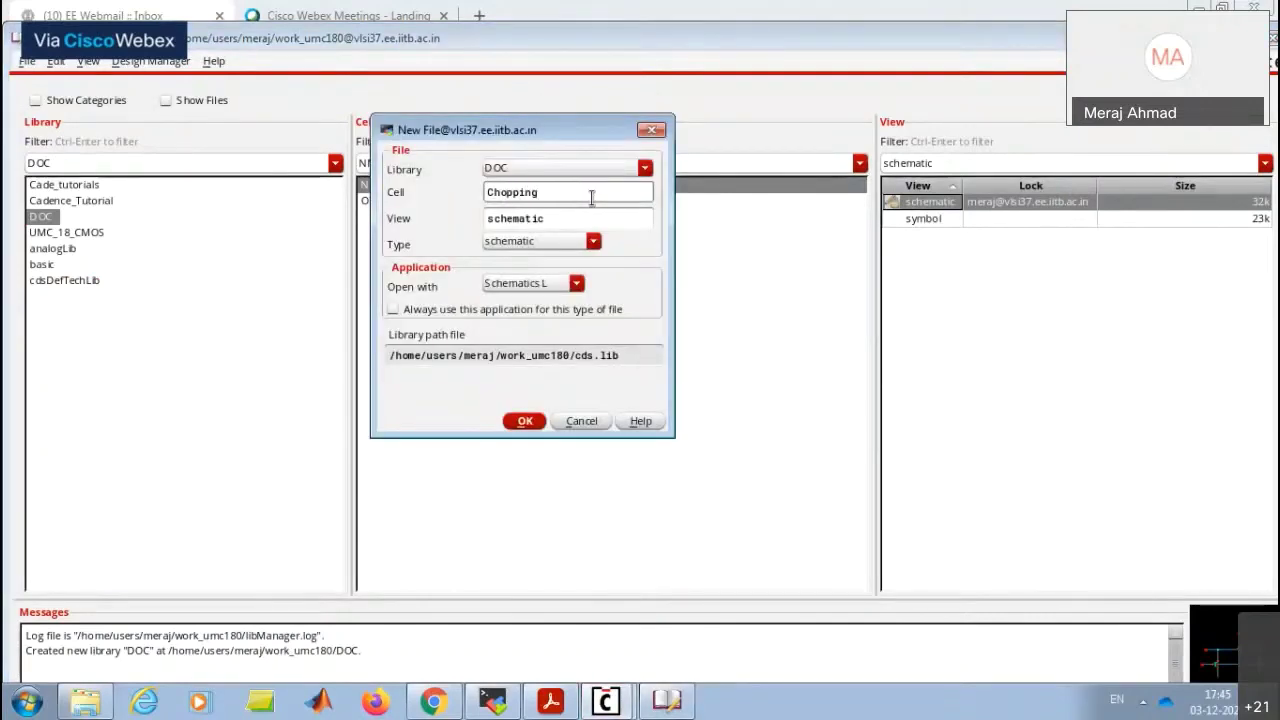
key("Return")
Place an NMOS_Chopper symbol from the DOC library on the left side of the Chopping schematic.
key("i")
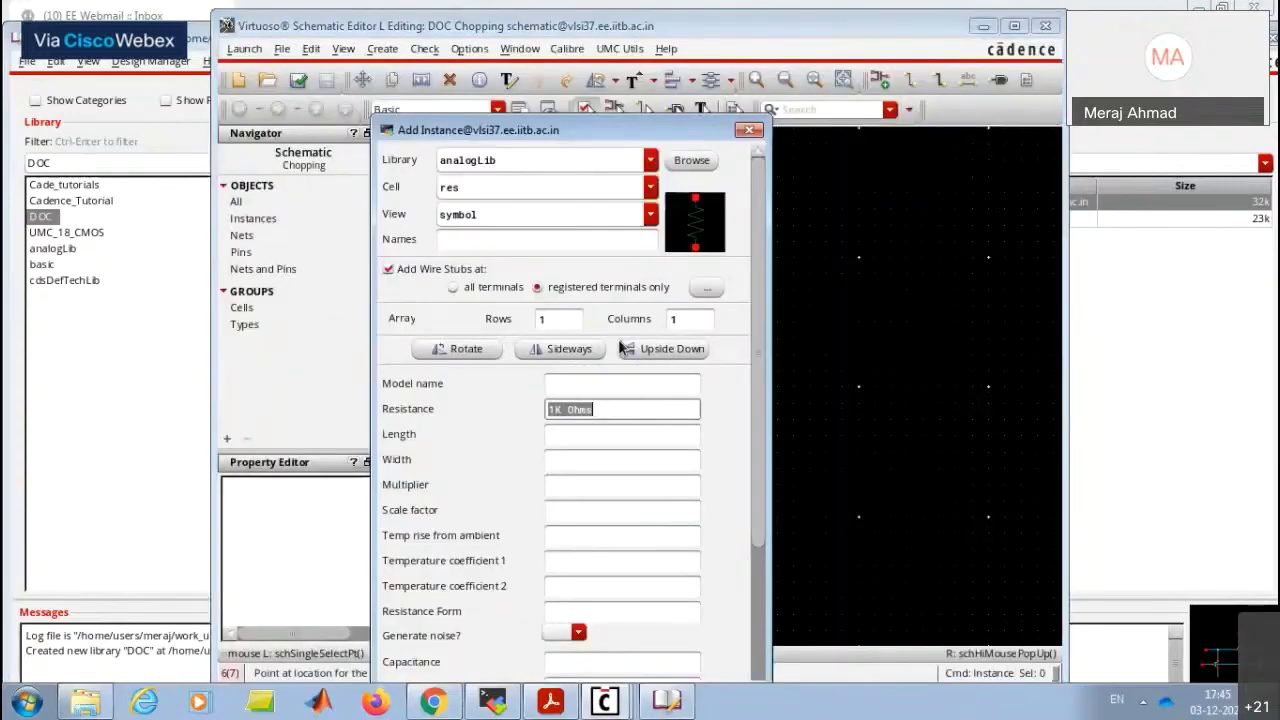
left_click(650, 160)
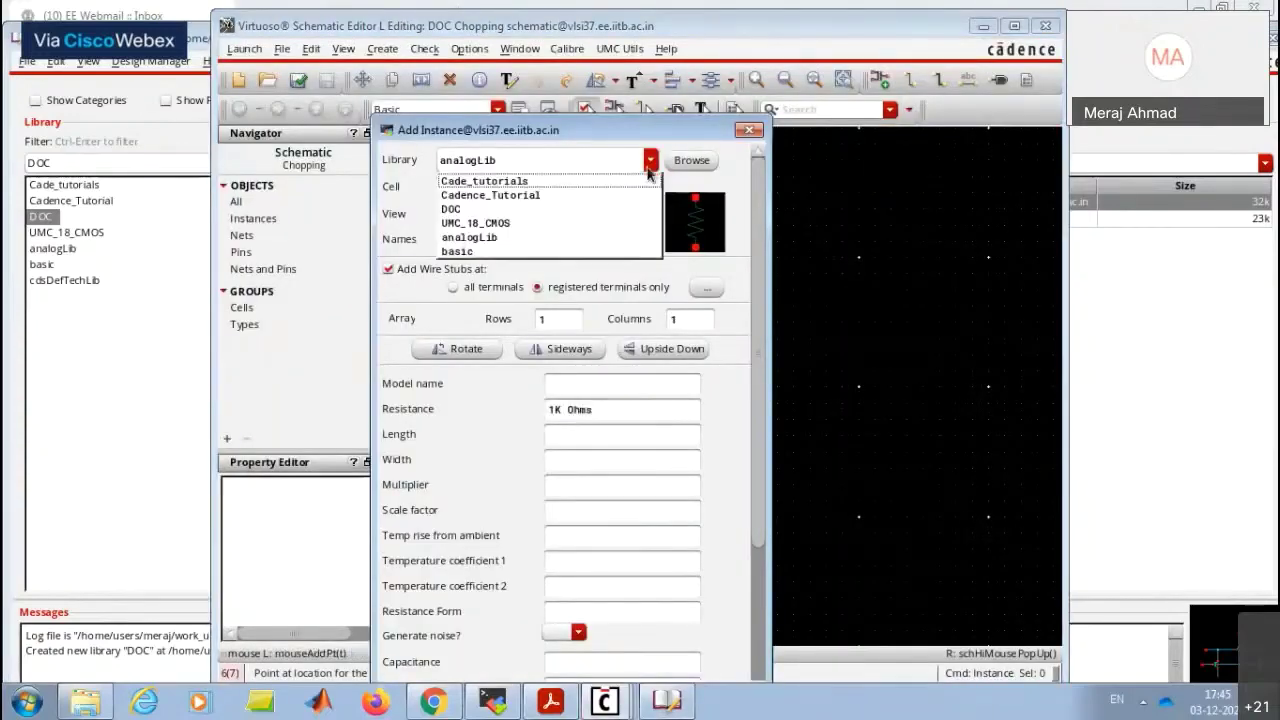
left_click(600, 209)
left_click(650, 188)
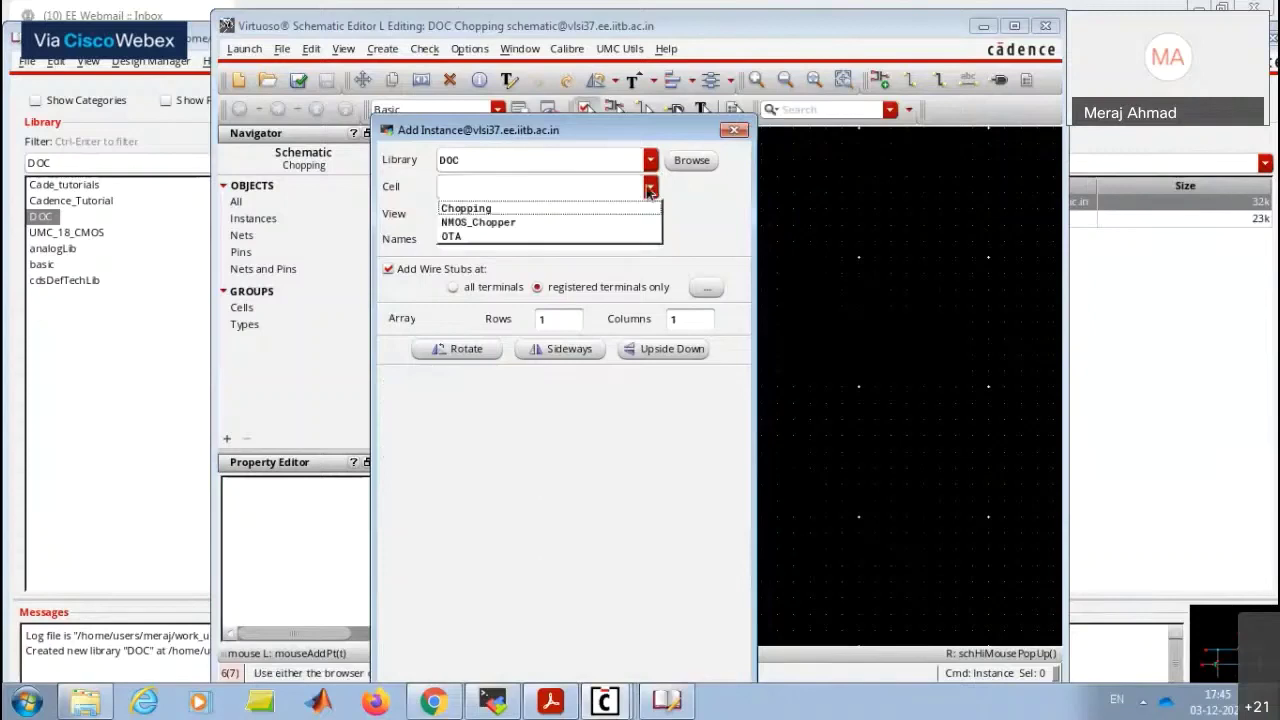
left_click(580, 223)
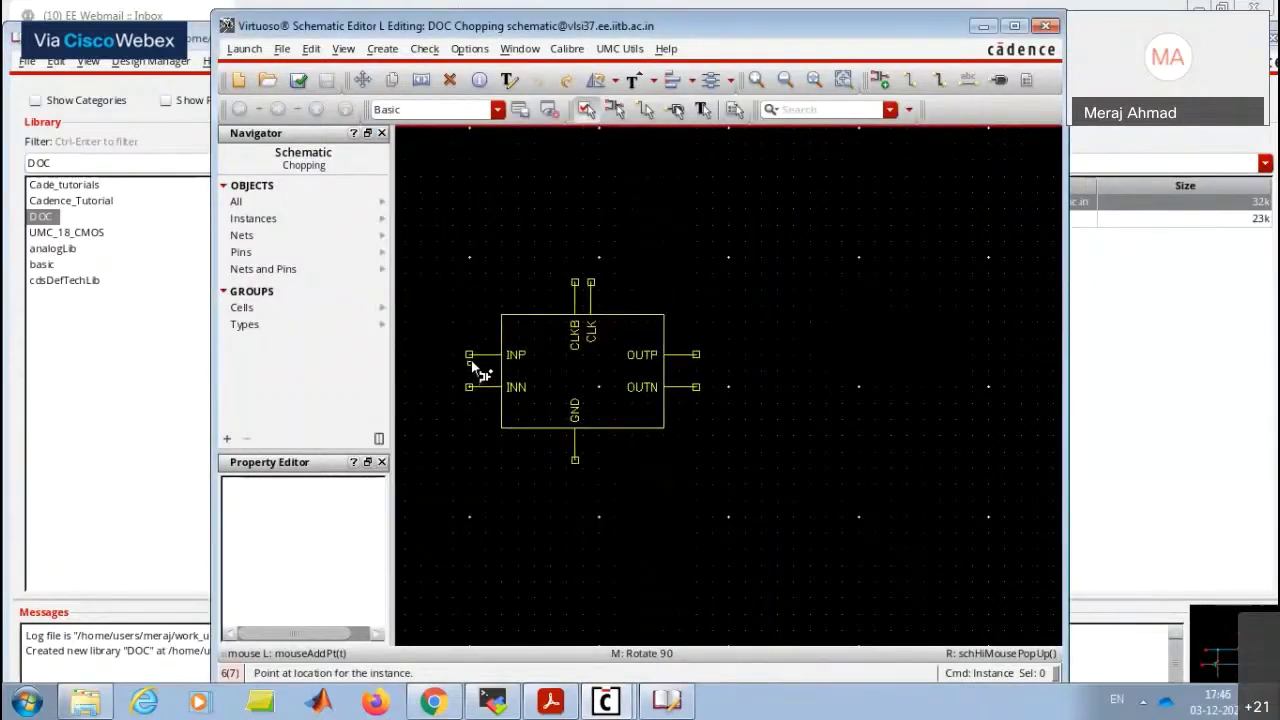
left_click(473, 366)
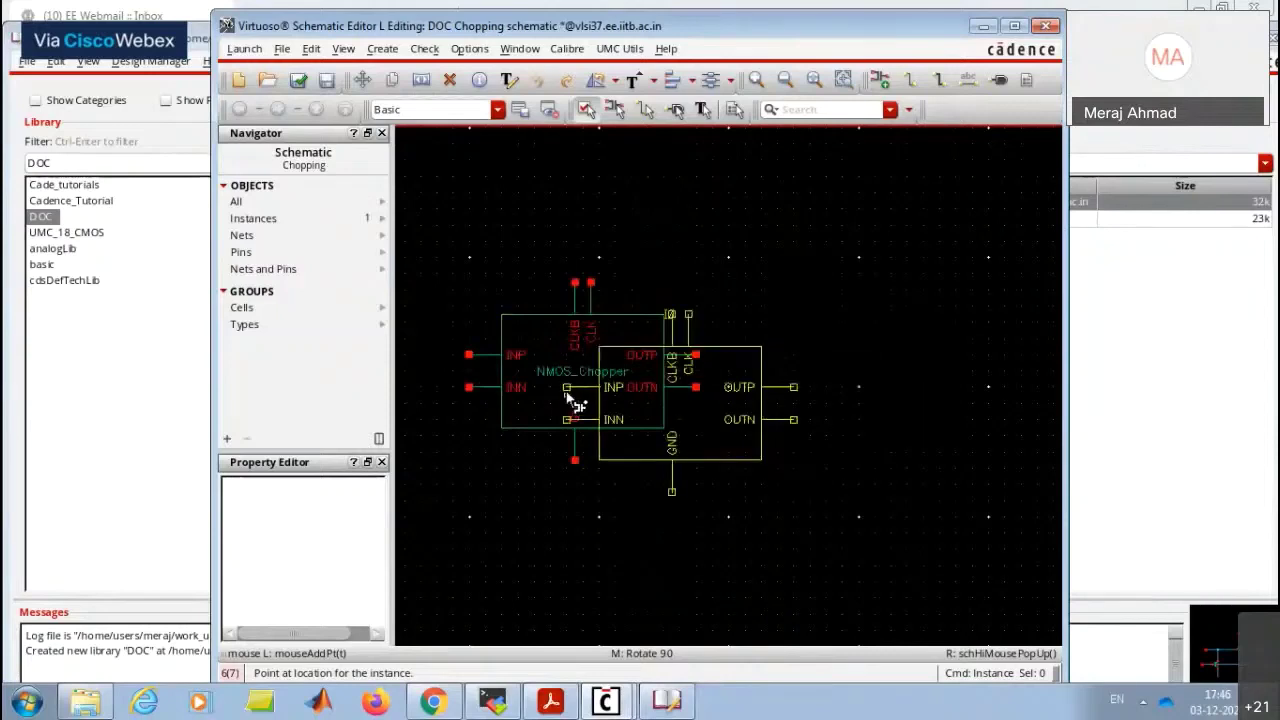
key("Escape")
Place an OTA symbol from the DOC library to the right of the chopper, with its inputs level with the chopper's outputs.
key("i")
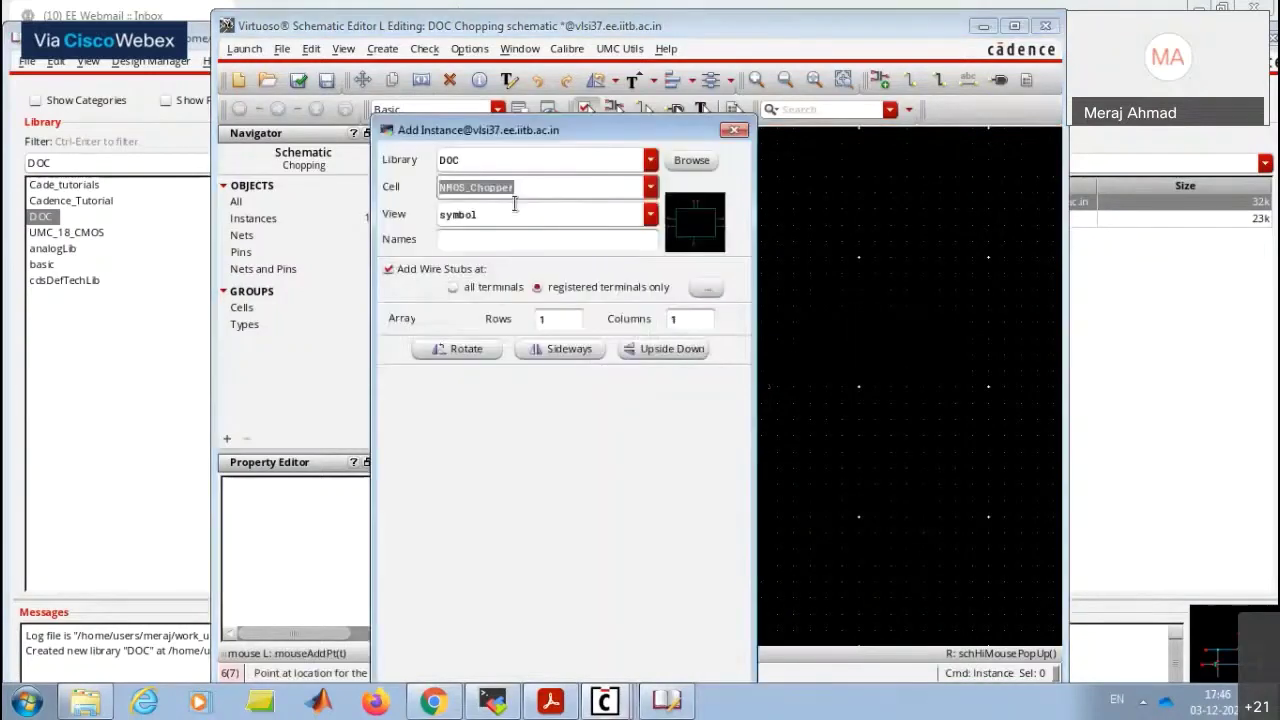
left_click(650, 187)
left_click(470, 238)
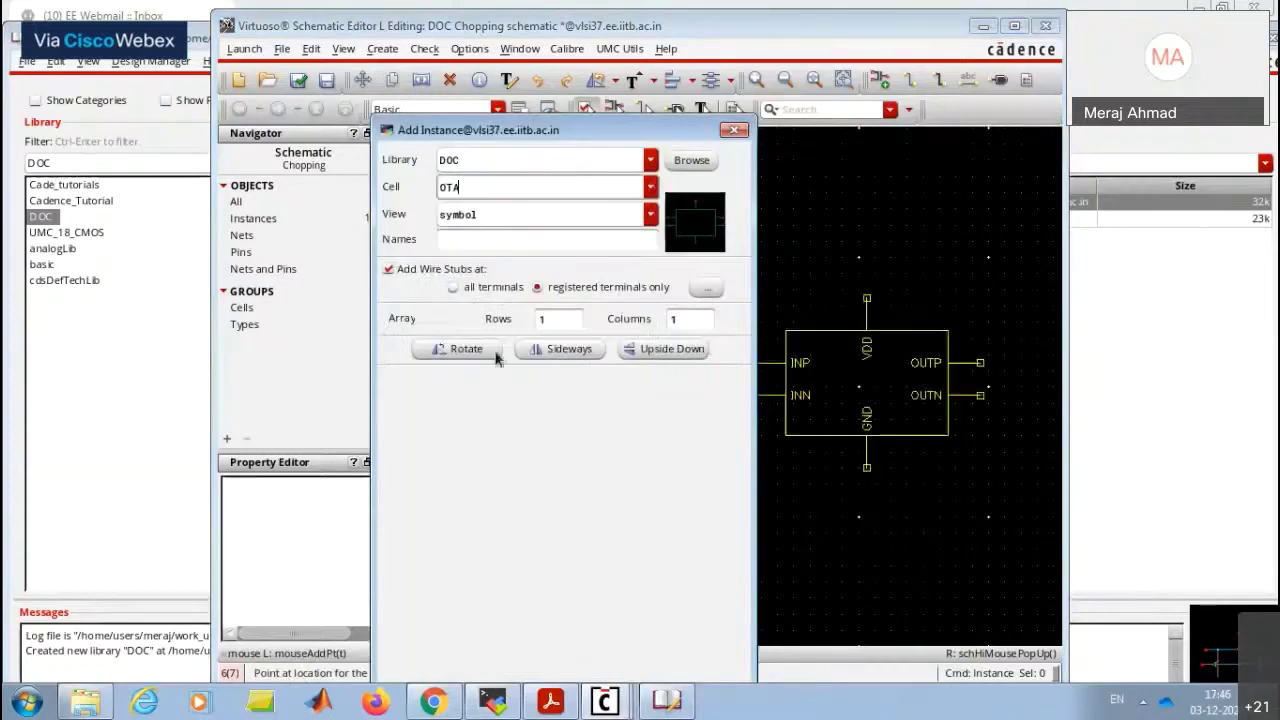
left_click(734, 132)
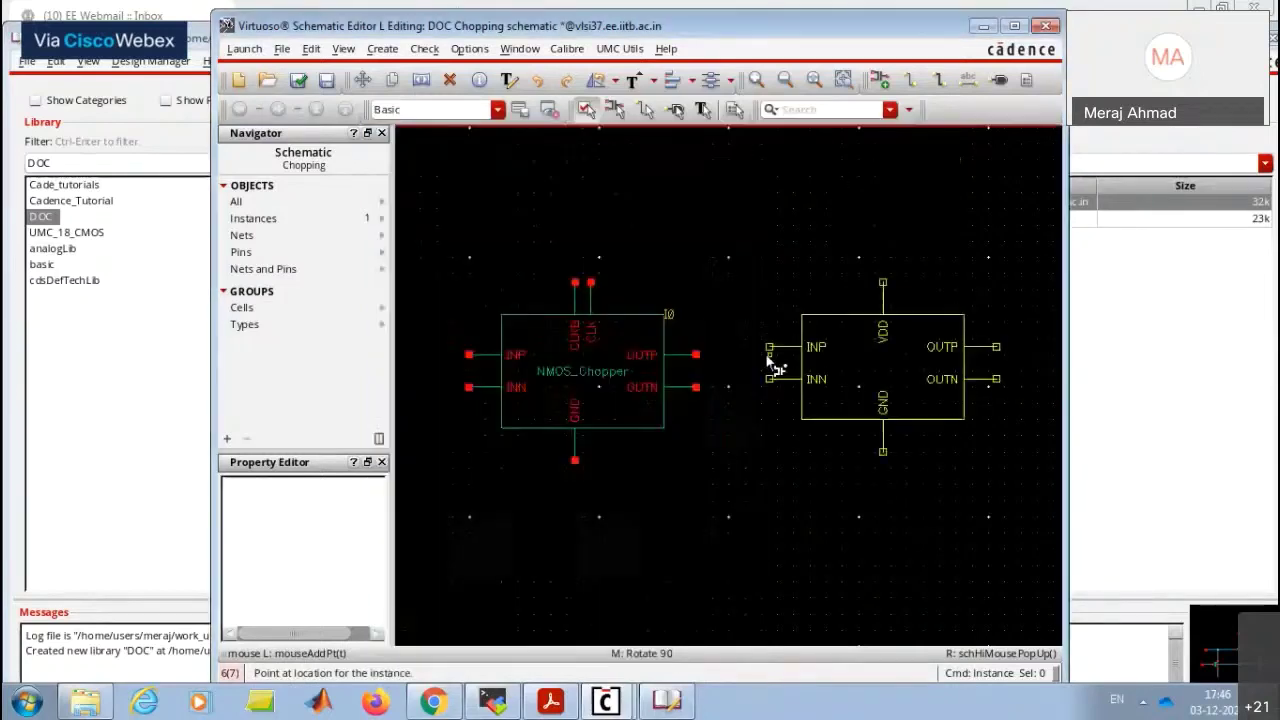
left_click(792, 360)
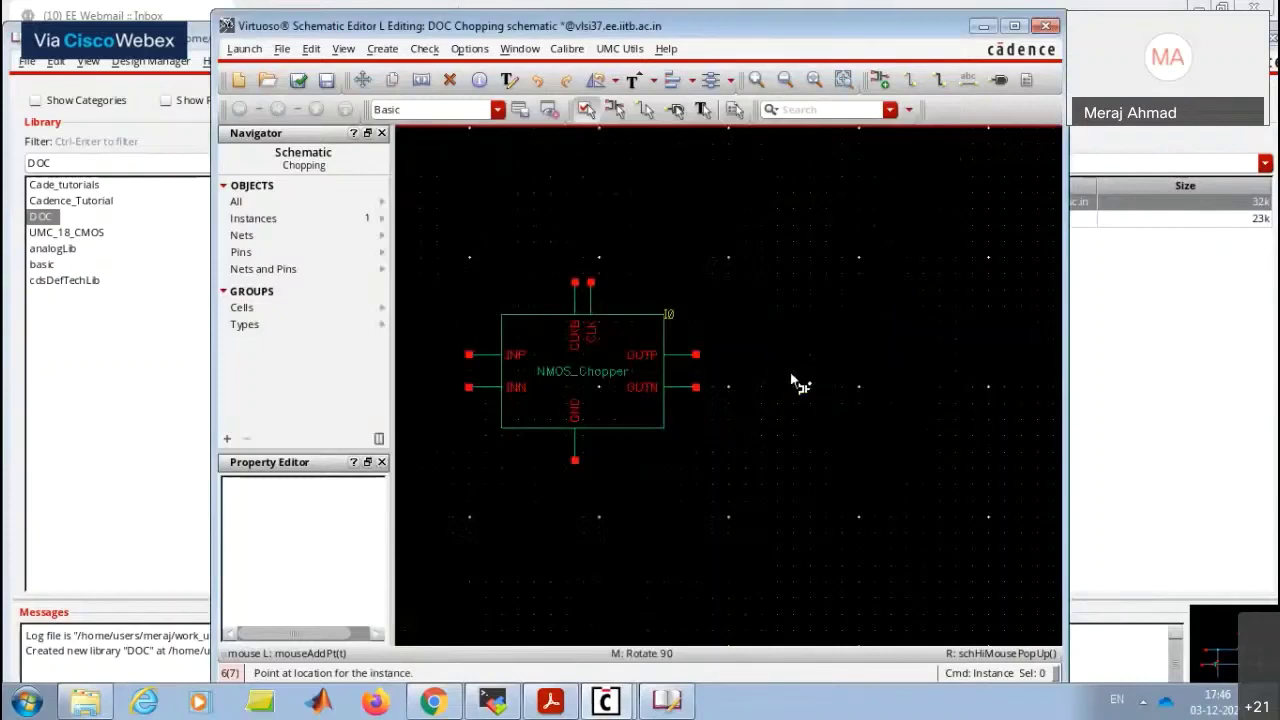
key("Escape")
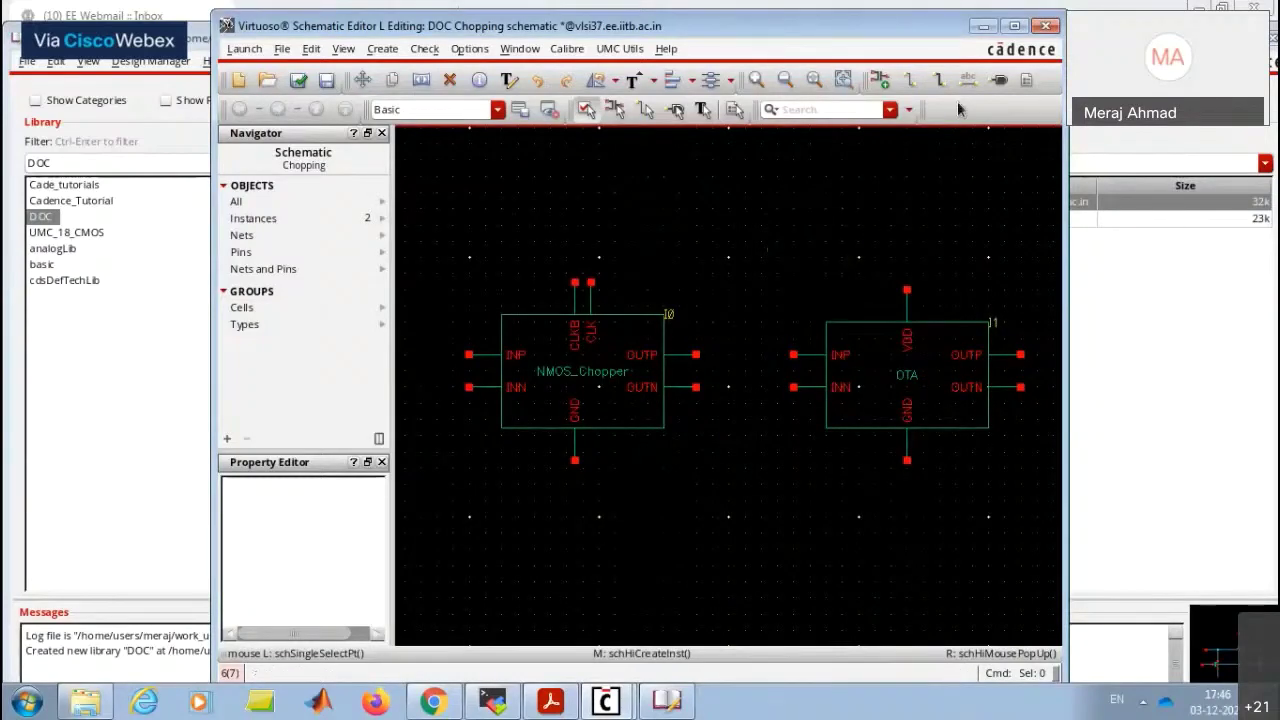
Maximize the schematic window and copy the NMOS_Chopper to the right of the OTA, aligned with its outputs.
left_click(1014, 27)
left_click(680, 360)
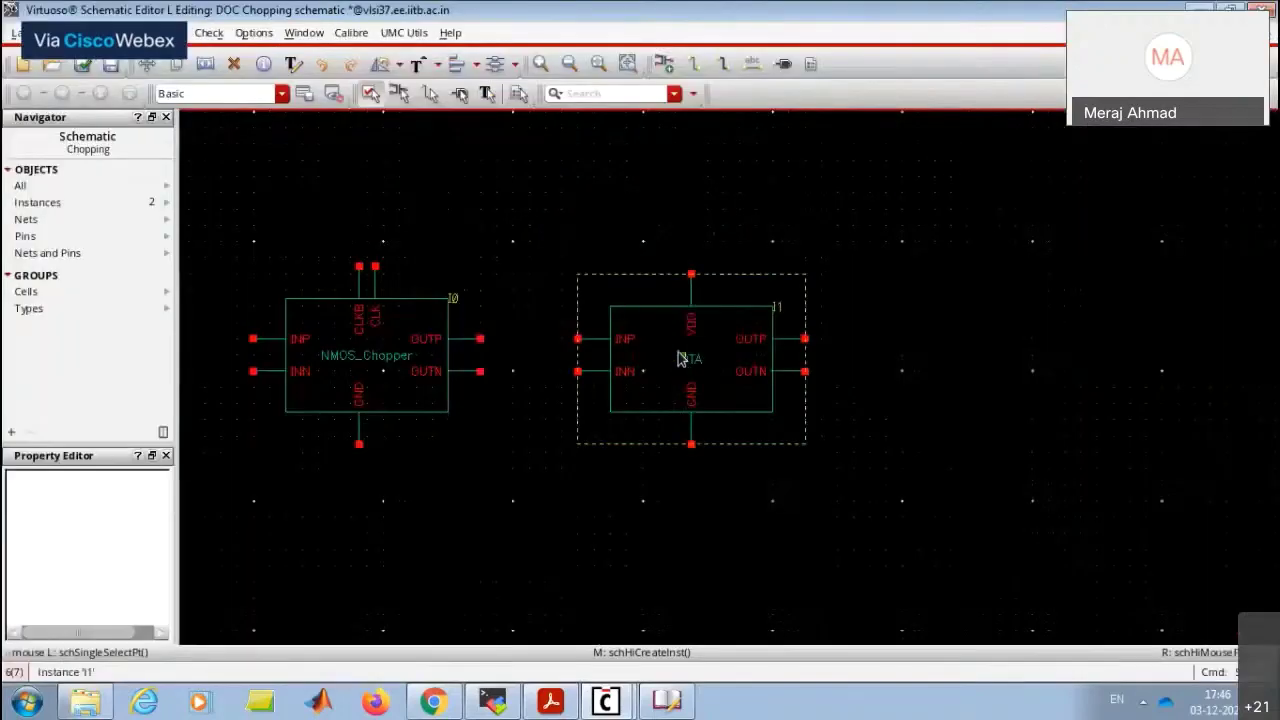
left_click(375, 370)
key("c")
left_click(375, 370)
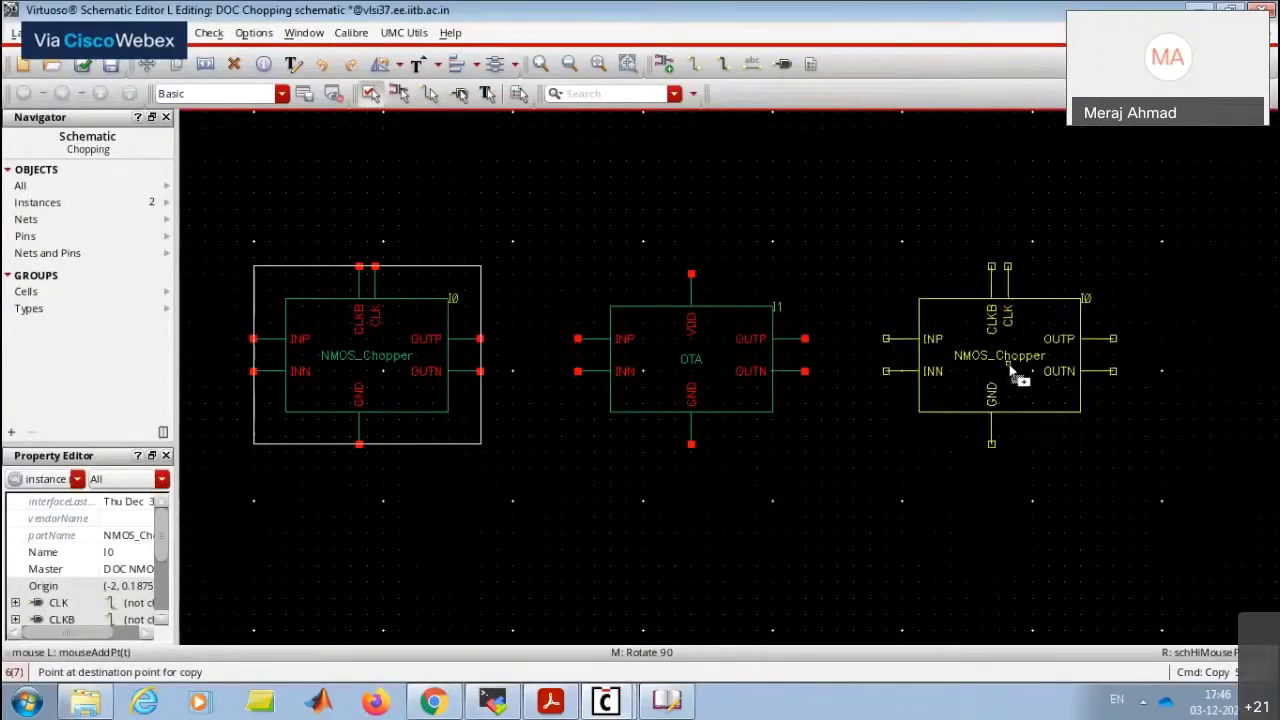
left_click(1020, 363)
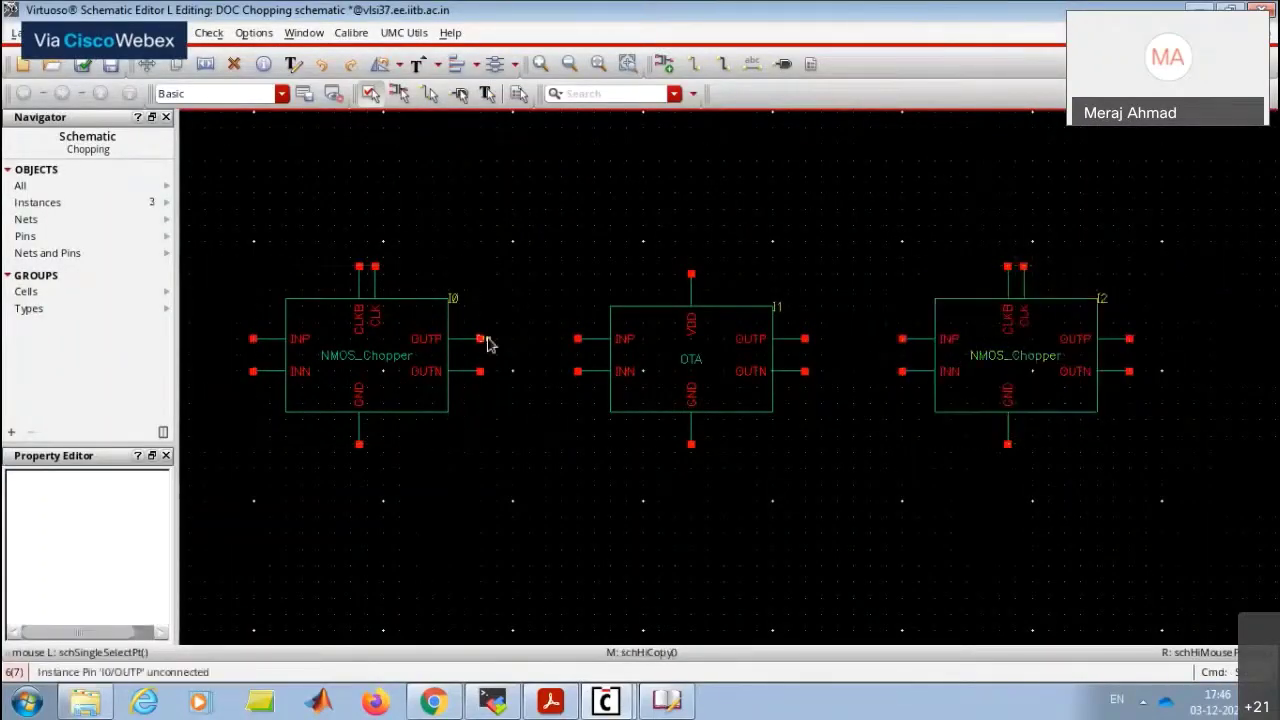
Wire OUTP to INP and OUTN to INN from the first chopper to the OTA and from the OTA to the second chopper.
key("w")
left_click(480, 339)
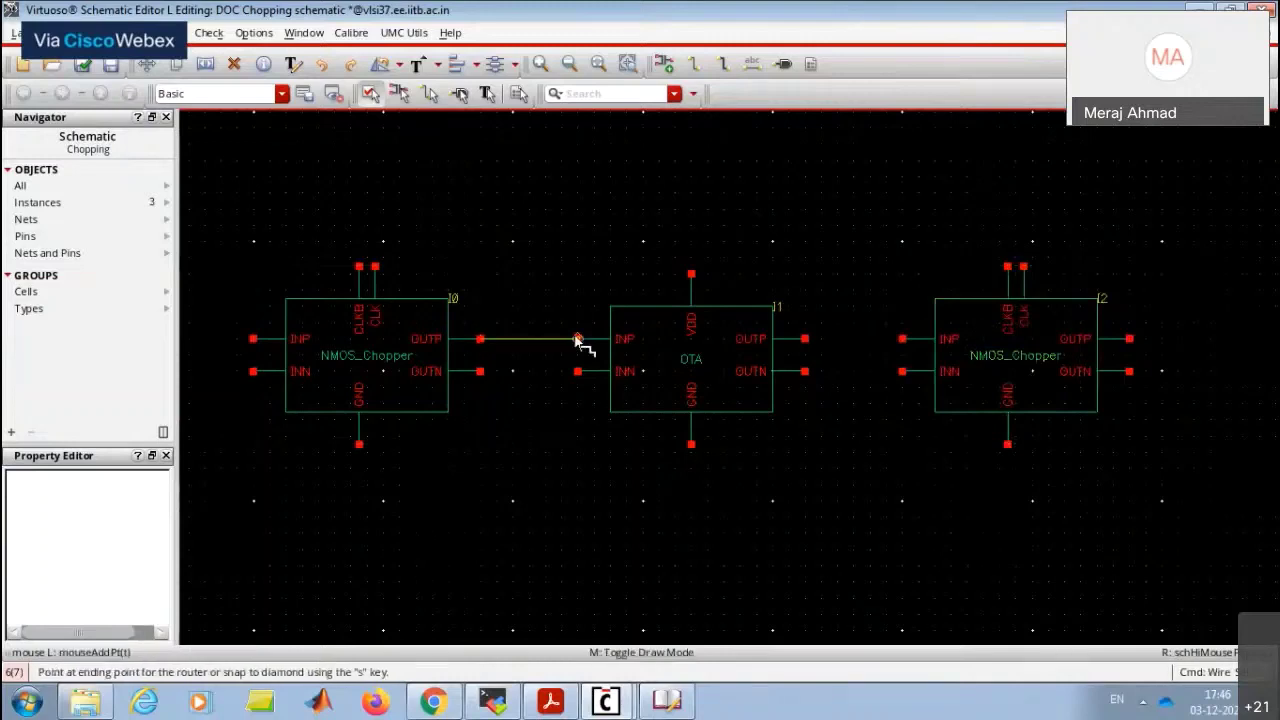
left_click(577, 339)
left_click(804, 339)
left_click(902, 339)
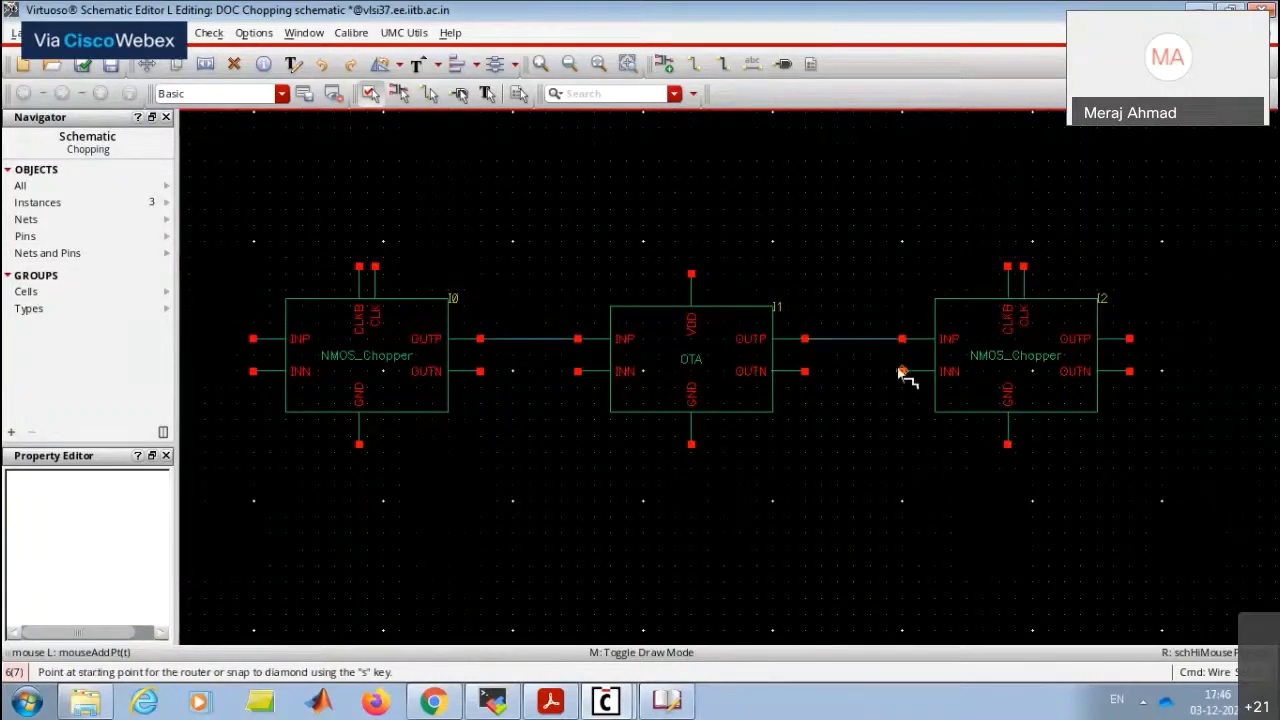
left_click(902, 371)
left_click(804, 371)
left_click(577, 371)
left_click(480, 371)
key("Escape")
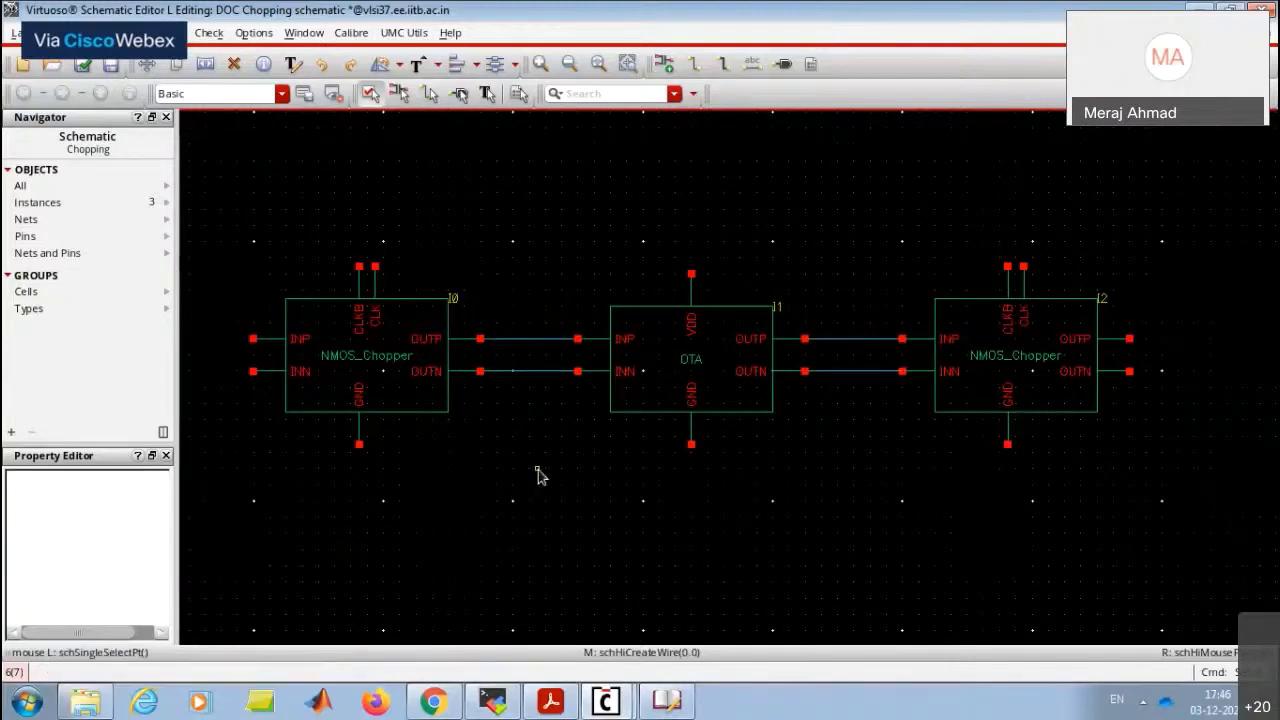
Wire the GND pins of both NMOS_Chopper blocks and the OTA together with a common line below the blocks.
key("w")
left_click(359, 445)
left_click(1008, 445)
left_click(691, 445)
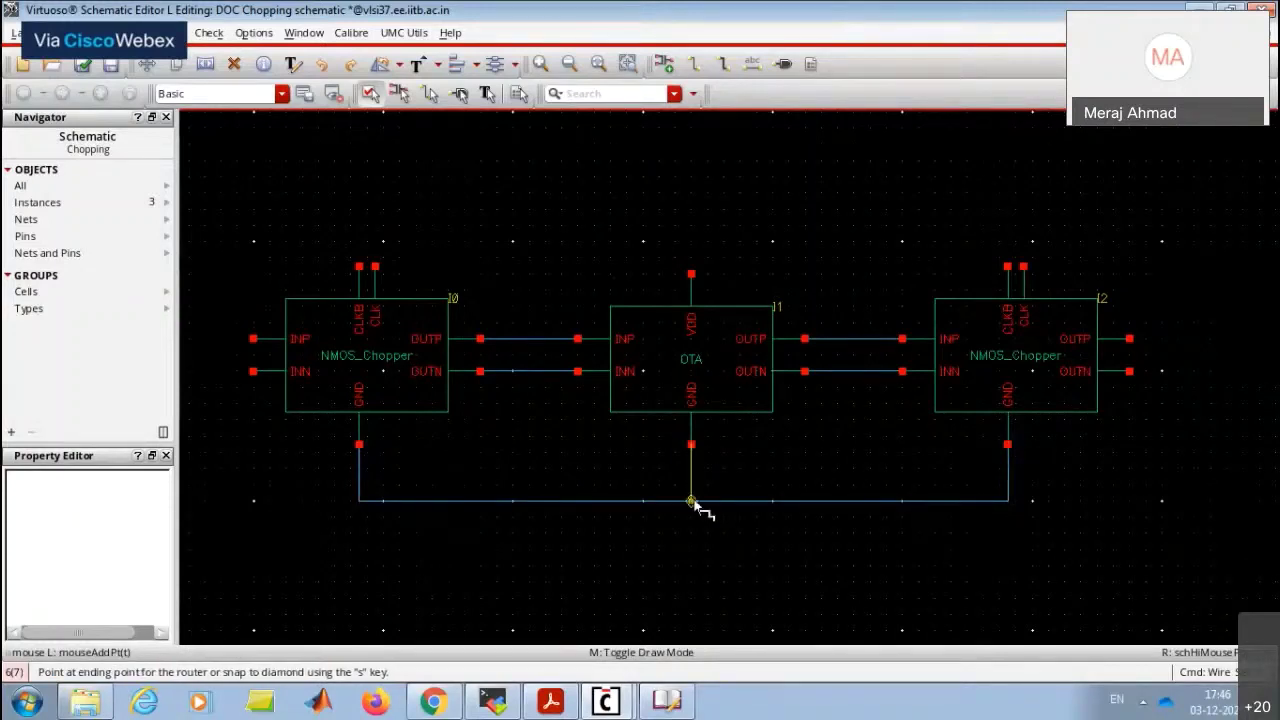
left_click(691, 500)
Switch to DOC_Tutorial.pdf, page forward to the Chopper amplifier slide to compare the circuit, and return to the schematic.
key("alt+Tab")
key("Right")
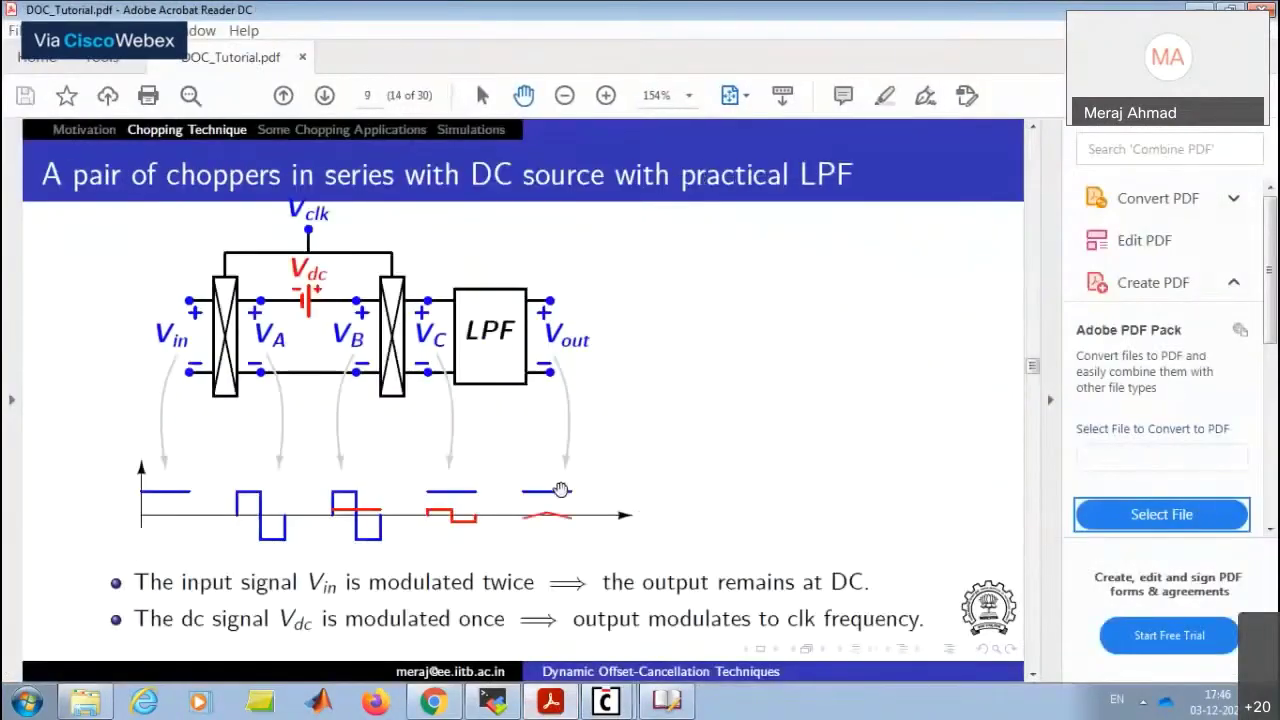
key("Right")
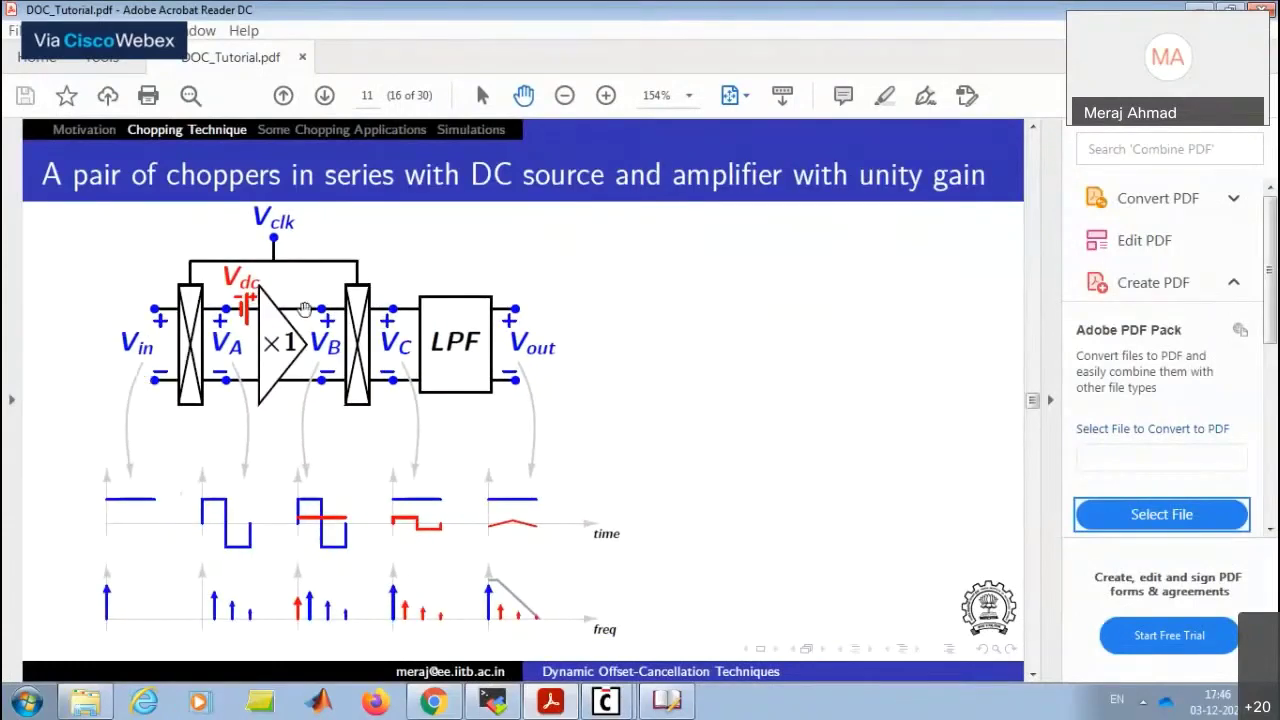
key("Right")
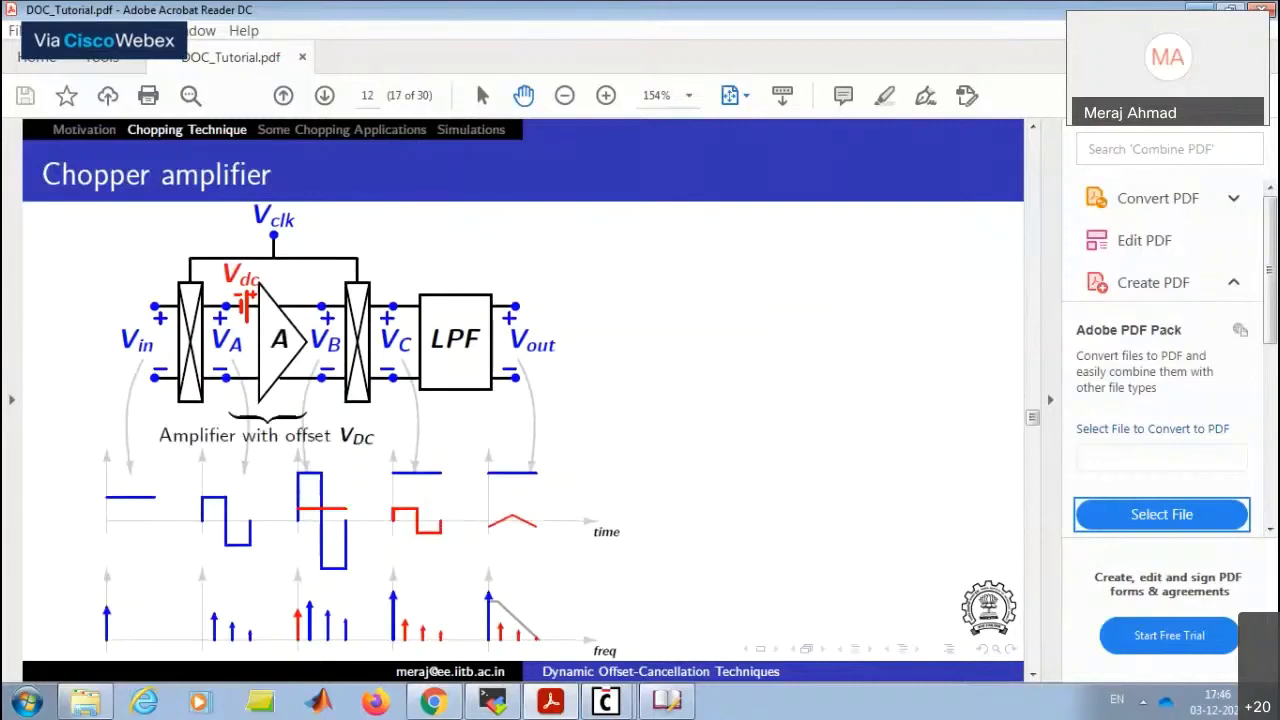
key("alt+Tab")
Label the common ground wire below the blocks GND.
left_click(400, 268)
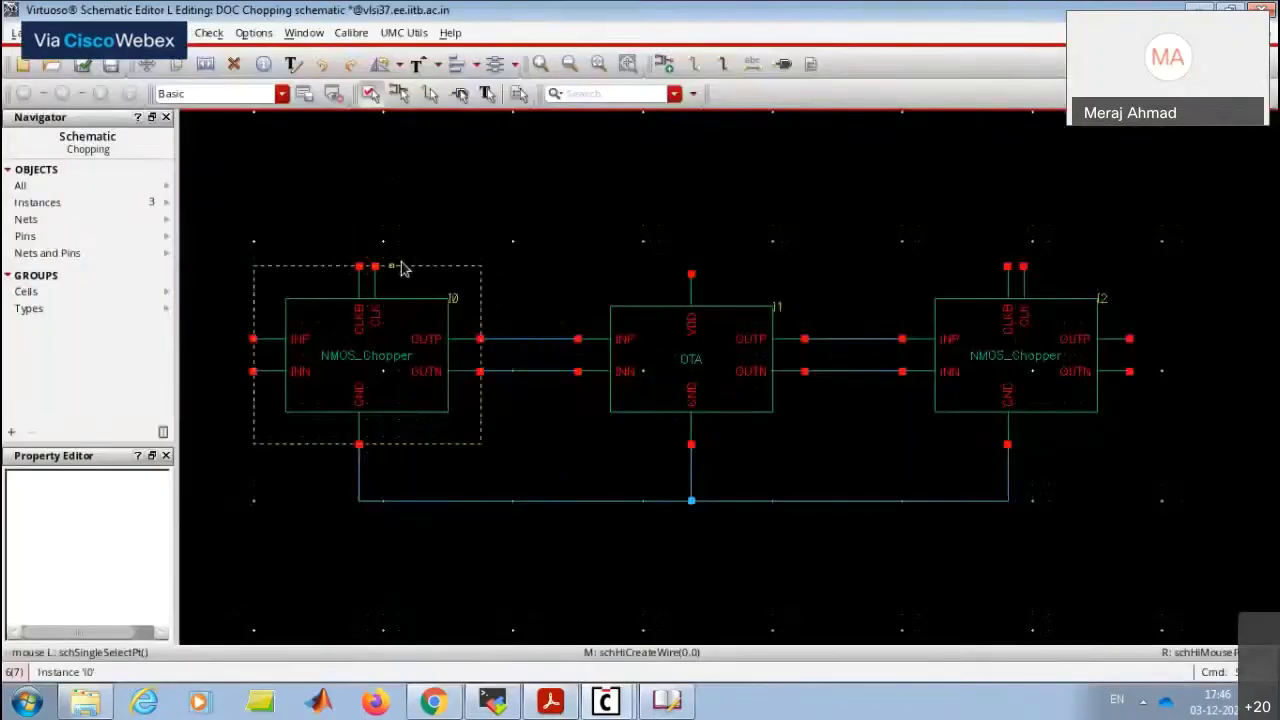
left_click(580, 545)
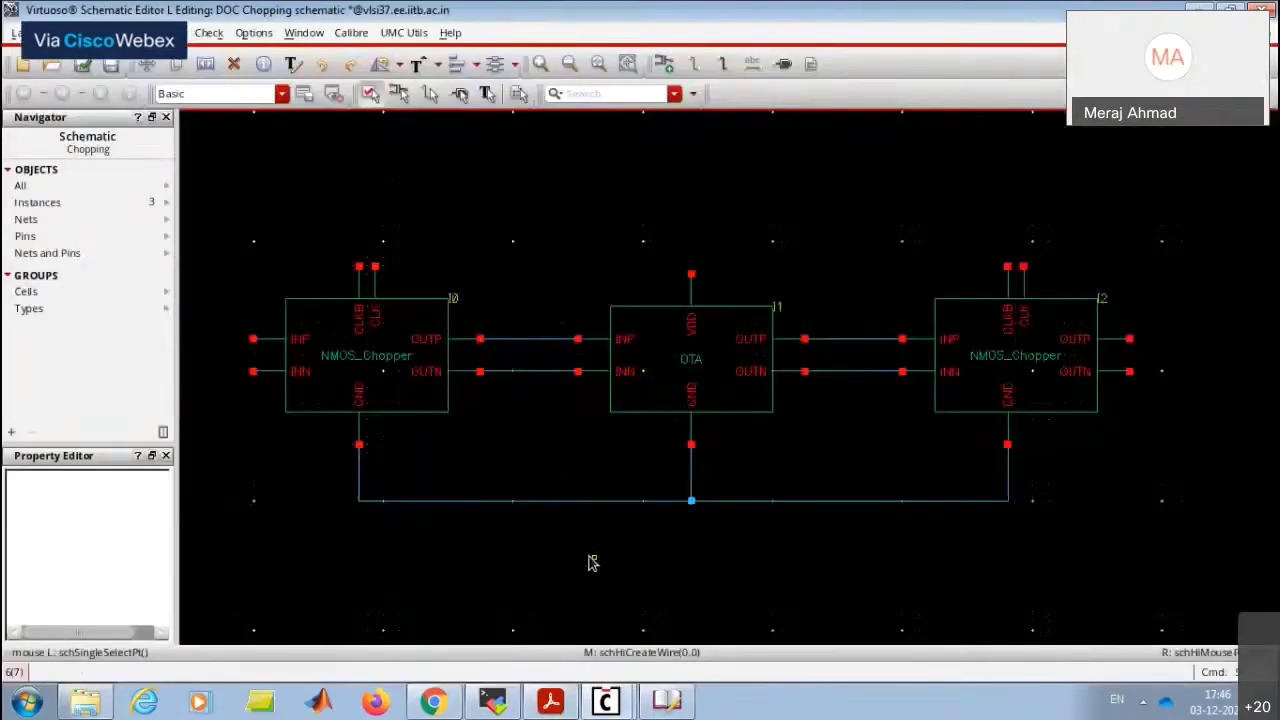
type("lGND")
key("Return")
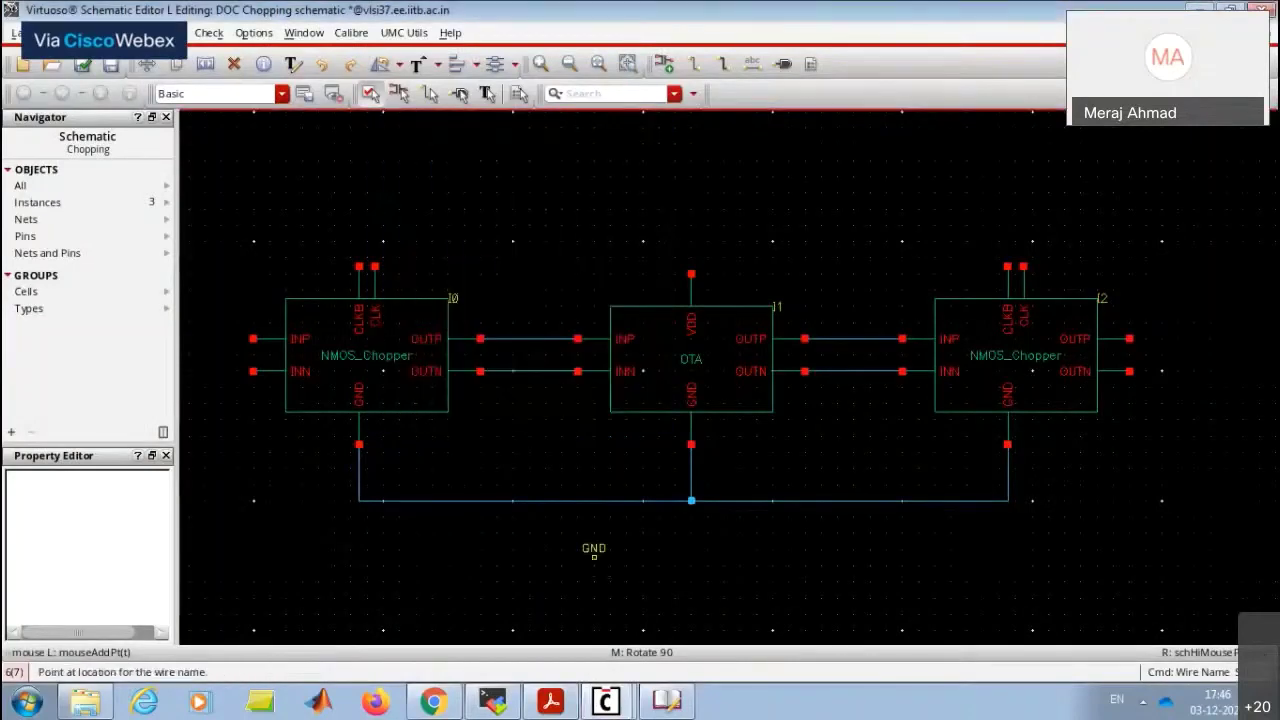
left_click(599, 501)
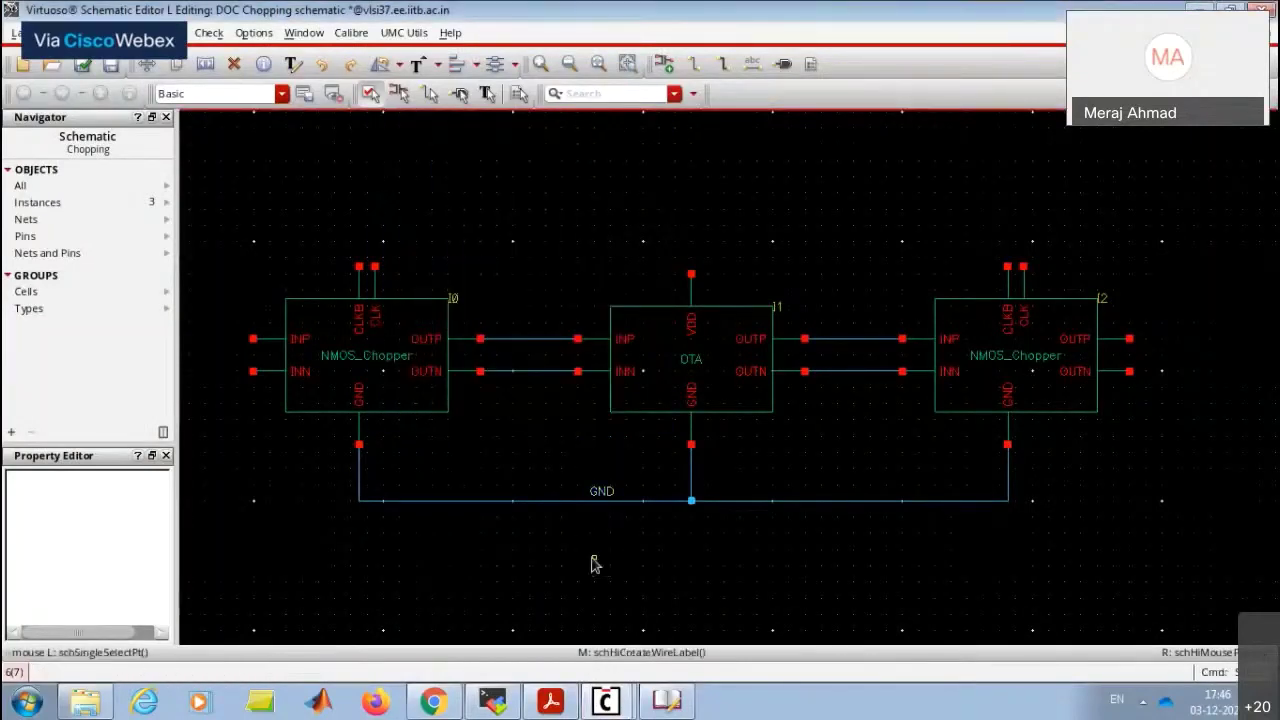
Start adding an instance and choose the vdc symbol from analogLib.
scroll(750, 283, "down", 1, "ctrl")
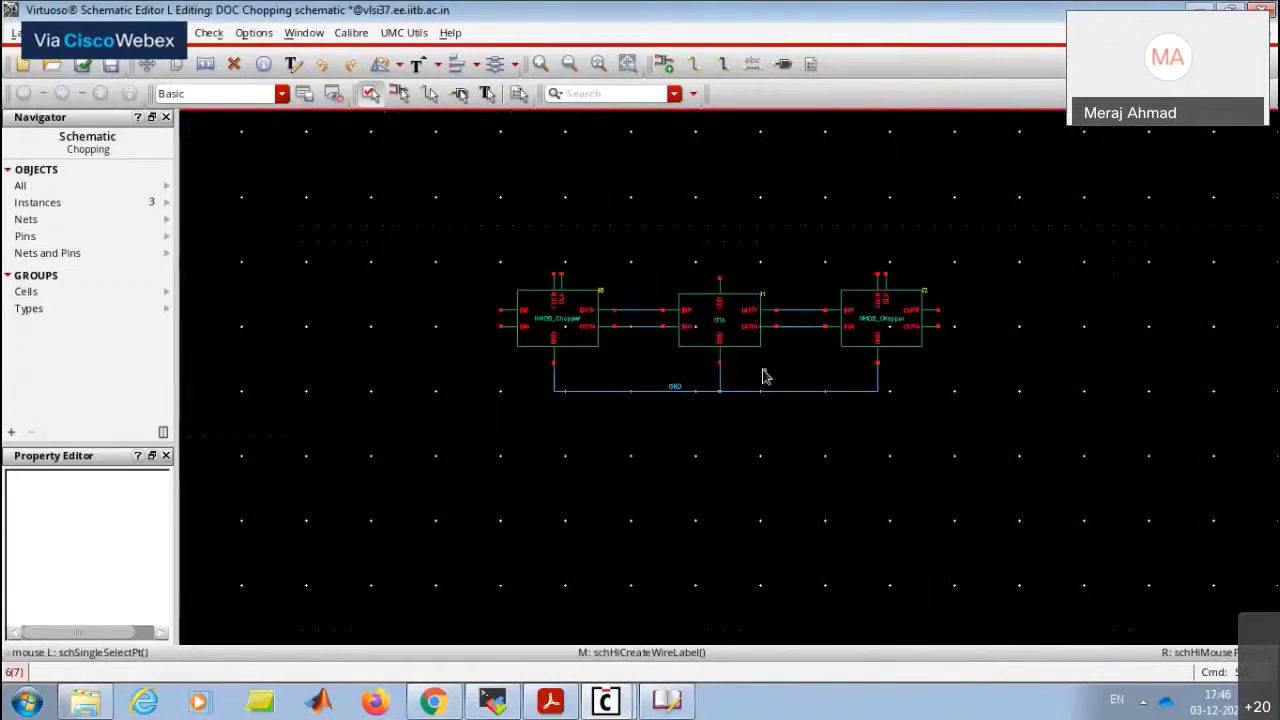
key("i")
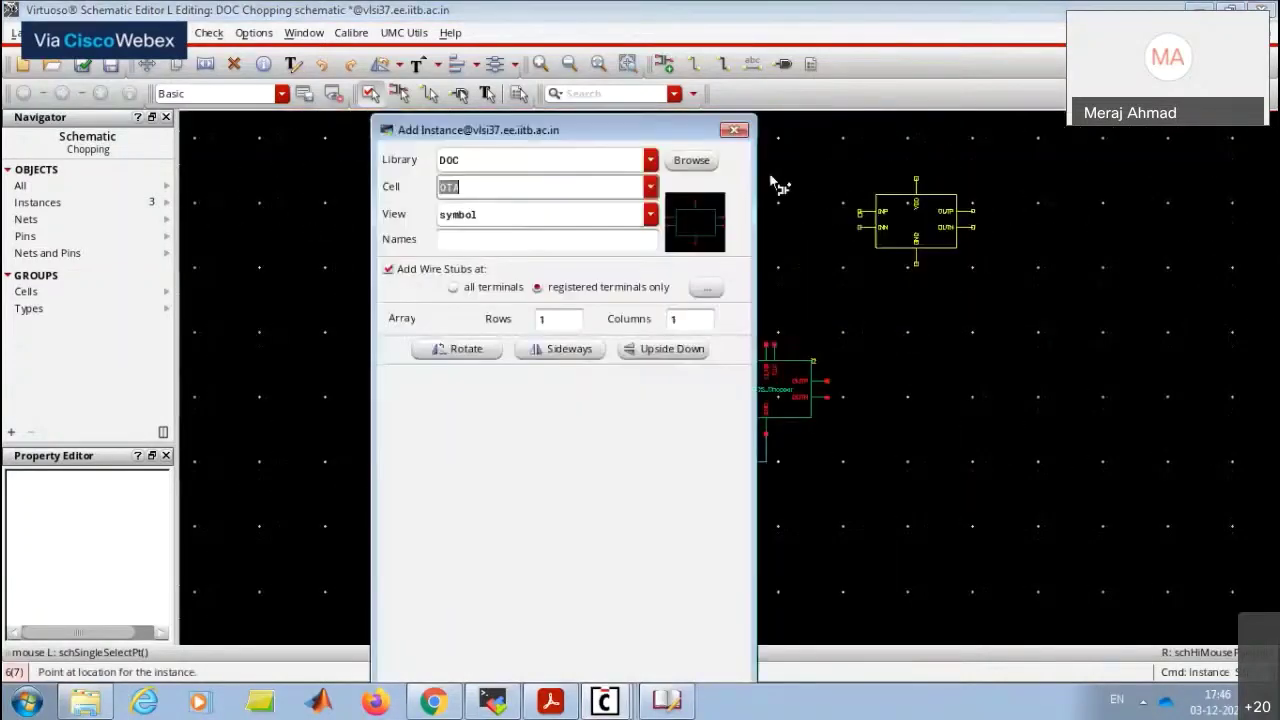
left_click_drag(468, 160, 426, 158)
type("analogLib")
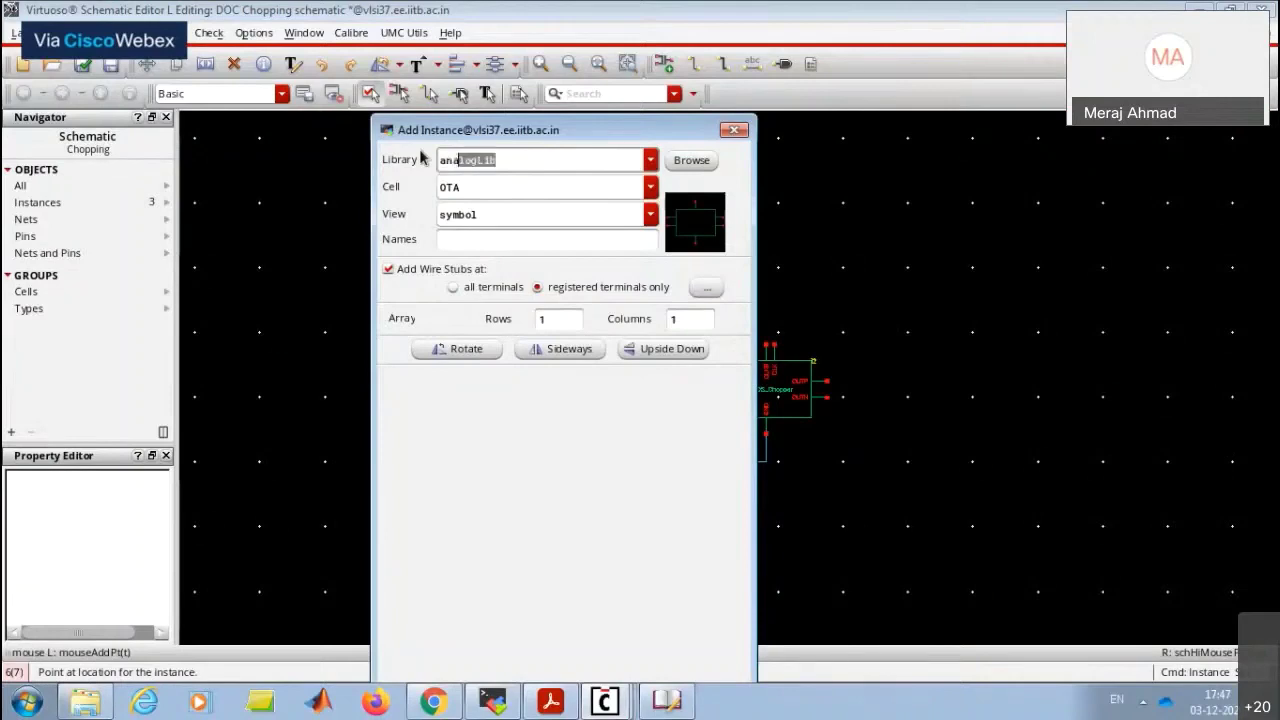
key("Tab")
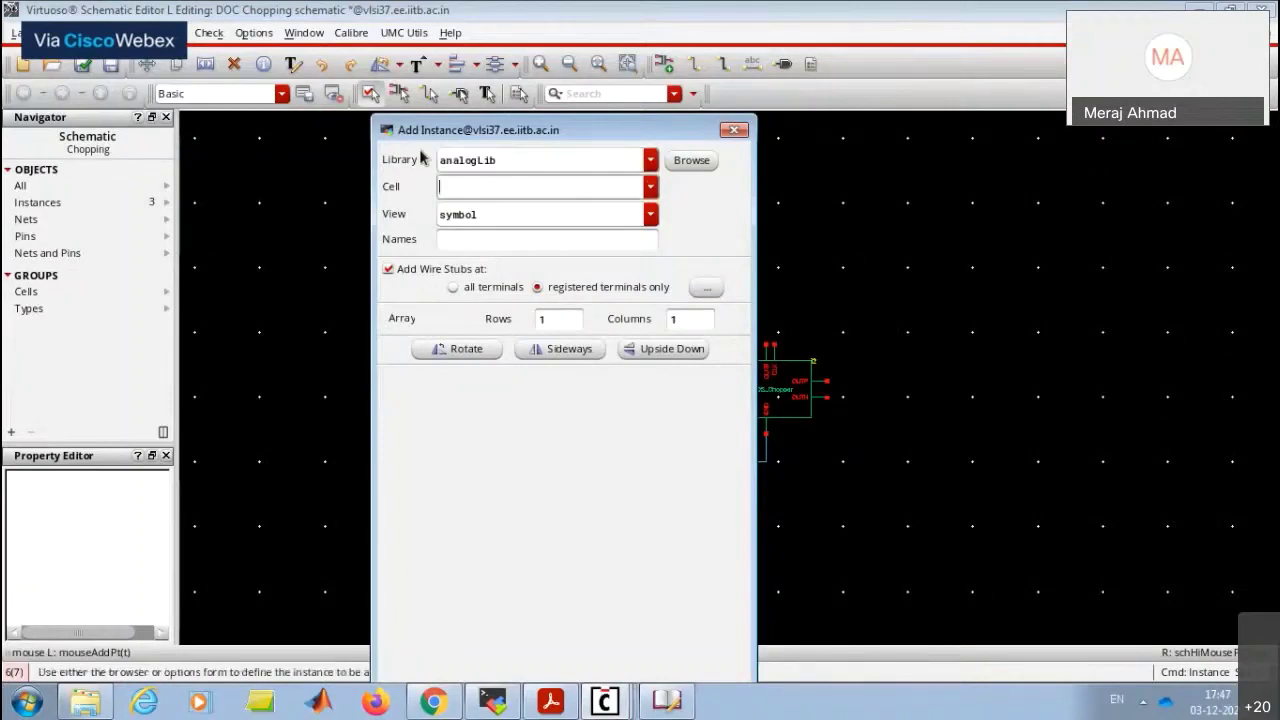
type("vdc")
key("Tab")
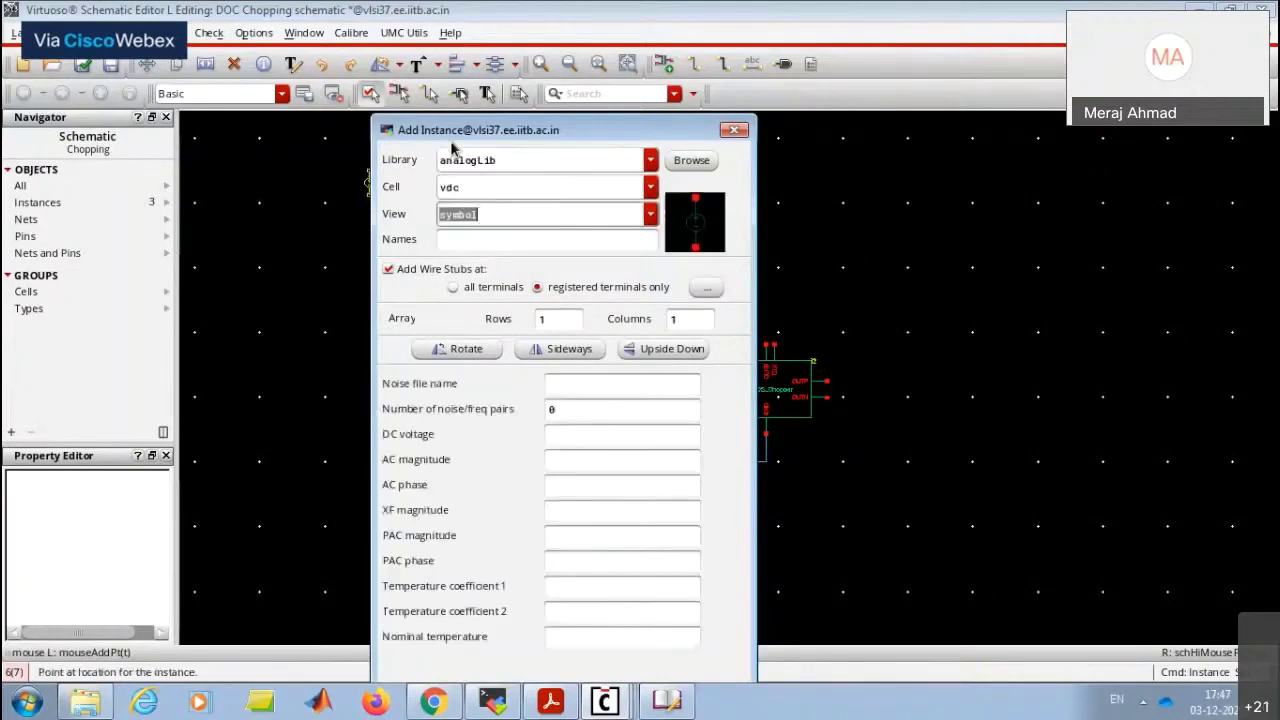
Set the source's DC voltage to 1.8 and place two copies side by side above and right of the second chopper.
left_click(598, 435)
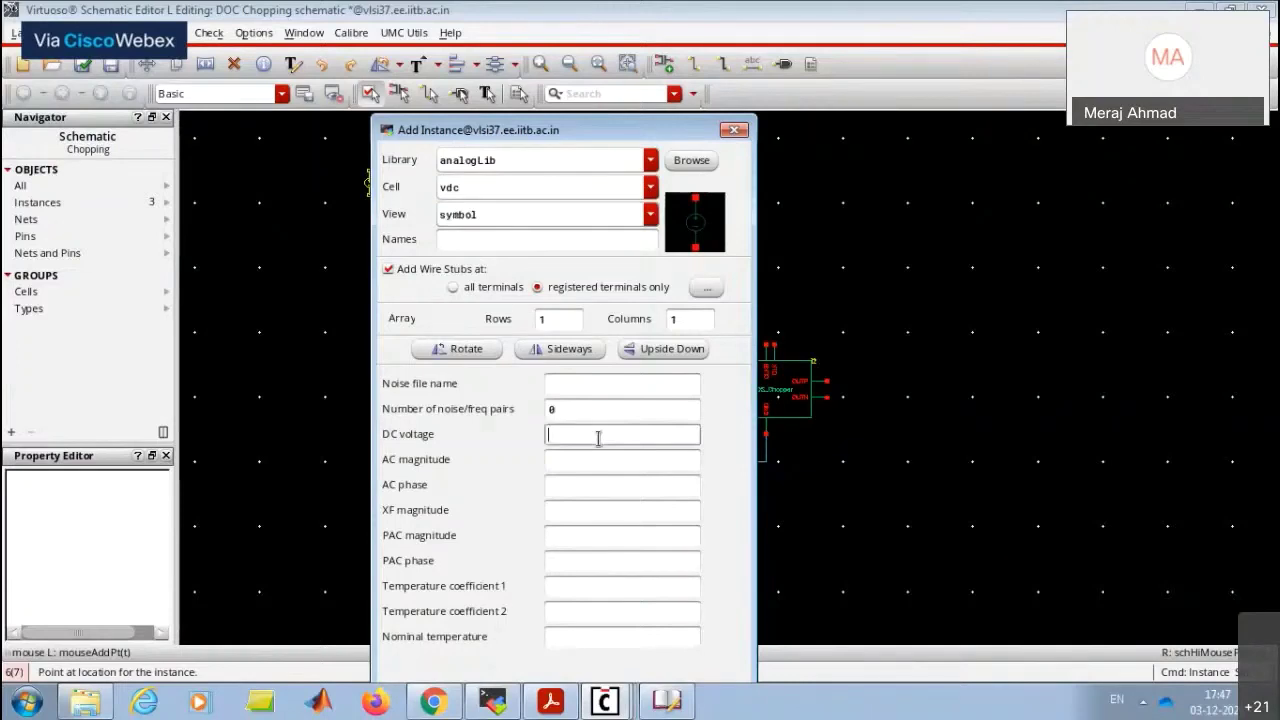
type("1.8")
key("Tab")
key("Return")
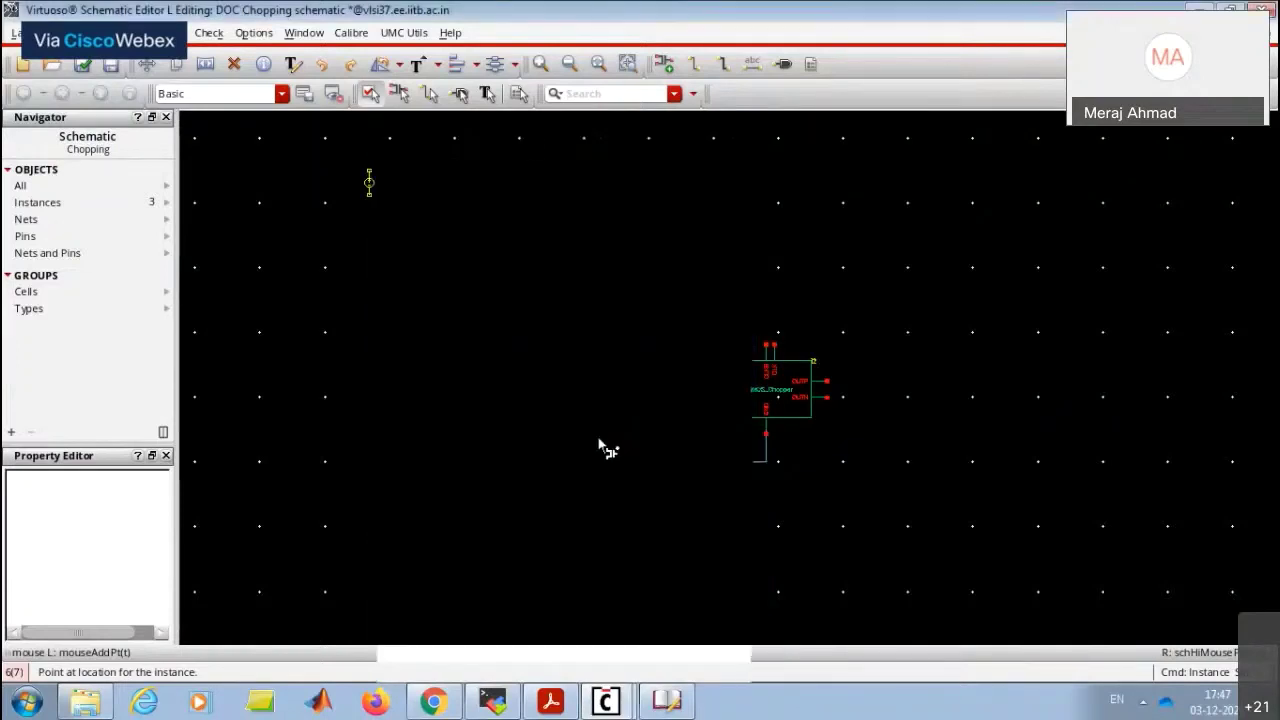
scroll(924, 276, "up", 2, "ctrl")
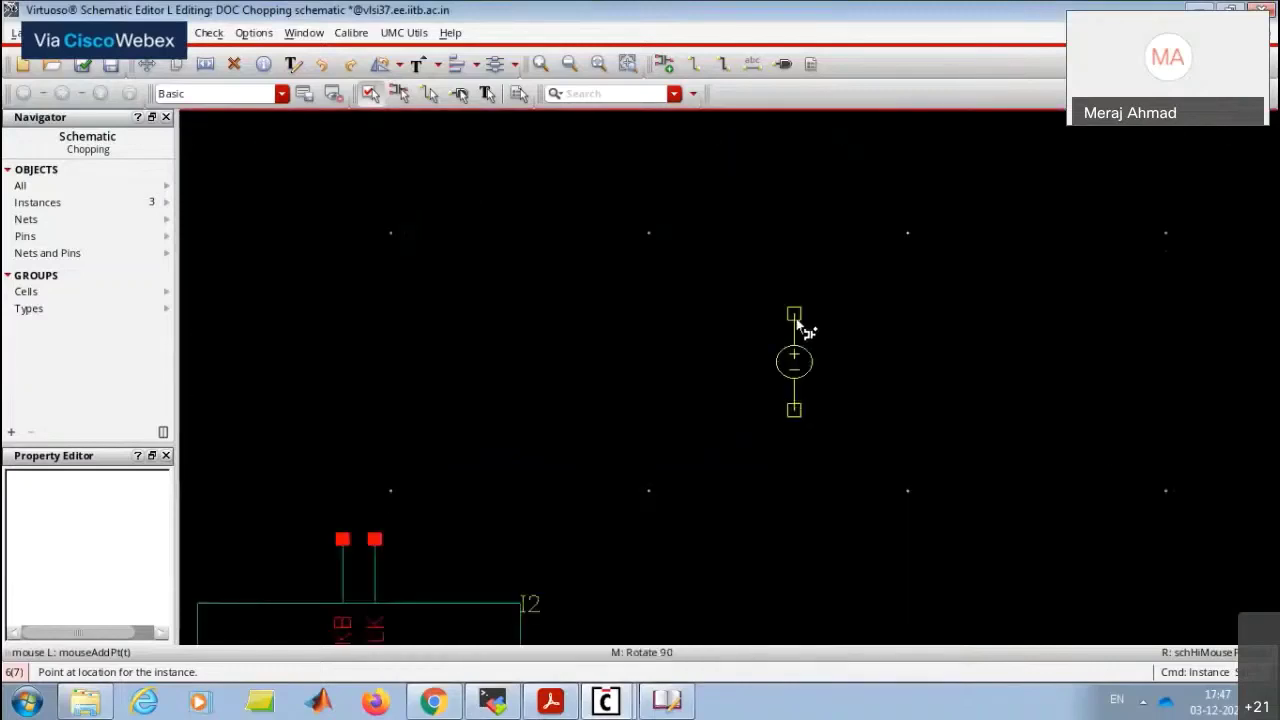
left_click(817, 314)
left_click(952, 317)
key("Escape")
Set the DC voltage of the right-hand vdc source to 0.
left_click(943, 347)
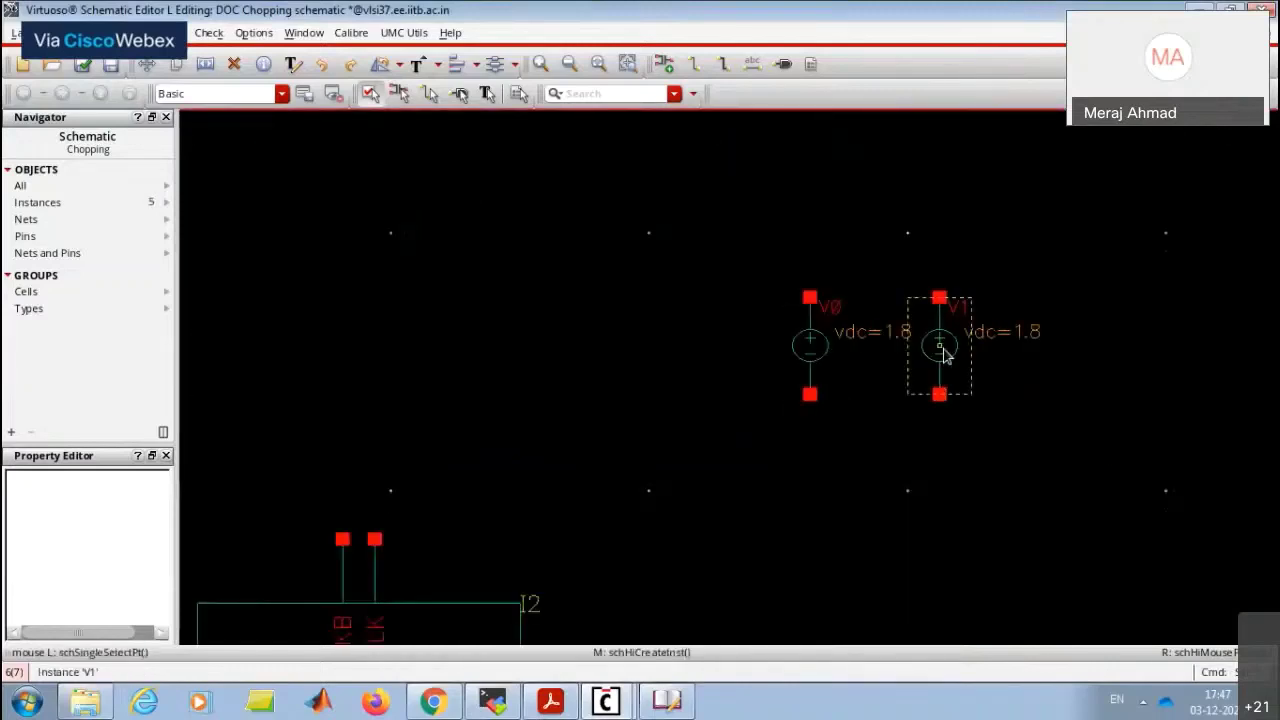
key("q")
left_click_drag(612, 554, 530, 560)
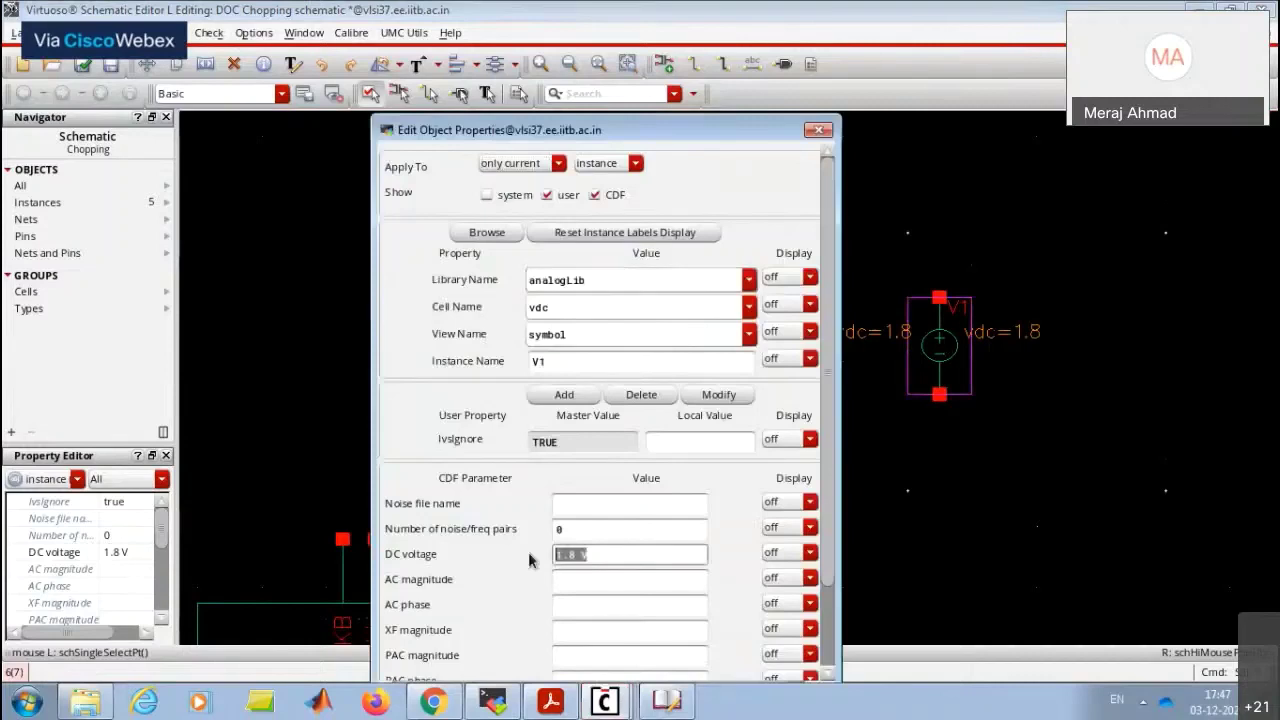
type("0")
key("Return")
Join the negative terminals of both vdc sources with a horizontal wire that extends to the right of them.
key("w")
left_click(809, 396)
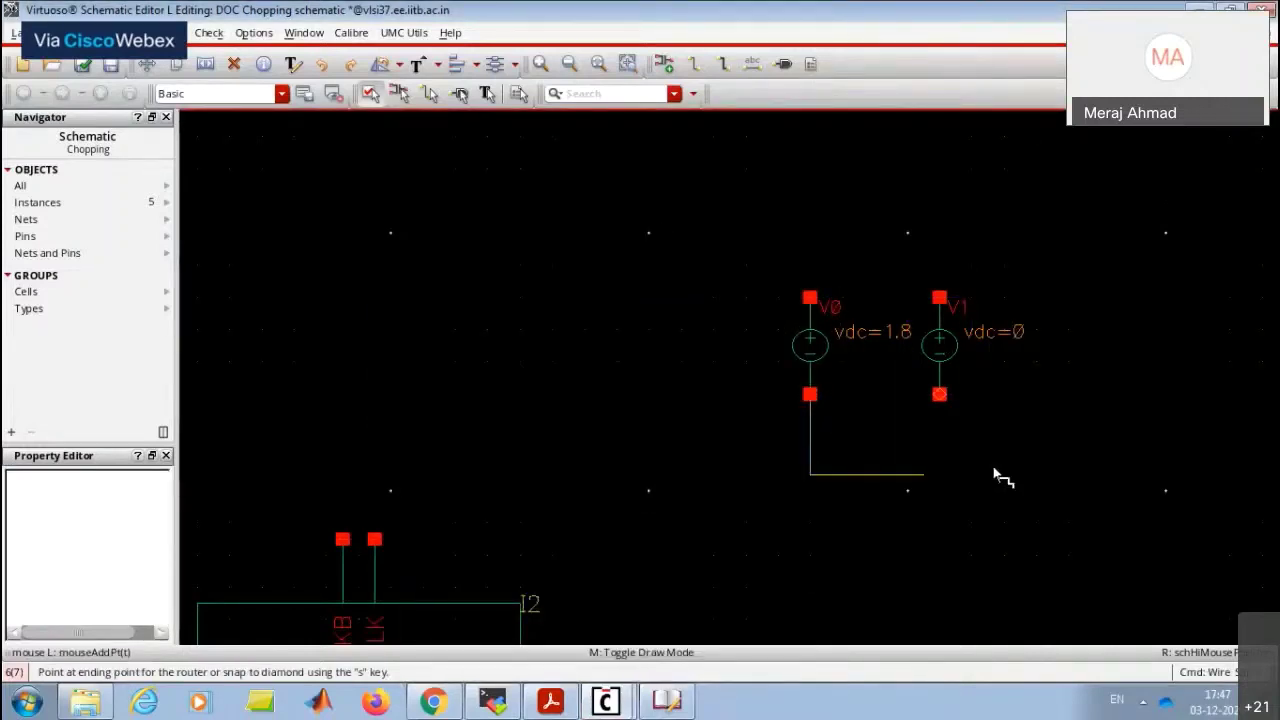
double_click(1184, 475)
left_click(939, 396)
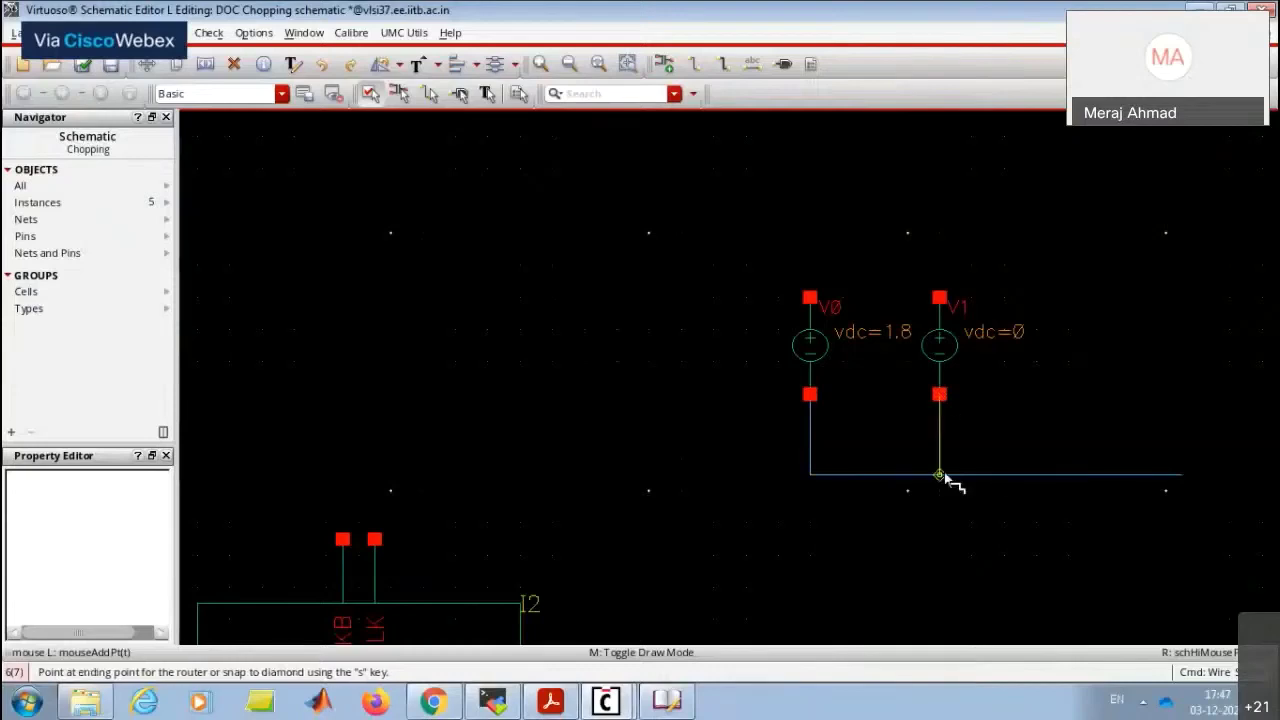
left_click(945, 480)
key("Escape")
Place a gnd symbol from analogLib on the common wire, right of the two DC sources.
key("i")
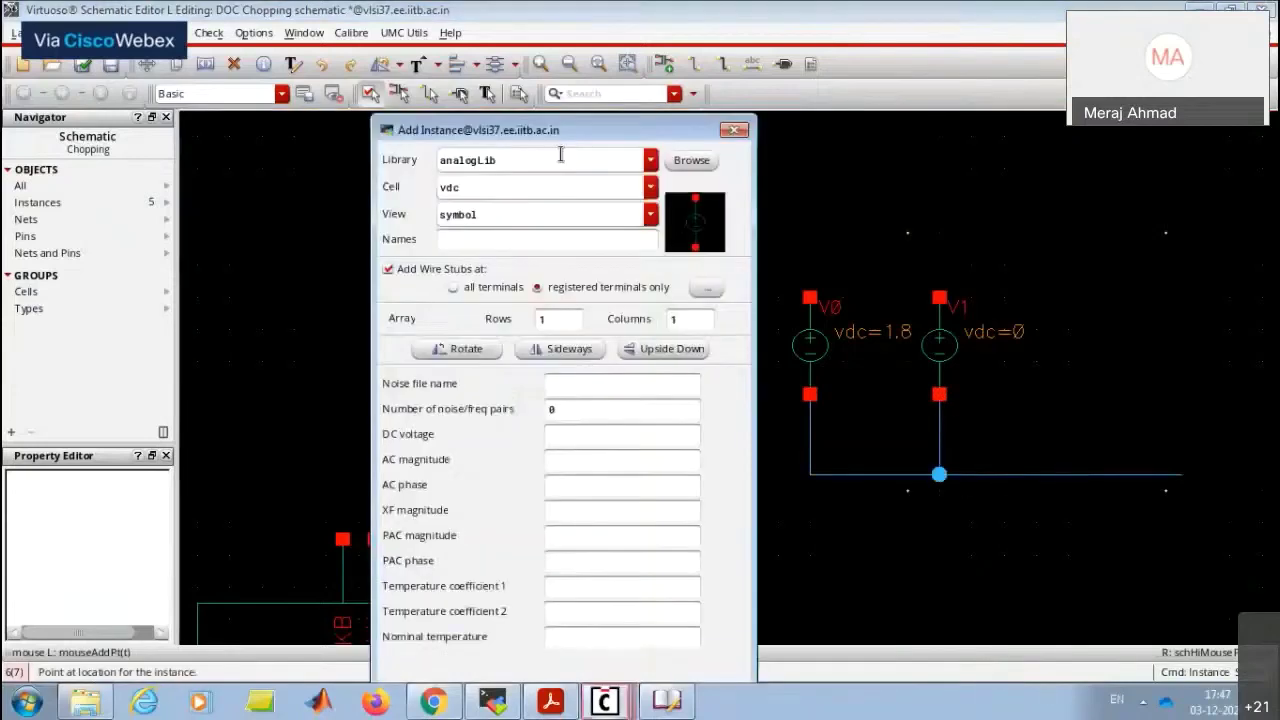
key("Tab")
type("gnd")
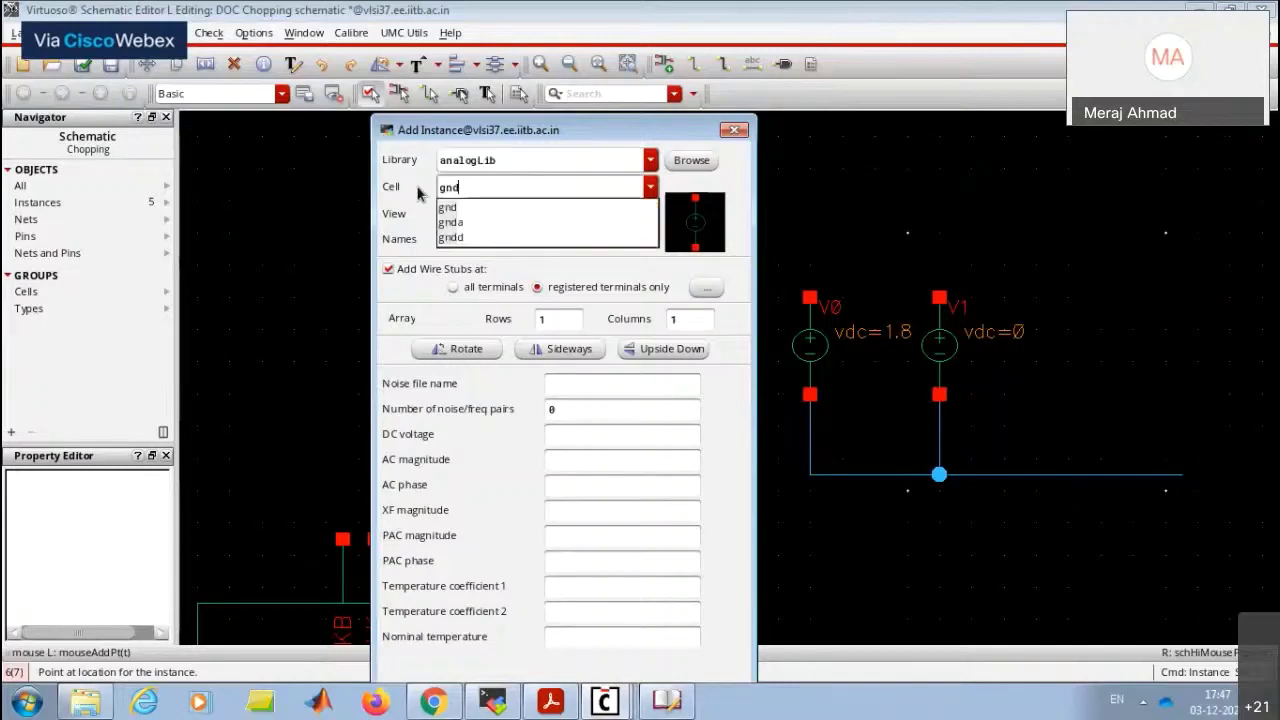
key("Tab")
left_click(485, 239)
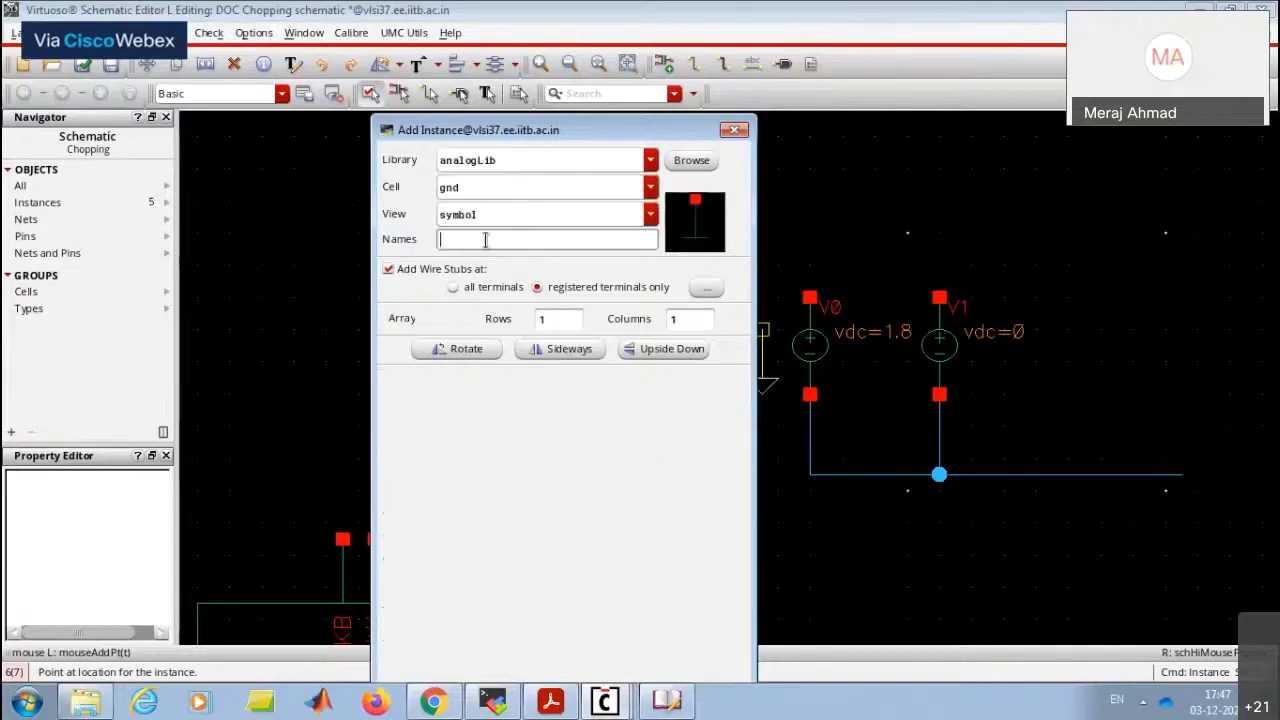
left_click(1020, 475)
Draw a short vertical wire stub upward from the positive terminal of each vdc source.
key("w")
left_click(810, 298)
double_click(811, 201)
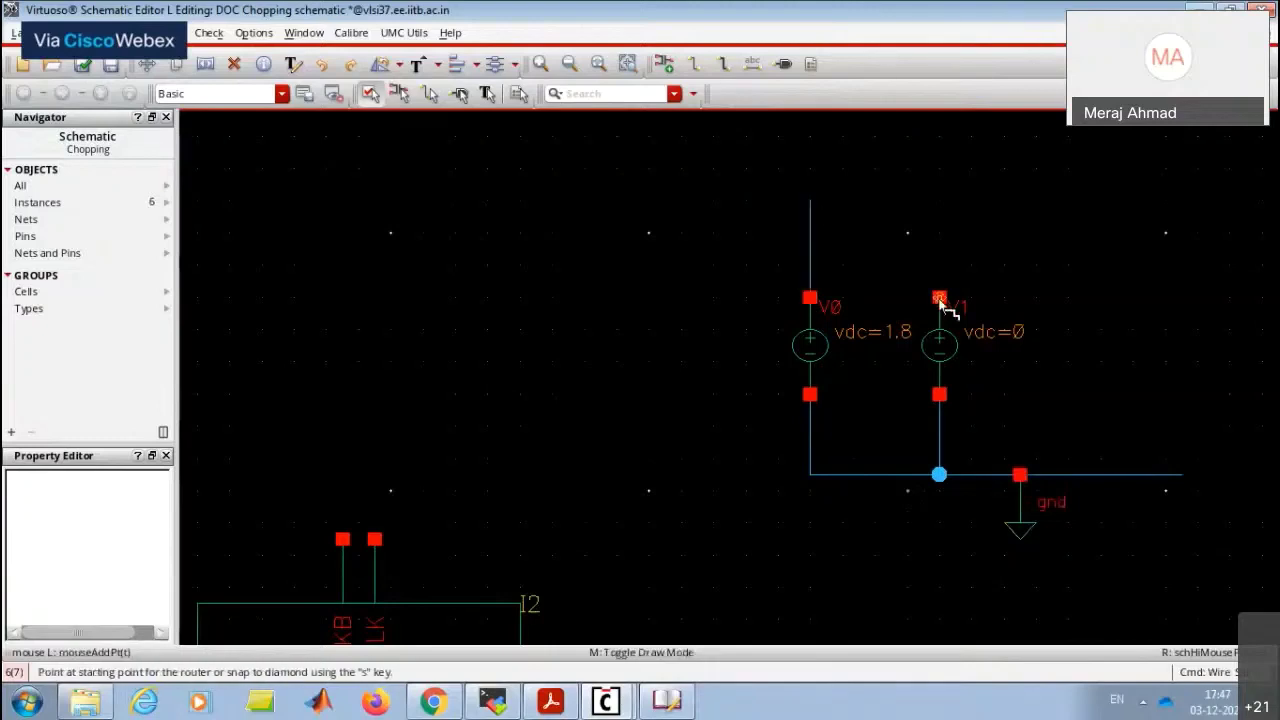
left_click(939, 298)
double_click(939, 201)
key("Escape")
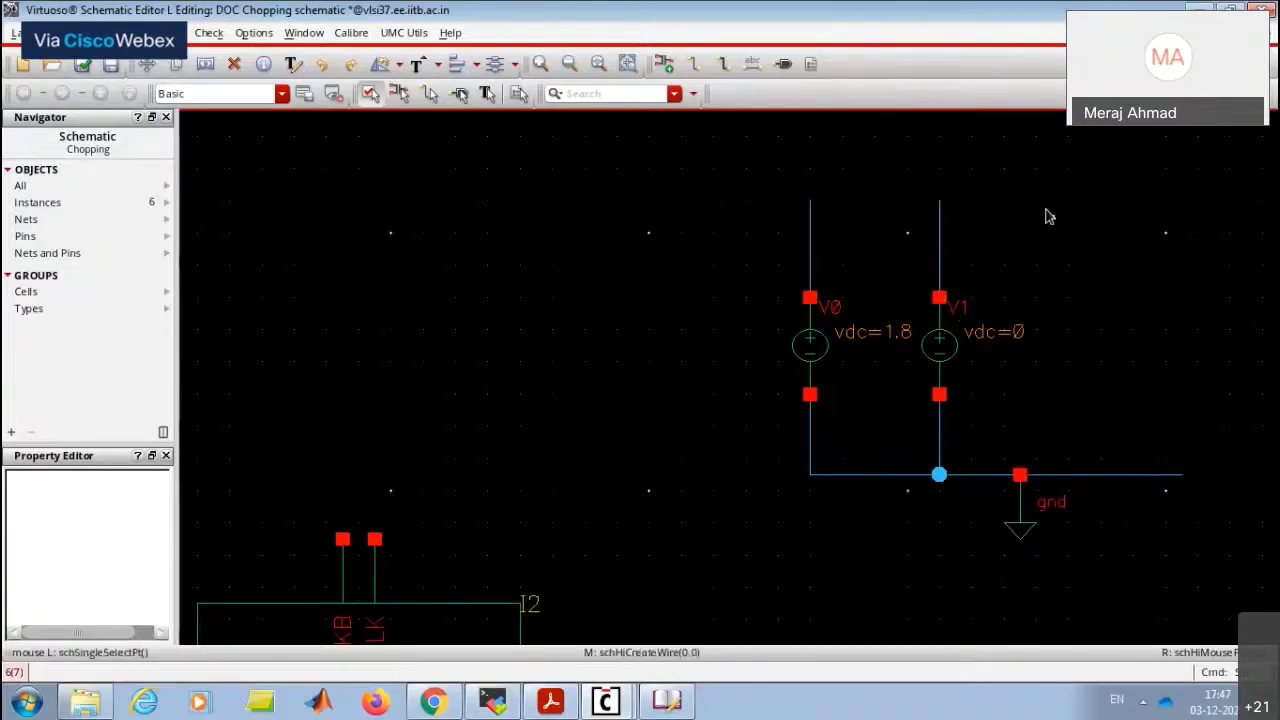
scroll(797, 306, "down", 2)
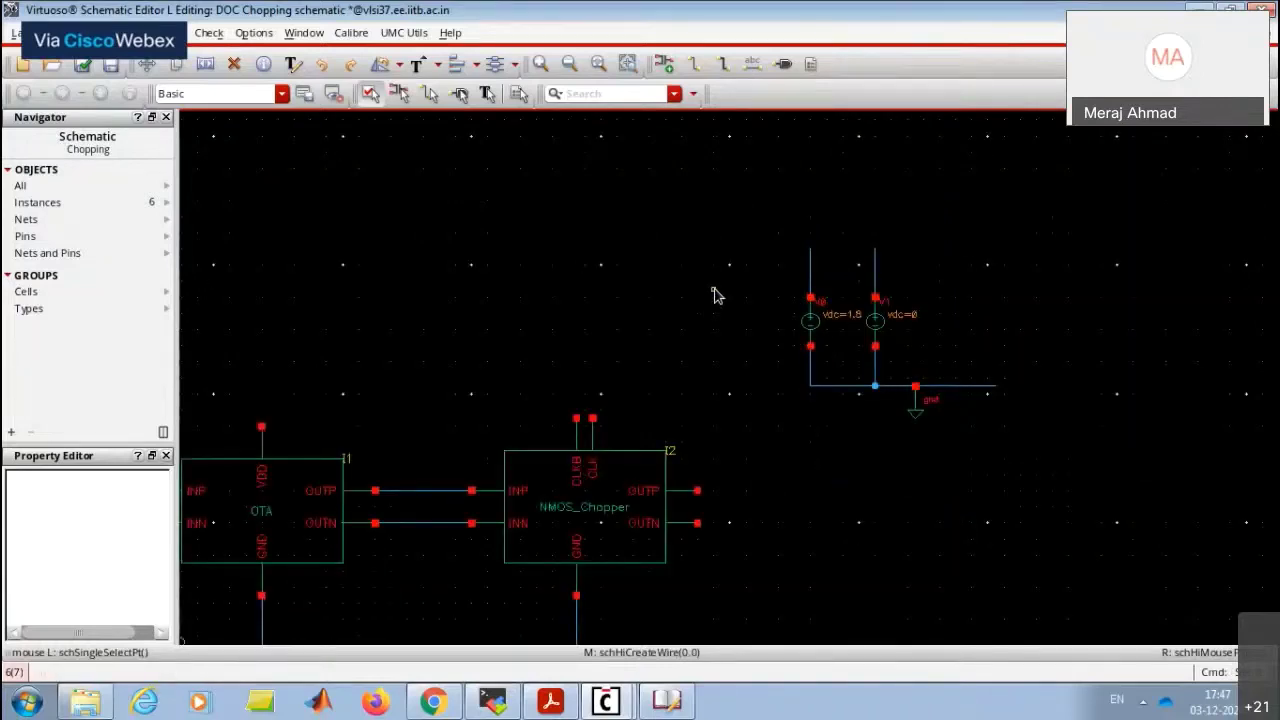
key("i")
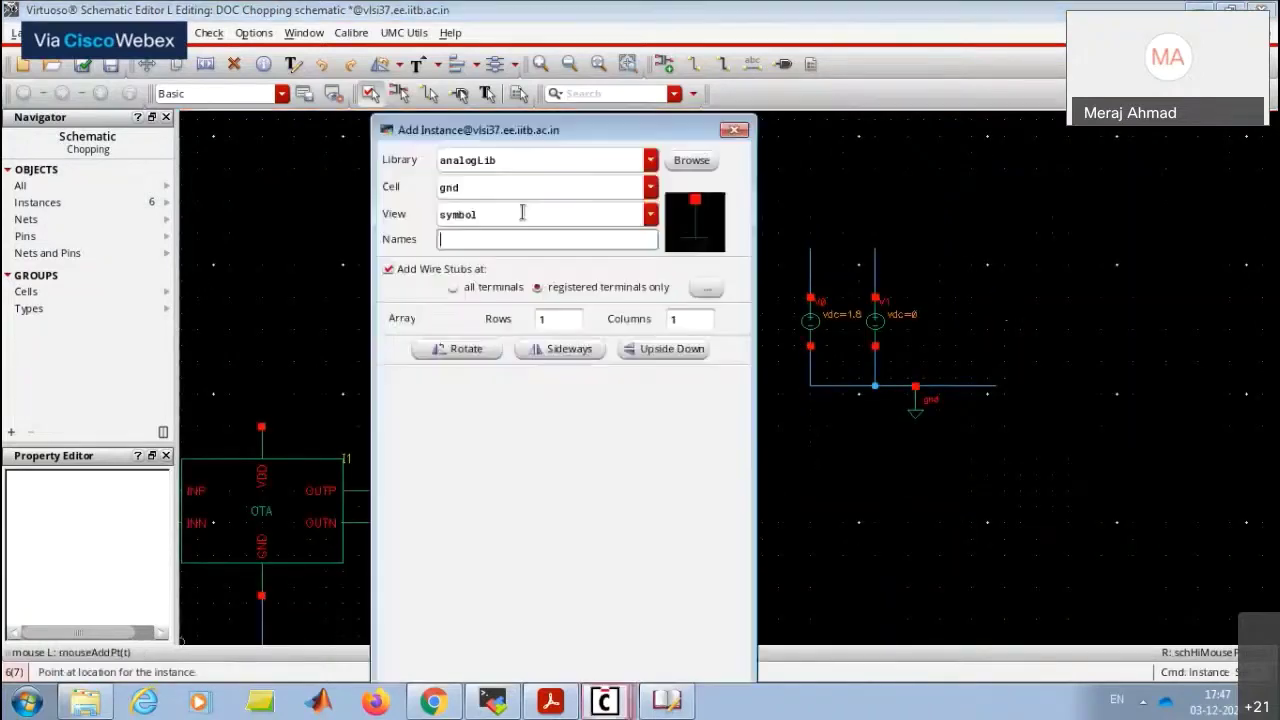
left_click(735, 129)
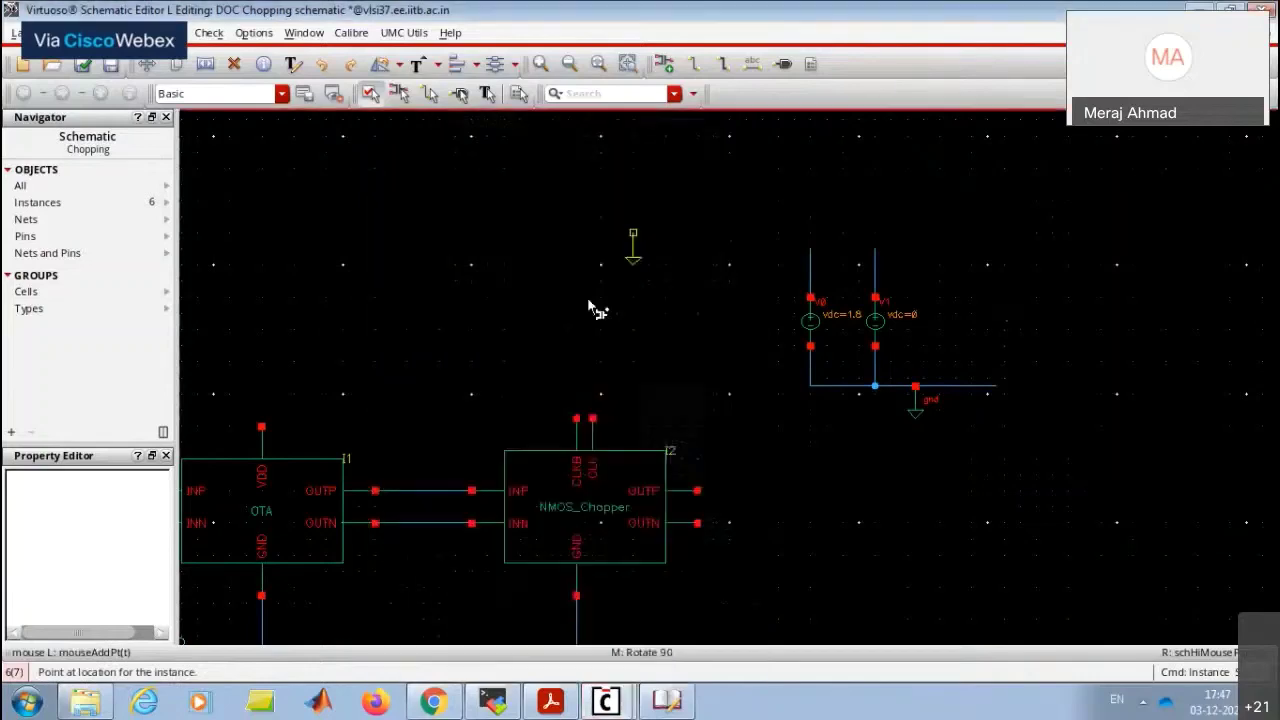
Switch to DOC_Tutorial.pdf, review the clock waveforms on the chopping and series-chopper slides, and return to the schematic.
left_click(550, 701)
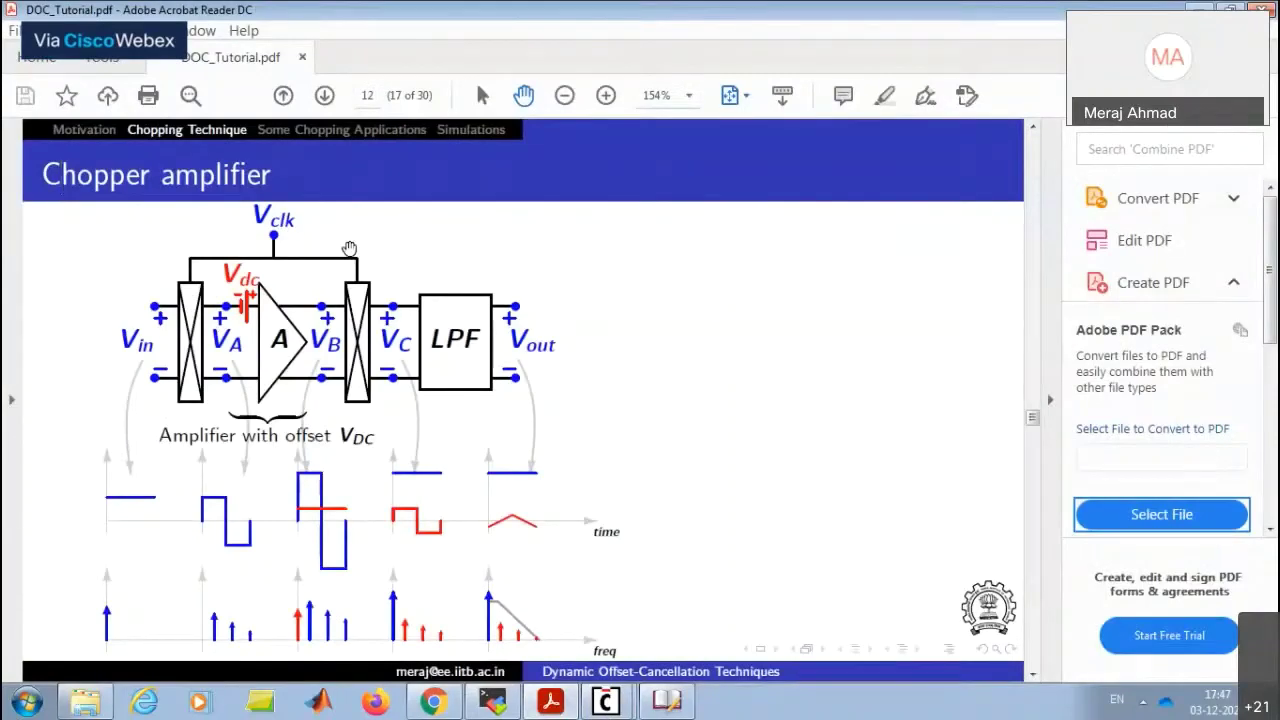
key("alt+Left")
key("Left")
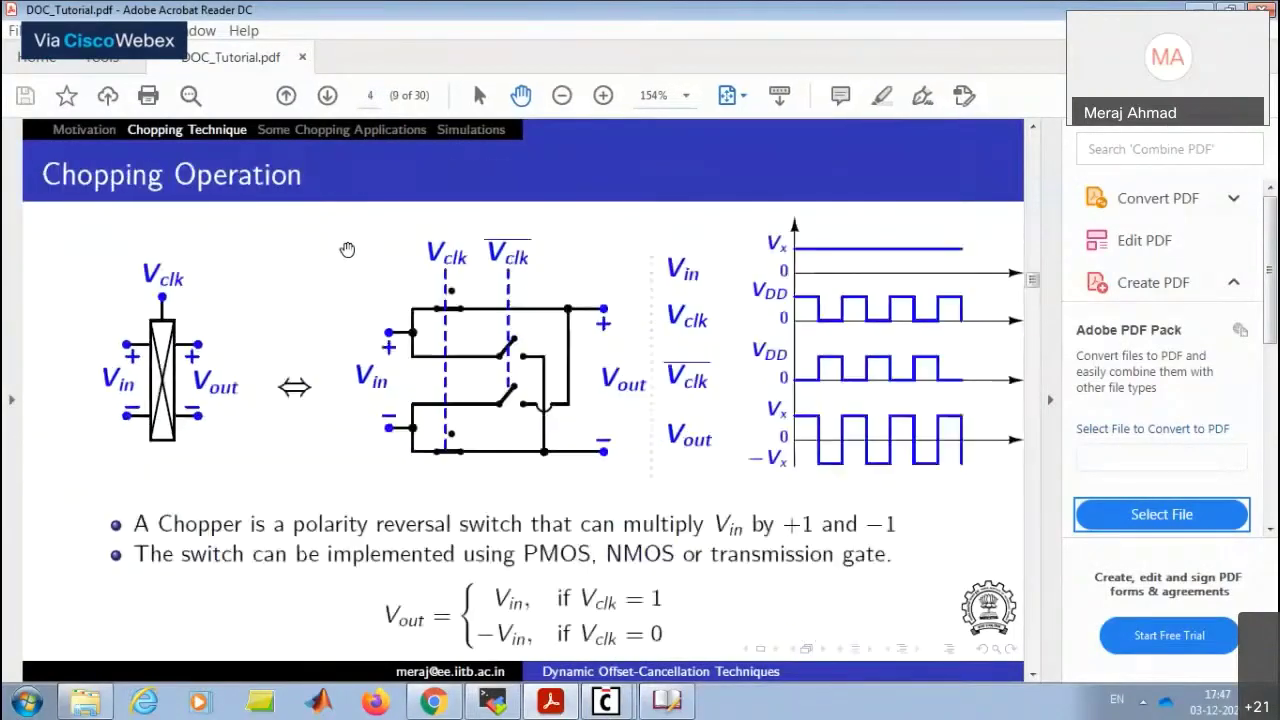
key("Right")
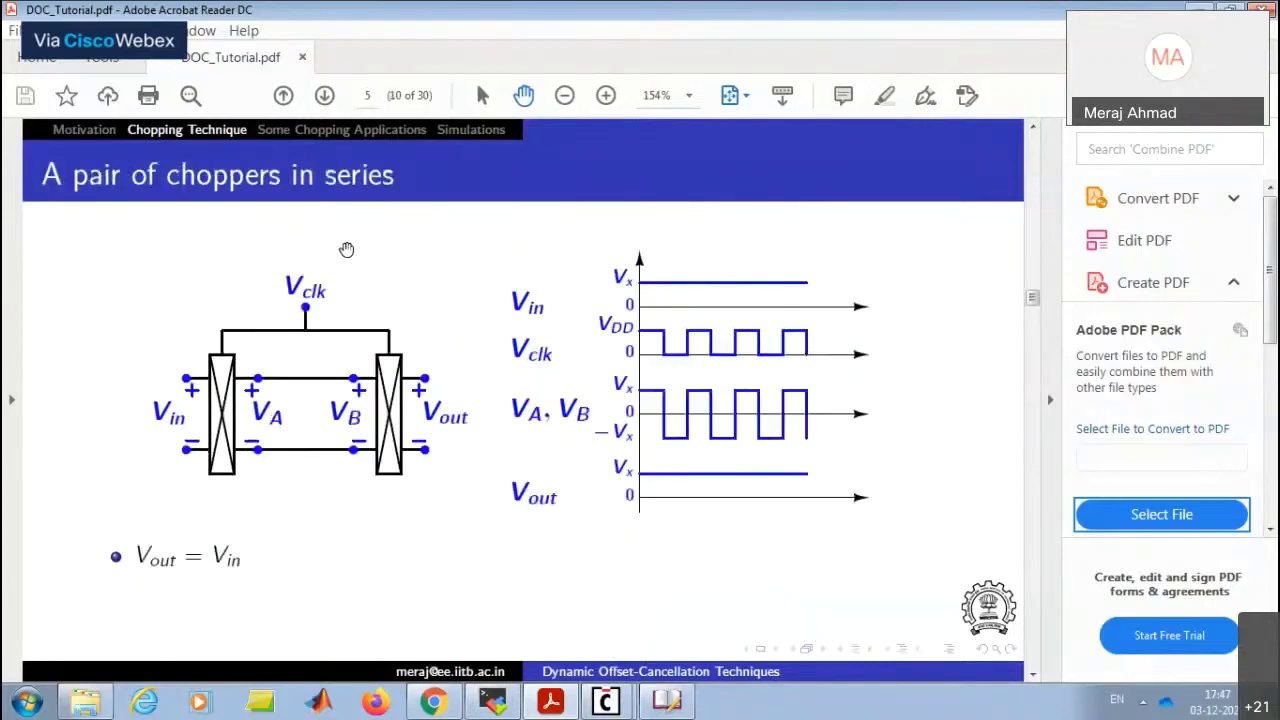
key("alt+Right")
key("Right")
key("Right")
key("Left")
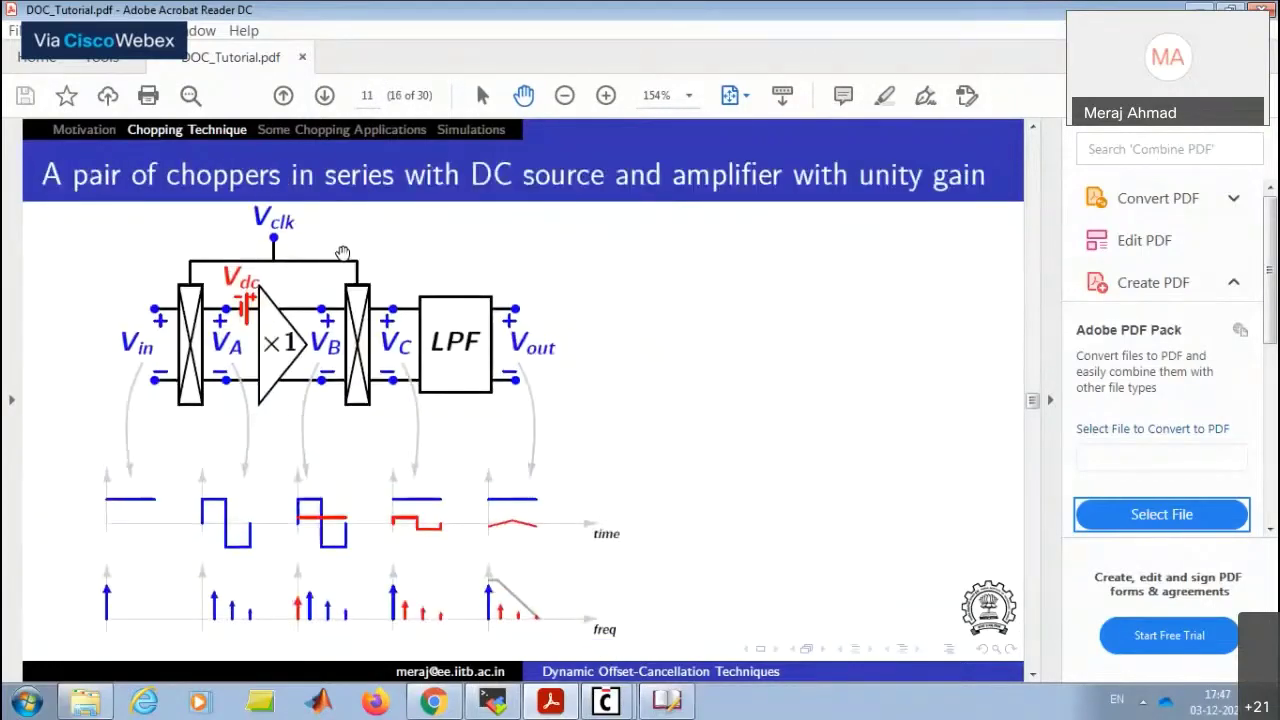
key("Left")
key("alt+Tab")
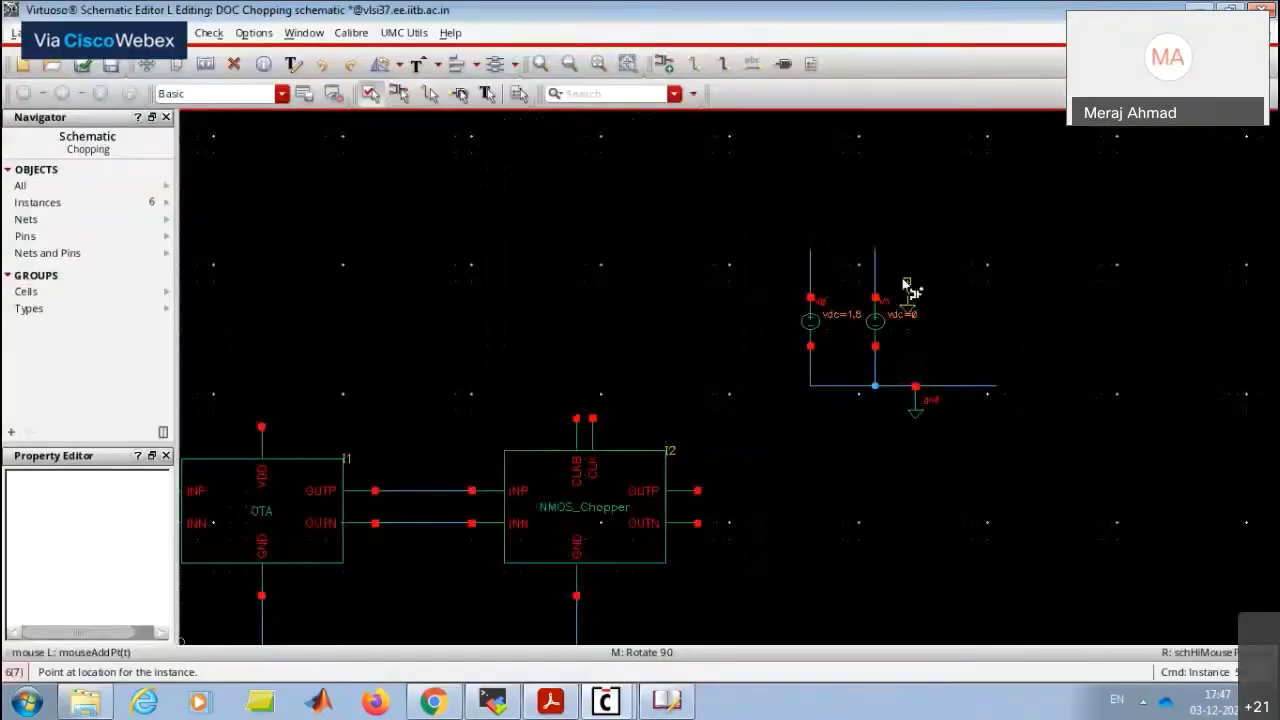
Start adding a vpulse source from analogLib with Voltage 2 set to 1.8 V and its period set to 1/fclk.
type("i")
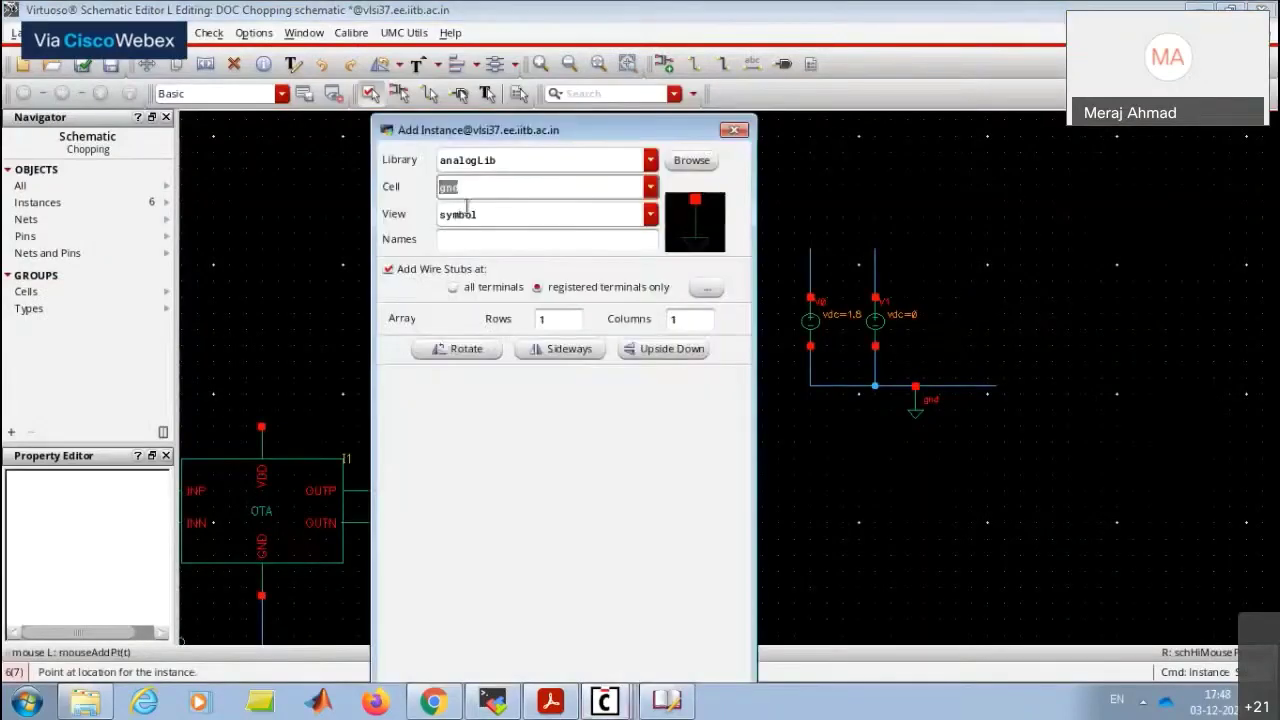
type("vpulse")
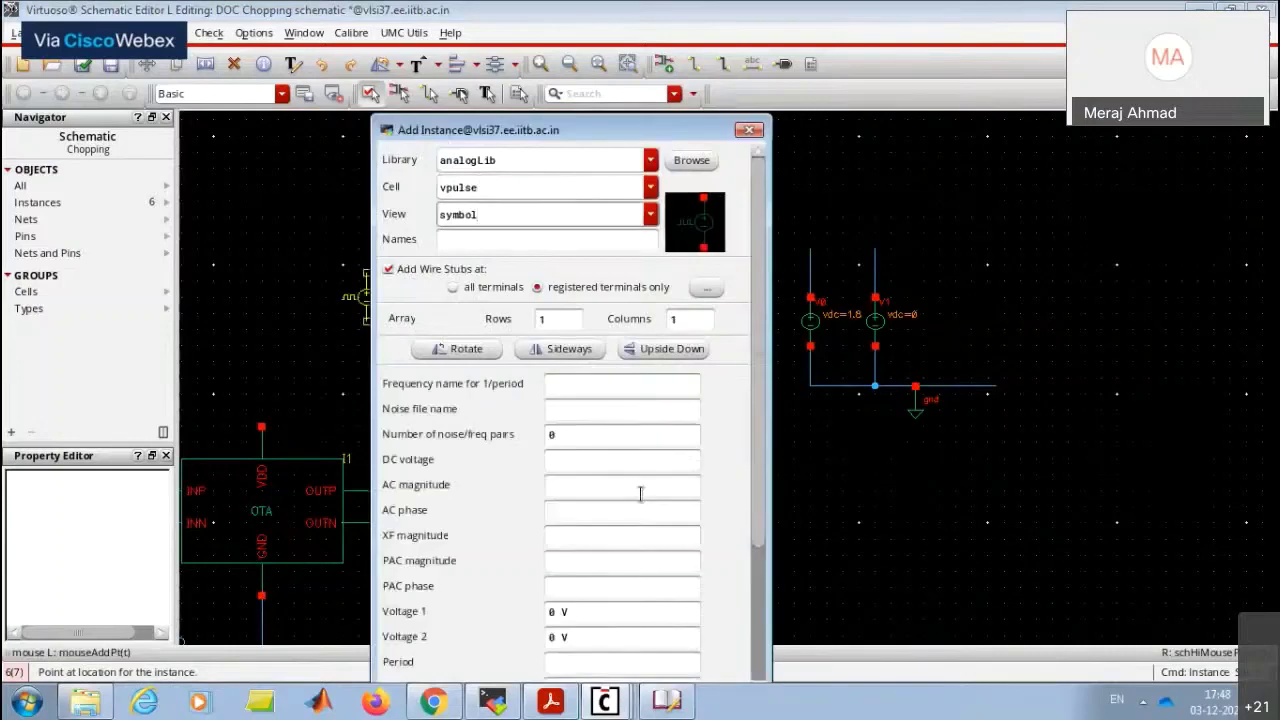
left_click(598, 637)
type("1.8")
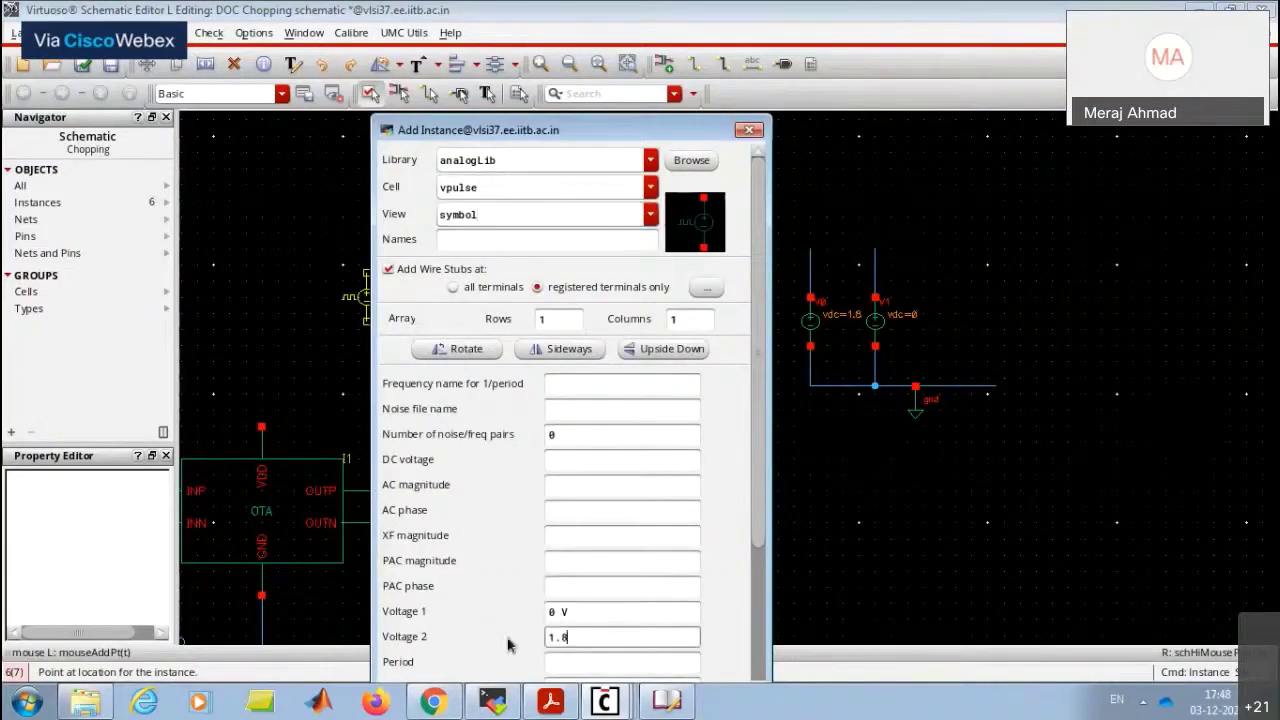
scroll(632, 514, "down", 3)
left_click(603, 549)
type("1/")
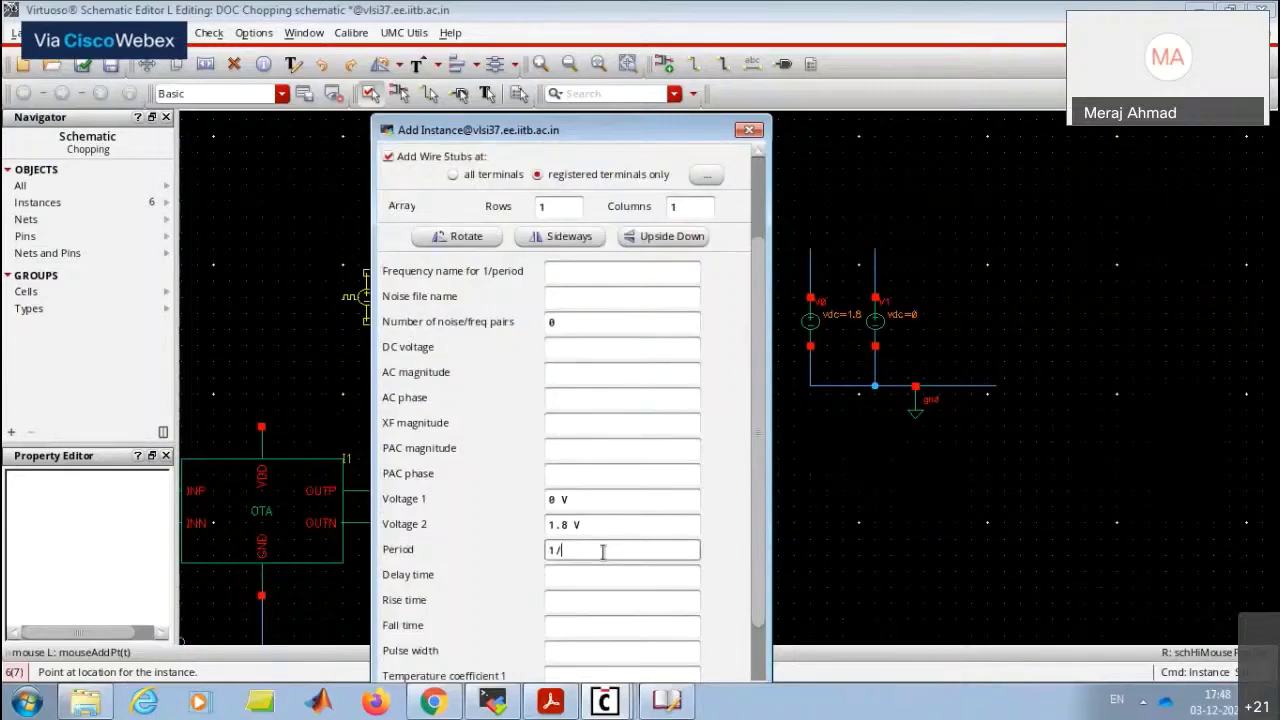
type("fclk")
Set the pulse rise and fall times to 100p and place two vpulse sources to the right of the DC sources.
left_click(585, 600)
type("100p")
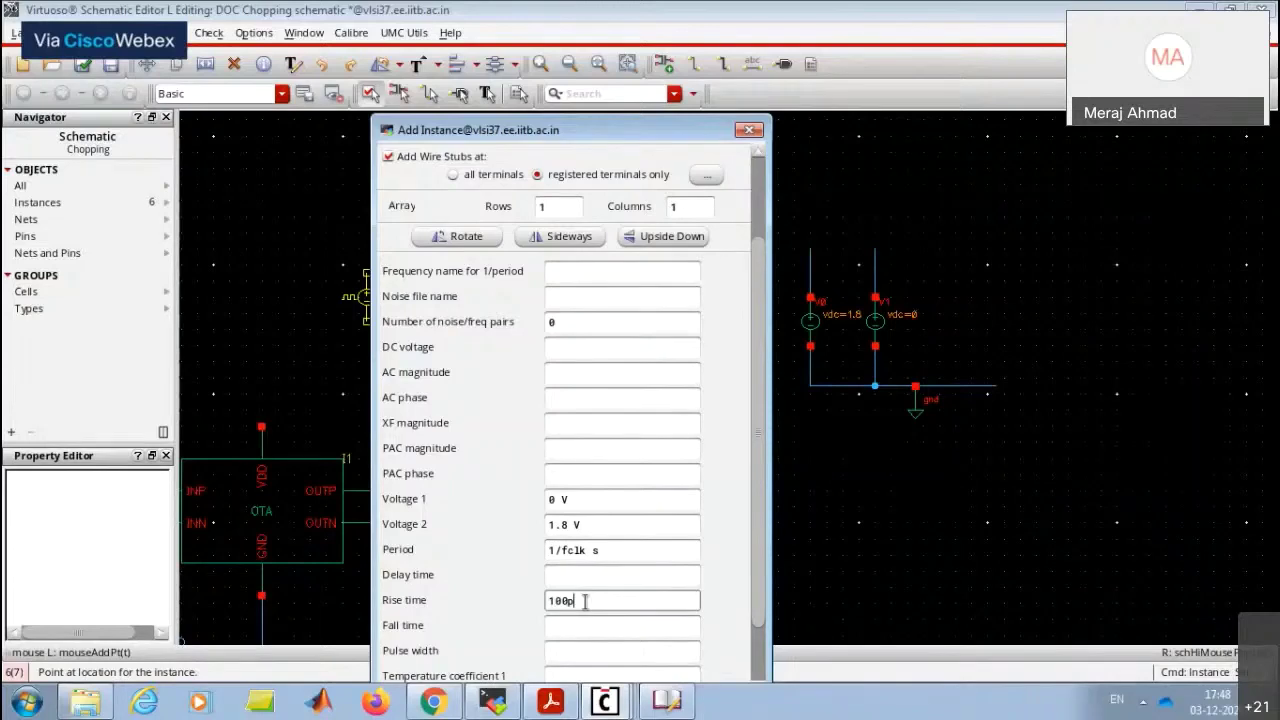
key("Tab")
type("100p")
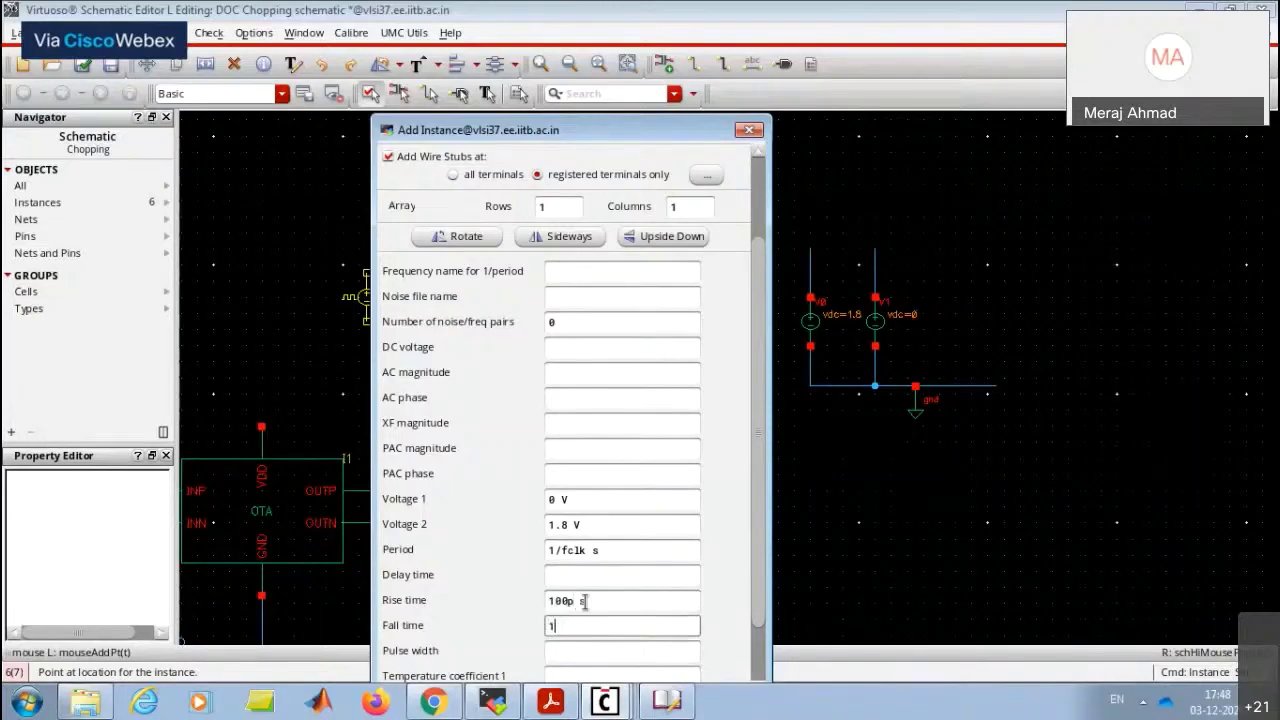
key("Tab")
scroll(622, 585, "down", 1)
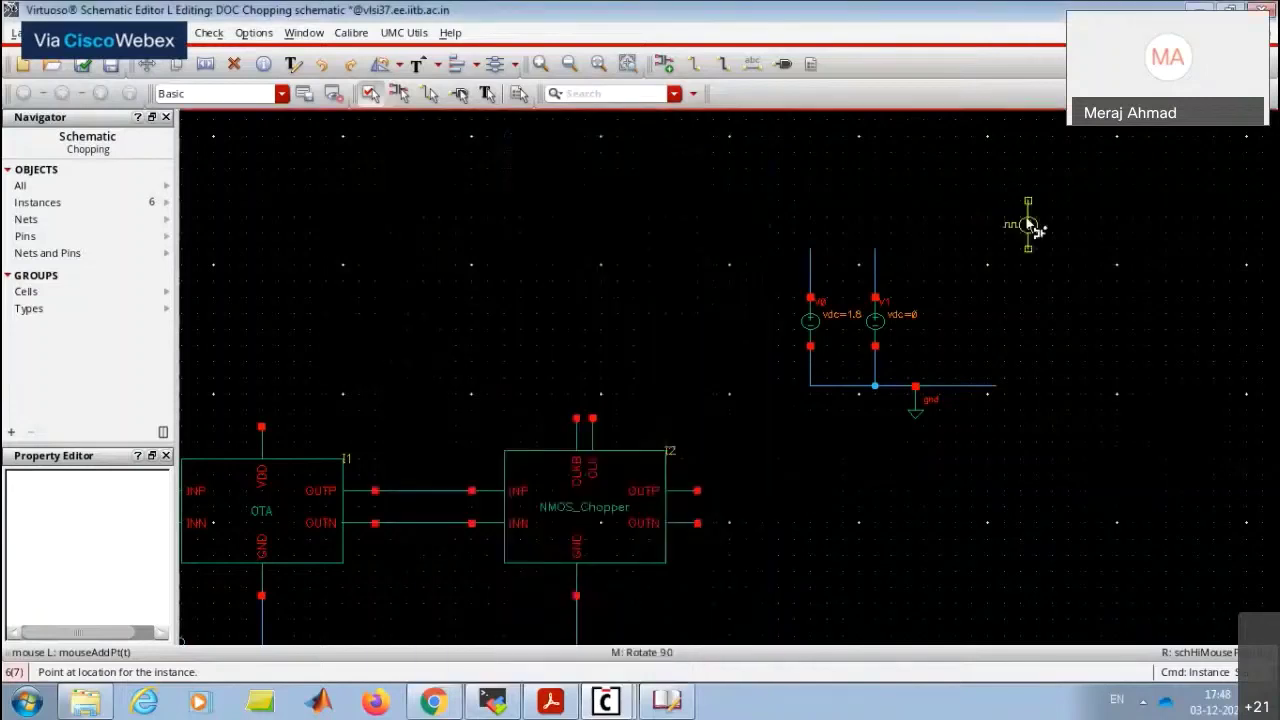
left_click(956, 298)
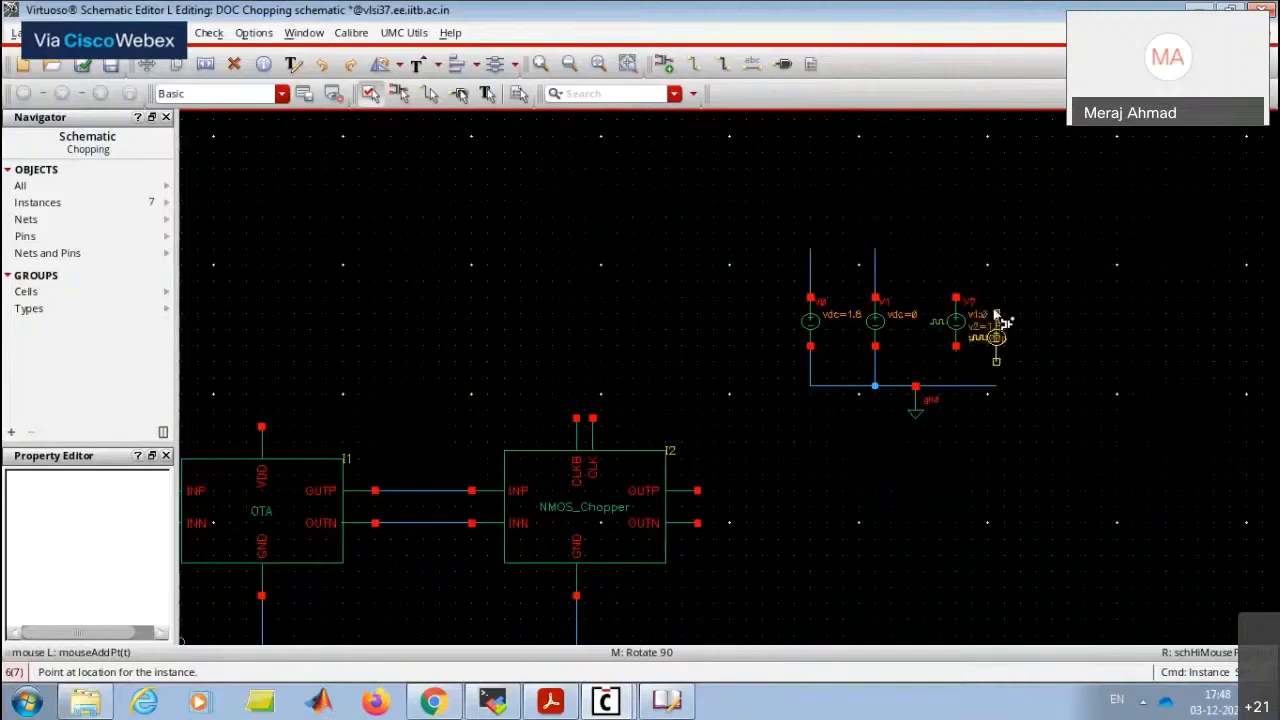
left_click(1040, 313)
Draw a short vertical wire stub upward from the positive terminal of each vpulse source.
key("w")
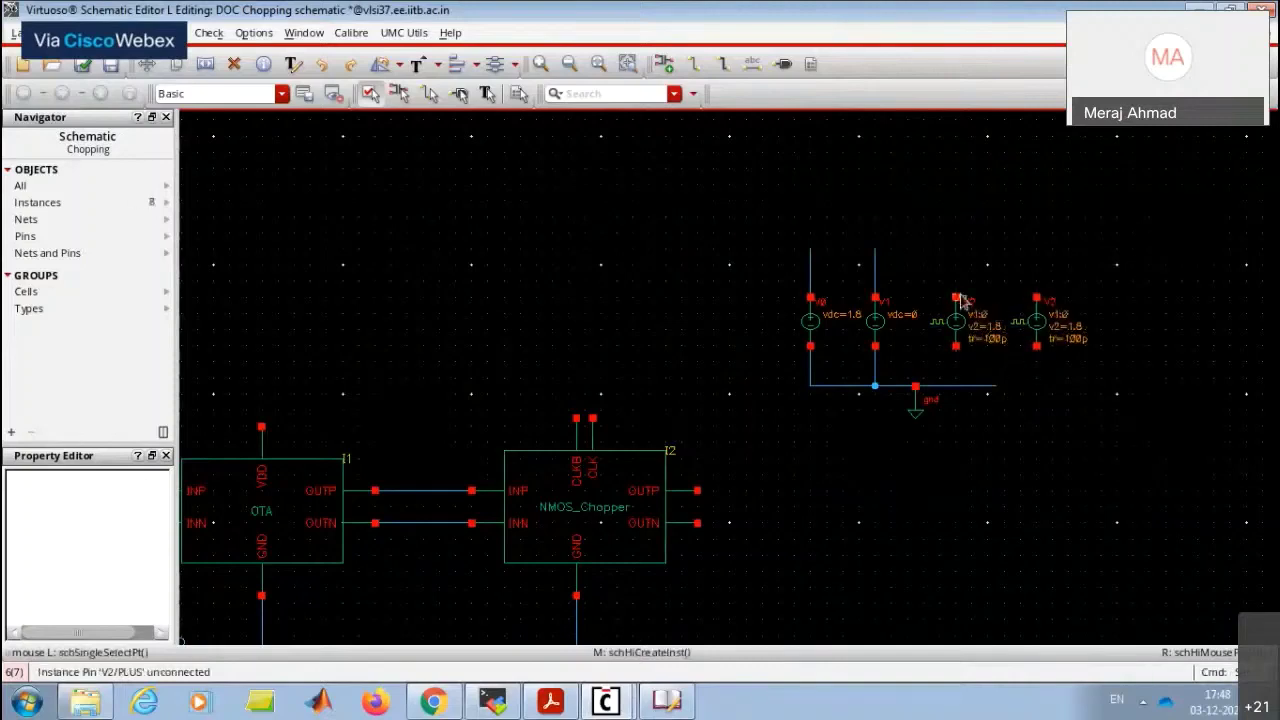
left_click(956, 298)
double_click(956, 249)
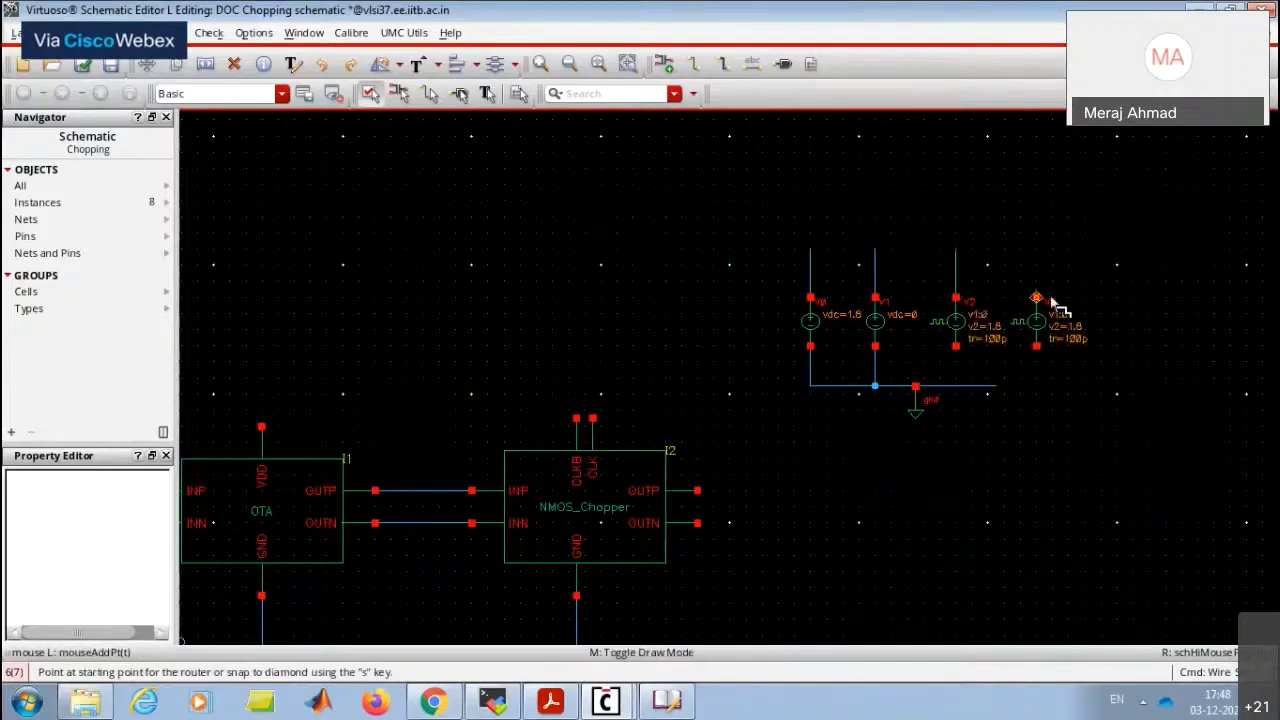
left_click(1036, 298)
double_click(1036, 249)
Wire the negative terminals of both vpulse sources to the common ground wire.
left_click(956, 346)
left_click(956, 386)
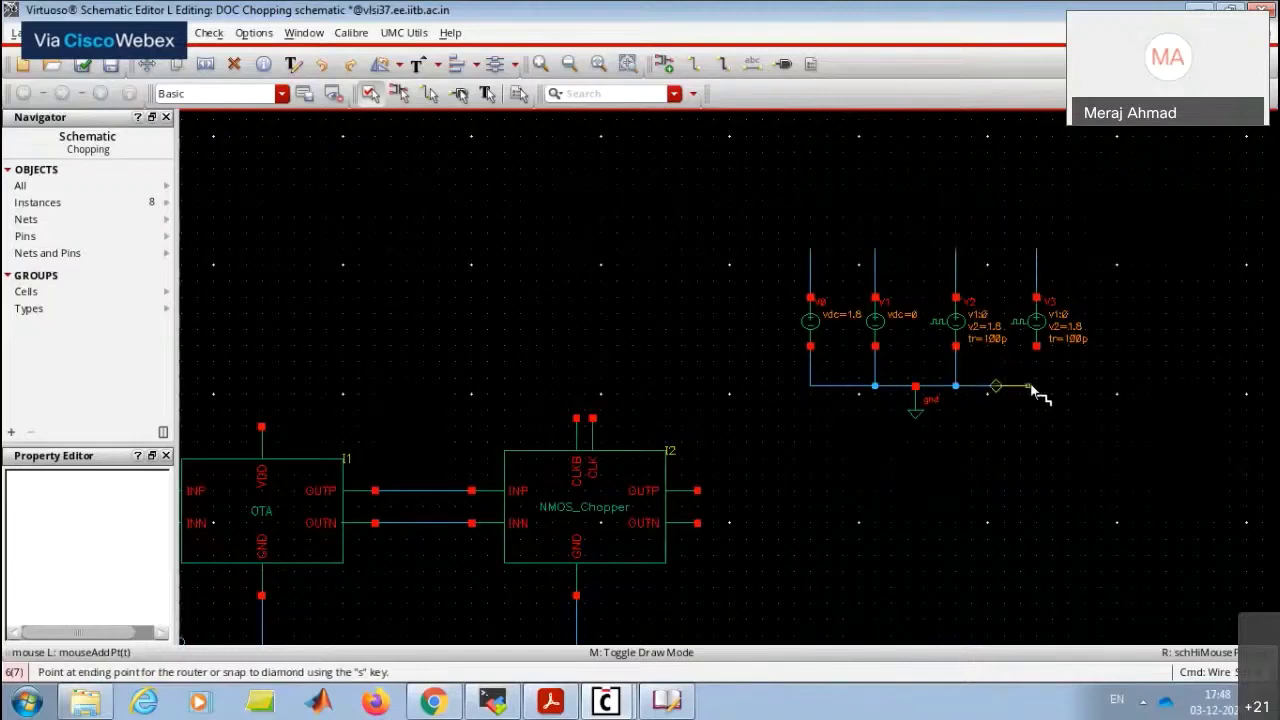
left_click(1036, 347)
key("Escape")
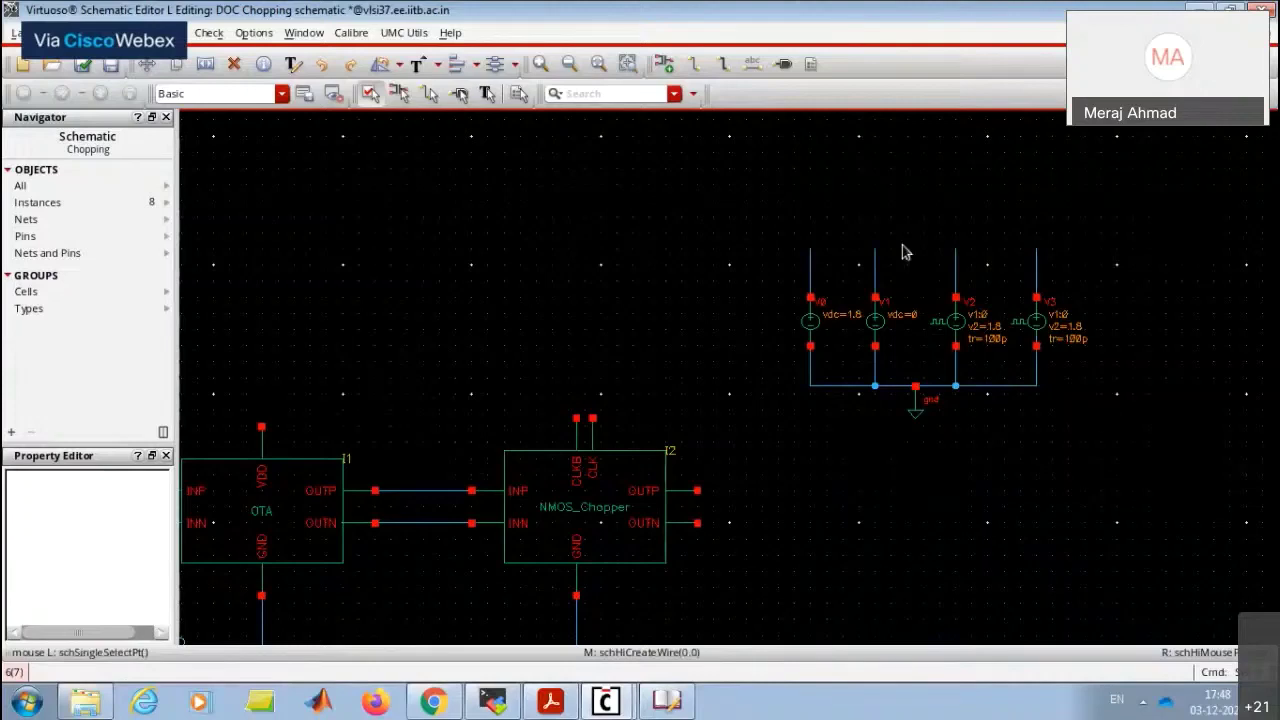
Label the wire stubs above the two vdc sources VDD and GND, with the 1.8 V source as VDD.
type("lVDD G")
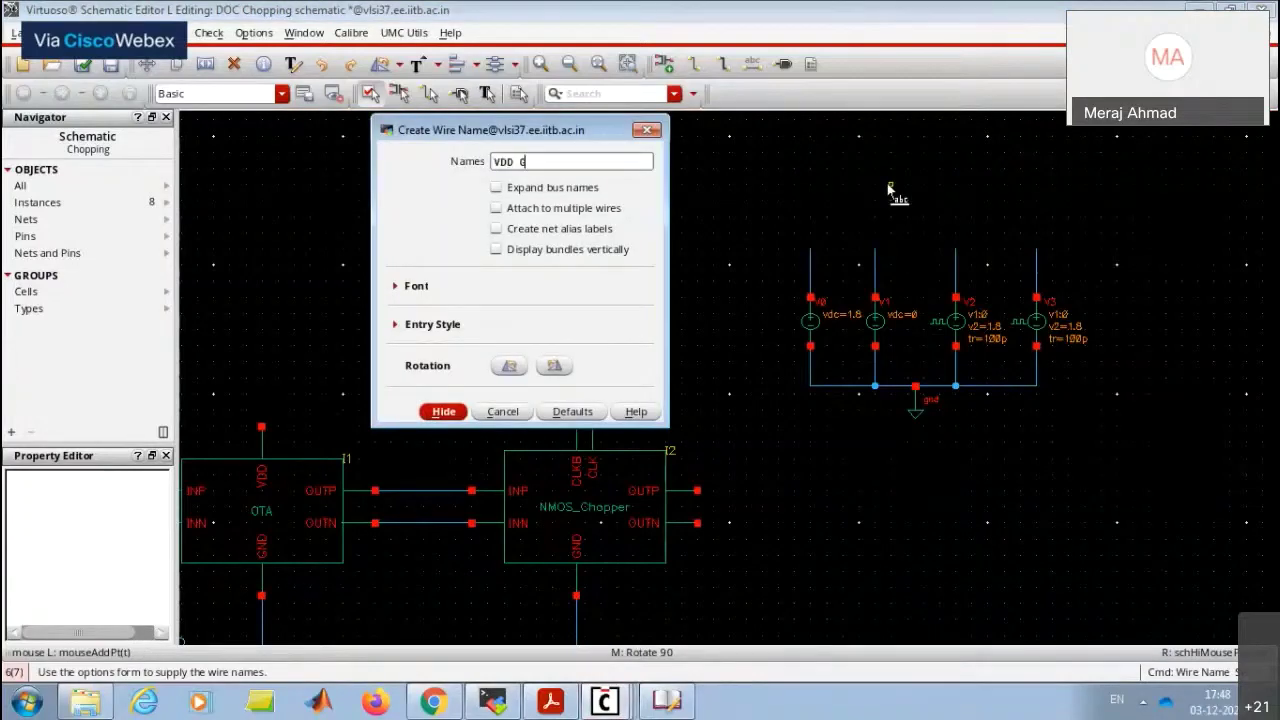
key("Return")
middle_click(844, 252)
left_click(807, 265)
left_click(873, 268)
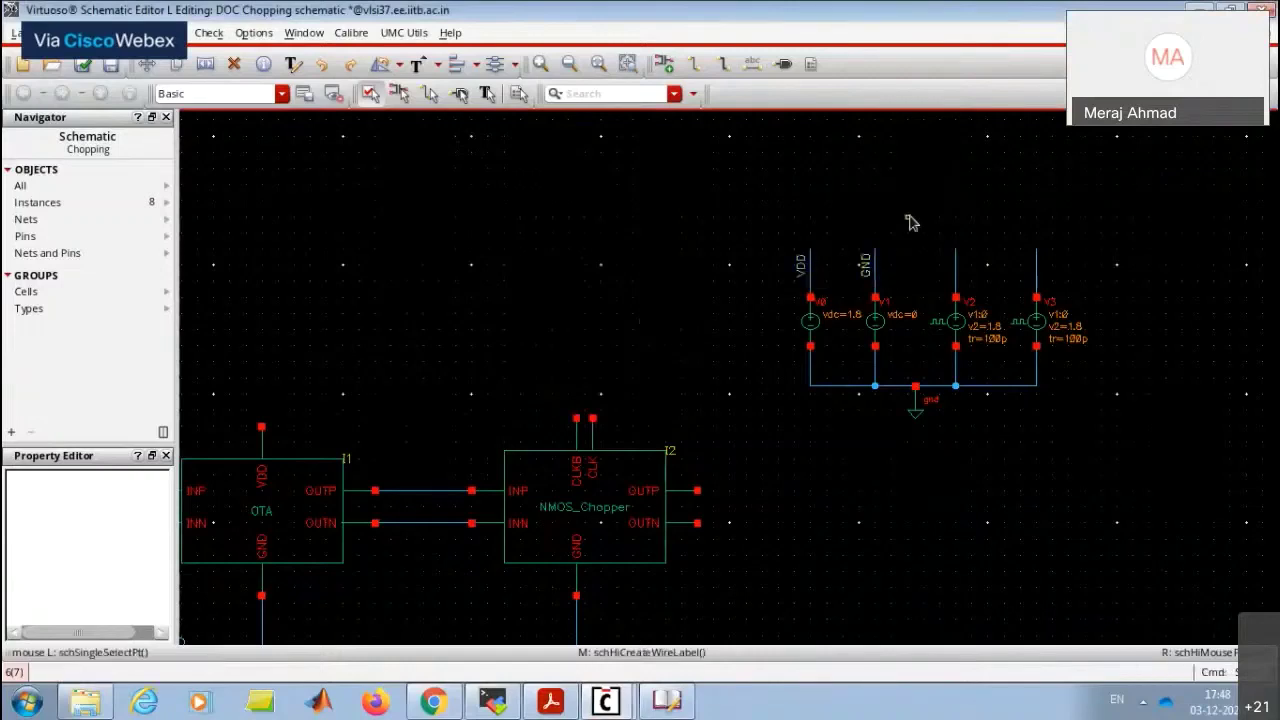
Label the wire stubs above the two vpulse sources CLK and CLKB, from left to right.
type("l")
type("CLK CL")
type("KB")
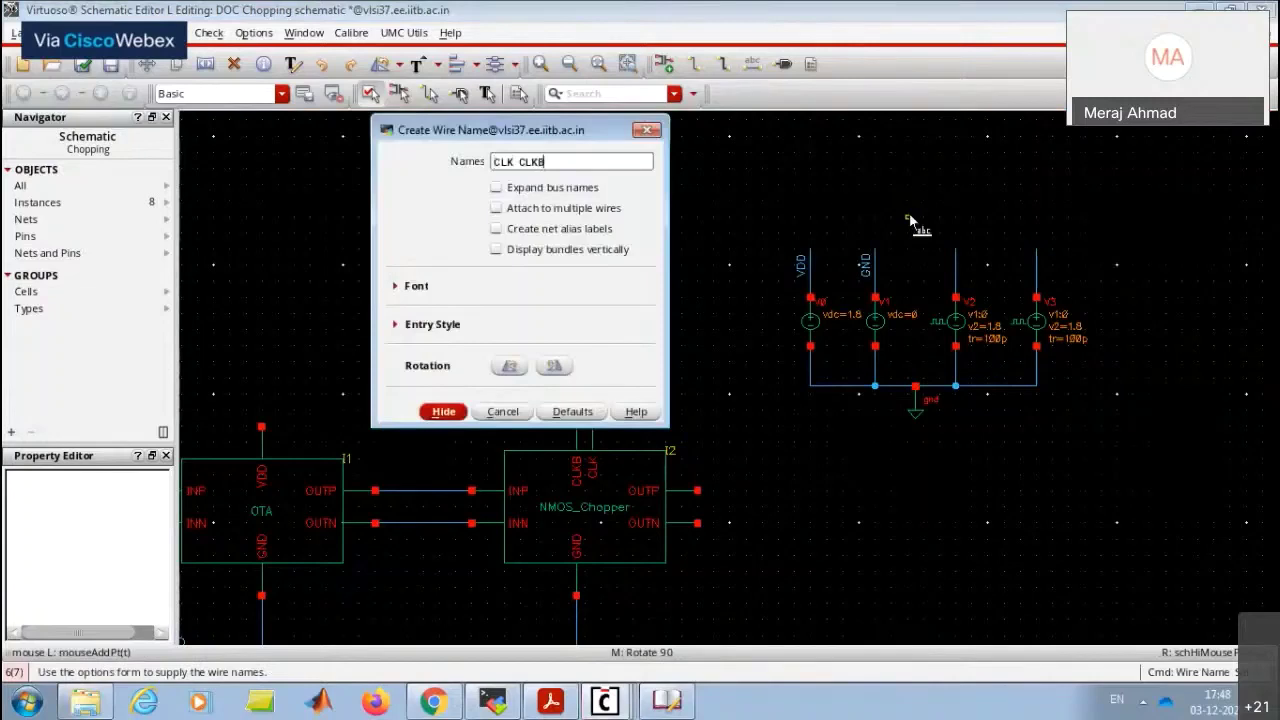
key("Return")
middle_click(957, 268)
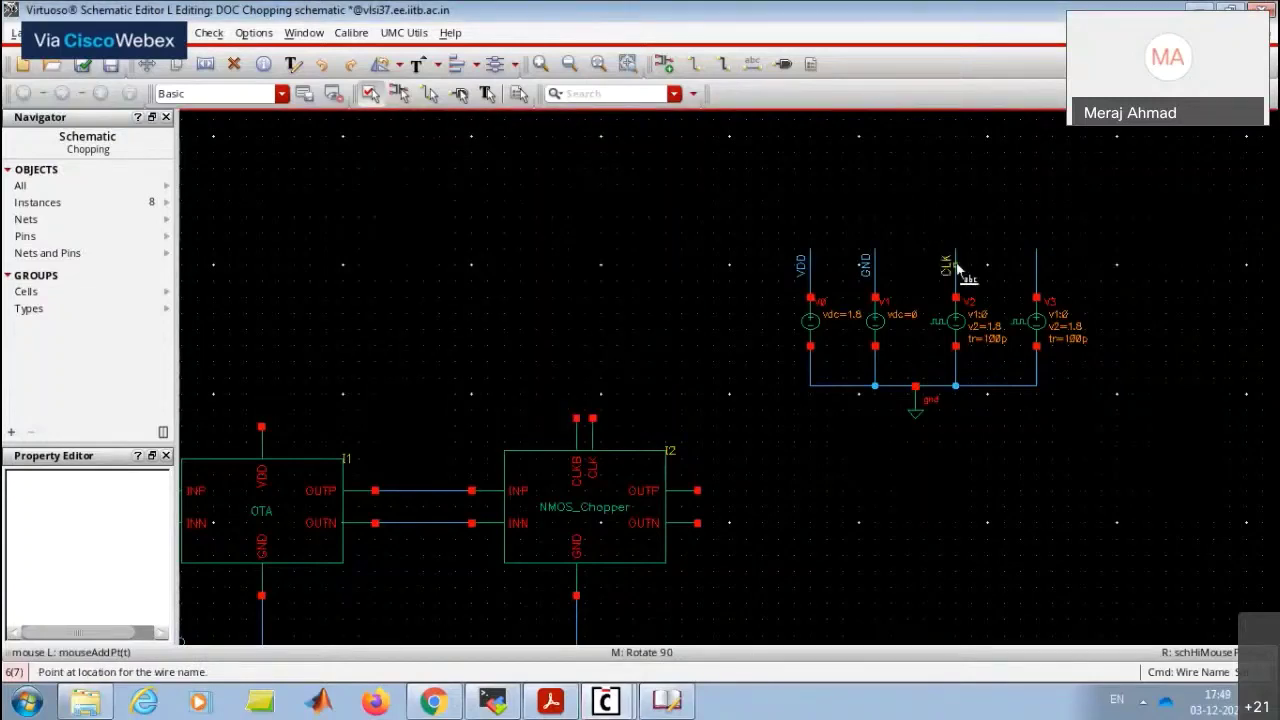
left_click(957, 268)
left_click(1035, 268)
key("Escape")
Draw vertical wire stubs upward from the CLKB and CLK pins of the NMOS_Chopper after the OTA.
key("e")
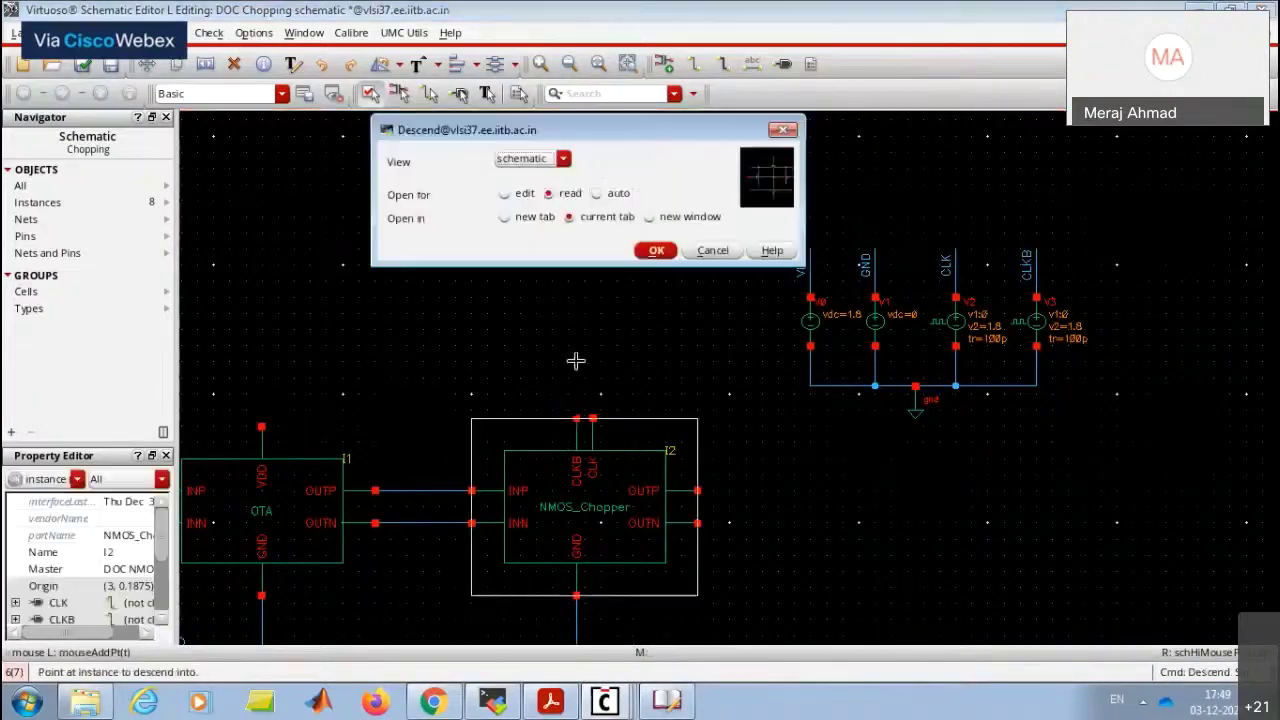
left_click(707, 249)
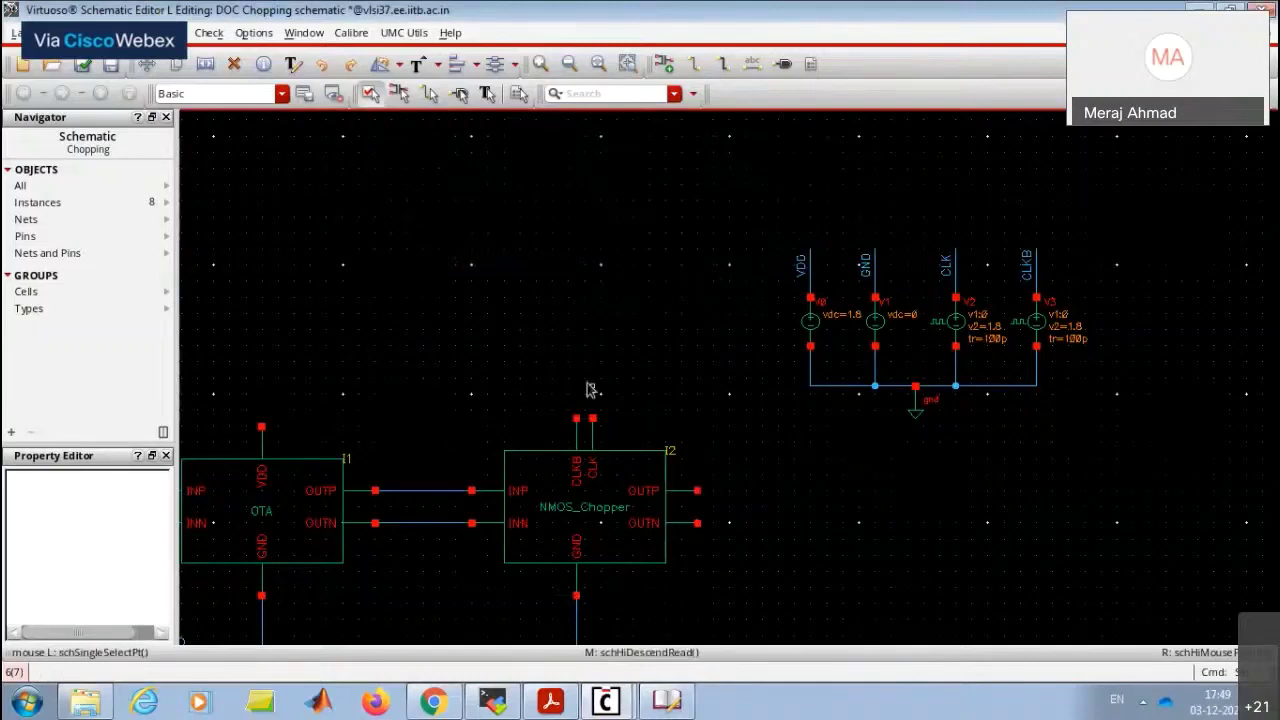
key("w")
left_click(576, 418)
double_click(576, 341)
left_click(592, 418)
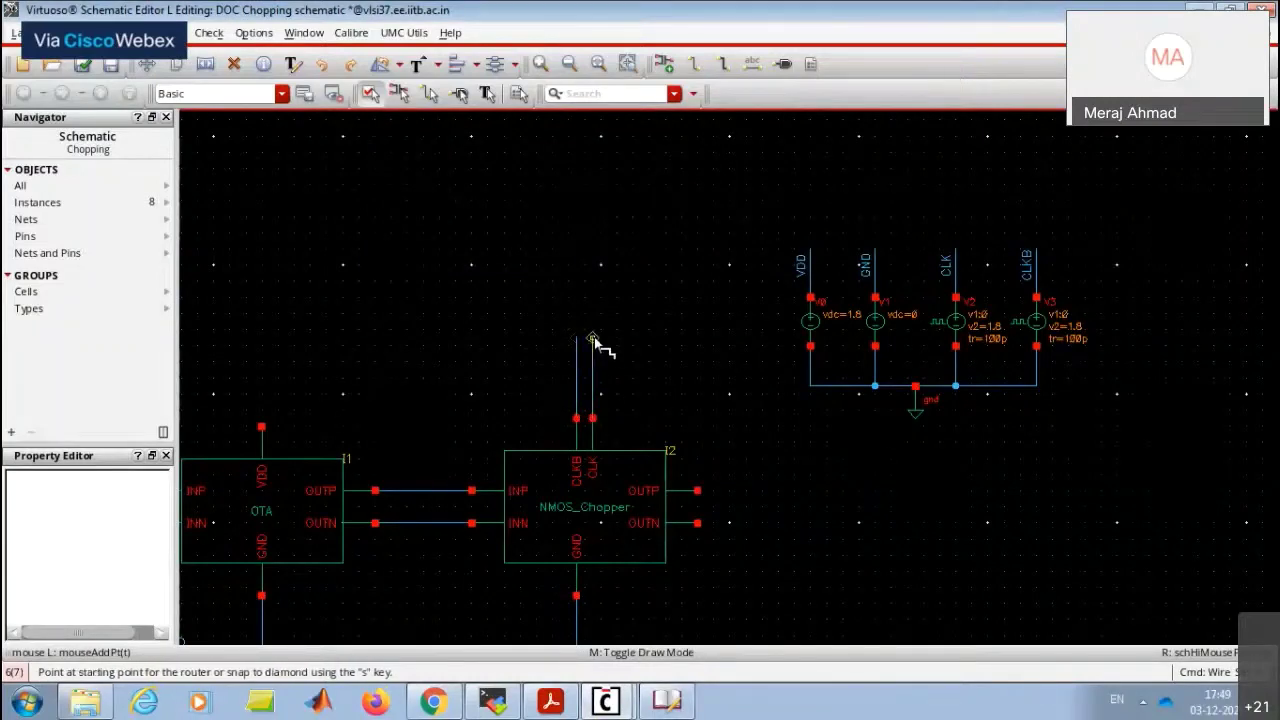
double_click(593, 341)
scroll(594, 343, "left", 2, "shift")
key("Escape")
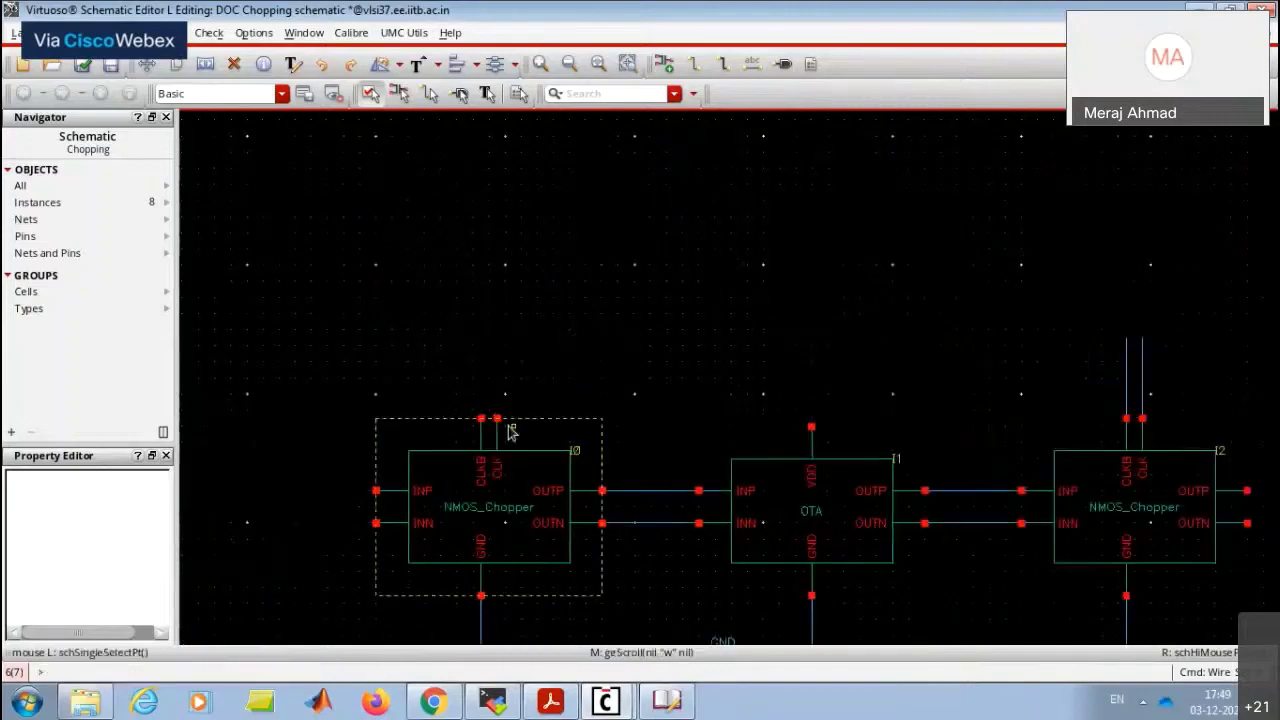
Draw vertical wire stubs upward from the clock pins of the input-side NMOS_Chopper and the OTA's VDD pin.
key("w")
left_click(497, 419)
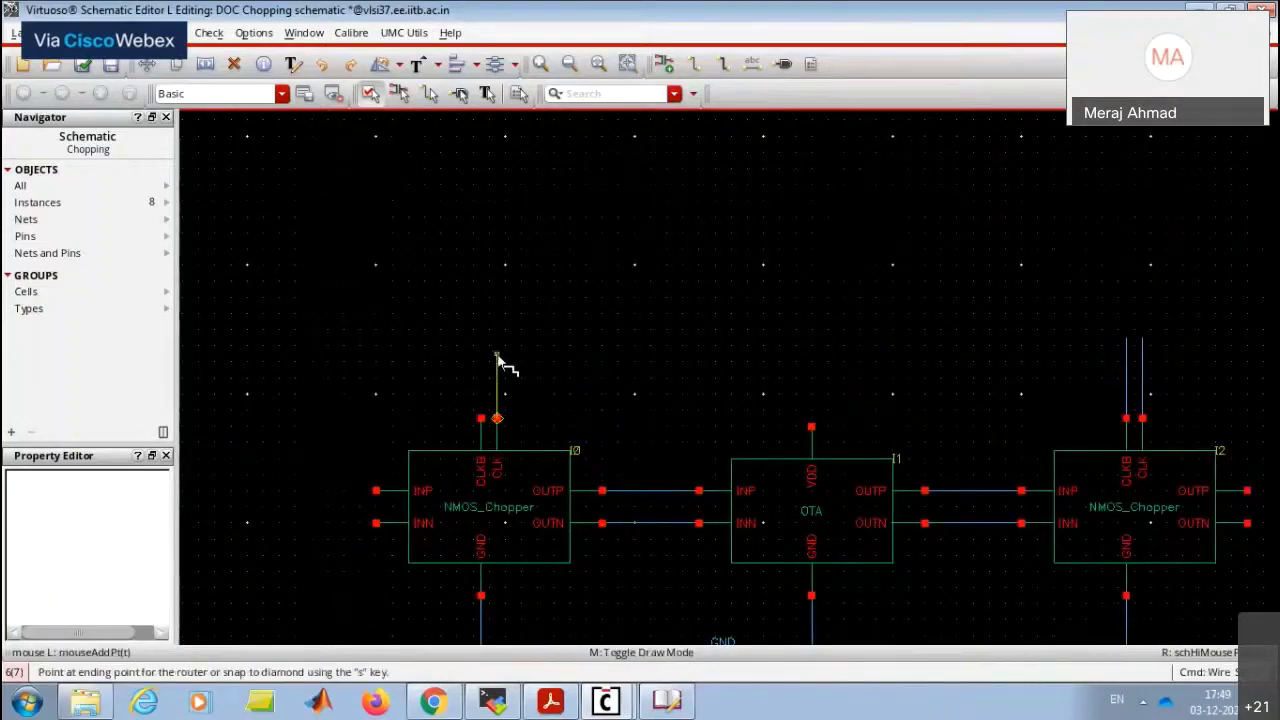
double_click(497, 355)
left_click(810, 425)
double_click(812, 371)
key("Escape")
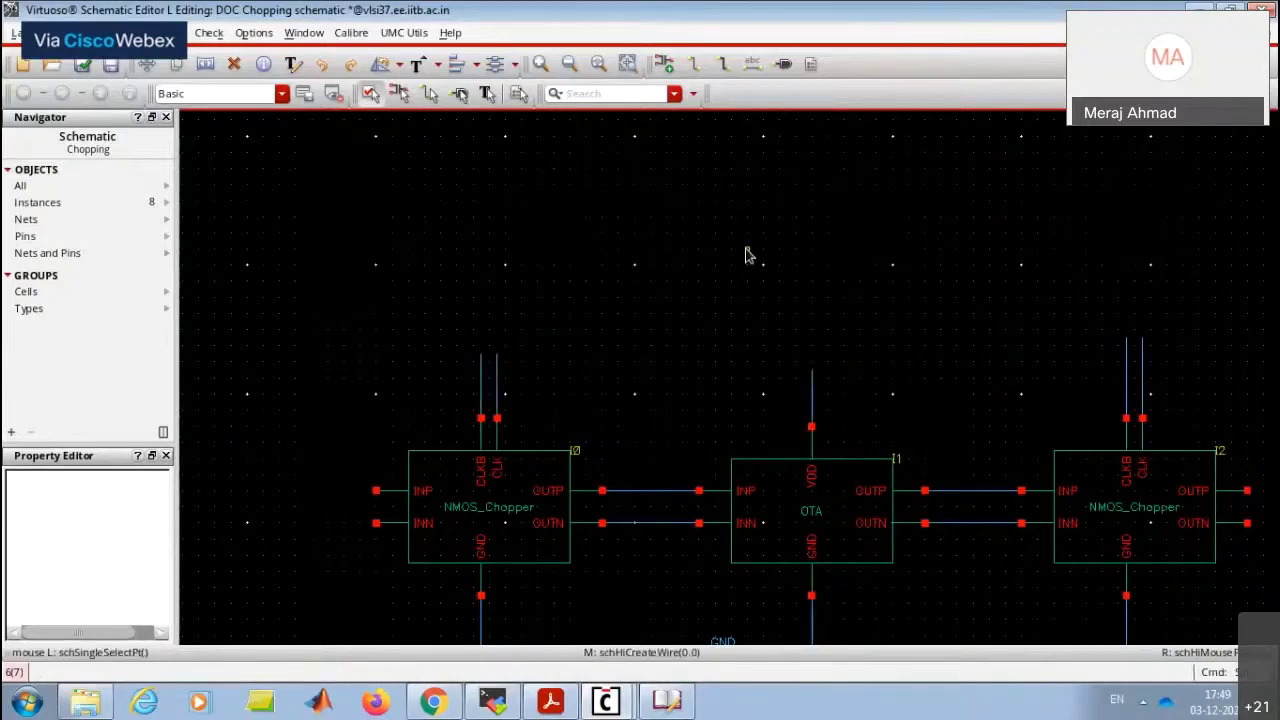
Label the clock stubs of both NMOS_Chopper blocks CLK and CLKB to match their pins.
type("lCLK")
type(" CLKB")
type(" CLK CLKB")
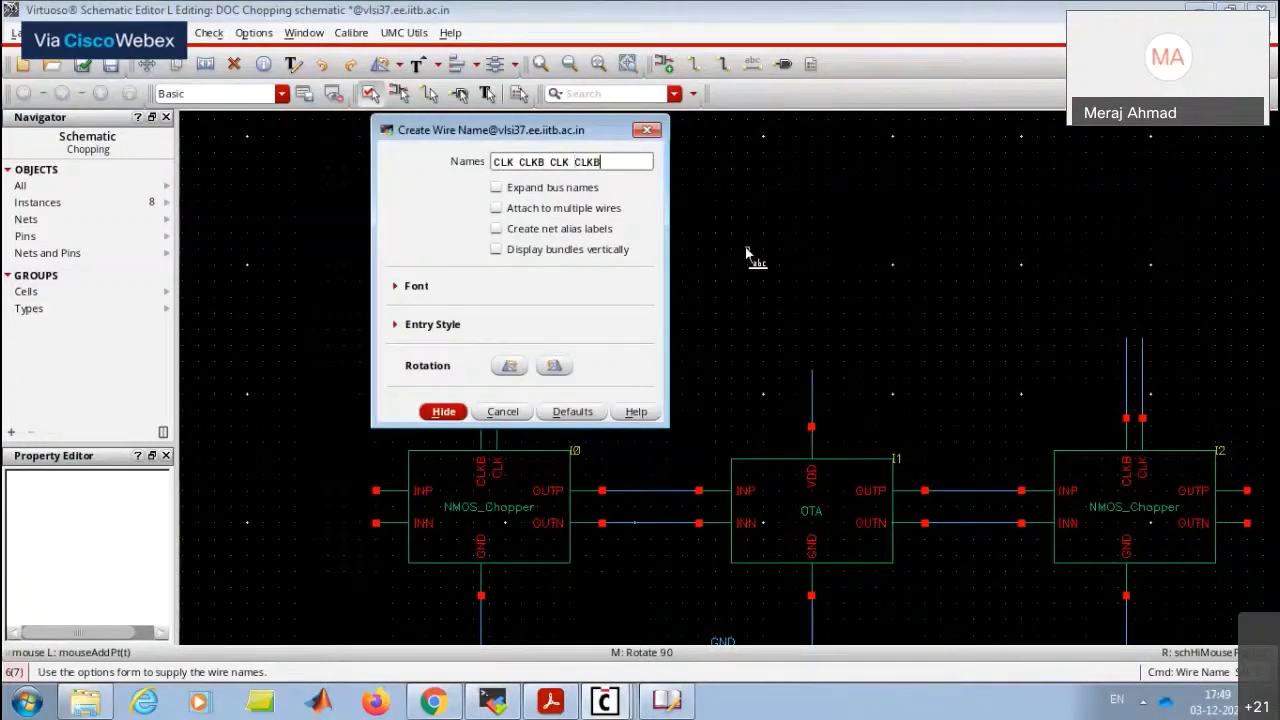
key("Return")
left_click(497, 378)
left_click(481, 378)
middle_click(1136, 380)
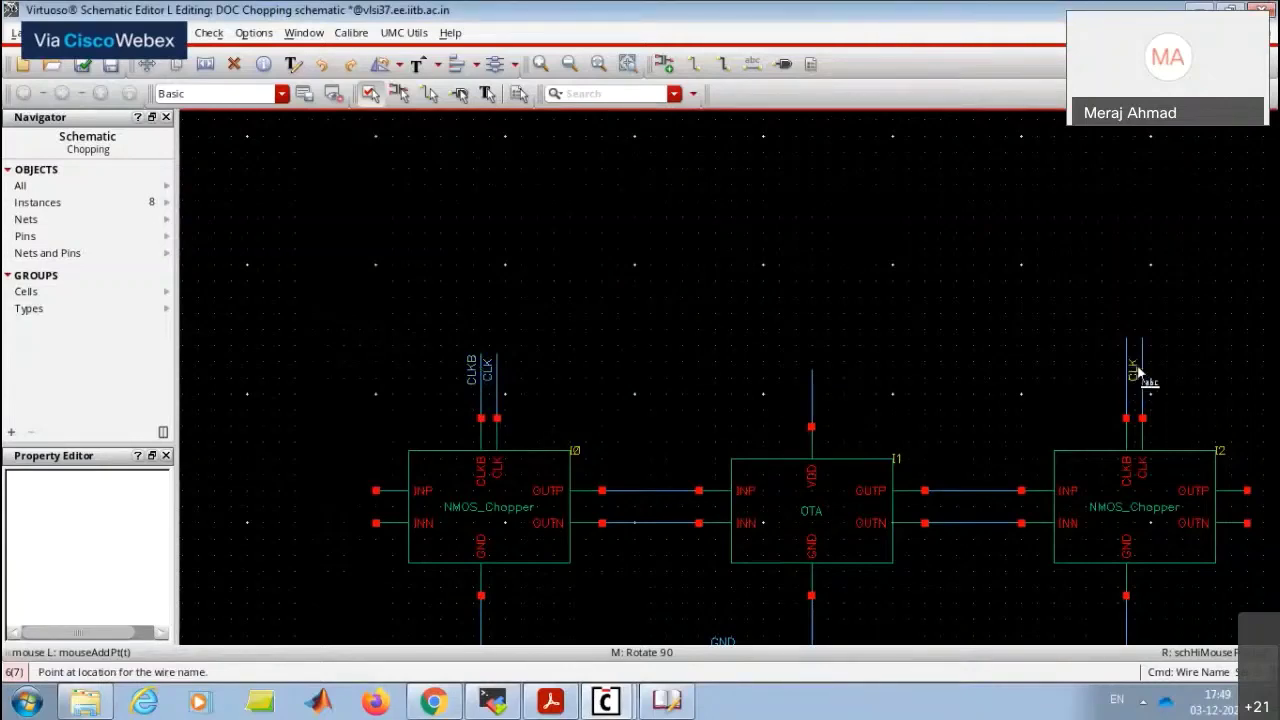
left_click(1140, 362)
left_click(1125, 366)
key("Escape")
Label the wire stub on the OTA's supply pin VDD.
type("lVDD")
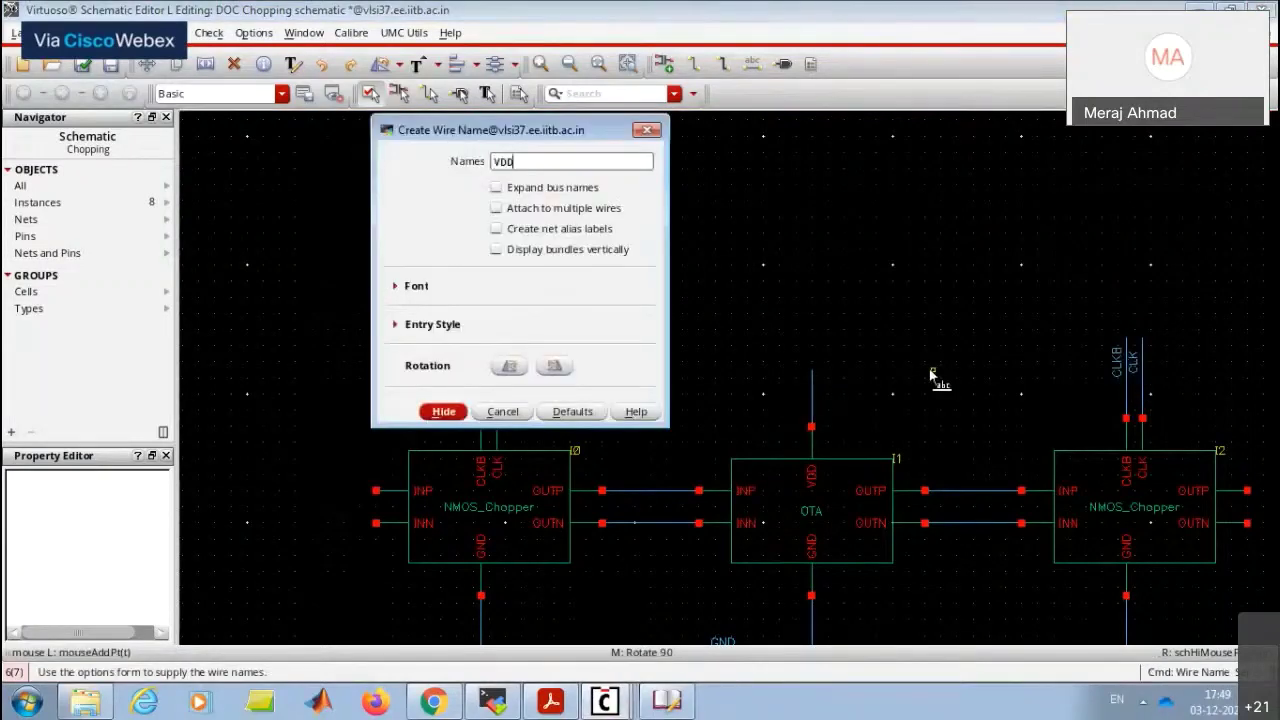
key("Return")
left_click(811, 385)
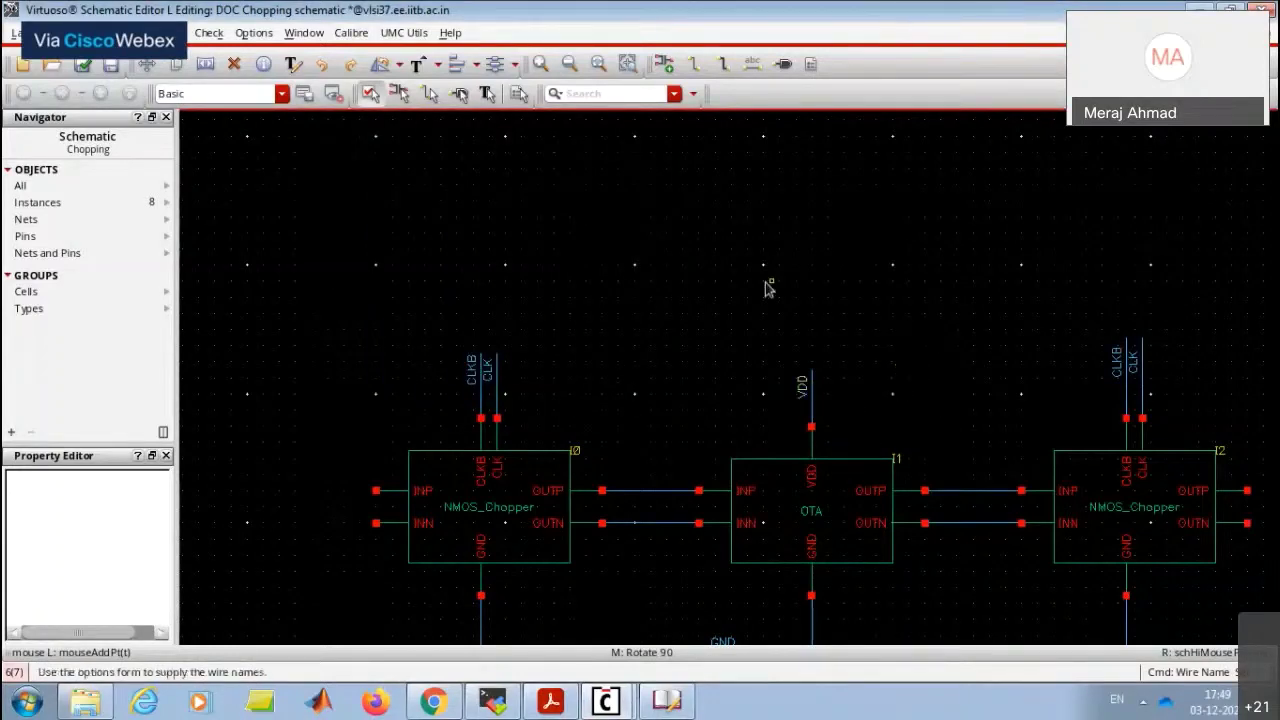
key("Escape")
Draw short horizontal wires outward from the OUTP and OUTN pins of the output NMOS_Chopper.
scroll(766, 286, "down", 4, "ctrl")
scroll(766, 286, "up", 2, "ctrl")
scroll(1094, 391, "up", 2, "ctrl")
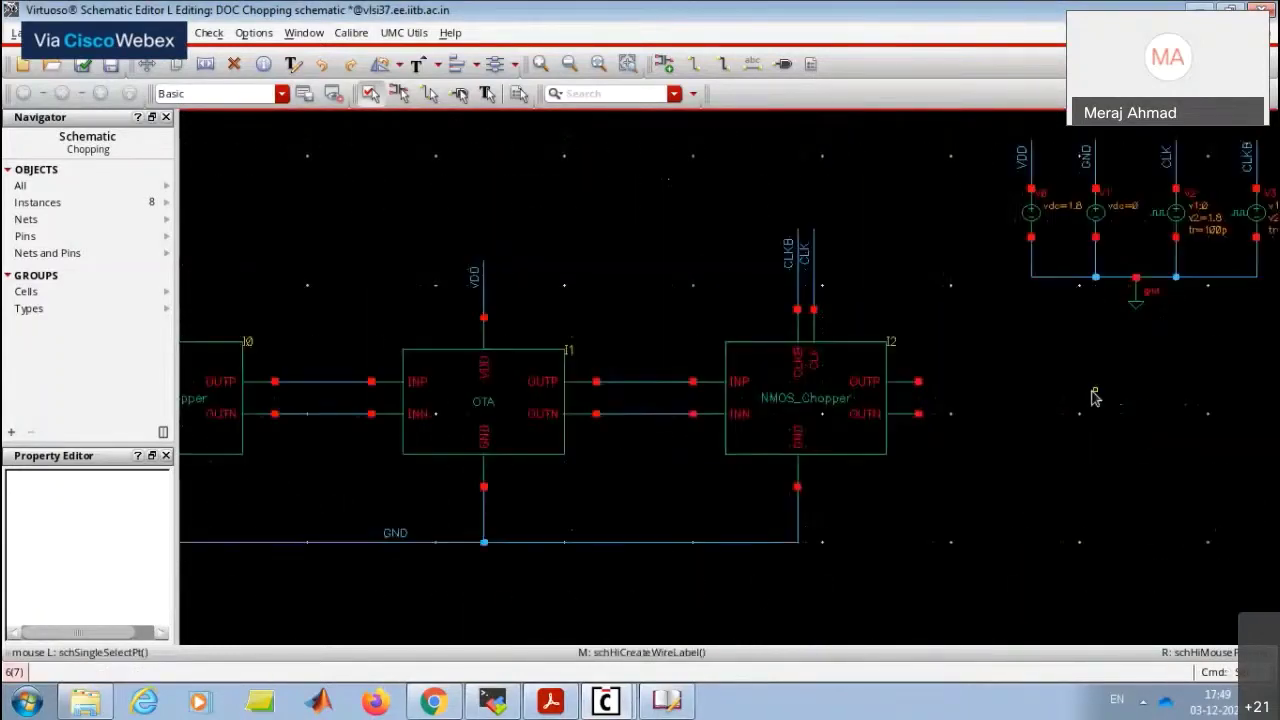
key("w")
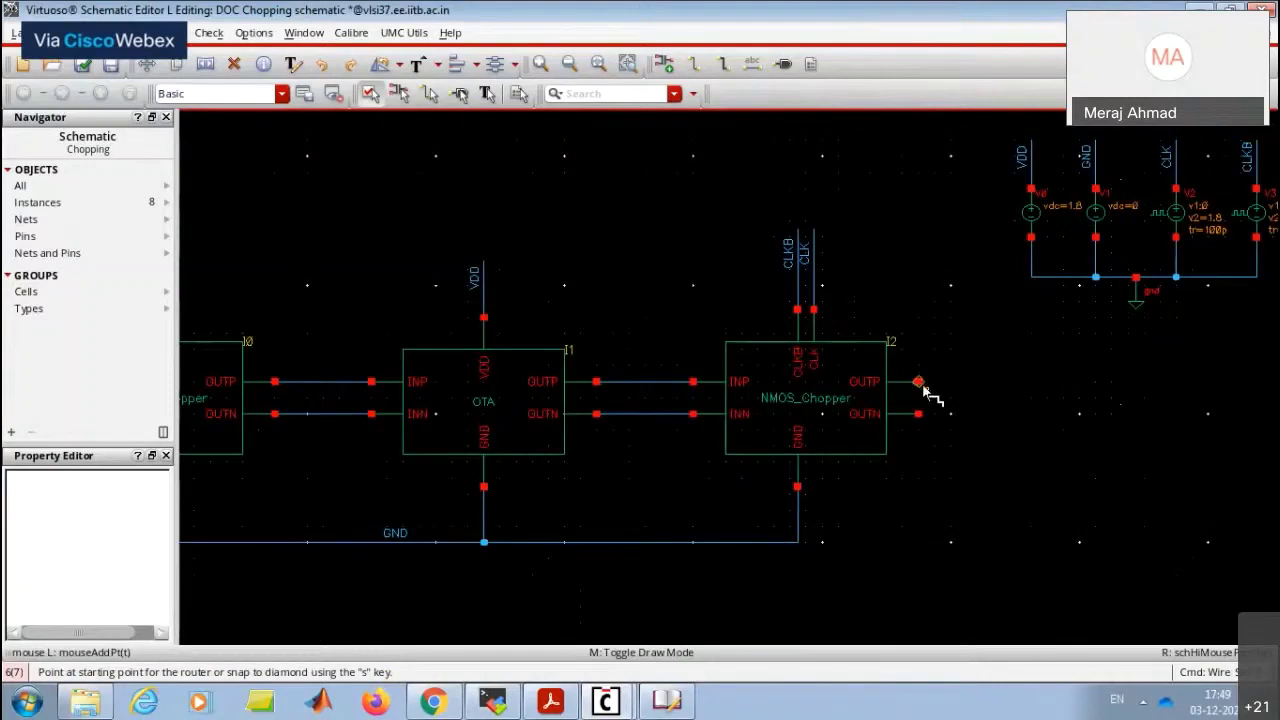
left_click(918, 382)
double_click(998, 382)
left_click(918, 413)
double_click(998, 413)
key("Escape")
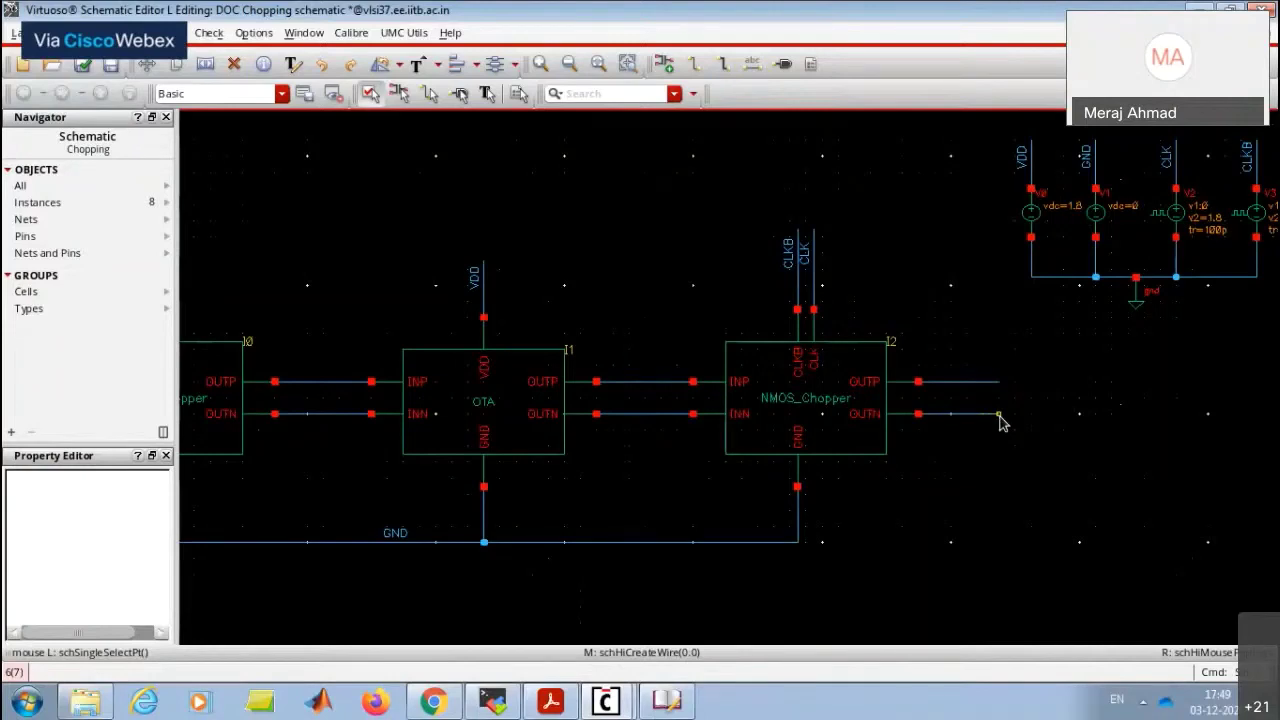
Label the output chopper's OUTP and OUTN wires VOUTP and VOUTN.
type("lvouTP VOUTN")
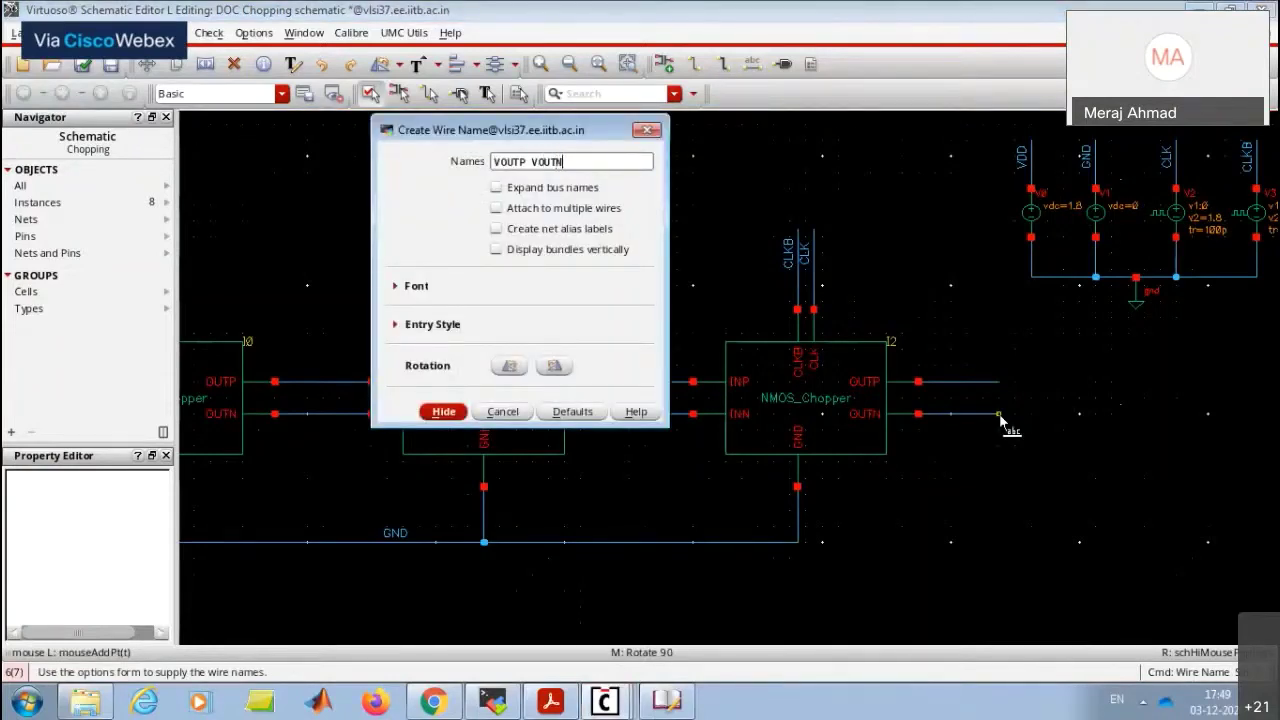
key("Return")
left_click(968, 386)
left_click(968, 418)
key("Escape")
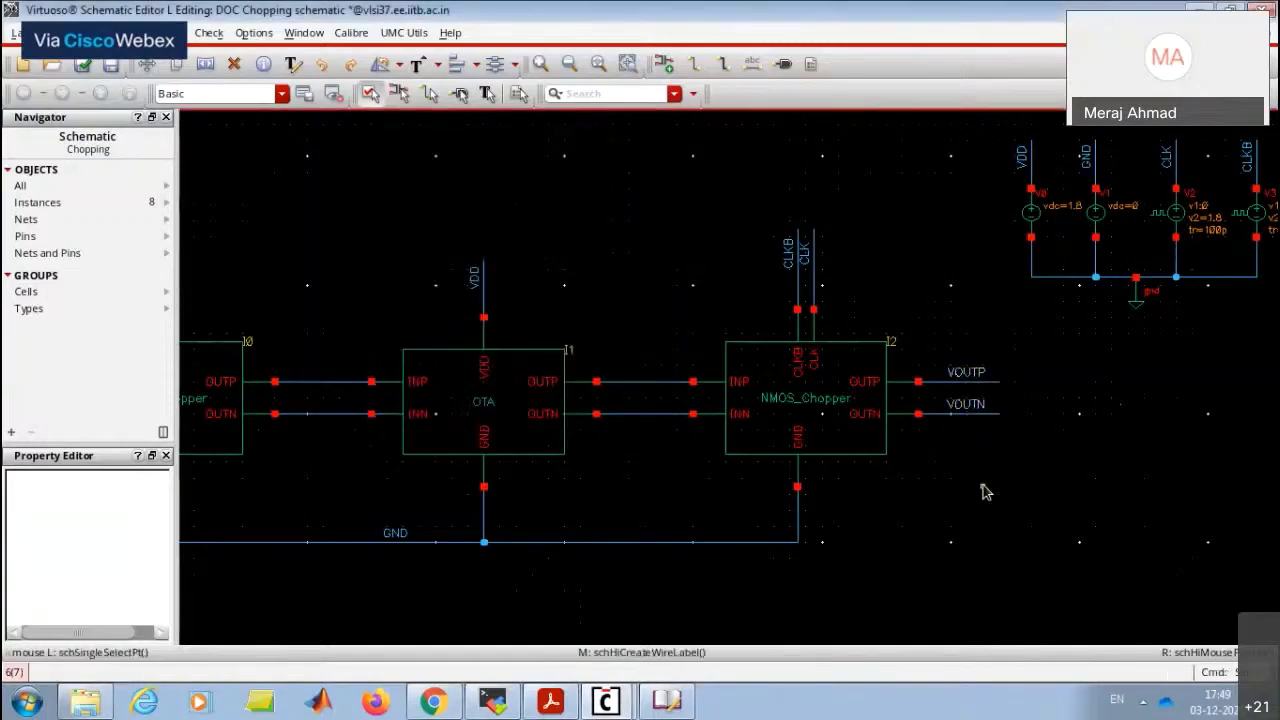
key("Left")
key("z")
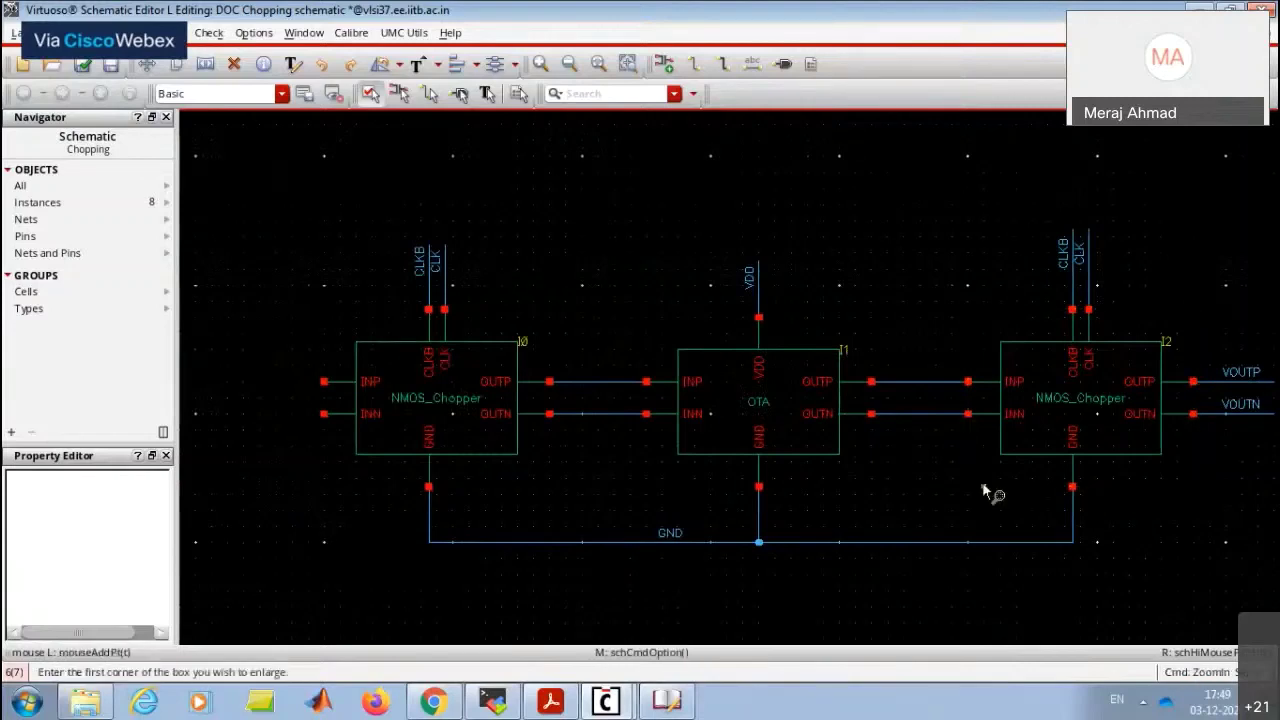
key("Escape")
scroll(829, 420, "down", 5, "ctrl")
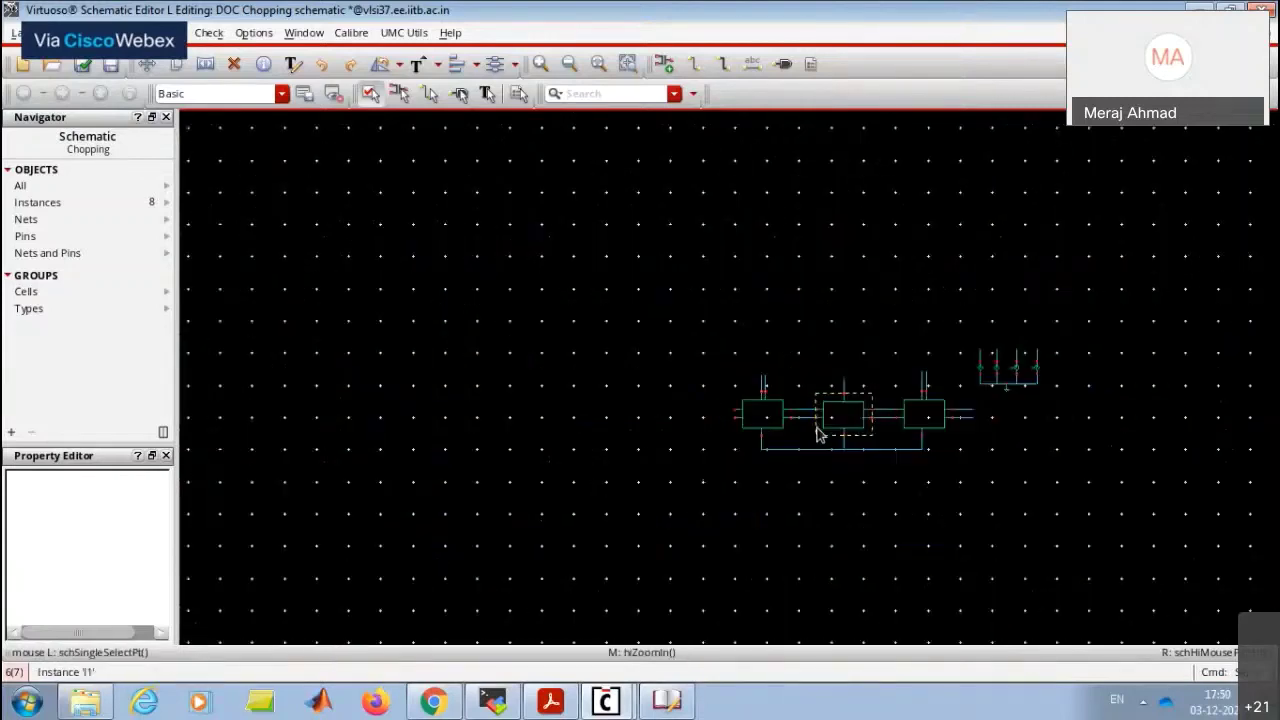
scroll(814, 429, "up", 5, "ctrl")
scroll(651, 326, "down", 5, "ctrl")
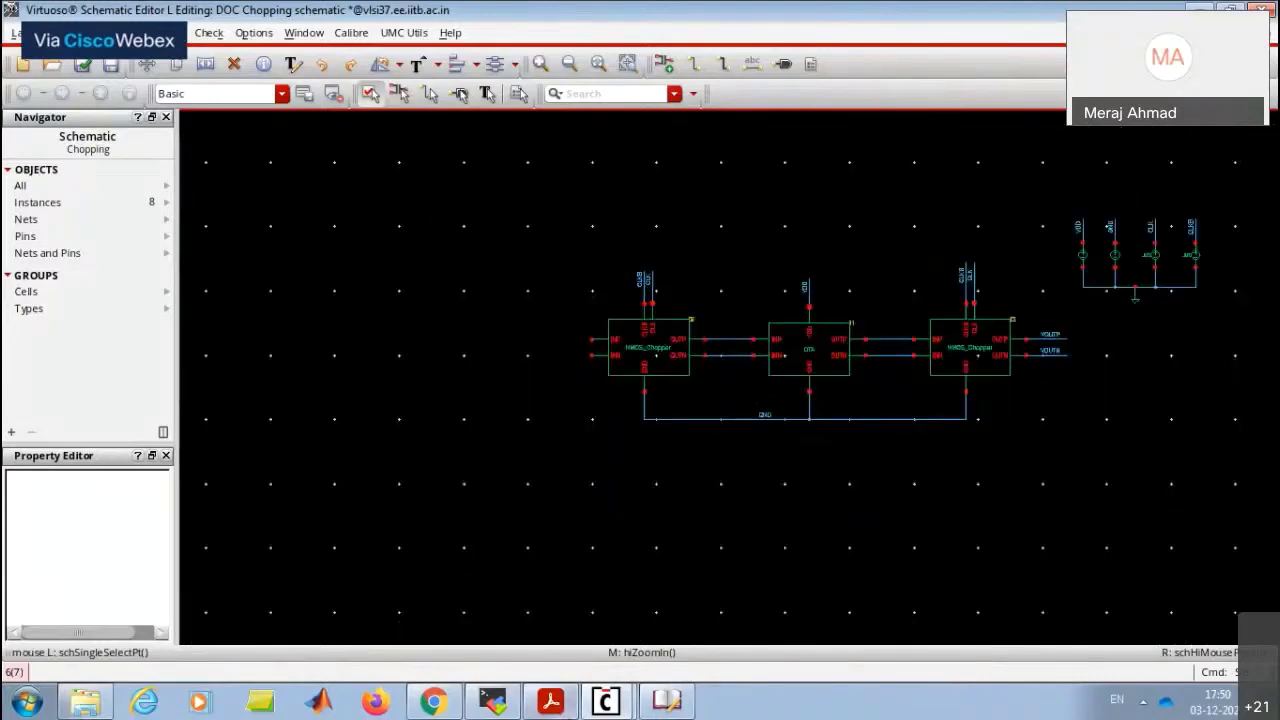
Switch to the DOC_Tutorial PDF, examine the Differential circuit excitation source slide, and return to the Chopping schematic.
key("alt+Tab")
scroll(595, 360, "down", 10)
scroll(593, 360, "down", 5)
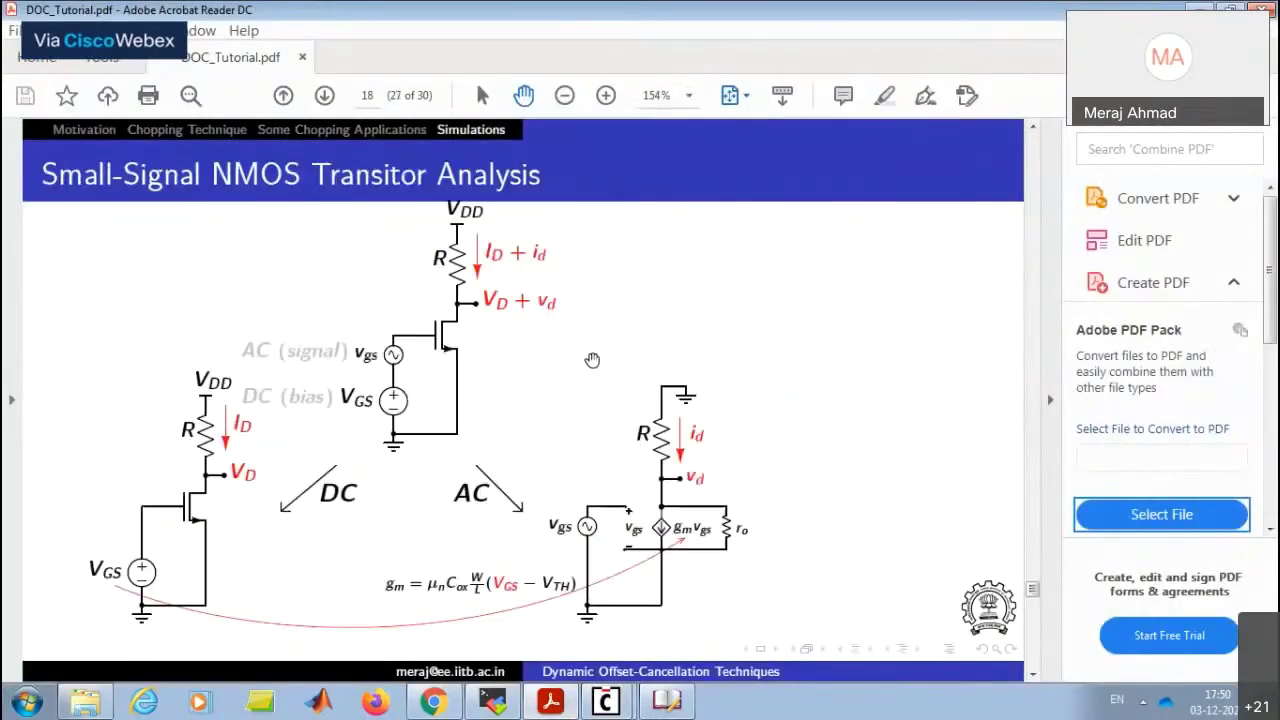
scroll(476, 415, "up", 2)
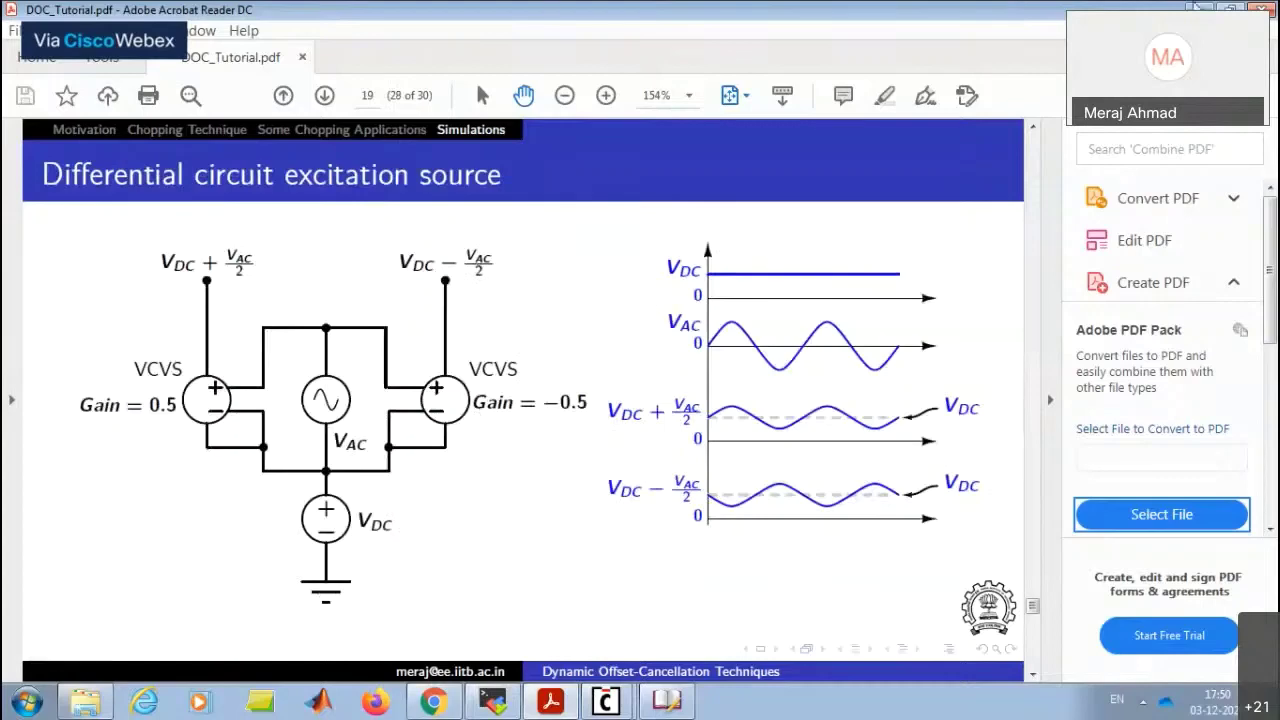
left_click(1196, 6)
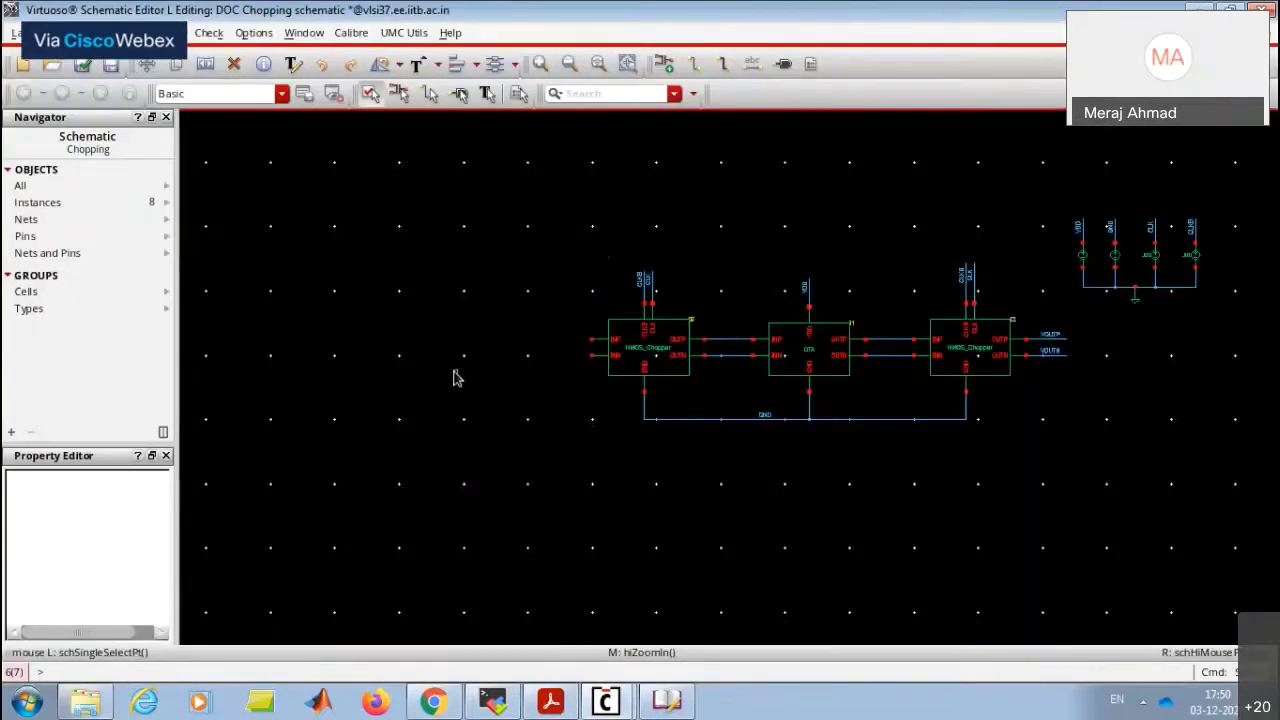
Place an analogLib vcvs symbol with a voltage gain of 0.5 in the empty area beside the input NMOS_Chopper.
key("i")
left_click_drag(506, 182, 424, 188)
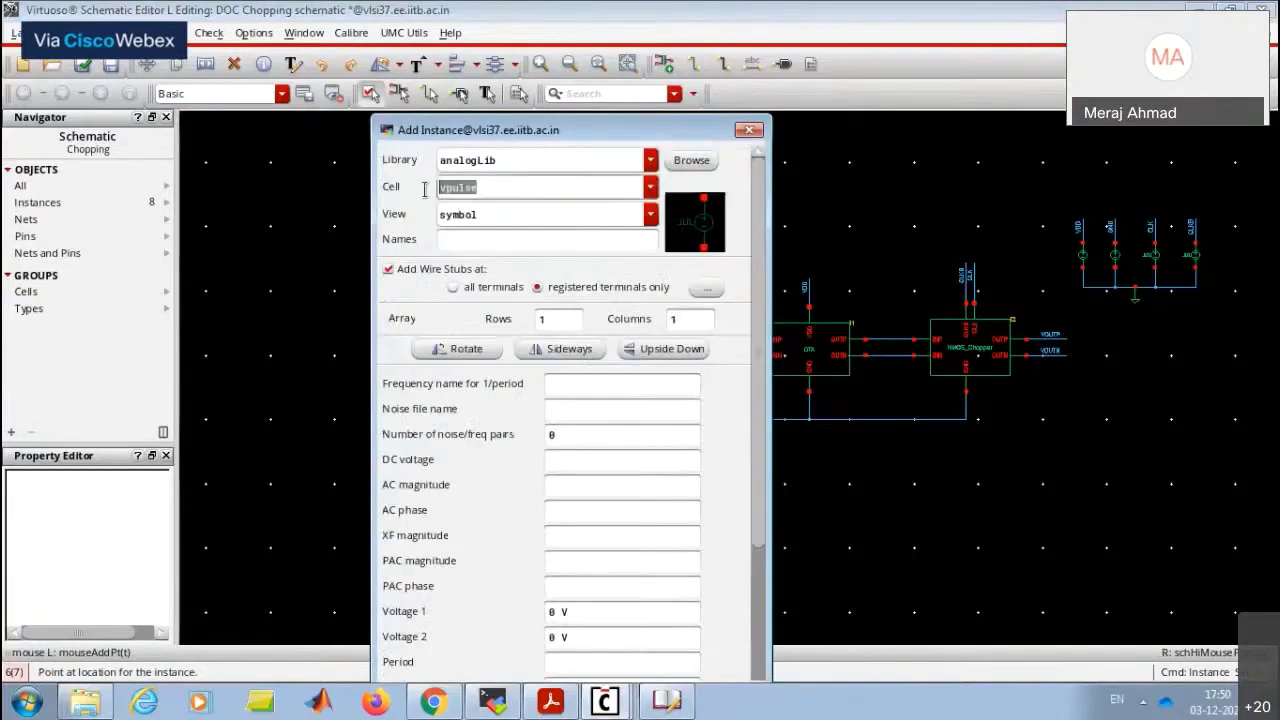
type("vcvs")
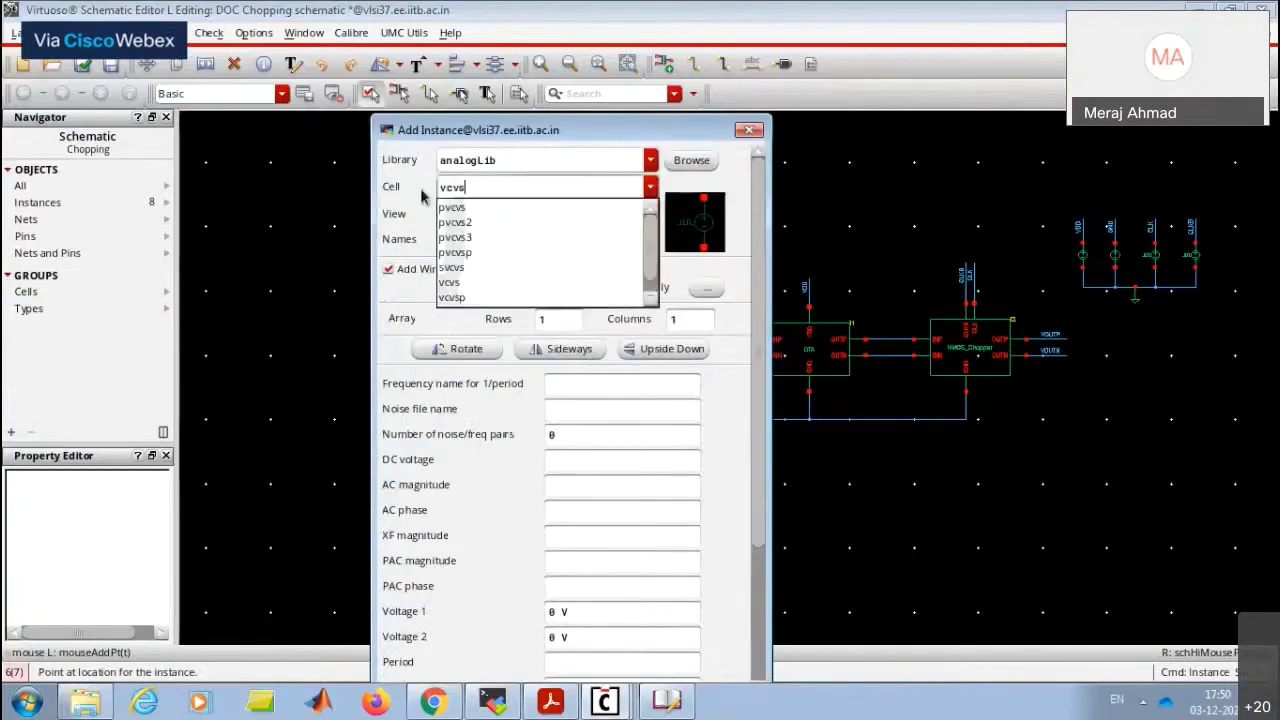
key("Return")
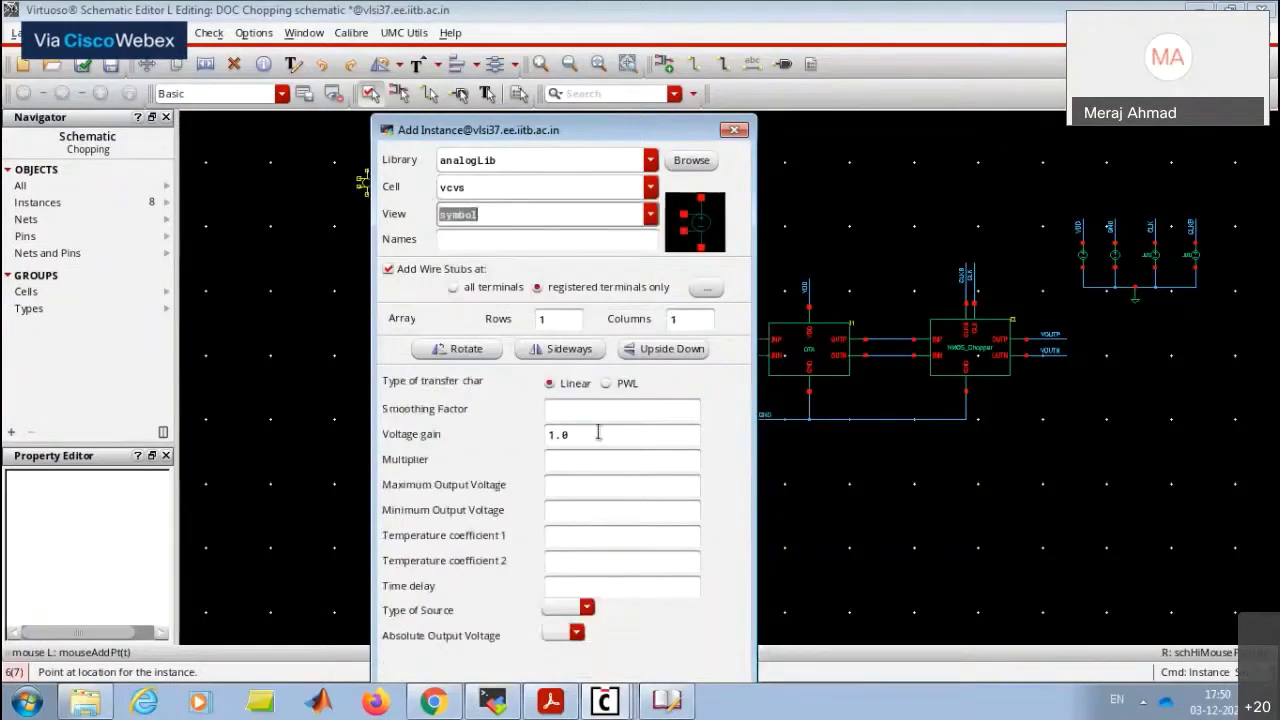
left_click_drag(599, 433, 514, 437)
type("0.5")
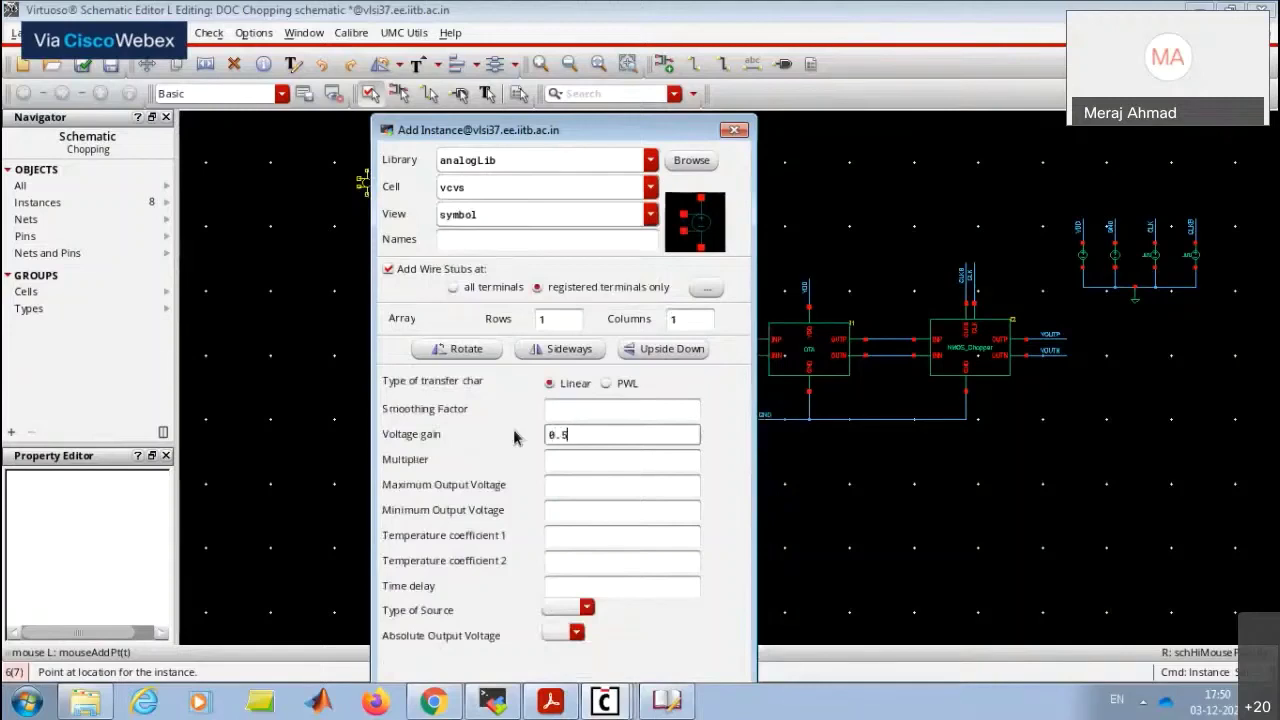
key("Return")
scroll(455, 465, "up", 2, "ctrl")
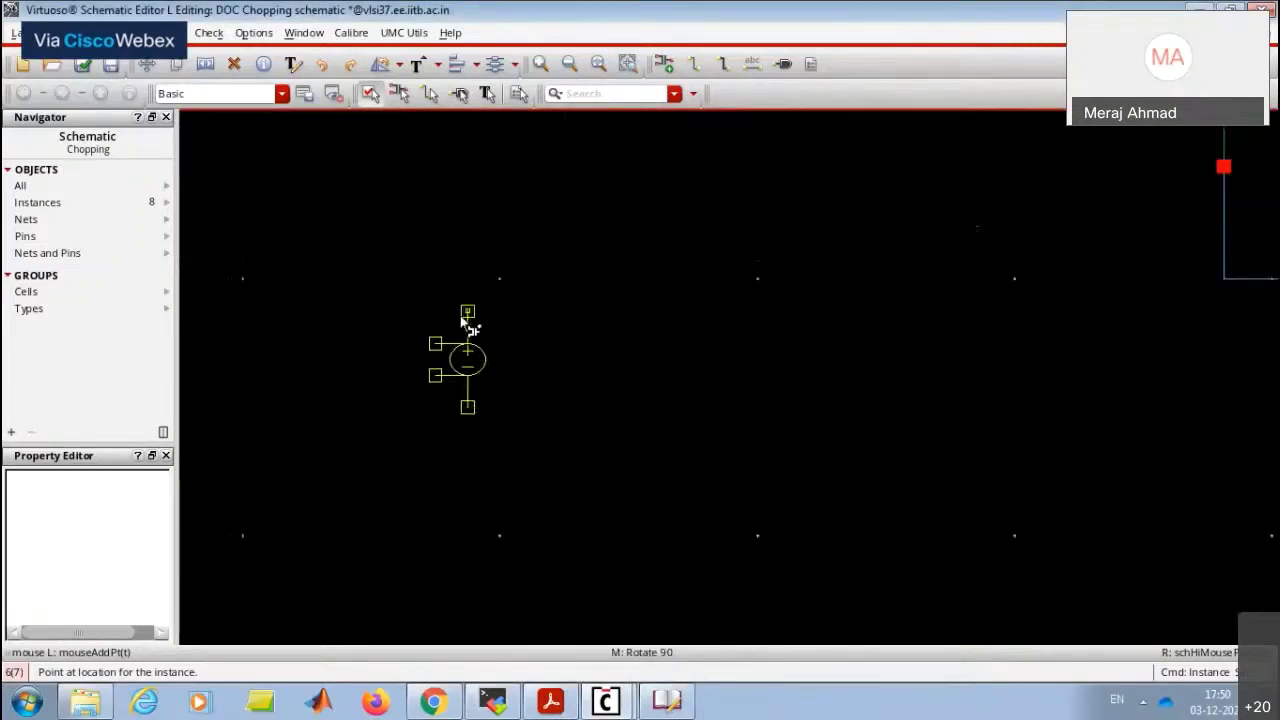
left_click(502, 282)
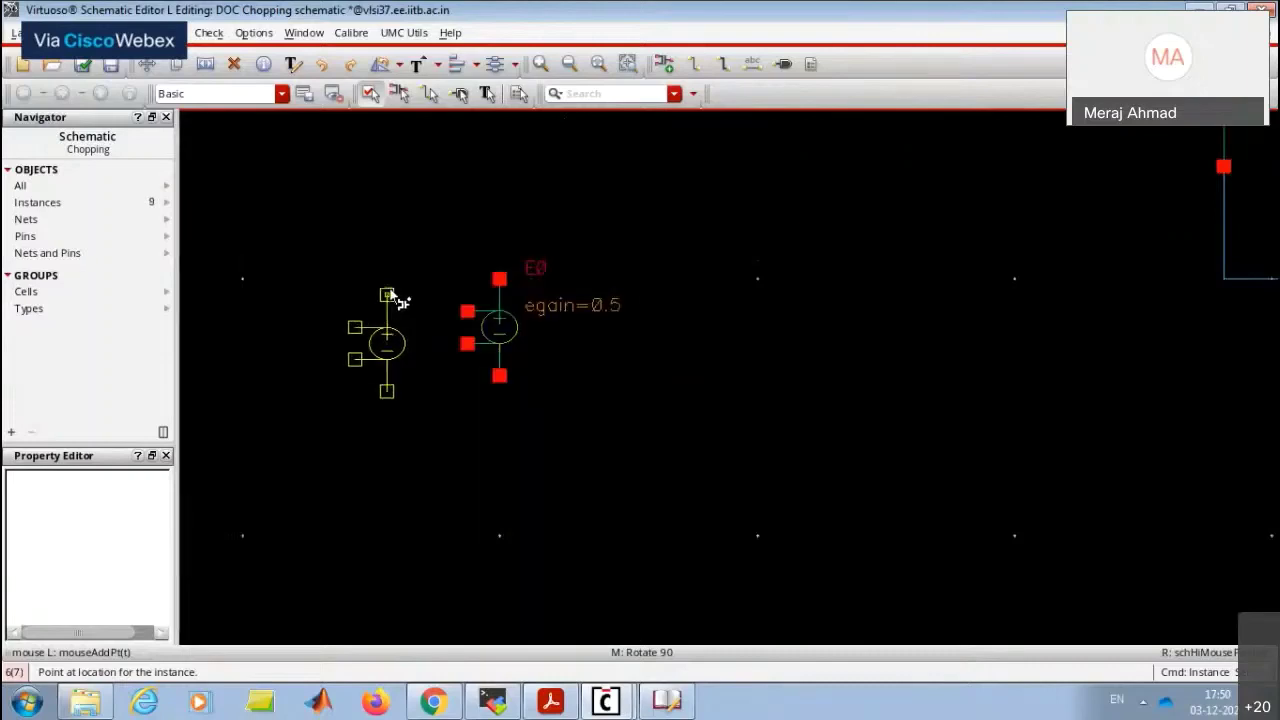
Place a second vcvs, mirrored sideways, to the left of the first so their control terminals face each other.
key("F3")
left_click(569, 346)
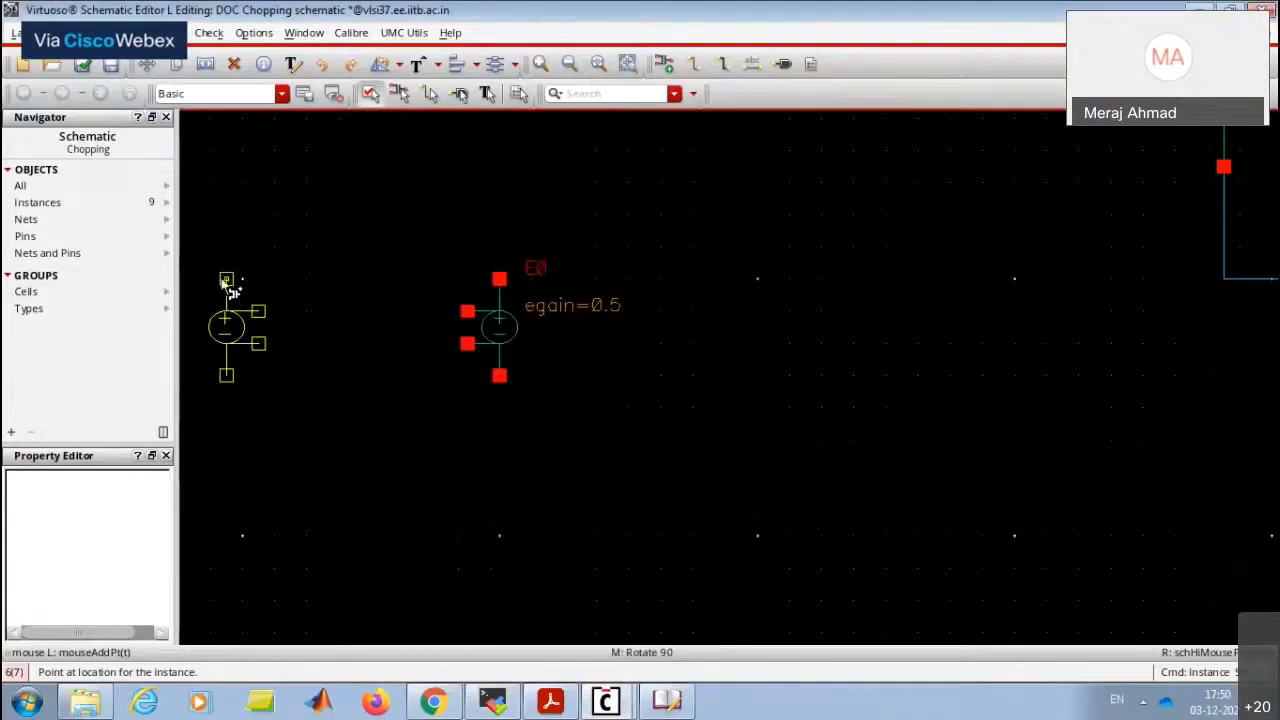
left_click(249, 285)
key("Escape")
Set the voltage gain of the right-hand vcvs to -0.5.
left_click(500, 332)
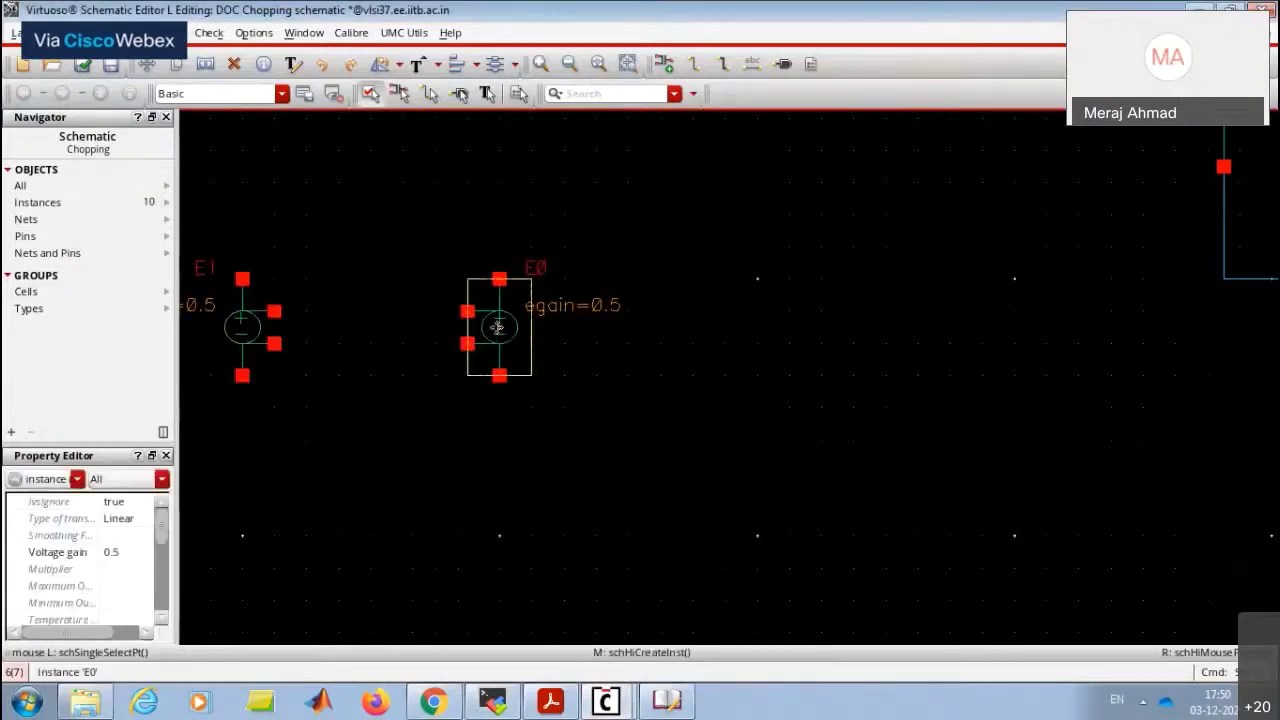
key("q")
left_click(562, 552)
type("-0.5")
key("Return")
left_click(709, 446)
Place an analogLib vsin source midway between the two vcvs sources, leaving its DC voltage empty.
key("shift+z")
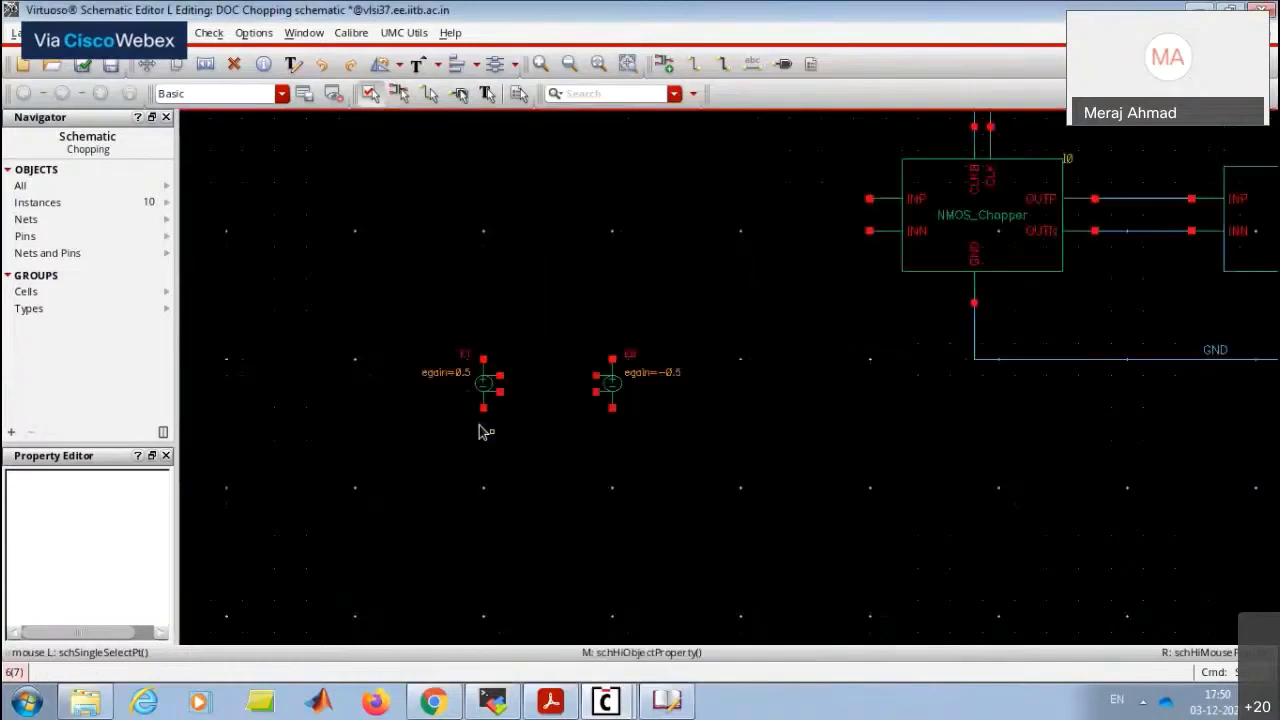
key("i")
double_click(452, 187)
type("vsin")
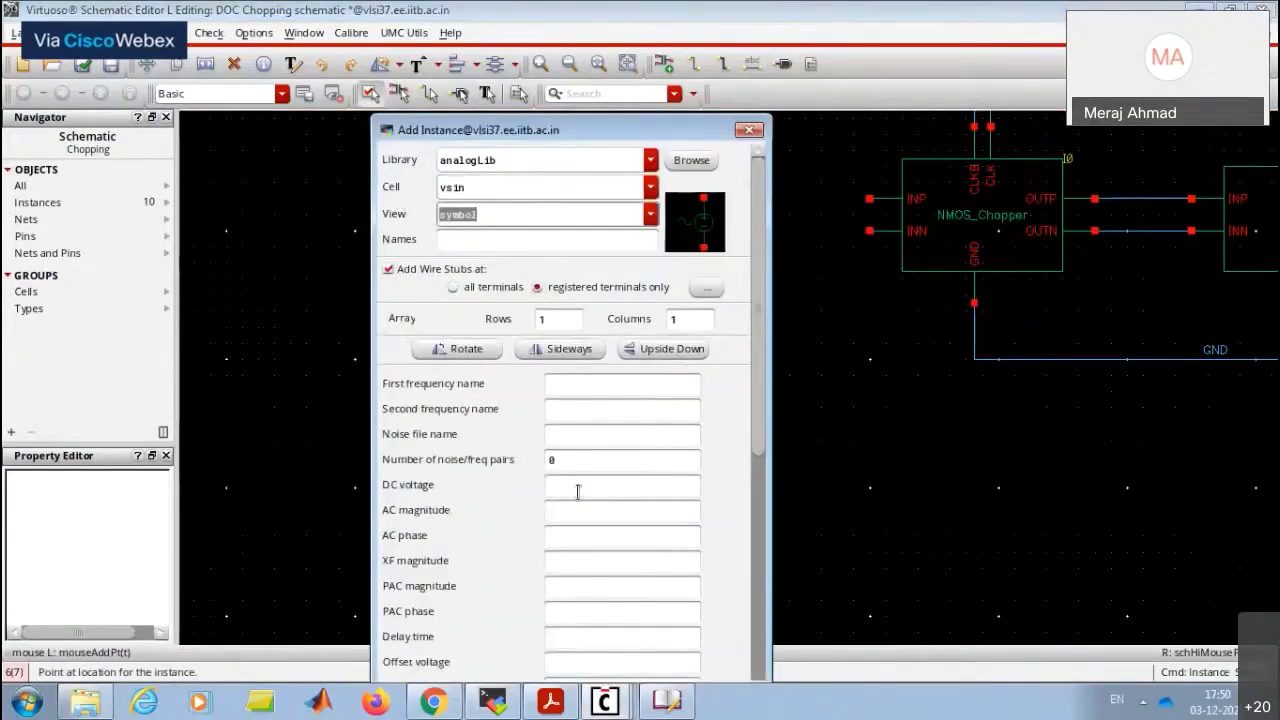
left_click(576, 484)
scroll(576, 484, "down", 3)
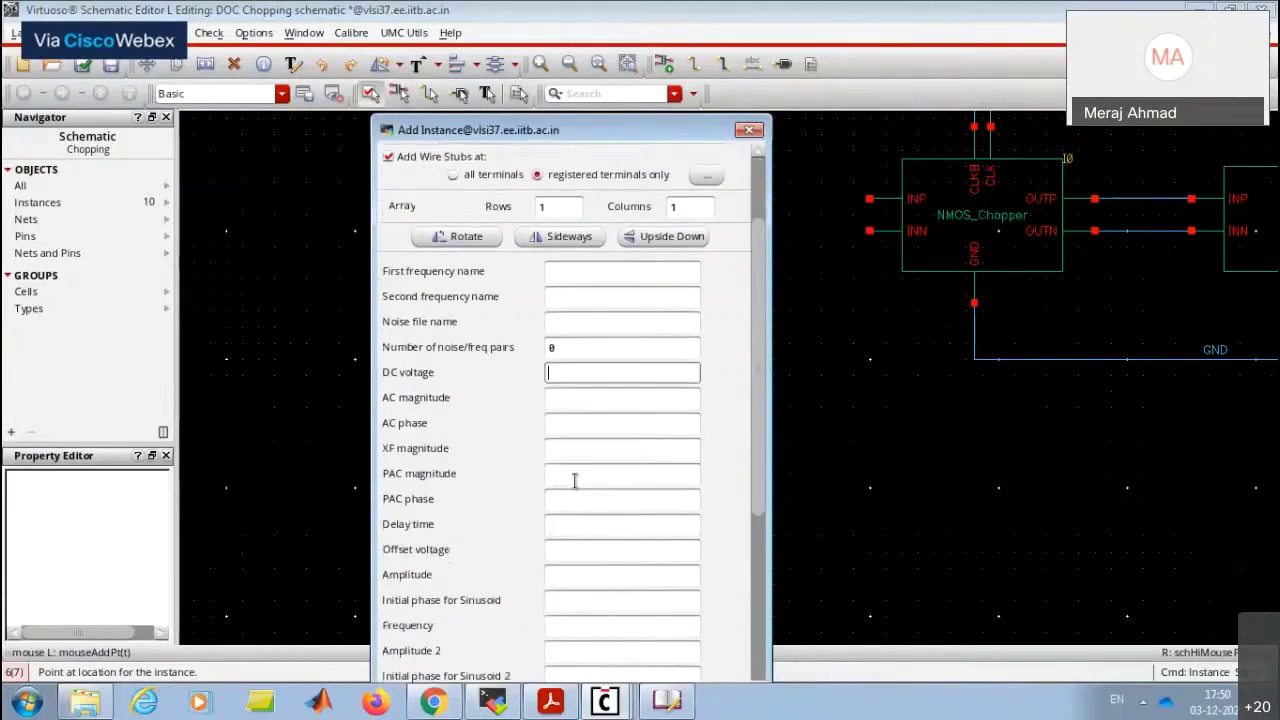
type("0.1m")
key("BackSpace")
key("BackSpace")
key("BackSpace")
key("BackSpace")
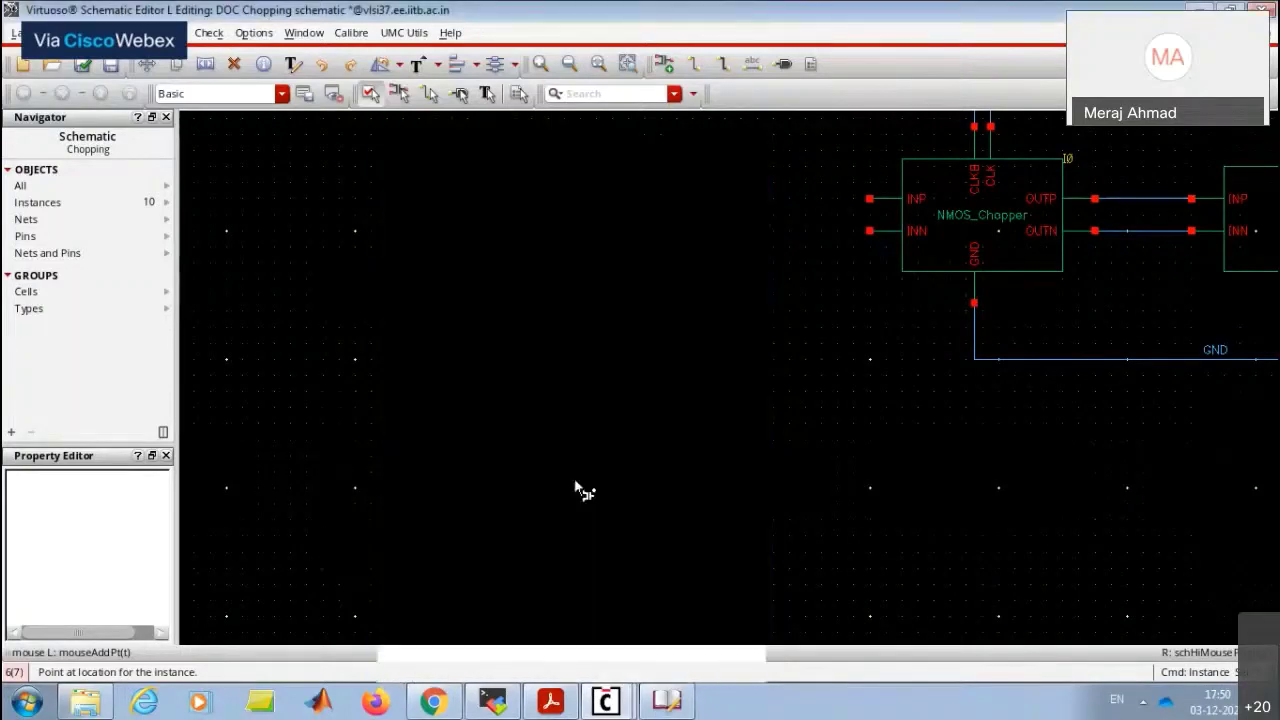
left_click(553, 386)
Wire the vsin's upper terminal to the upper control terminals of both vcvs sources.
key("ctrl+z")
key("ctrl+z")
key("w")
left_click(404, 280)
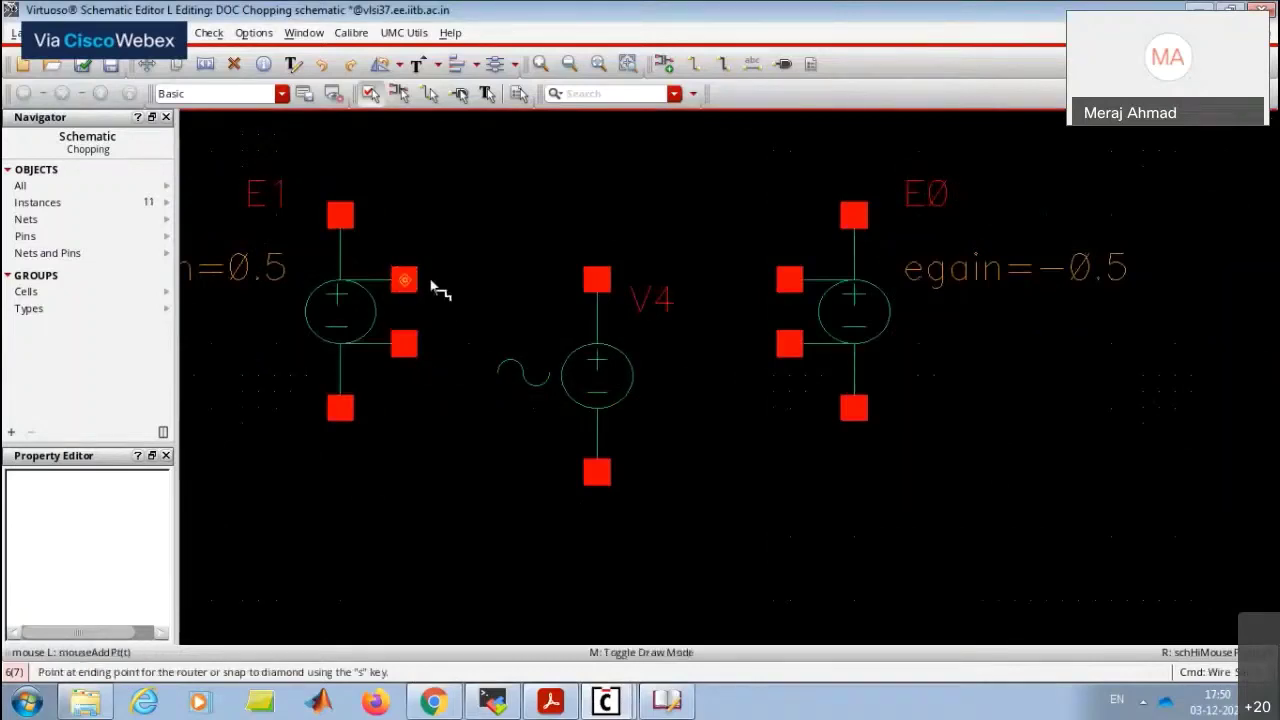
left_click(597, 280)
left_click(597, 280)
left_click(789, 280)
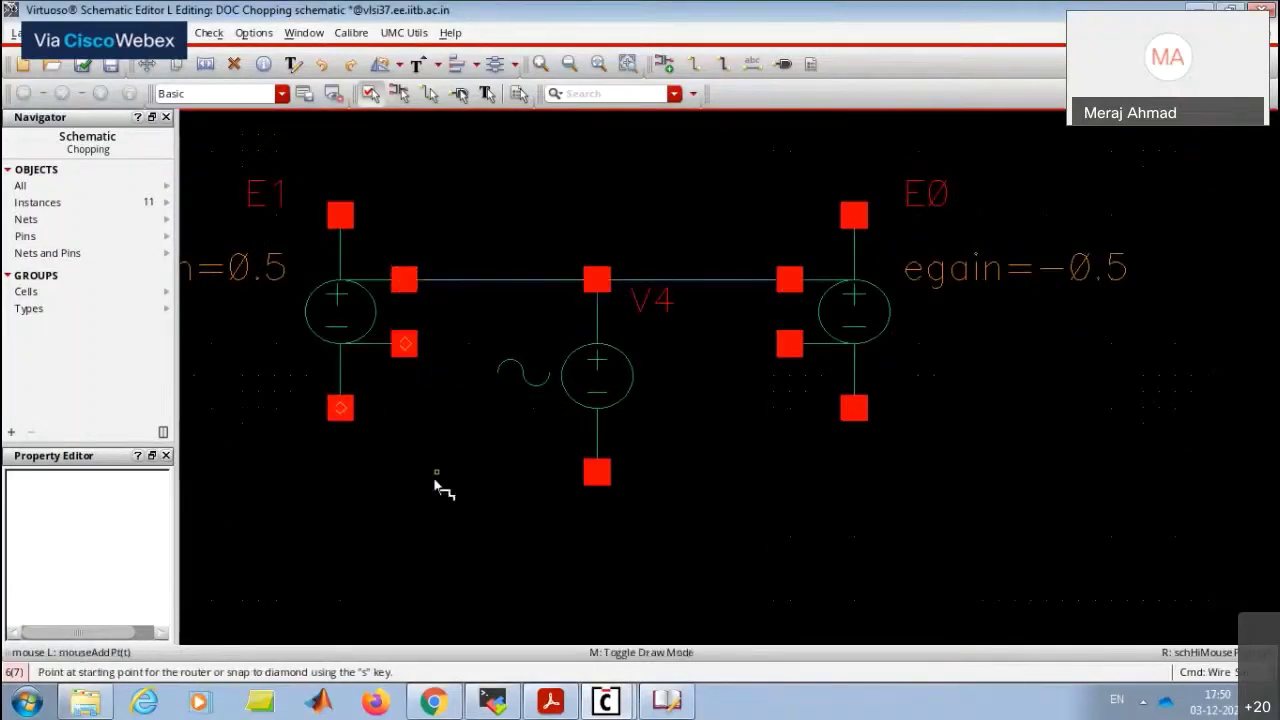
Wire the lower control and negative output terminals of both vcvs sources to the vsin's lower terminal.
left_click(404, 344)
left_click(597, 472)
left_click(340, 410)
left_click(468, 472)
left_click(789, 344)
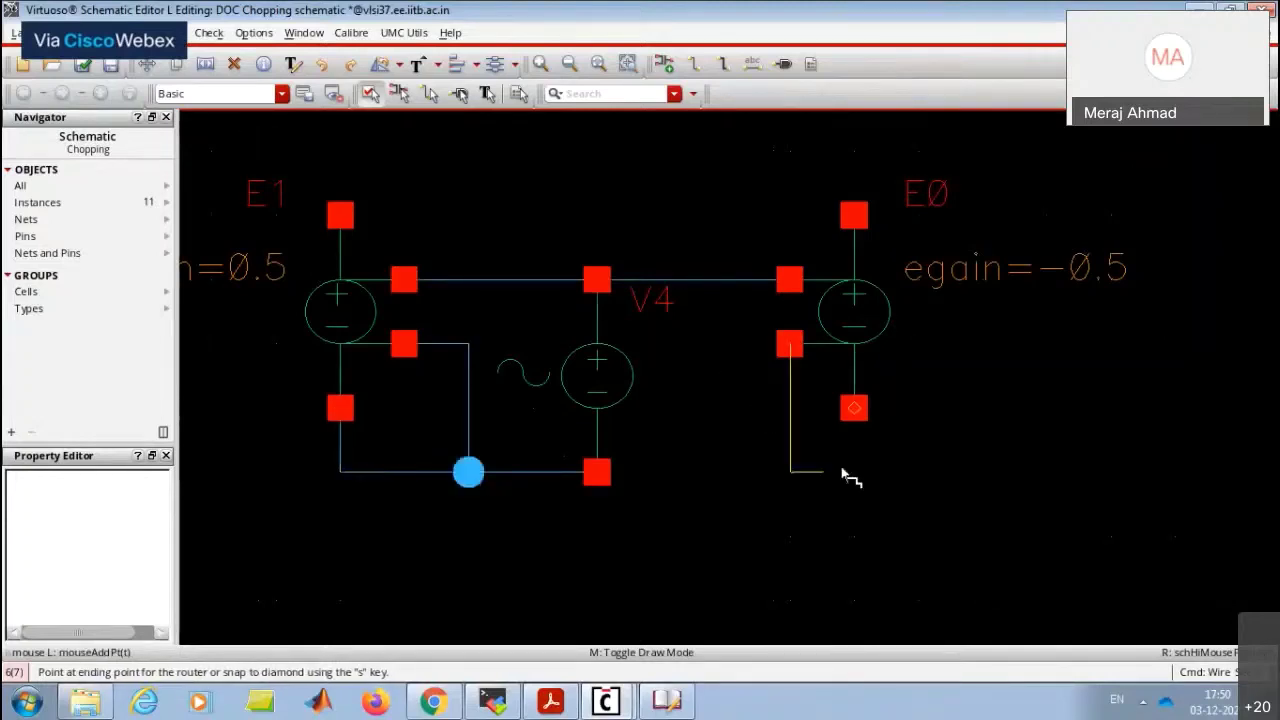
left_click(854, 408)
left_click(790, 472)
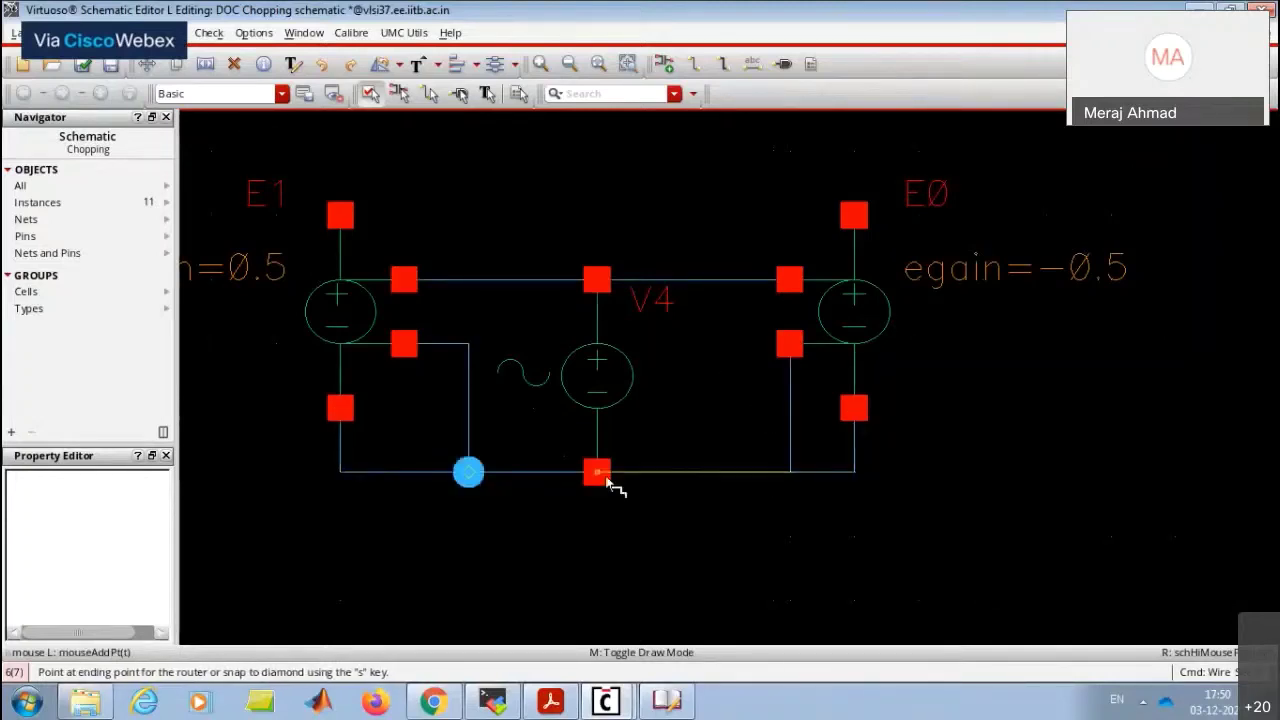
left_click(597, 472)
Draw a short wire stub straight down from the vsin's lower terminal.
left_click(597, 472)
double_click(597, 568)
key("f")
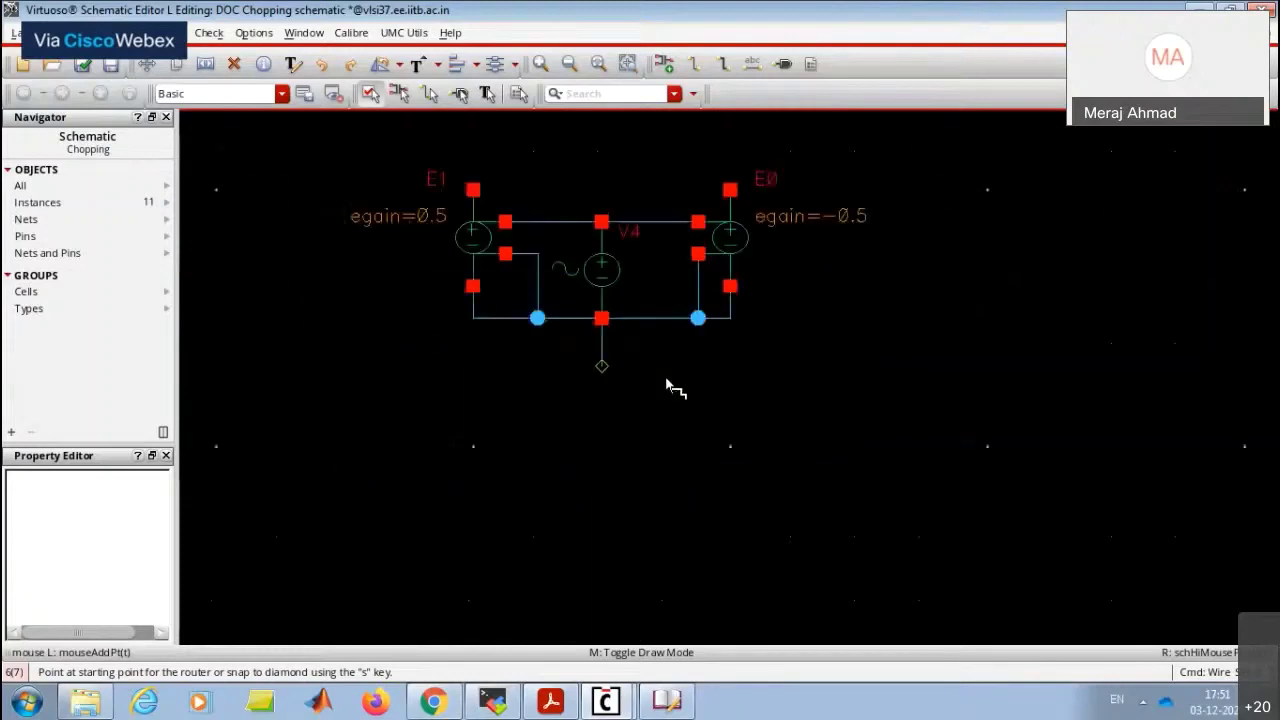
scroll(668, 386, "up", 2)
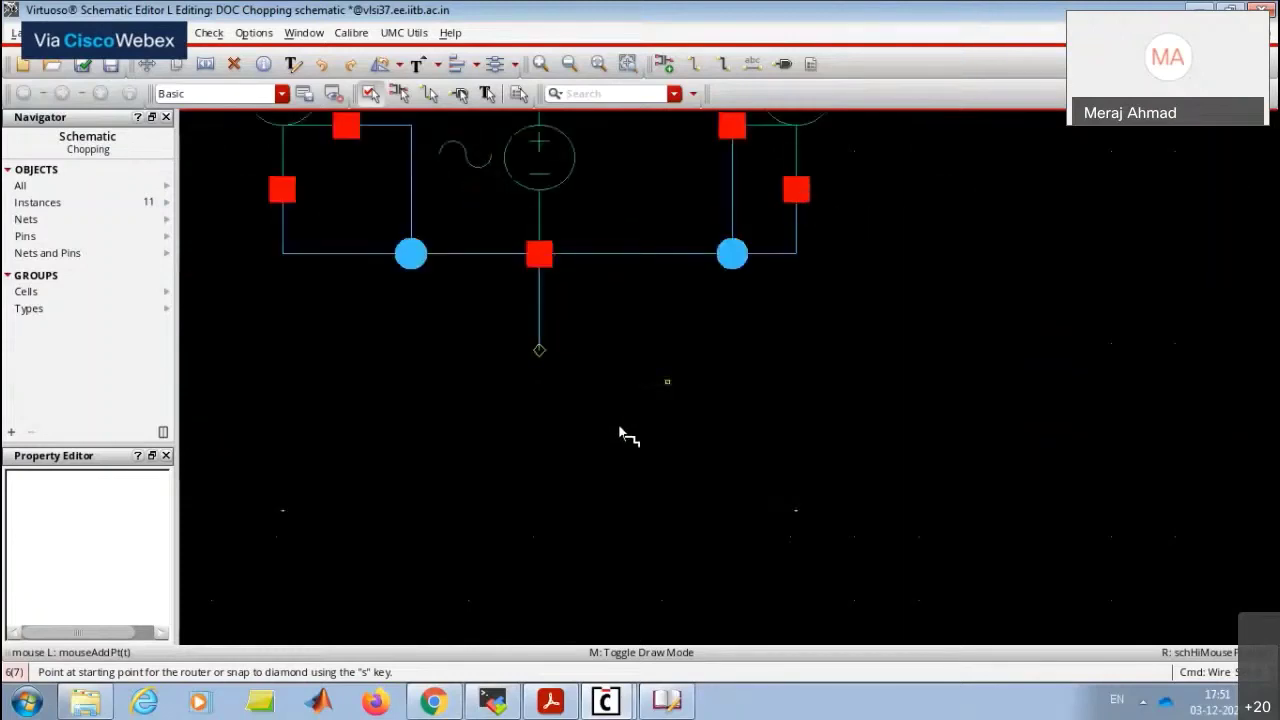
Check and save the Chopping schematic, and dismiss the check report.
left_click(83, 65)
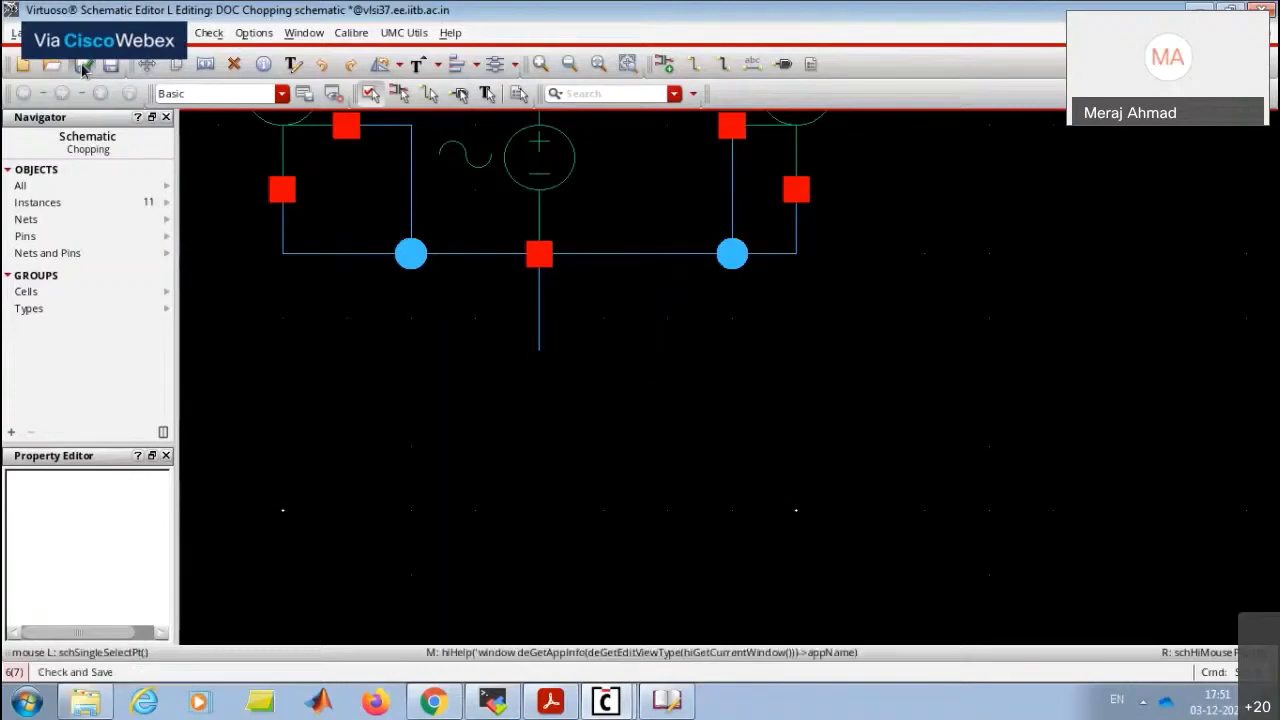
left_click(706, 415)
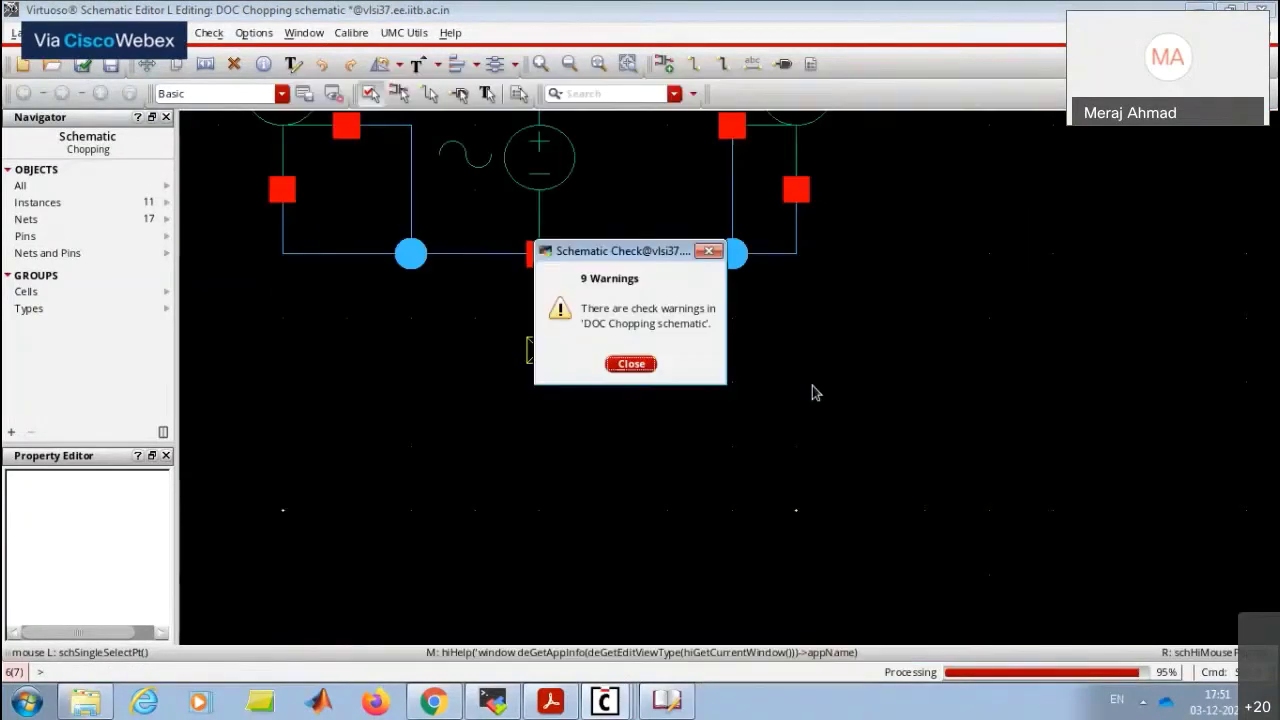
left_click(631, 364)
Place an analogLib vdc source with a DC voltage of 0.9 V at the end of the stub below the vsin.
key("i")
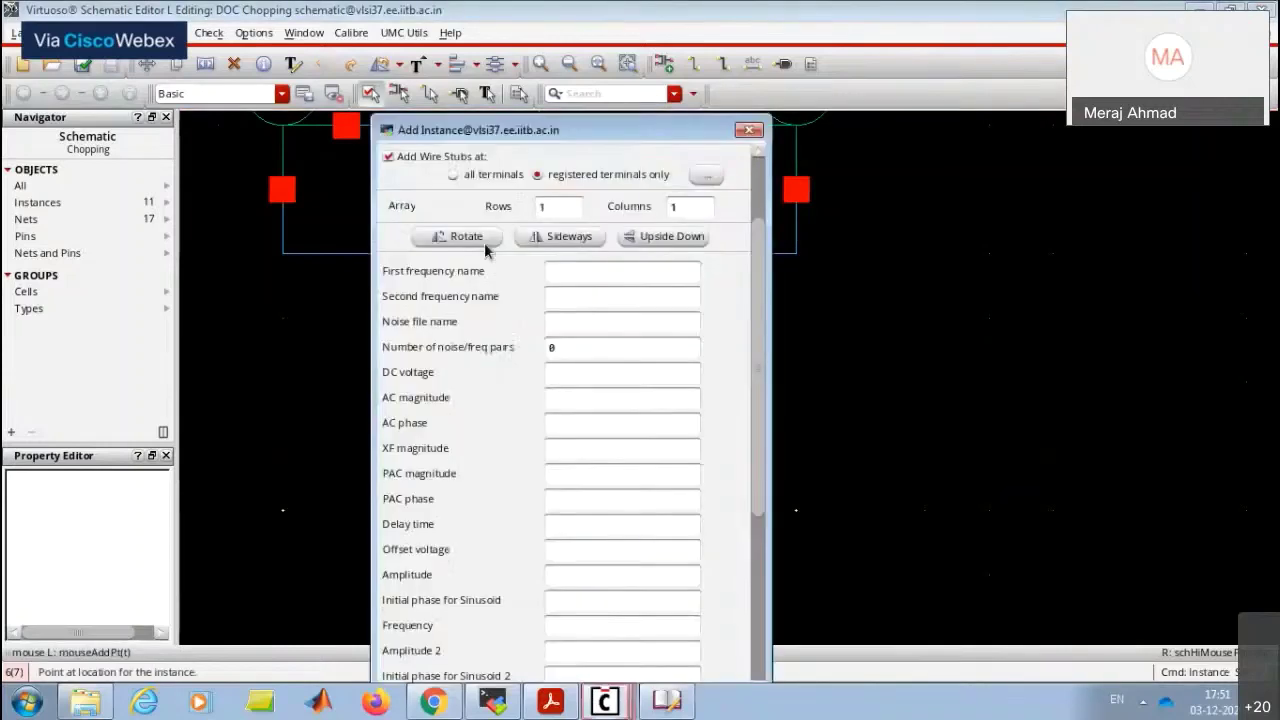
double_click(444, 189)
type("vdc")
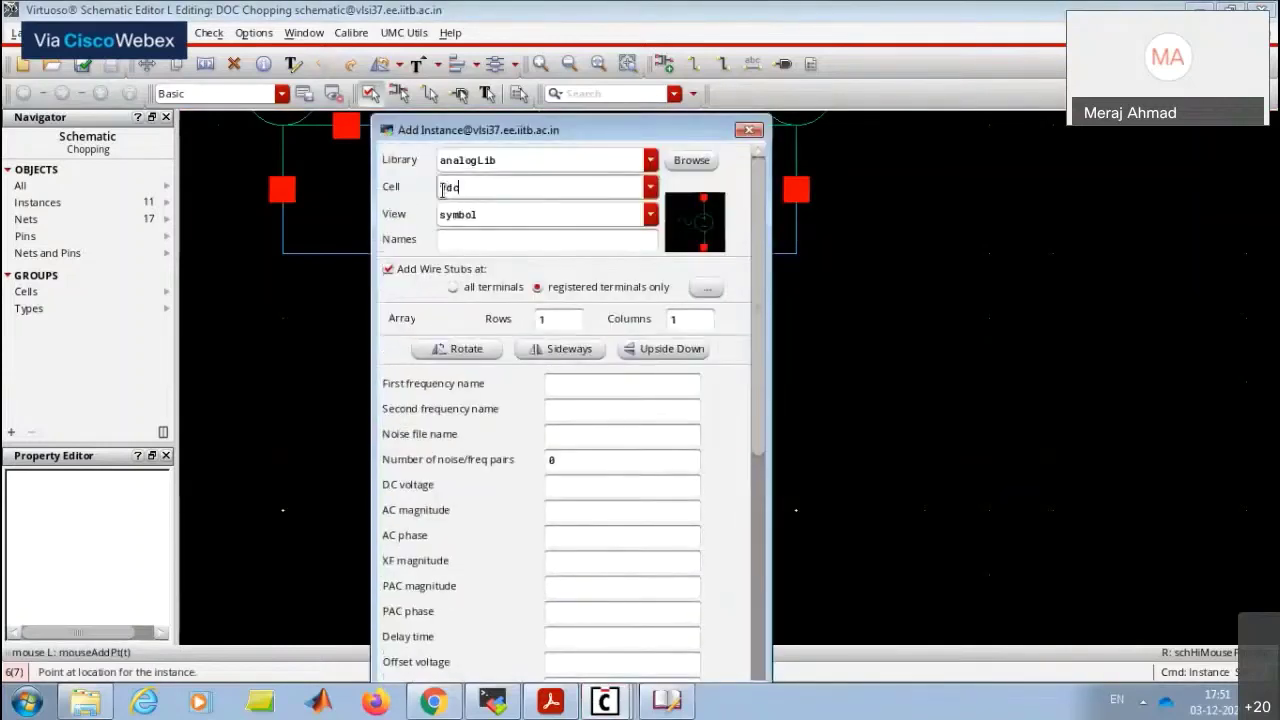
key("Tab")
left_click(591, 436)
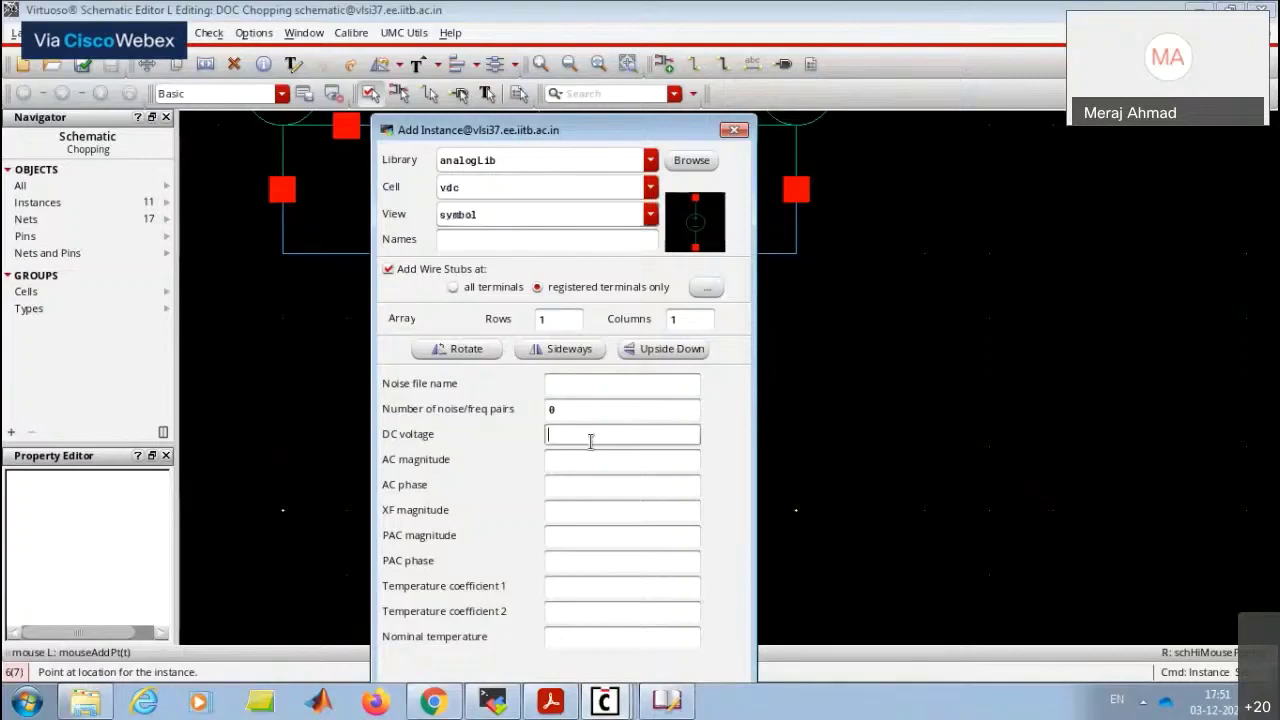
type("0.9")
left_click(583, 459)
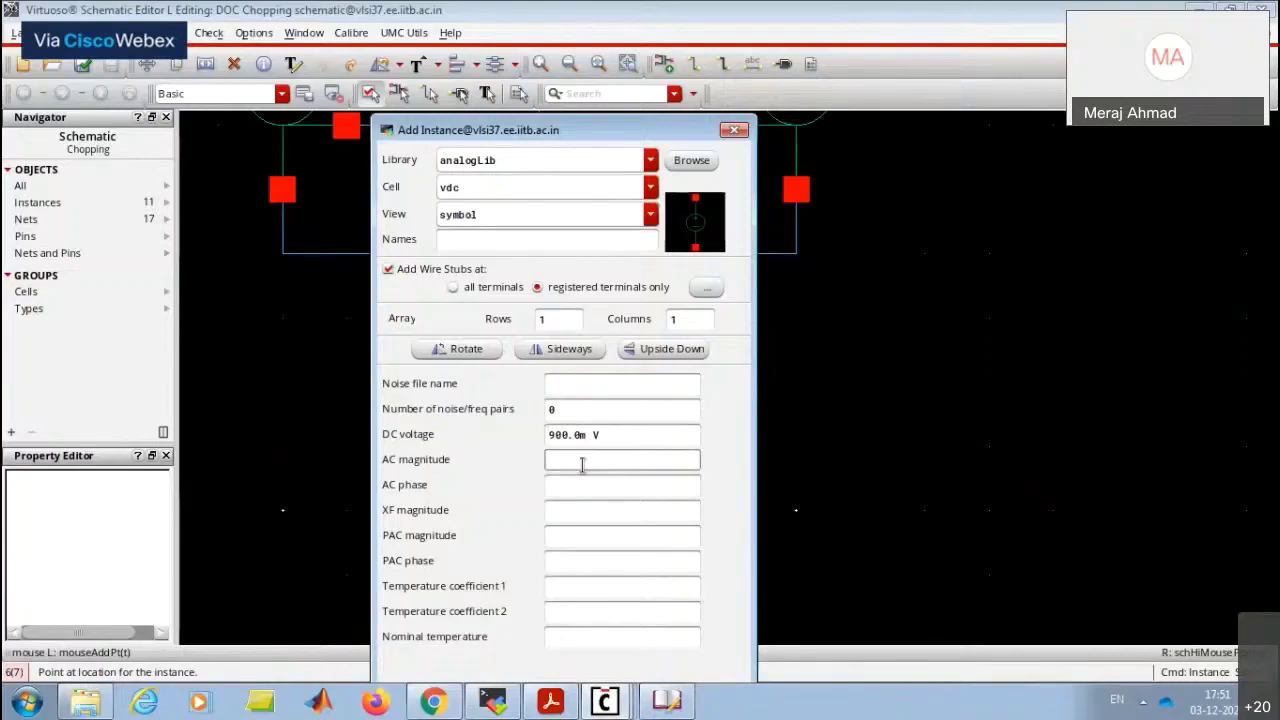
left_click(560, 709)
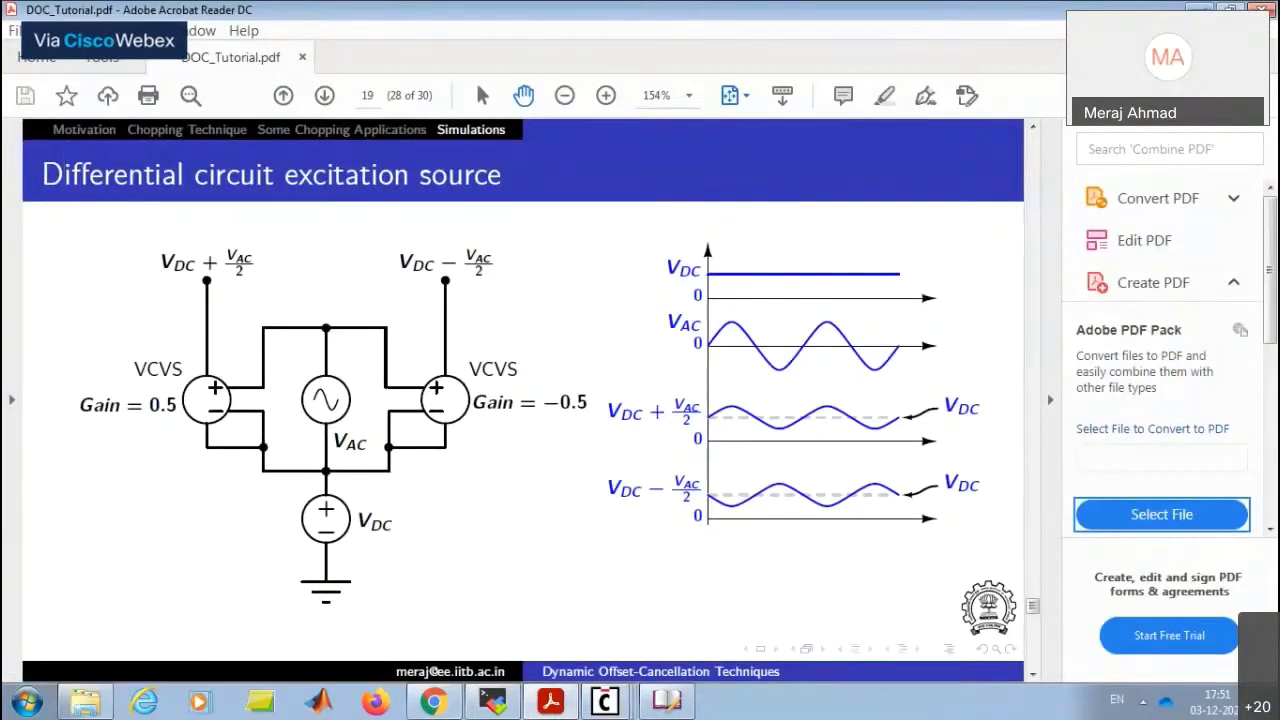
key("alt+Tab")
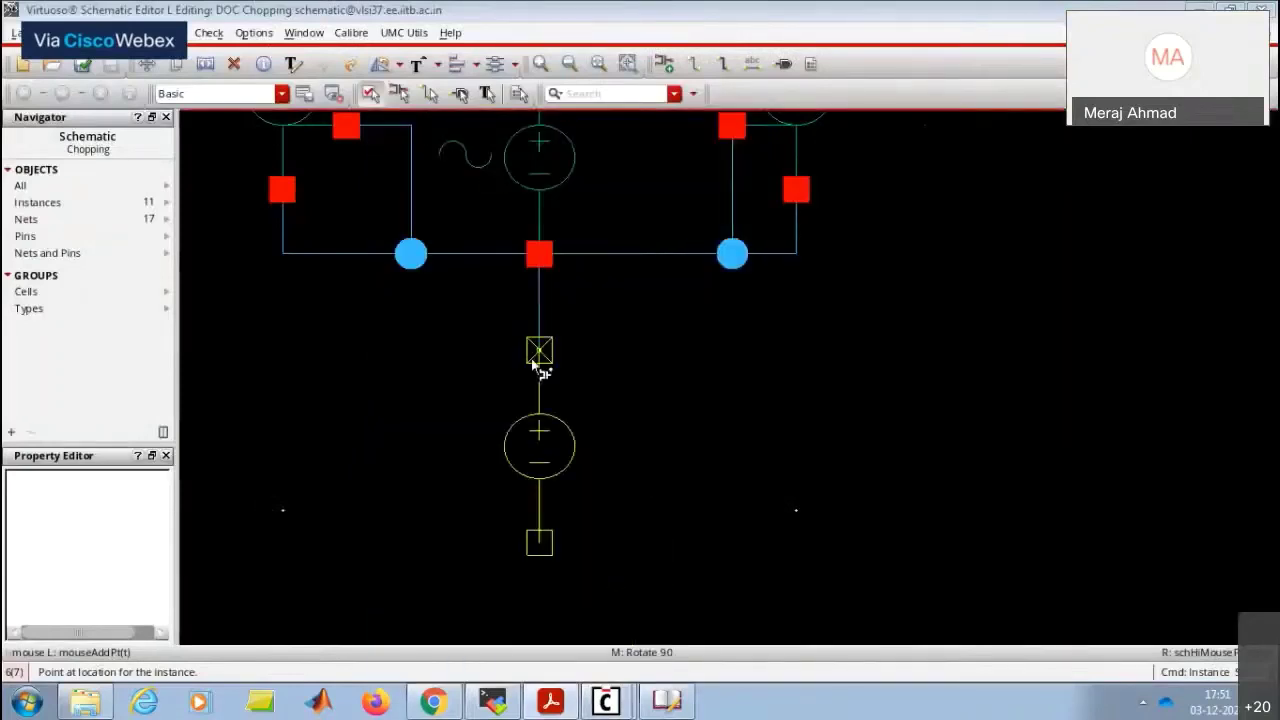
left_click(539, 352)
key("Escape")
Draw a short wire down from the vdc source's lower terminal and label it GND.
key("f")
key("w")
left_click(603, 463)
double_click(604, 512)
key("Escape")
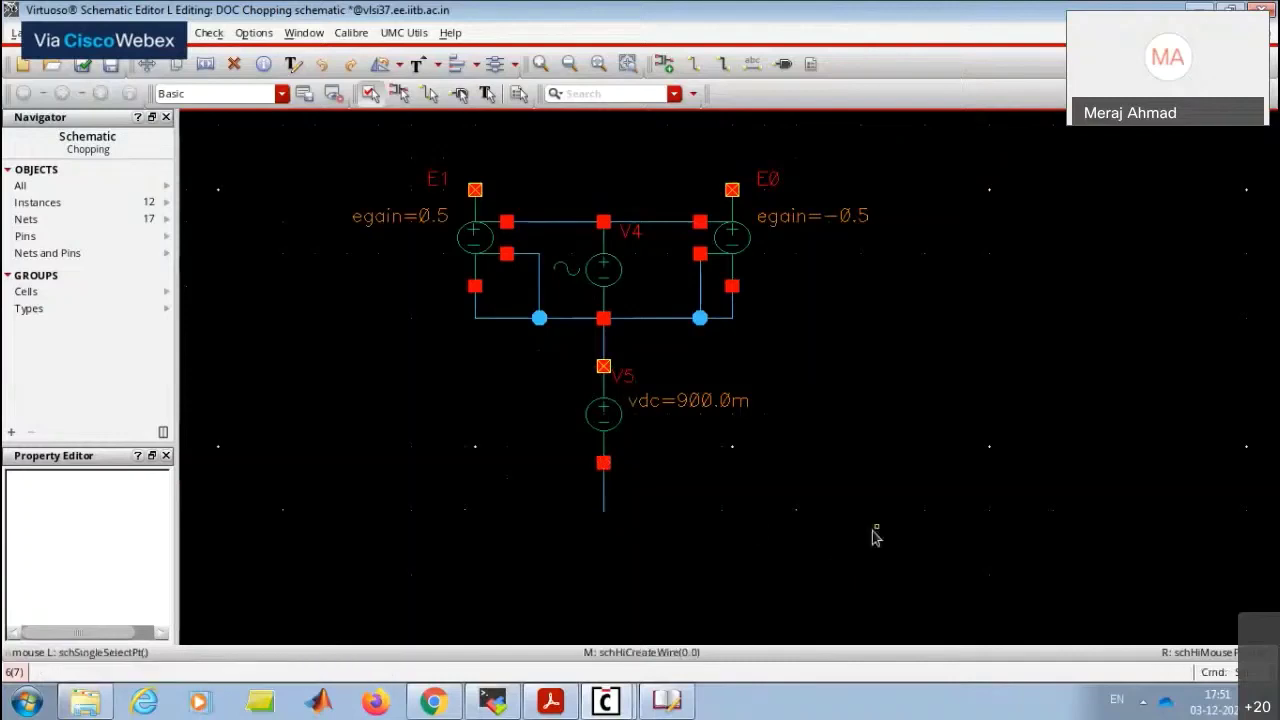
key("l")
middle_click(609, 500)
left_click(604, 500)
key("Escape")
Draw vertical wire stubs up from the positive output terminals of both vcvs sources.
scroll(680, 512, "up", 1)
scroll(680, 512, "down", 1)
scroll(505, 205, "down", 2)
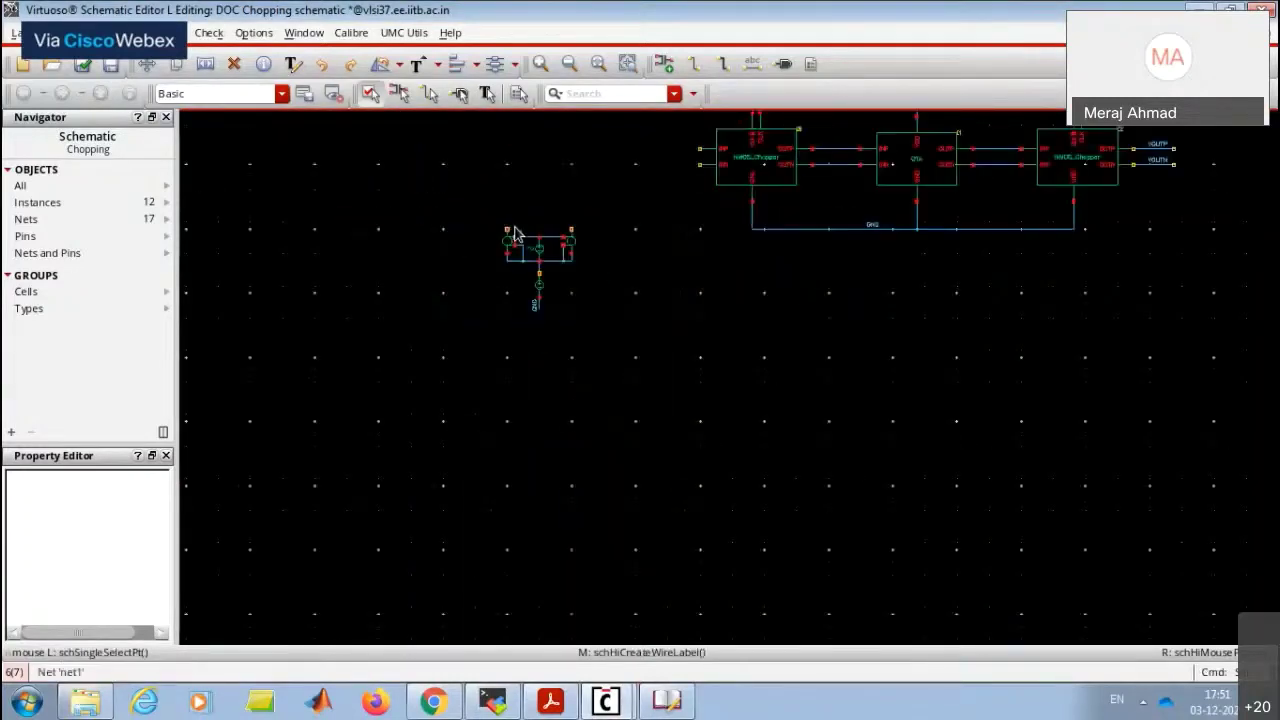
scroll(505, 205, "up", 3)
key("w")
left_click(594, 566)
left_click(593, 375)
left_click(1105, 566)
left_click(1105, 375)
key("shift+z")
key("Escape")
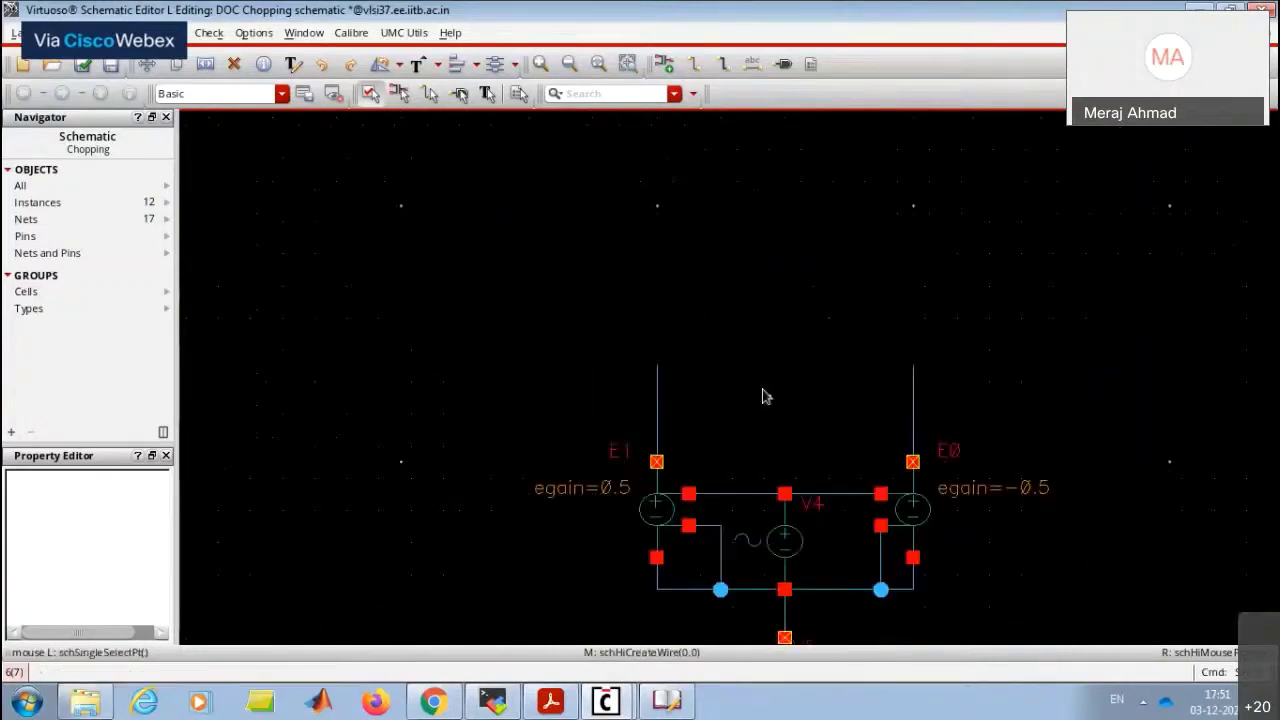
Label the wire stubs above the two vcvs sources VINP on E1 and VINN on E0.
type("l")
type("VI")
type("NP")
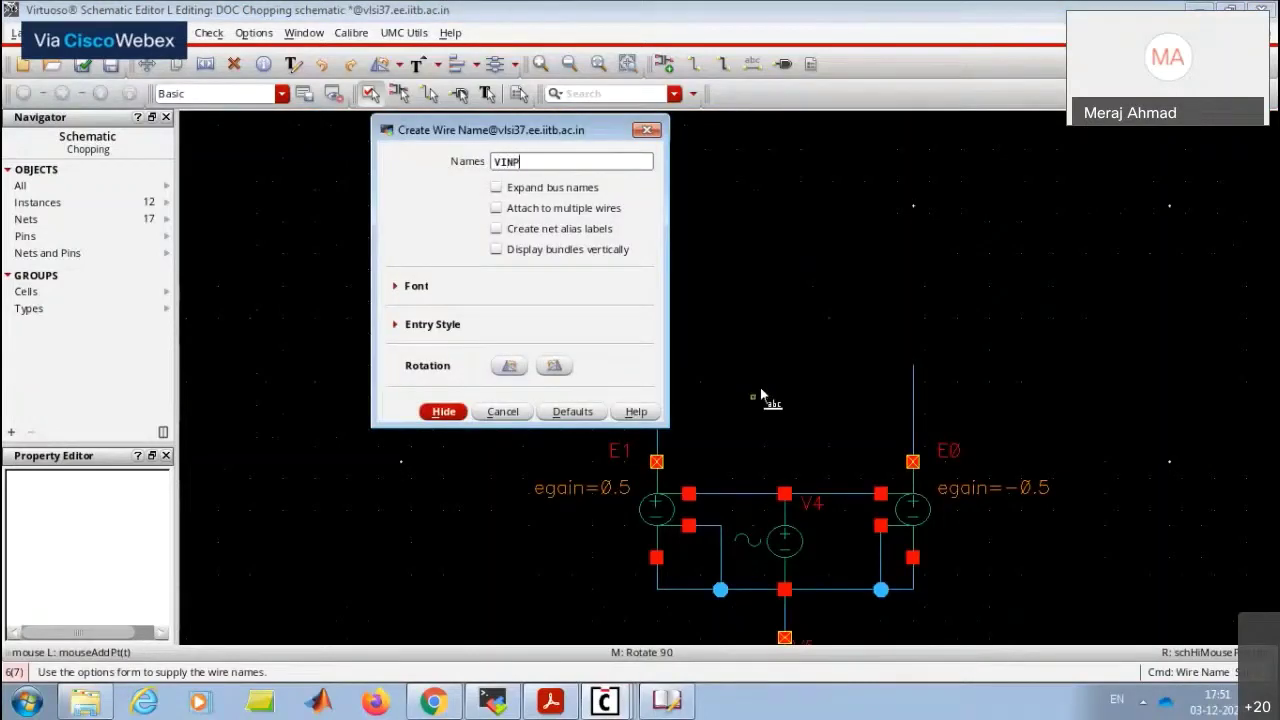
type(" VINN")
left_click(443, 411)
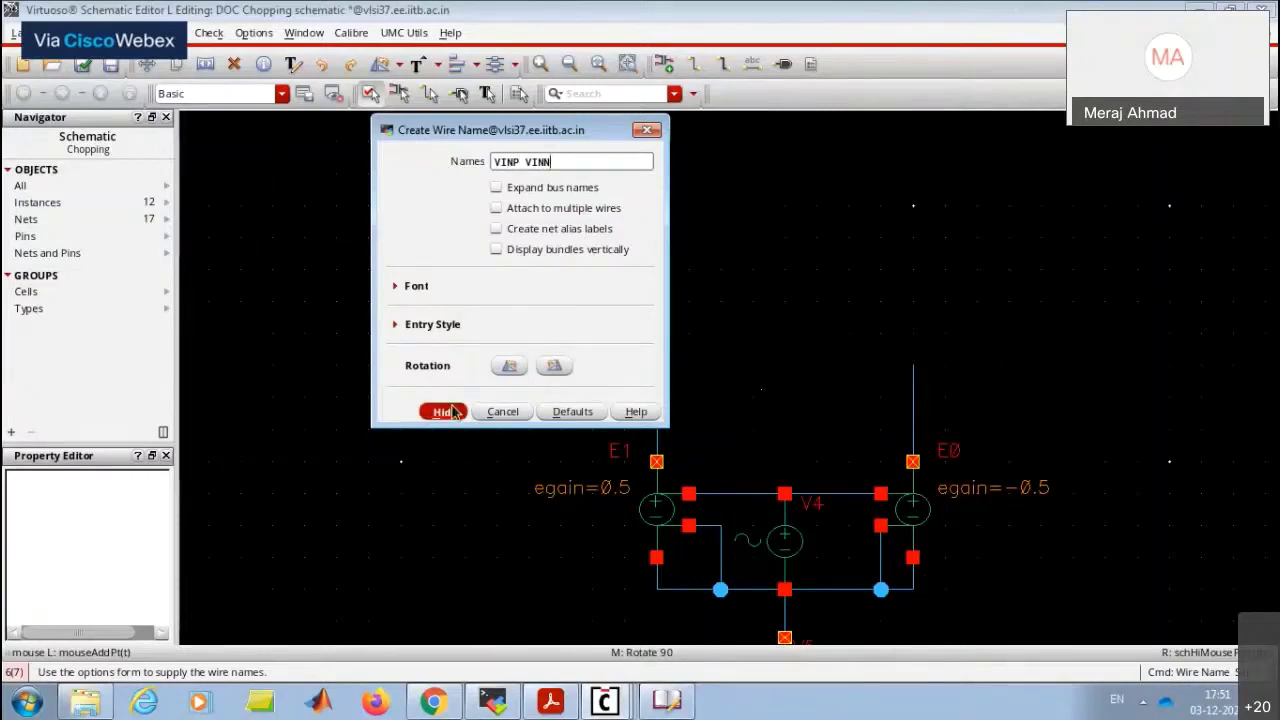
left_click(657, 387)
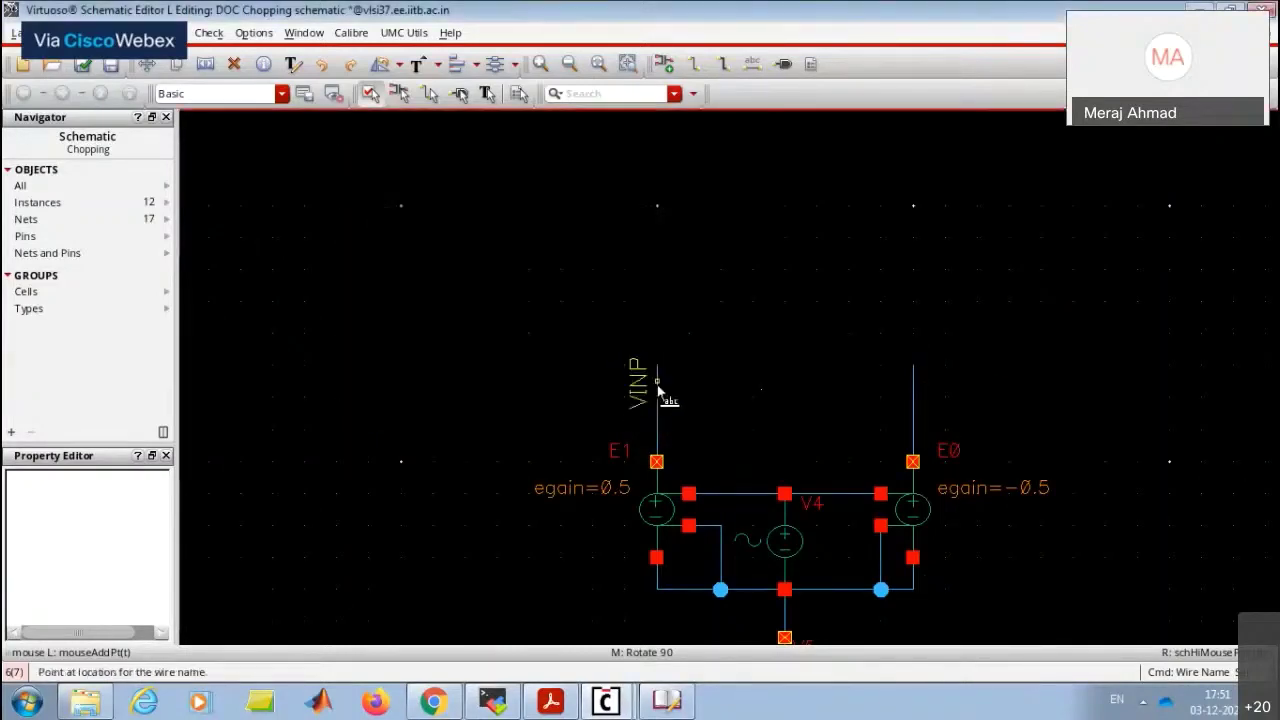
left_click(913, 385)
Draw horizontal wire stubs outward from the INP and INN pins of the input-side NMOS_Chopper.
scroll(772, 402, "down", 4)
scroll(951, 323, "up", 4)
key("Escape")
key("w")
left_click(900, 397)
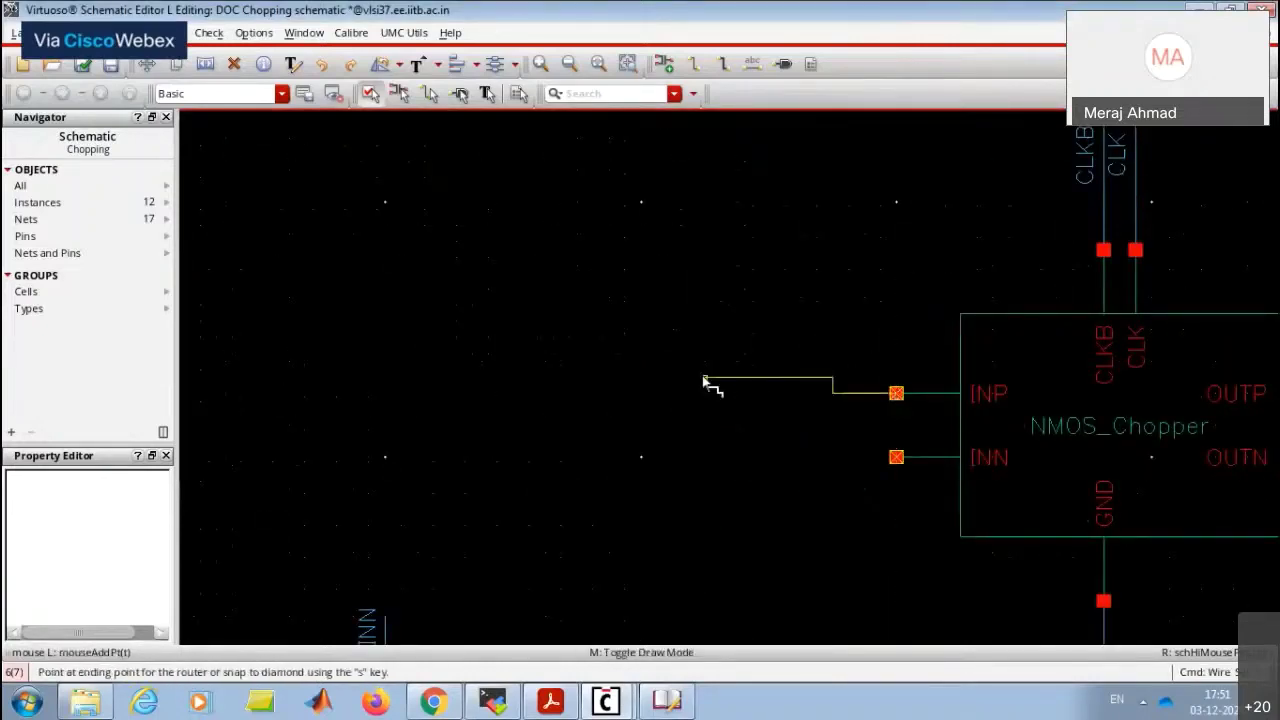
double_click(706, 394)
left_click(897, 458)
double_click(706, 458)
key("Escape")
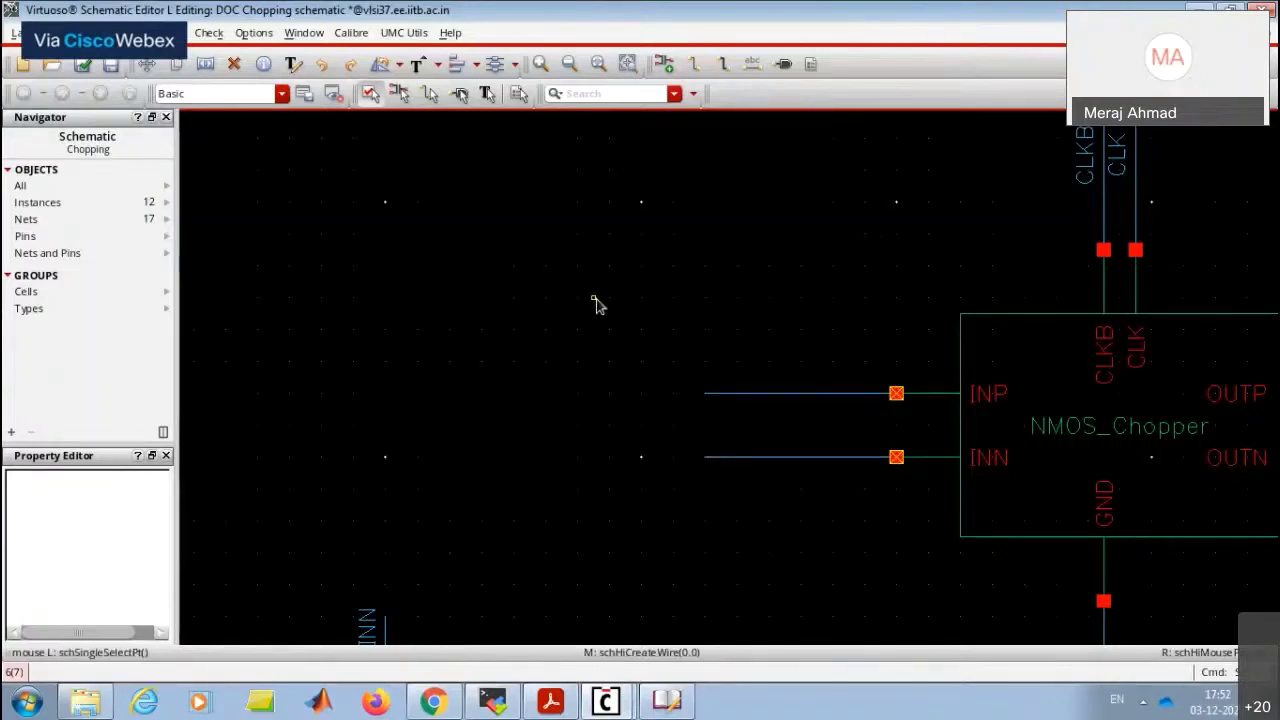
Label the input NMOS_Chopper's INP stub VINP and its INN stub VINN.
type("lVINP VI")
key("Return")
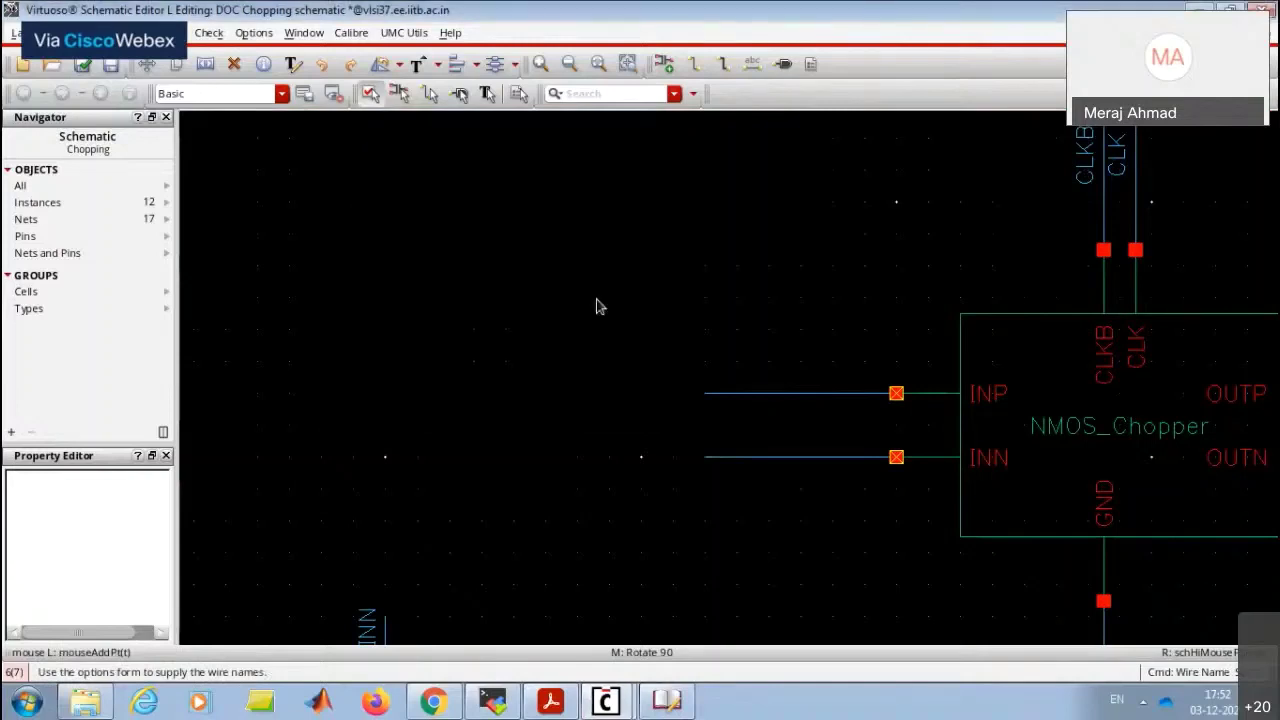
left_click(778, 397)
left_click(778, 460)
Check and save the Chopping schematic, and dismiss the check report.
key("f")
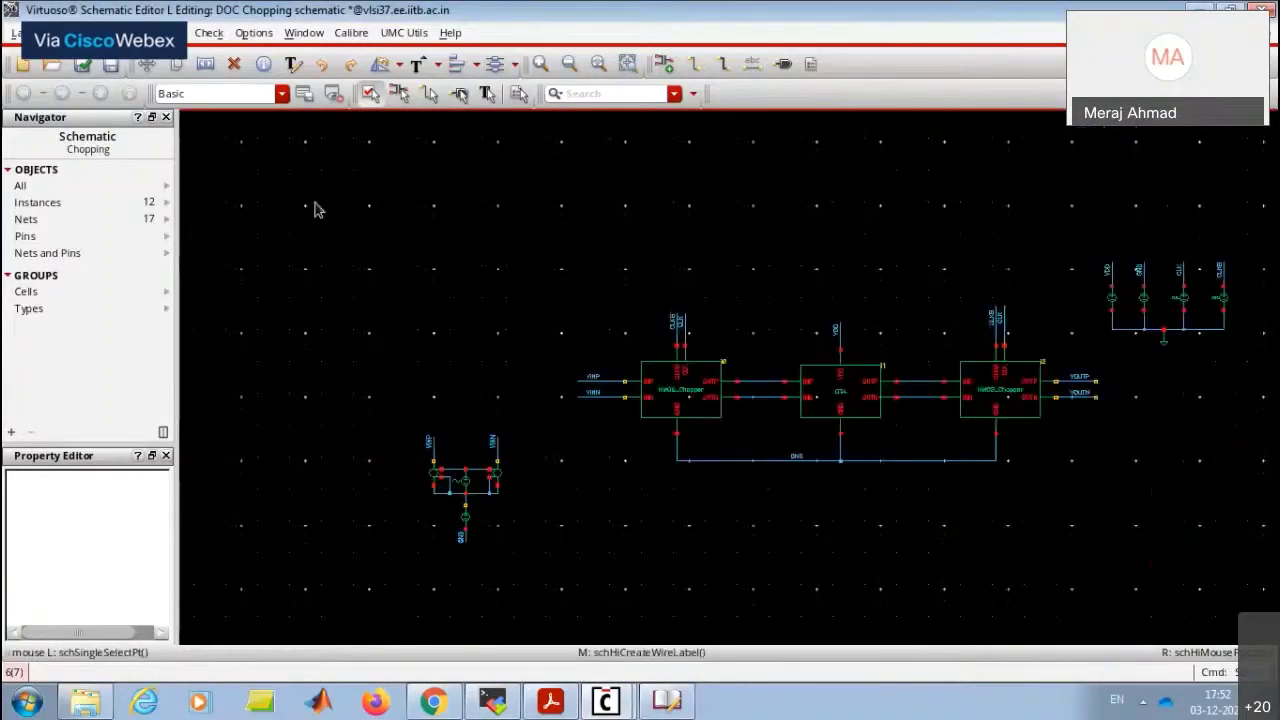
left_click(83, 63)
left_click(631, 364)
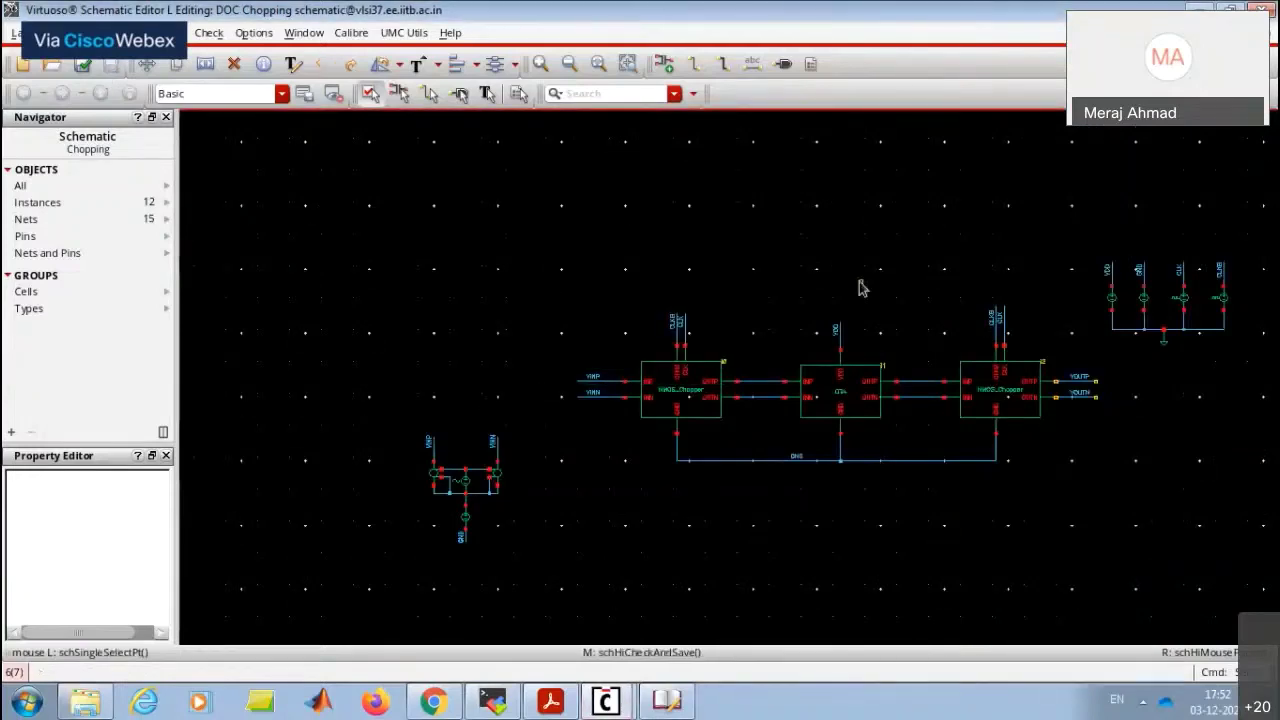
scroll(437, 590, "up", 1, "ctrl")
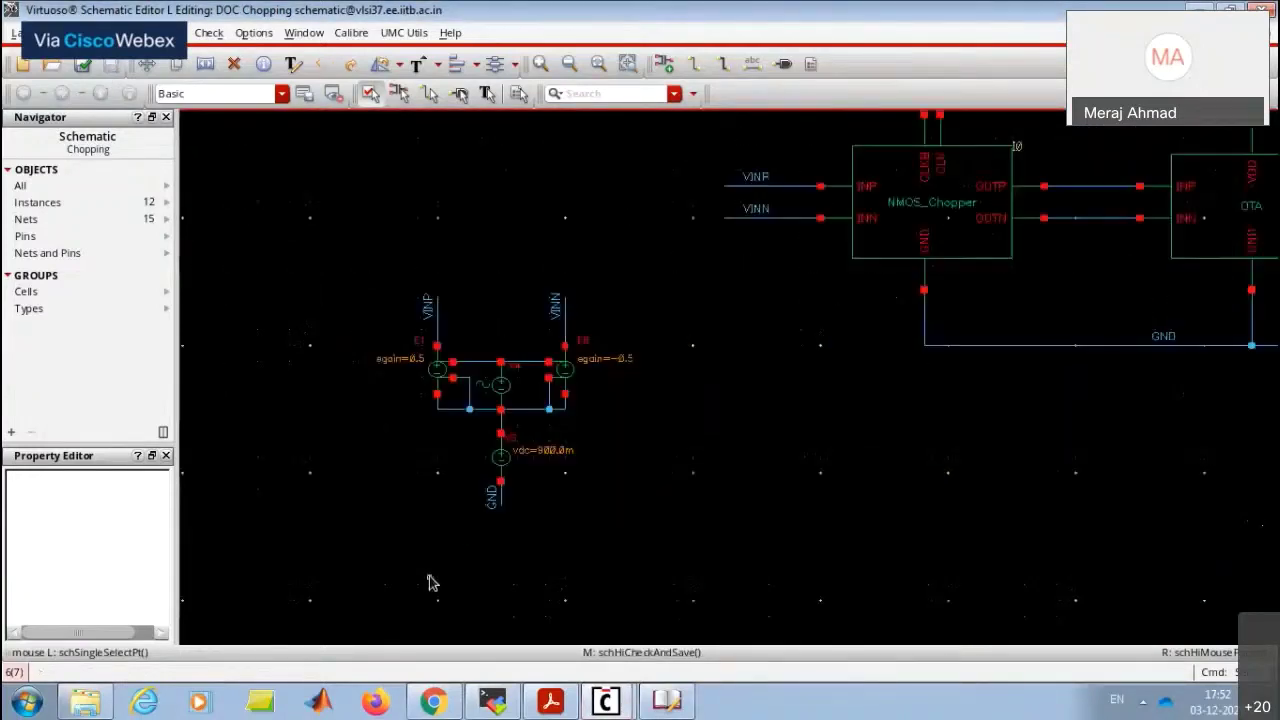
scroll(481, 437, "up", 2, "ctrl")
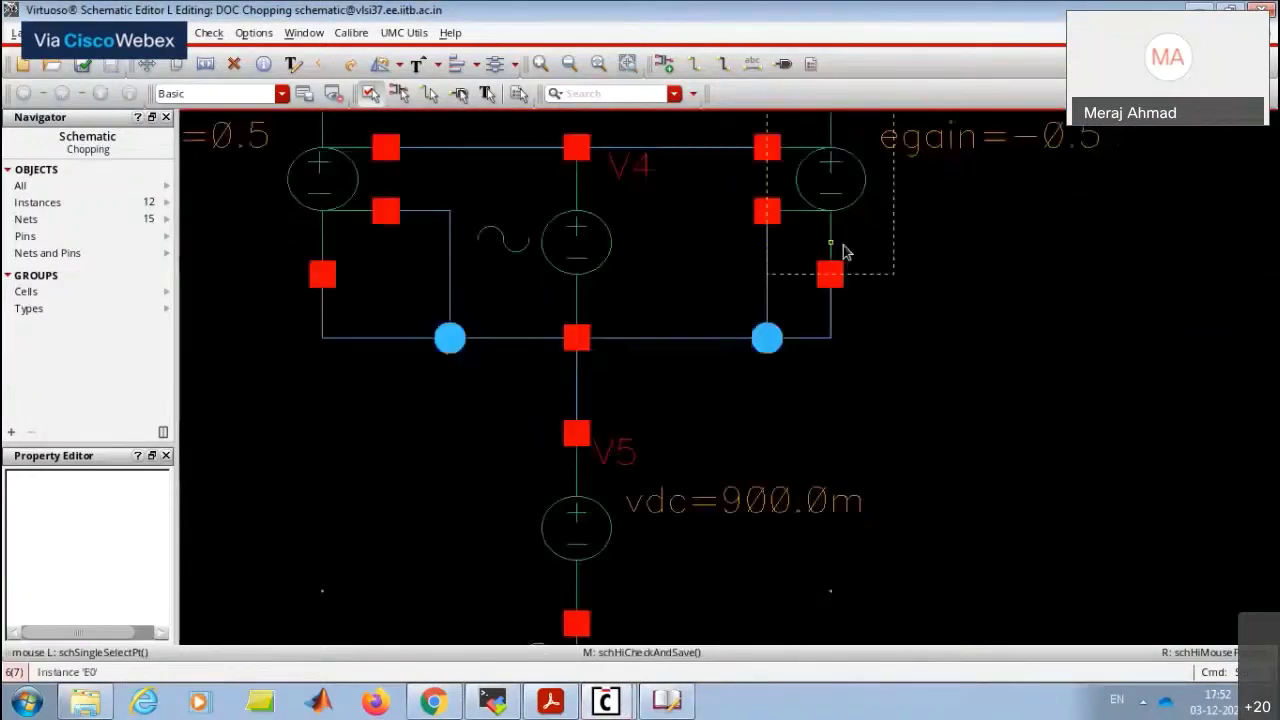
key("s")
left_click(766, 309)
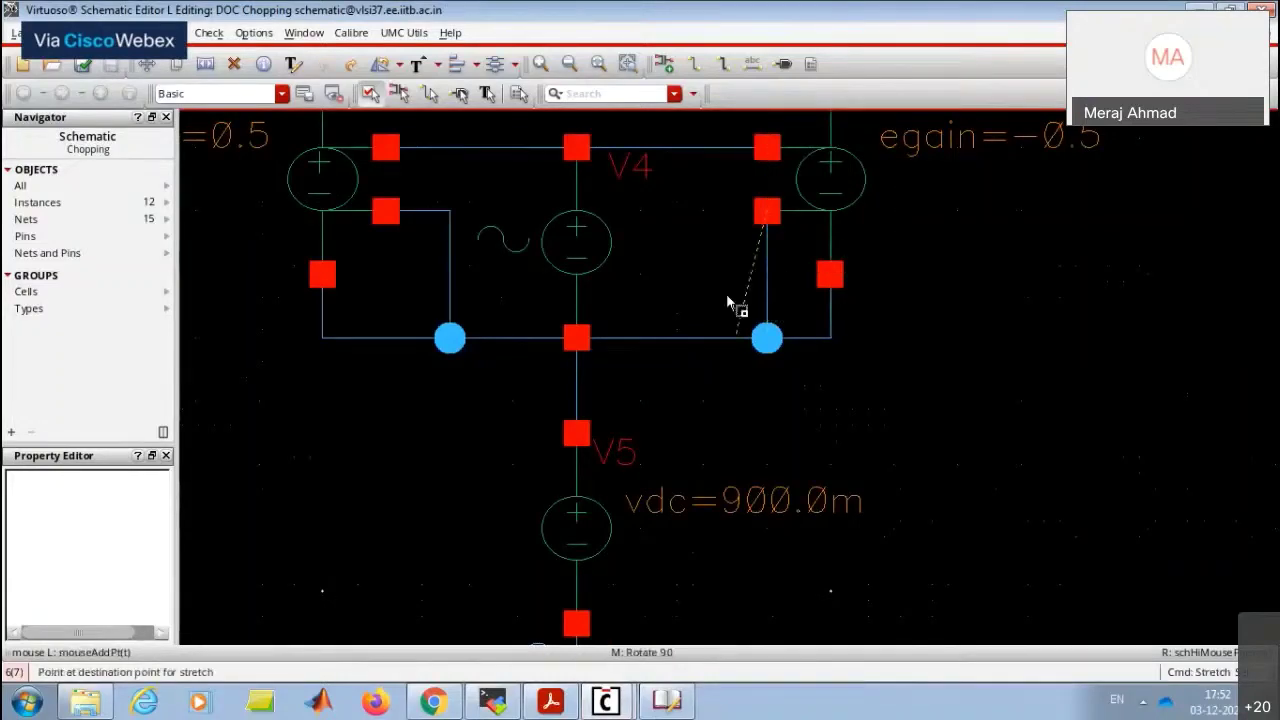
key("Escape")
scroll(758, 467, "down", 1, "ctrl")
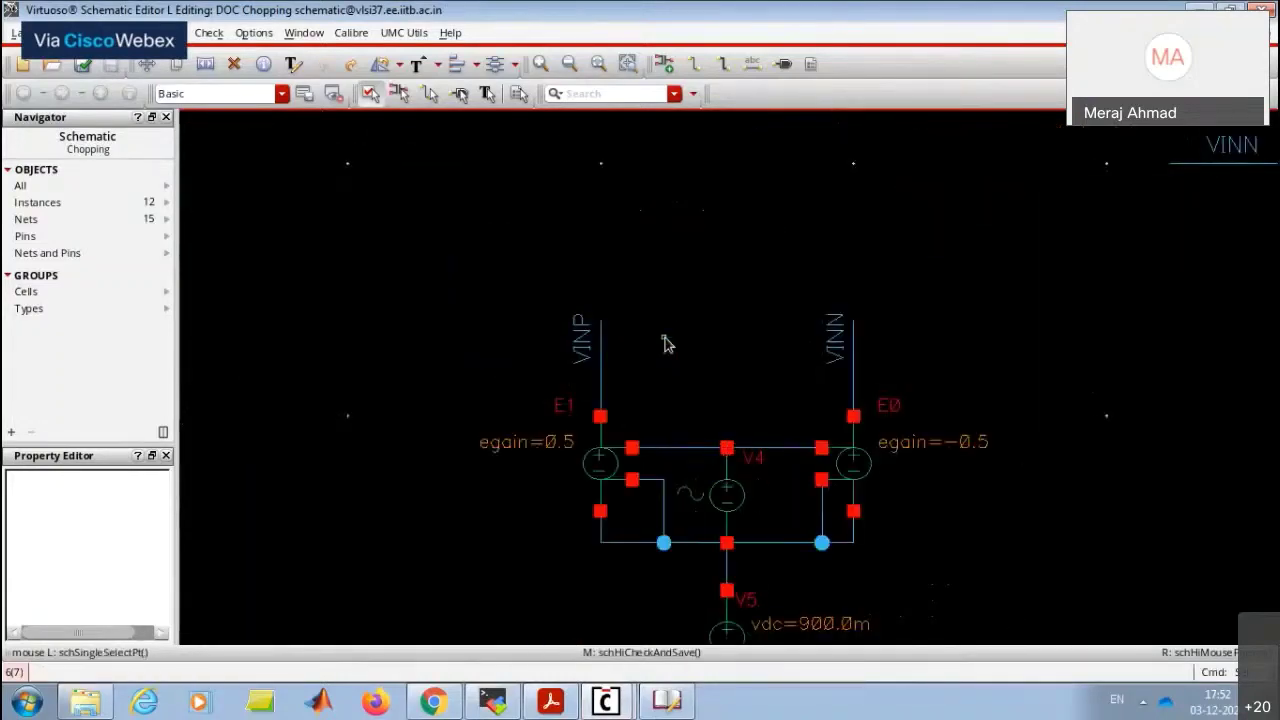
Edit the vsin source V4: clear its DC voltage, and set the amplitude to 1m V and the frequency to 100.
double_click(727, 510)
scroll(566, 514, "down", 3)
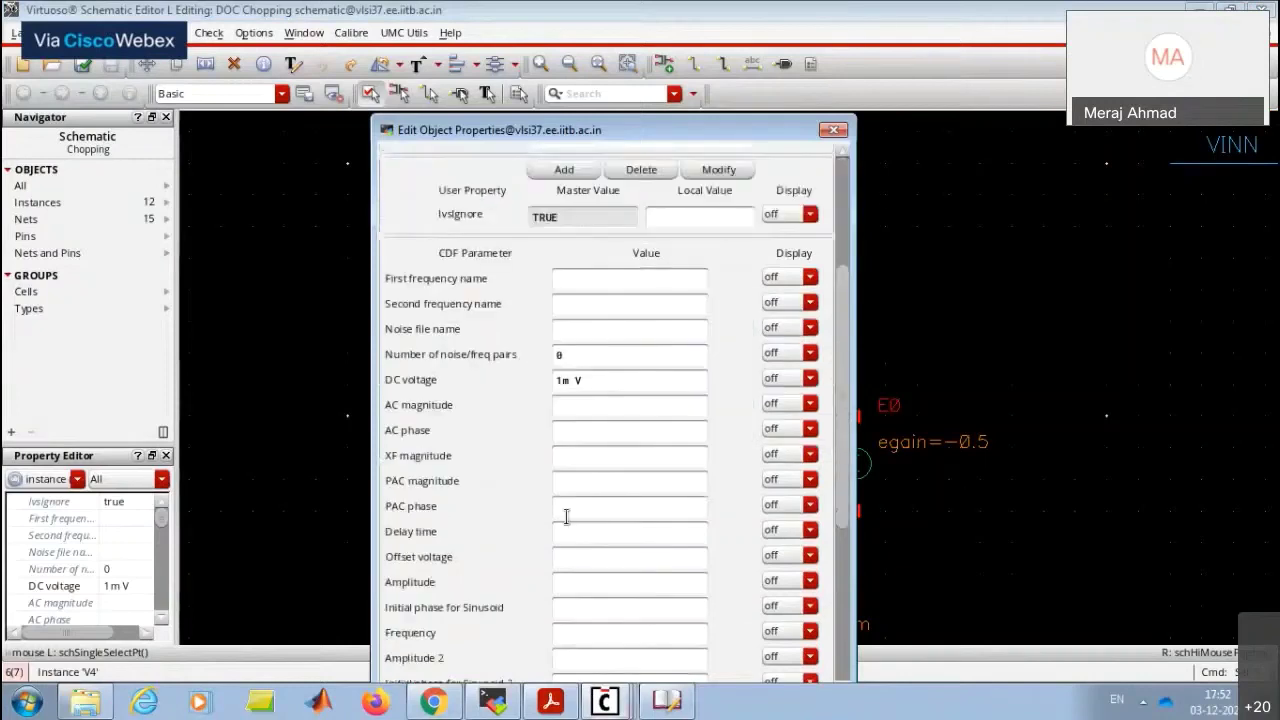
scroll(596, 341, "down", 1)
left_click_drag(596, 333, 527, 324)
key("BackSpace")
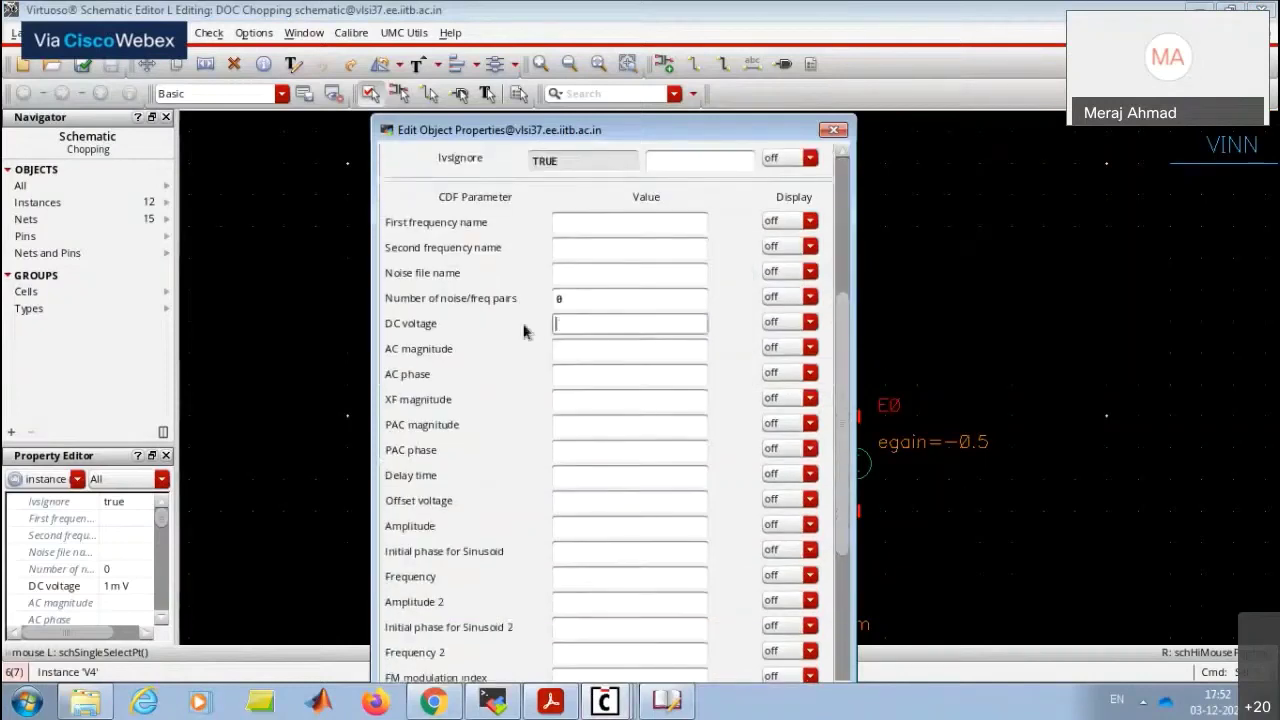
left_click(594, 531)
type("1m V")
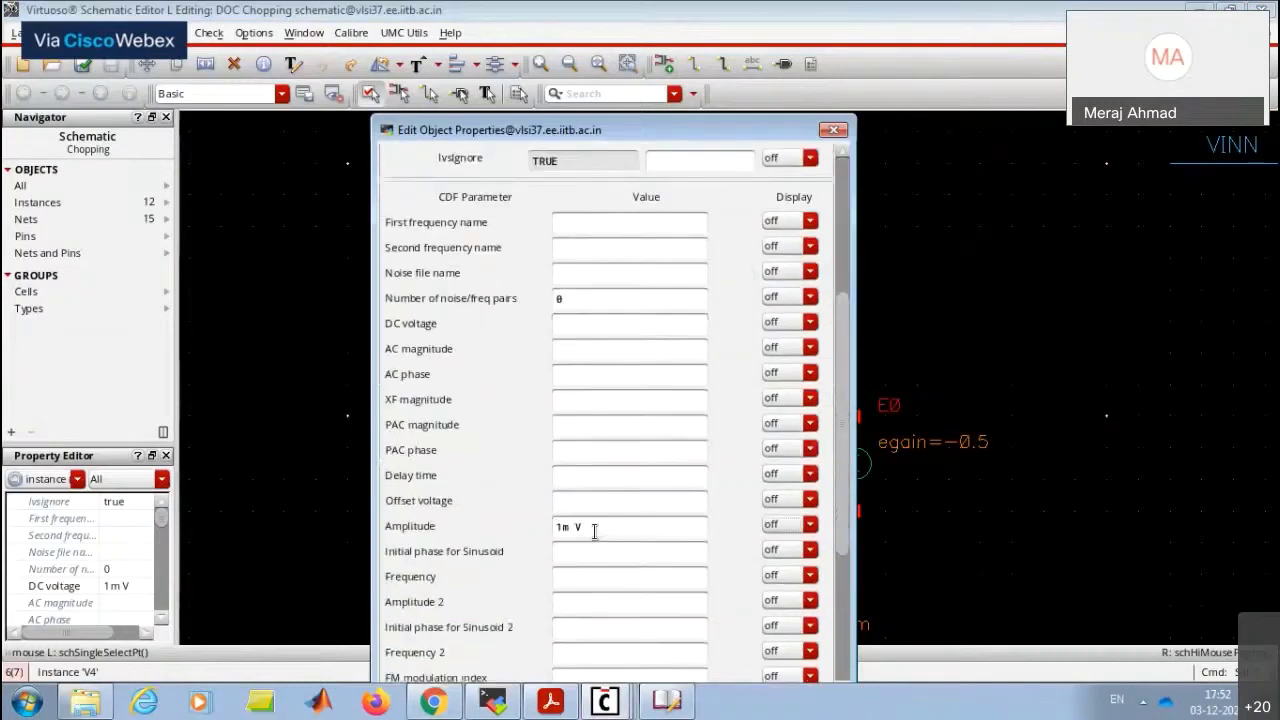
left_click(604, 582)
type("100")
key("Return")
Check and save the edited schematic, and launch ADE L for it.
left_click(82, 63)
left_click(629, 363)
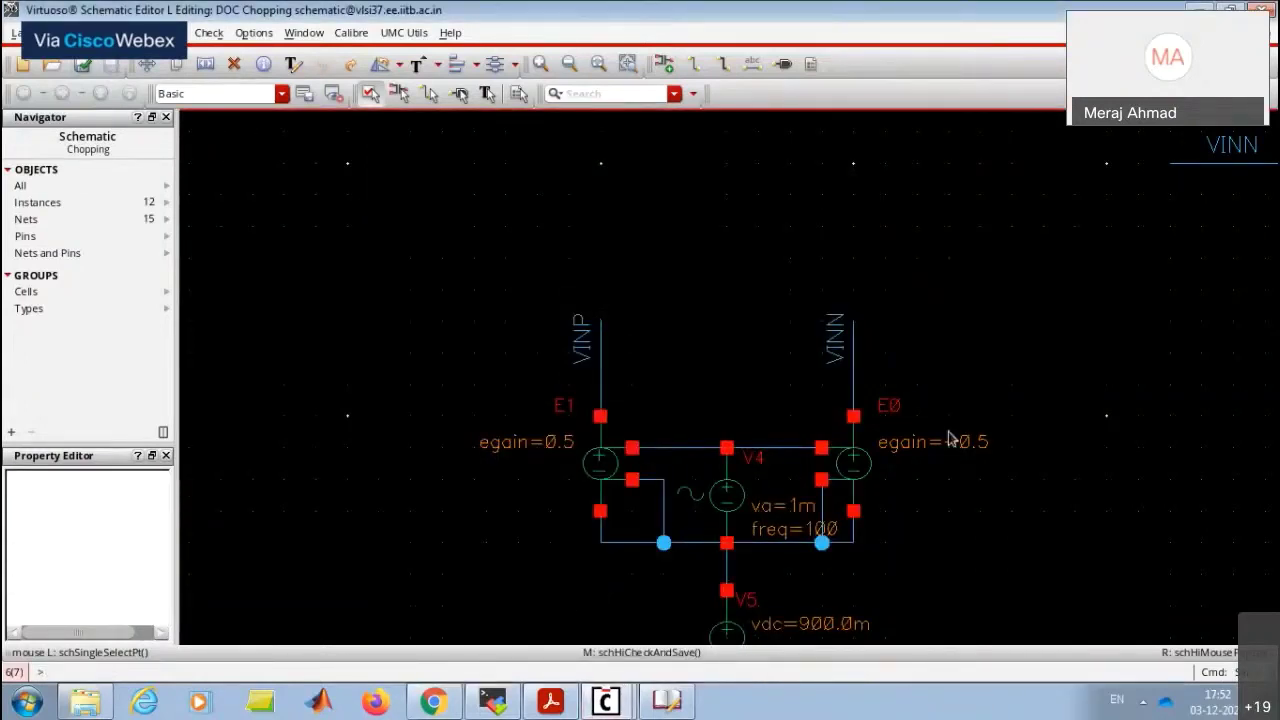
key("shift+z")
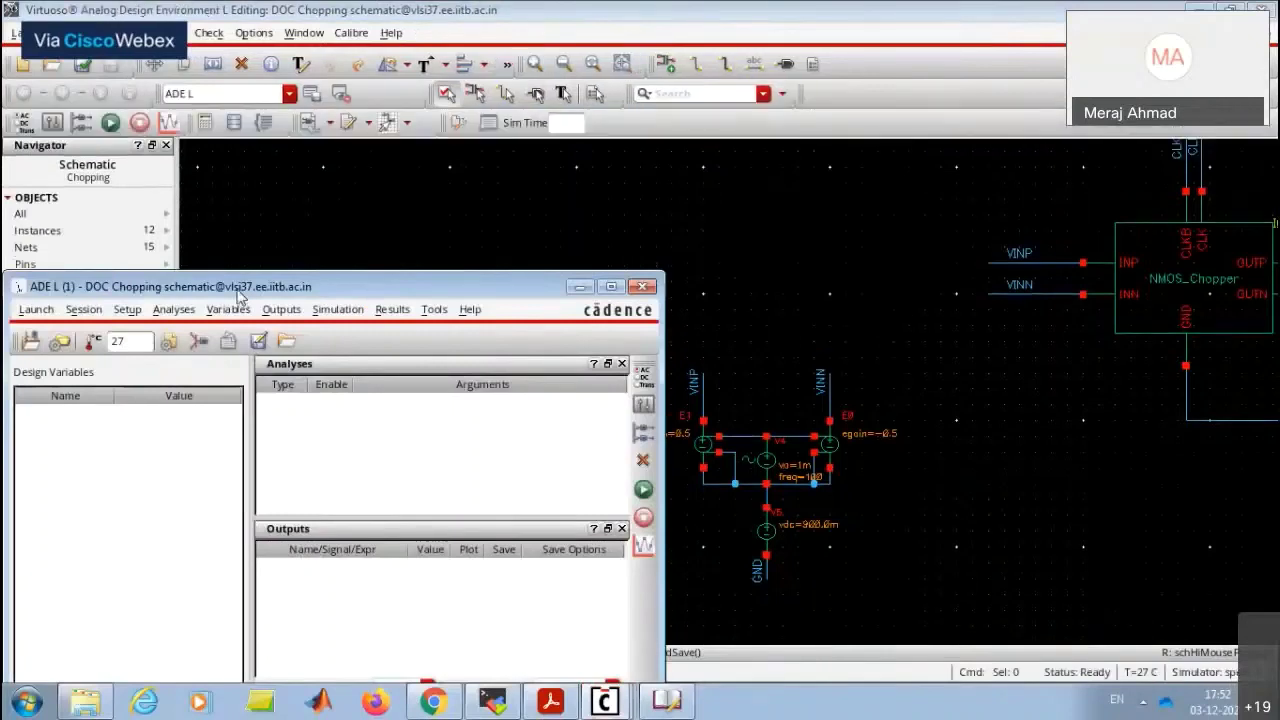
left_click_drag(240, 295, 309, 186)
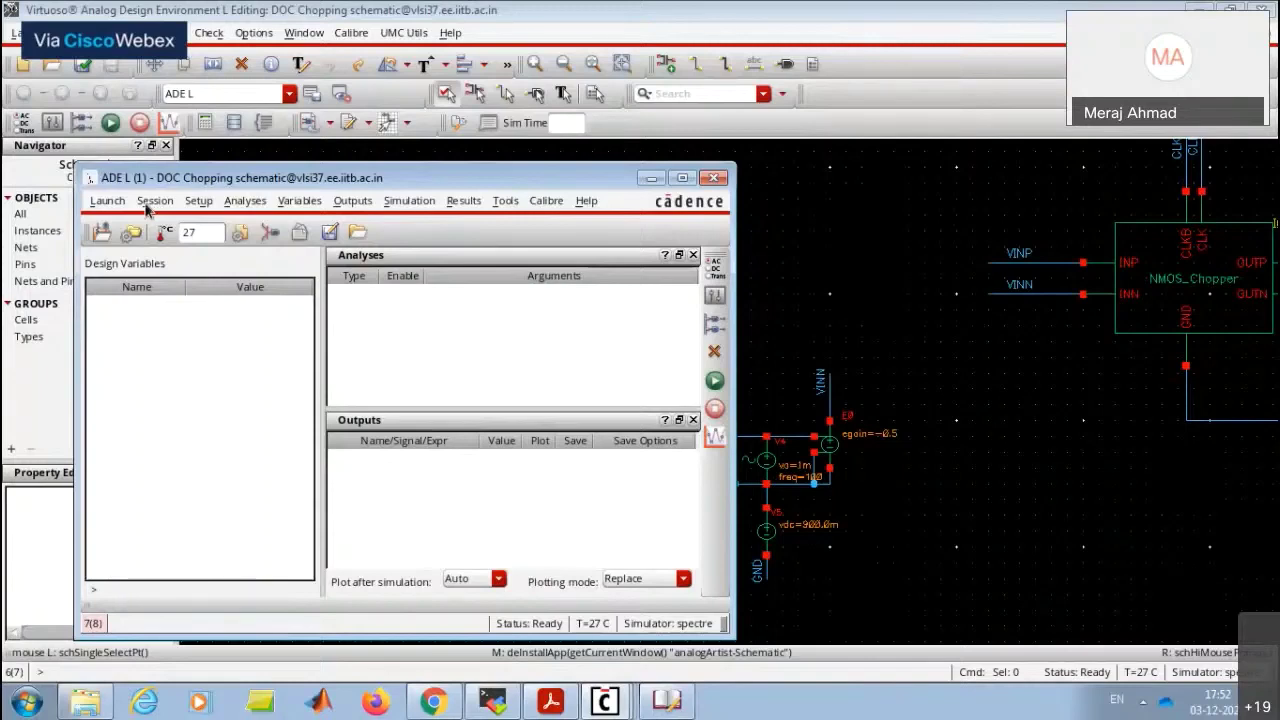
Add a transient analysis with a stop time of 0.01 and conservative accuracy defaults.
left_click(715, 264)
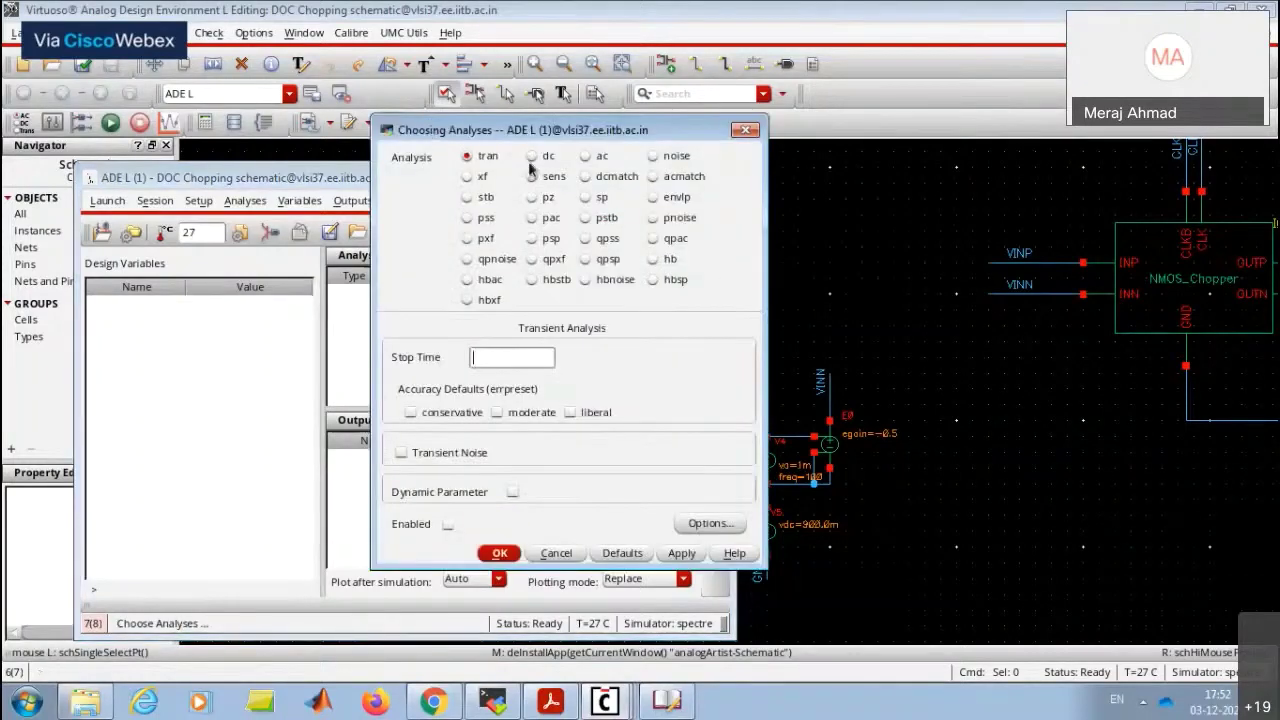
left_click(456, 410)
type("6")
type(".")
type("01")
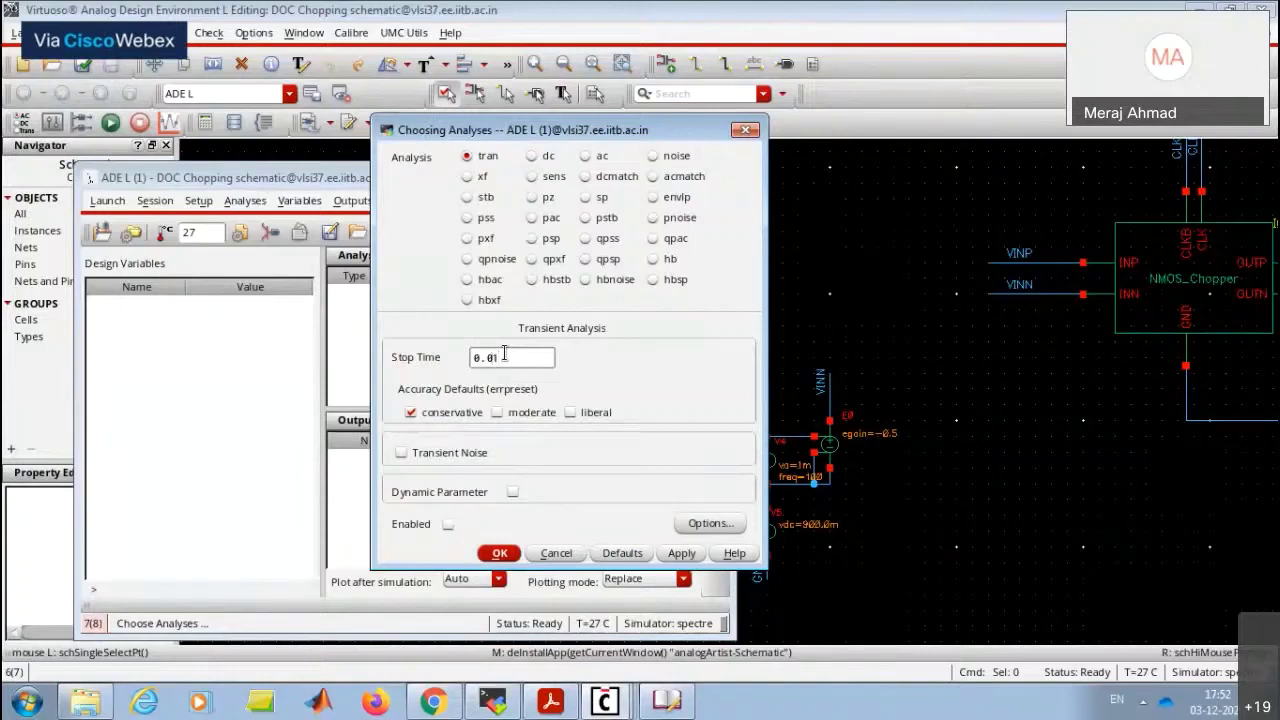
key("BackSpace")
type("0")
key("BackSpace")
type("1")
left_click(501, 558)
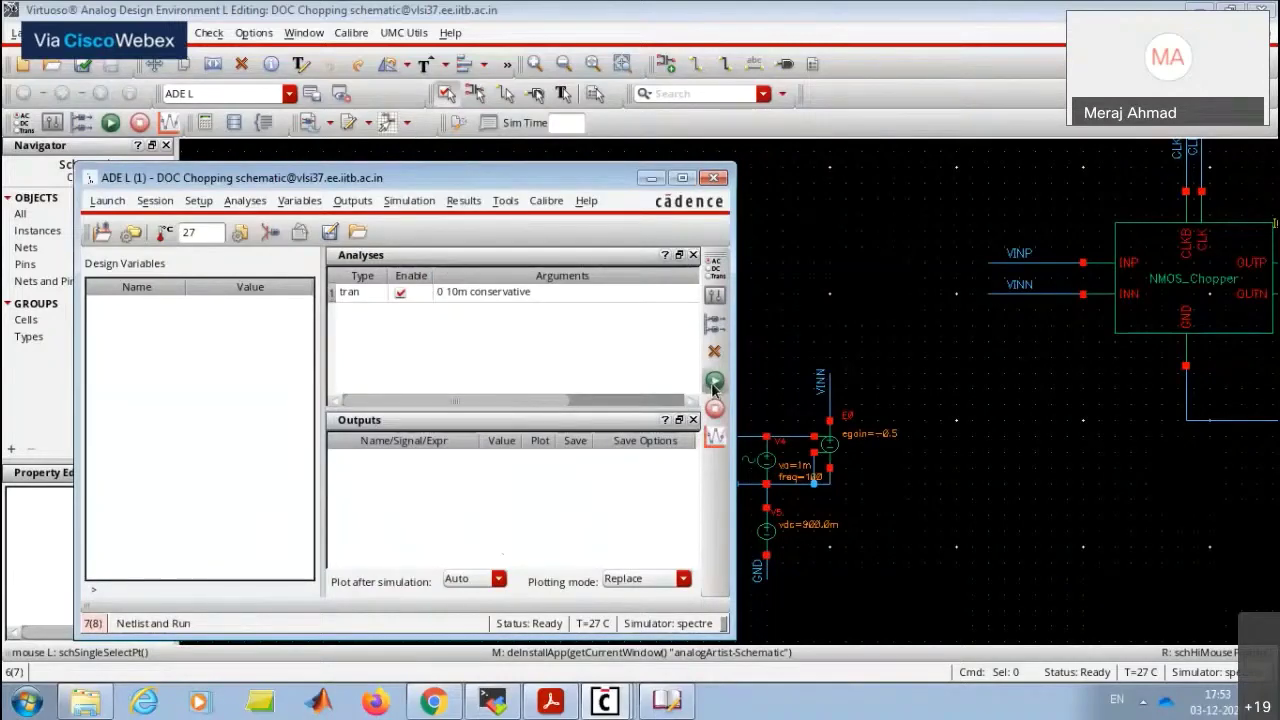
Try to netlist and run the transient simulation, and return to the ADE L window.
left_click(1066, 594)
scroll(780, 530, "up", 5, "ctrl")
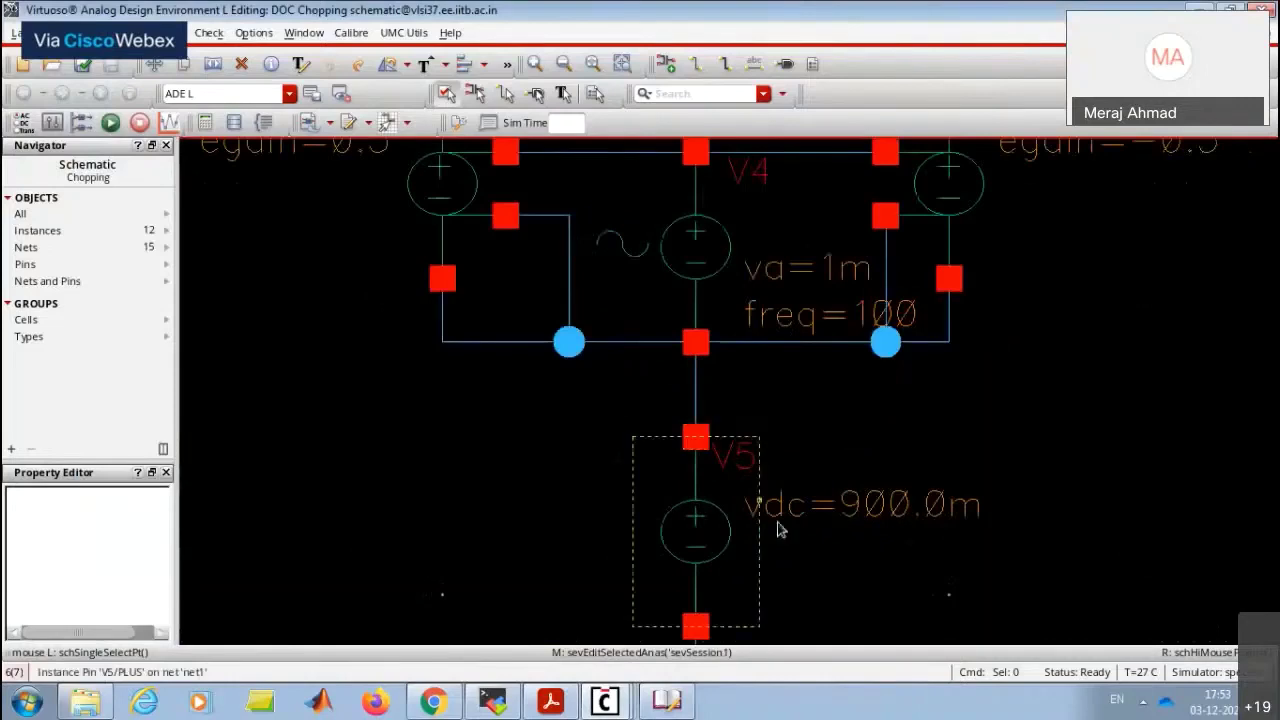
scroll(780, 530, "down", 2, "ctrl")
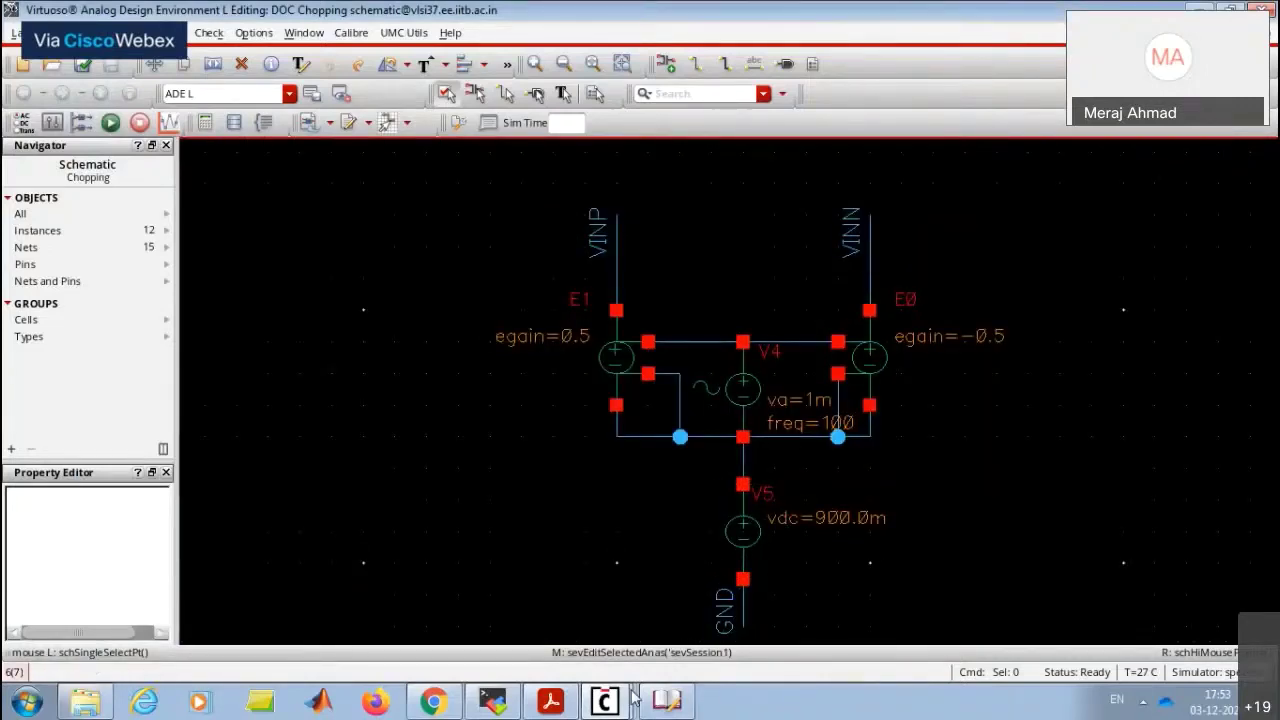
mouse_move(628, 698)
left_click(620, 659)
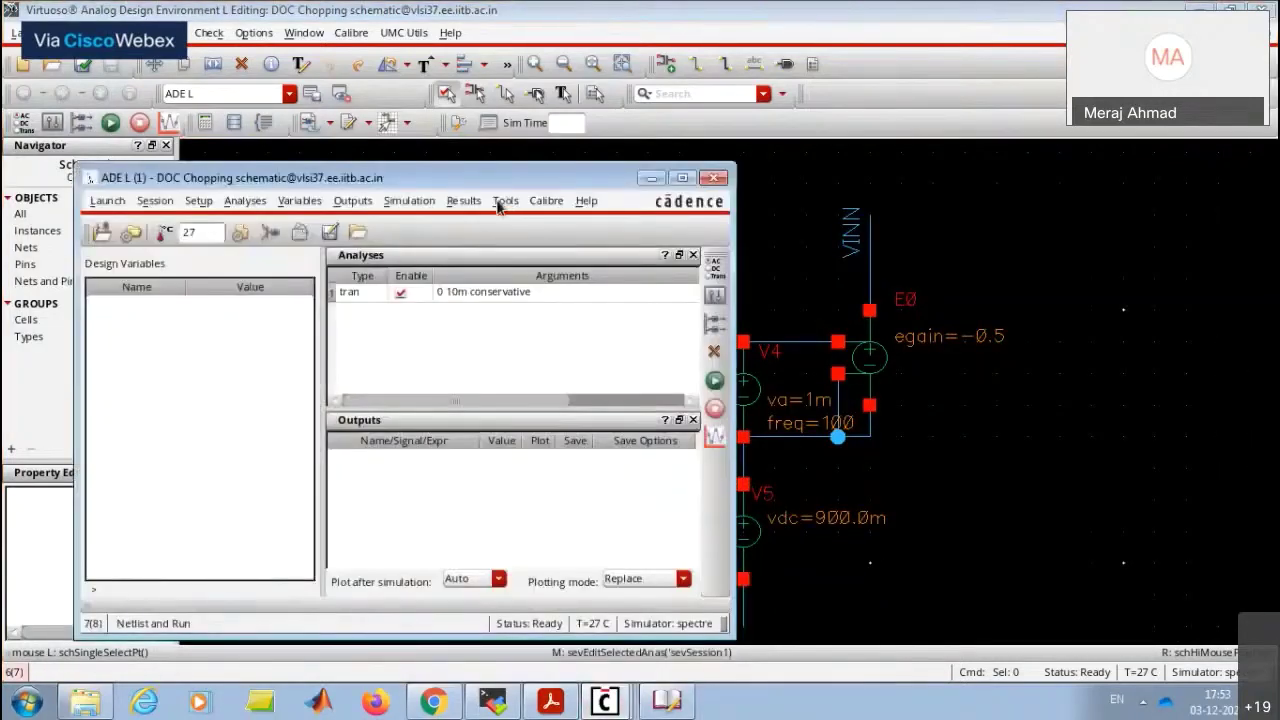
left_click(714, 380)
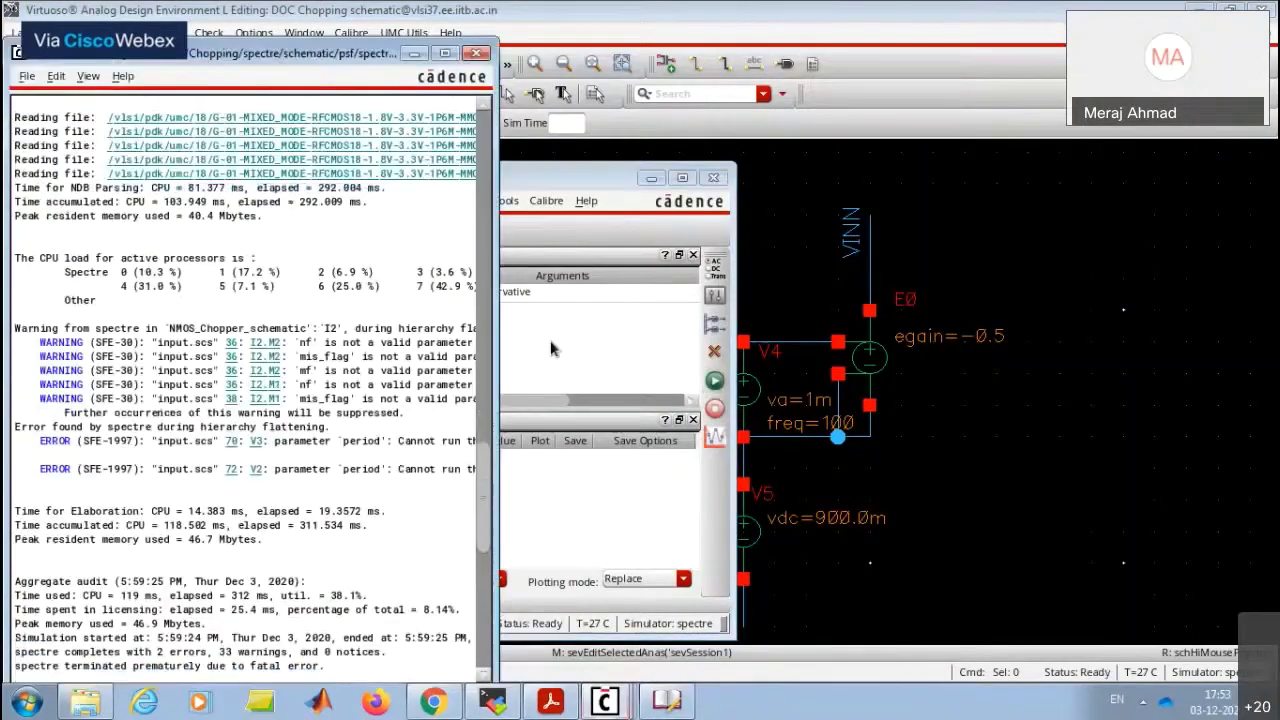
left_click(550, 340)
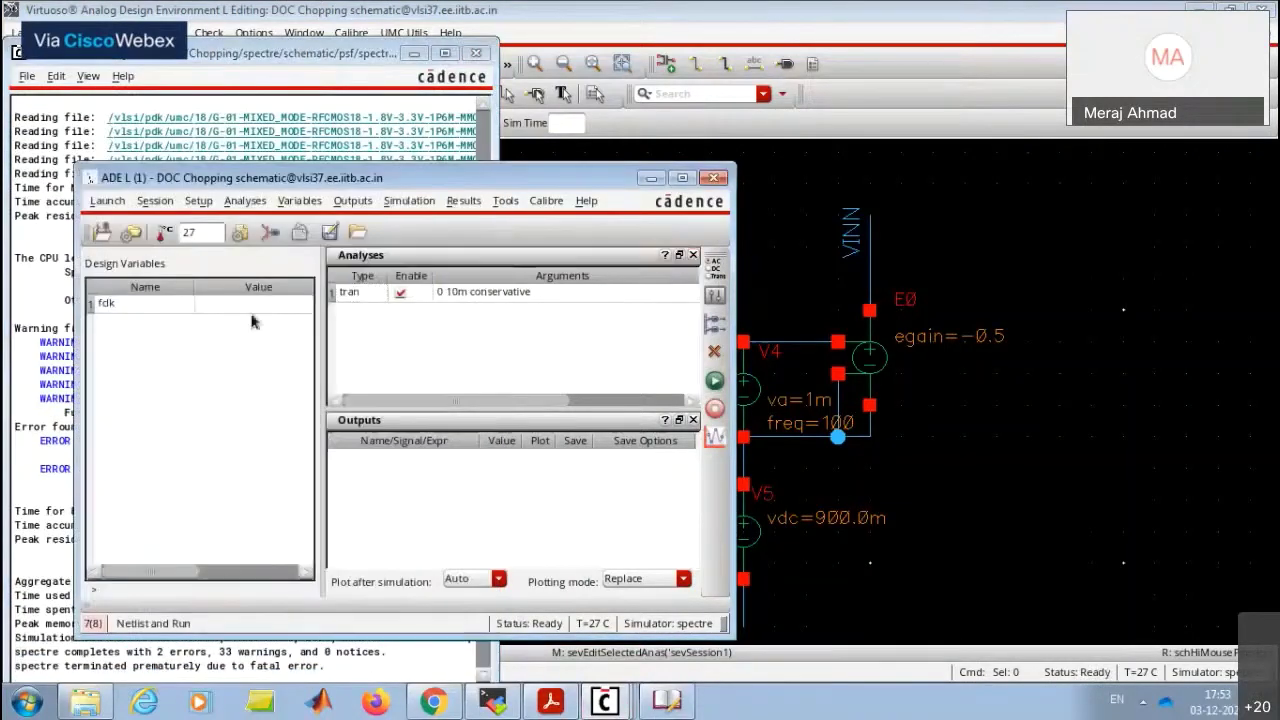
Set the design variable fclk to 1K.
left_click(249, 303)
left_click(249, 303)
type("1K")
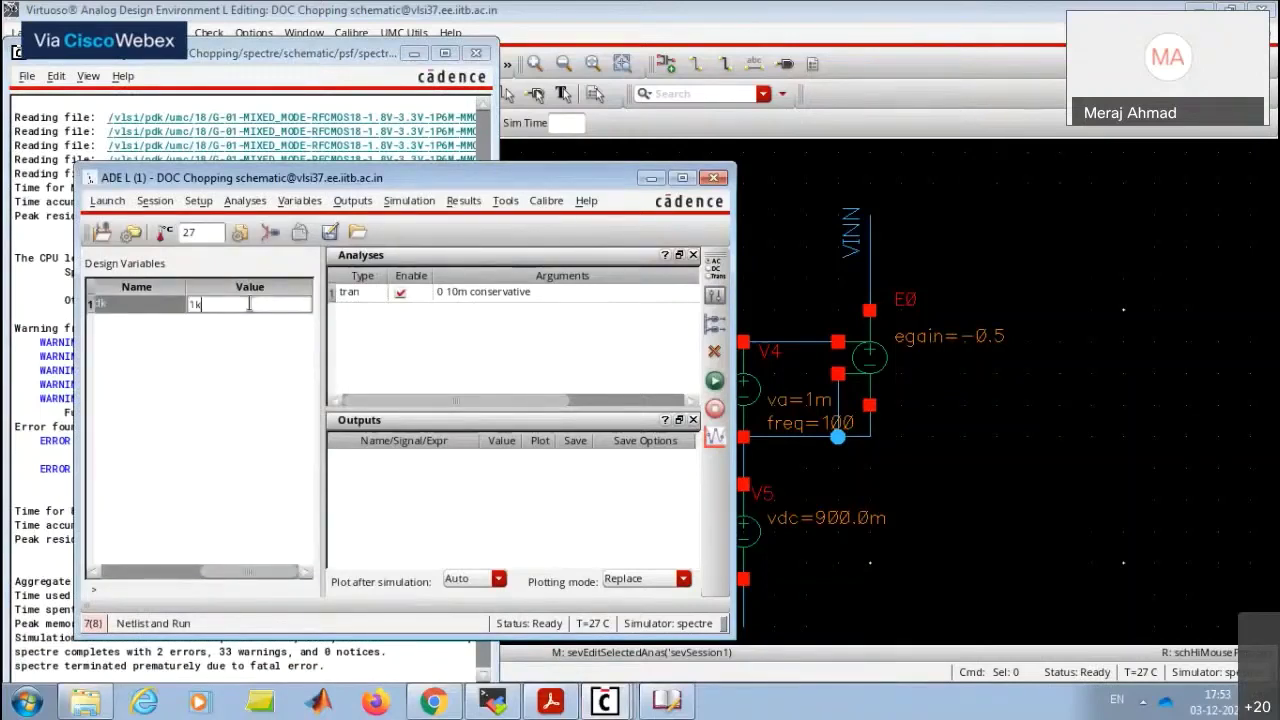
key("Return")
left_click(480, 364)
Netlist and run the transient simulation again, and minimize the simulation output log.
left_click(714, 380)
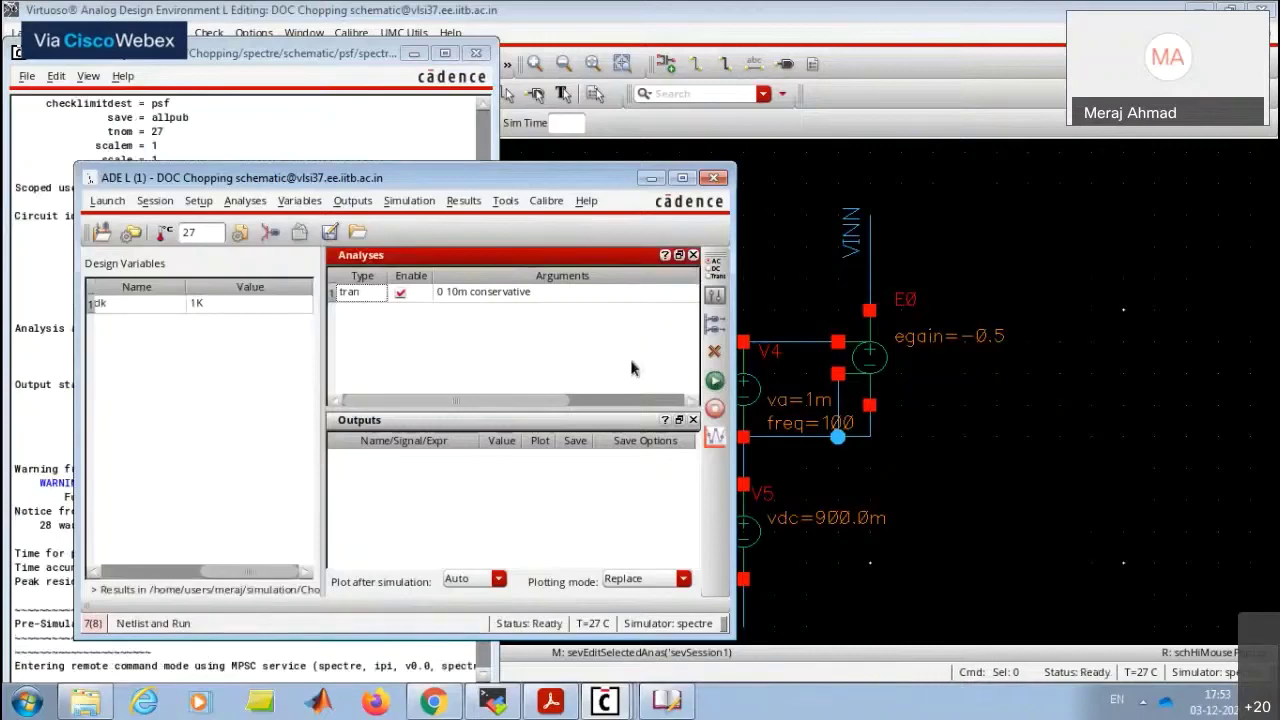
left_click(396, 79)
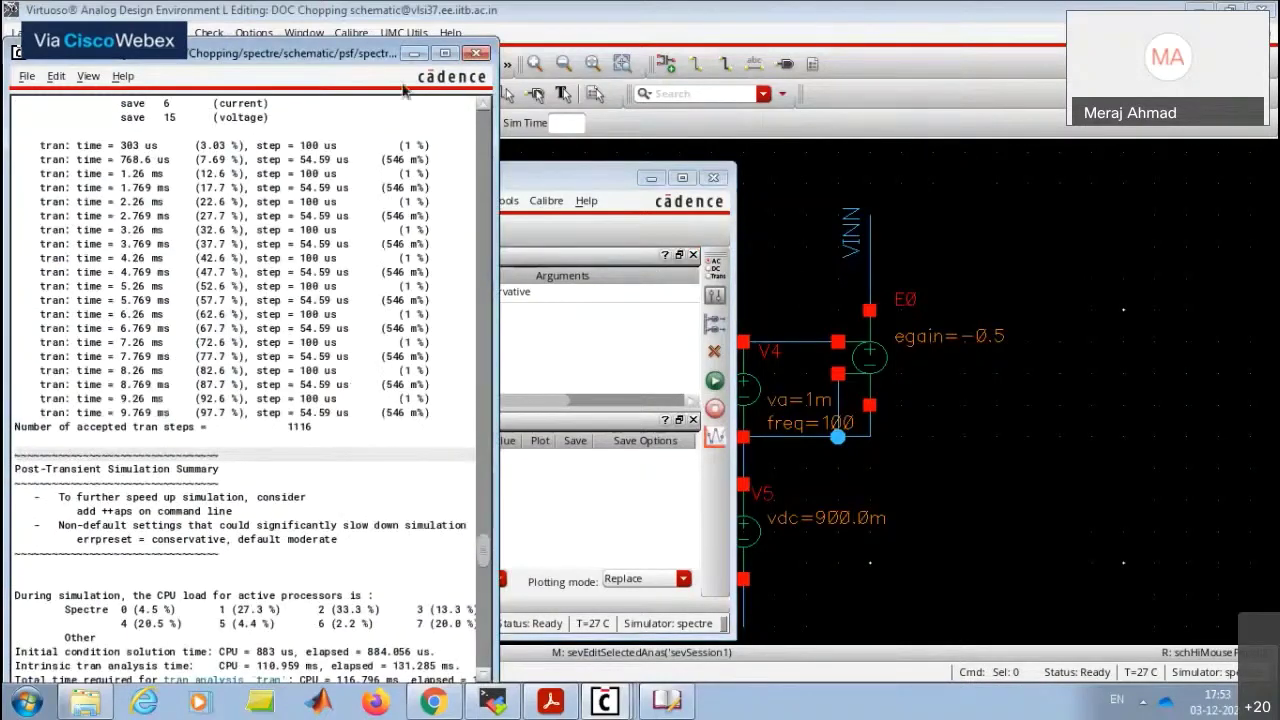
left_click(414, 52)
Open the Direct Plot main form for transient net voltages and enable Add To Outputs, keeping Net as the selection type.
left_click(463, 200)
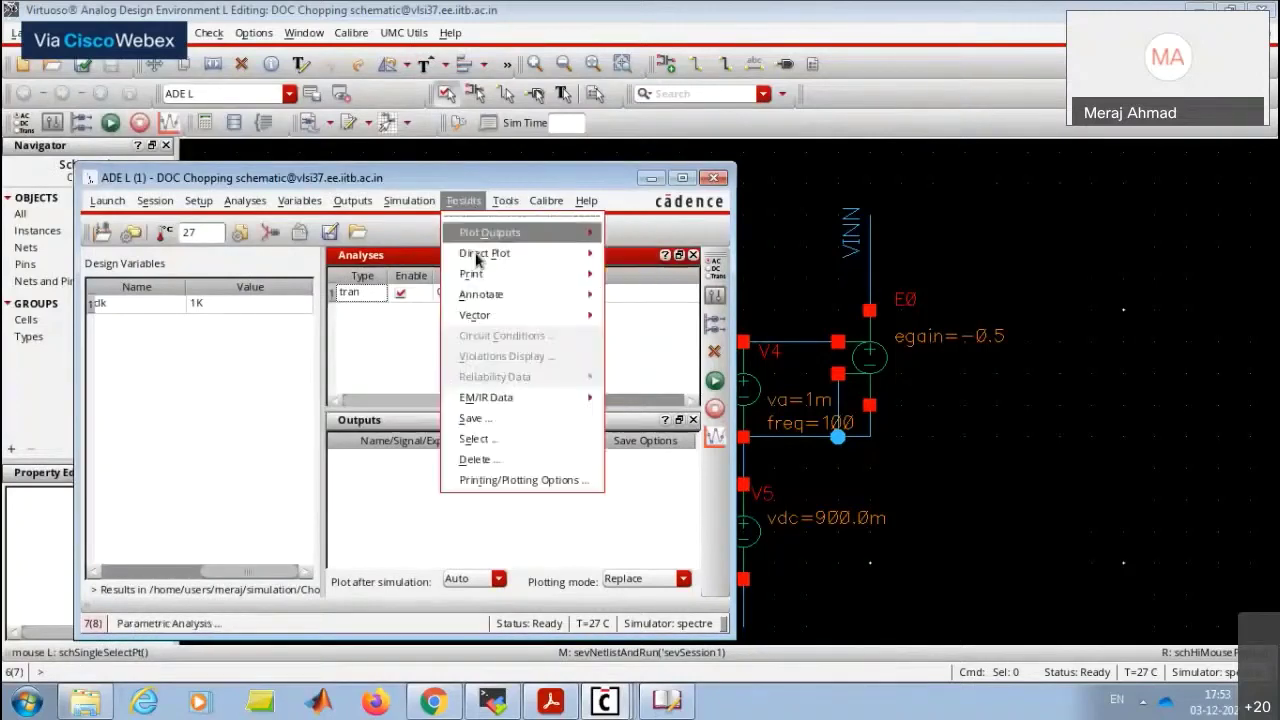
mouse_move(478, 258)
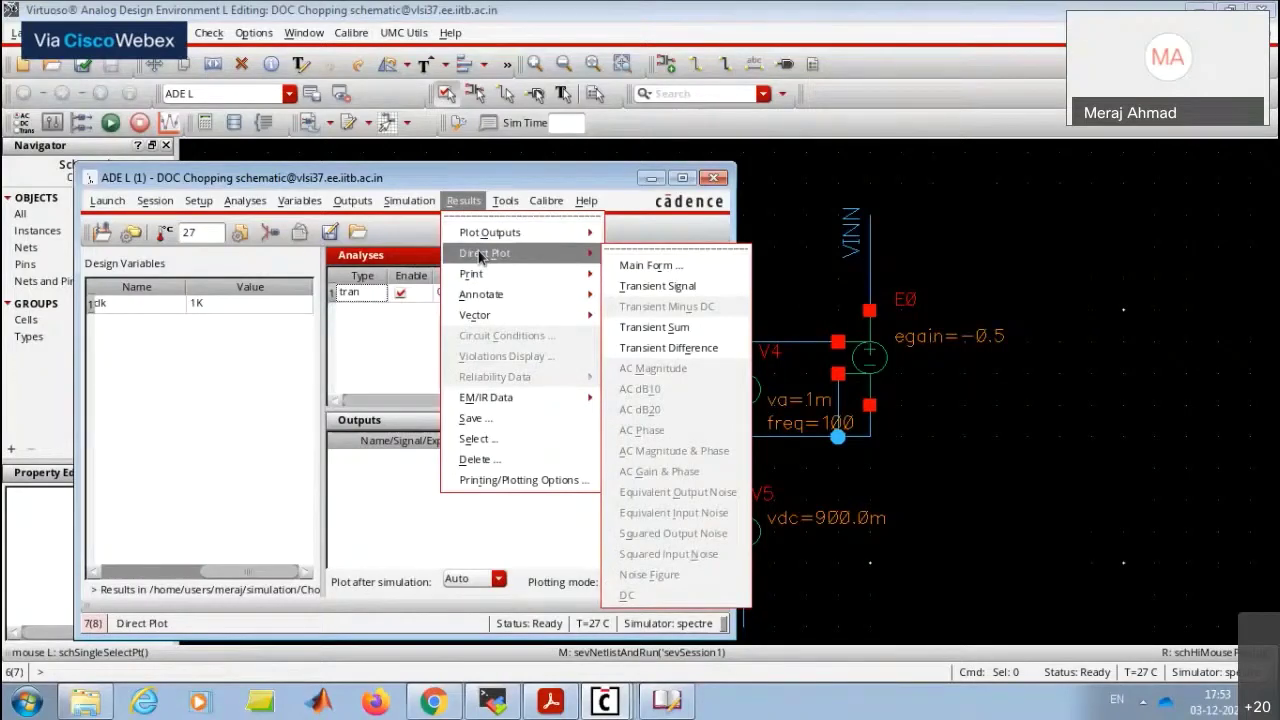
left_click(667, 266)
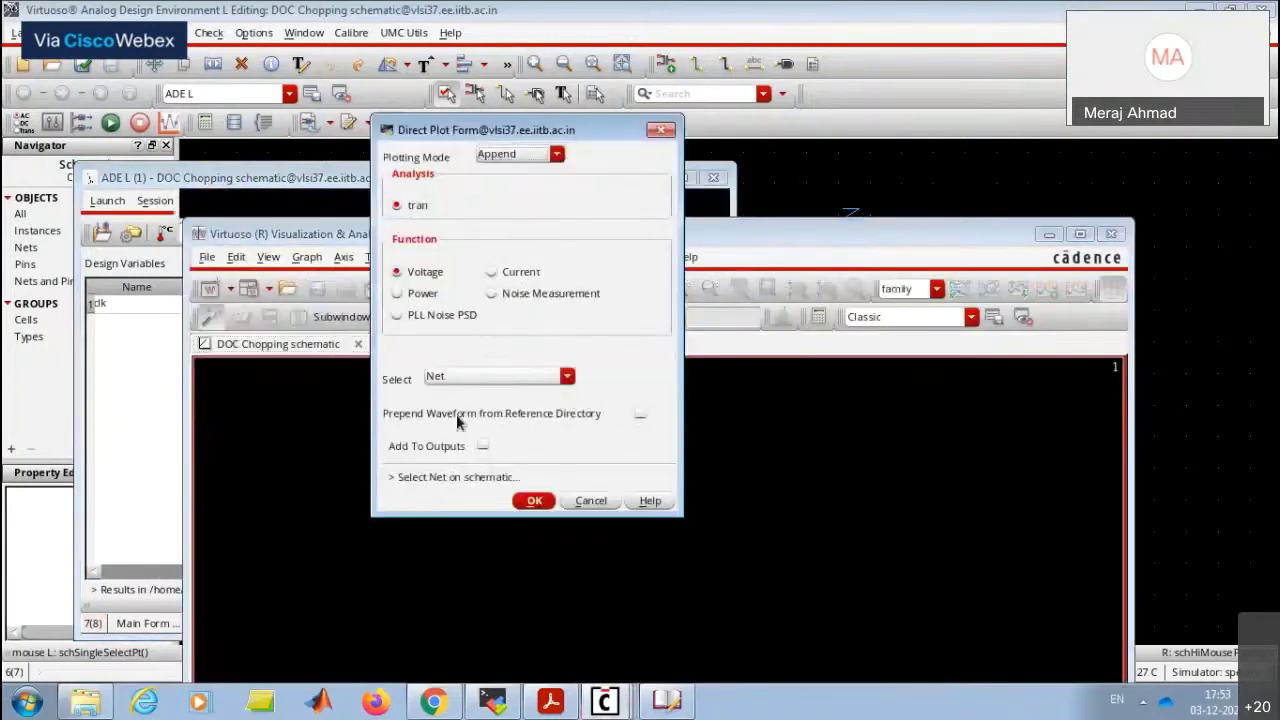
left_click(480, 377)
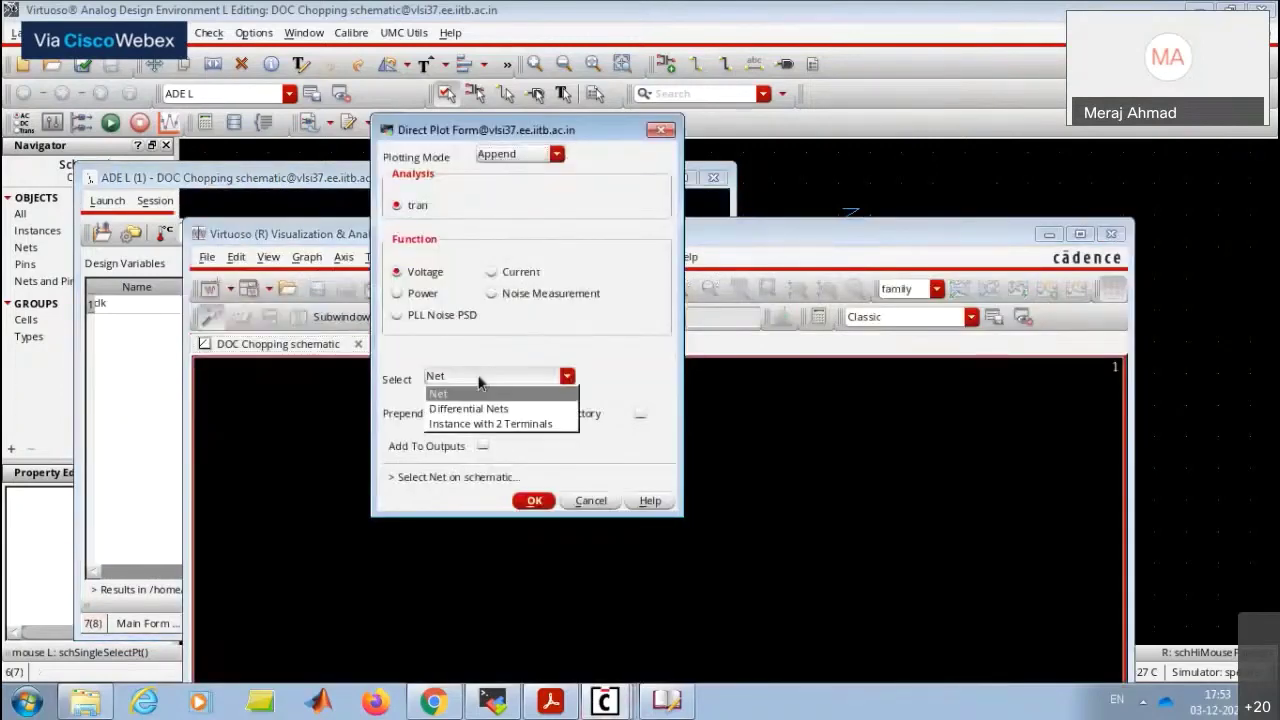
left_click(480, 378)
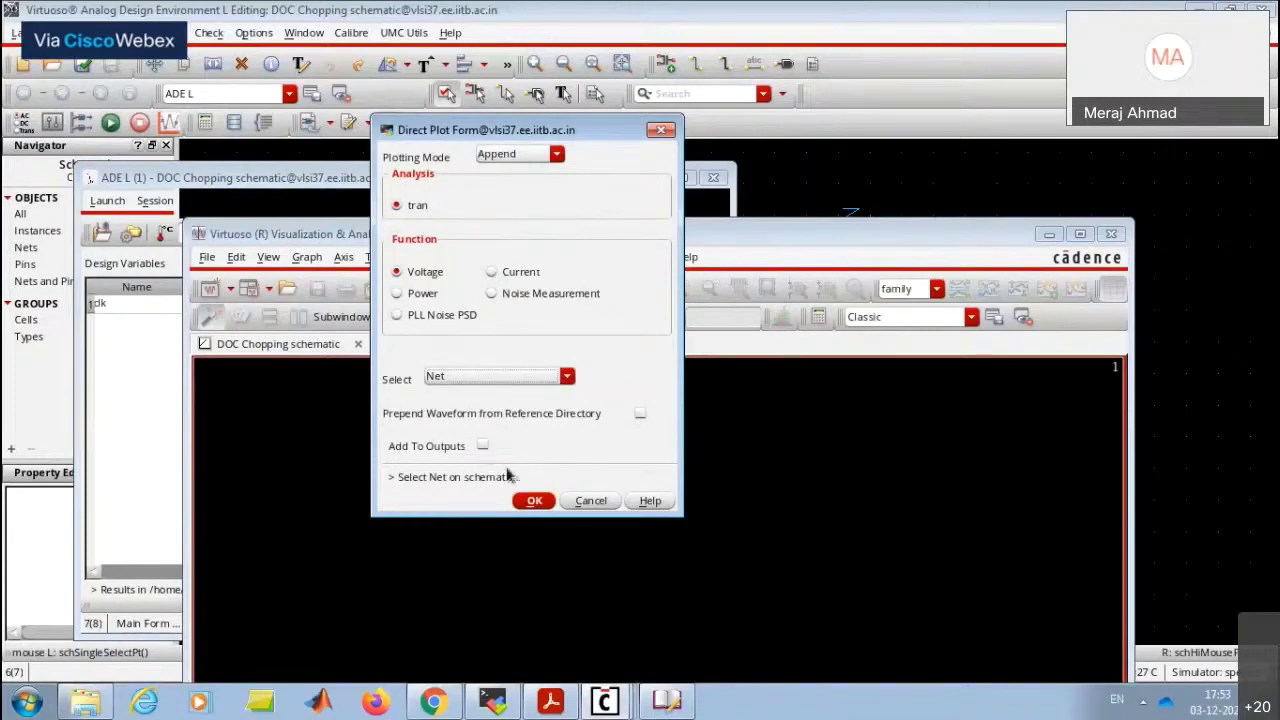
left_click(482, 445)
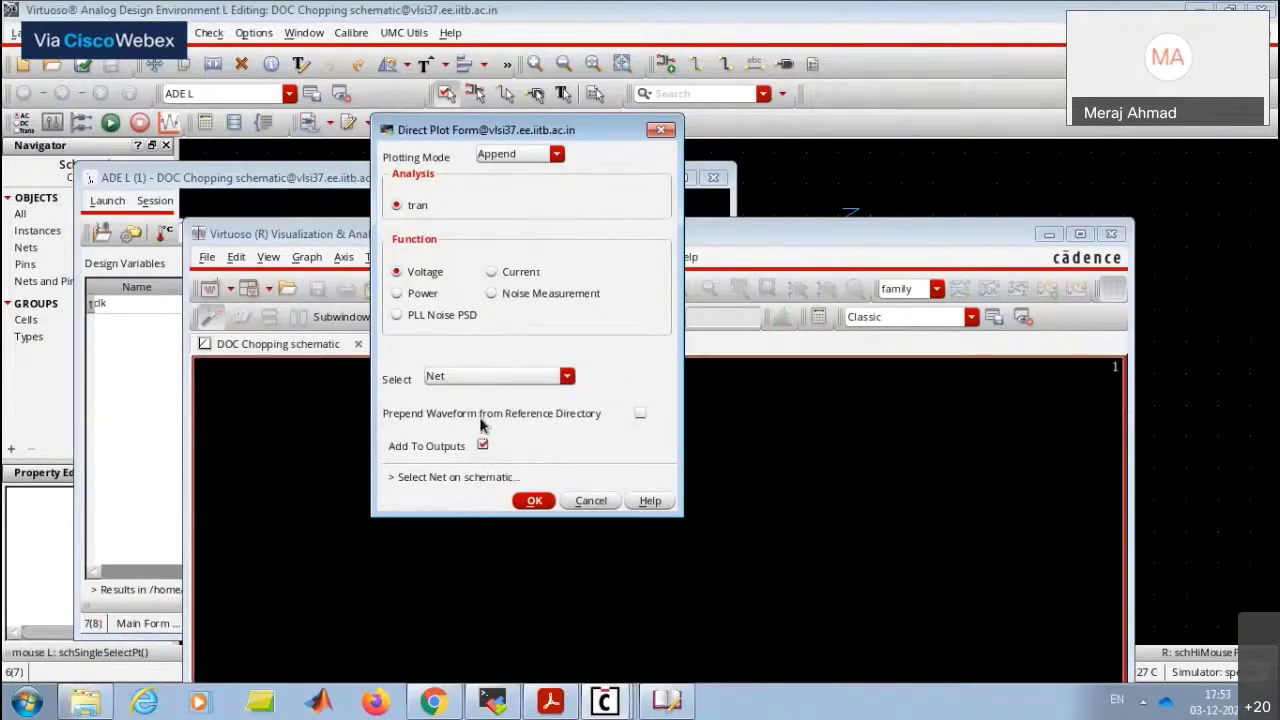
Plot the transient net voltages of VINP, VINN and the net between sources V4 and V5, picking them on the schematic.
left_click(524, 501)
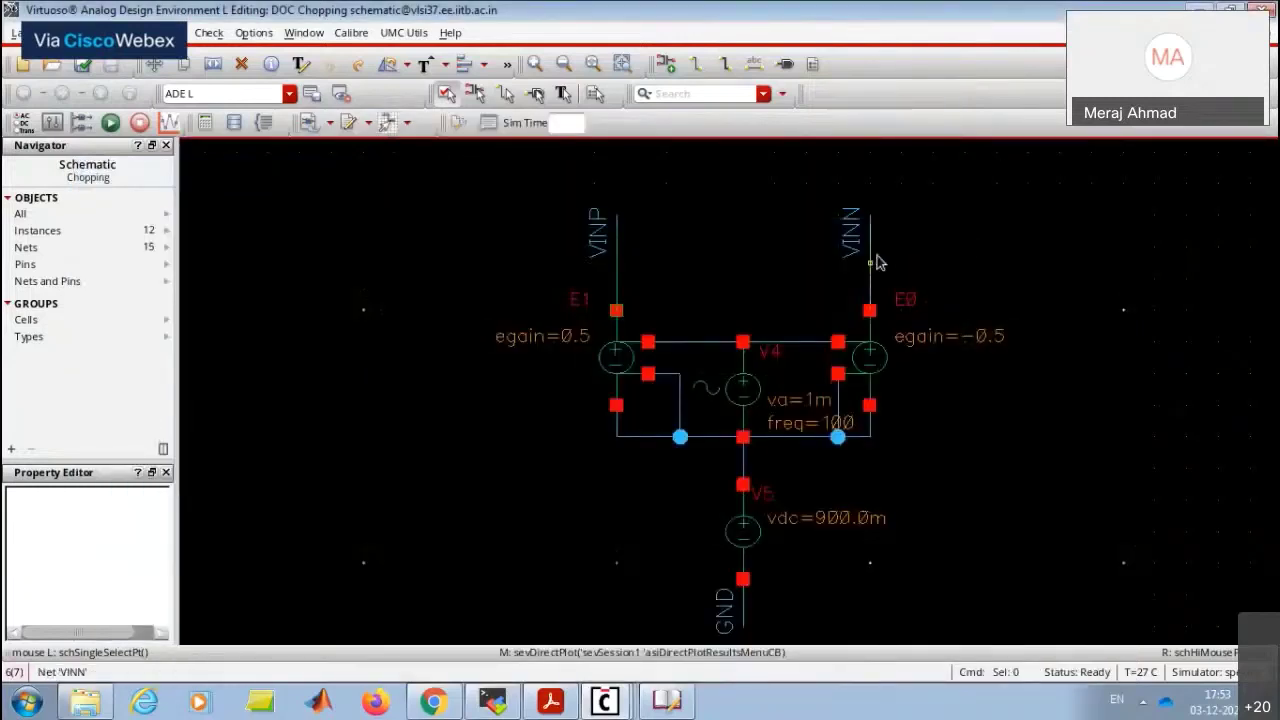
left_click(870, 250)
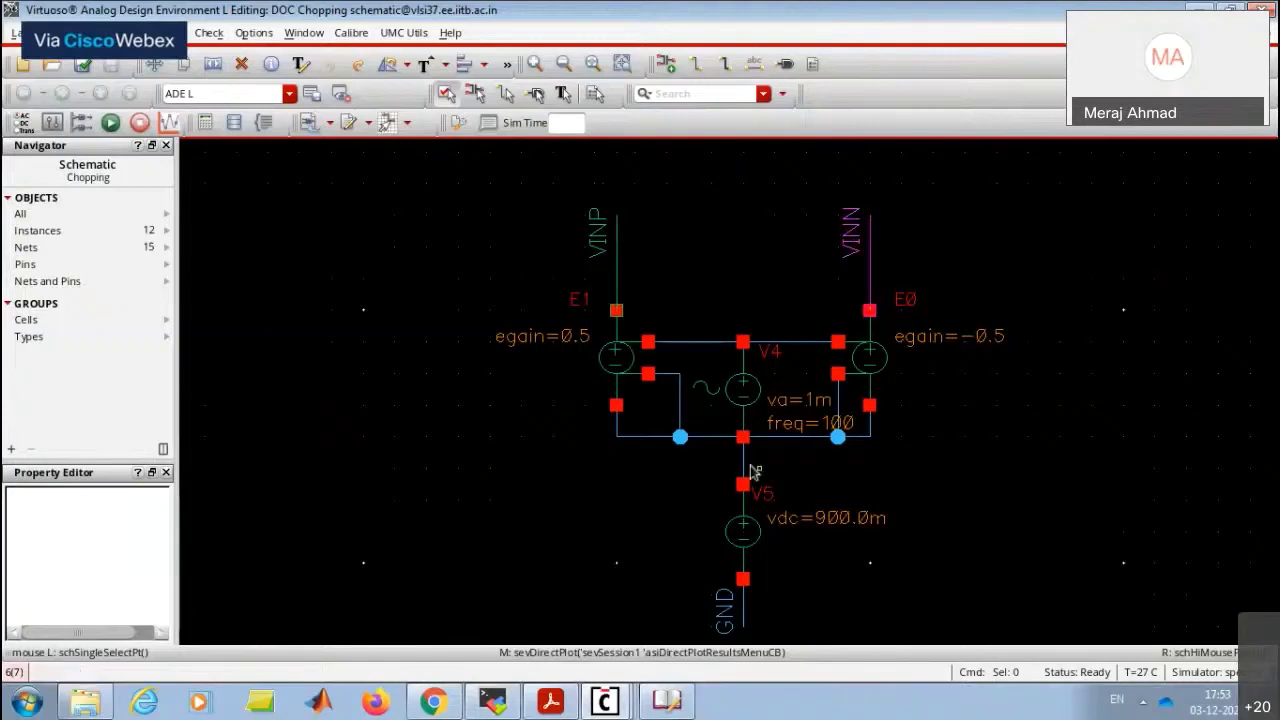
key("Escape")
Examine the three input waveforms in the maximized graph window, first in separate strips and then overlaid in one graph.
left_click(604, 700)
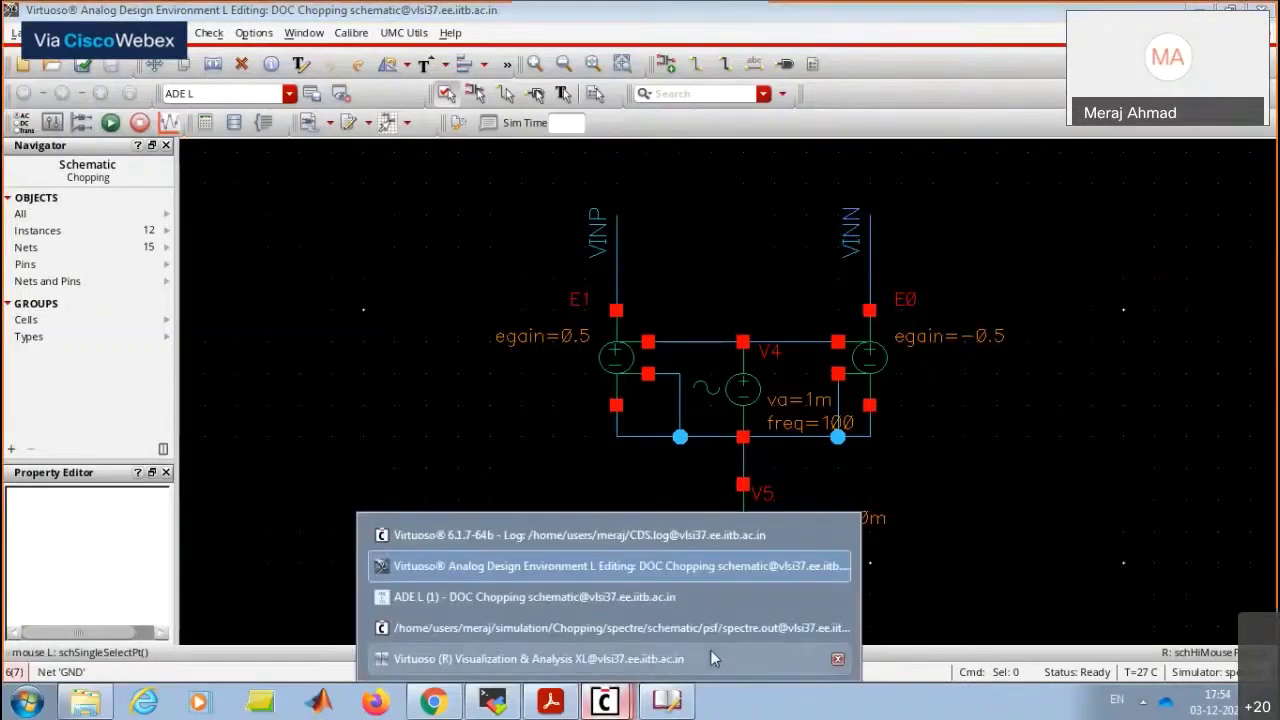
left_click(710, 649)
double_click(757, 245)
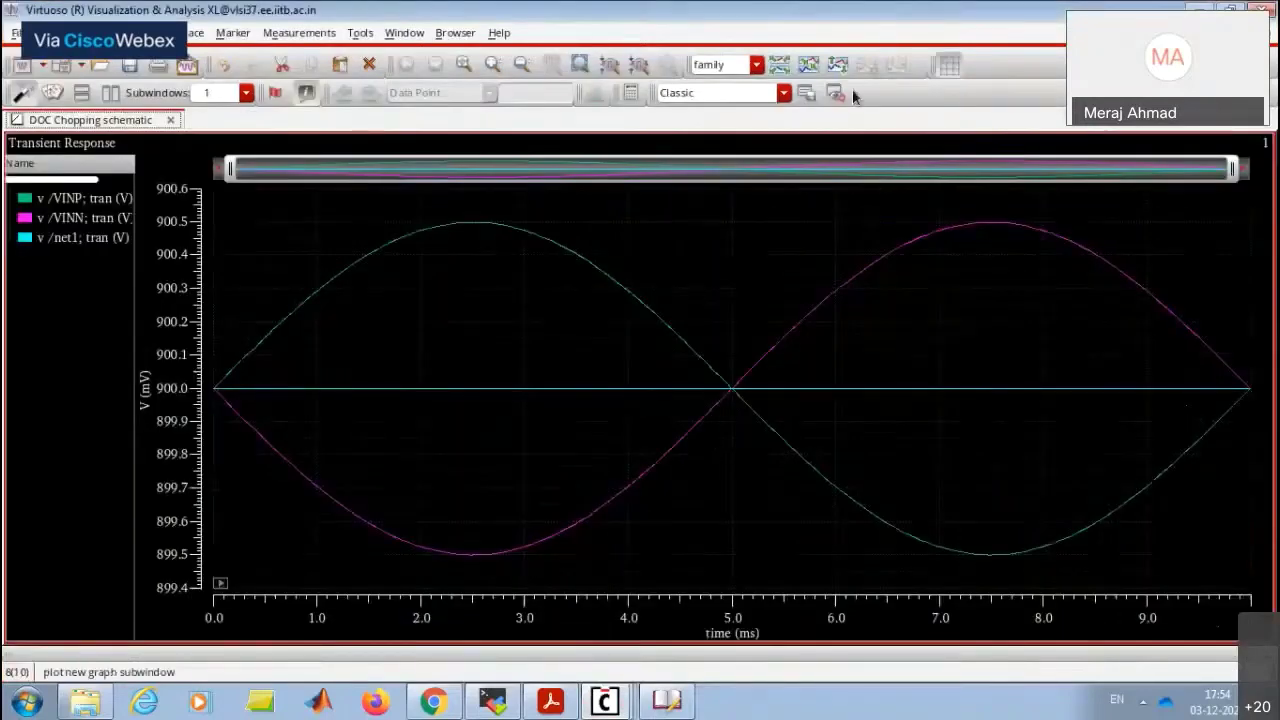
left_click(838, 65)
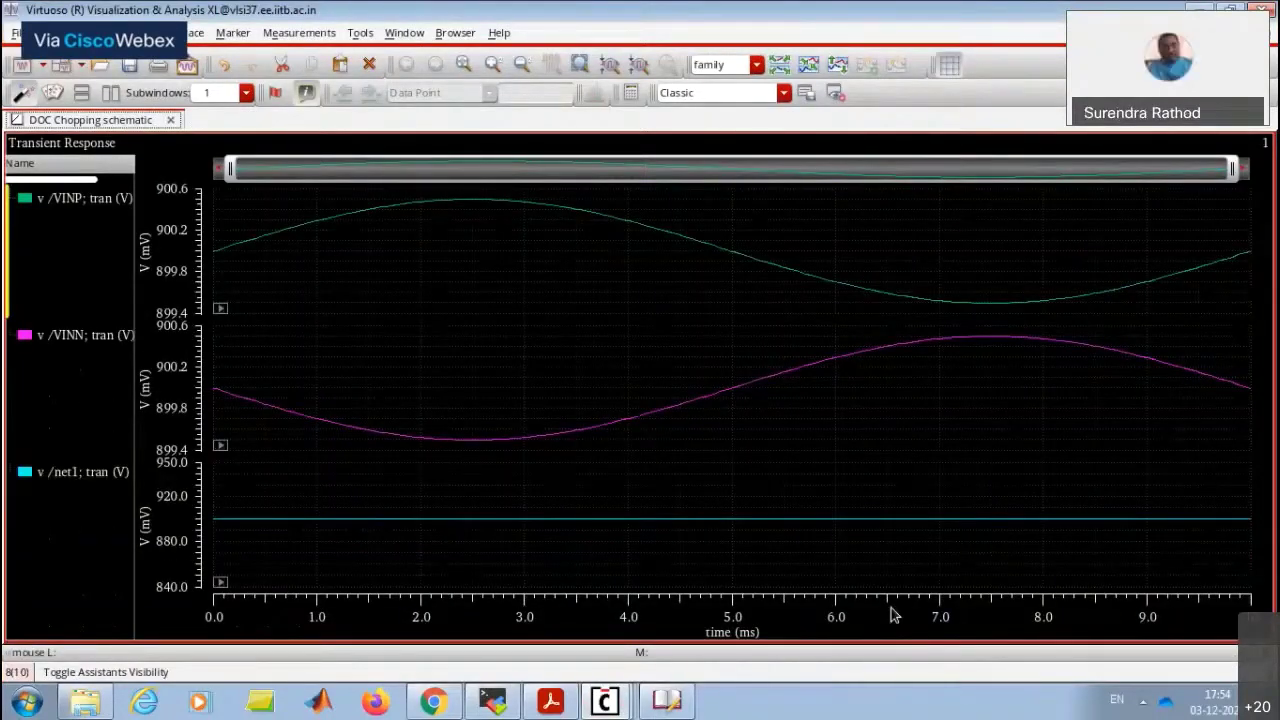
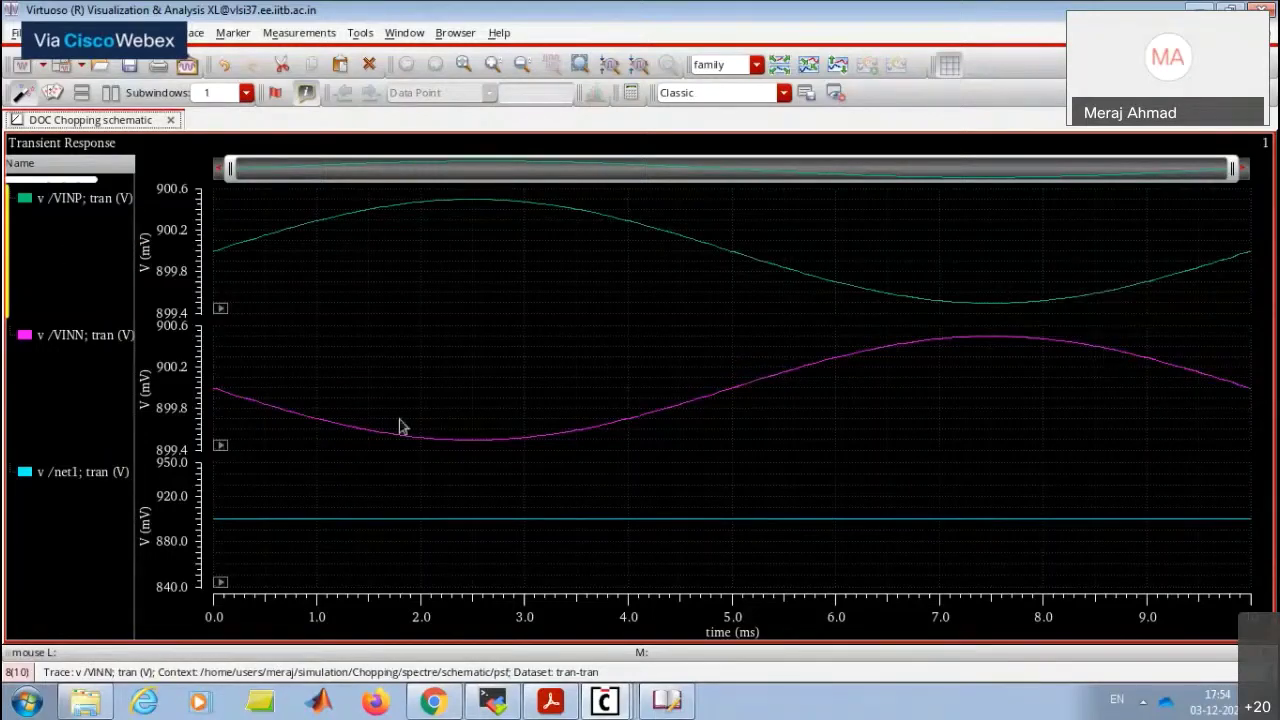
left_click(808, 64)
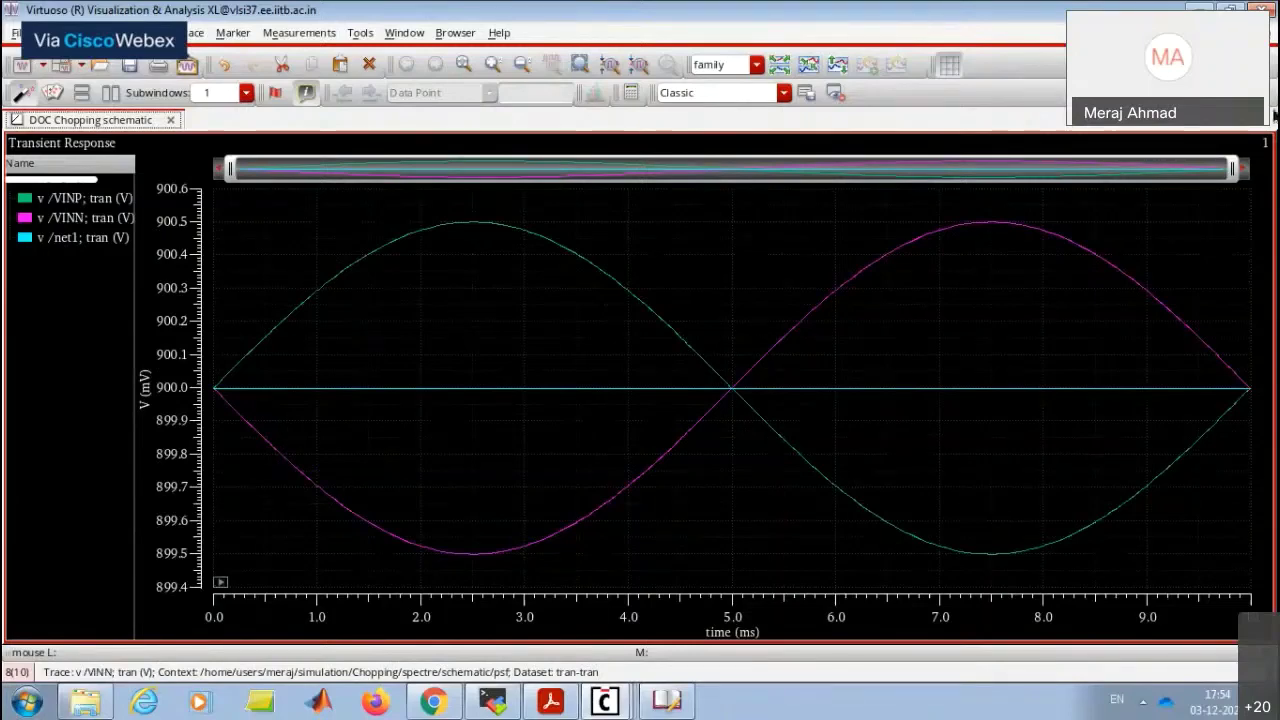
Clear the amplitude and frequency of source V4 on the schematic and set its DC voltage to 1m.
key("alt+Tab")
scroll(466, 440, "down", 3, "ctrl")
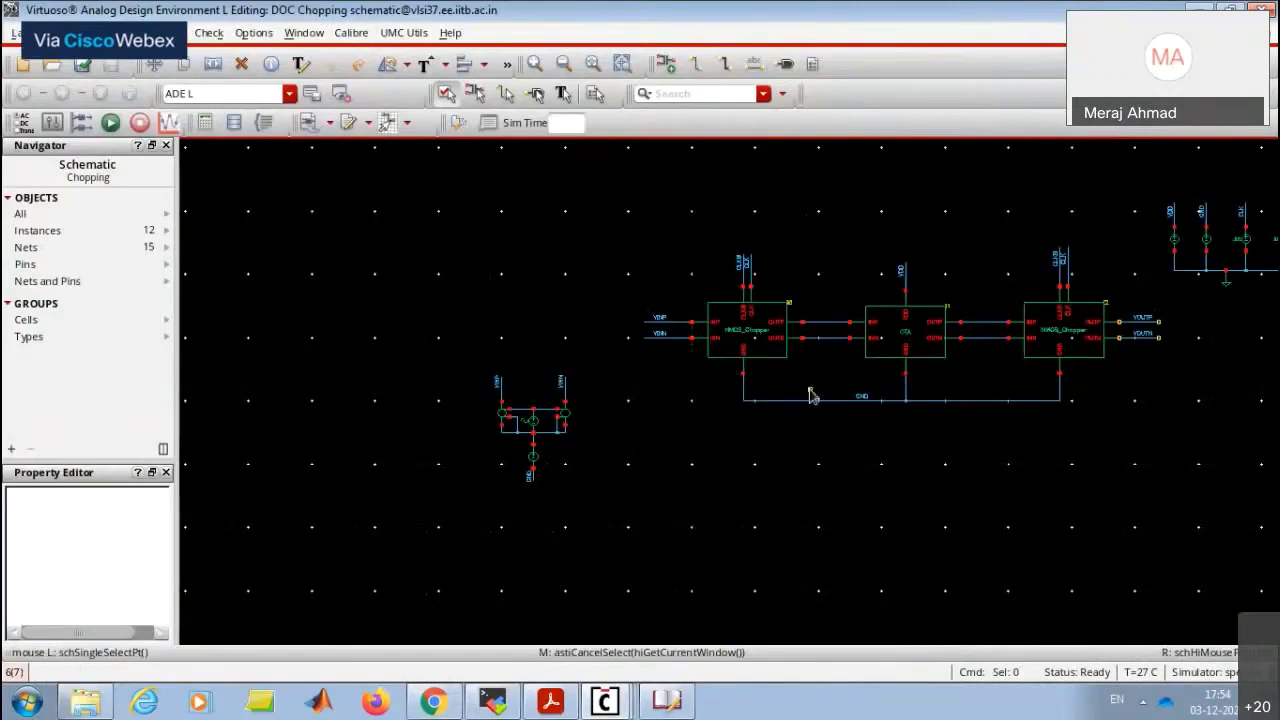
scroll(530, 420, "up", 3, "ctrl")
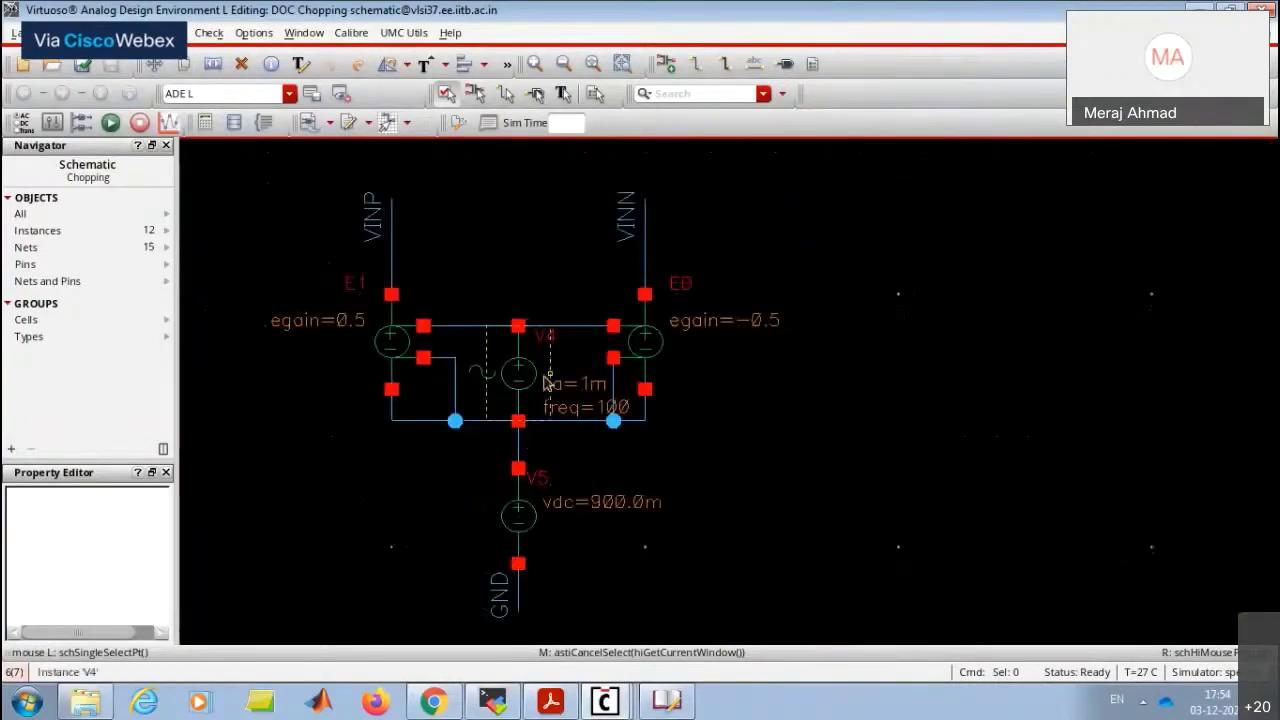
left_click(528, 373)
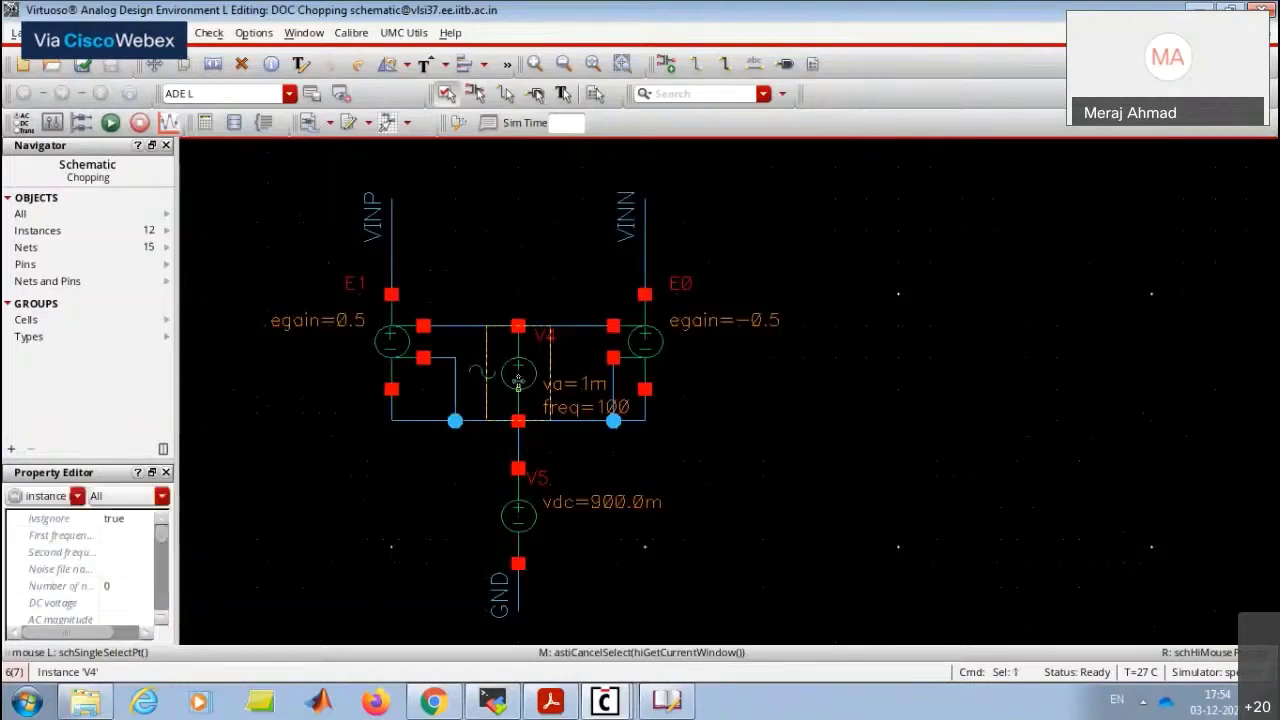
double_click(518, 378)
left_click(620, 379)
key("BackSpace")
key("BackSpace")
scroll(630, 348, "up", 5)
left_click(611, 345)
type("1m")
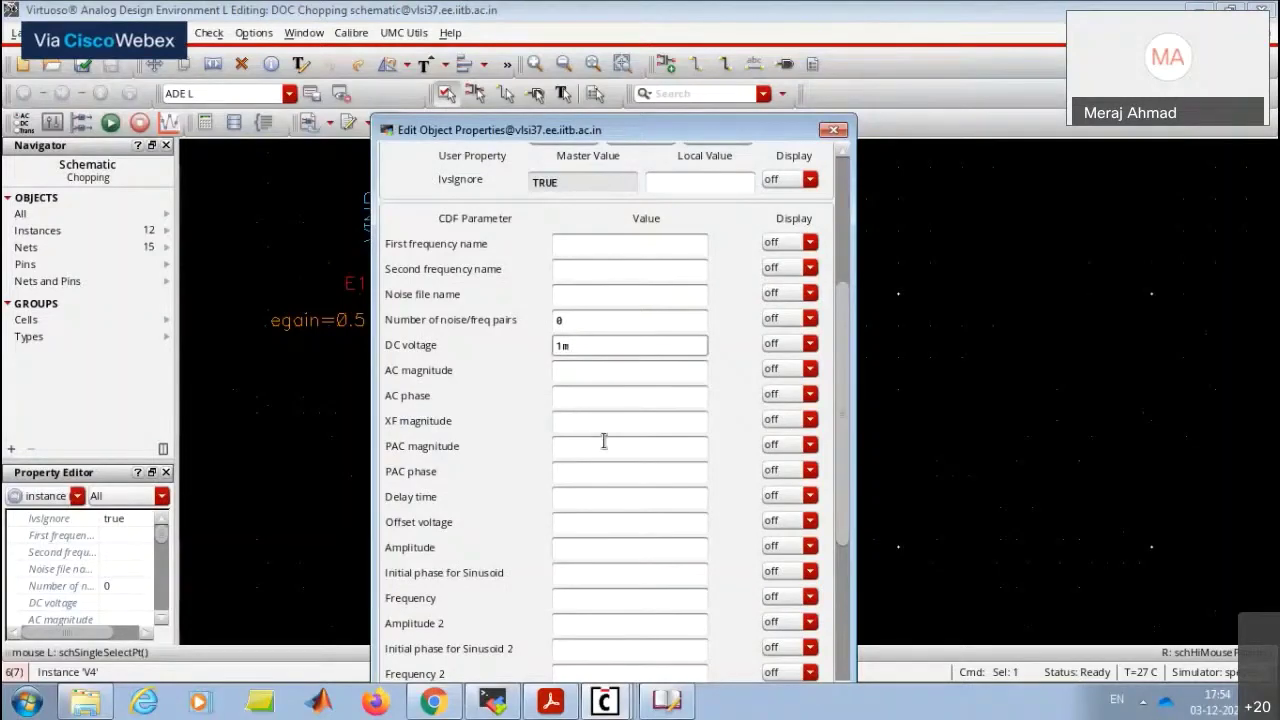
key("Return")
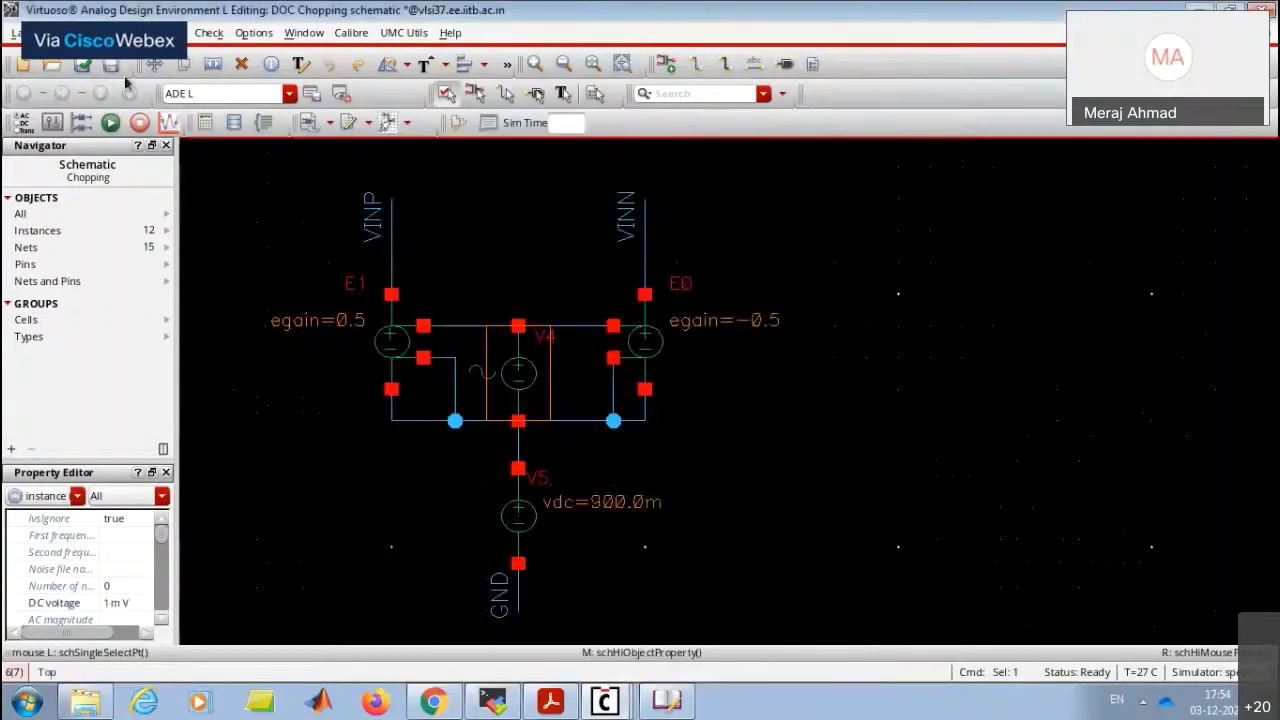
Check and save the schematic, rerun the simulation and close the resulting waveform window.
left_click(82, 64)
key("Return")
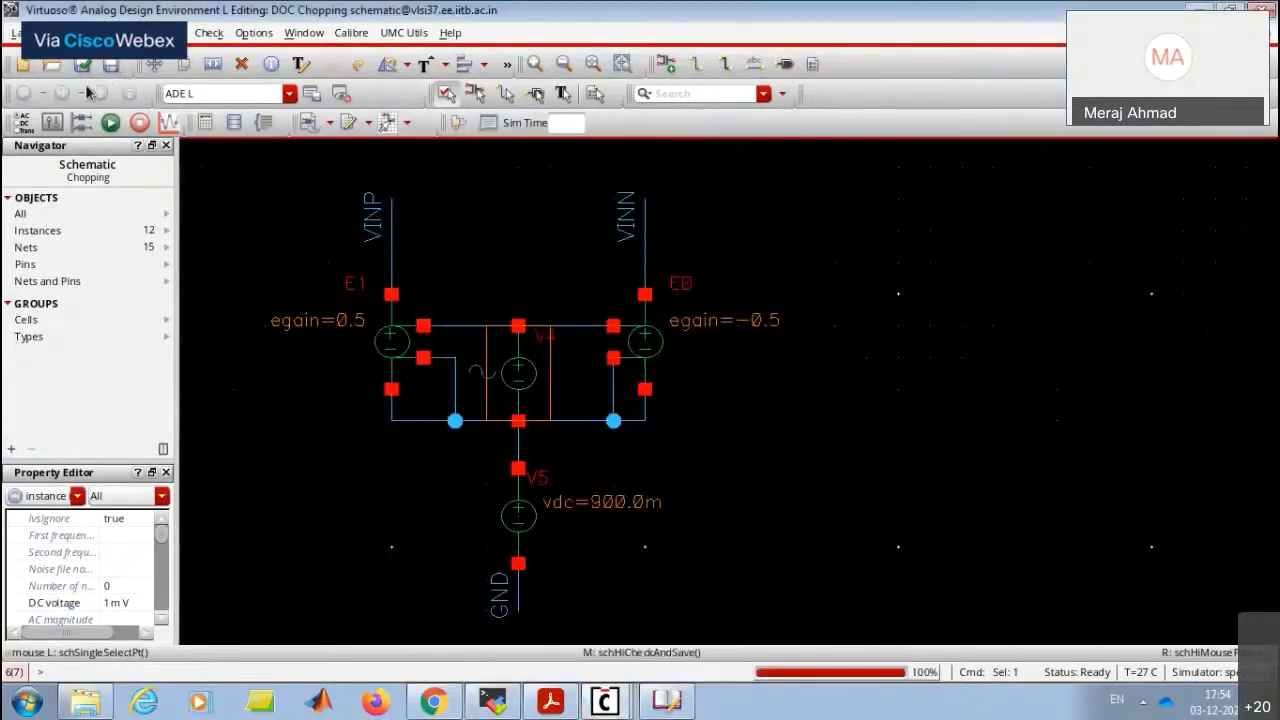
left_click(111, 122)
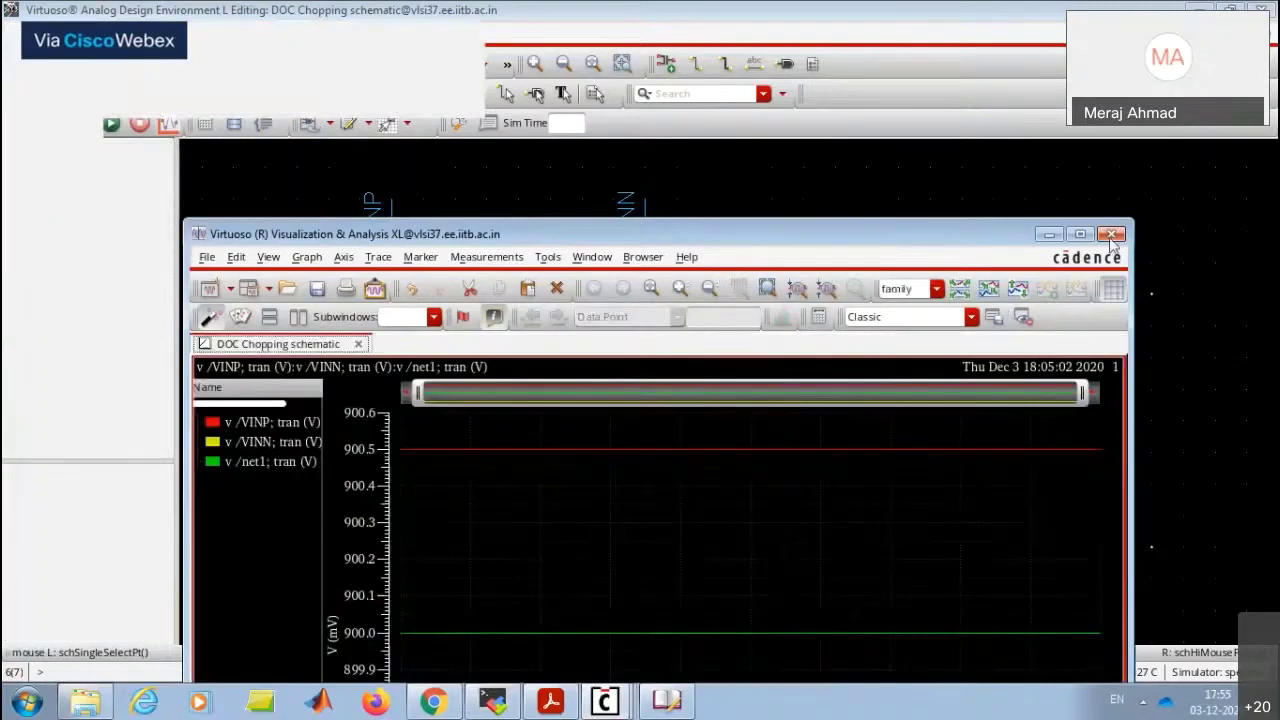
left_click(1112, 235)
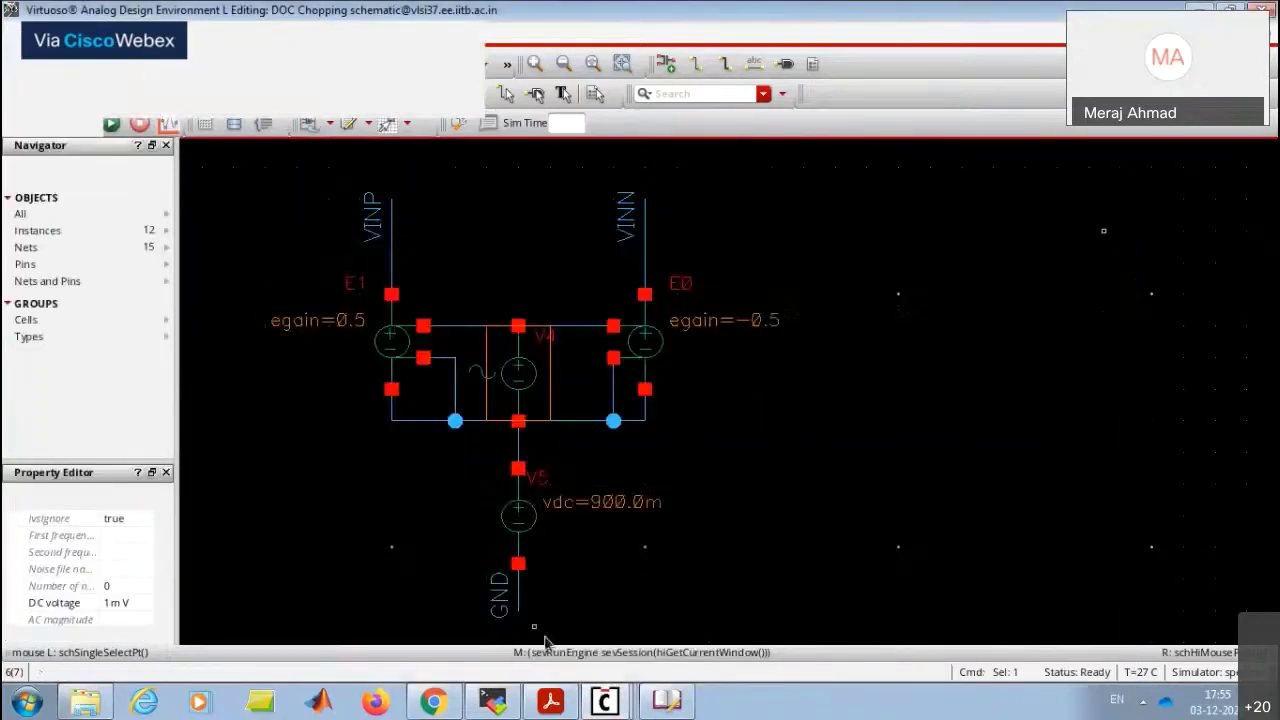
left_click(604, 700)
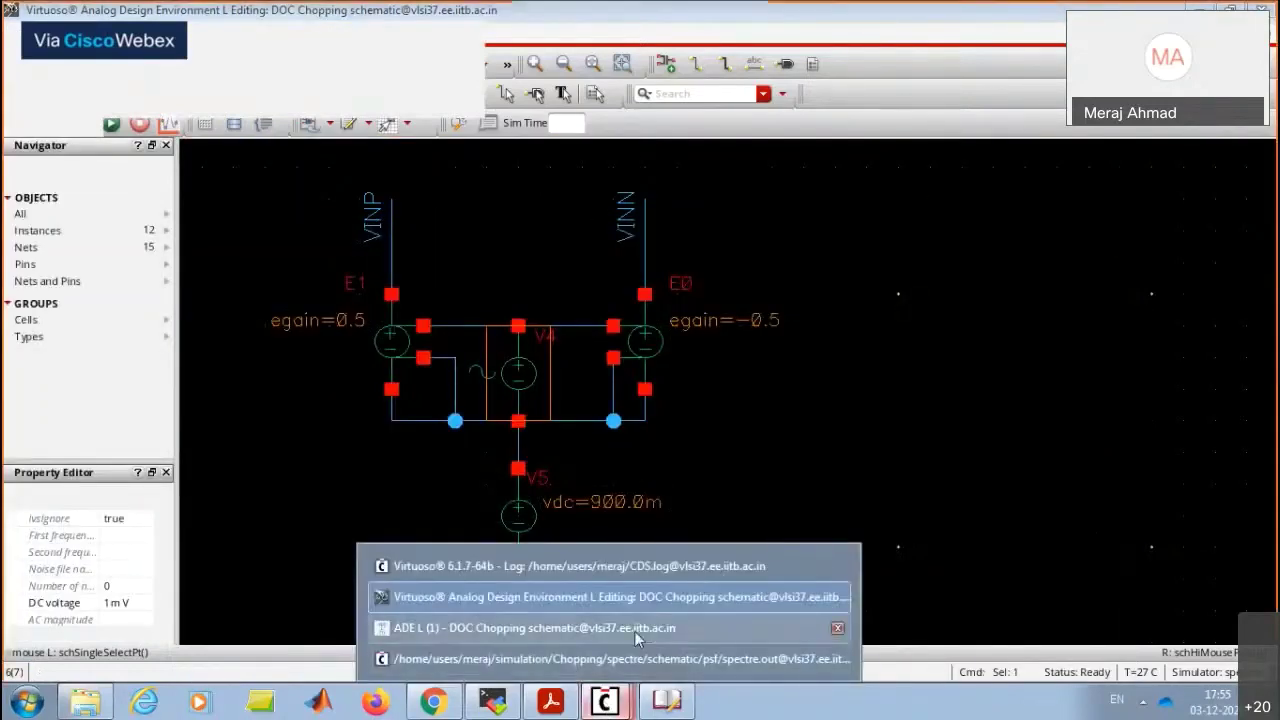
left_click(634, 631)
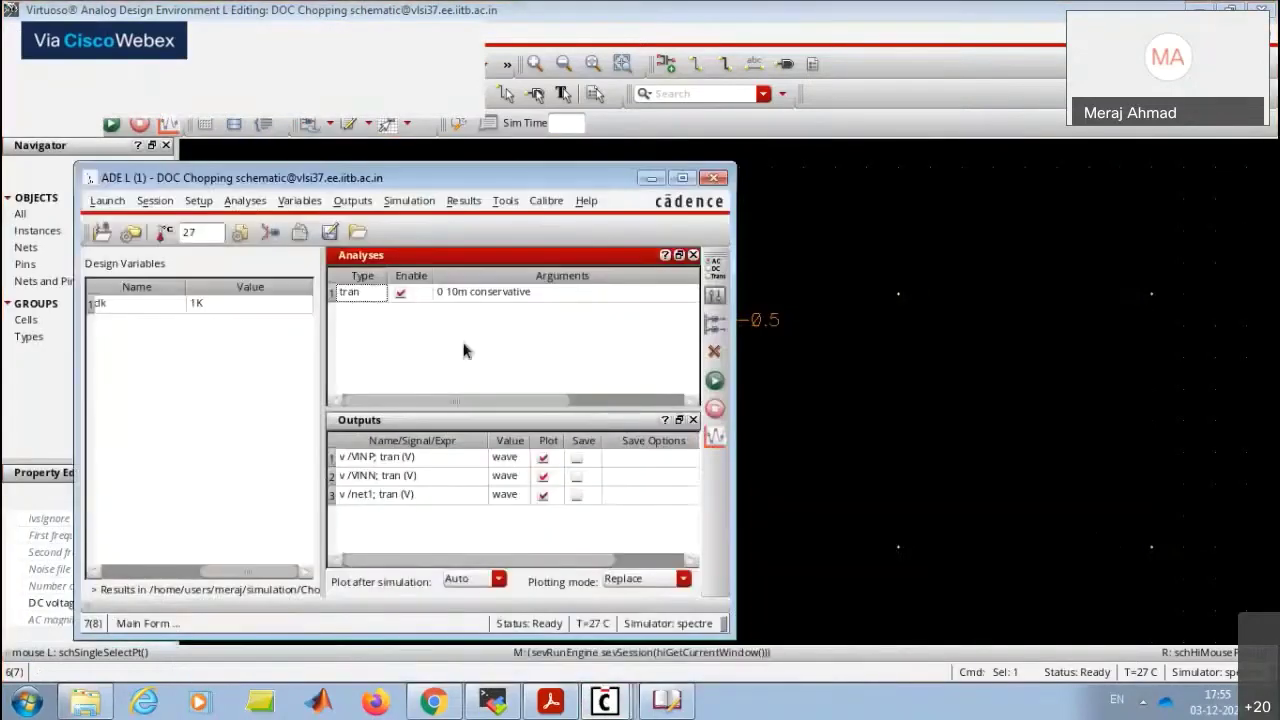
left_click(842, 450)
Name the first chopper's output wires VA+ and VA-, and the OTA's output wires VC+ and VC-.
scroll(842, 450, "down", 4)
scroll(737, 320, "up", 3)
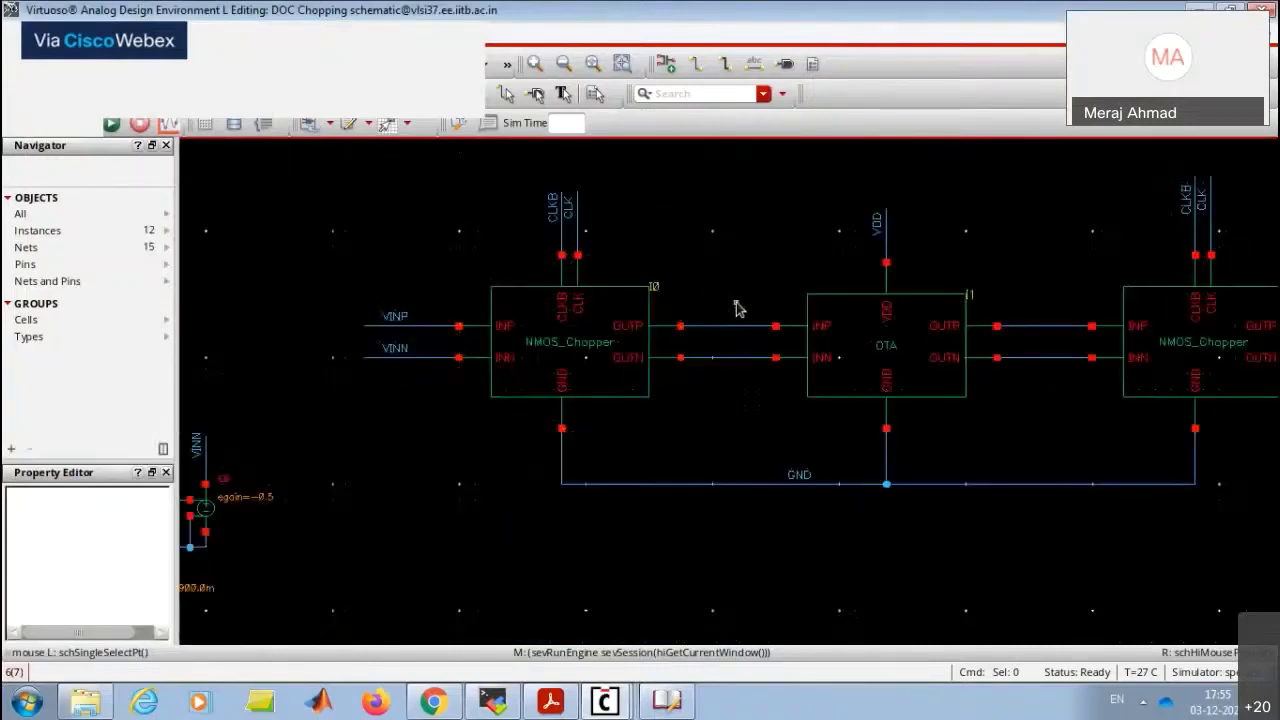
type("l")
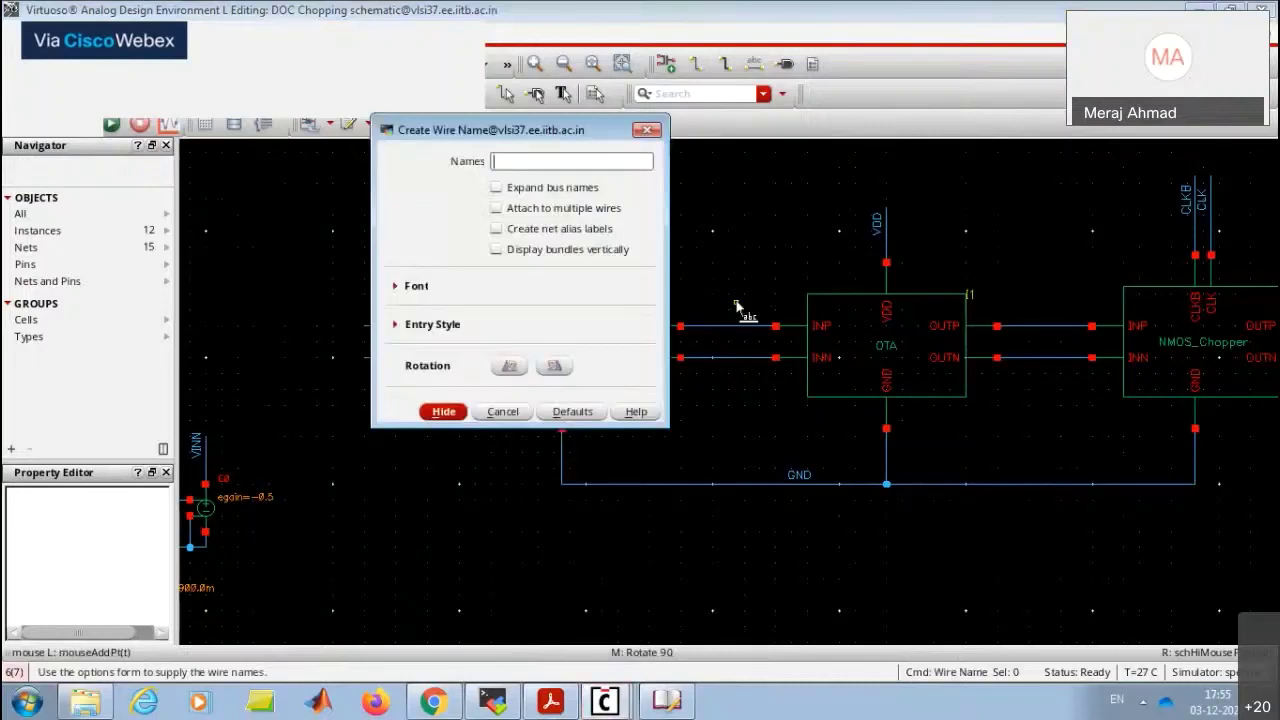
type("VA+ VA-")
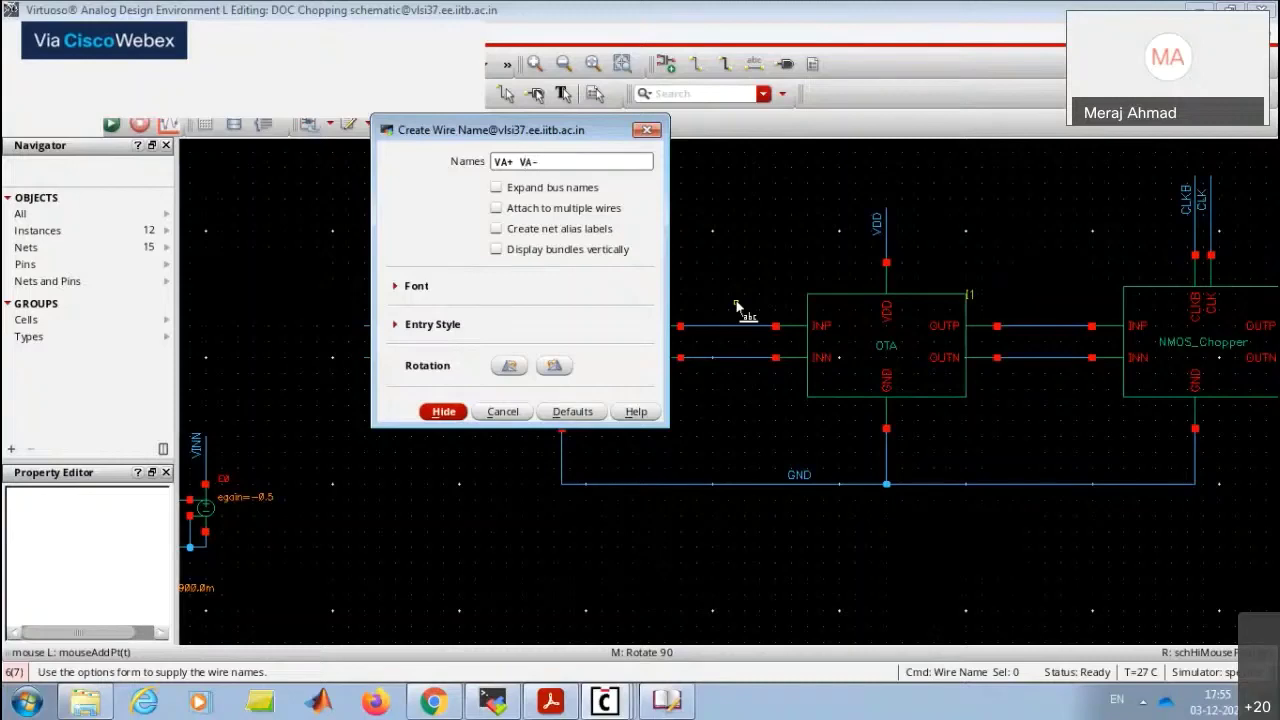
type(" VC+ VC-")
key("Return")
left_click(676, 318)
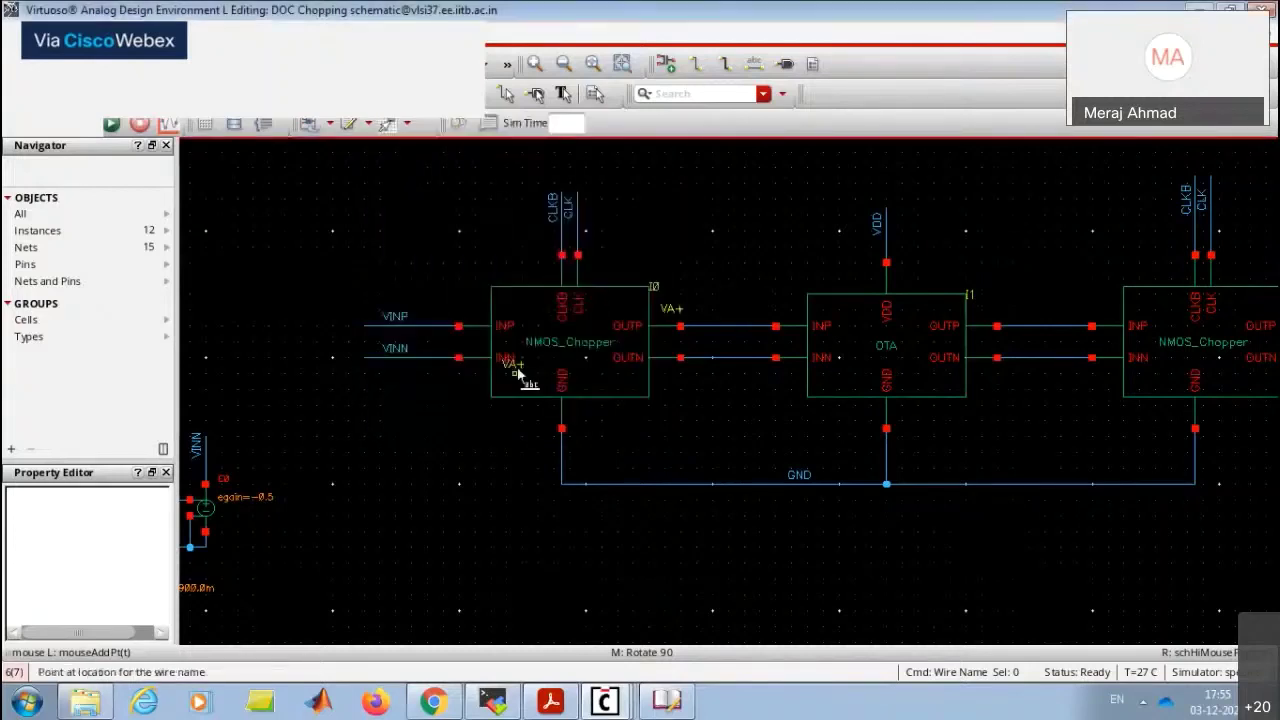
left_click(703, 328)
left_click(704, 360)
left_click(1019, 330)
left_click(1022, 360)
key("Escape")
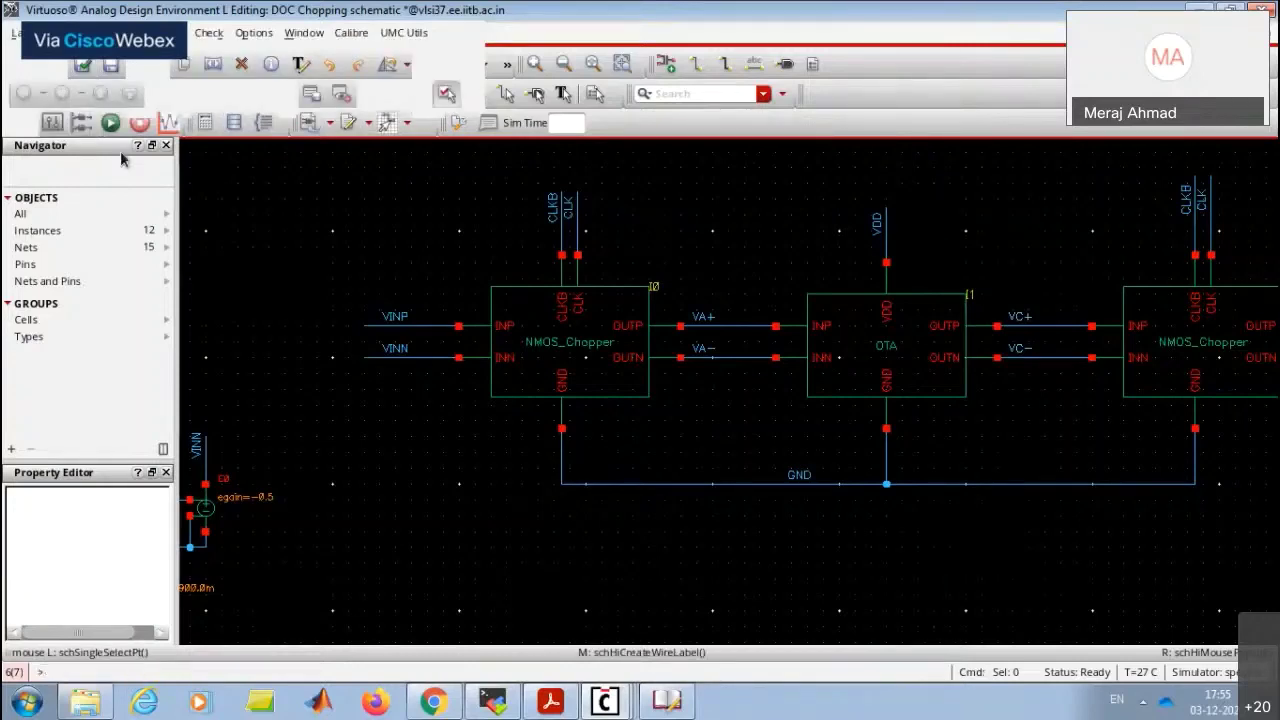
Check and save the schematic with the new wire names, simulate it again and close the waveform window.
left_click(110, 122)
left_click(82, 65)
key("Return")
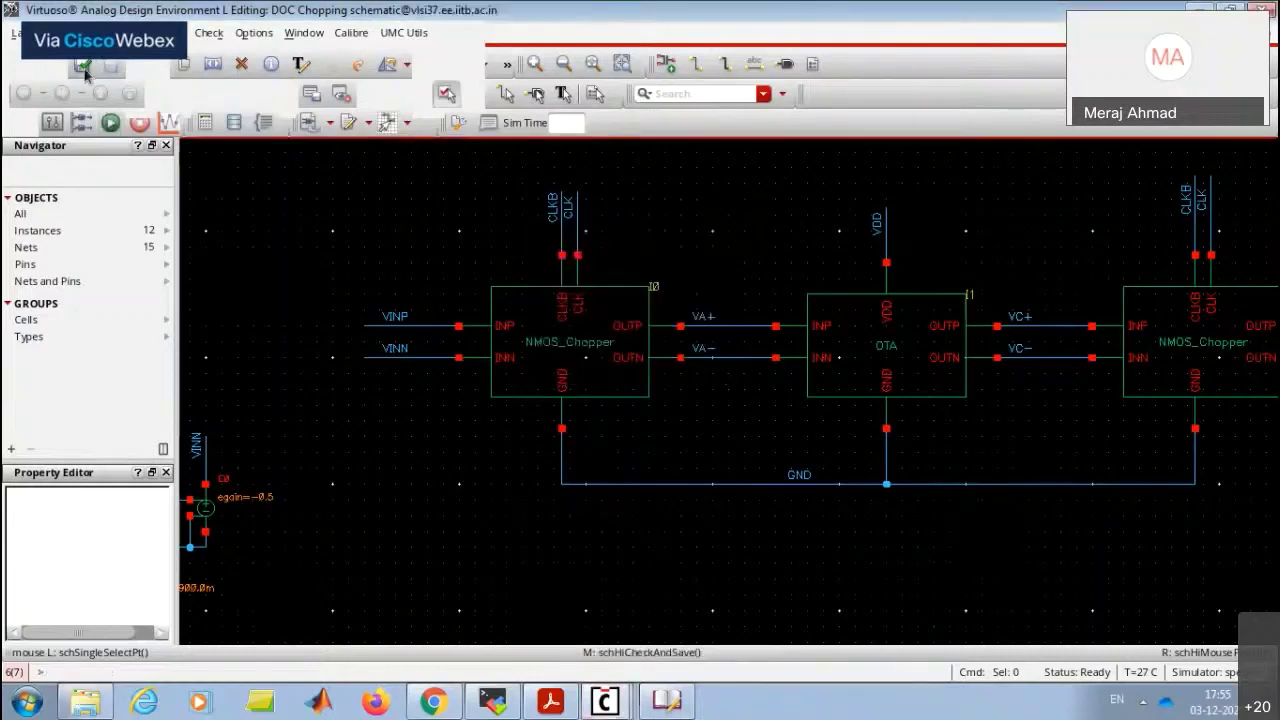
left_click(110, 122)
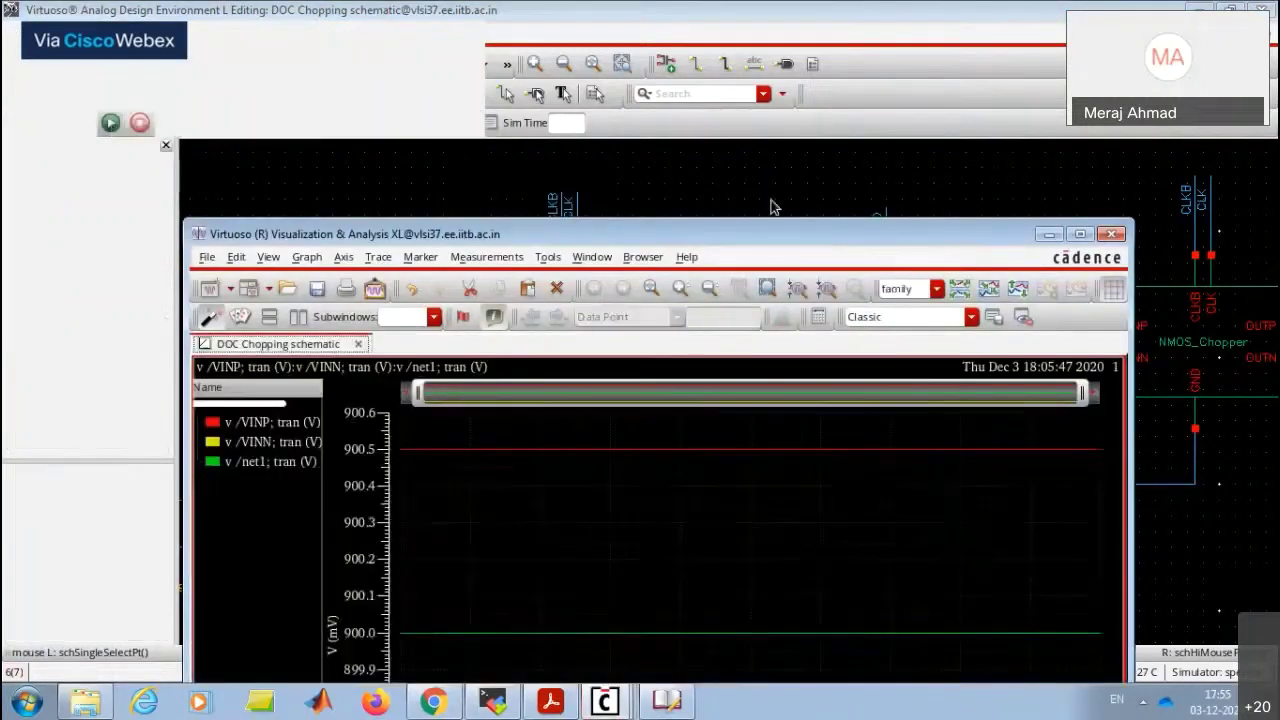
left_click(1110, 235)
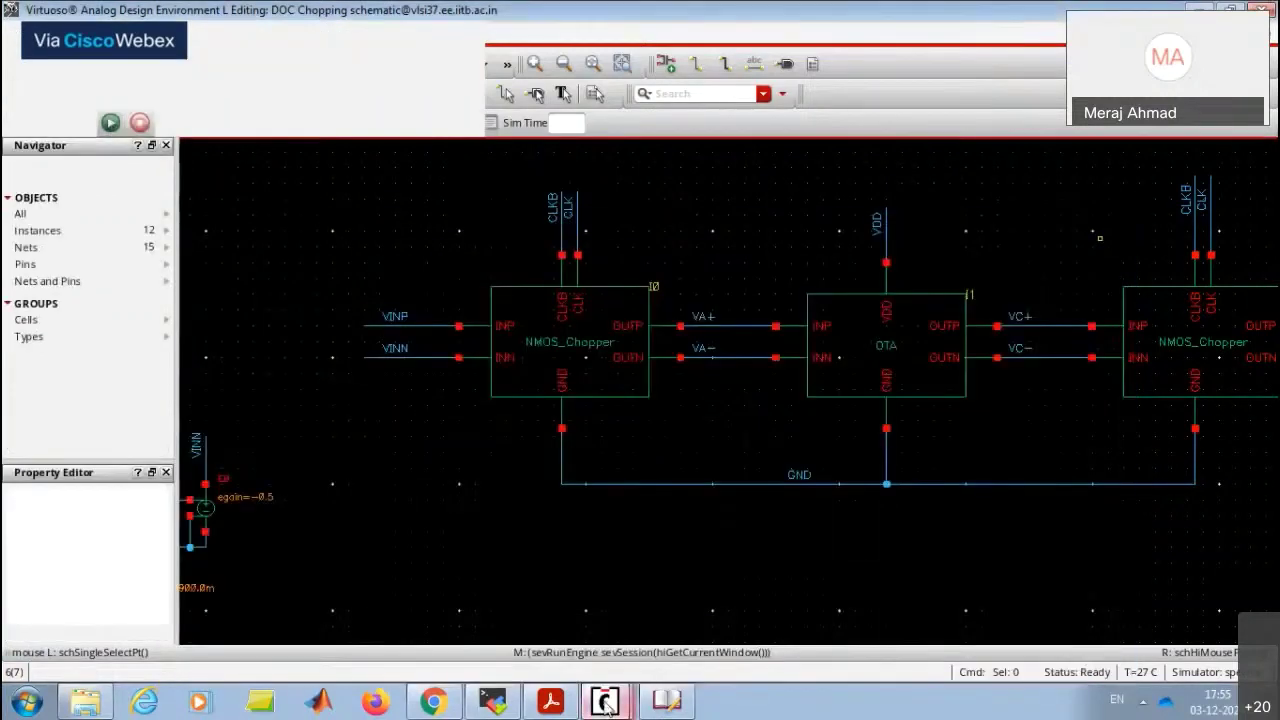
Turn off plotting for the existing VINP, VINN and net1 outputs in the ADE L window.
left_click(538, 636)
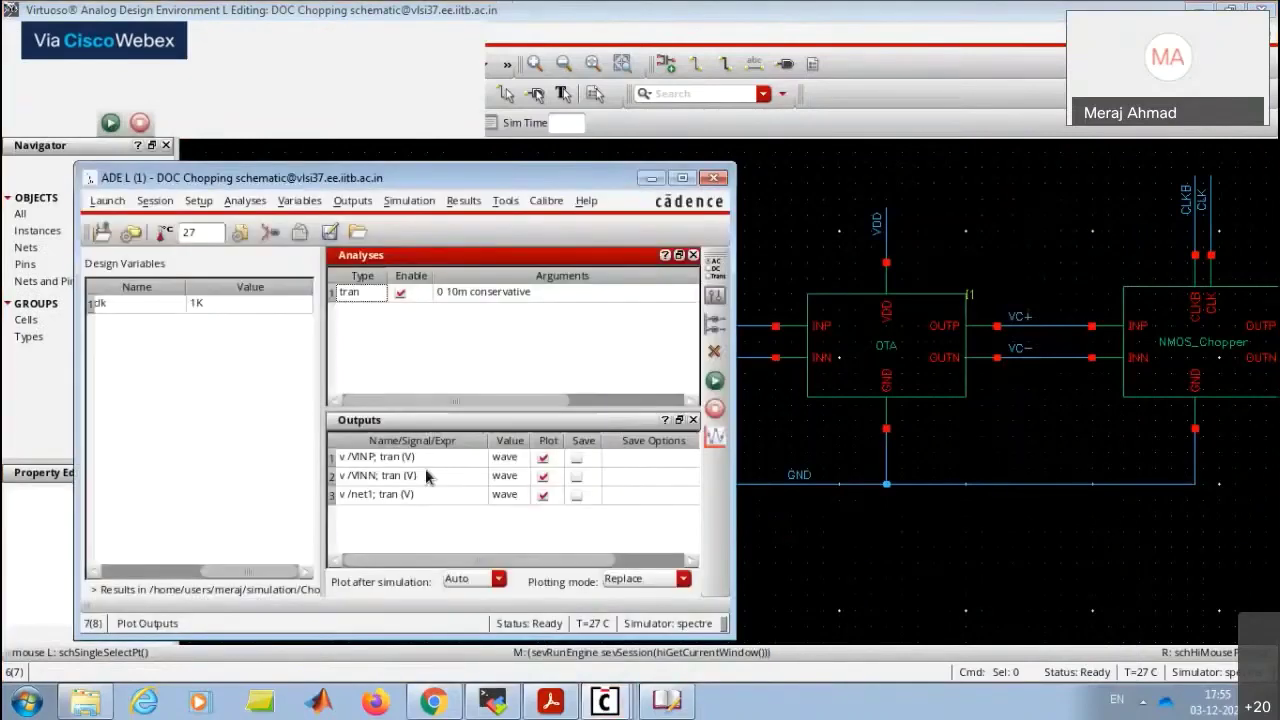
left_click(425, 475)
left_click(425, 494)
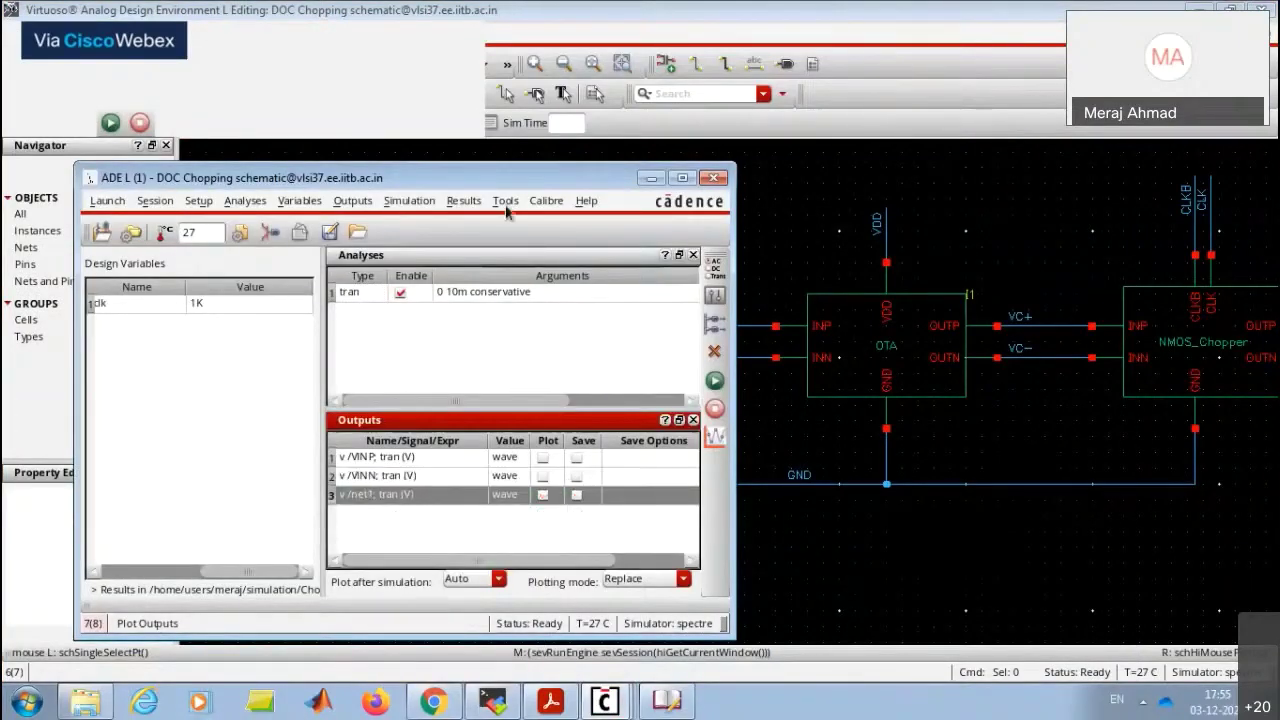
Direct-plot the transient voltages of nets VINP, VINN, VA+, VA-, VC+, VC-, VOUTP and VOUTN, adding them to the outputs.
left_click(468, 201)
mouse_move(530, 254)
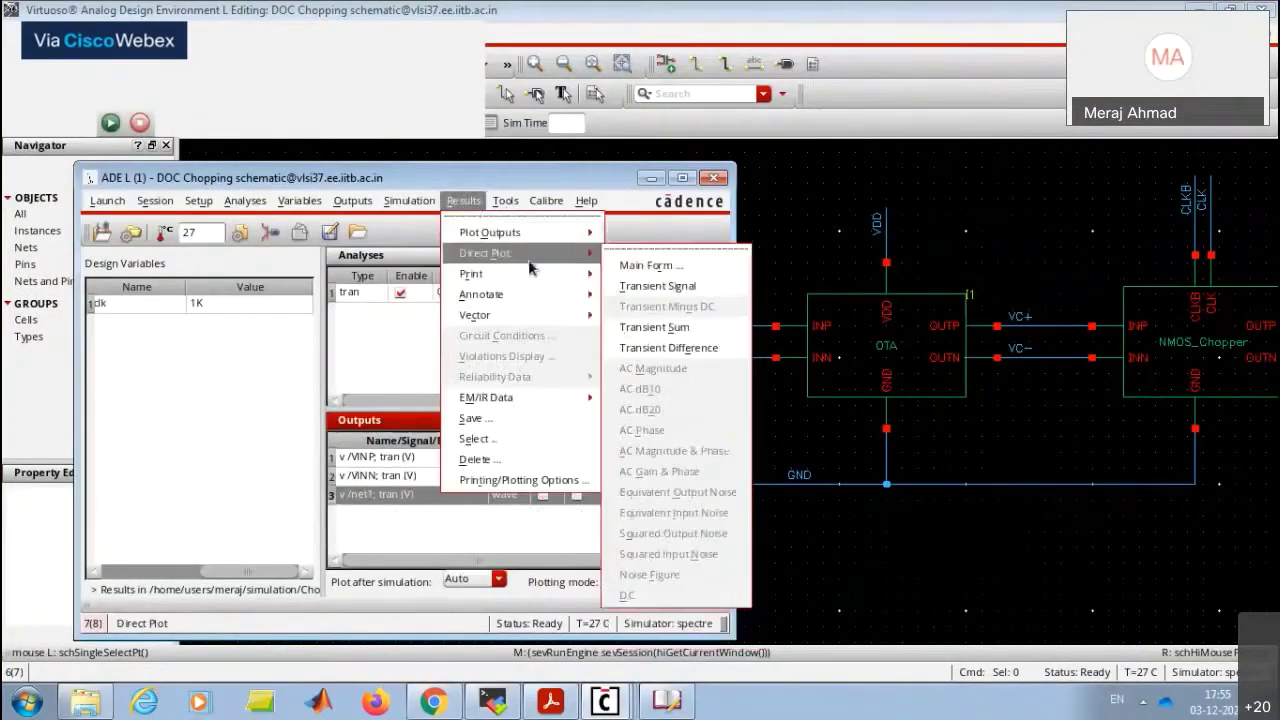
left_click(620, 264)
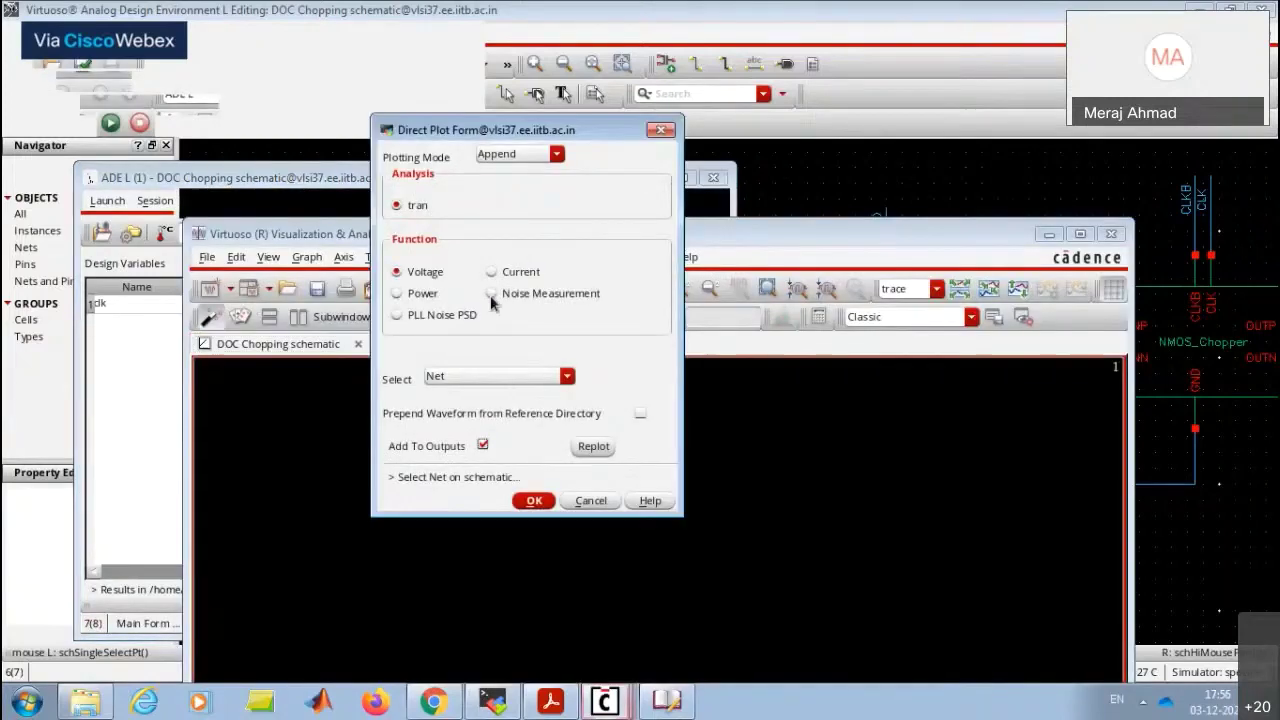
left_click(498, 376)
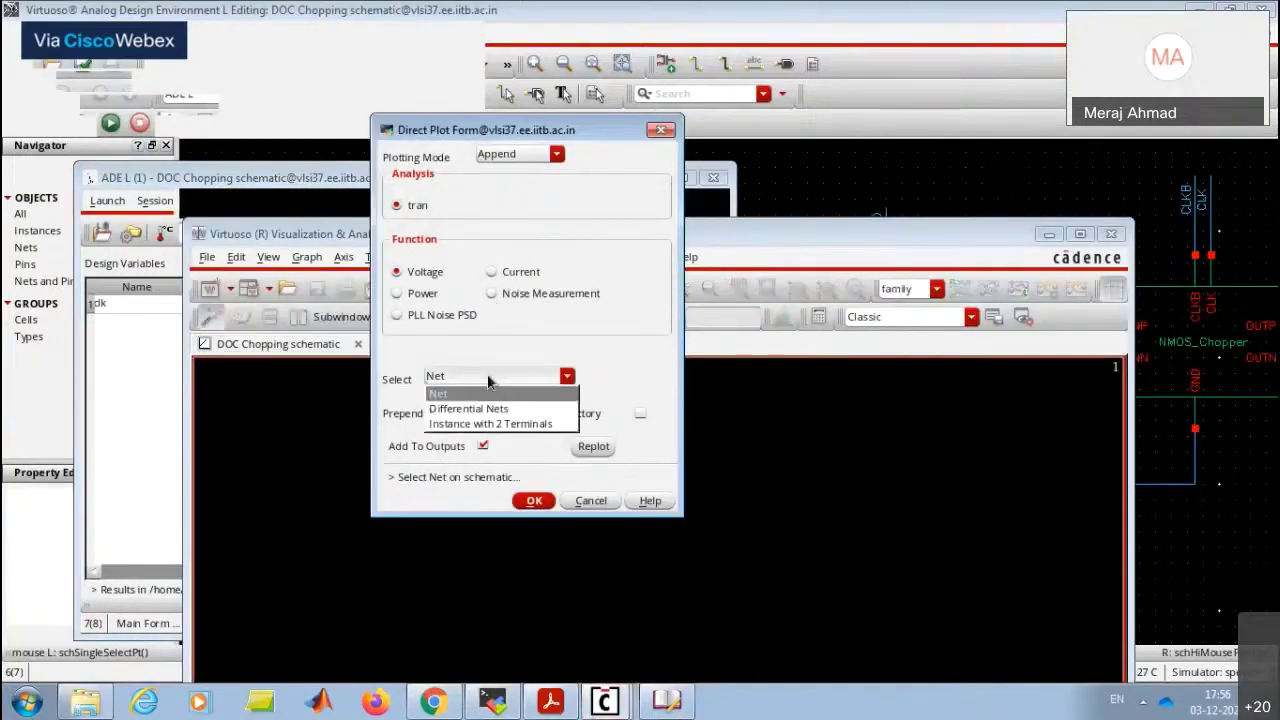
left_click(504, 341)
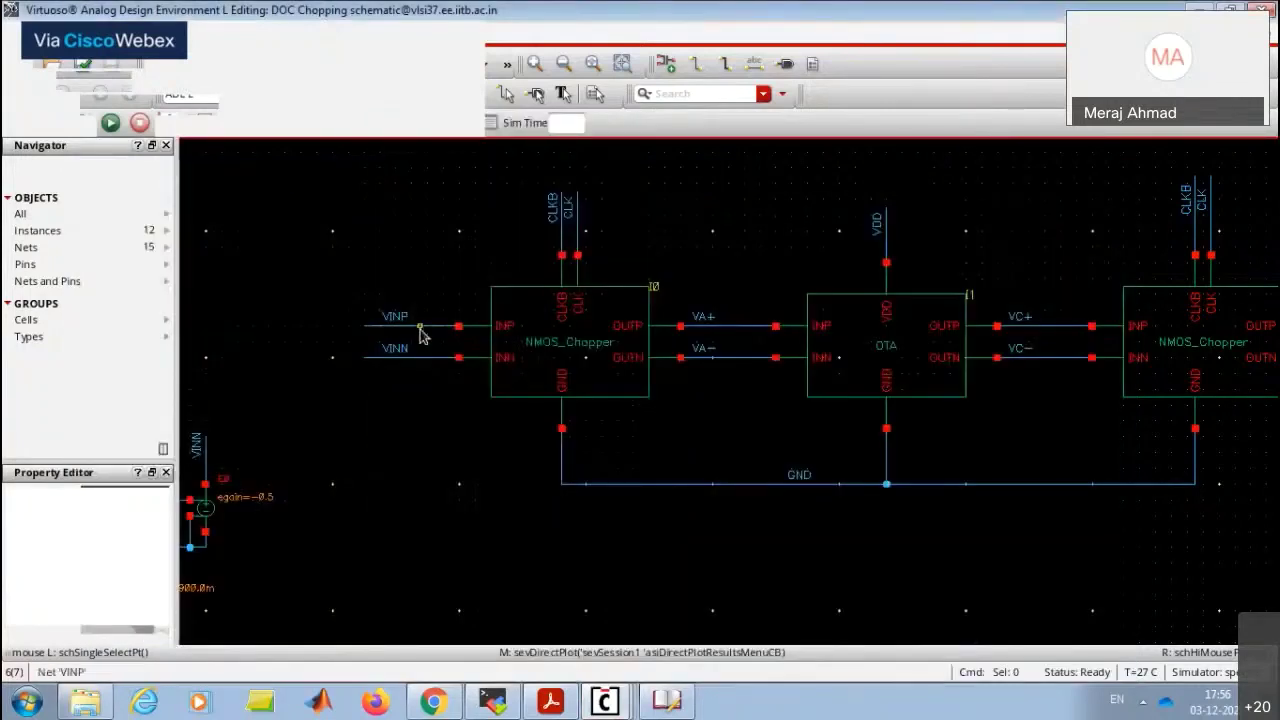
left_click(420, 330)
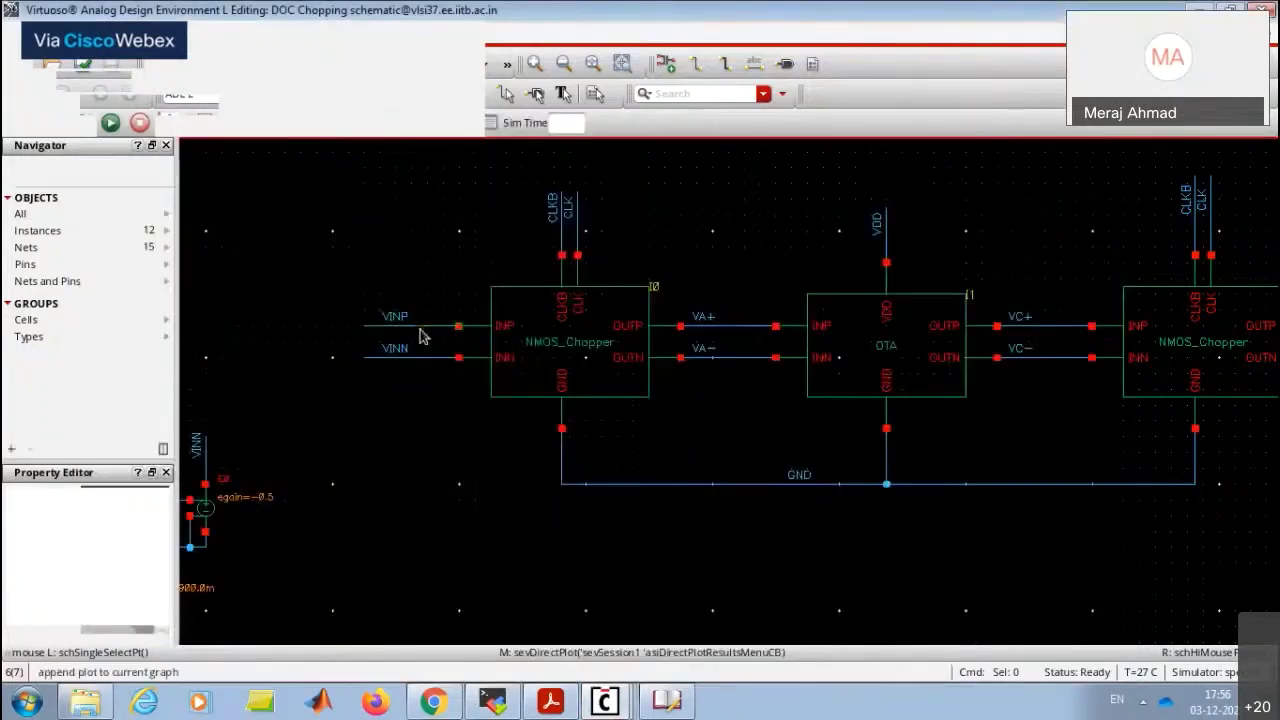
left_click(423, 357)
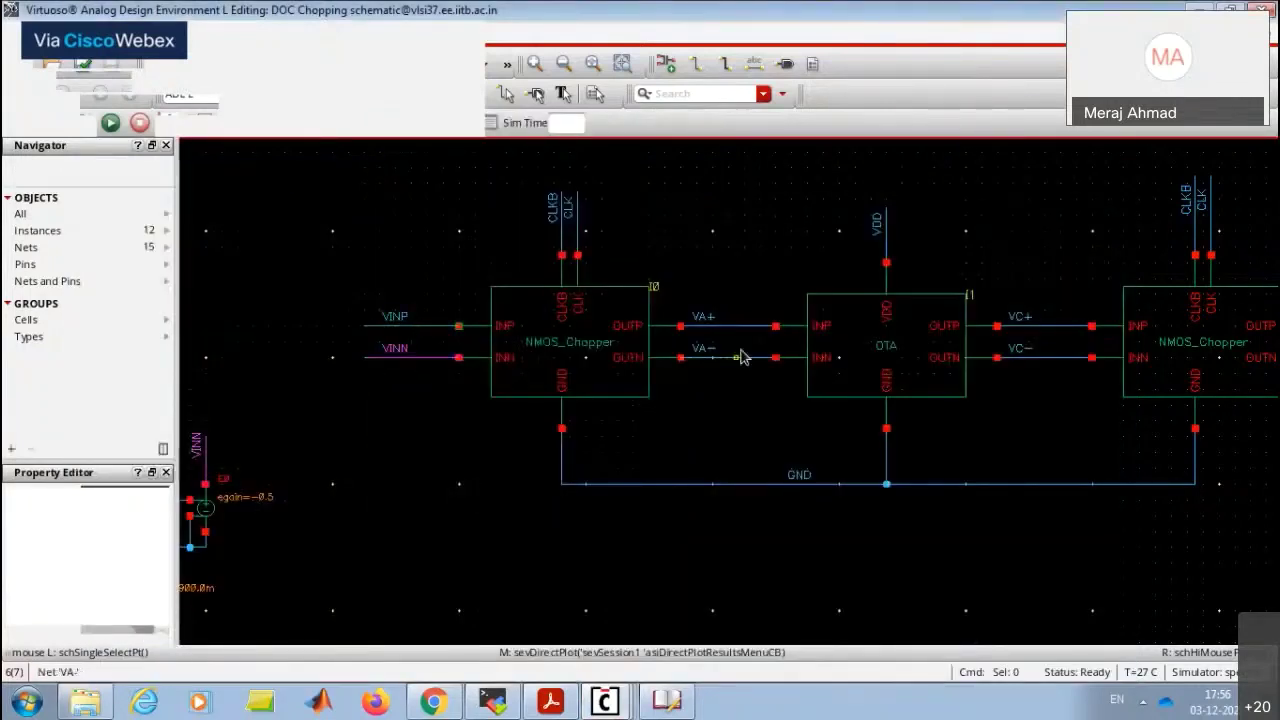
left_click(736, 330)
left_click(737, 358)
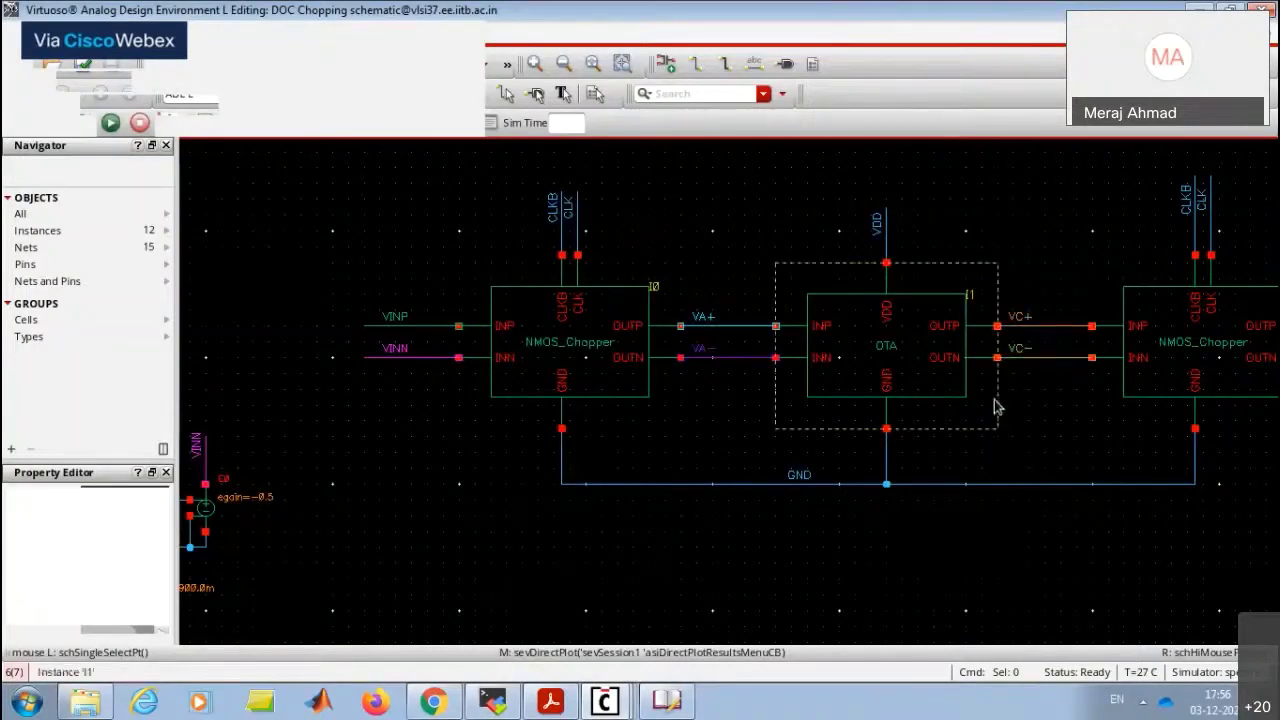
key("Right")
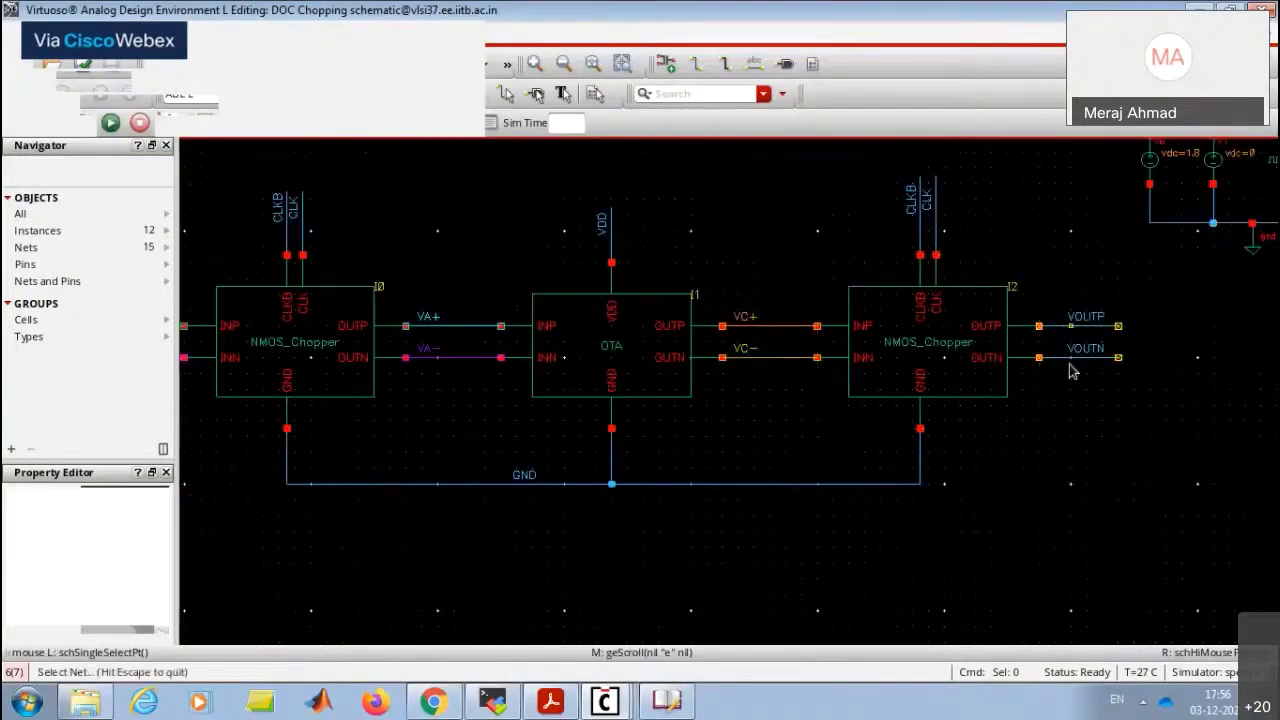
key("Escape")
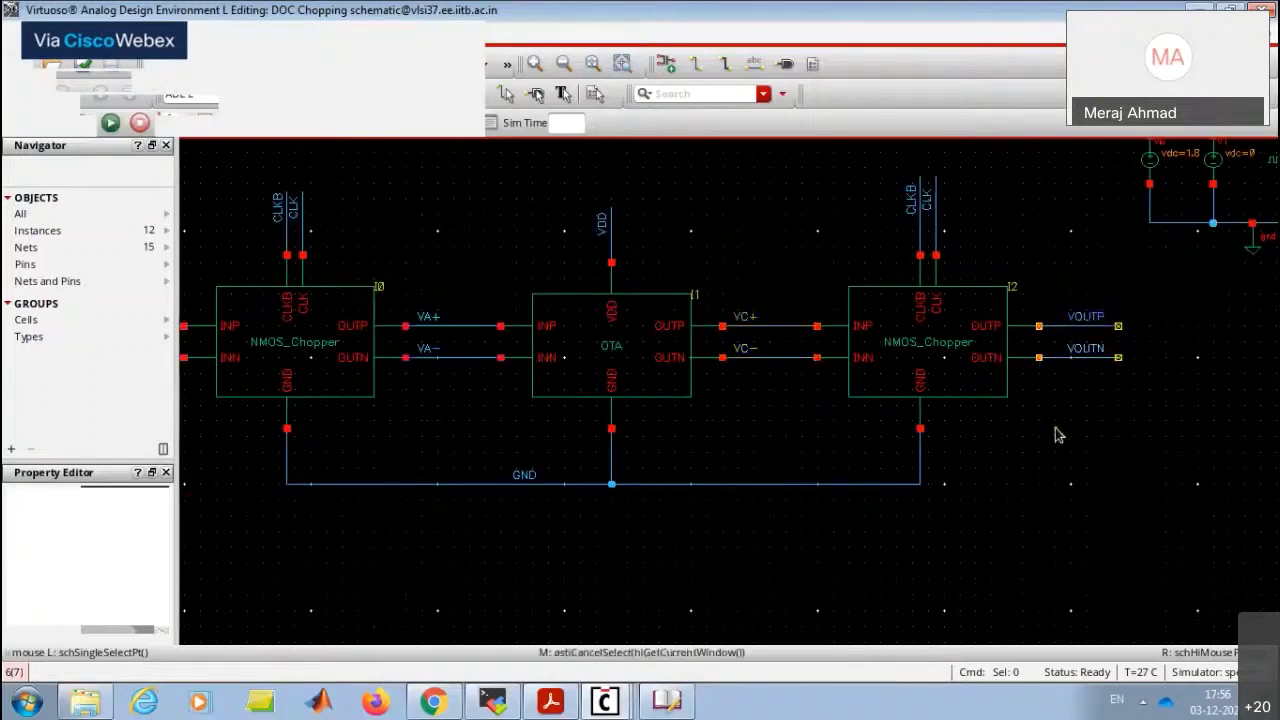
Bring up the waveform window maximized and split the plotted net voltages into separate strips for comparison.
left_click(623, 706)
left_click(748, 663)
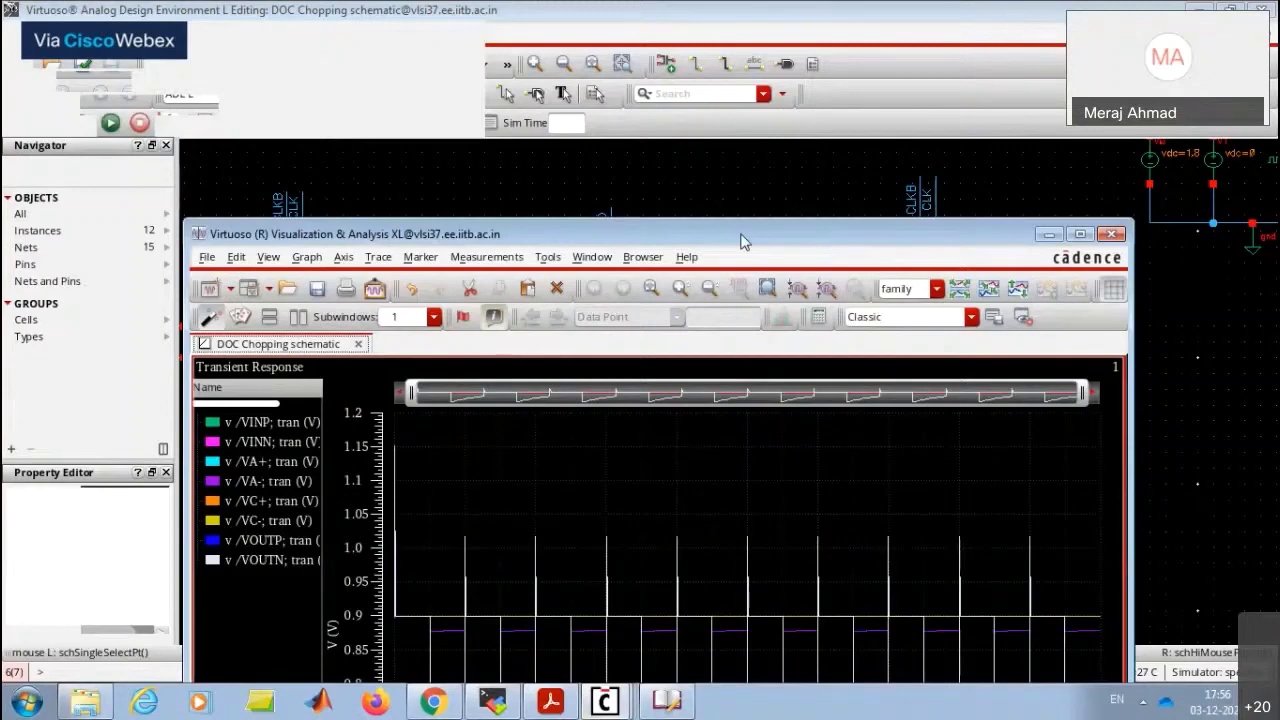
double_click(741, 241)
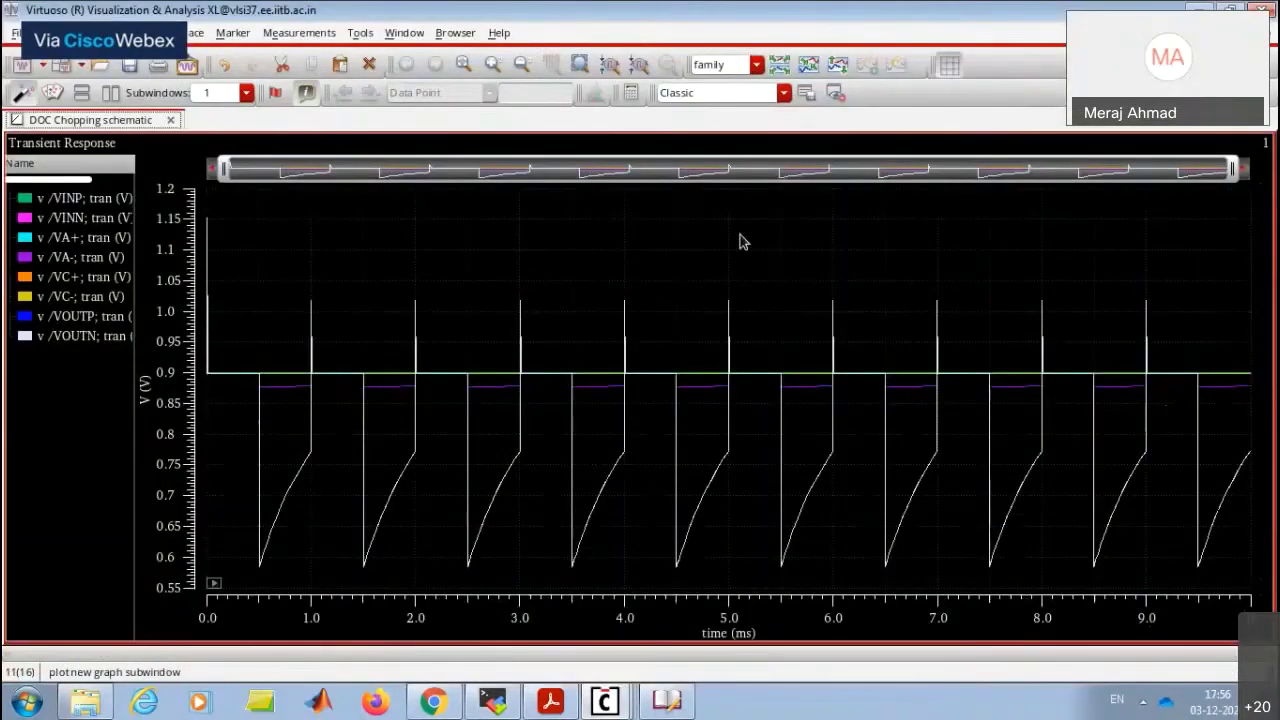
left_click(835, 64)
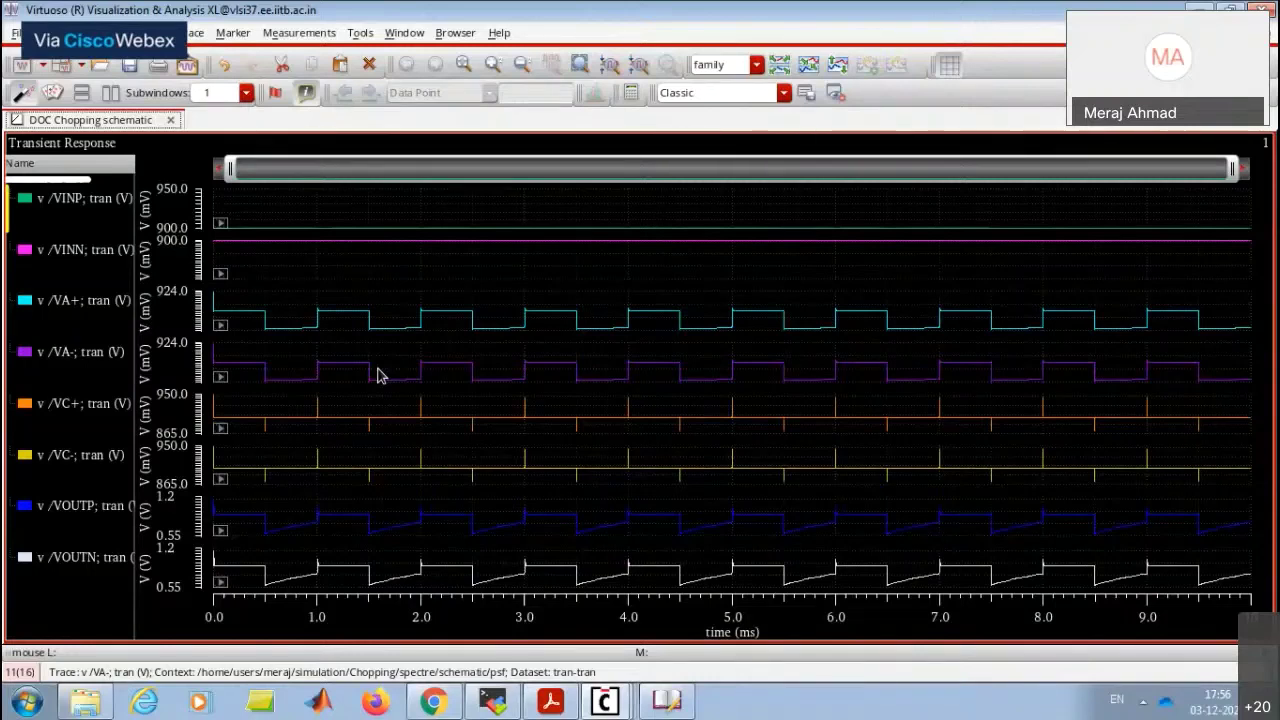
left_click_drag(378, 375, 380, 238)
Descend into the OTA block to examine its transistor-level schematic, and return to the Chopping schematic.
key("alt+Tab")
left_click(623, 351)
key("e")
left_click(651, 252)
left_click(651, 262)
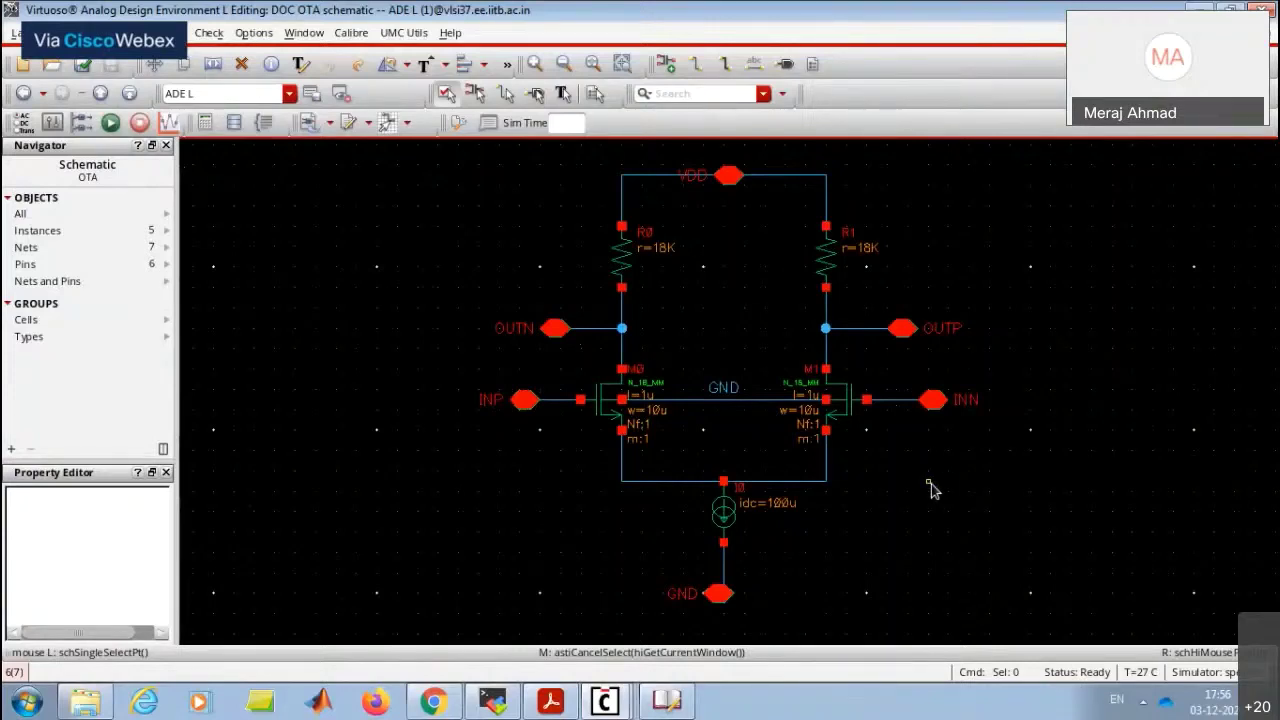
key("ctrl+e")
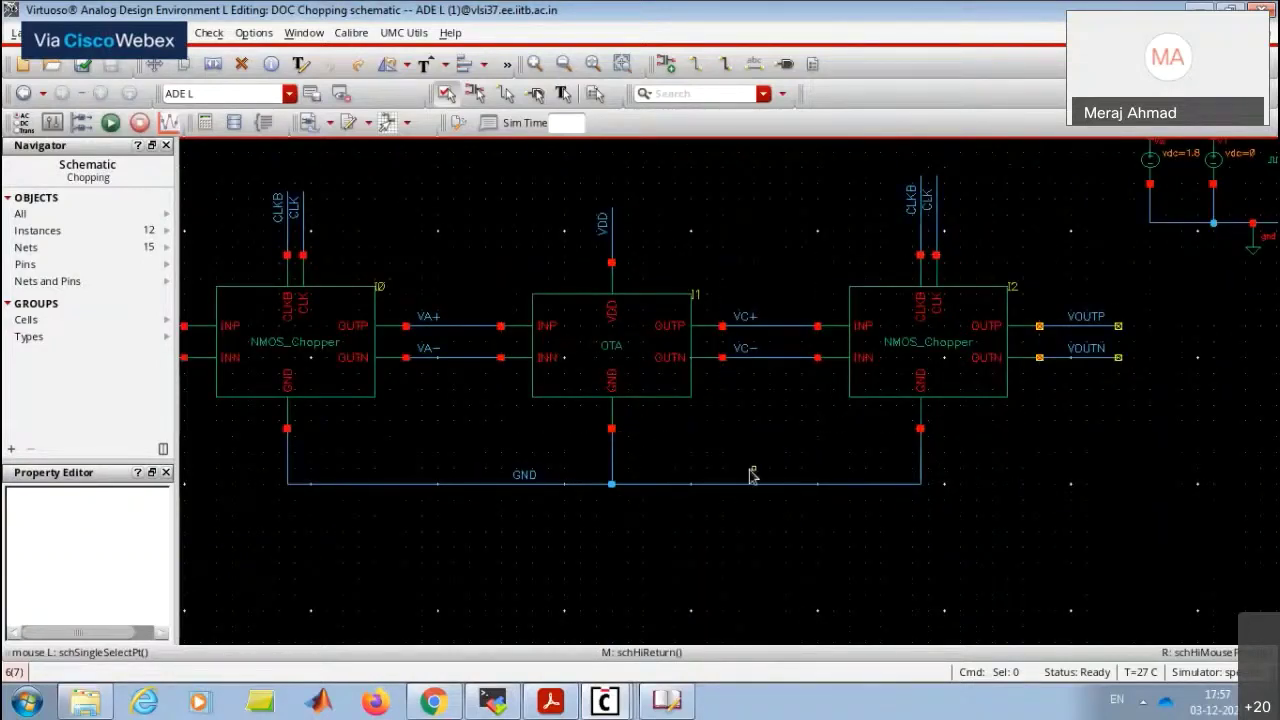
Descend into the second NMOS_Chopper (I2) to examine its switch connections, and return to the Chopping schematic.
scroll(752, 476, "down", 1, "ctrl")
scroll(988, 336, "up", 1, "ctrl")
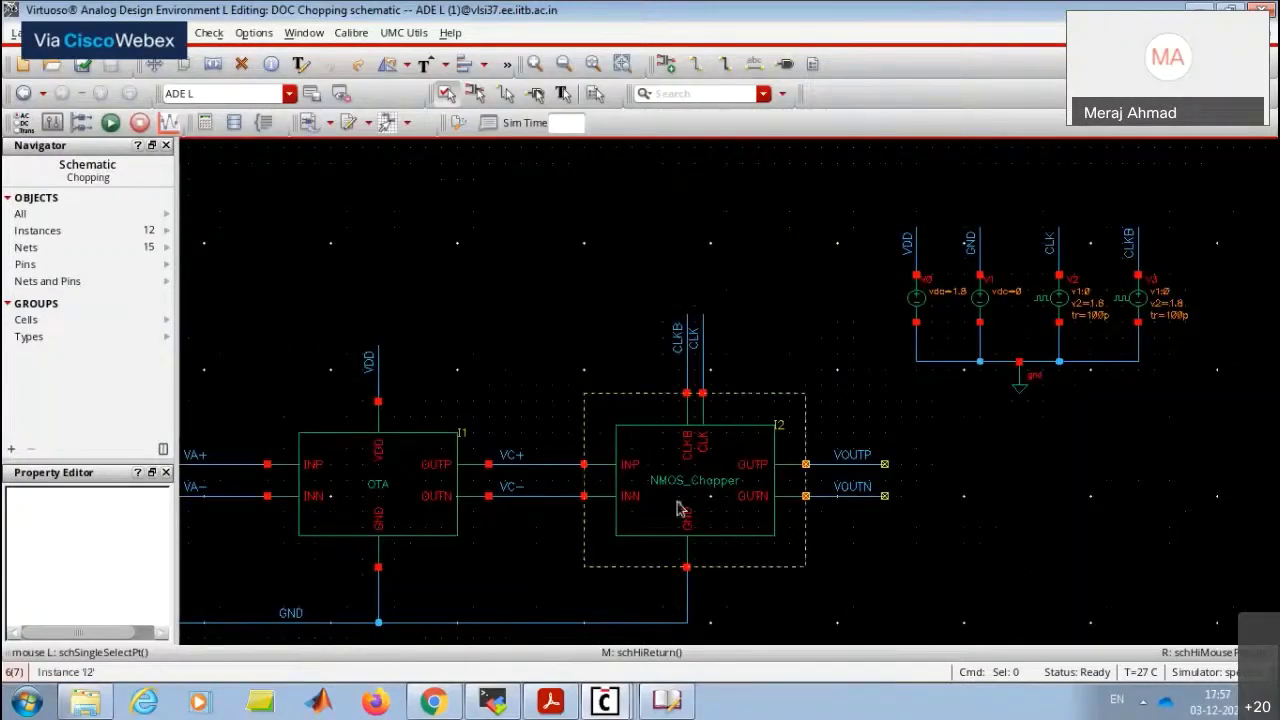
key("e")
left_click(652, 250)
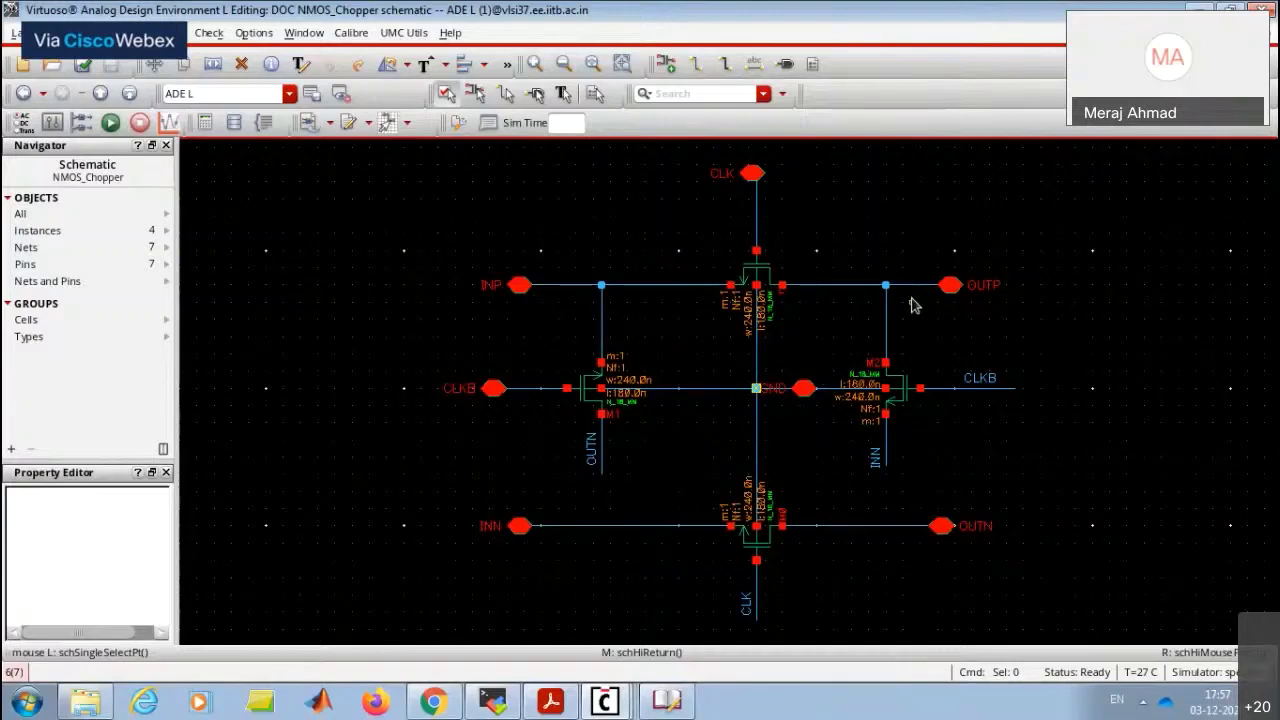
key("ctrl")
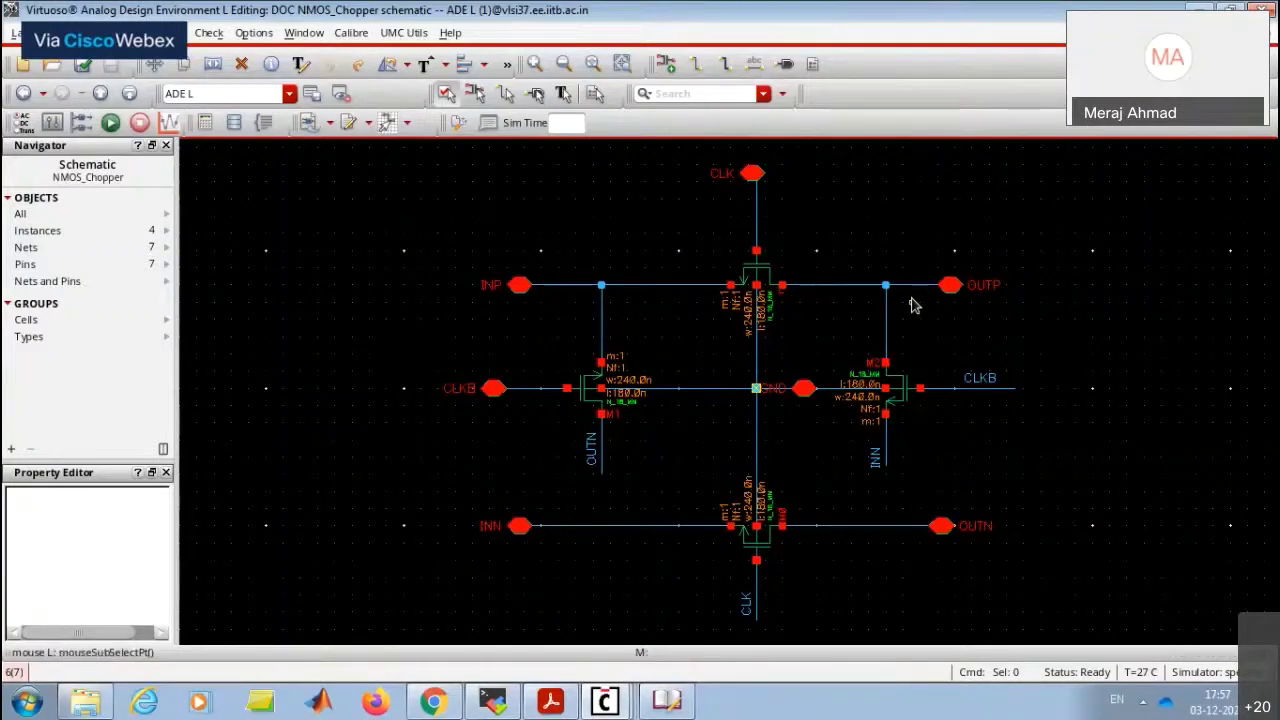
key("ctrl+e")
Change input source V4 to a sinusoid by clearing its DC voltage and setting the amplitude to 1m and the frequency to 100.
scroll(757, 519, "down", 2, "ctrl")
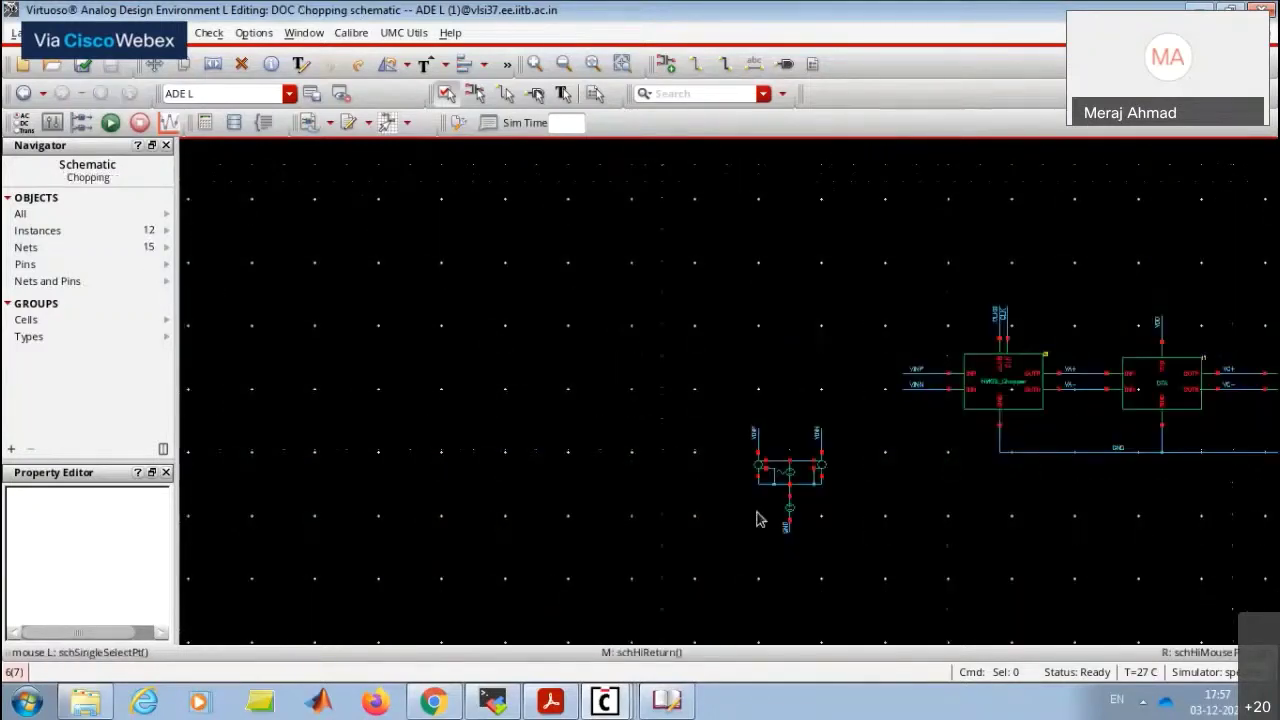
scroll(799, 484, "up", 2, "ctrl")
double_click(812, 463)
left_click(611, 430)
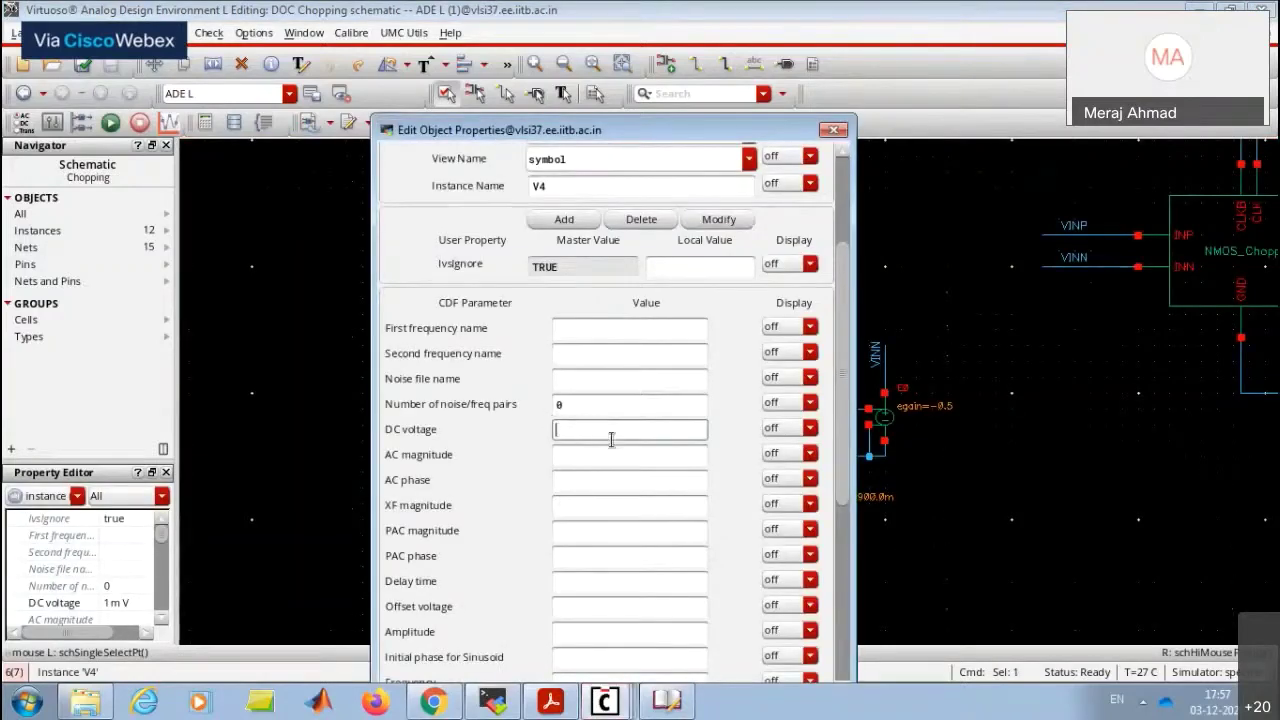
scroll(611, 437, "down", 3)
left_click(603, 471)
type("1m")
left_click(590, 513)
type("100")
key("Return")
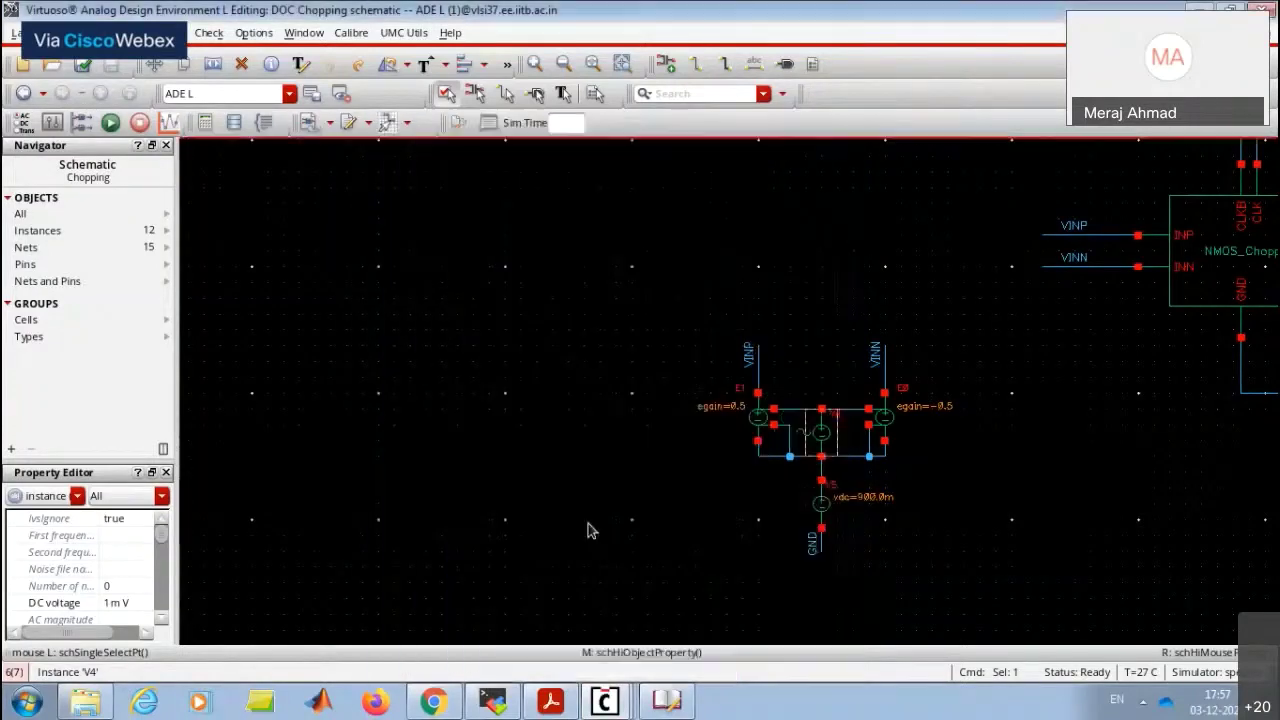
Check and save the schematic, then rerun the simulation and show the resulting waveforms in separate strips.
left_click(74, 66)
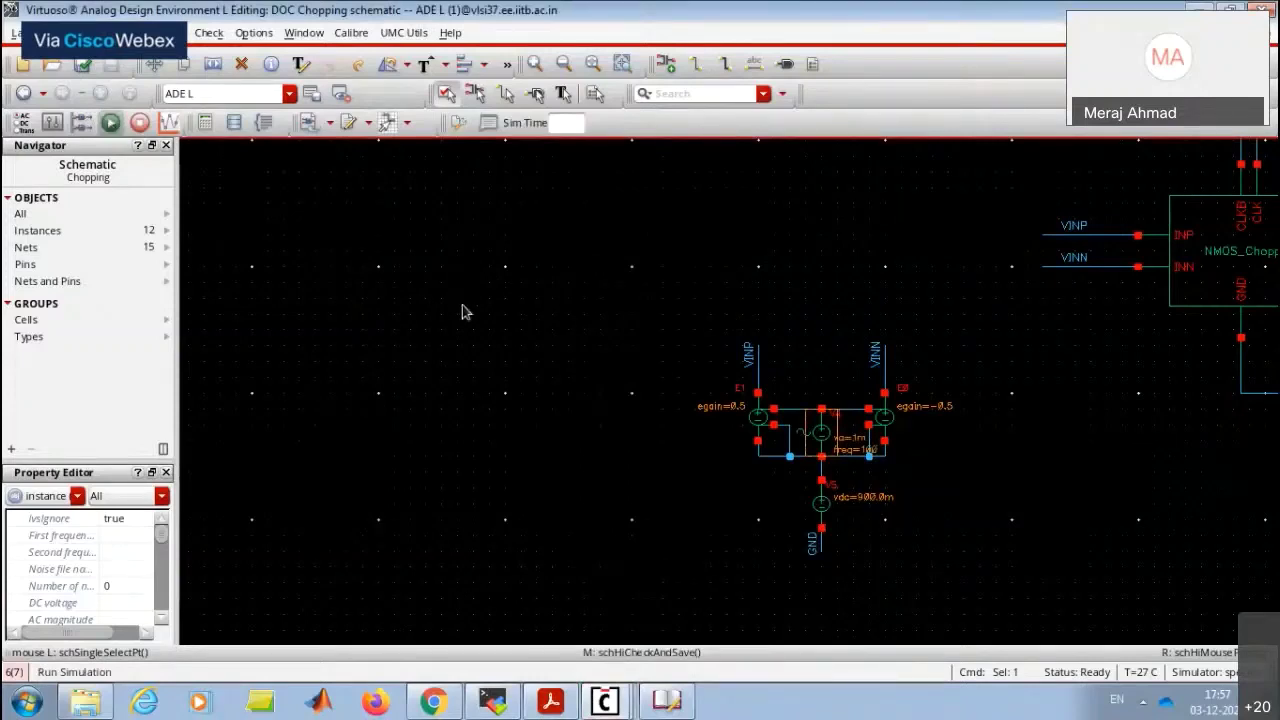
scroll(461, 301, "down", 2, "ctrl")
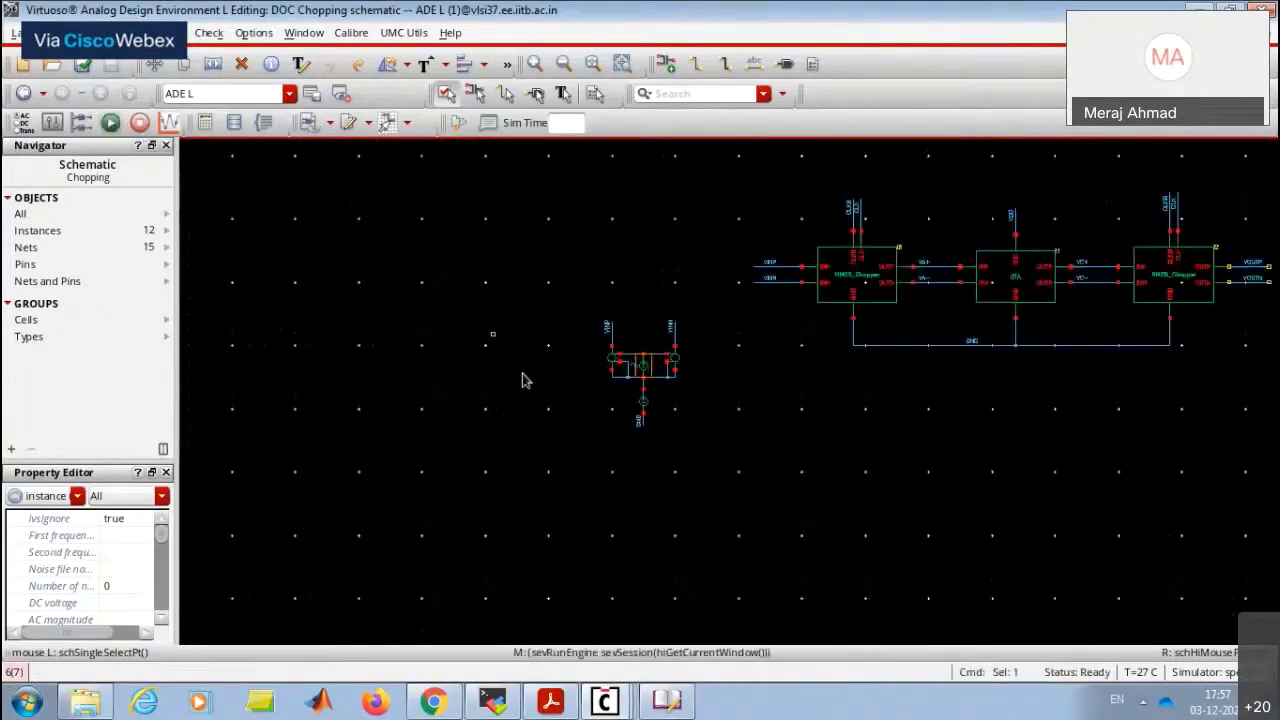
mouse_move(604, 700)
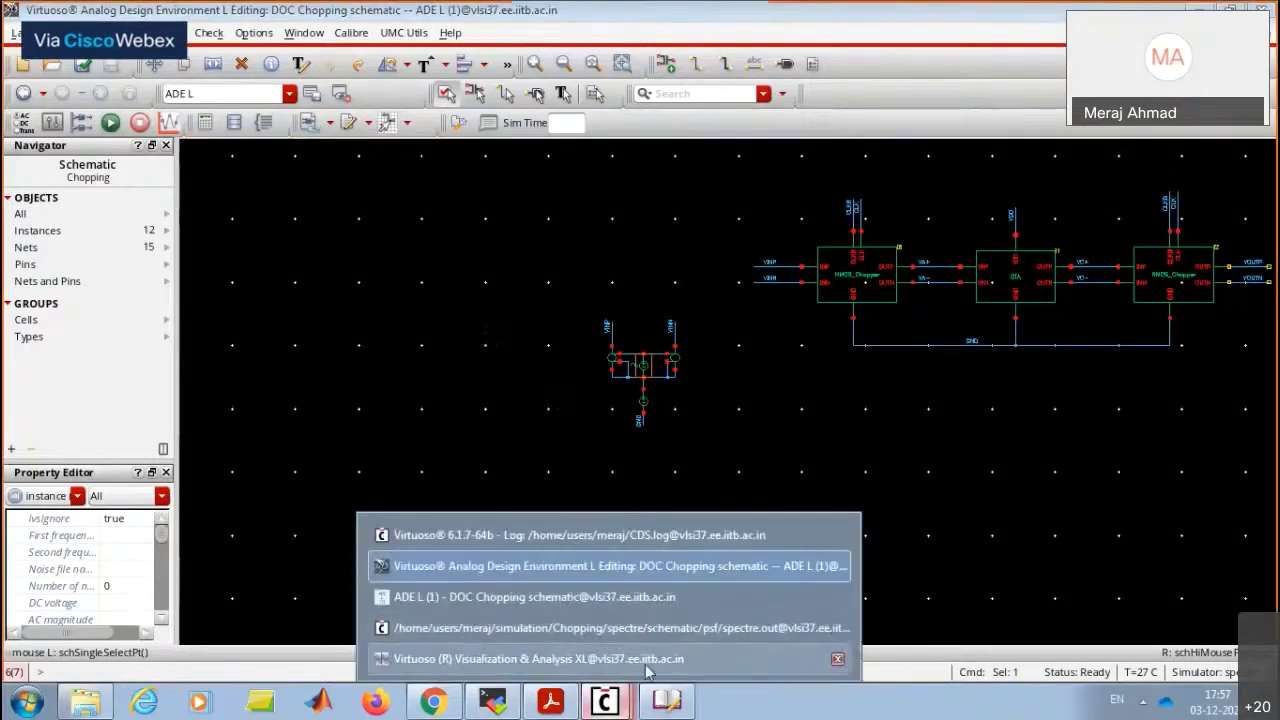
left_click(560, 659)
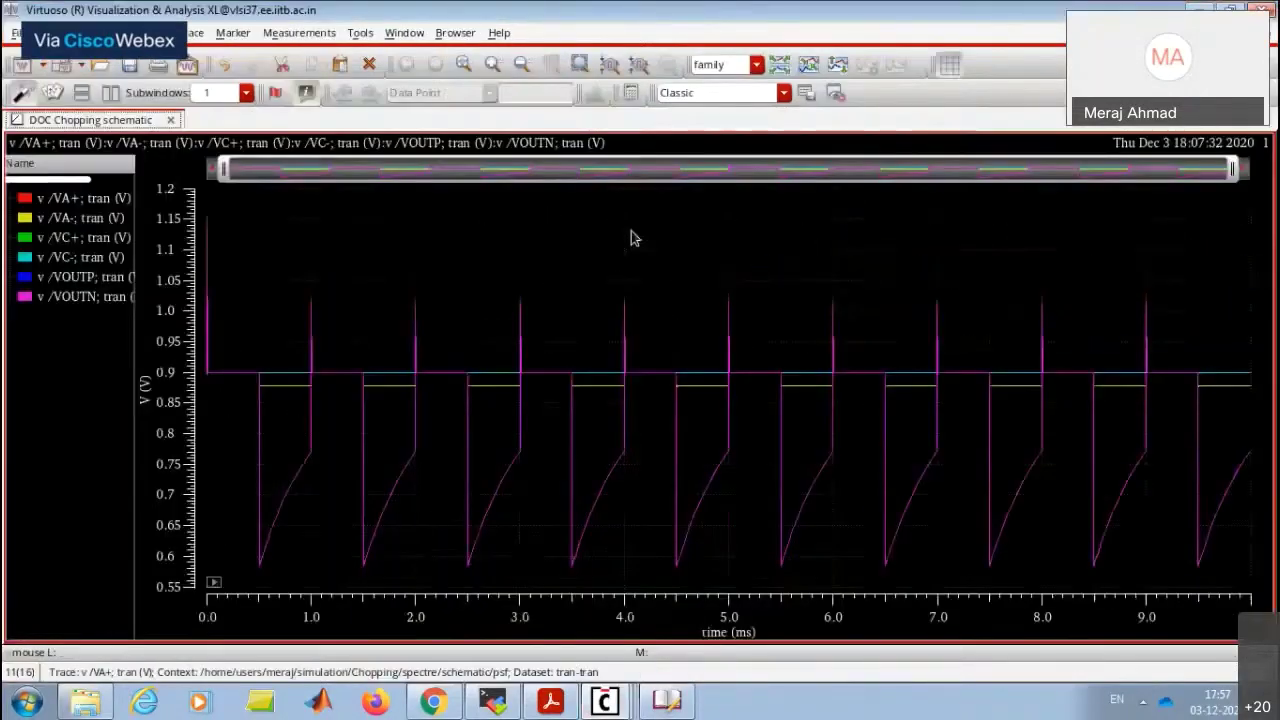
left_click(82, 92)
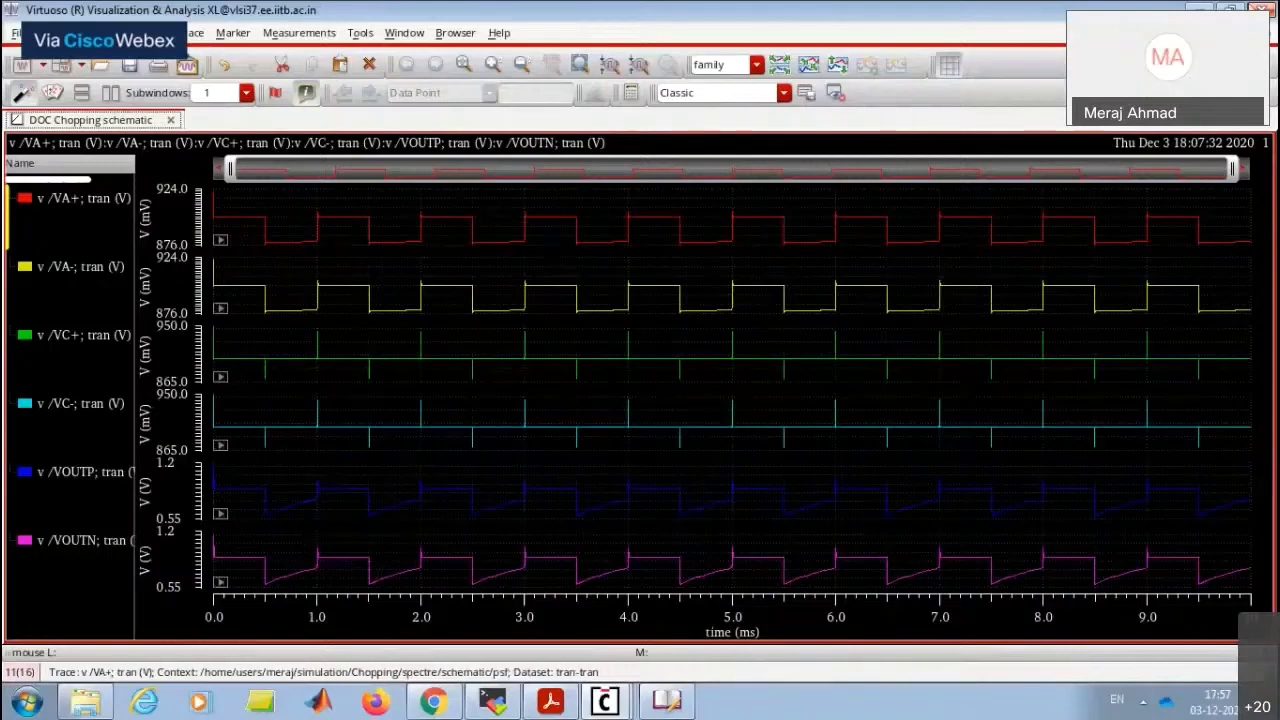
Examine the input source network and the connections of the first chopper and OTA in the Chopping schematic.
key("alt+Tab")
scroll(614, 434, "up", 3, "ctrl")
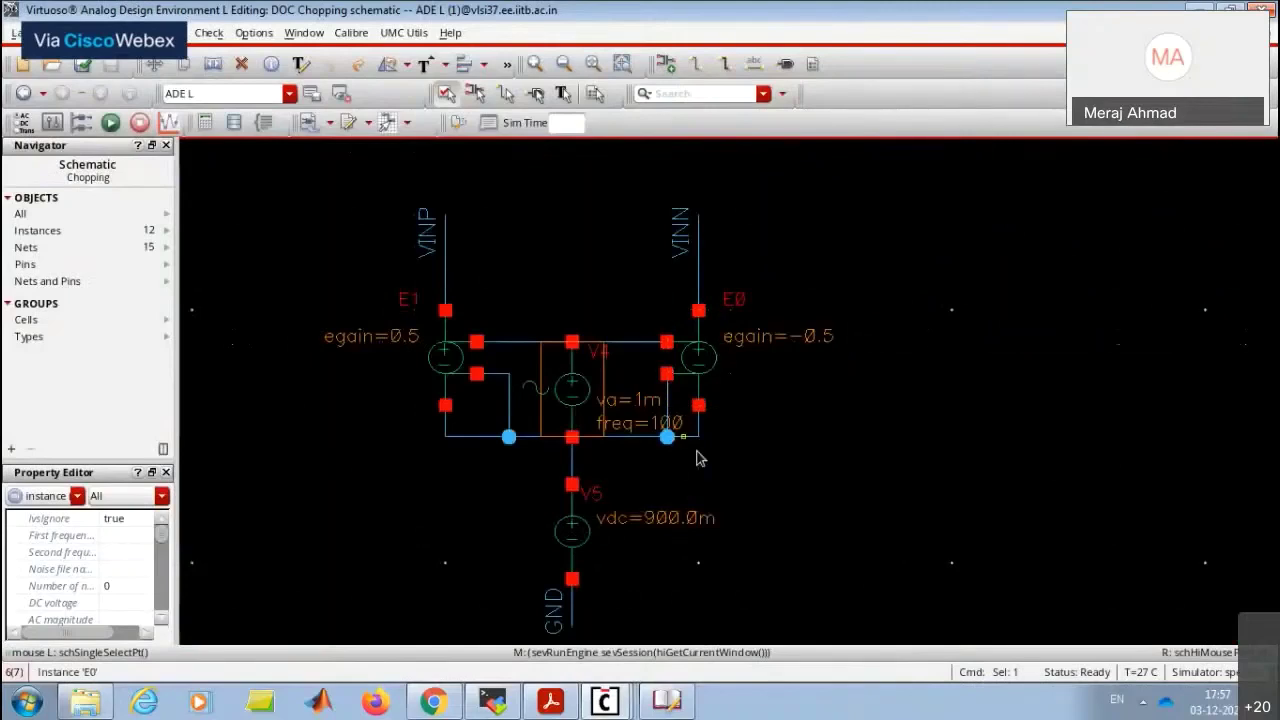
left_click(815, 472)
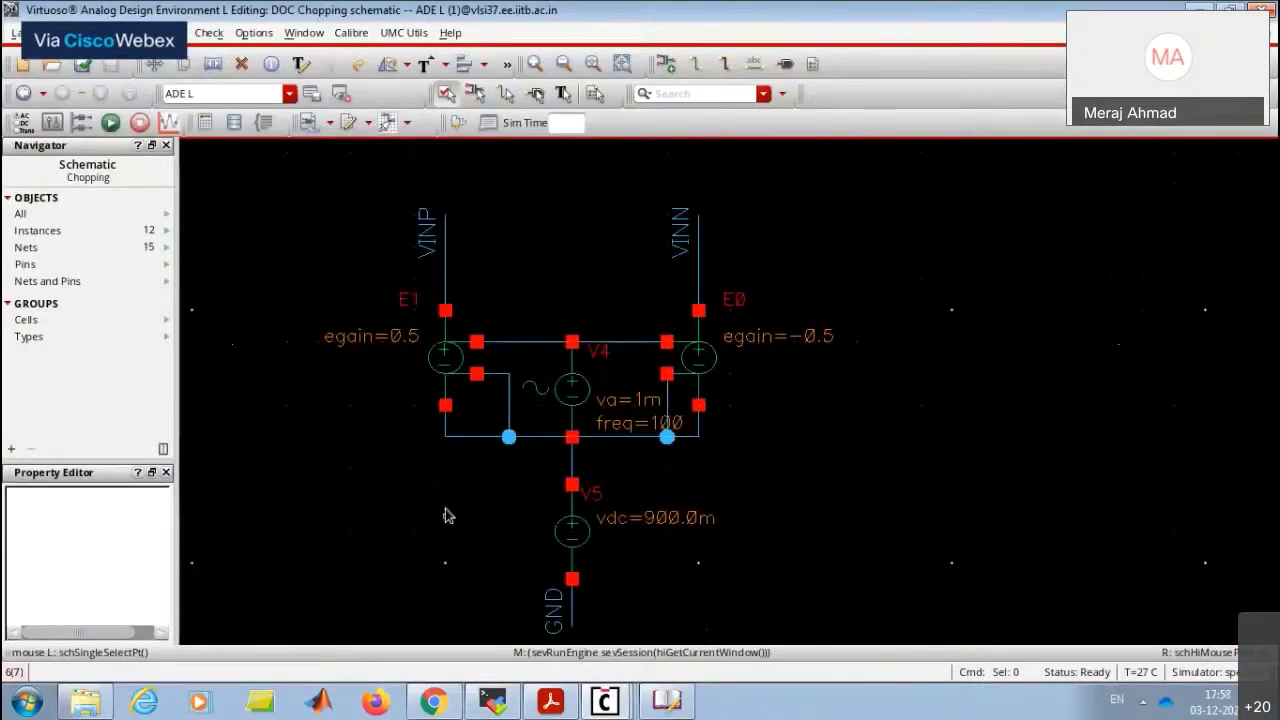
scroll(447, 515, "down", 3, "ctrl")
scroll(705, 398, "up", 2, "ctrl")
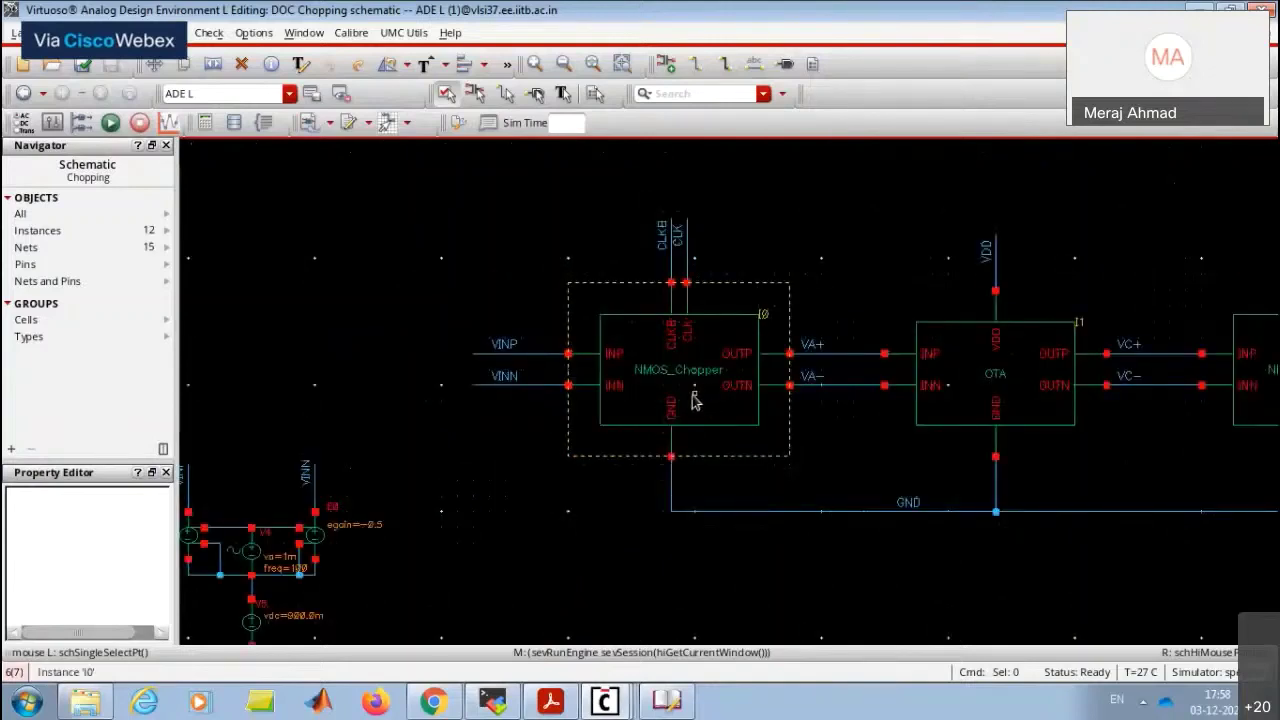
scroll(694, 400, "down", 2, "ctrl")
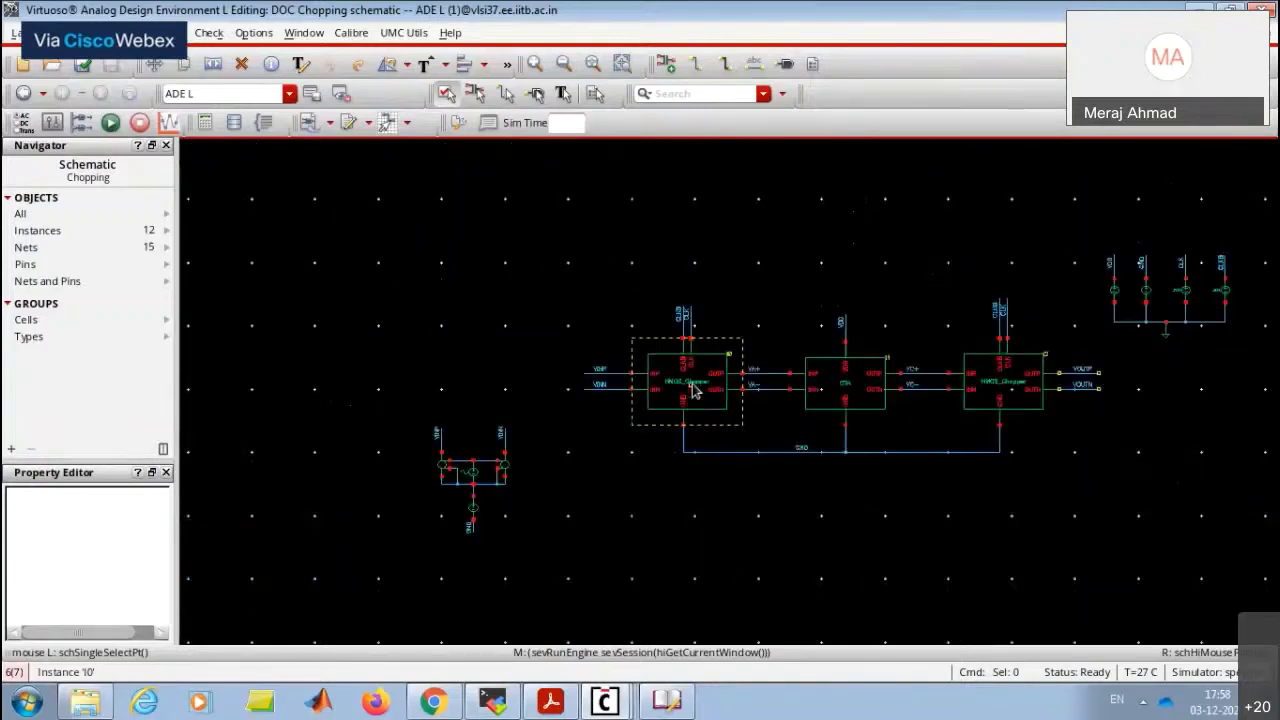
scroll(694, 392, "up", 2, "ctrl")
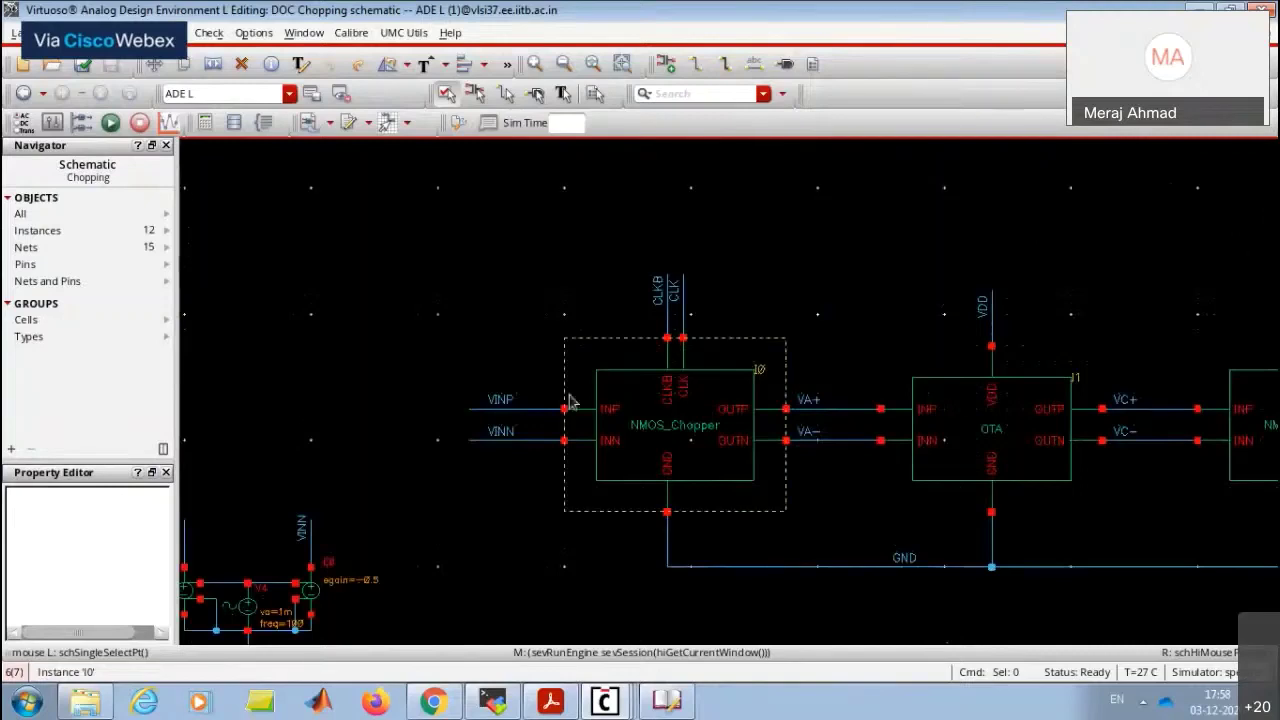
Set the CLKB pulse source's Voltage 1 to 1.8 V and Voltage 2 to 0, and check and save the schematic.
scroll(1186, 397, "down", 2, "ctrl")
scroll(1174, 397, "up", 2, "ctrl")
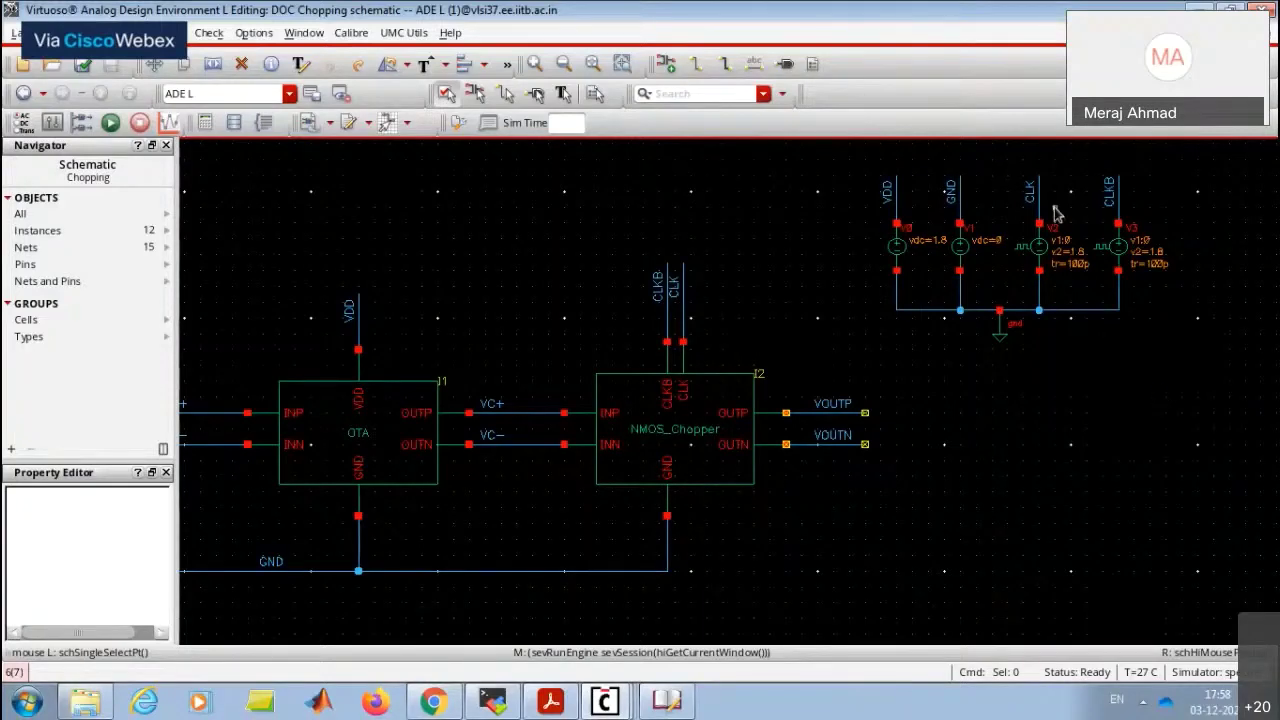
left_click(1112, 252)
double_click(1112, 252)
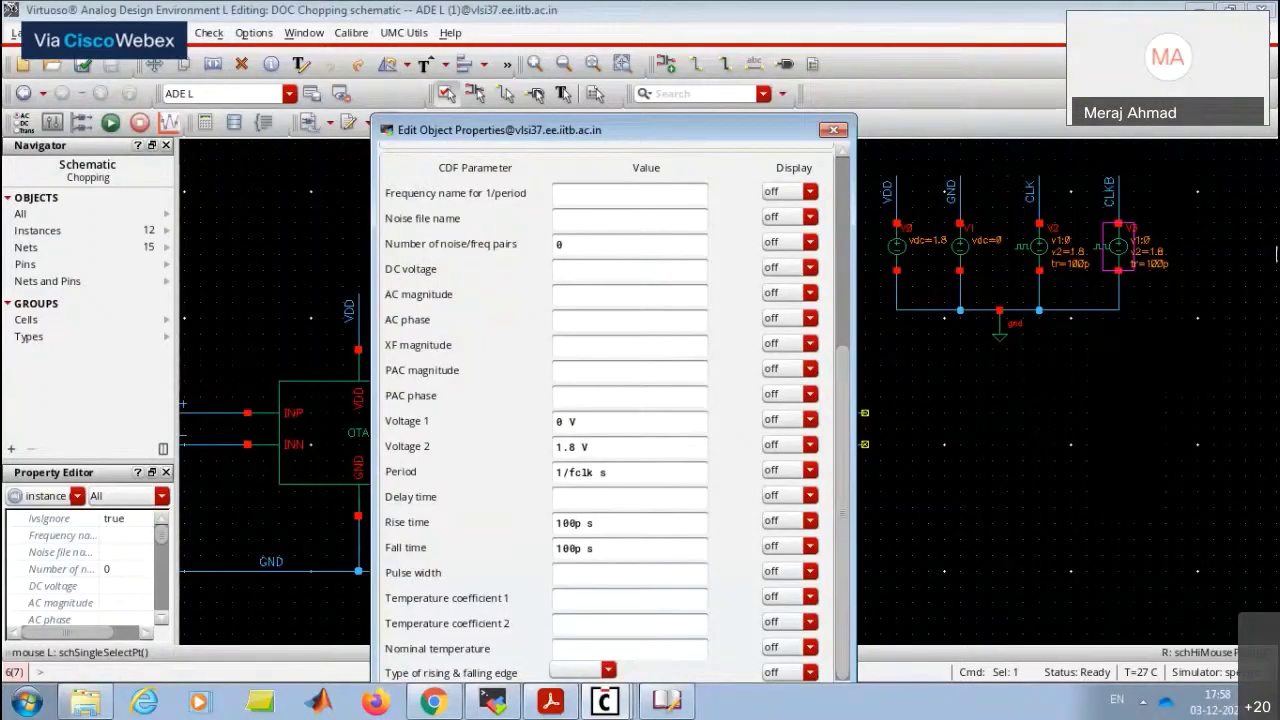
left_click(572, 421)
left_click_drag(572, 421, 538, 420)
type("1.8")
key("Tab")
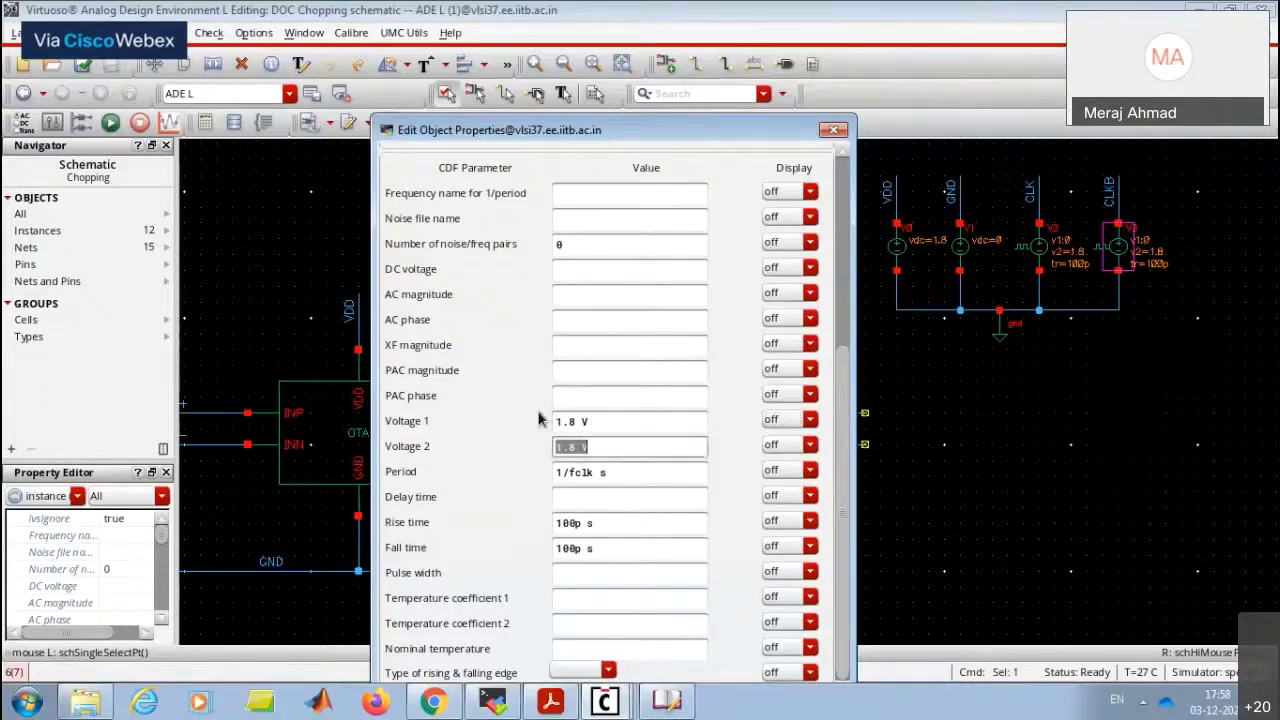
type("0")
key("Return")
left_click(1094, 403)
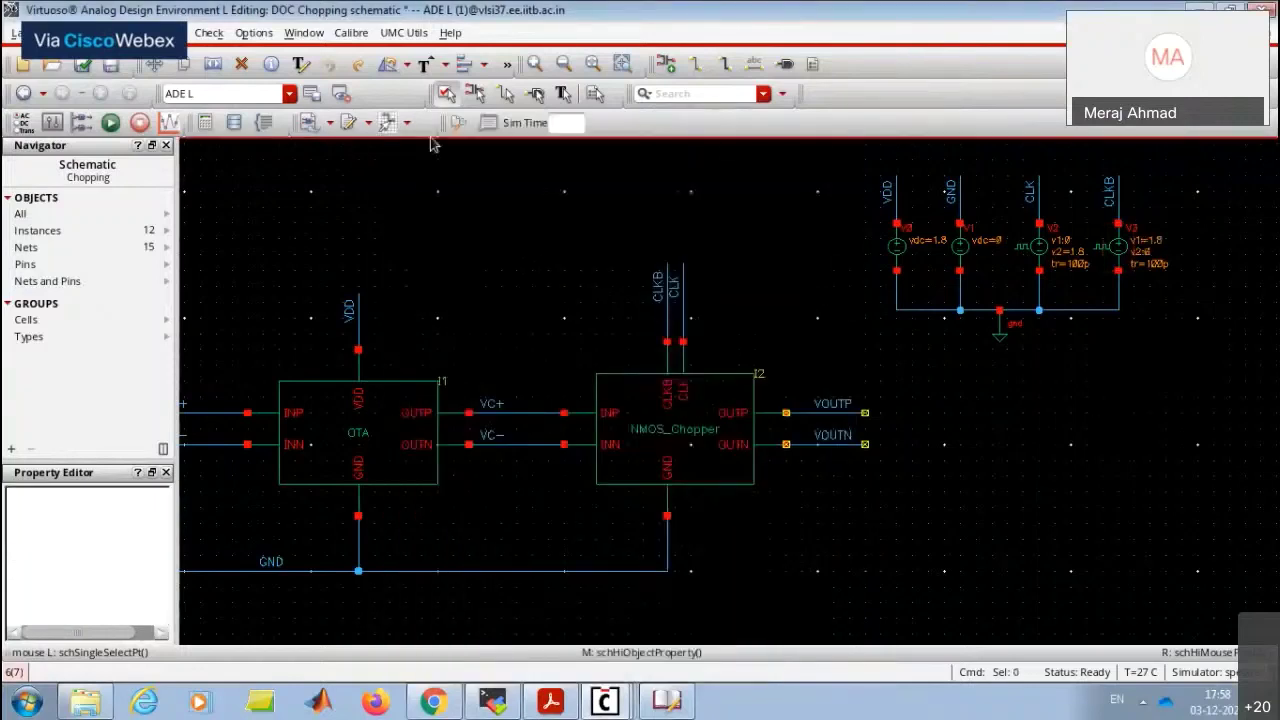
left_click(85, 65)
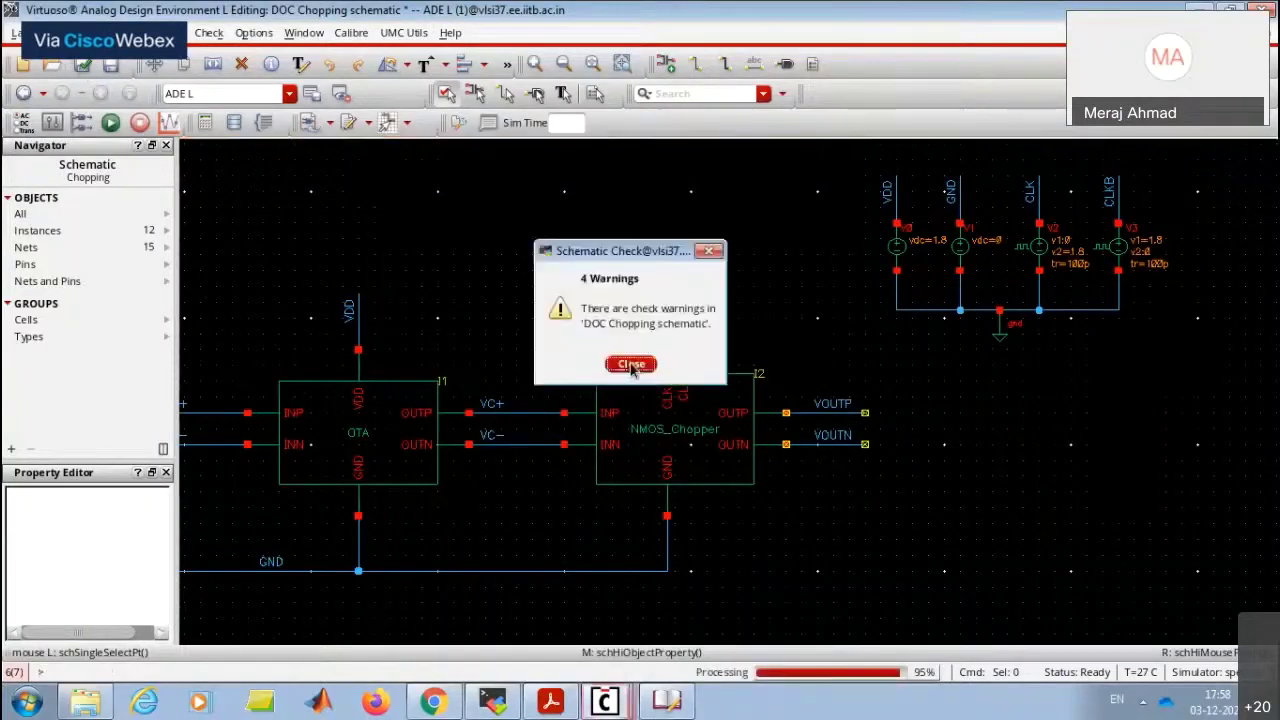
Check and save the Chopping schematic again, rerun the simulation and bring the plotted waveforms fully into view.
left_click(631, 365)
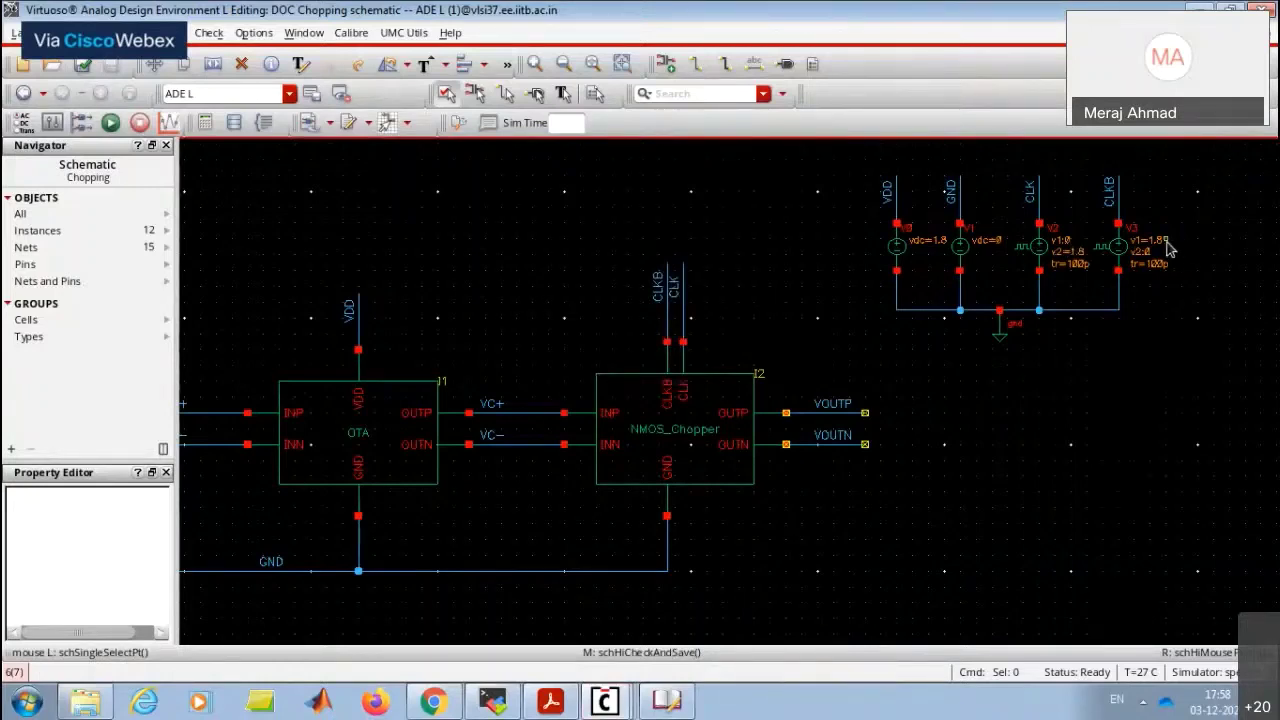
left_click(82, 64)
left_click(631, 365)
left_click(110, 122)
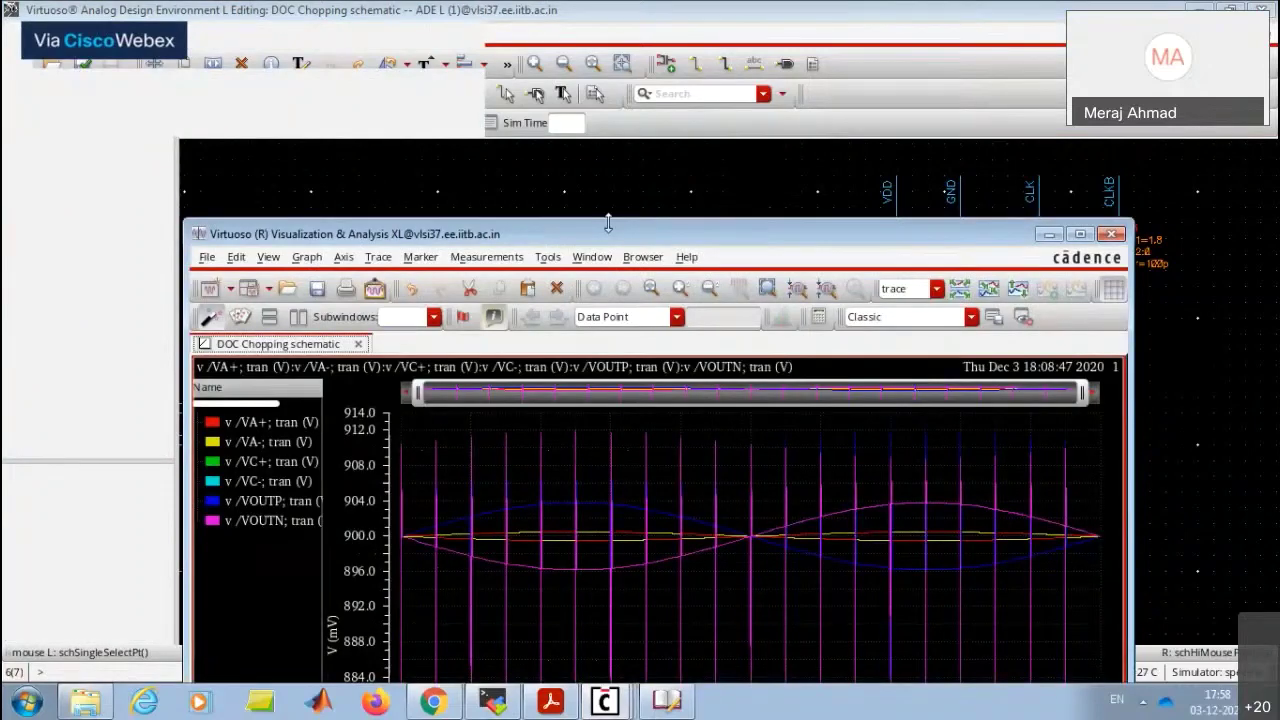
double_click(608, 222)
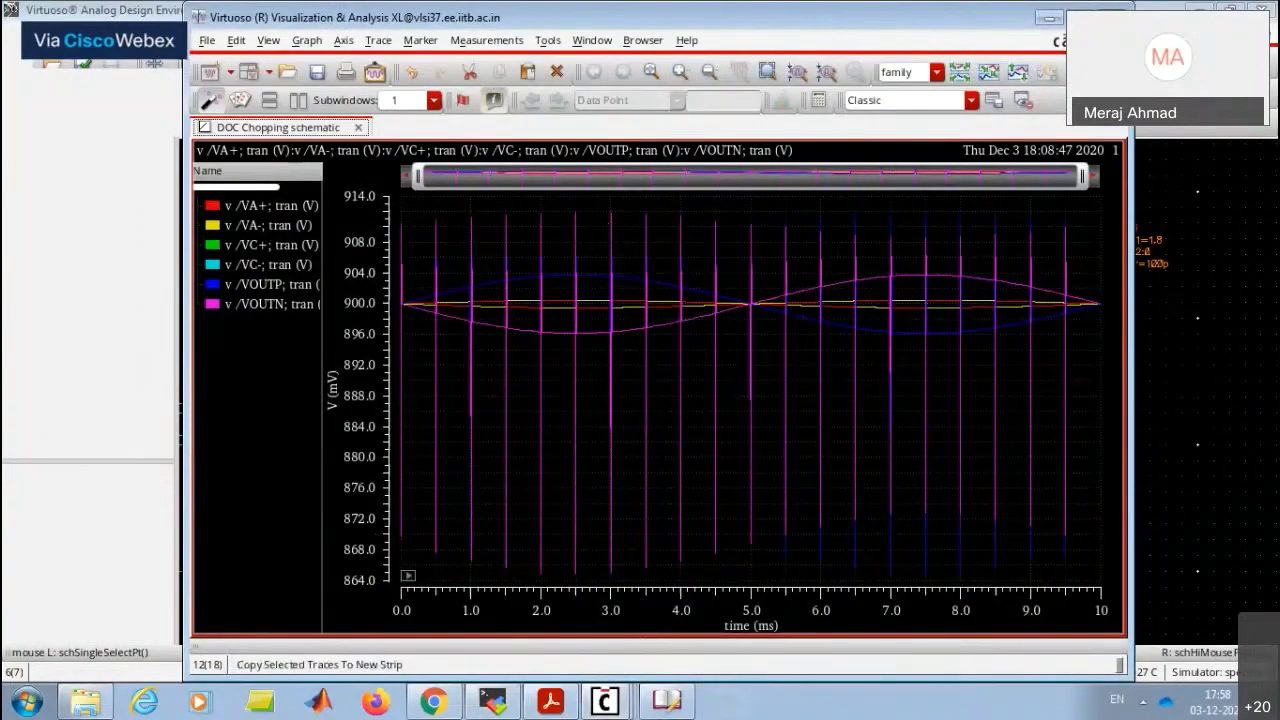
Change input source V4 to a DC input with a 1m V DC voltage, clear its amplitude and frequency, and check and save the schematic.
left_click(604, 700)
scroll(578, 433, "up", 4)
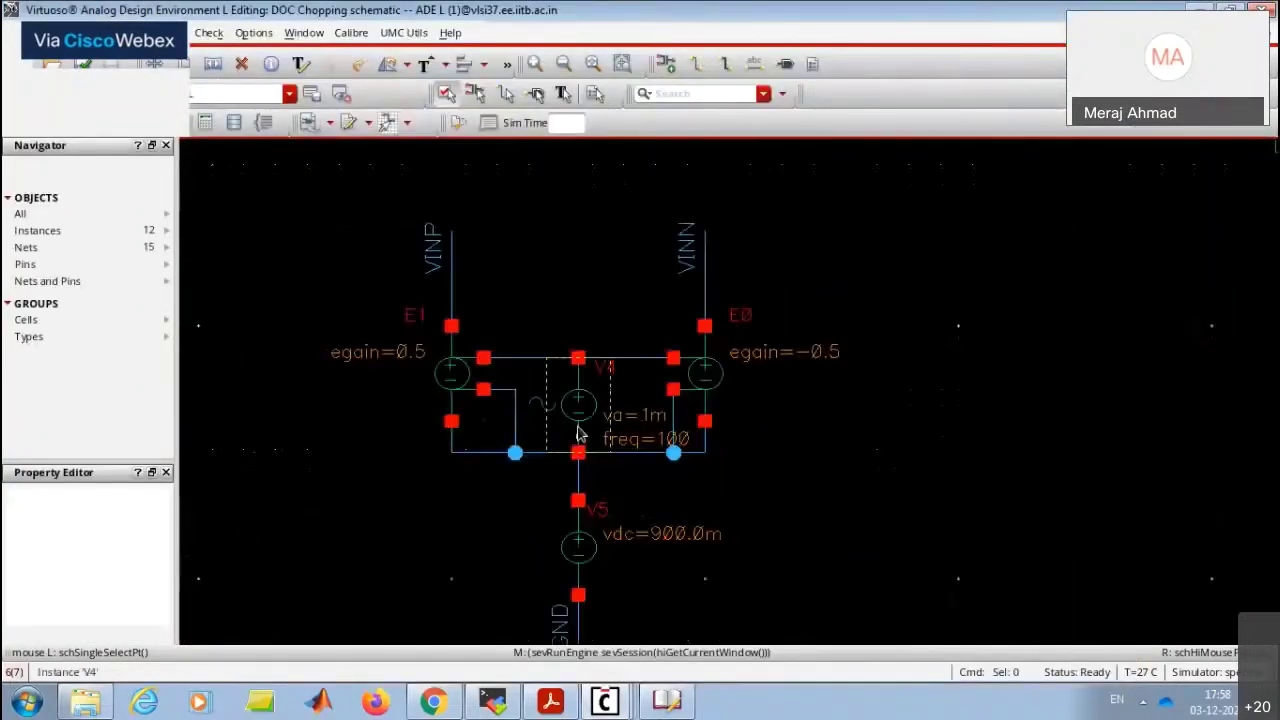
double_click(578, 433)
left_click(561, 387)
type("1m V")
scroll(587, 511, "down", 3)
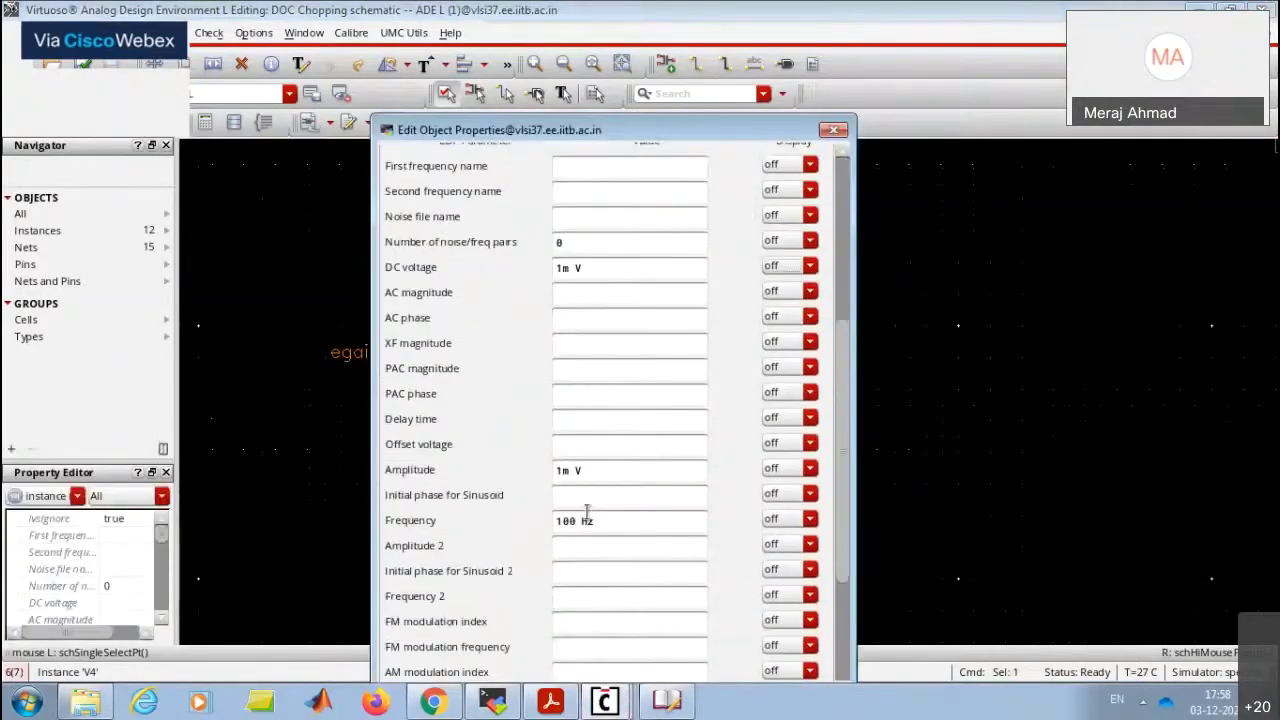
triple_click(600, 520)
key("BackSpace")
triple_click(573, 470)
key("BackSpace")
scroll(608, 425, "down", 2)
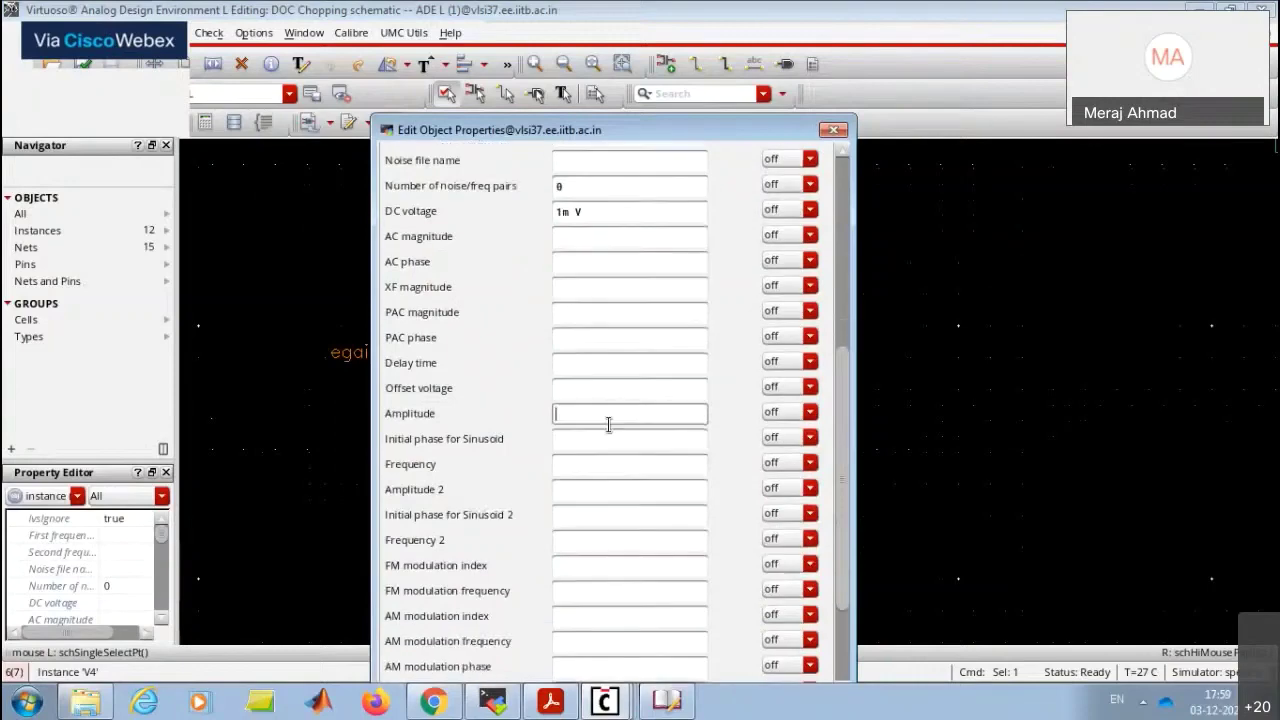
scroll(608, 425, "down", 4)
key("Return")
key("shift+x")
left_click(628, 365)
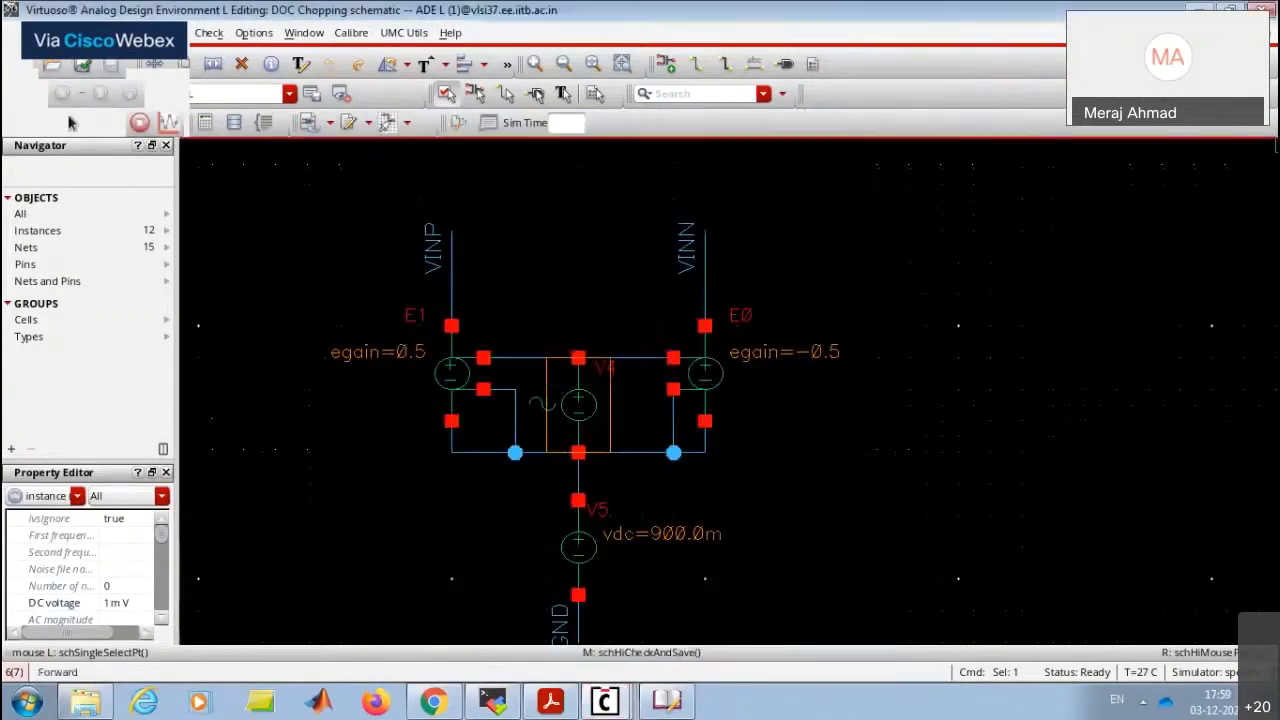
Rerun the simulation and split the resulting waveforms into separate strips to inspect each stage's voltages.
left_click(110, 123)
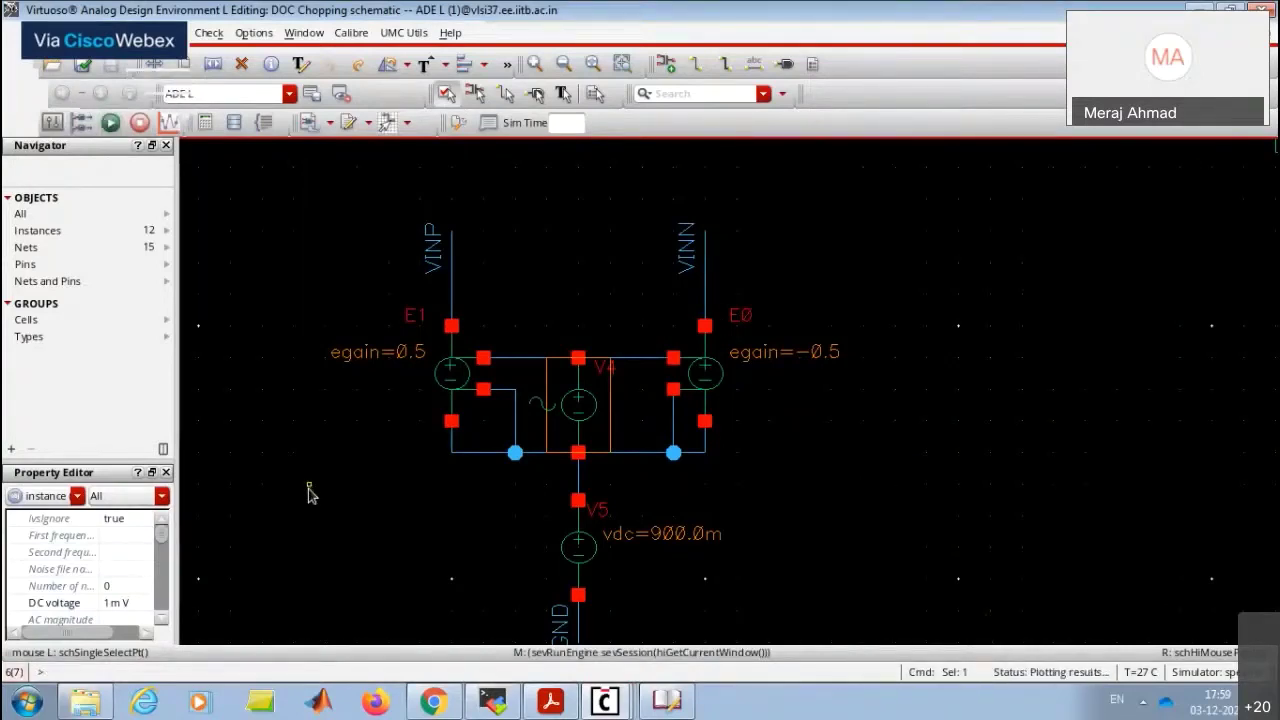
double_click(621, 239)
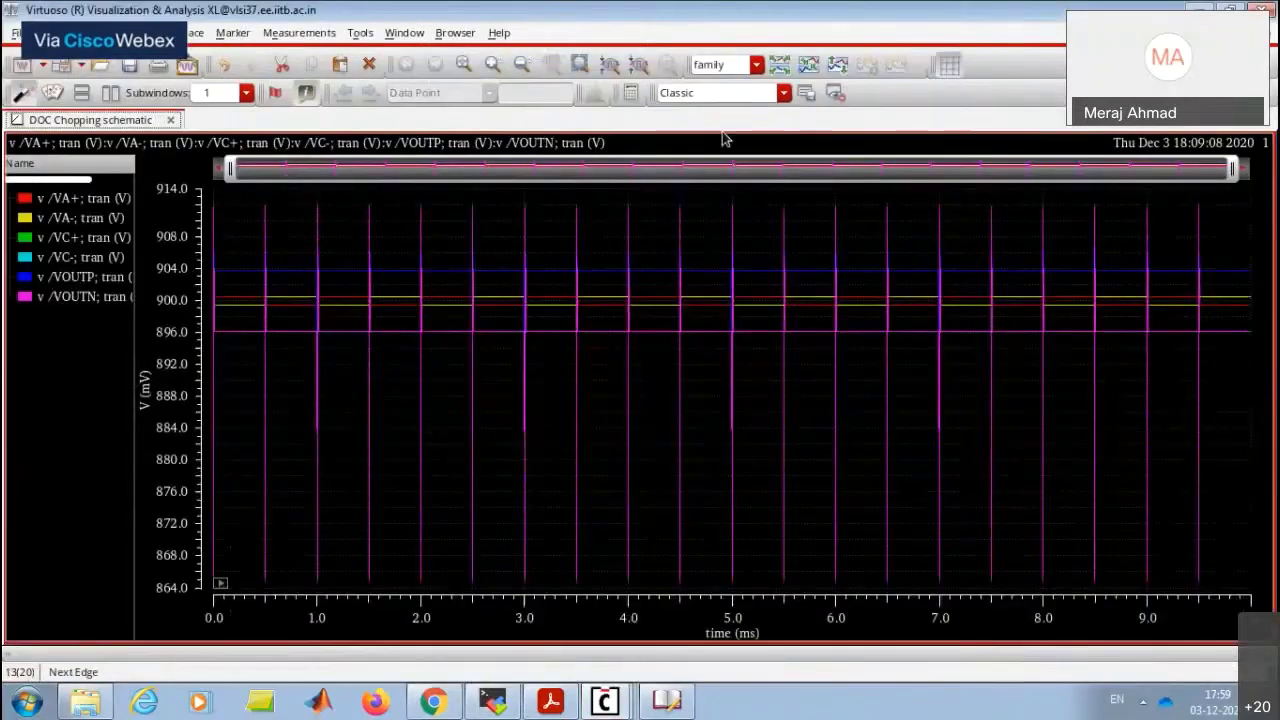
left_click(838, 65)
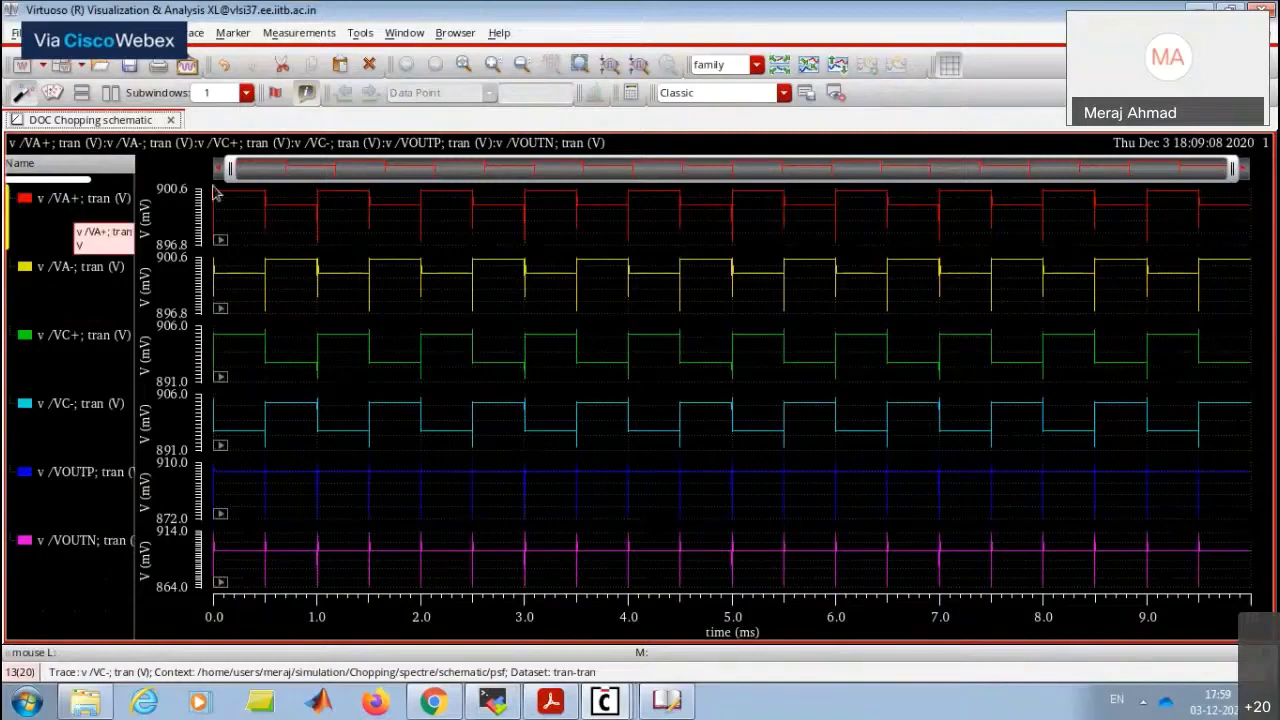
mouse_move(245, 200)
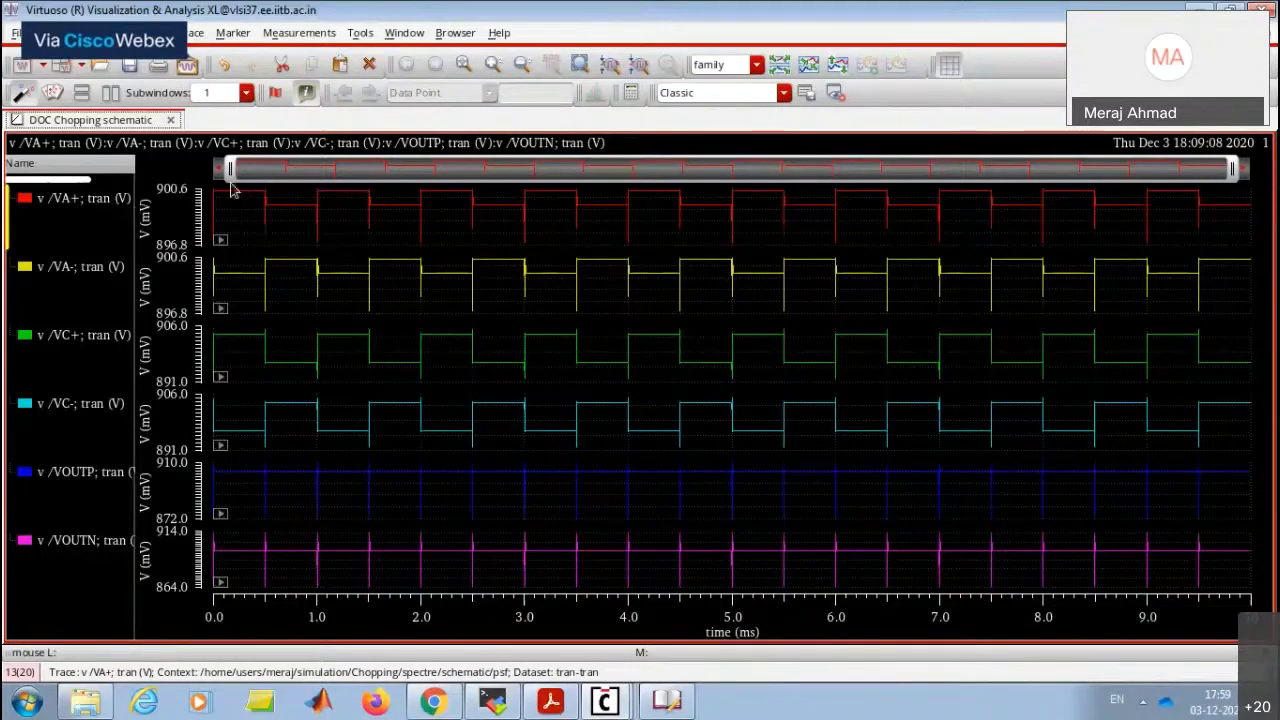
mouse_move(227, 280)
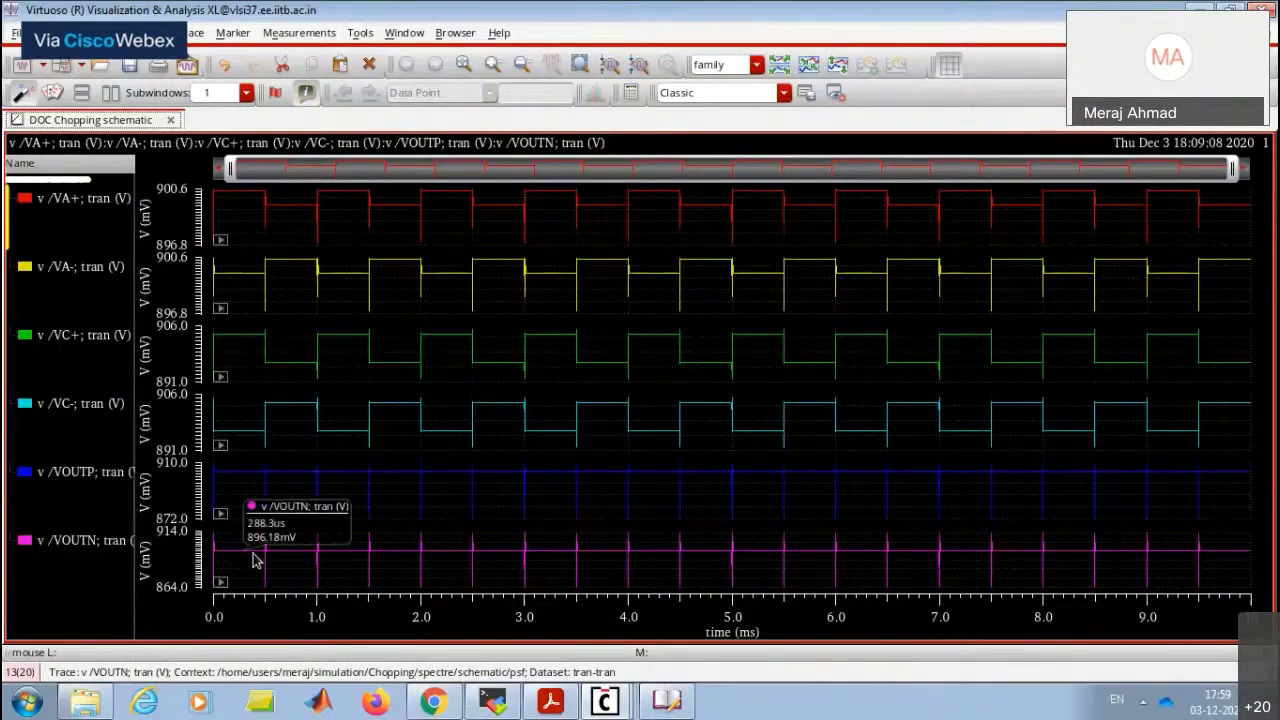
Overlay the VOUTP trace on the VOUTN strip to compare the two outputs, and close the waveform window.
mouse_move(80, 471)
left_mouse_down()
mouse_move(70, 540)
mouse_move(82, 560)
left_mouse_up()
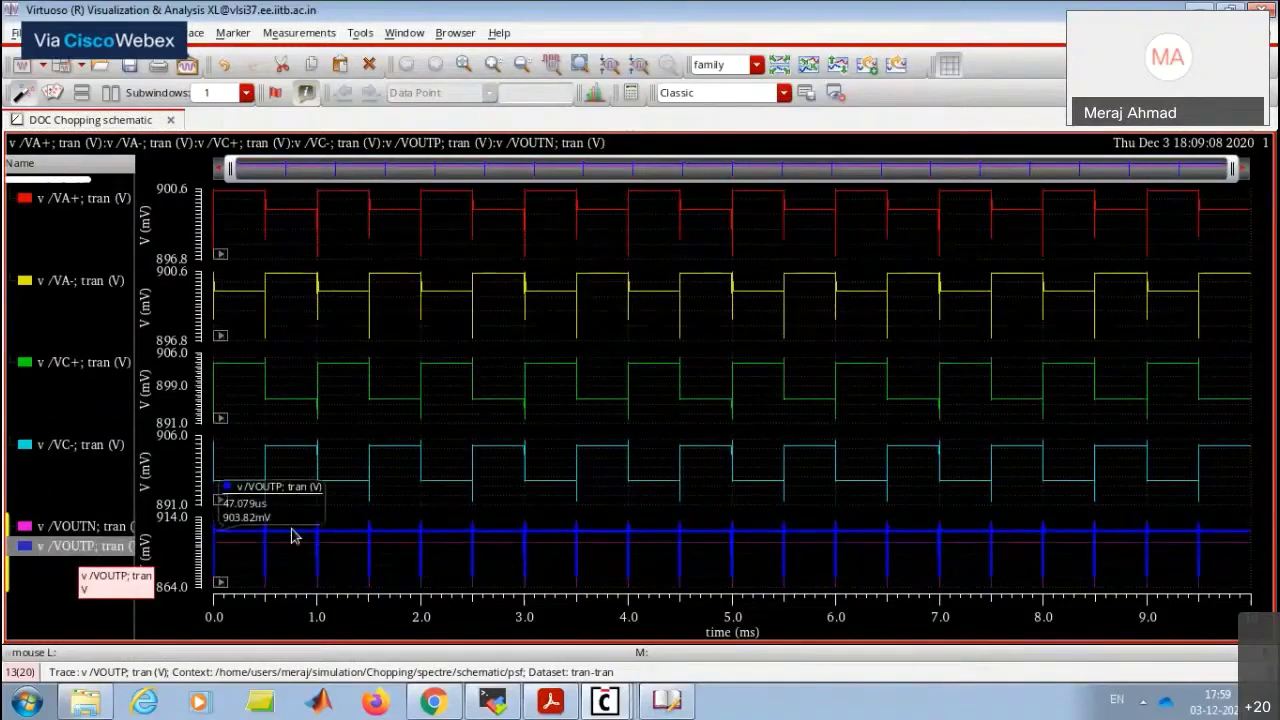
left_click(345, 525)
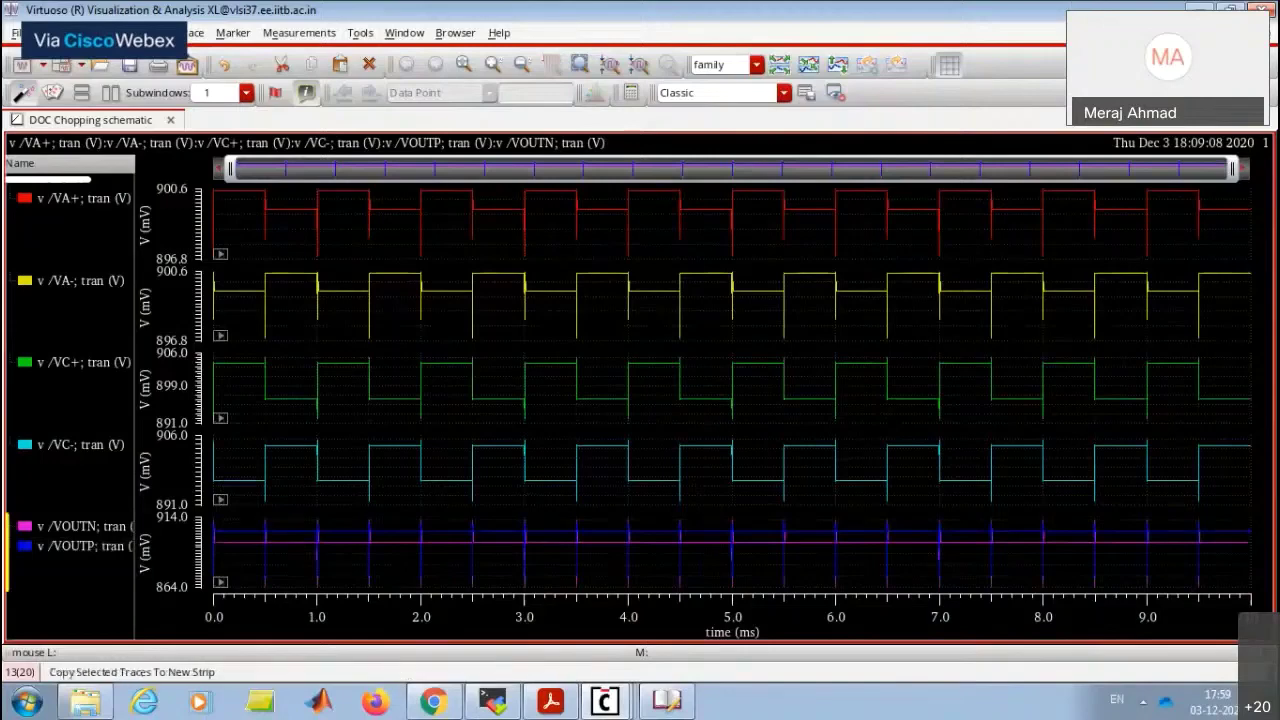
left_click(1271, 8)
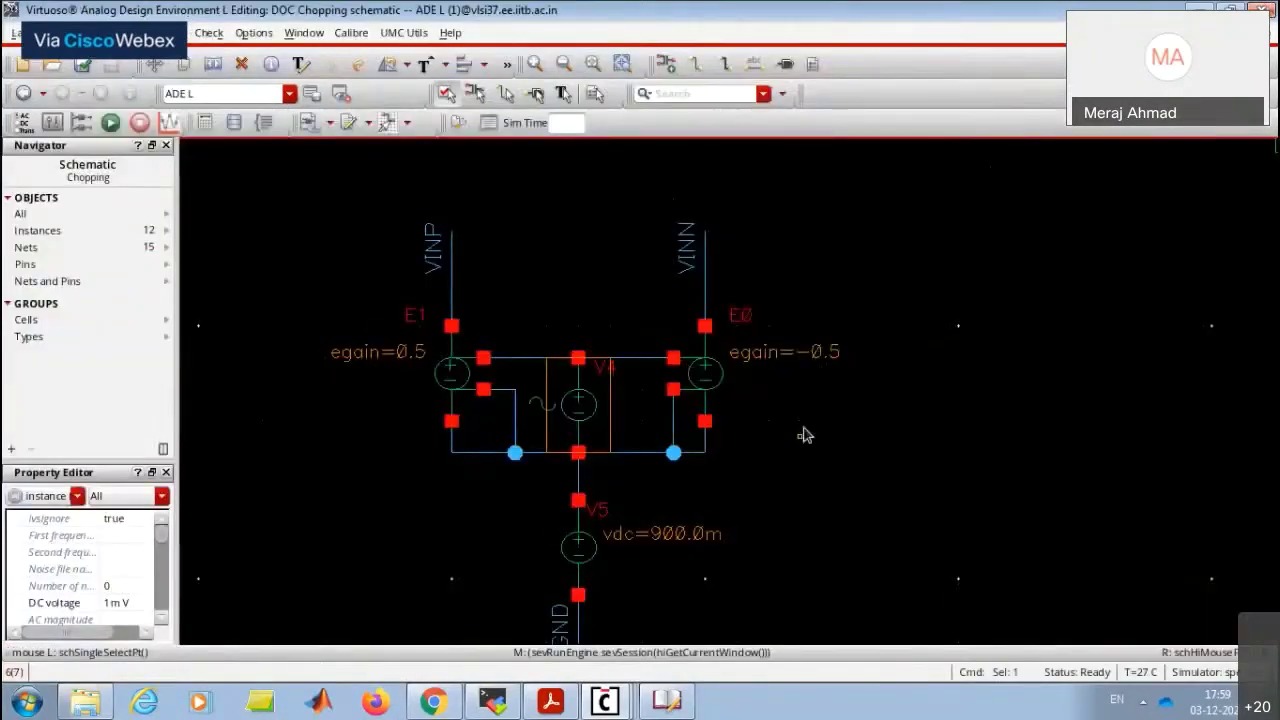
Open the Direct Plot main form for the ADE L results and set it to plot transient voltages of differential nets.
left_click(806, 435)
scroll(624, 419, "down", 2, "ctrl")
mouse_move(604, 700)
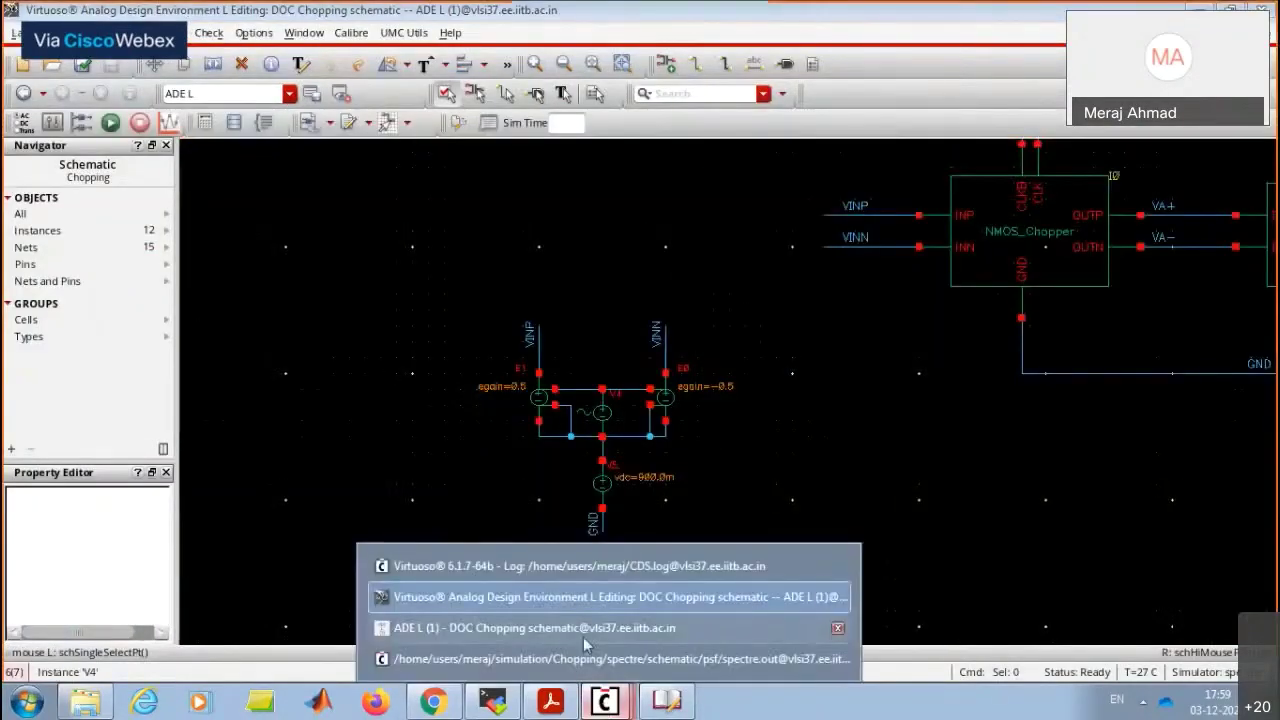
left_click(583, 625)
left_click(505, 200)
mouse_move(487, 249)
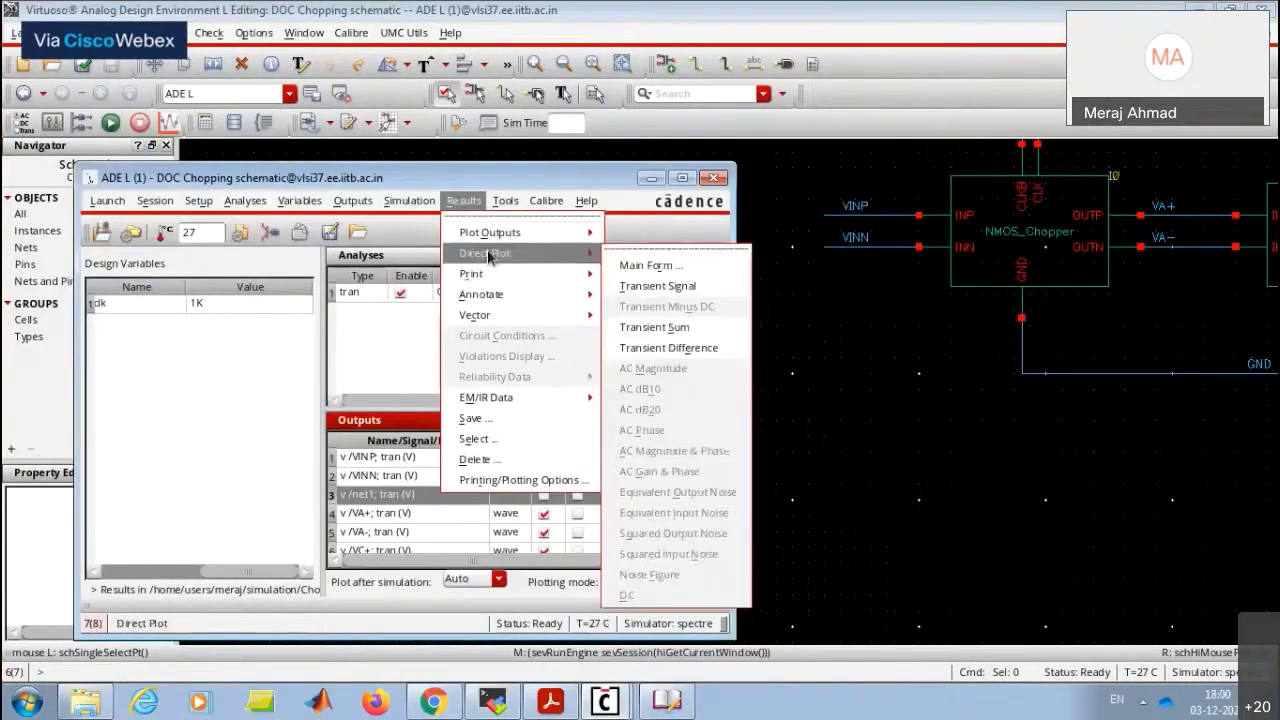
left_click(631, 275)
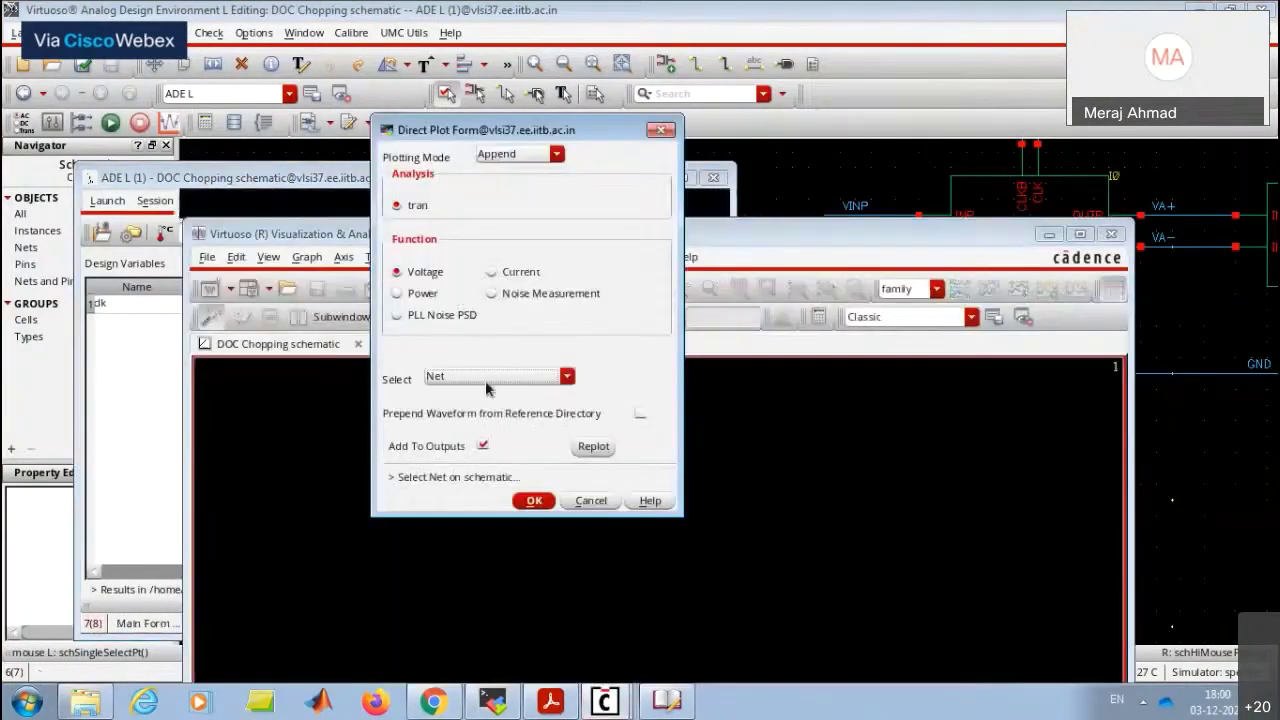
left_click(490, 378)
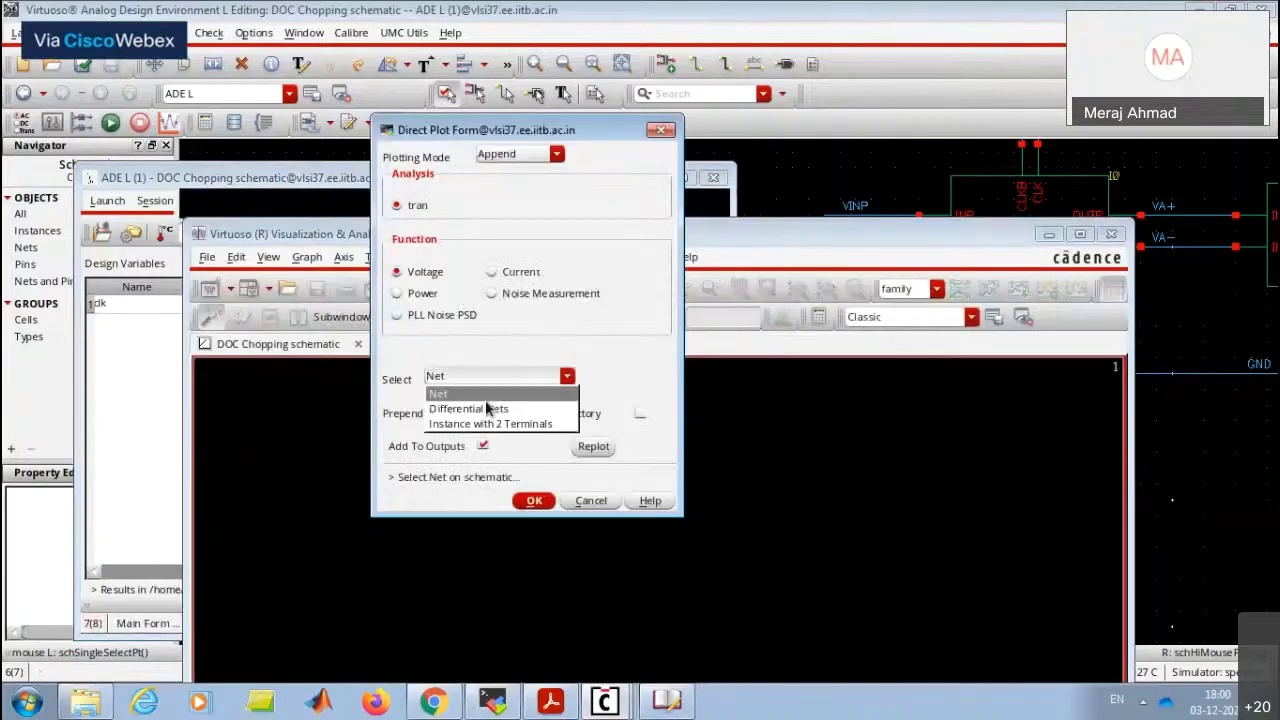
left_click(488, 409)
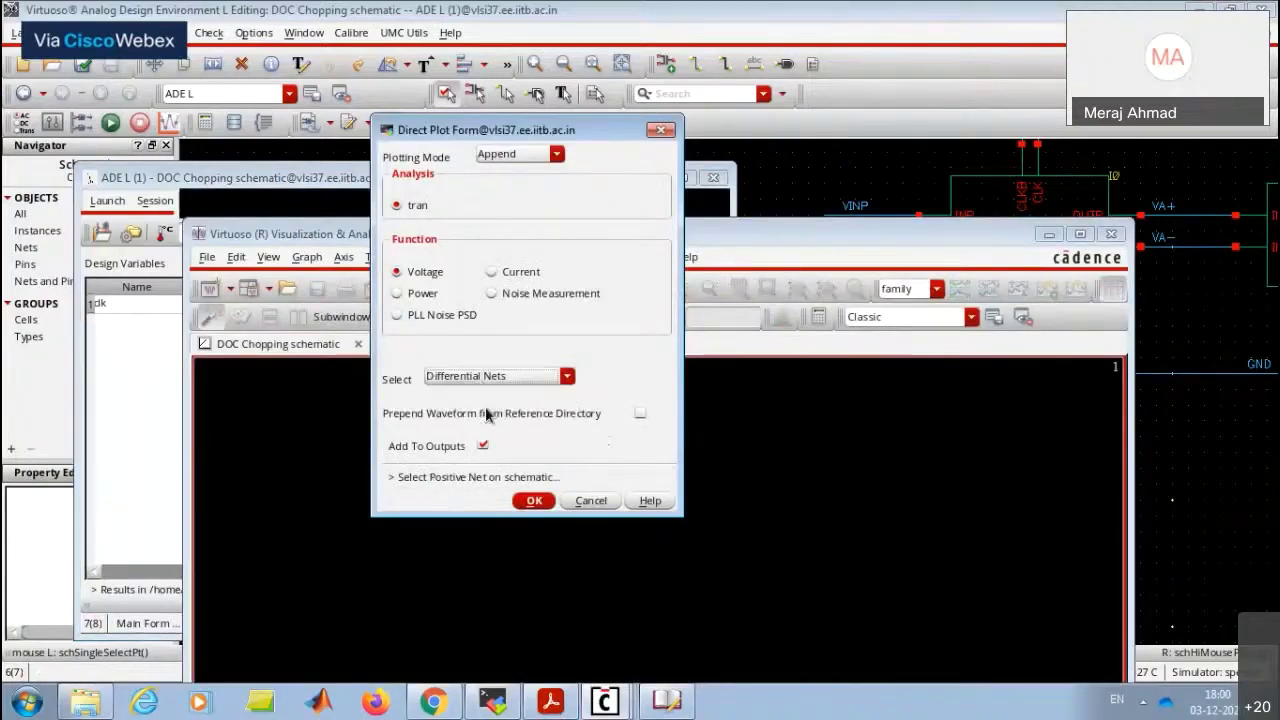
Pick the net pairs VINP/VINN, VA+/VA-, VC+/VC- and VOUTP/VOUTN on the schematic for differential plotting.
left_click(835, 33)
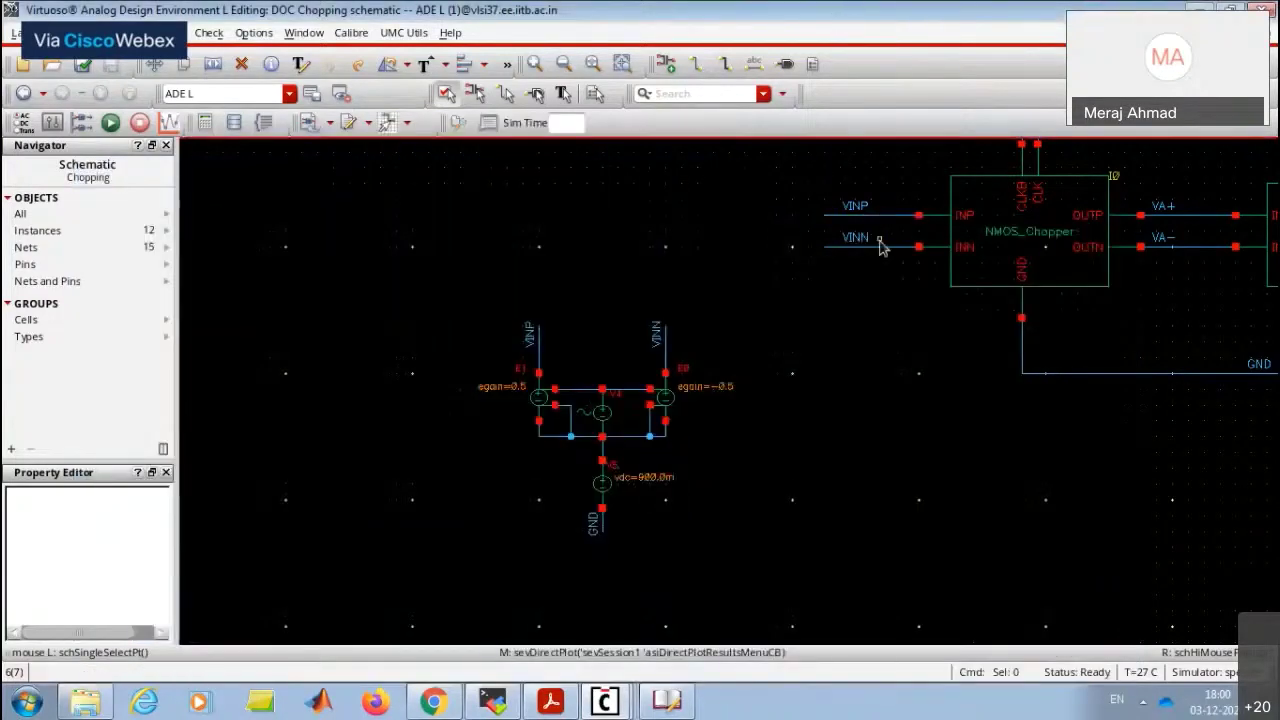
left_click(880, 250)
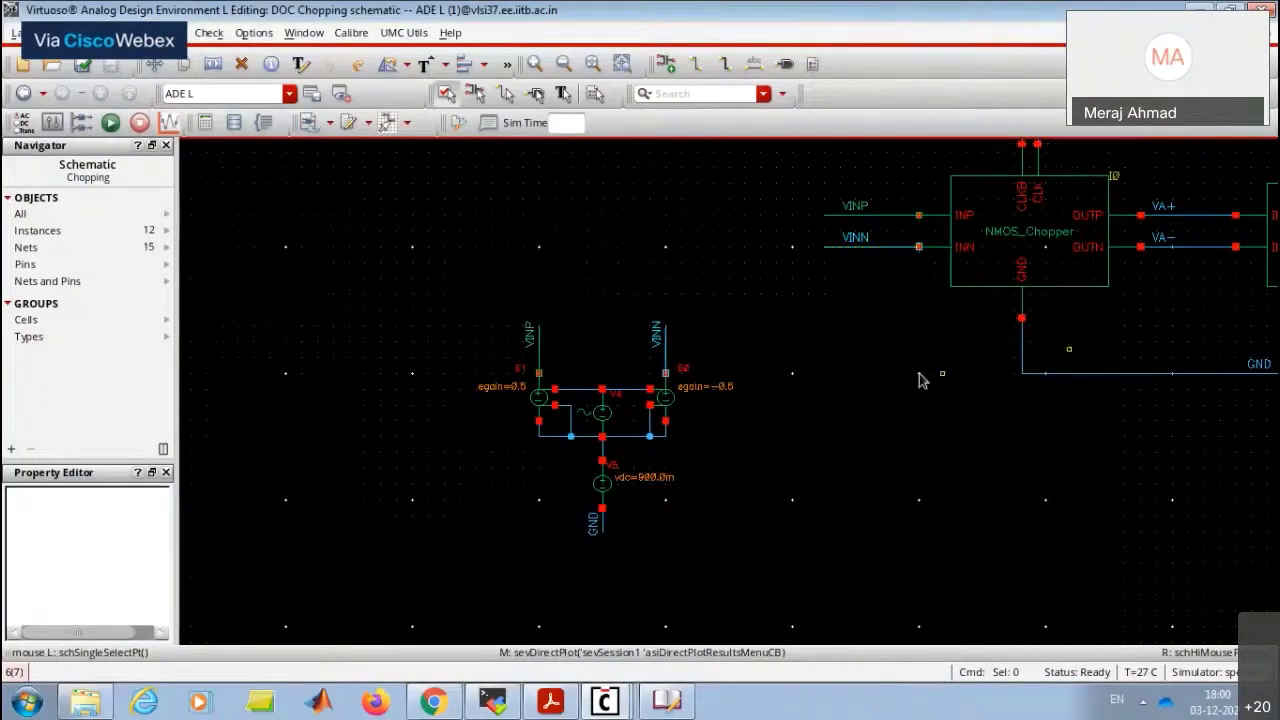
key("Right")
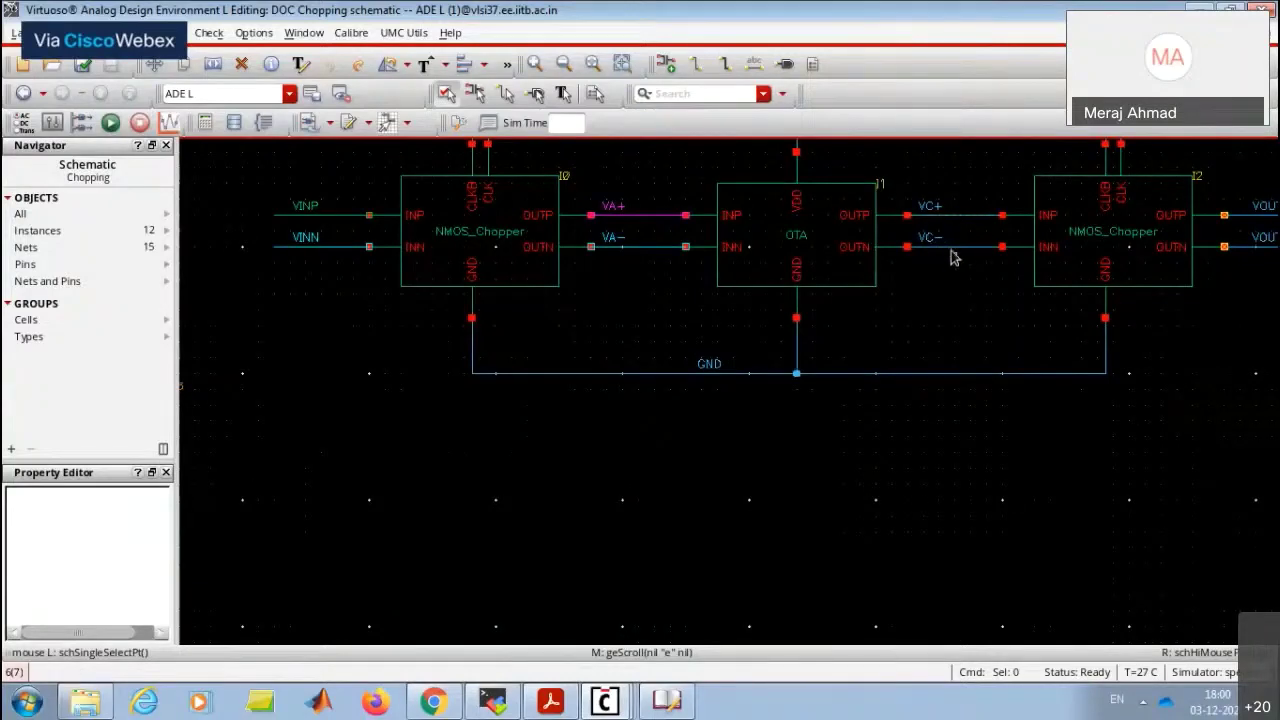
key("Right")
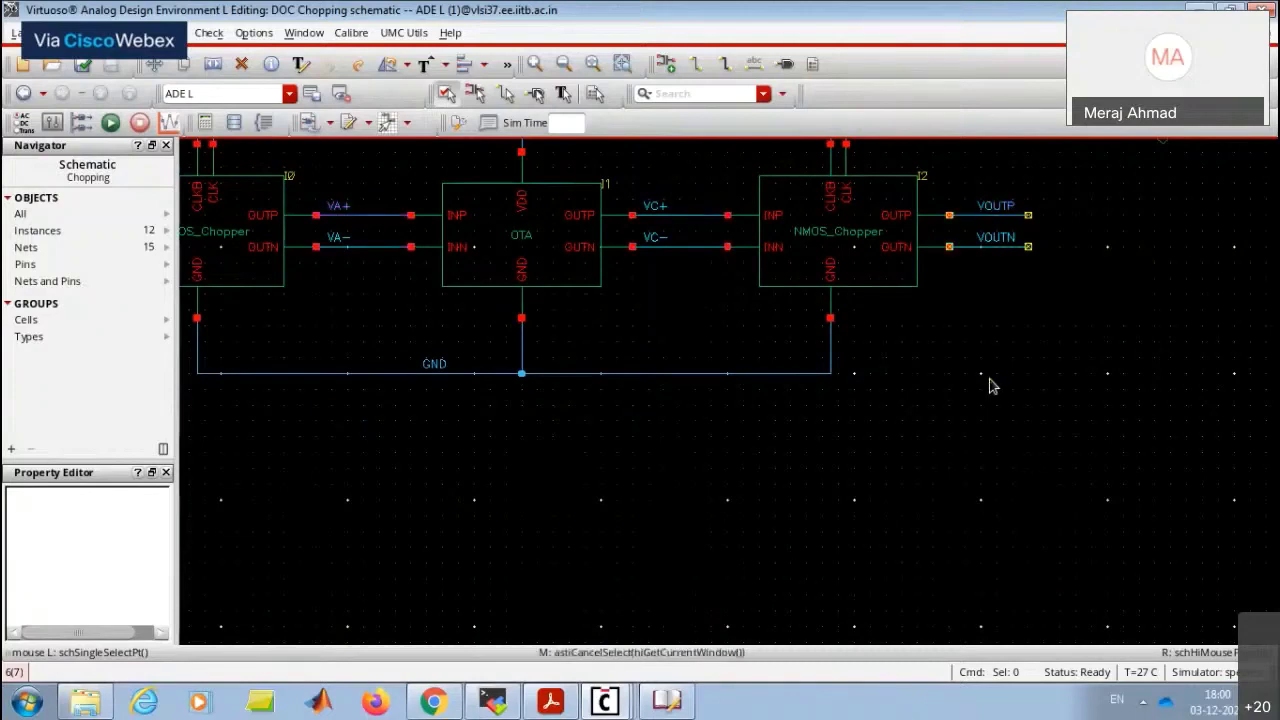
Bring up the plotted differential voltages in a maximized waveform window and split them into separate strips.
left_click(604, 701)
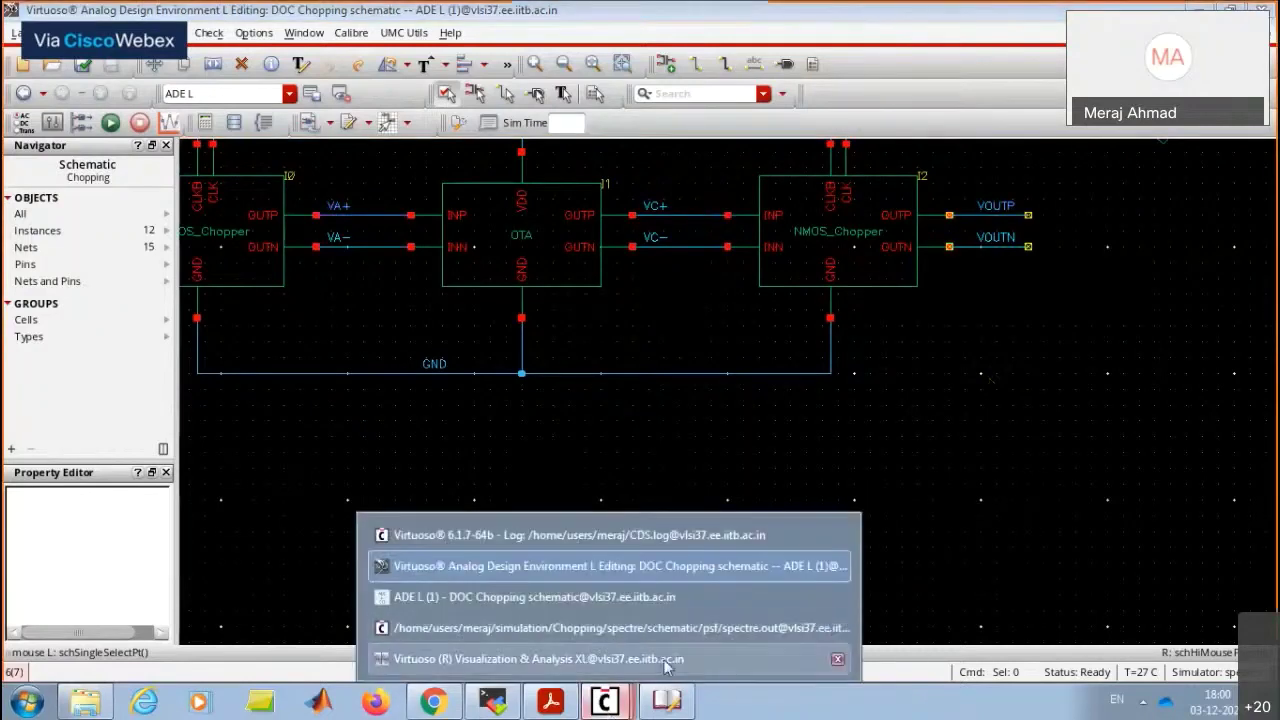
left_click(600, 658)
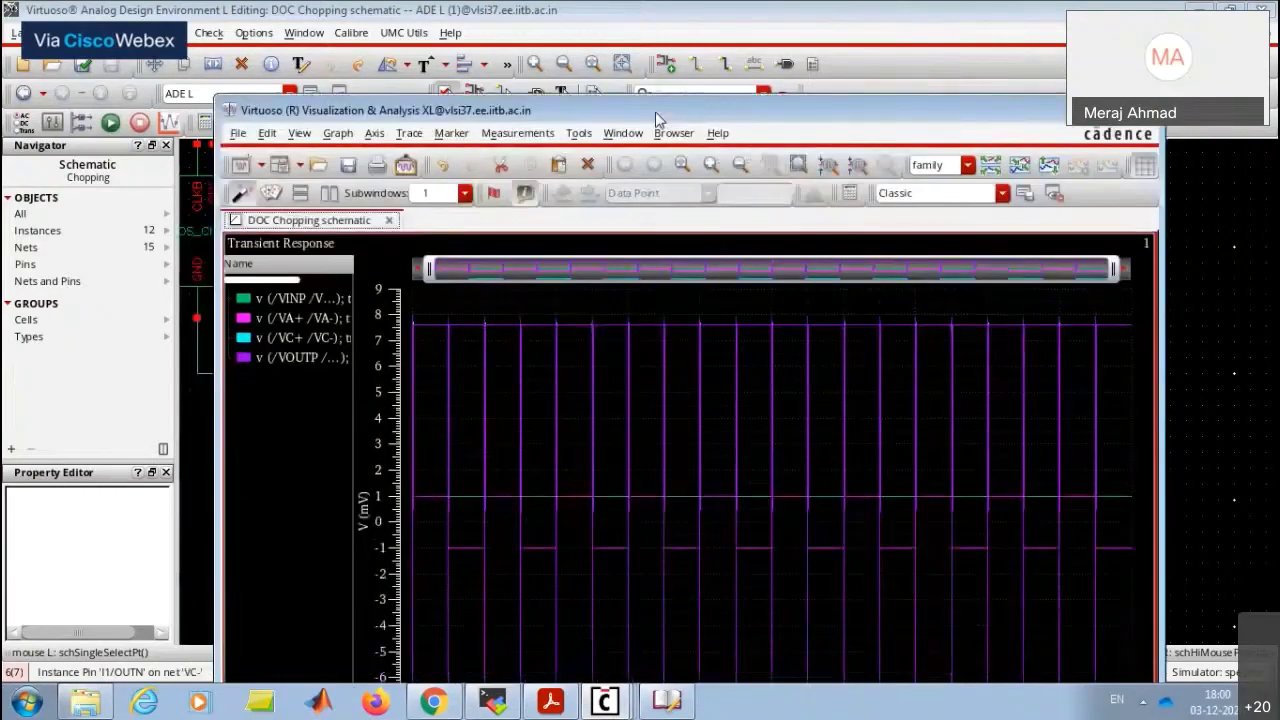
double_click(657, 112)
left_click(838, 64)
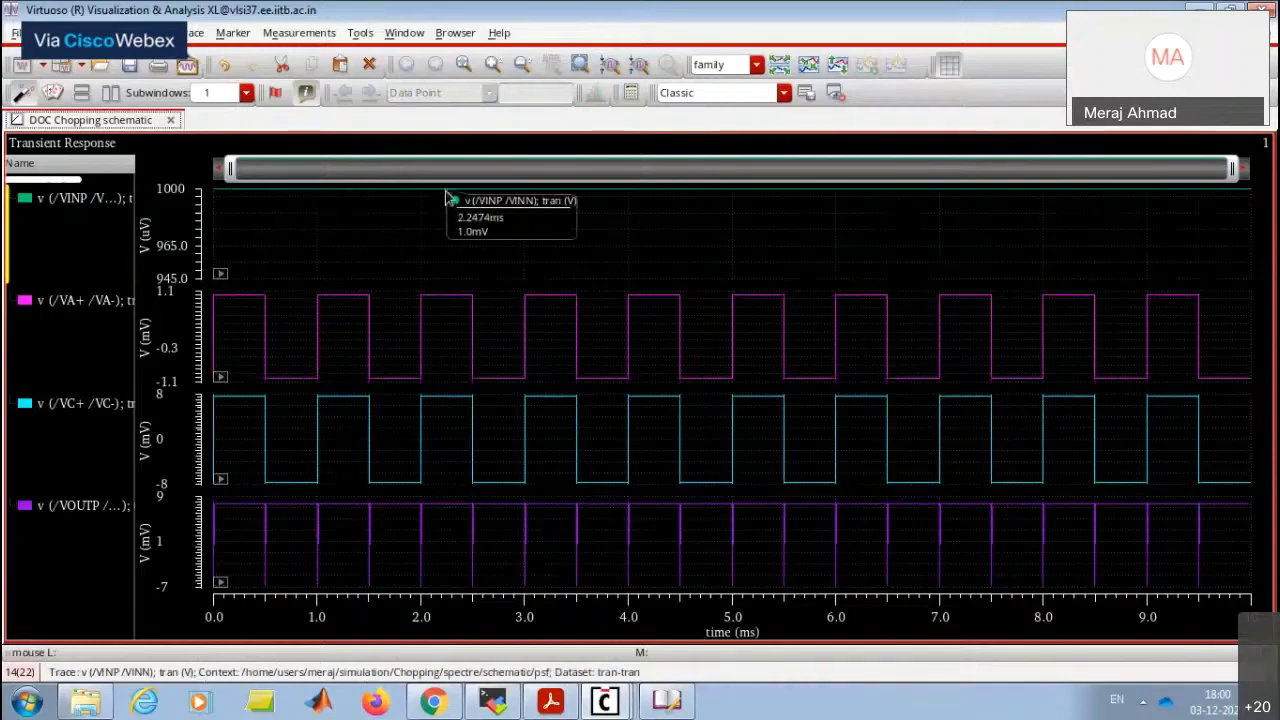
Switch to DOC_Tutorial.pdf in Acrobat Reader, review the slide "A pair of choppers in series", and return to the waveform window.
left_click(535, 704)
scroll(157, 443, "up", 10)
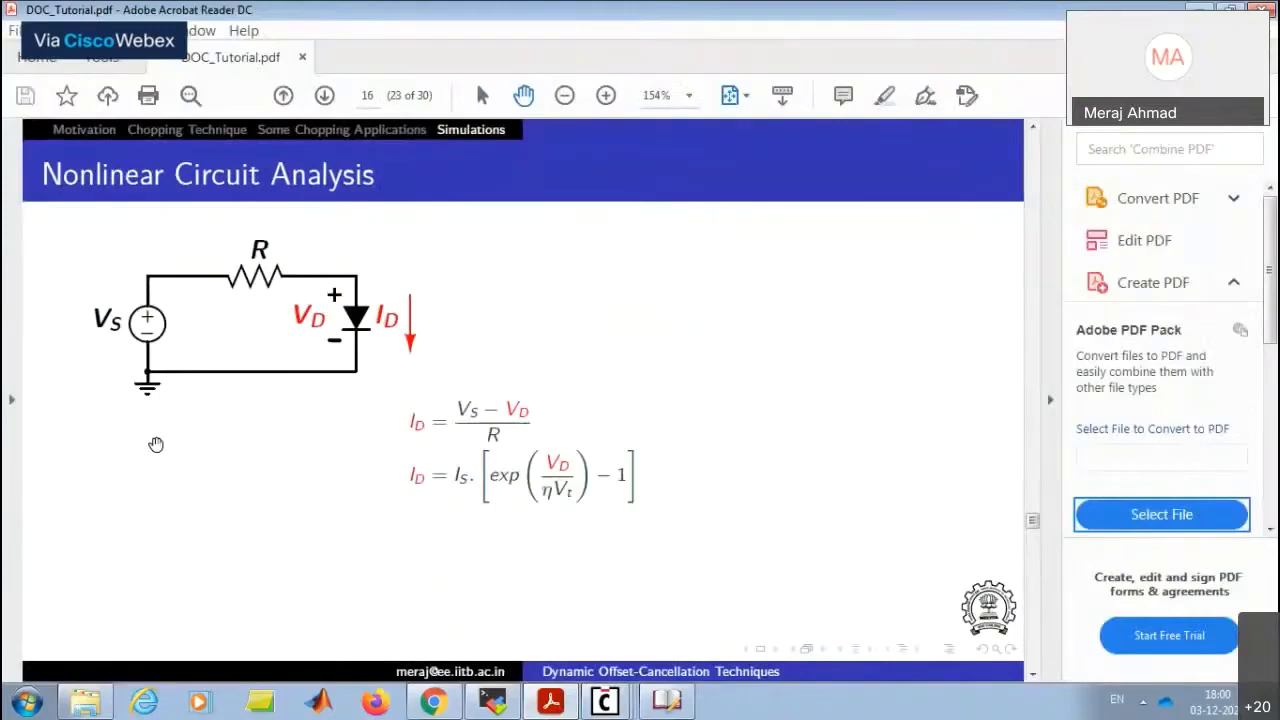
scroll(156, 444, "up", 4)
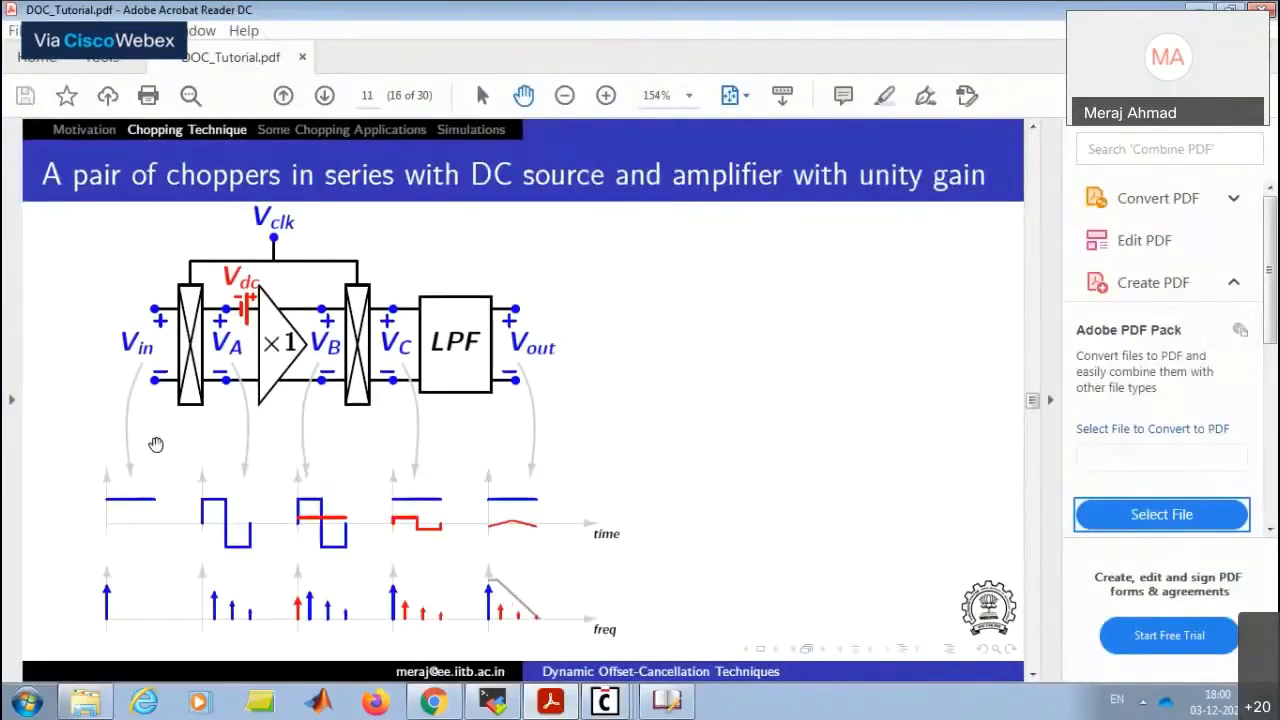
scroll(156, 444, "up", 3)
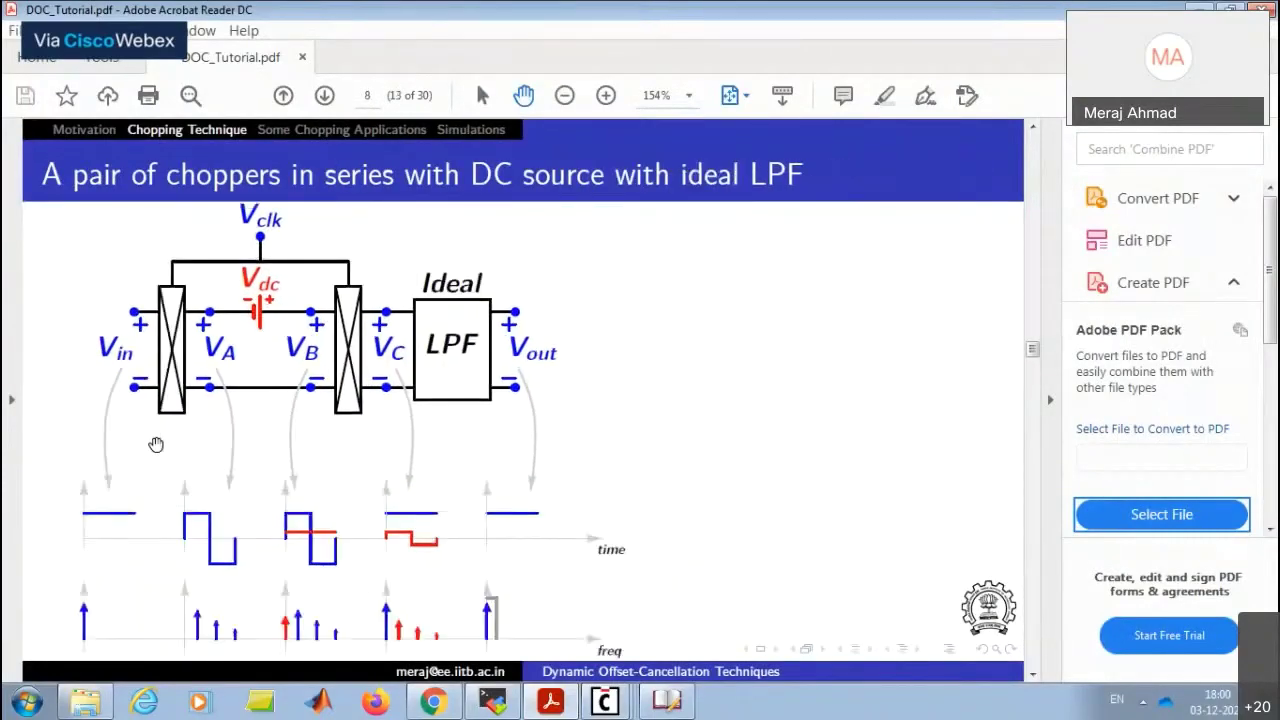
scroll(156, 444, "up", 1)
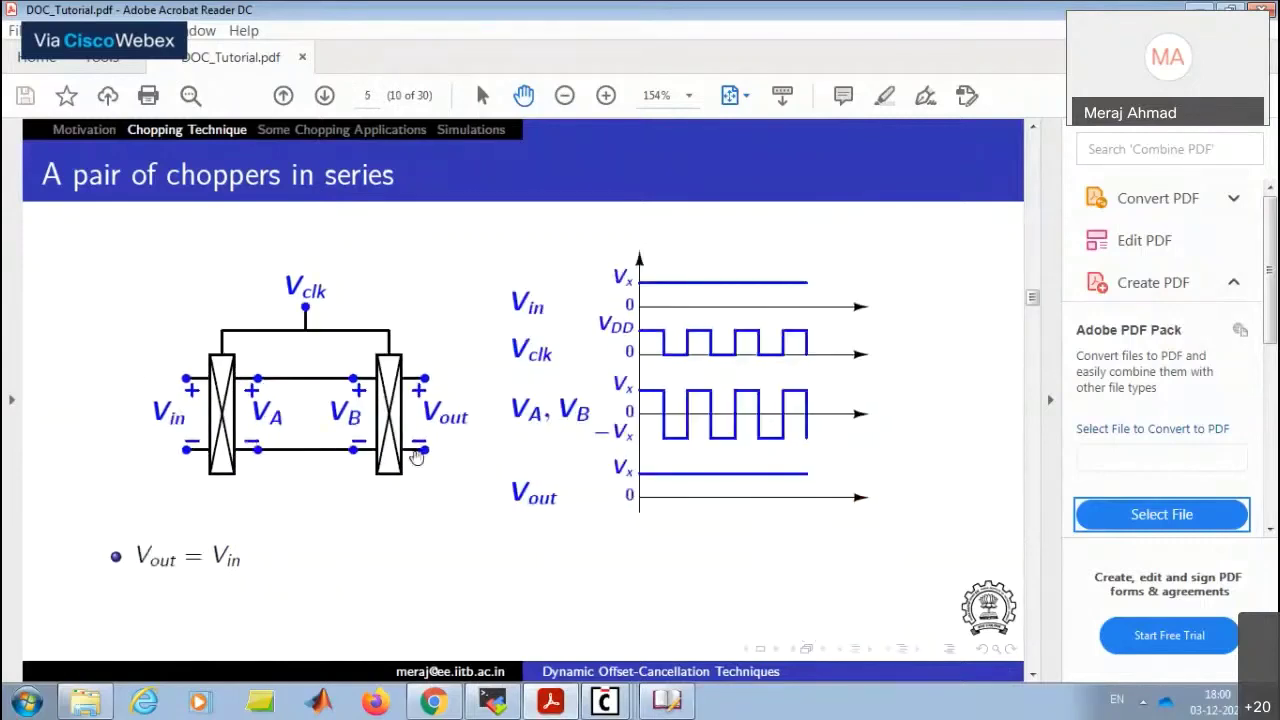
key("alt+Tab")
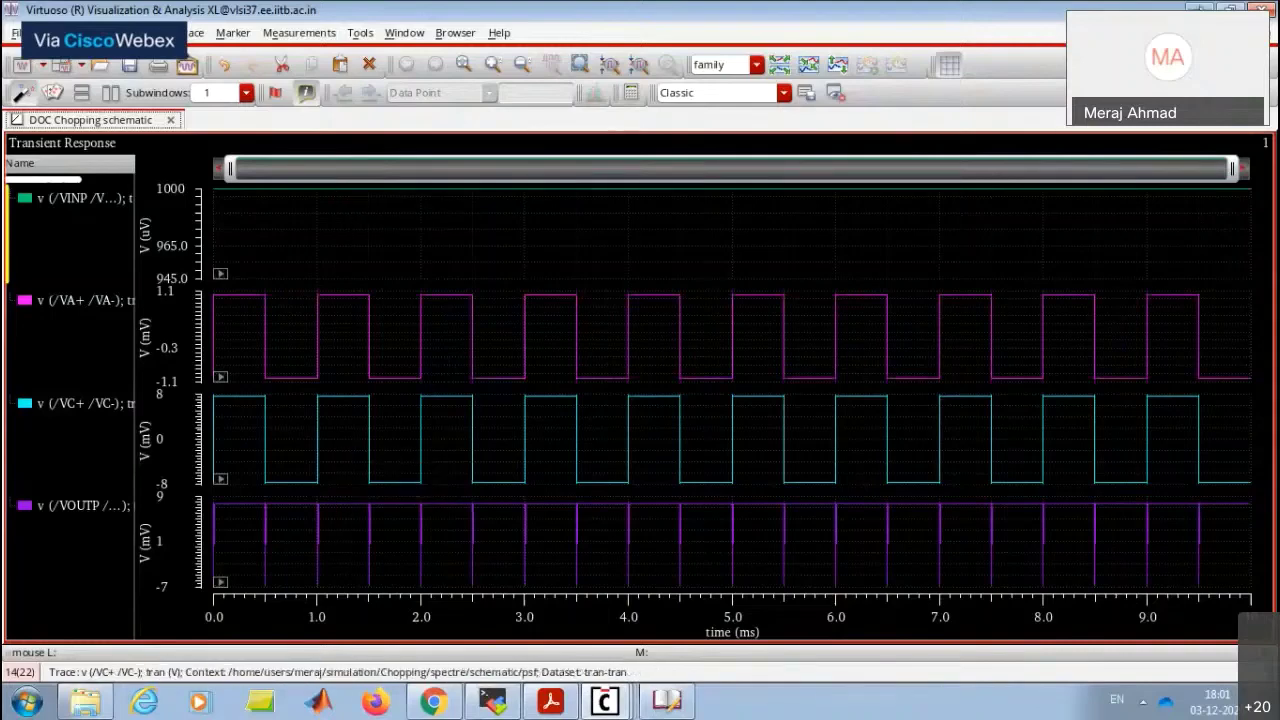
Place an analogLib vdc source with DC voltage 0.1m, rotated horizontally, on the VA+ line before the OTA's INP input.
key("alt+Tab")
scroll(663, 296, "up", 4, "ctrl")
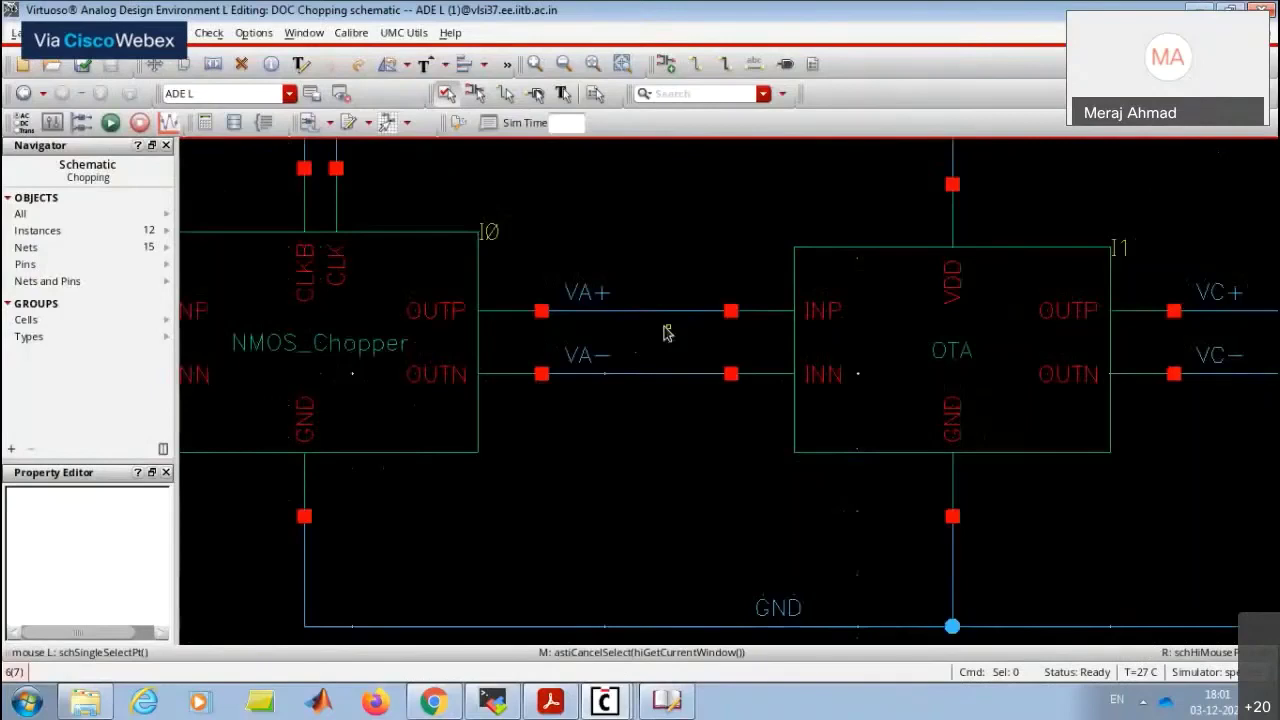
key("i")
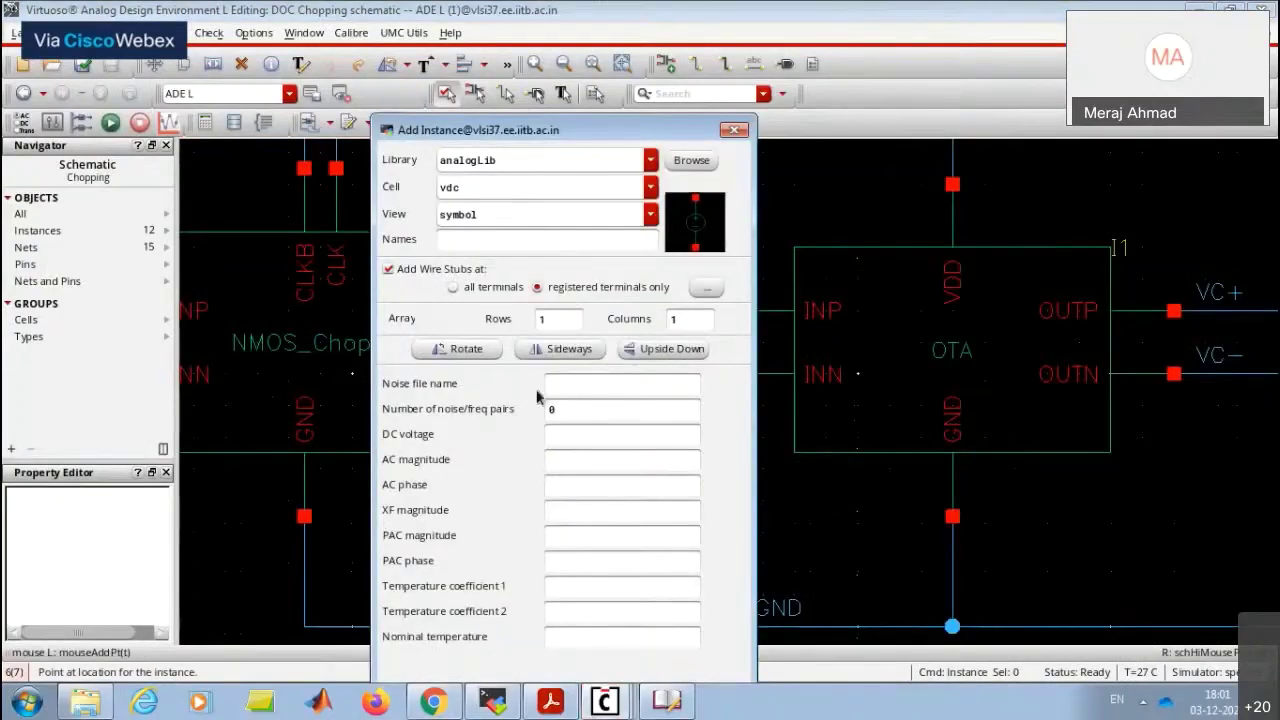
left_click(577, 440)
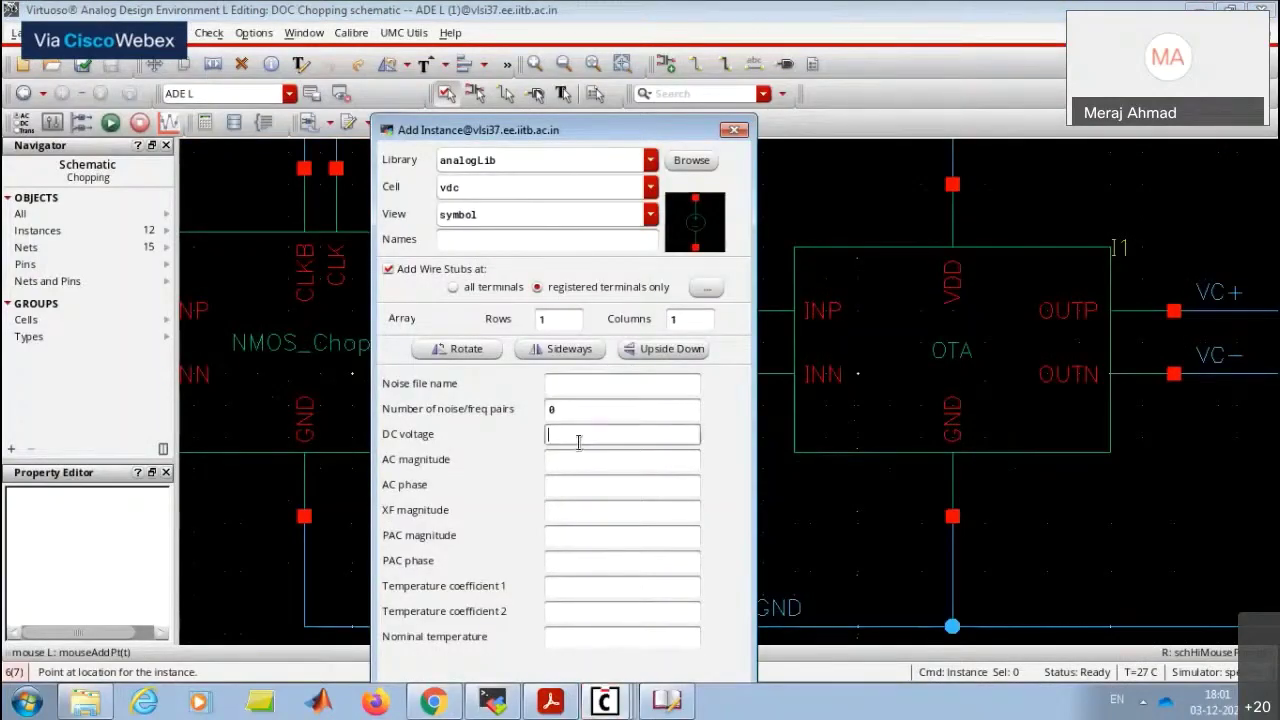
type("0.1m")
middle_click(714, 330)
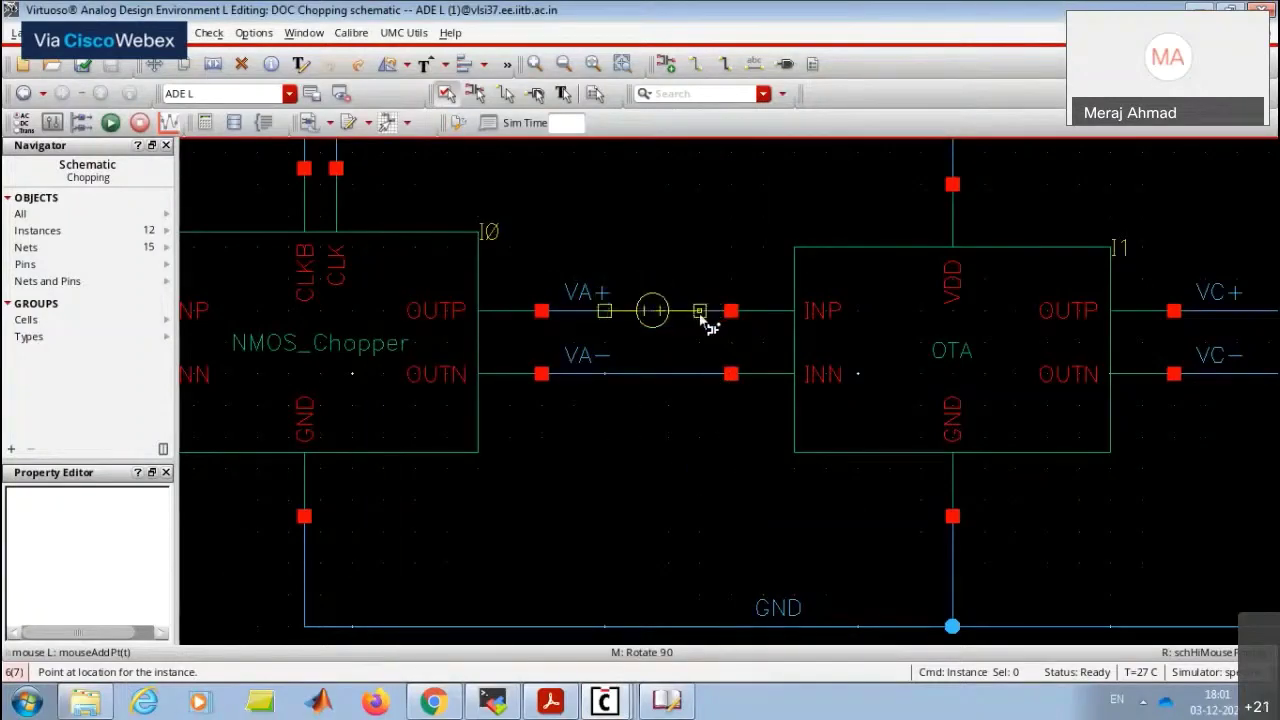
left_click(700, 318)
key("Escape")
Delete the VA+ wire section beside the new source and wire its plus terminal to the OTA's INP pin.
left_click(714, 313)
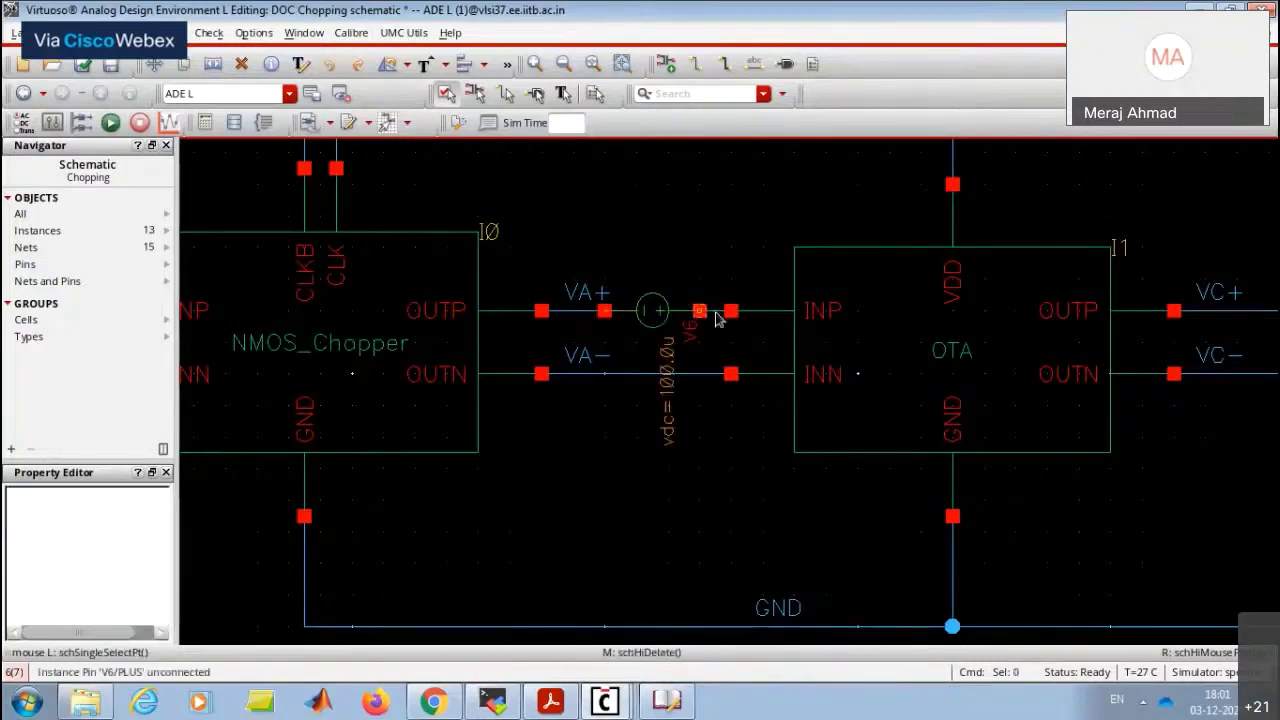
key("Escape")
key("w")
left_click(731, 312)
key("Escape")
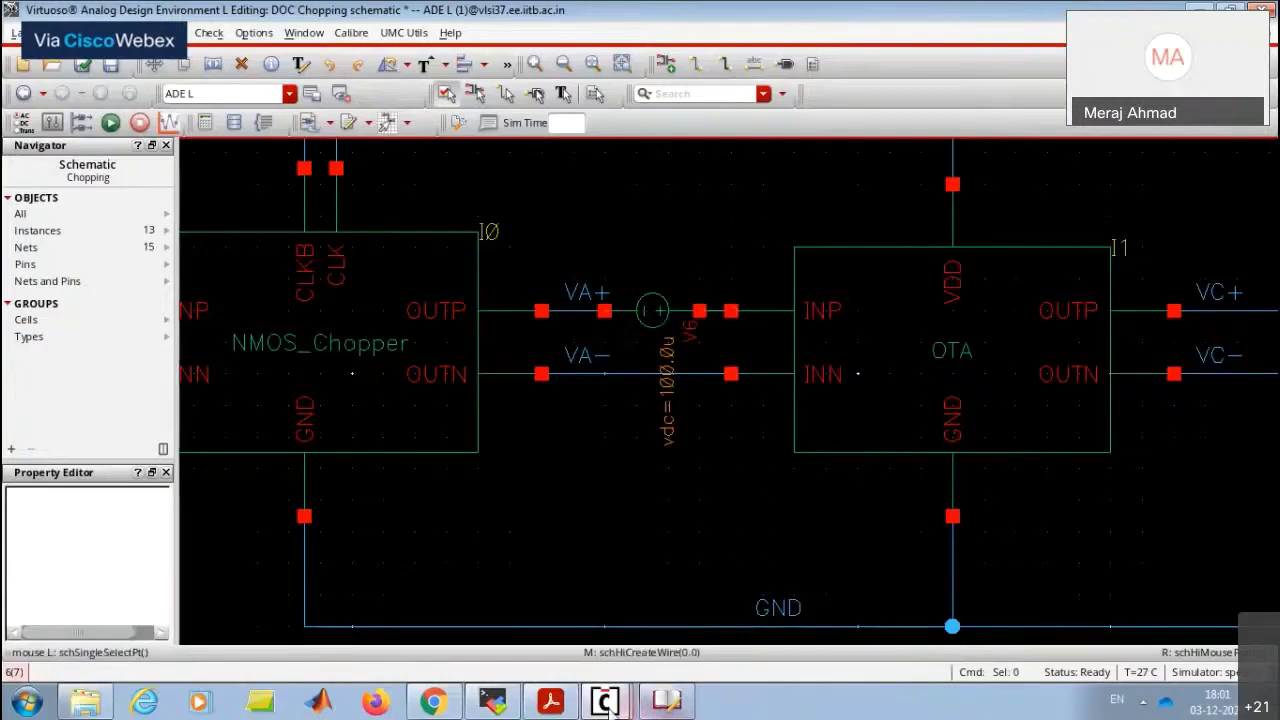
Switch to DOC_Tutorial.pdf in Acrobat Reader and review the slides from choppers with a DC source and LPF to "Chopper amplifier".
left_click(606, 702)
left_click(617, 598)
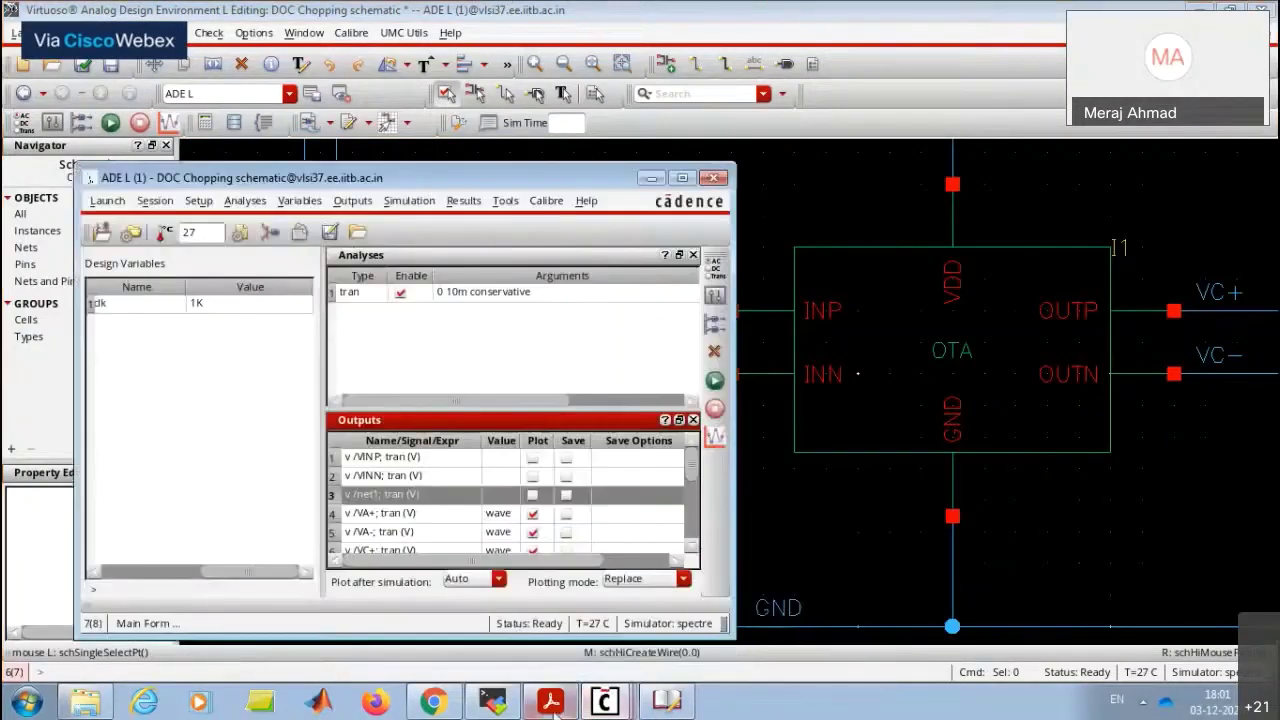
left_click(551, 702)
key("Right")
key("Right")
key("Right")
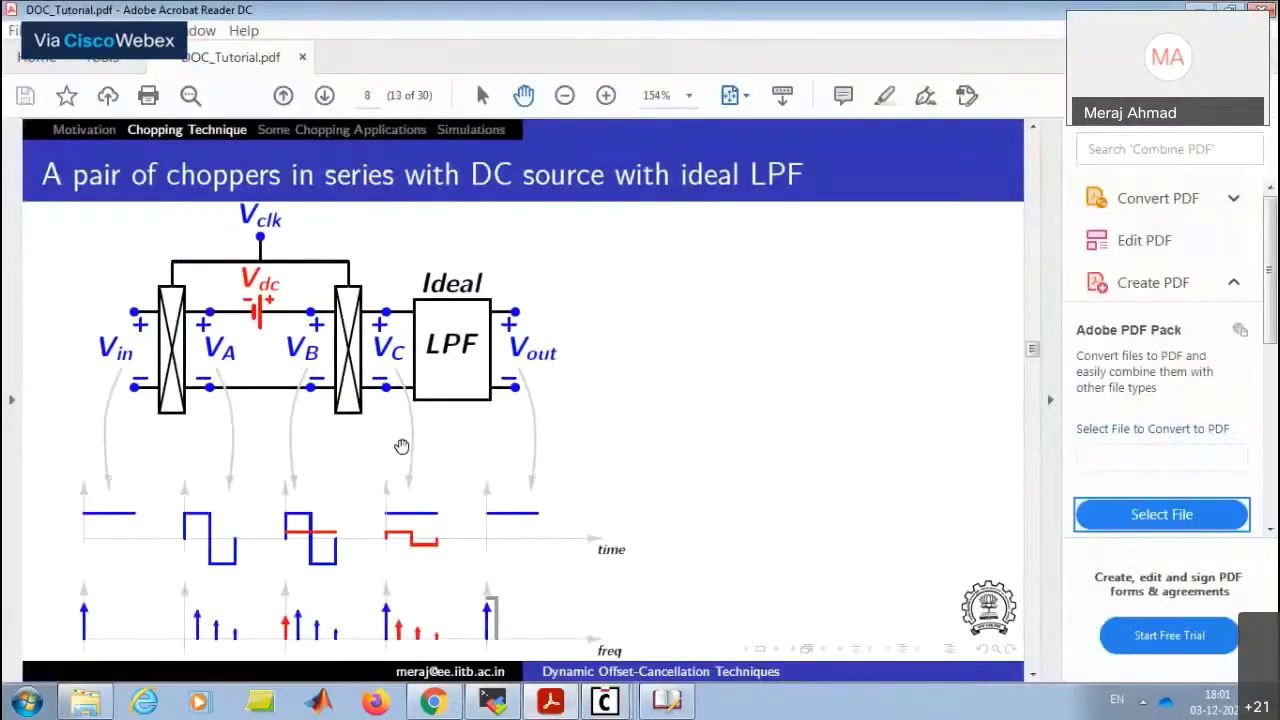
key("Right")
key("Right")
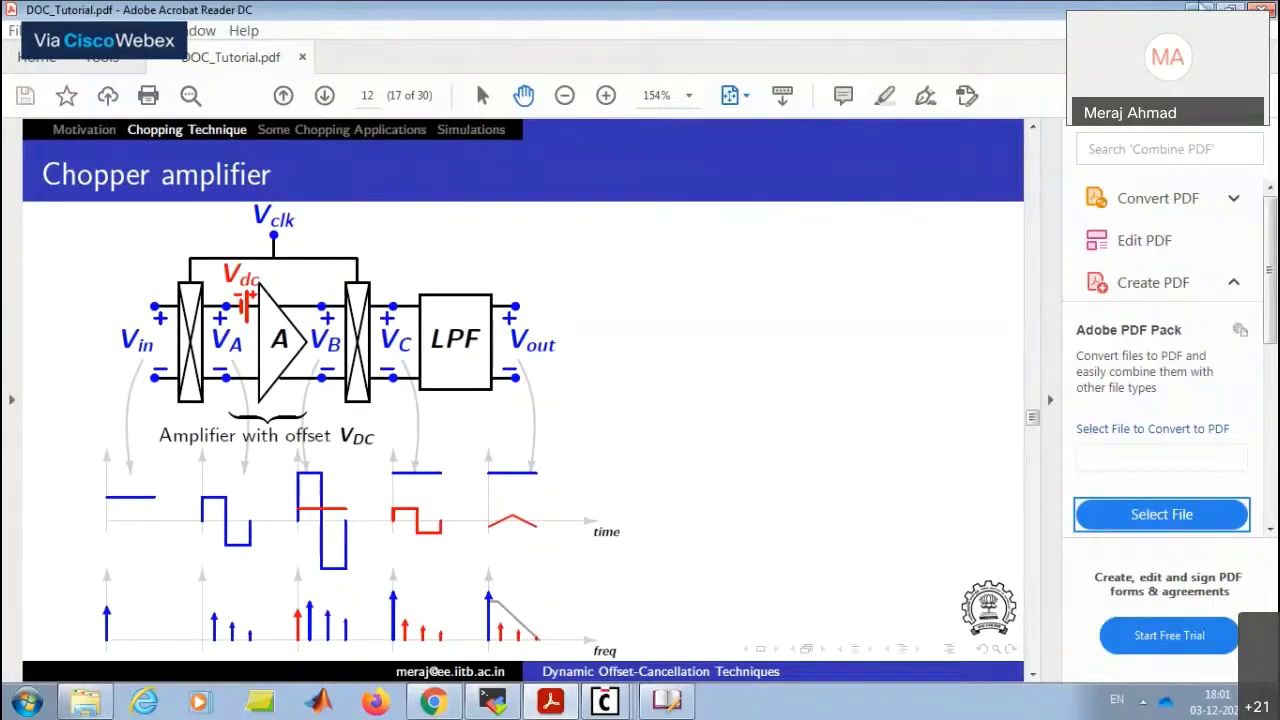
Return to the Chopping schematic, check and save it, dismiss the check warnings, and run the transient simulation.
key("alt+Tab")
left_click(714, 380)
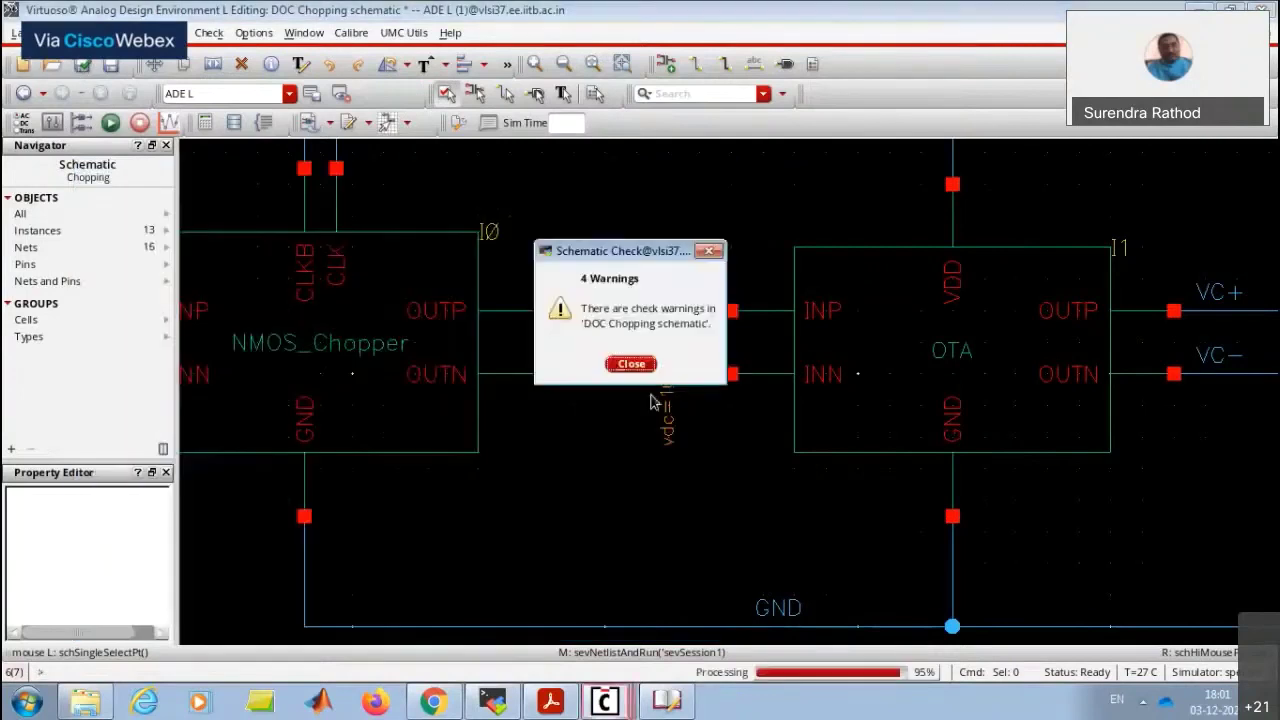
left_click(632, 363)
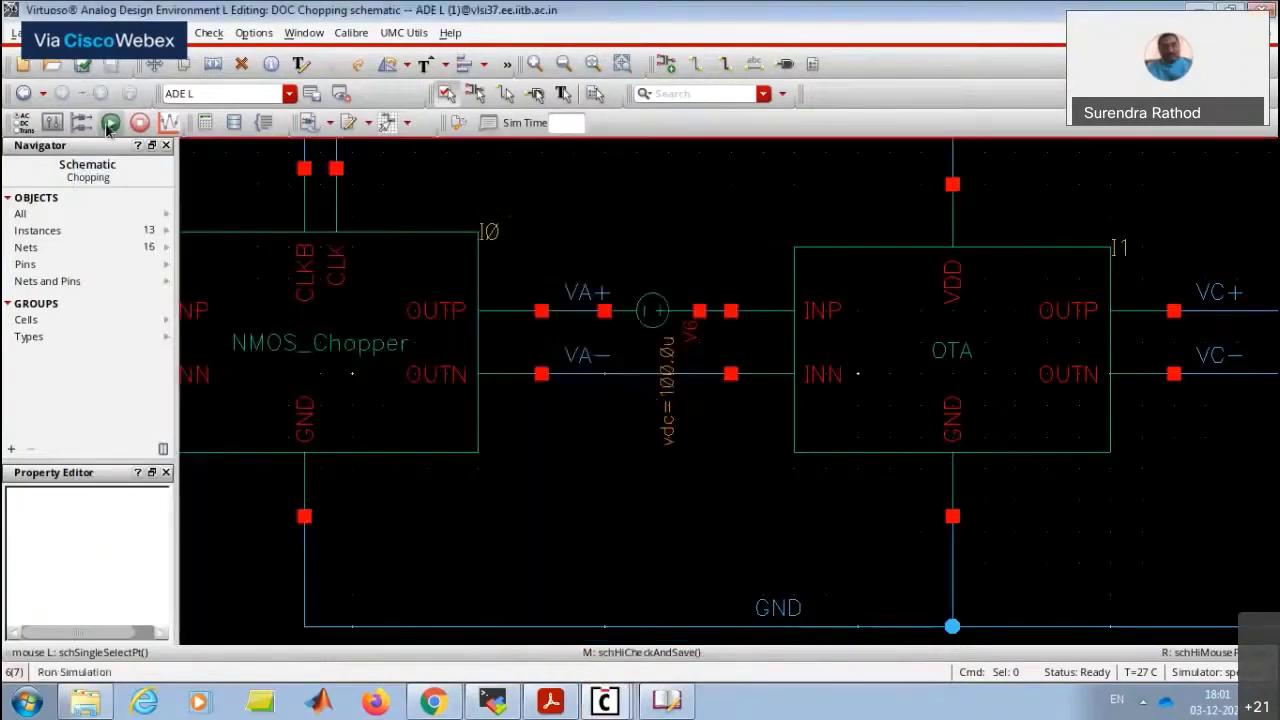
left_click(109, 124)
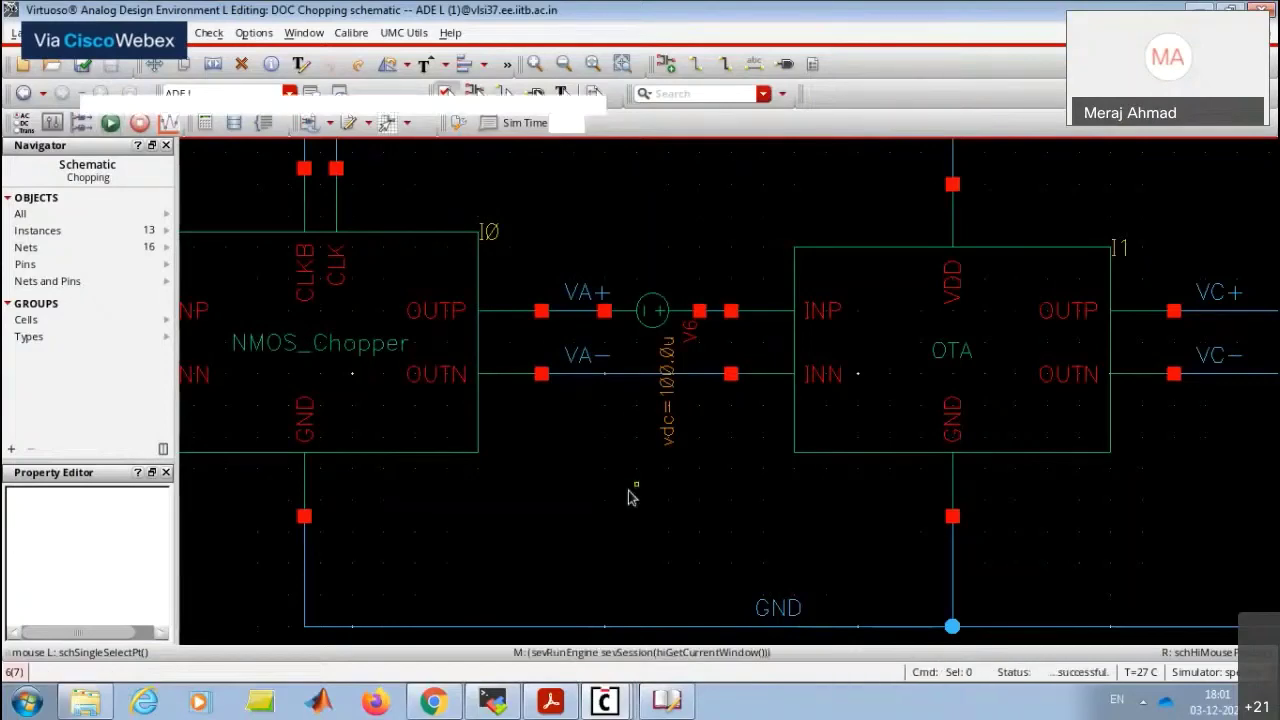
Bring up the waveform window with the new results and split all traces into separate strips.
mouse_move(624, 706)
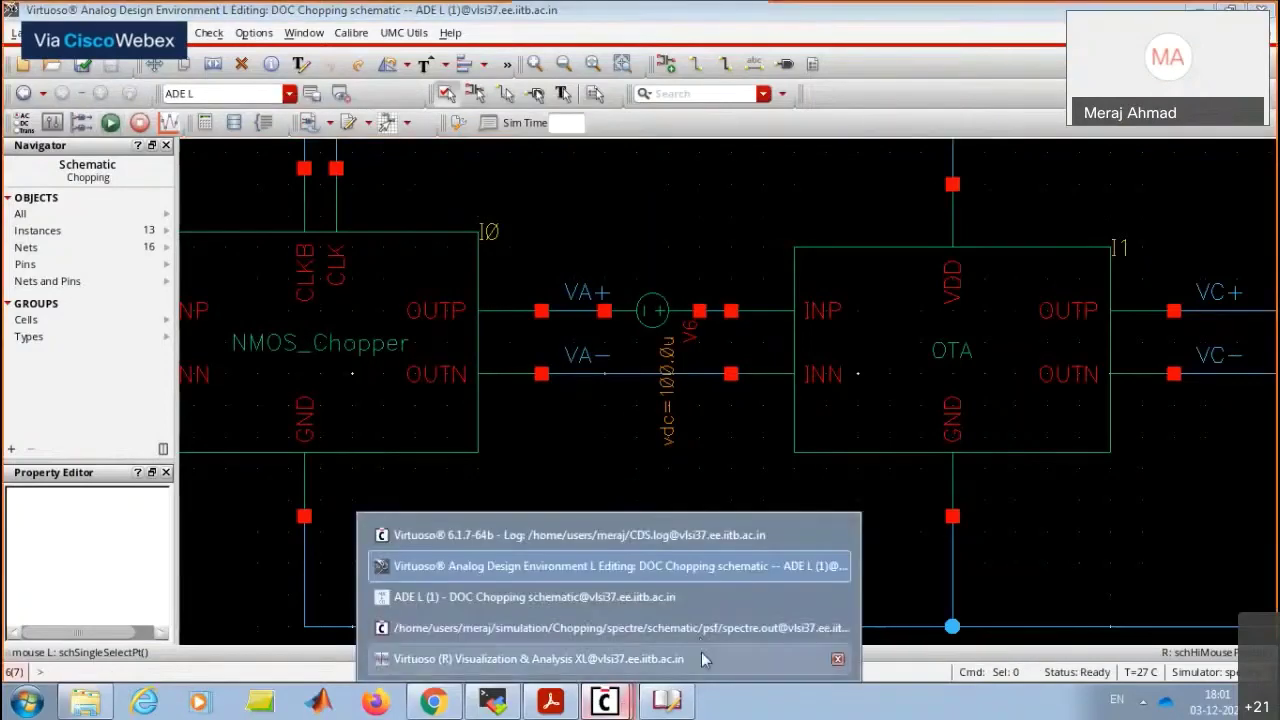
left_click(701, 652)
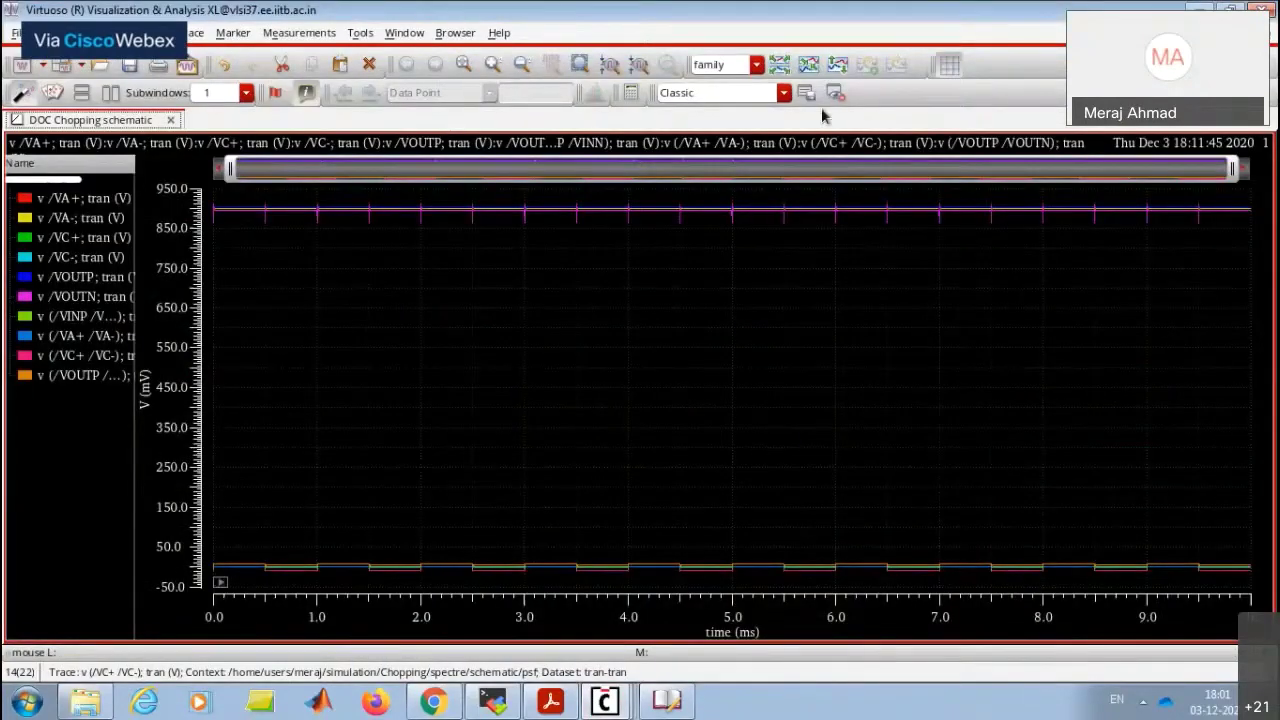
left_click(838, 64)
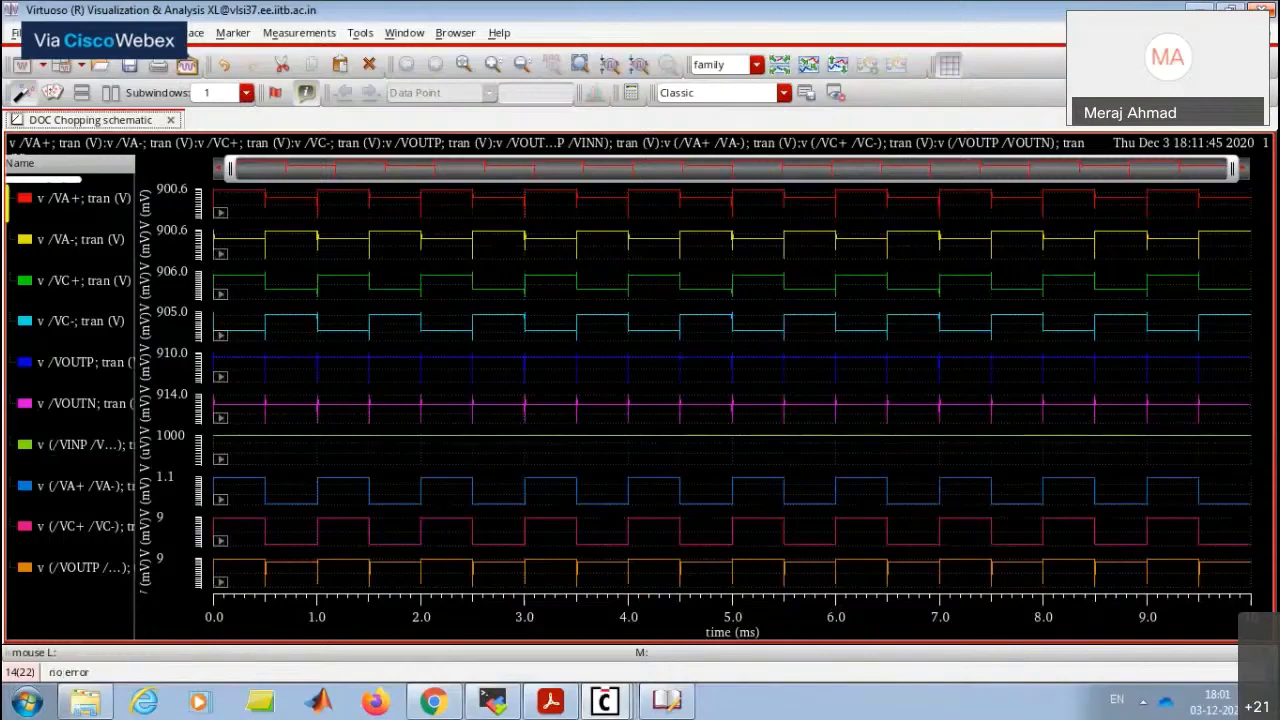
In the ADE L outputs, disable plotting of VC+/VC-, VINP/VINN, VOUTN and VOUTP.
key("alt+Tab")
left_click(605, 702)
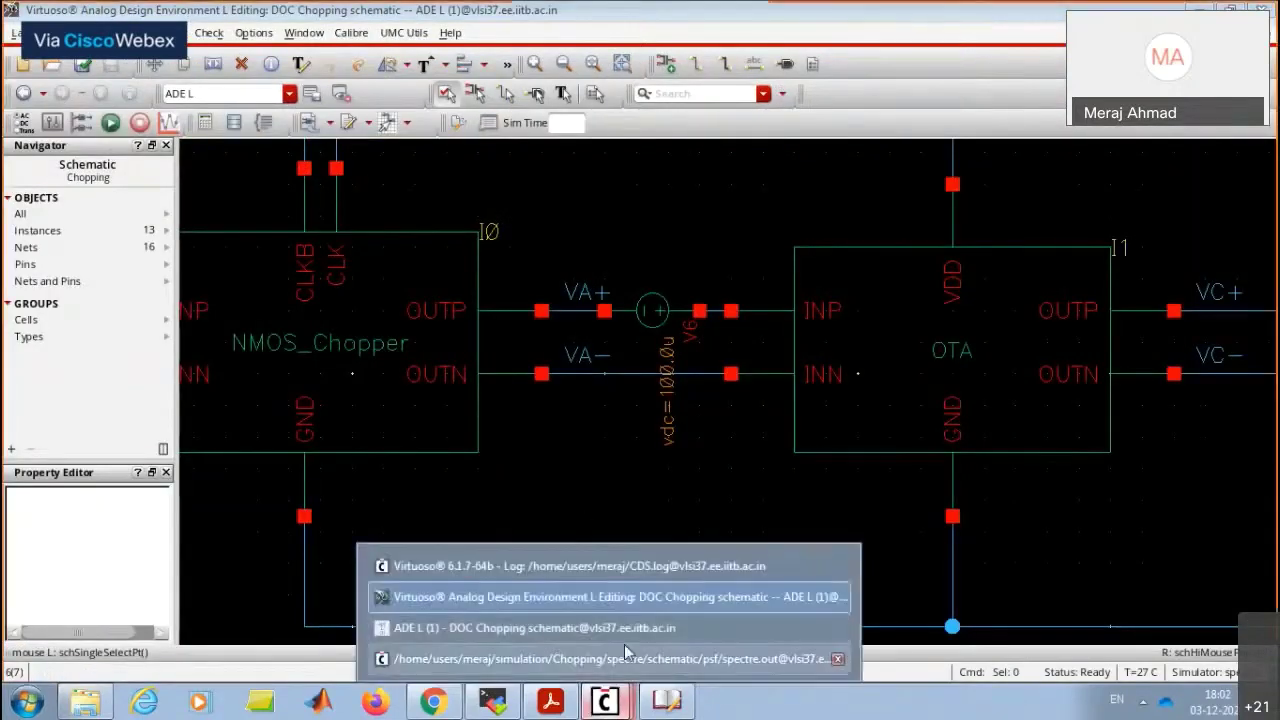
left_click(624, 640)
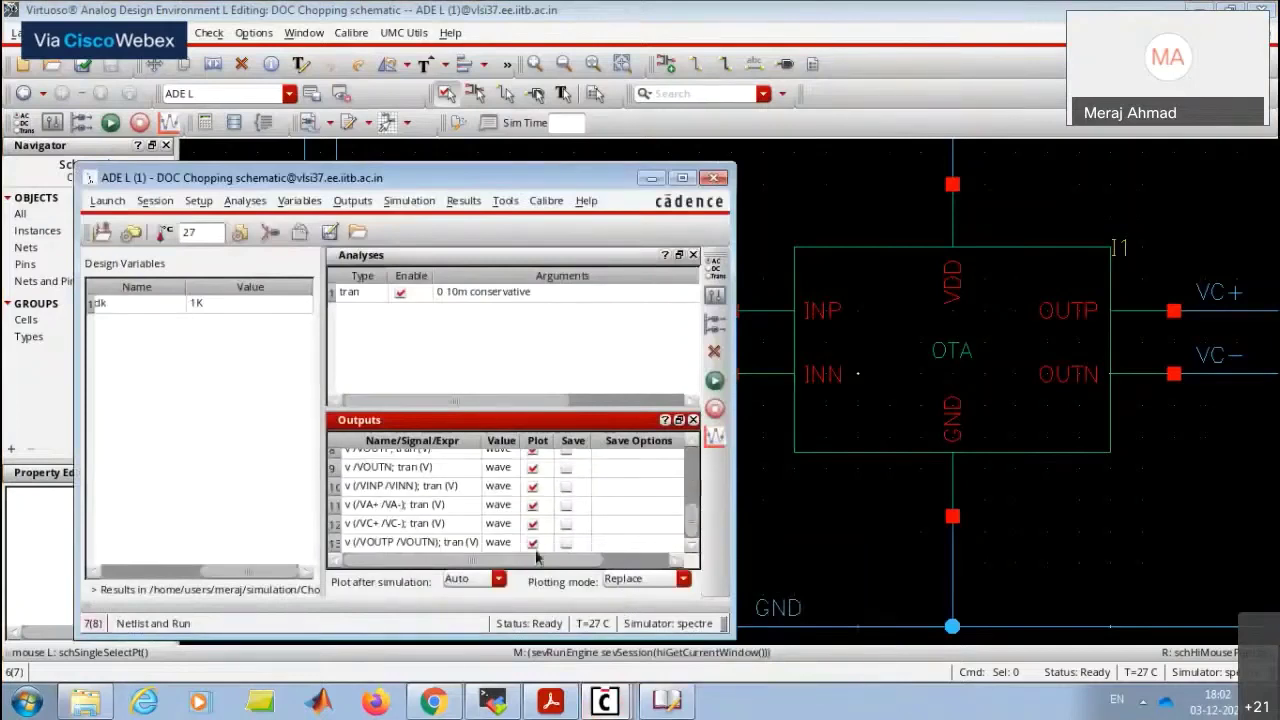
left_click(533, 523)
left_click(533, 486)
left_click(533, 467)
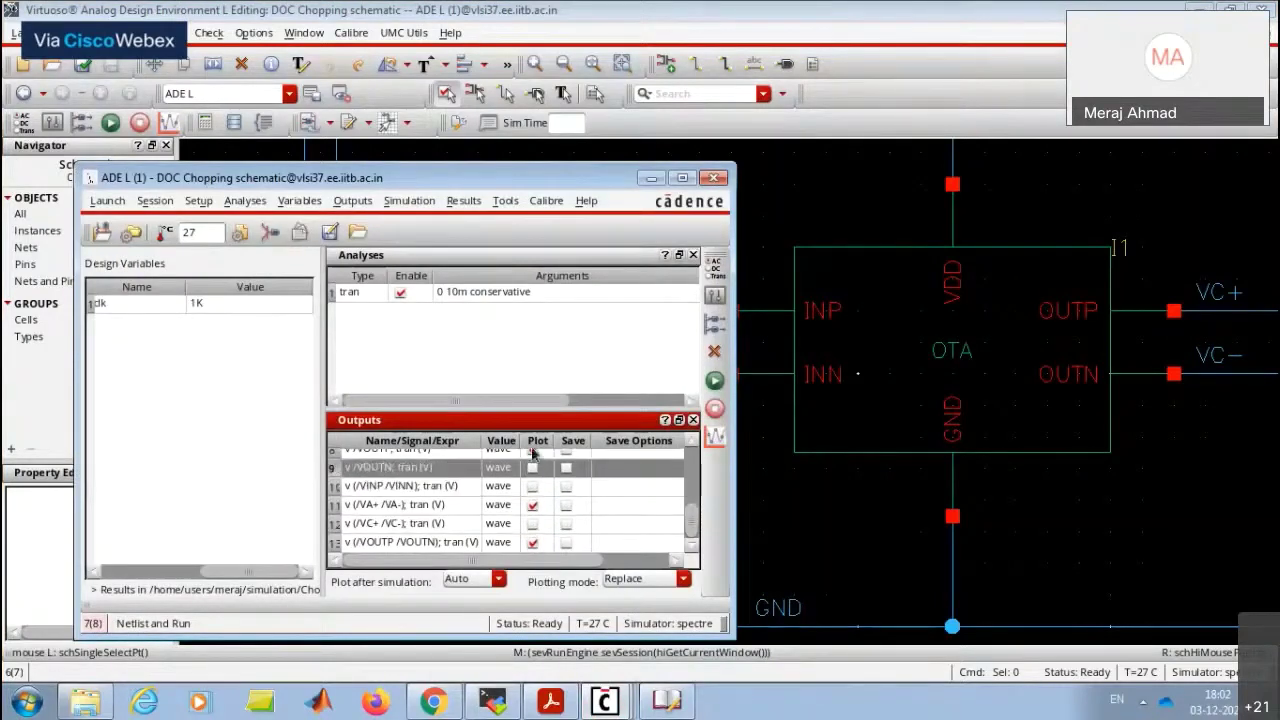
left_click(533, 452)
scroll(540, 470, "down", 1)
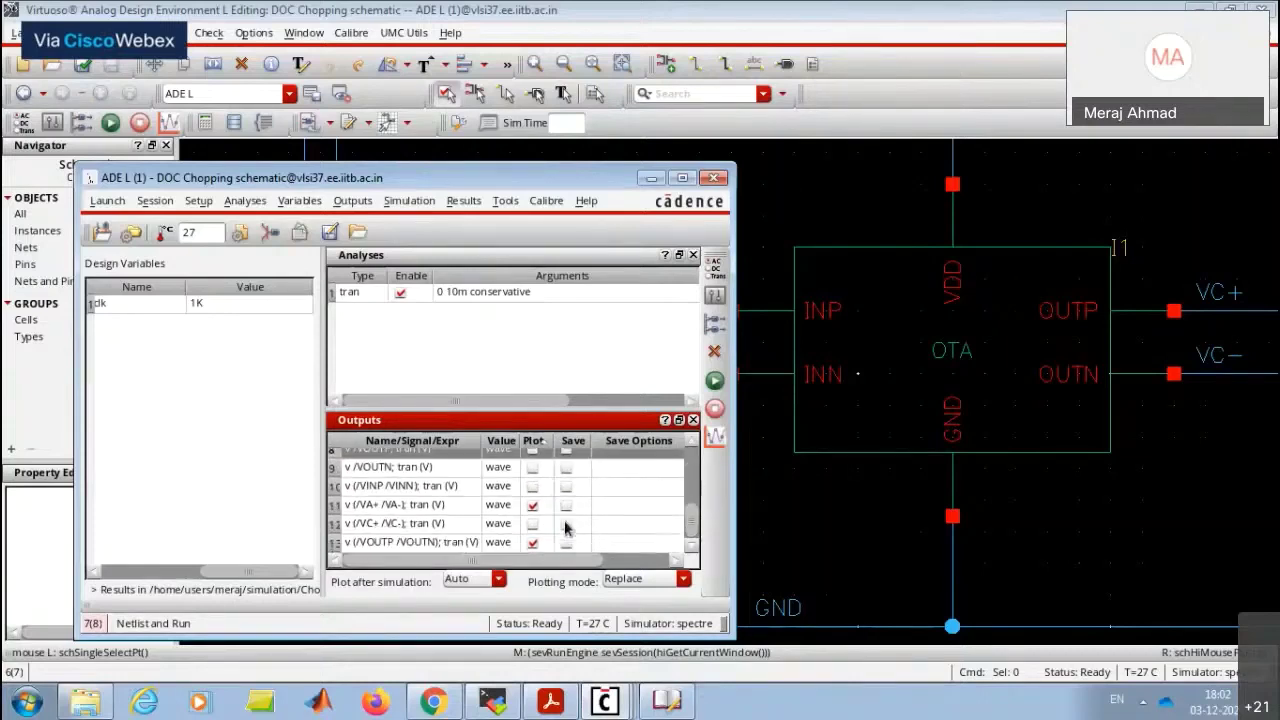
Disable plotting of the single-ended outputs VC-, VC+, VA- and VA+ in the ADE L outputs.
scroll(565, 530, "up", 2)
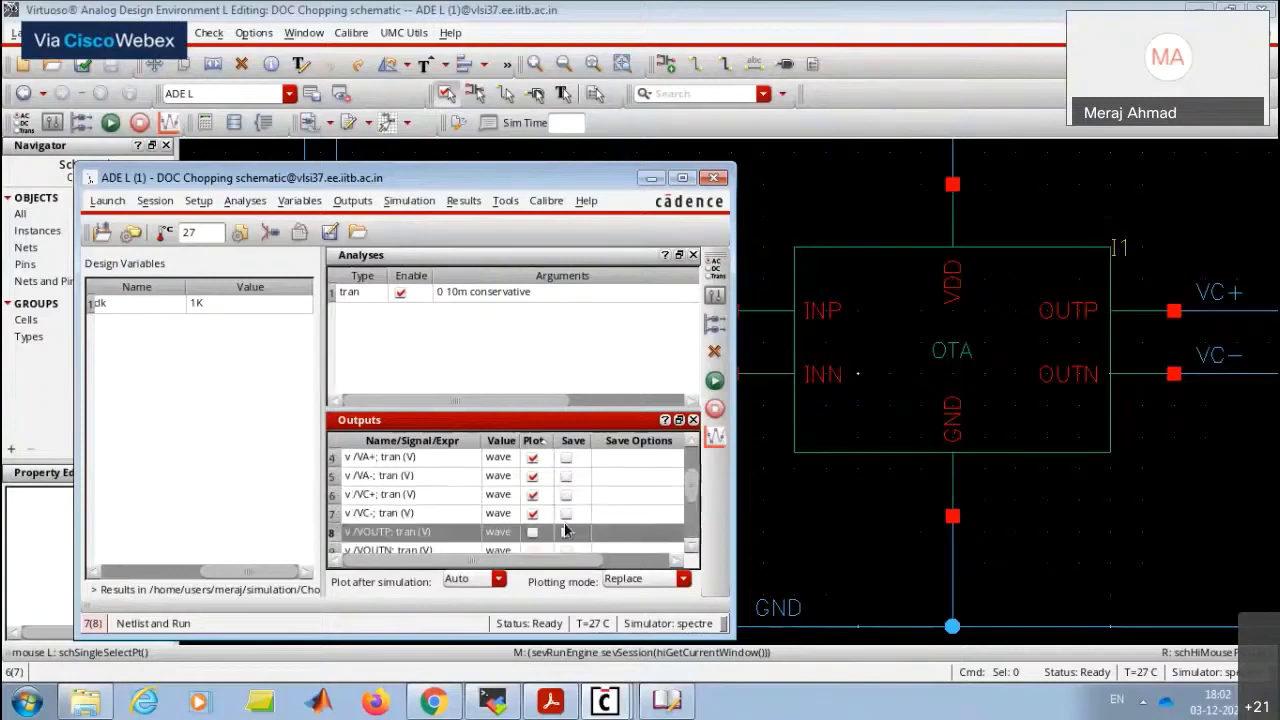
left_click(534, 510)
left_click(532, 494)
left_click(532, 476)
left_click(532, 457)
scroll(560, 500, "down", 3)
scroll(560, 500, "up", 3)
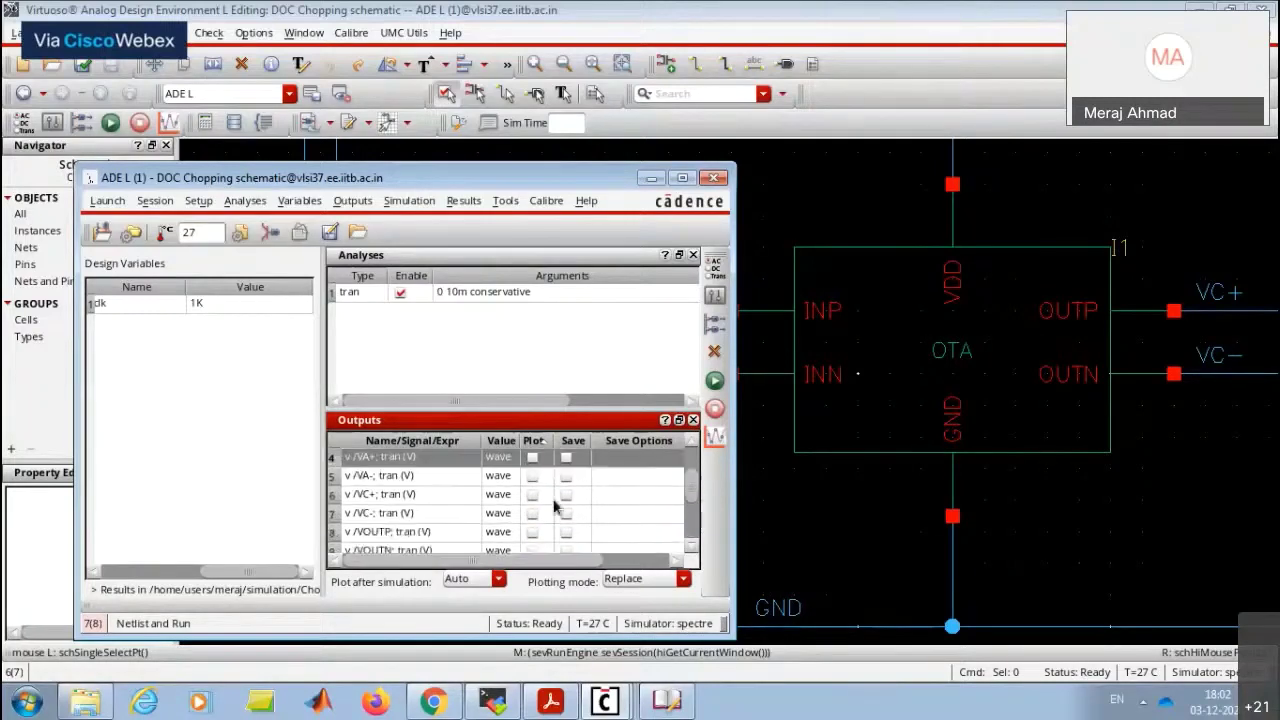
Rerun the simulation and split the VA+/VA- and VOUTP/VOUTN differential traces into separate strips.
scroll(560, 500, "down", 3)
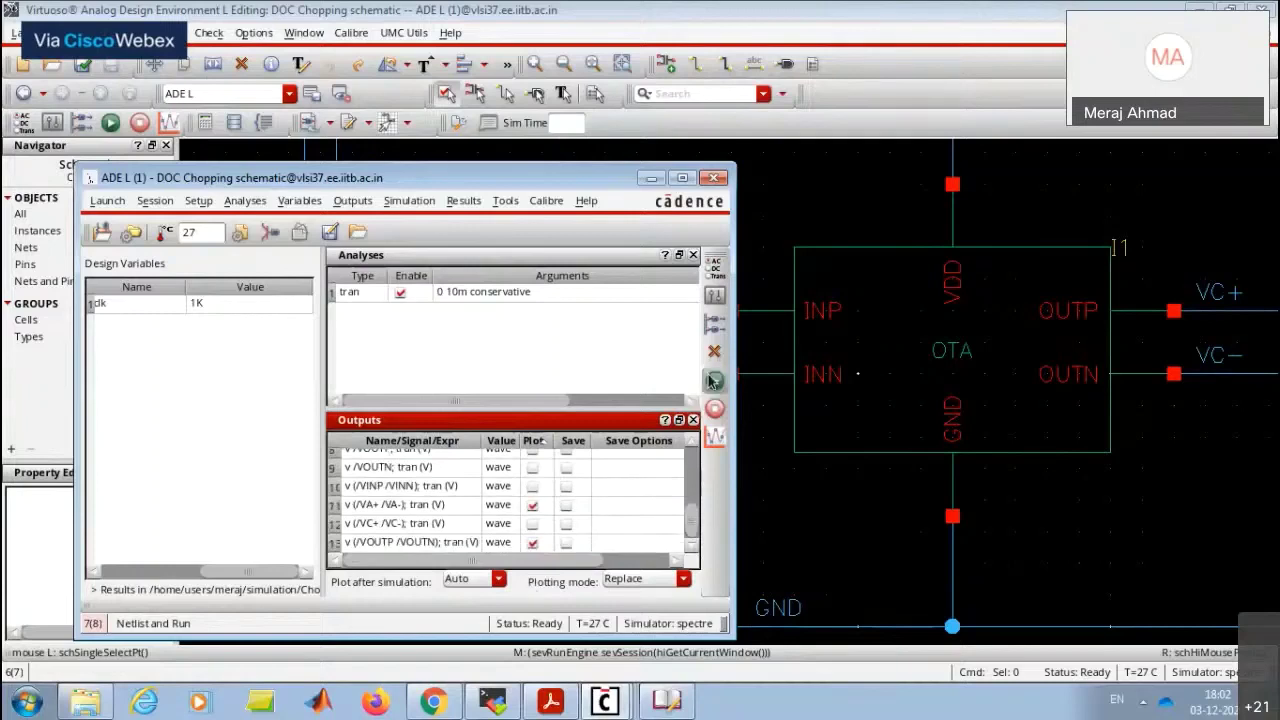
left_click(713, 380)
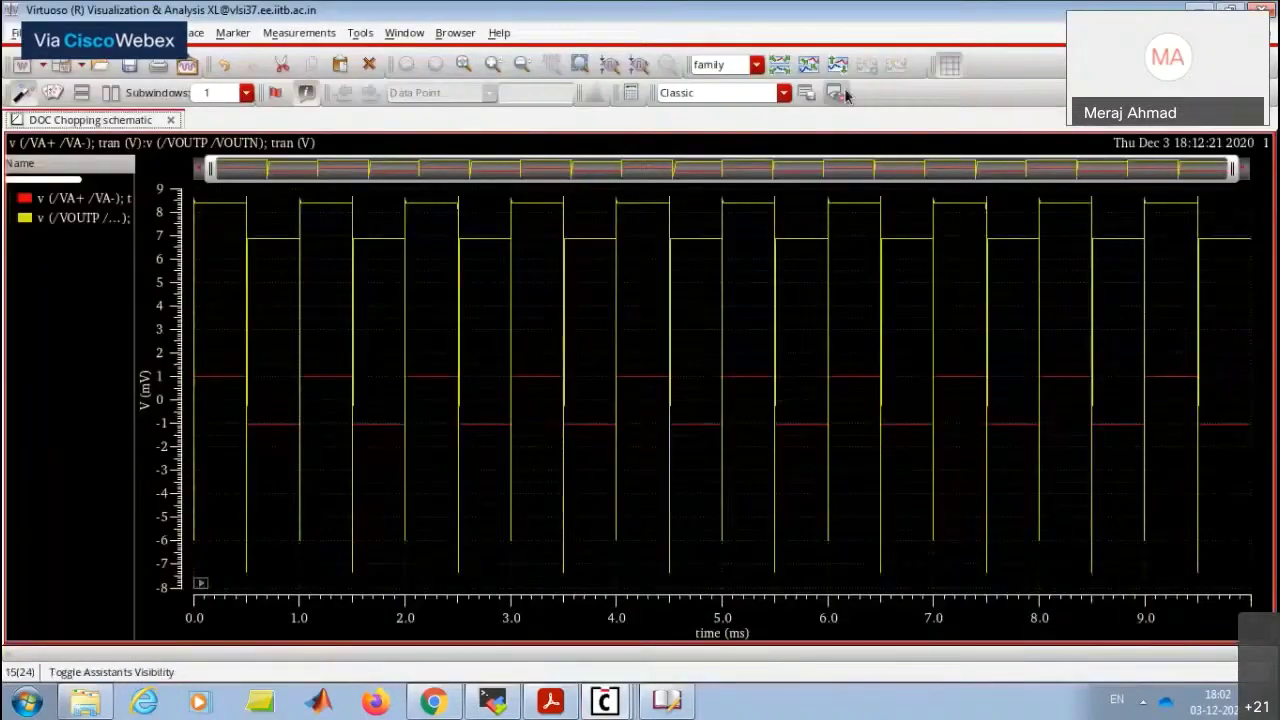
left_click(840, 65)
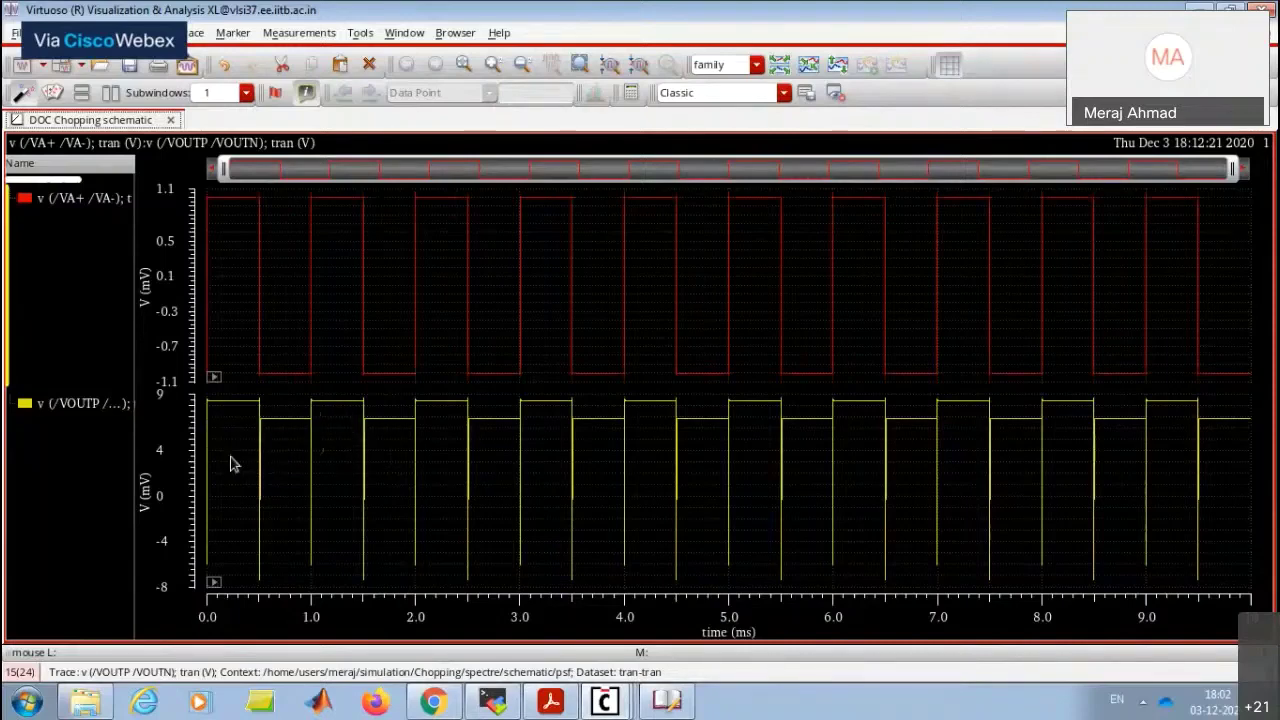
Switch to DOC_Tutorial.pdf, review the slide "A pair of choppers in series with DC source", and return to the waveform window.
left_click(550, 700)
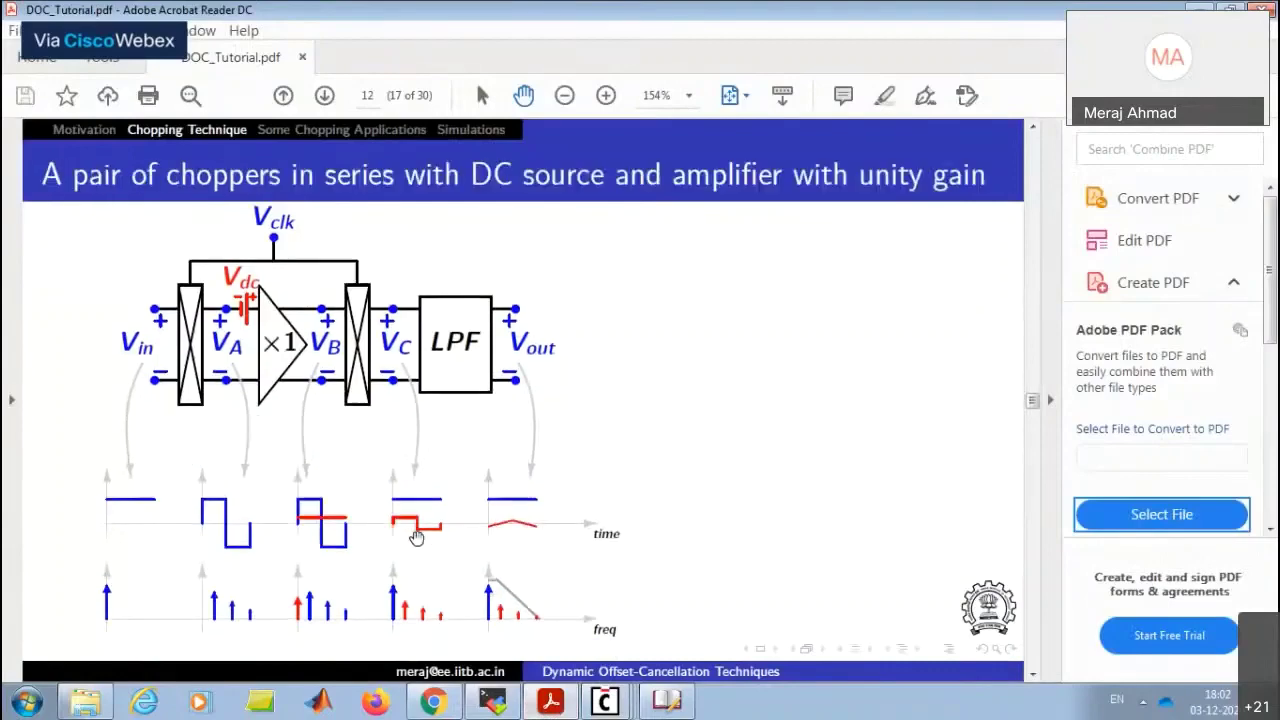
scroll(416, 538, "up", 6)
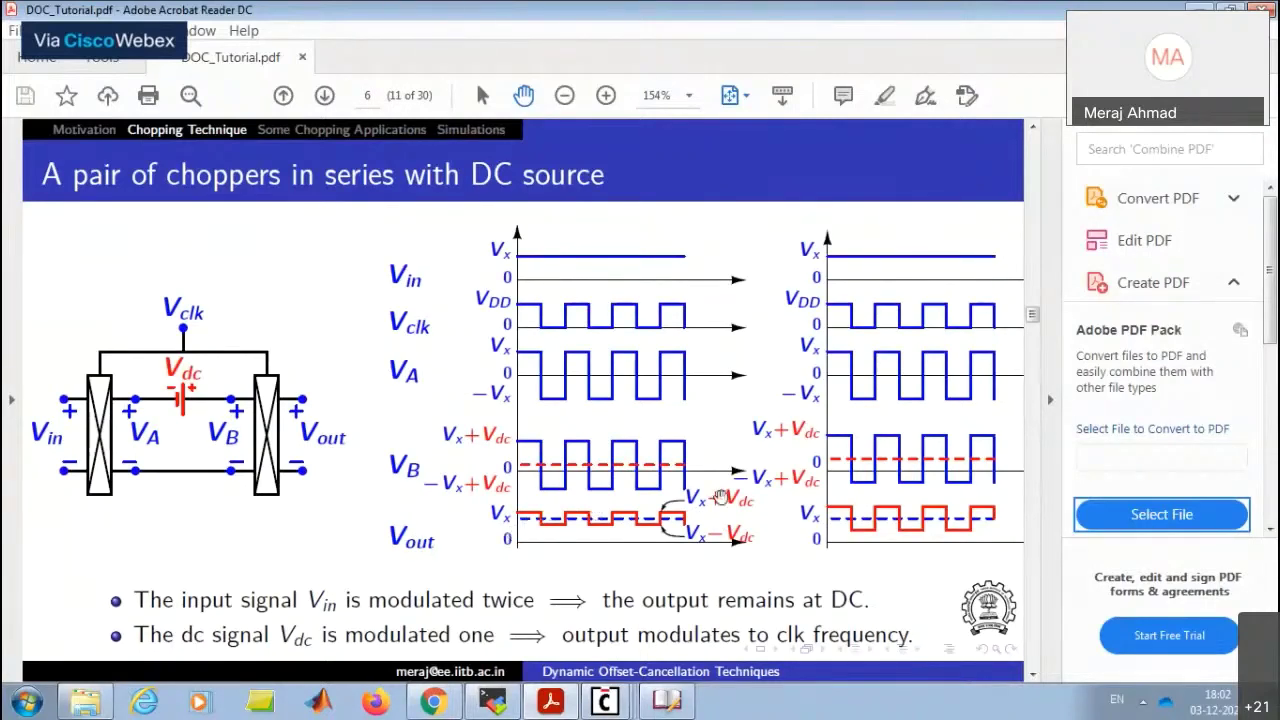
key("alt+Tab")
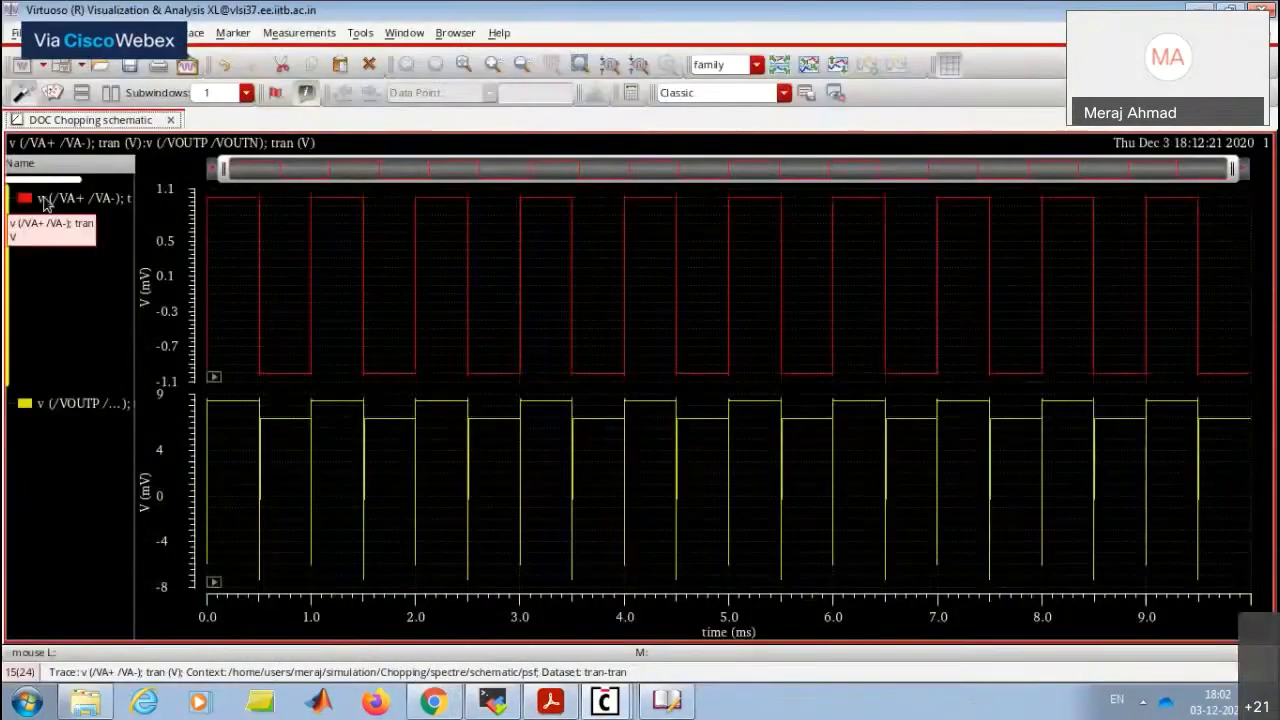
Overlay the VA+/VA- trace on the VOUTP/VOUTN strip and compare the two waveforms' levels.
left_click_drag(85, 203, 62, 465)
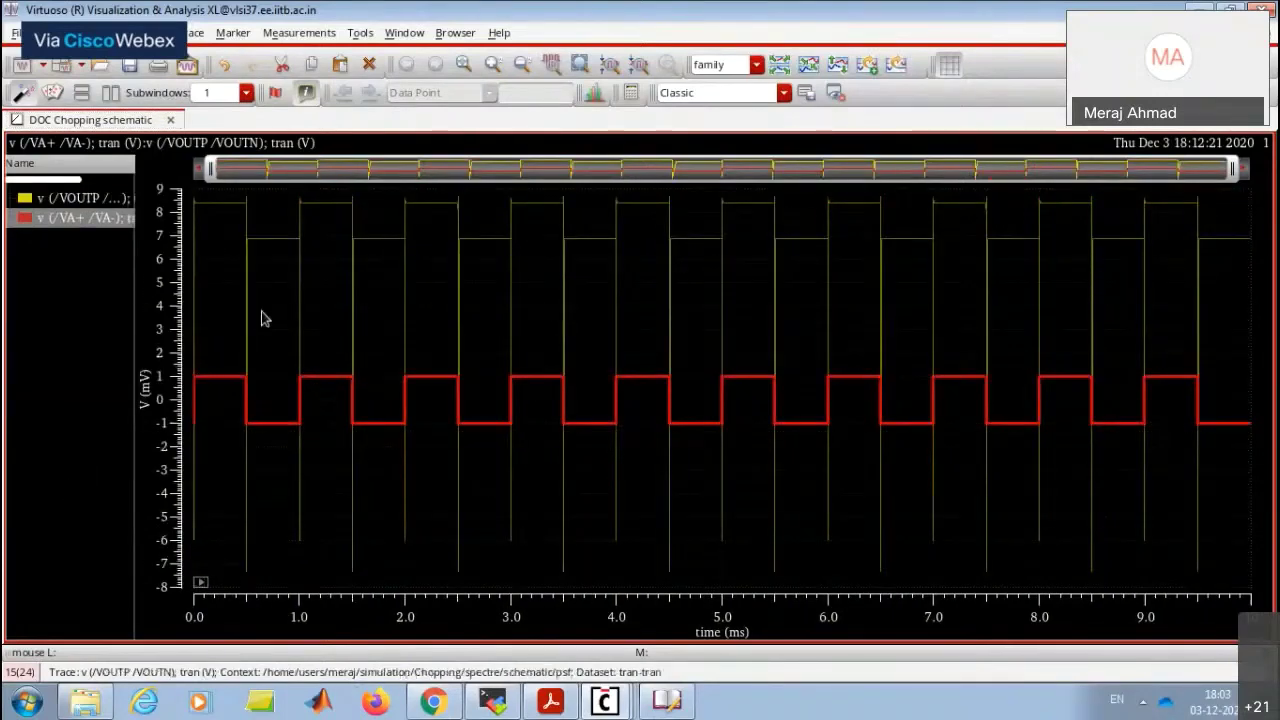
mouse_move(258, 240)
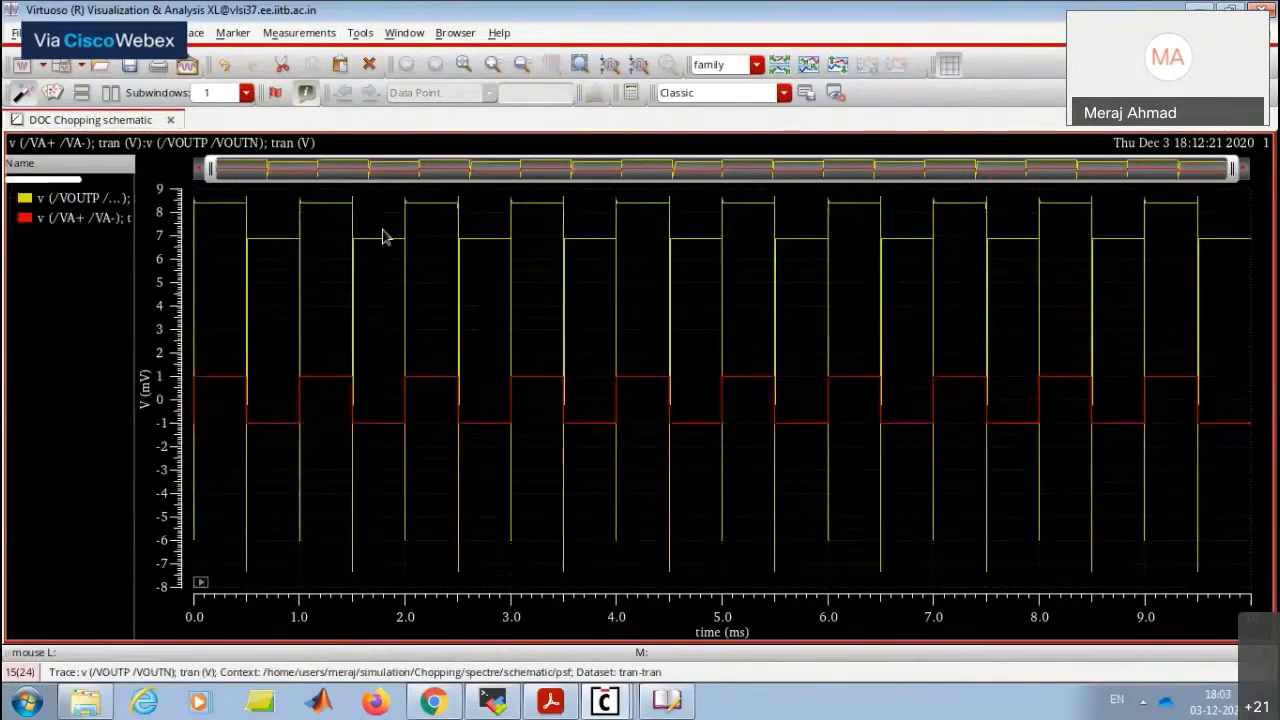
mouse_move(244, 285)
mouse_move(510, 288)
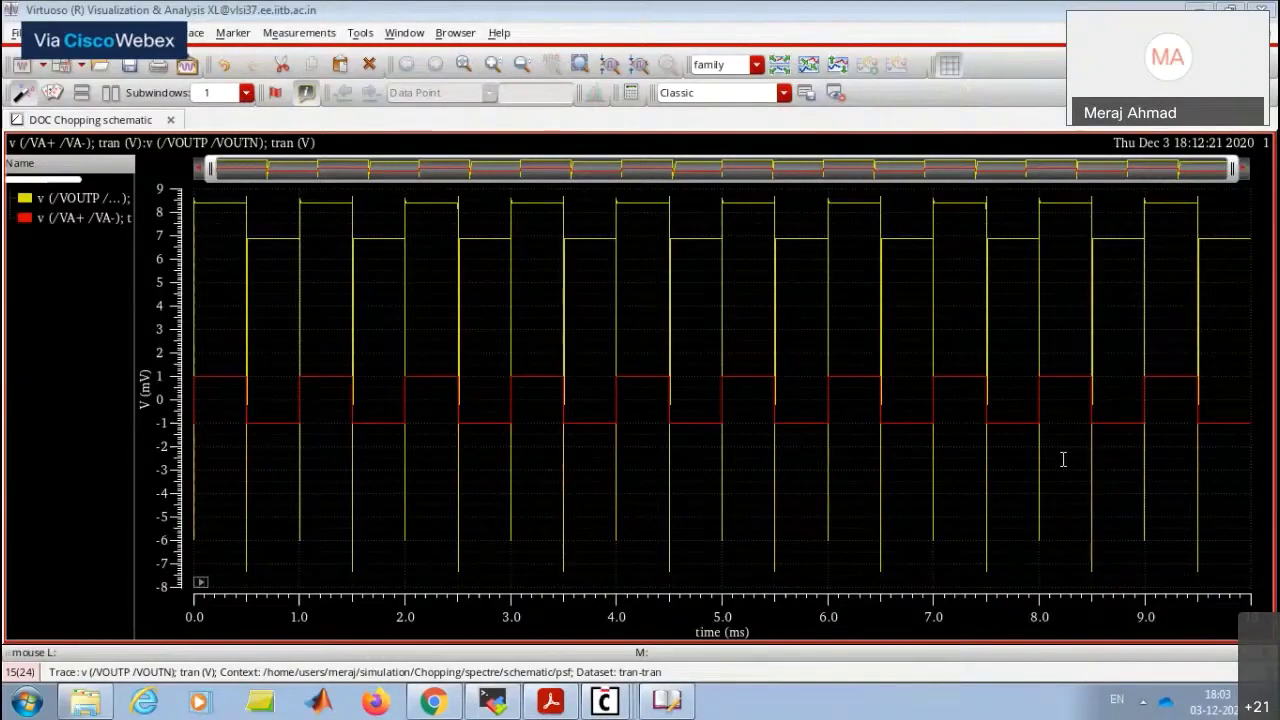
Review the DOC_Tutorial.pdf slides on the practical LPF and the unity-gain amplifier, and switch back to the ADE L window.
left_click(604, 700)
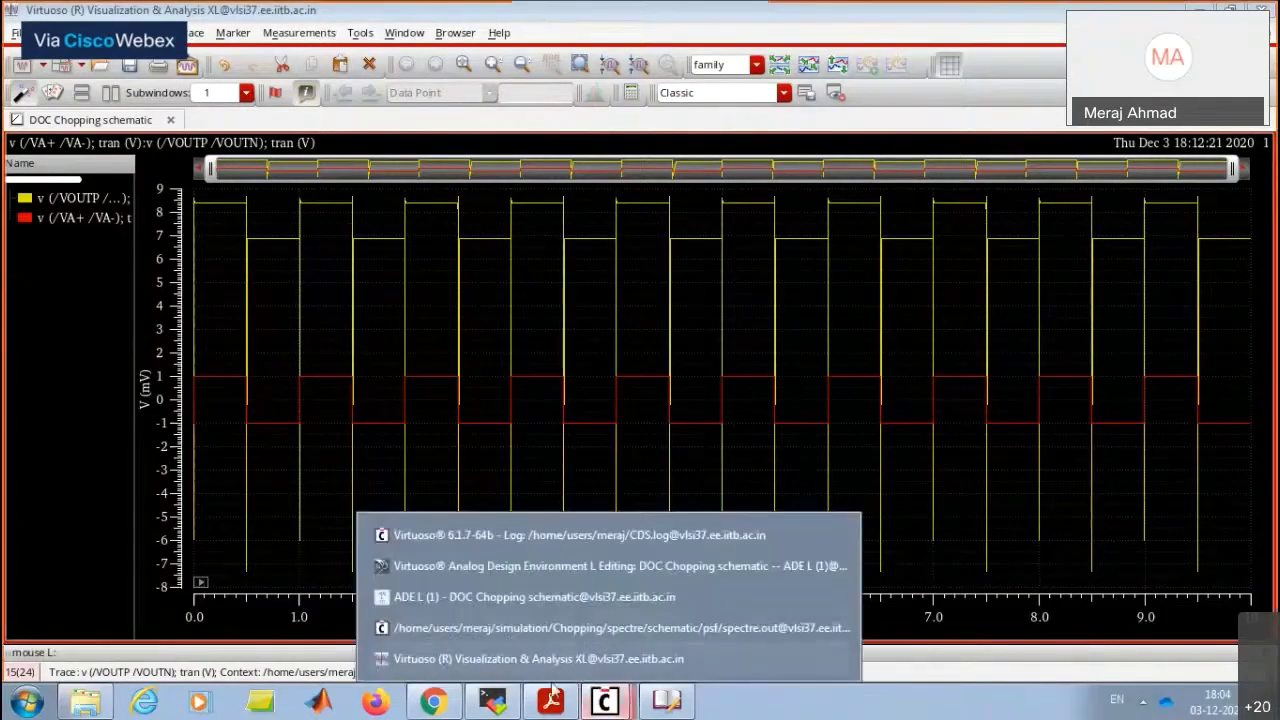
left_click(551, 700)
scroll(504, 463, "down", 2)
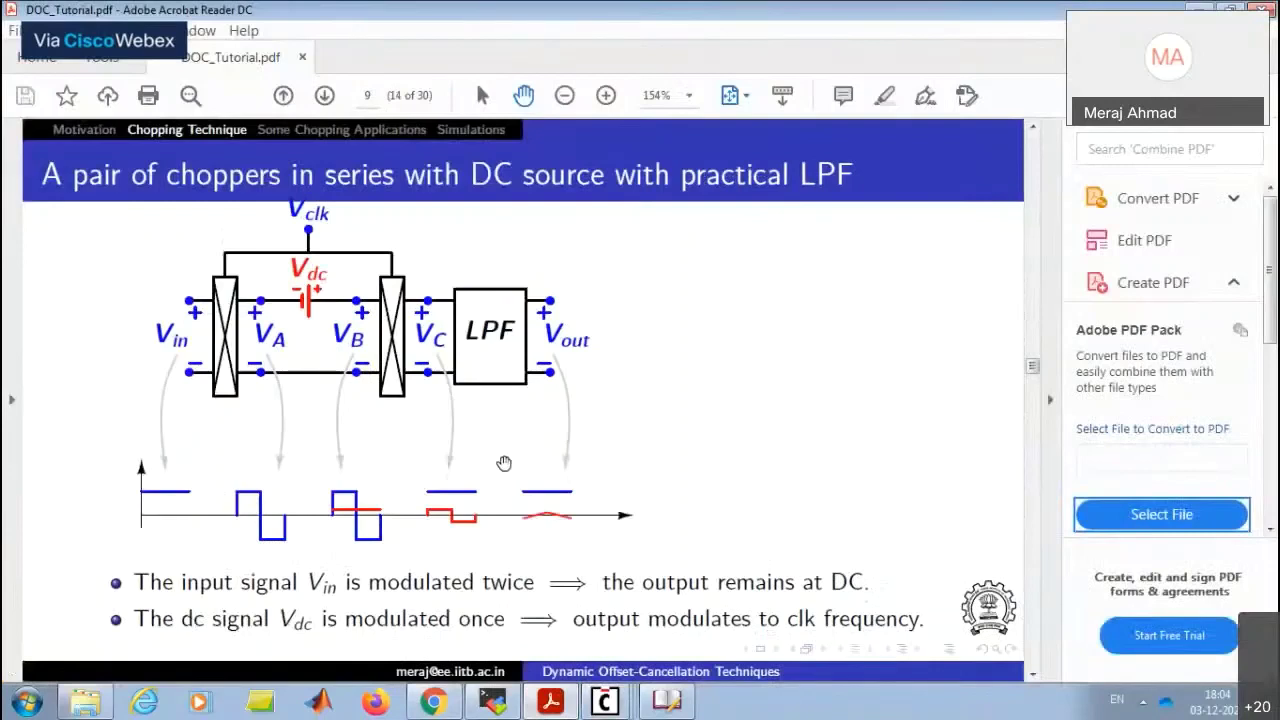
scroll(504, 463, "down", 2)
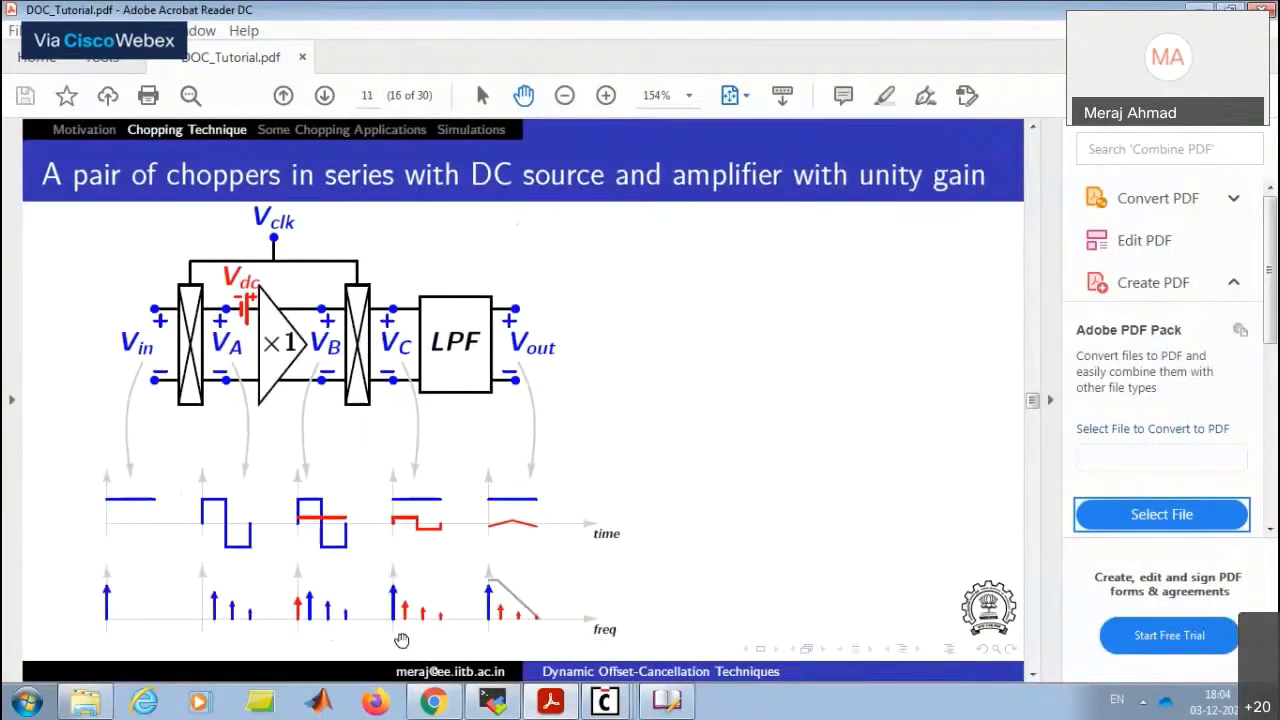
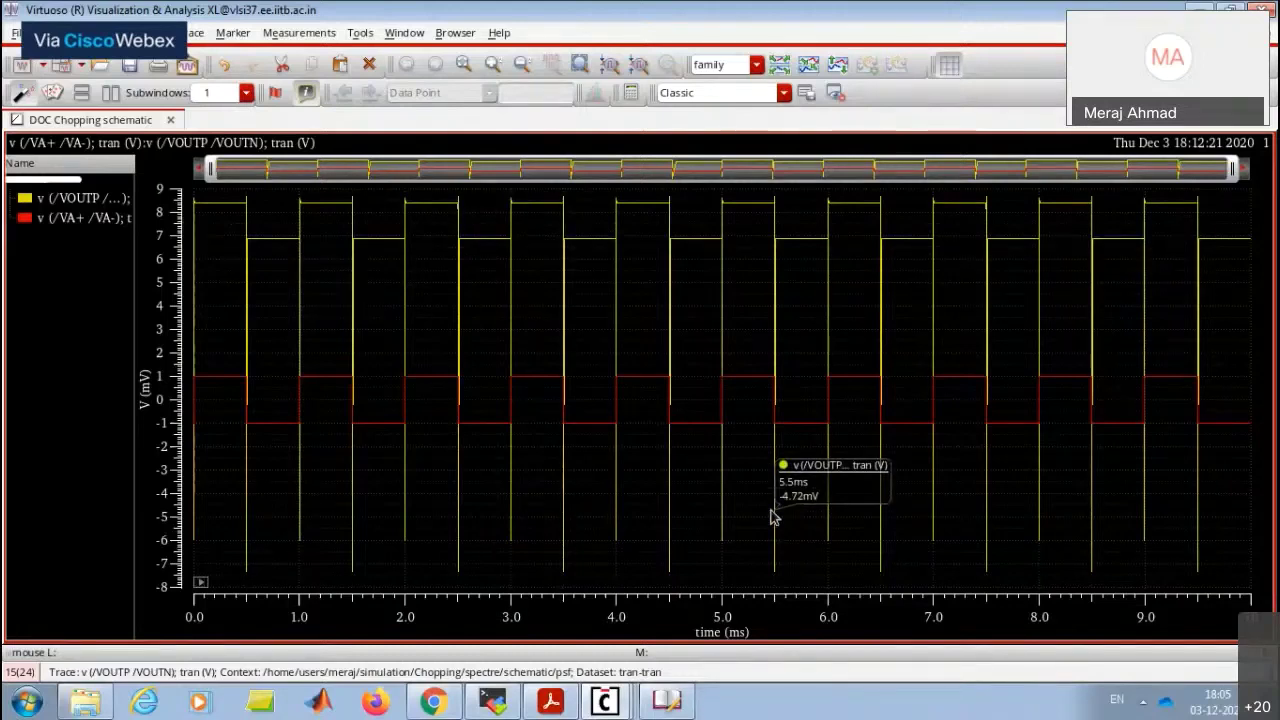
key("alt+Tab")
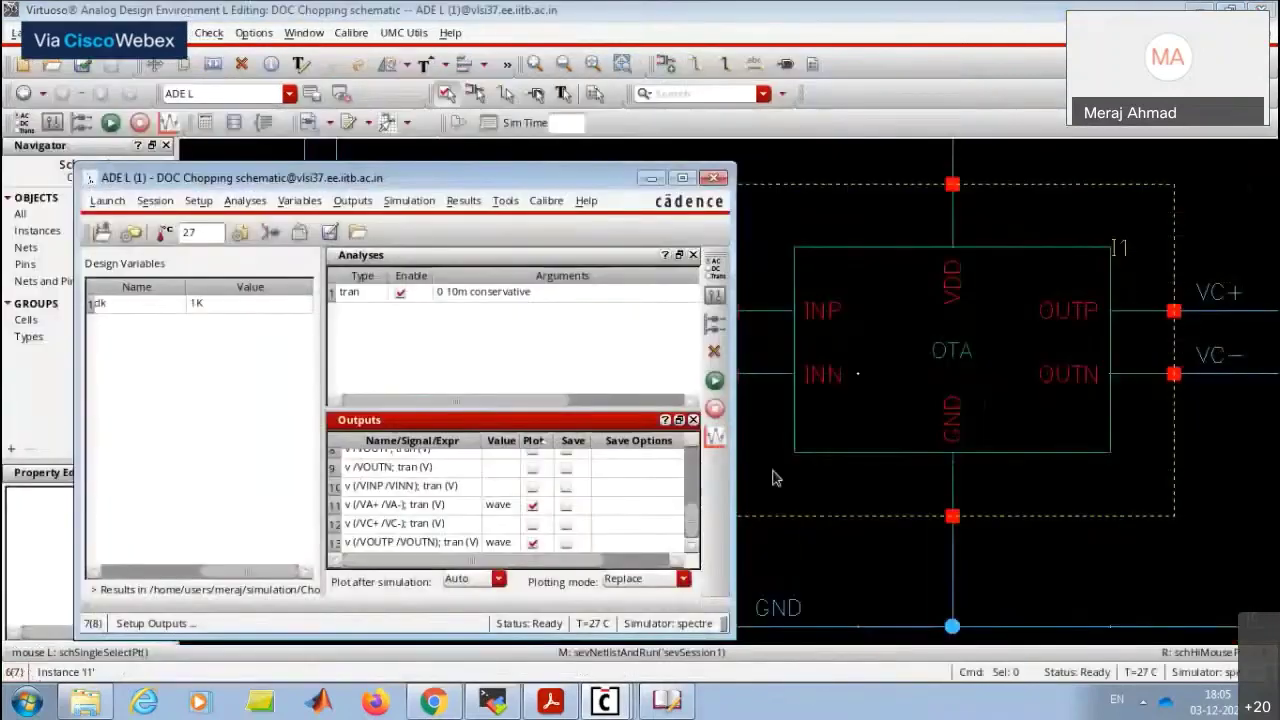
Locate the VINP/VINN input source network in the schematic, and check the Circuit Non-idealities slide in DOC_Tutorial.pdf before returning.
left_click(820, 563)
scroll(860, 391, "down", 4, "ctrl")
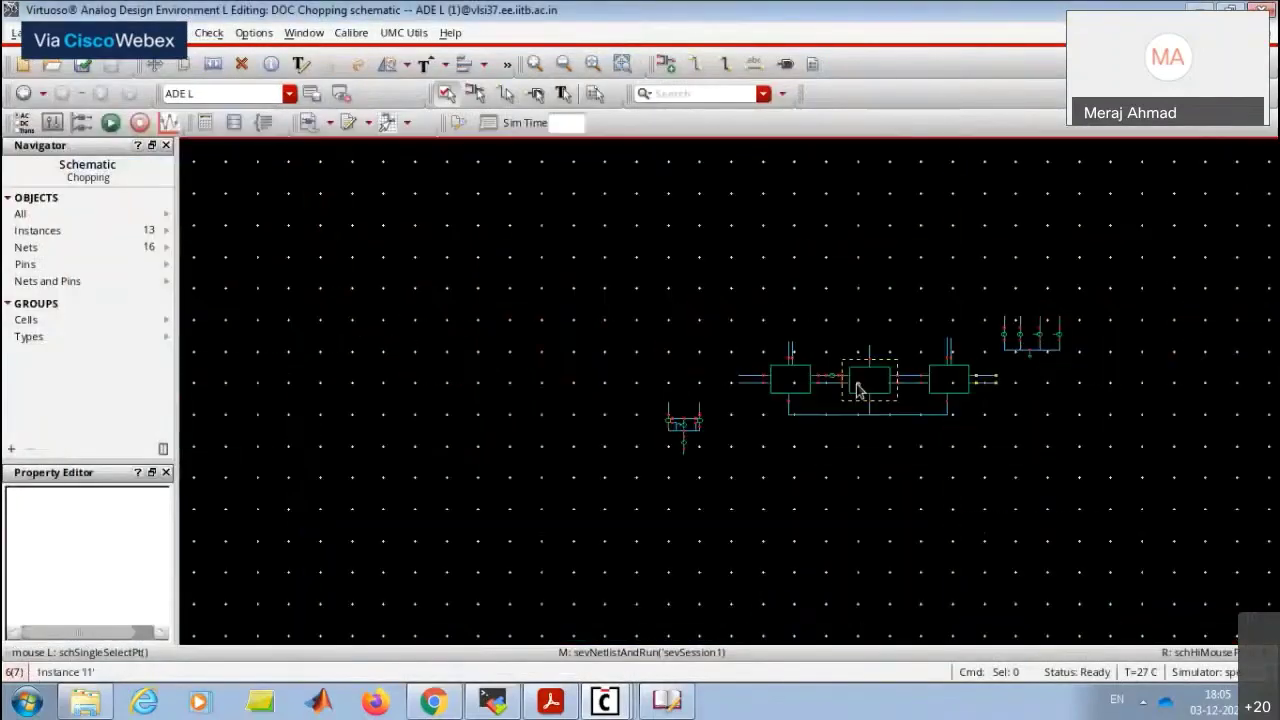
scroll(698, 425, "up", 2, "ctrl")
scroll(698, 425, "up", 3, "ctrl")
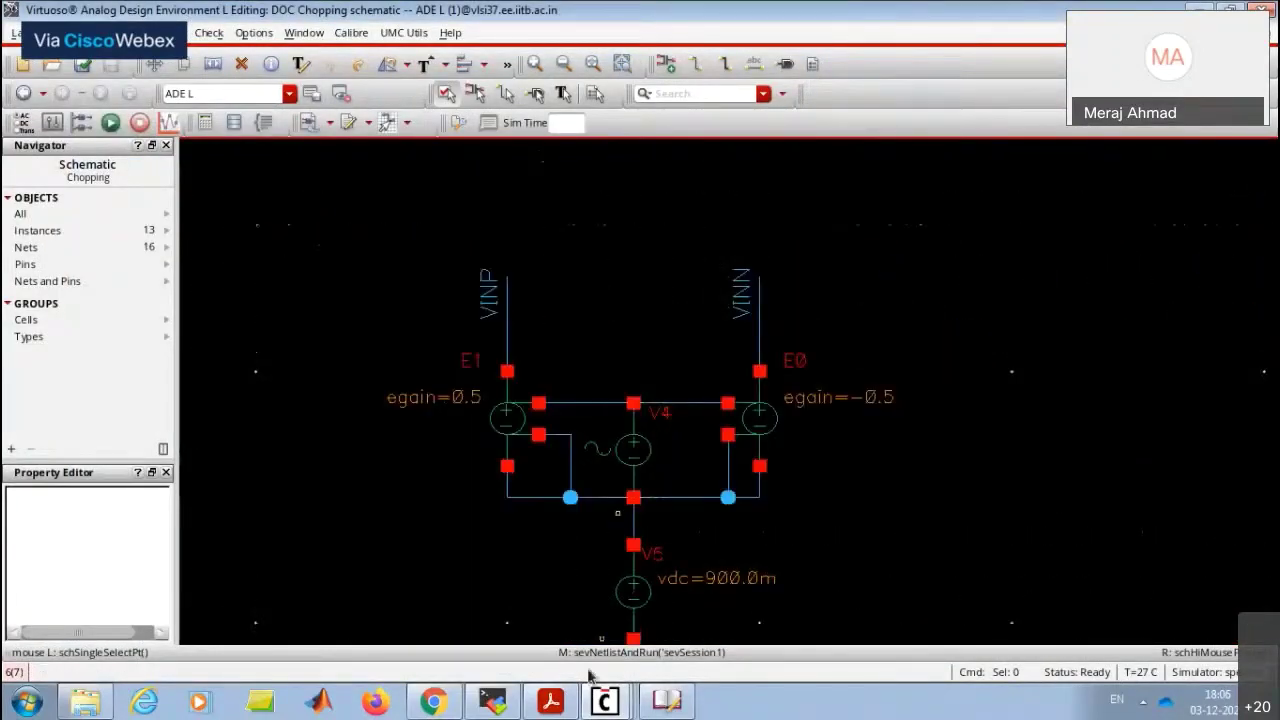
left_click(552, 703)
scroll(457, 437, "up", 2)
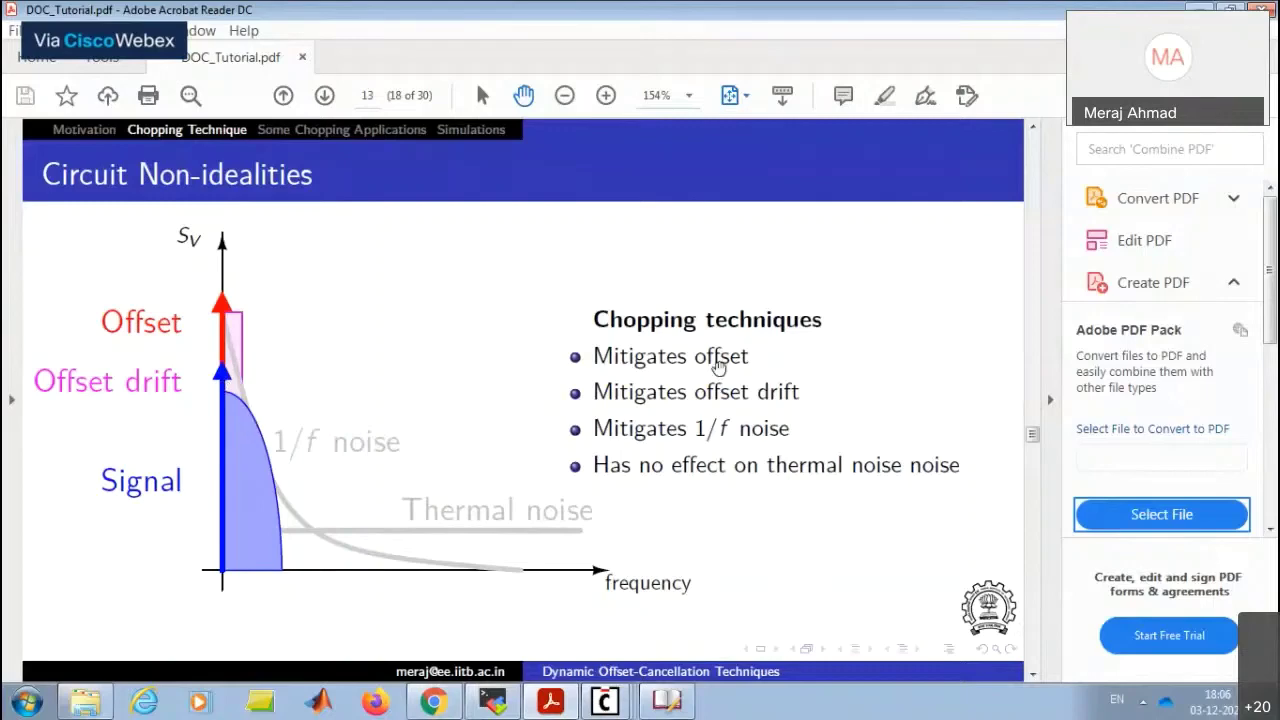
left_click(1192, 8)
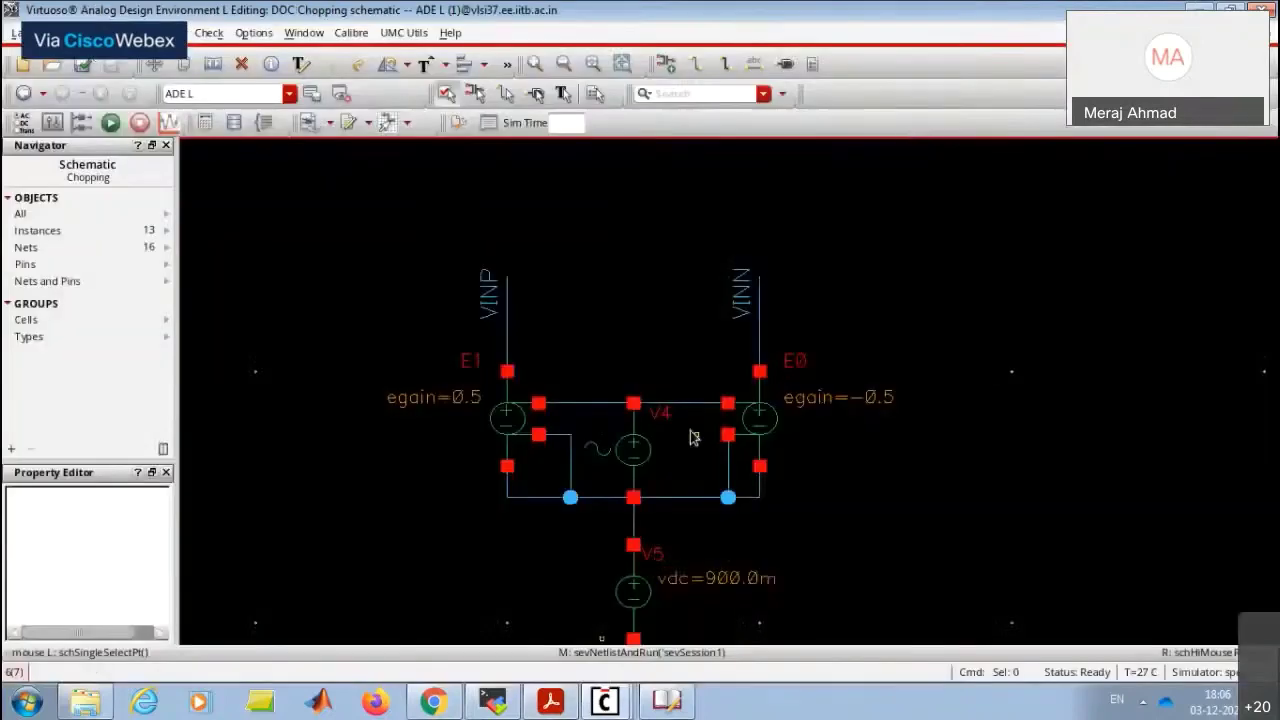
Clear the DC voltage of input source V4 and give it a sinusoidal amplitude of 1m V and a frequency of 100 Hz.
double_click(632, 451)
scroll(600, 371, "up", 3)
left_click_drag(585, 394, 523, 397)
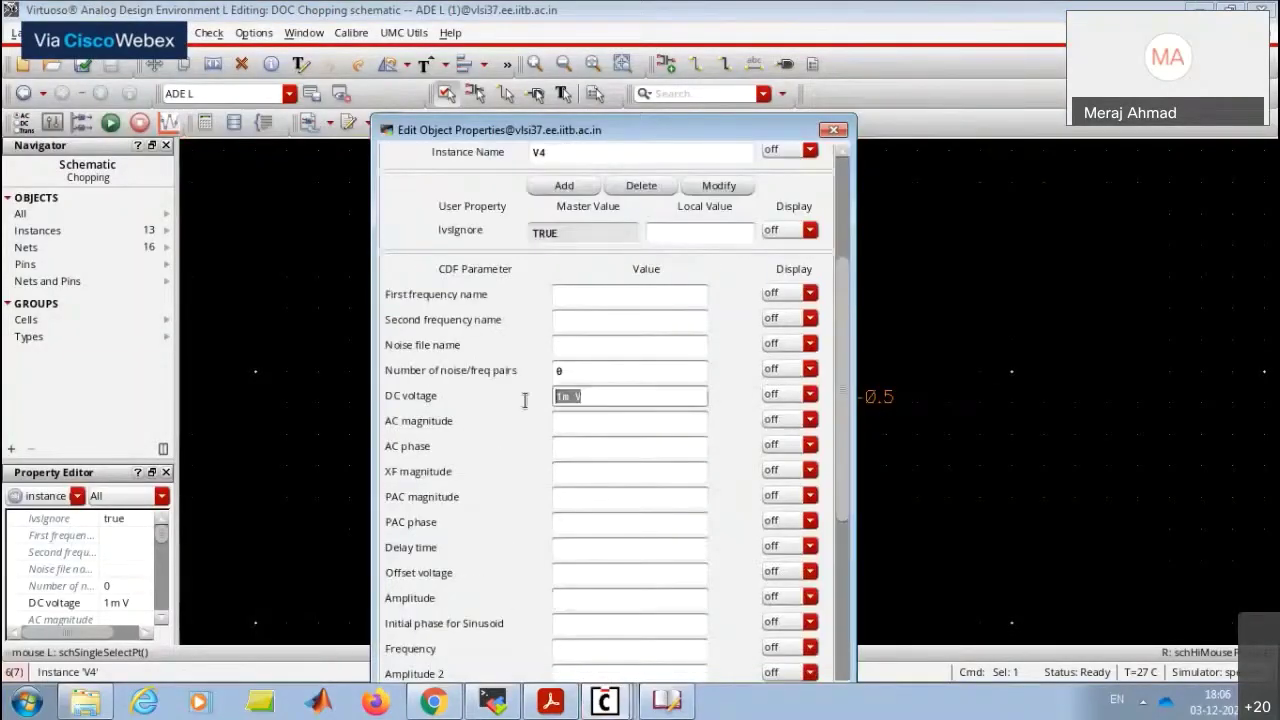
key("BackSpace")
scroll(615, 432, "down", 3)
left_click(591, 374)
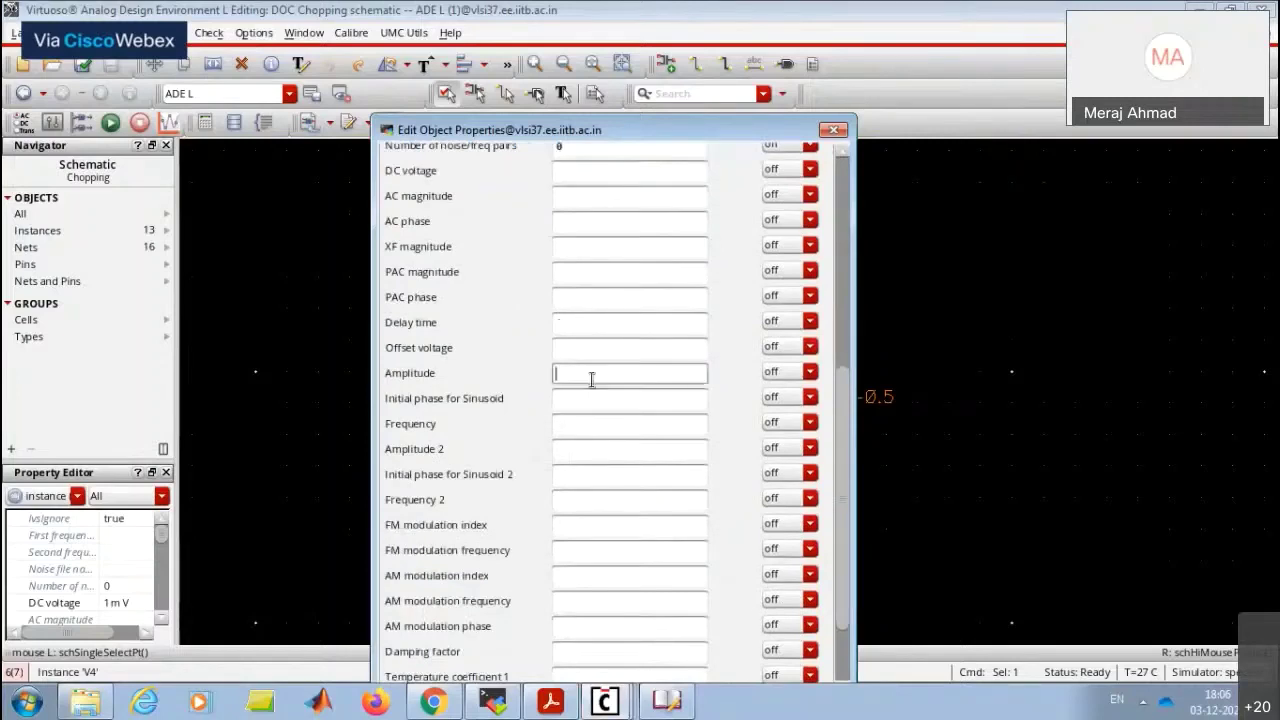
type("1m V")
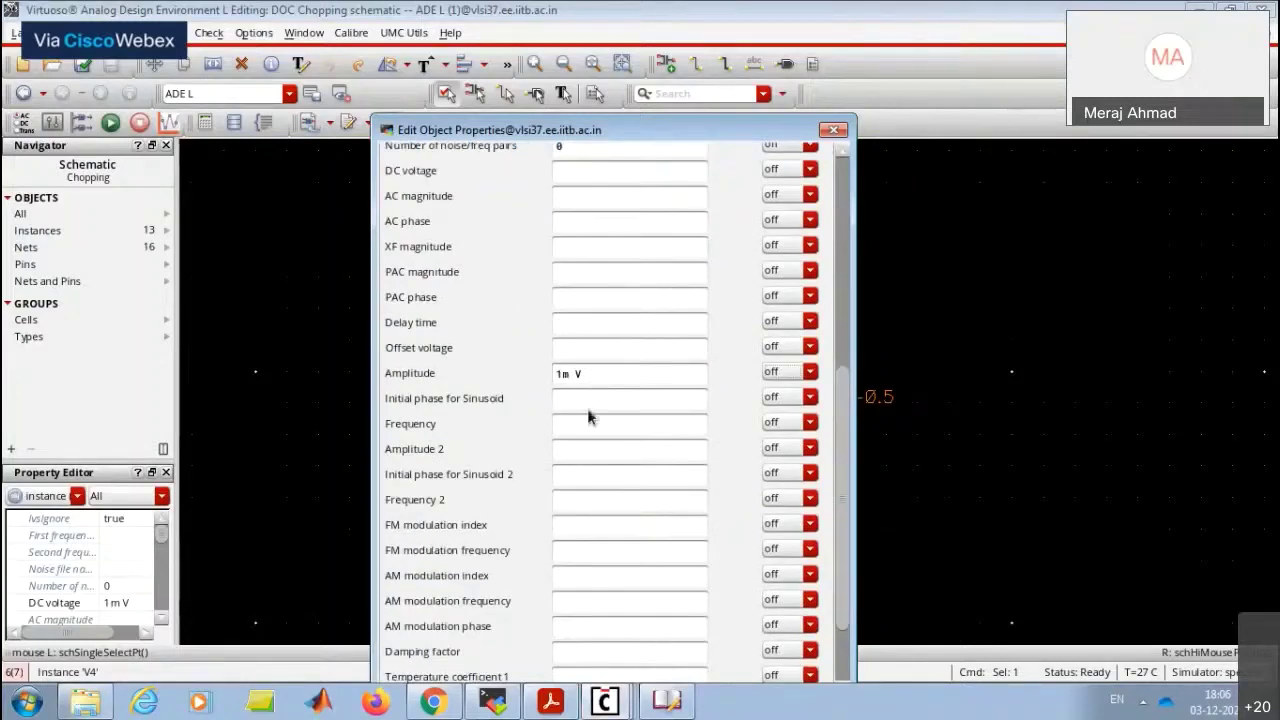
left_click(587, 424)
type("100")
key("Return")
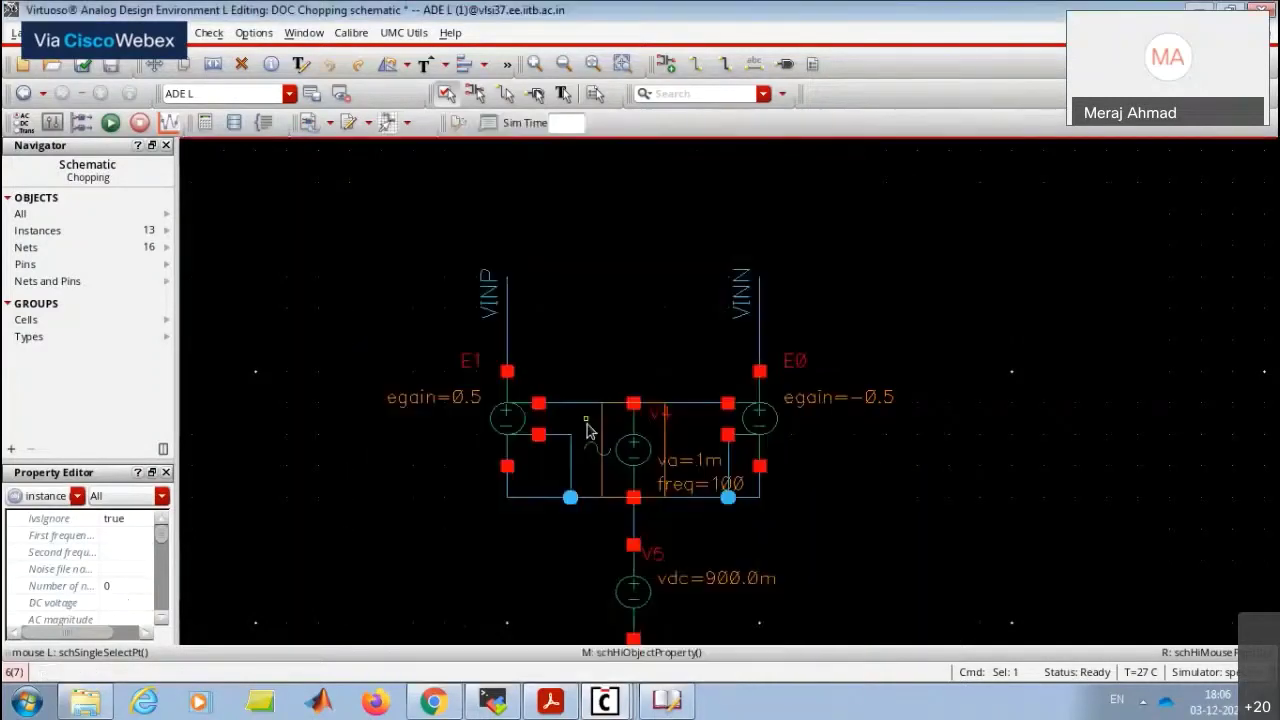
Check and save the schematic, and rerun the transient simulation to view its waveforms for the sinusoidal input.
left_click(82, 63)
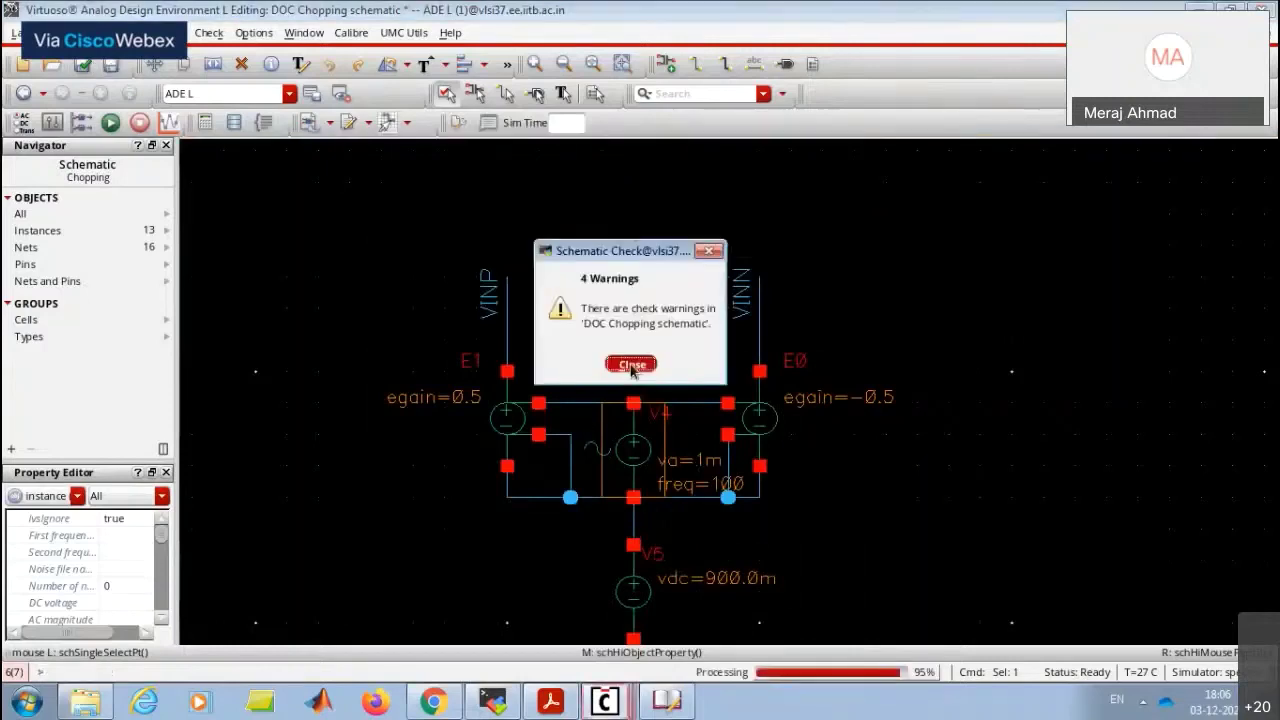
key("Return")
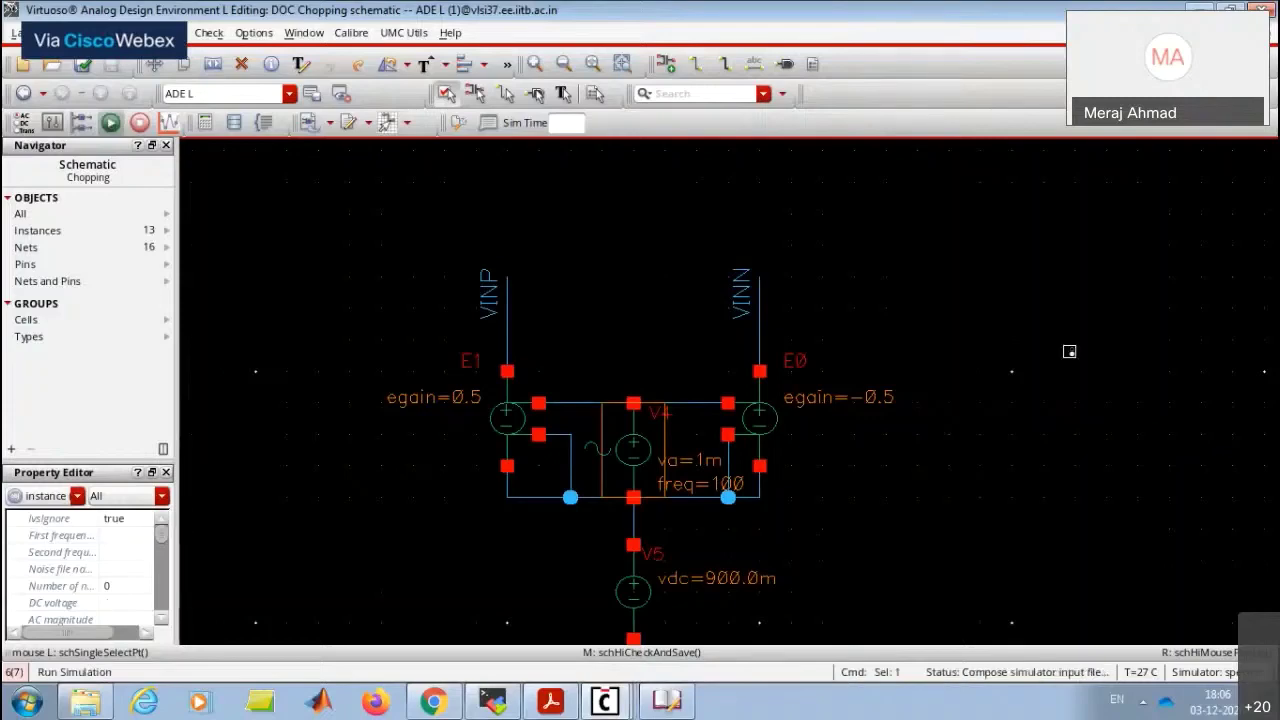
left_click(1070, 358)
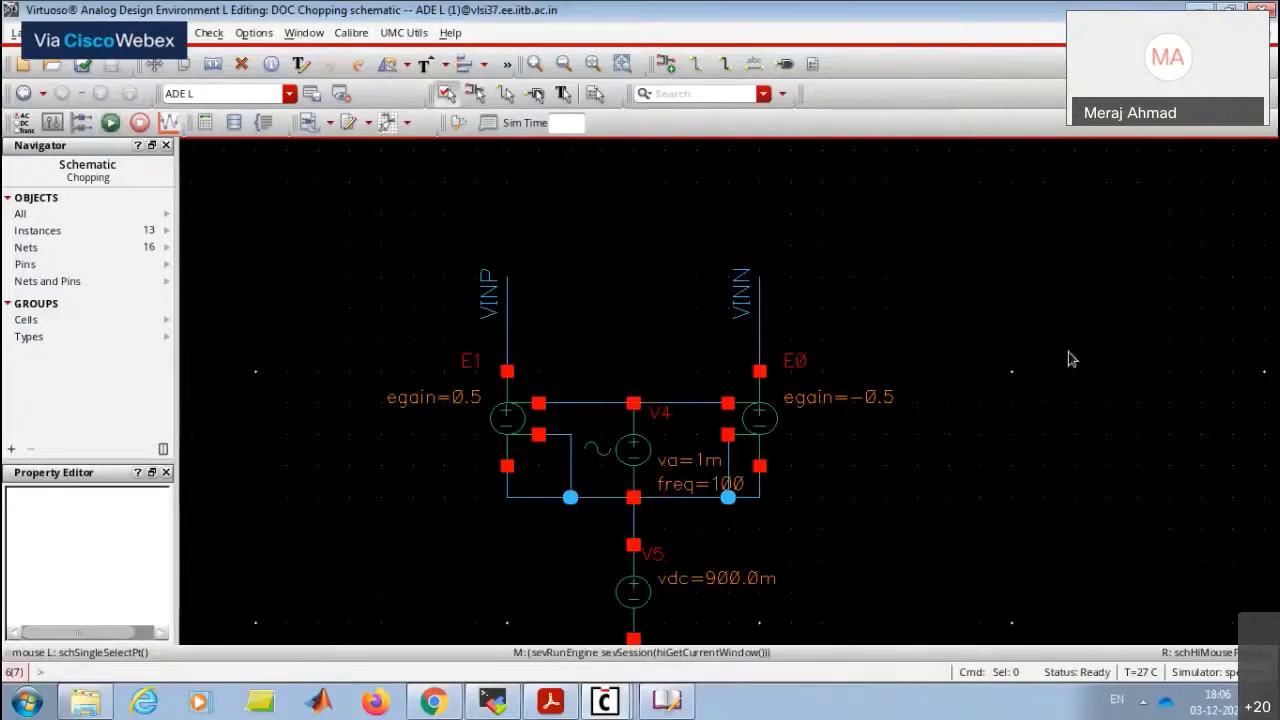
left_click(604, 700)
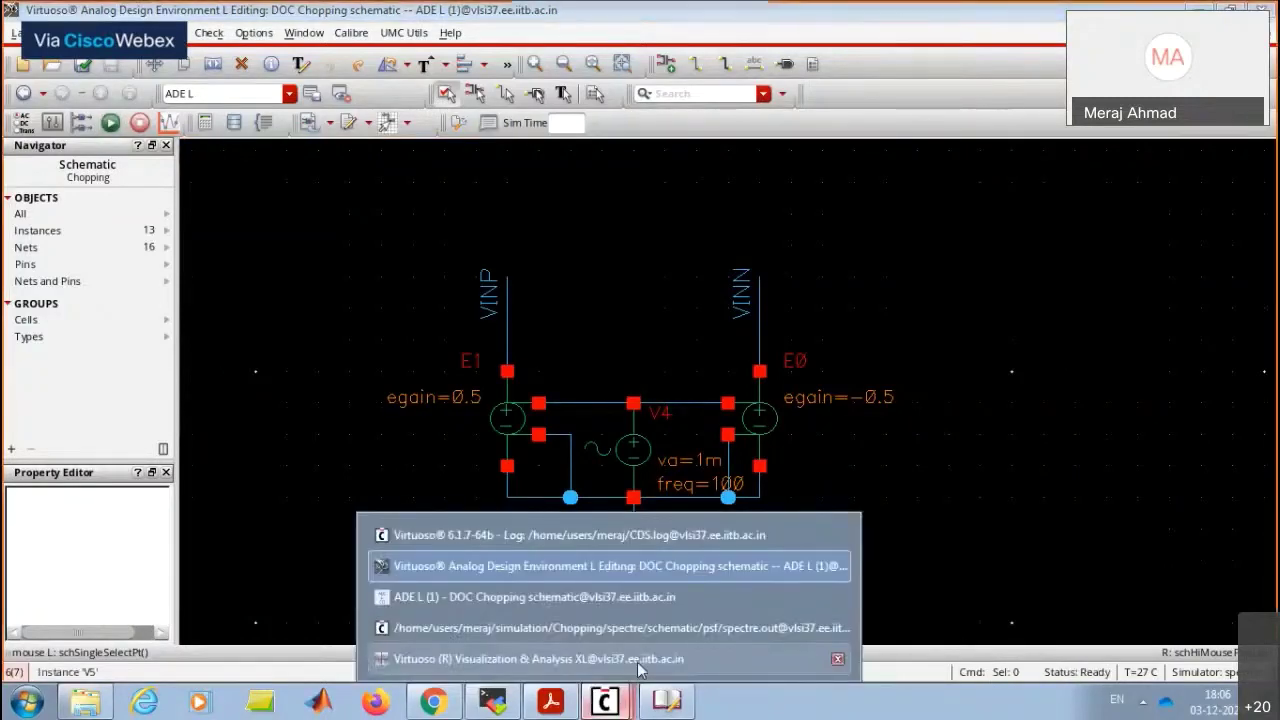
left_click(637, 662)
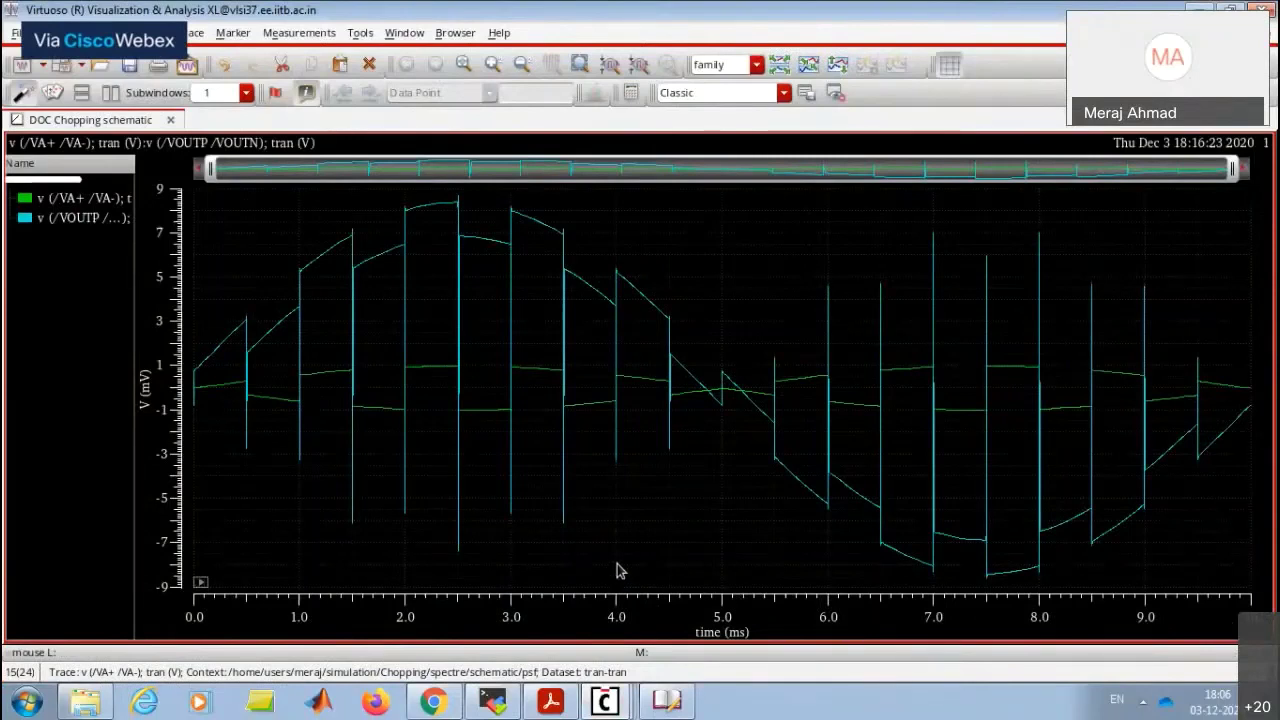
Split the VA+/VA- and VOUTP/VOUTN traces into separate strips and examine the offset ripple on the output sine wave.
left_click(68, 220)
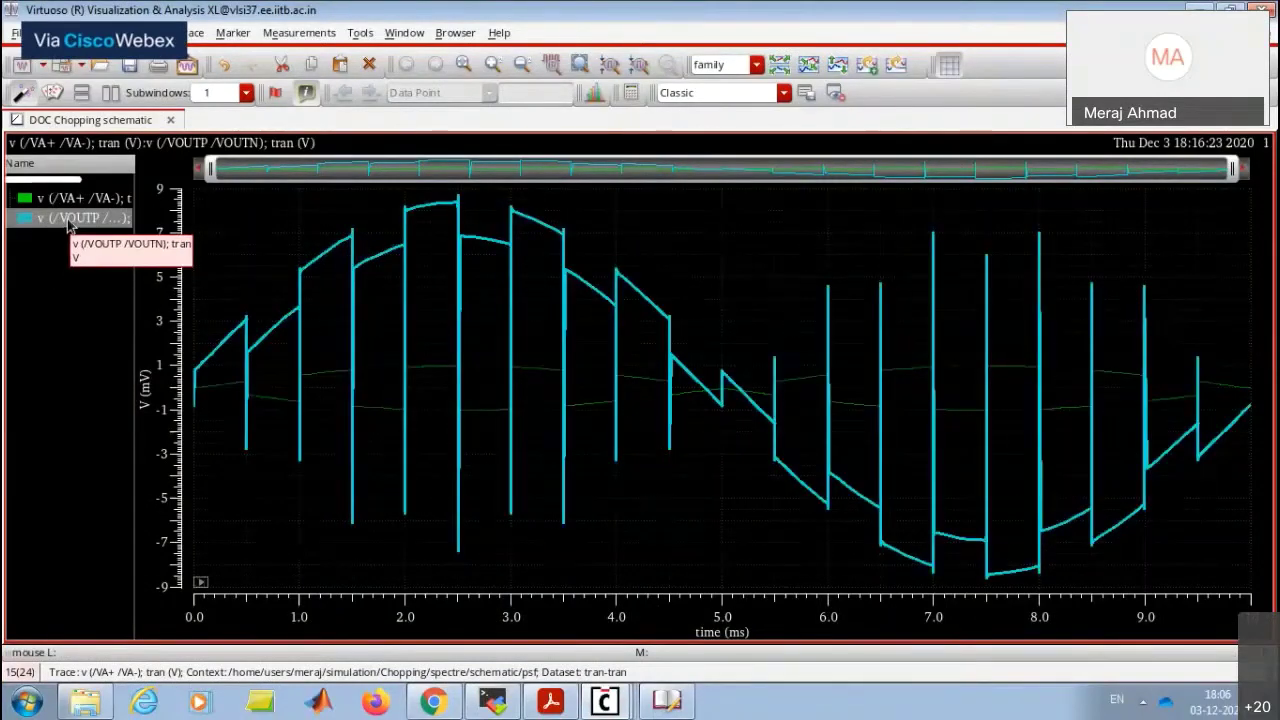
left_click(23, 371)
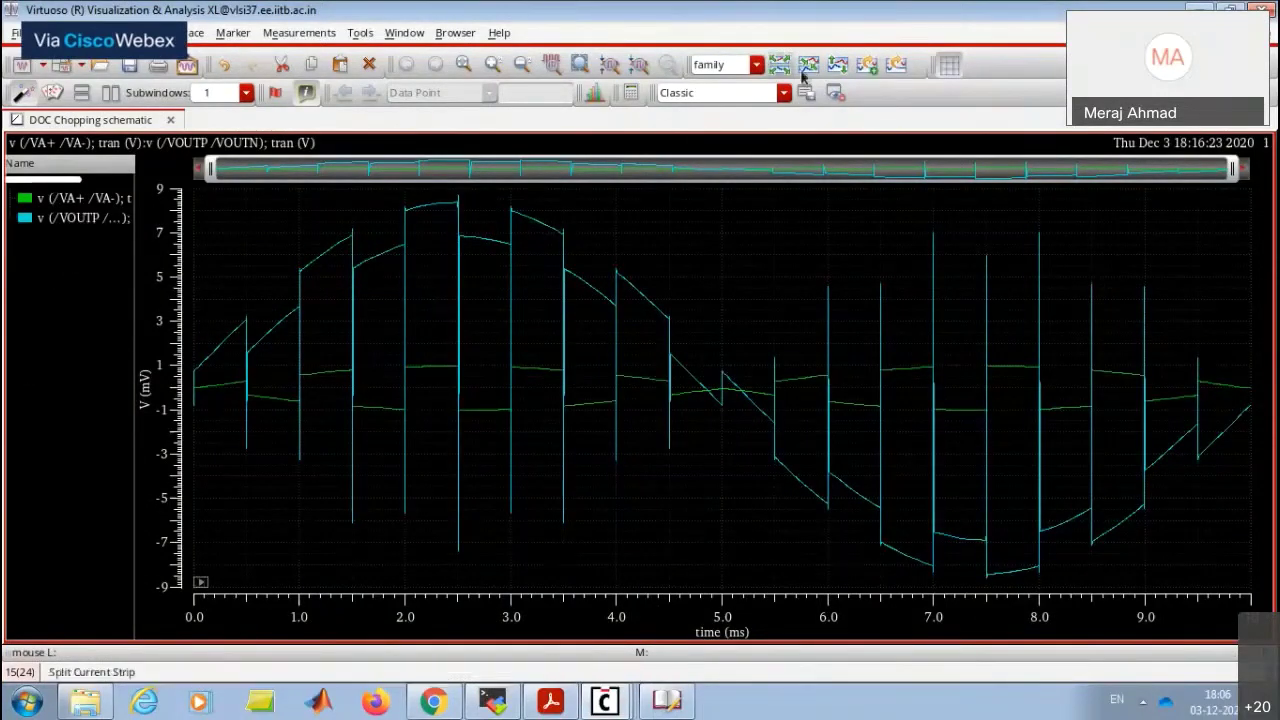
left_click(838, 68)
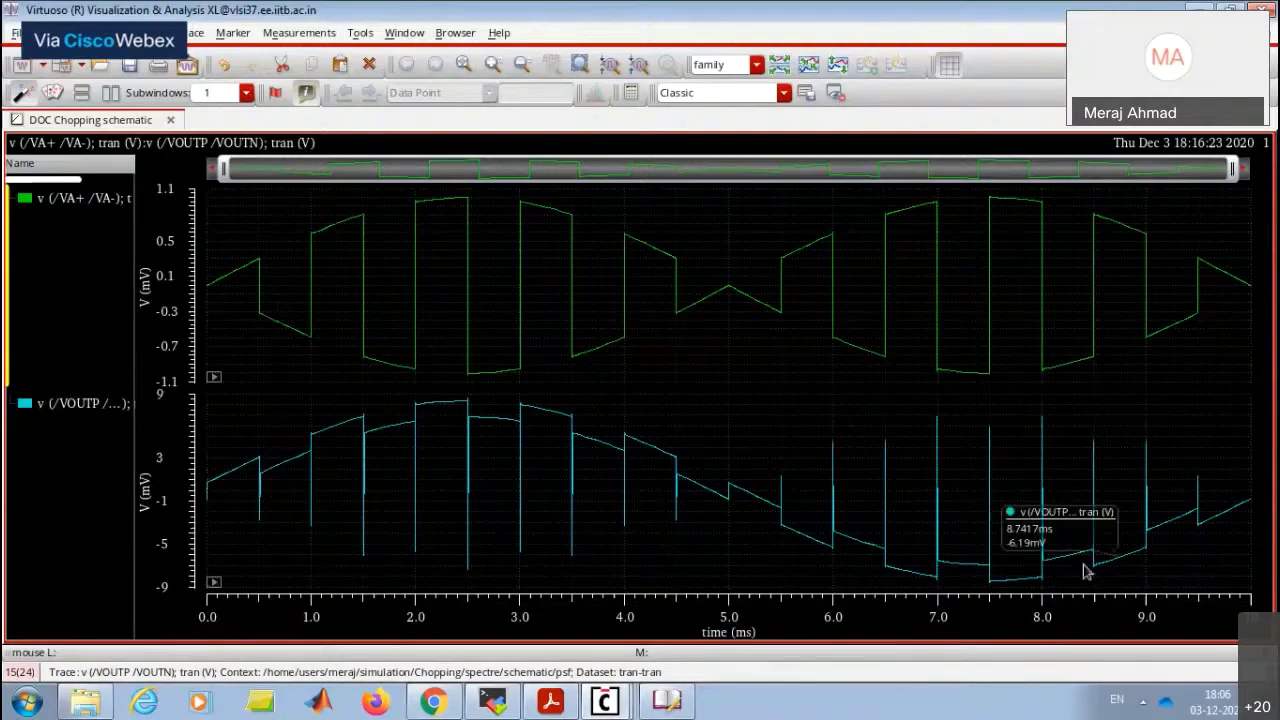
mouse_move(222, 487)
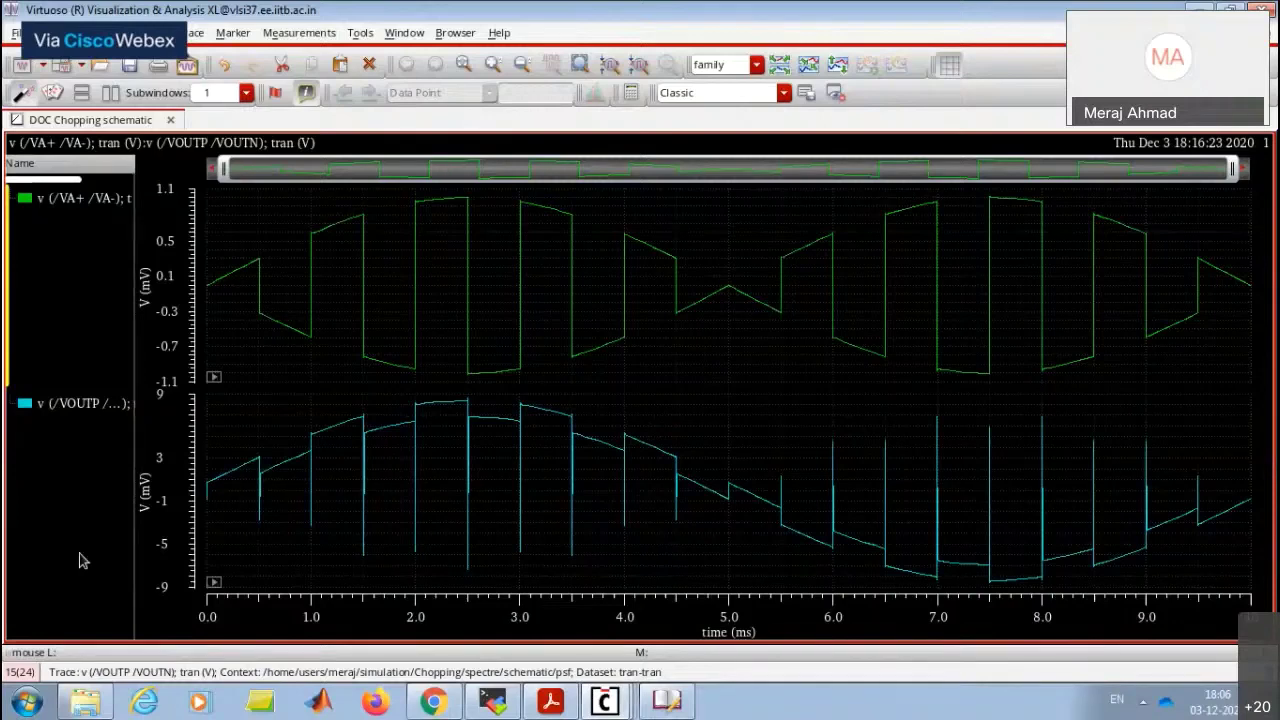
mouse_move(379, 437)
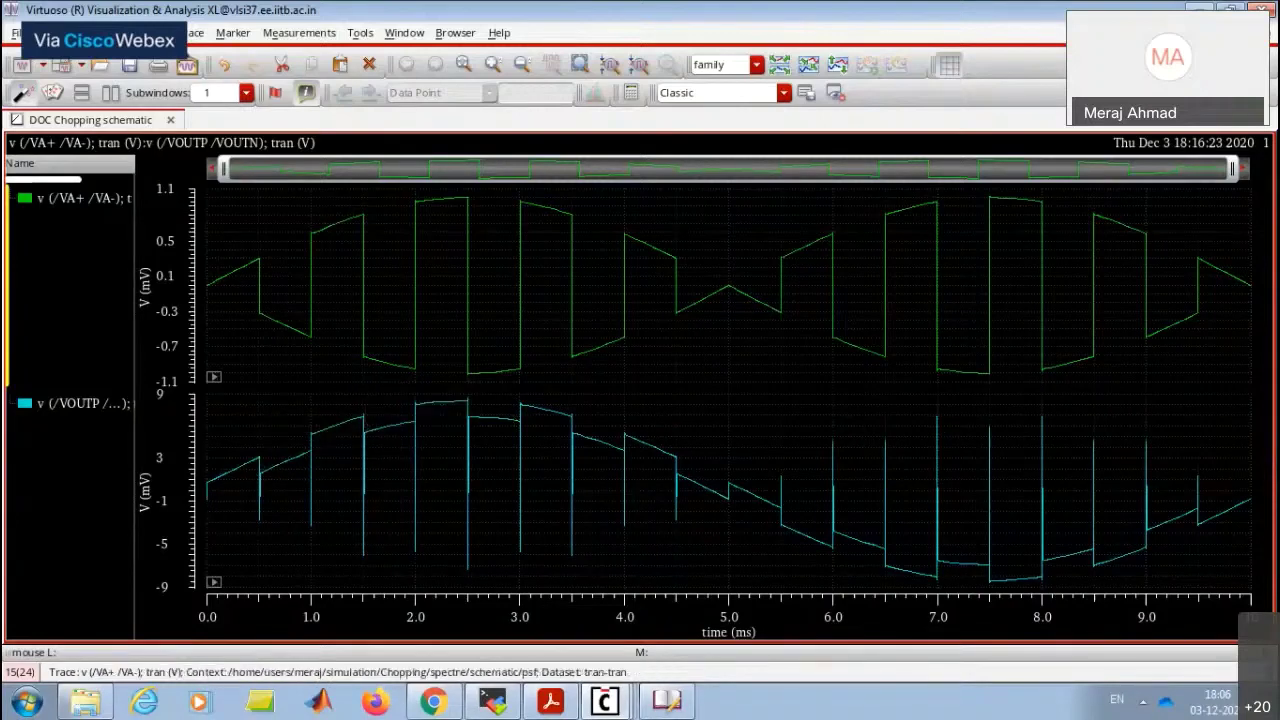
Return to the schematic and set the DC voltage of offset source V6, between the first chopper and the OTA, to 0.
left_click(1204, 8)
scroll(722, 408, "up", 3)
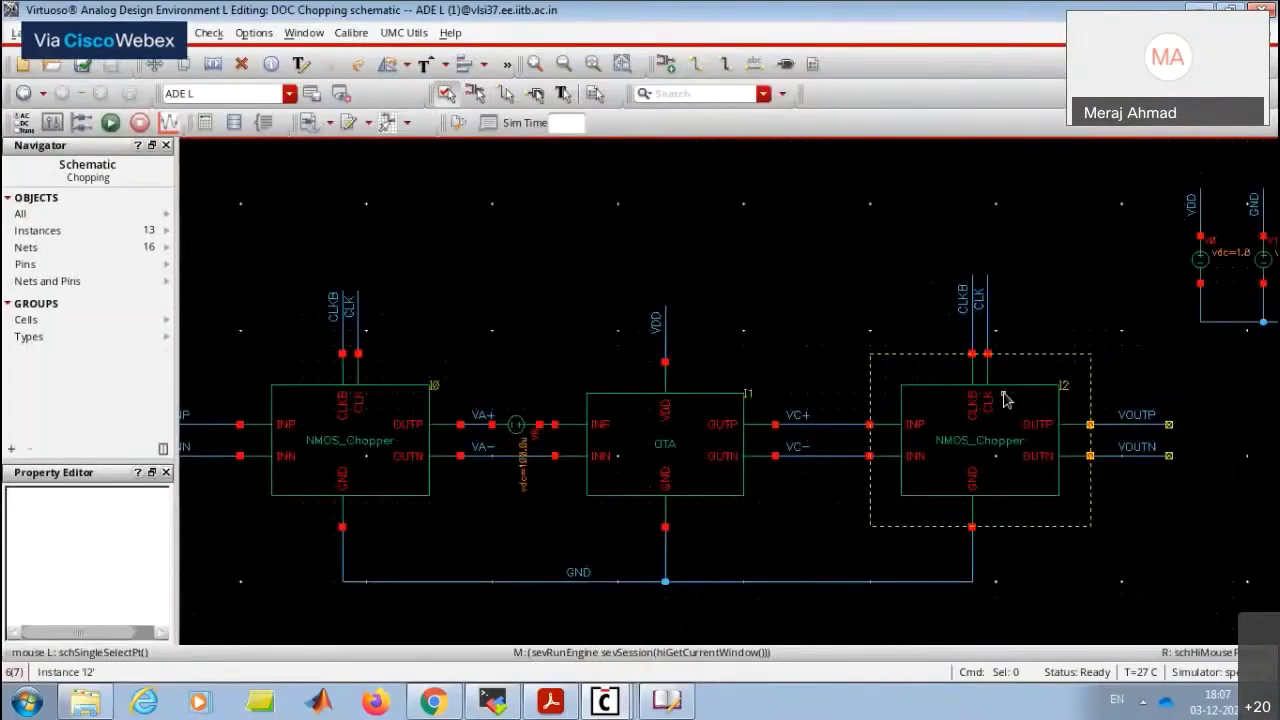
key("f")
scroll(722, 408, "up", 3)
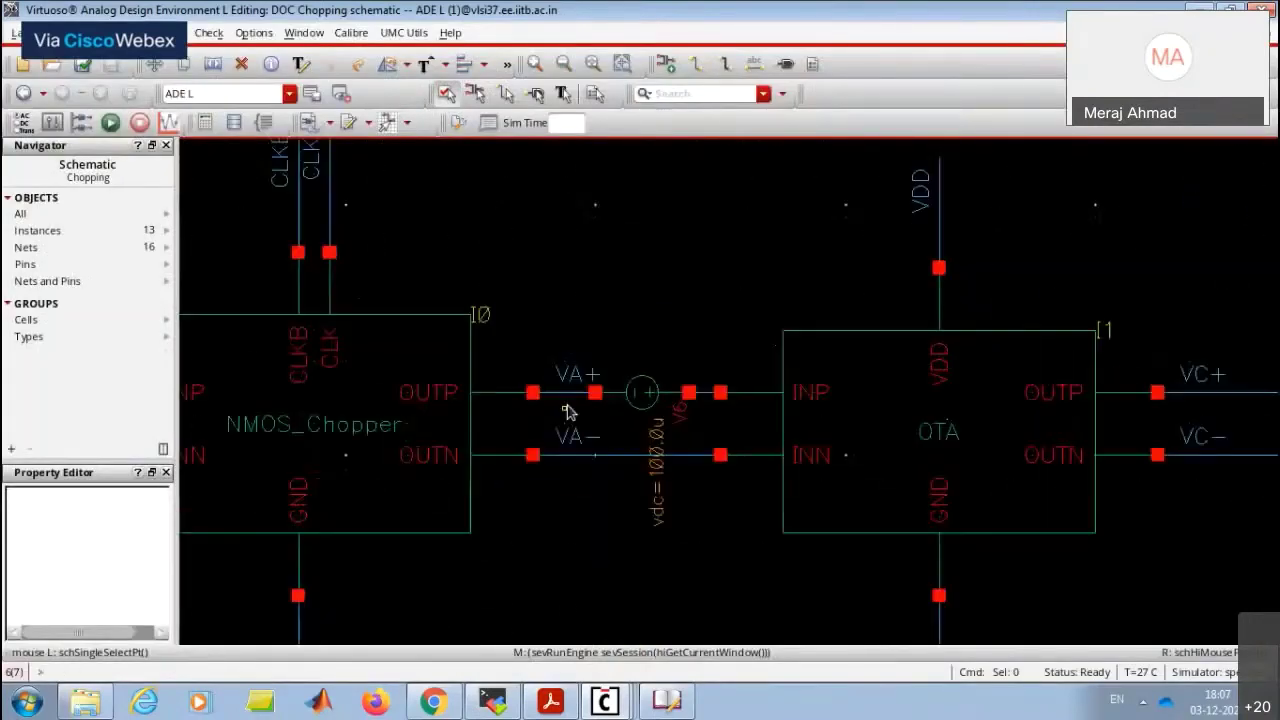
double_click(646, 405)
left_click_drag(640, 555, 500, 561)
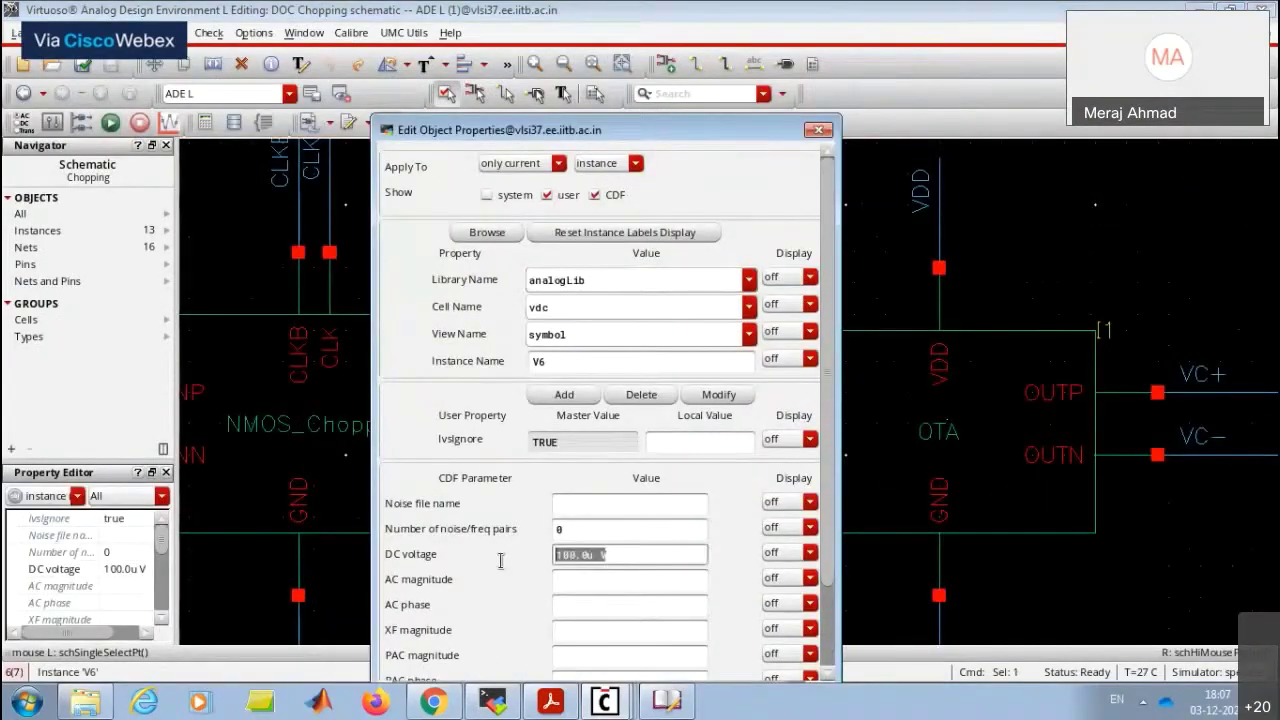
type("0")
key("Return")
Check and save the schematic, rerun the simulation without the offset, and split the resulting traces into separate strips.
key("x")
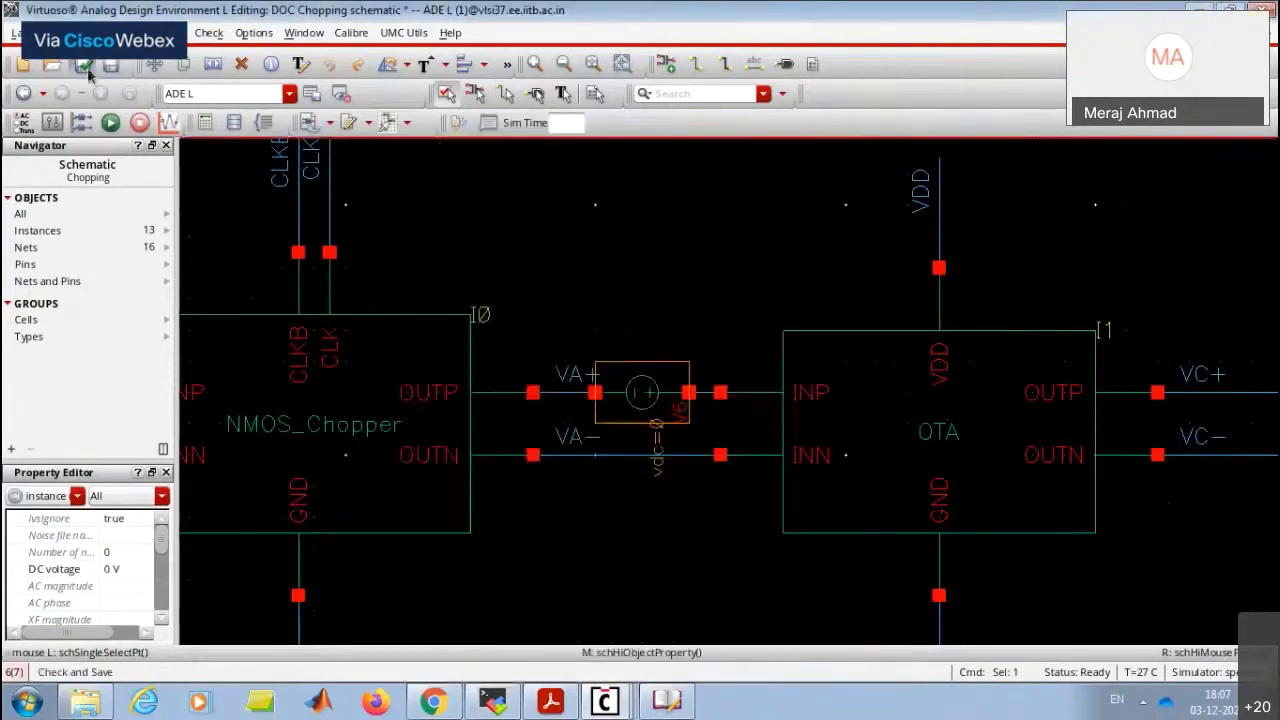
left_click(630, 364)
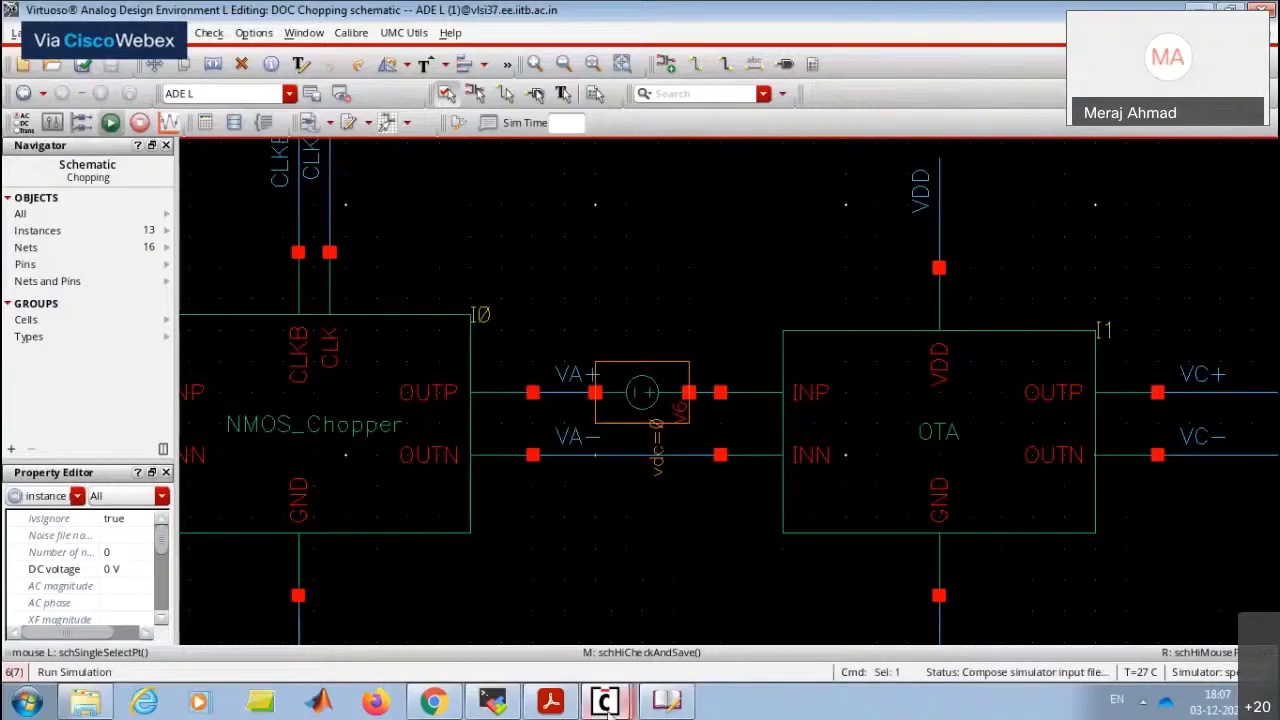
left_click(604, 700)
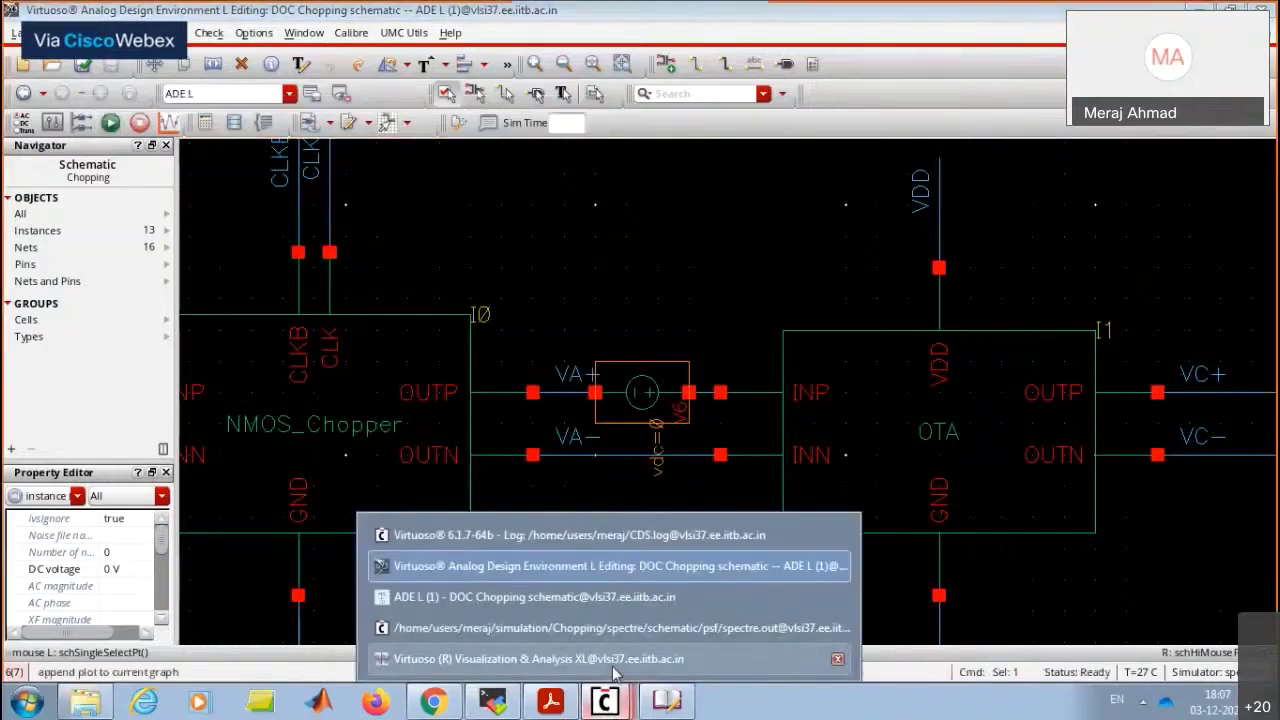
left_click(614, 666)
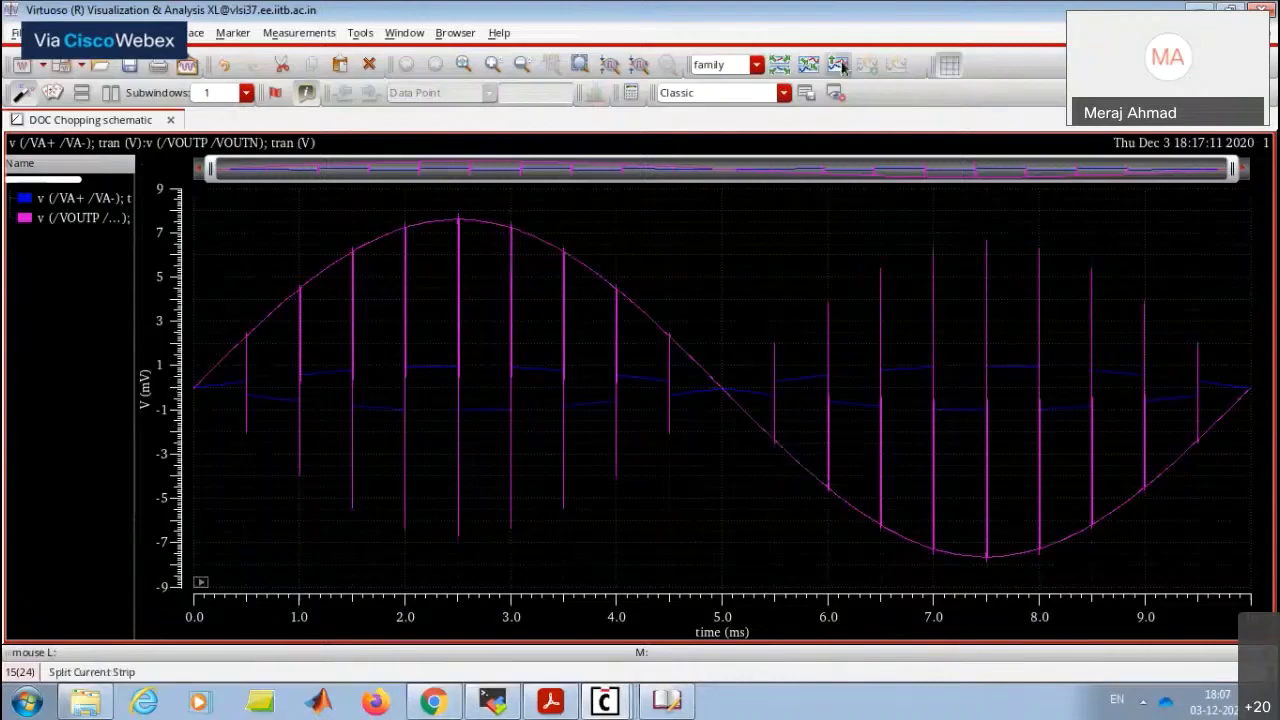
left_click(82, 92)
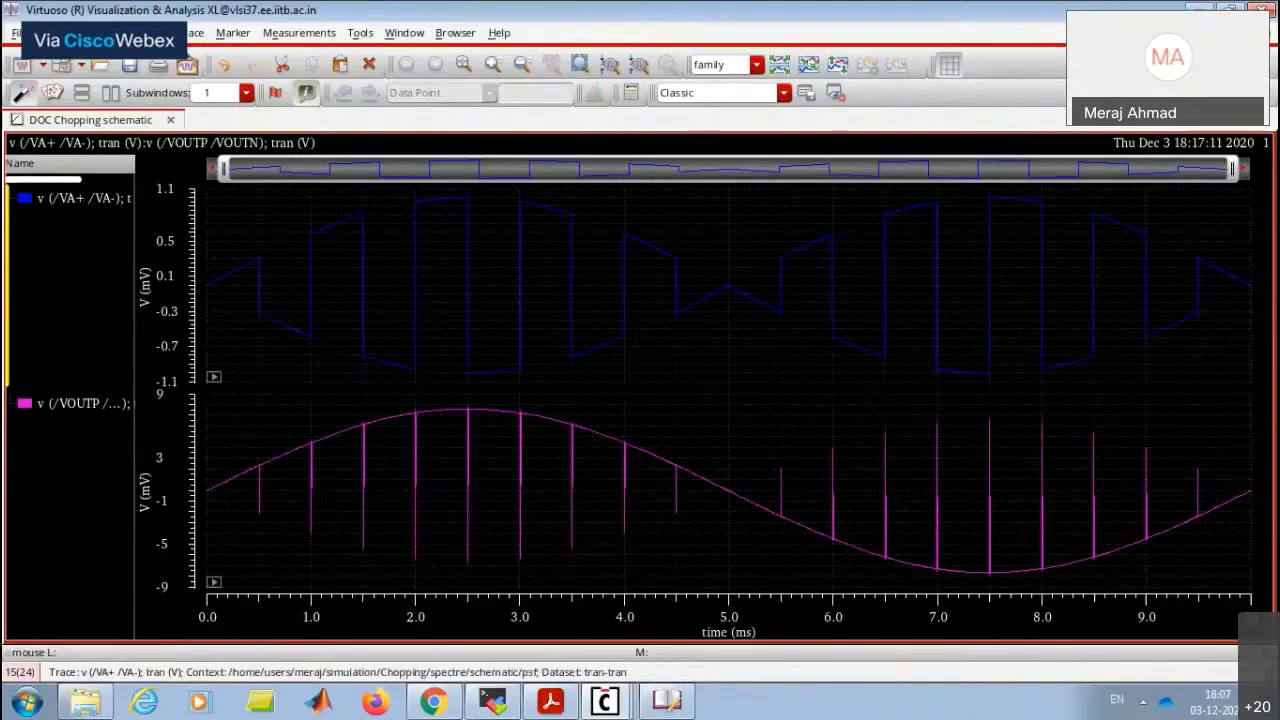
Return to the schematic and clear the frequency and amplitude of input source V4.
key("alt+Tab")
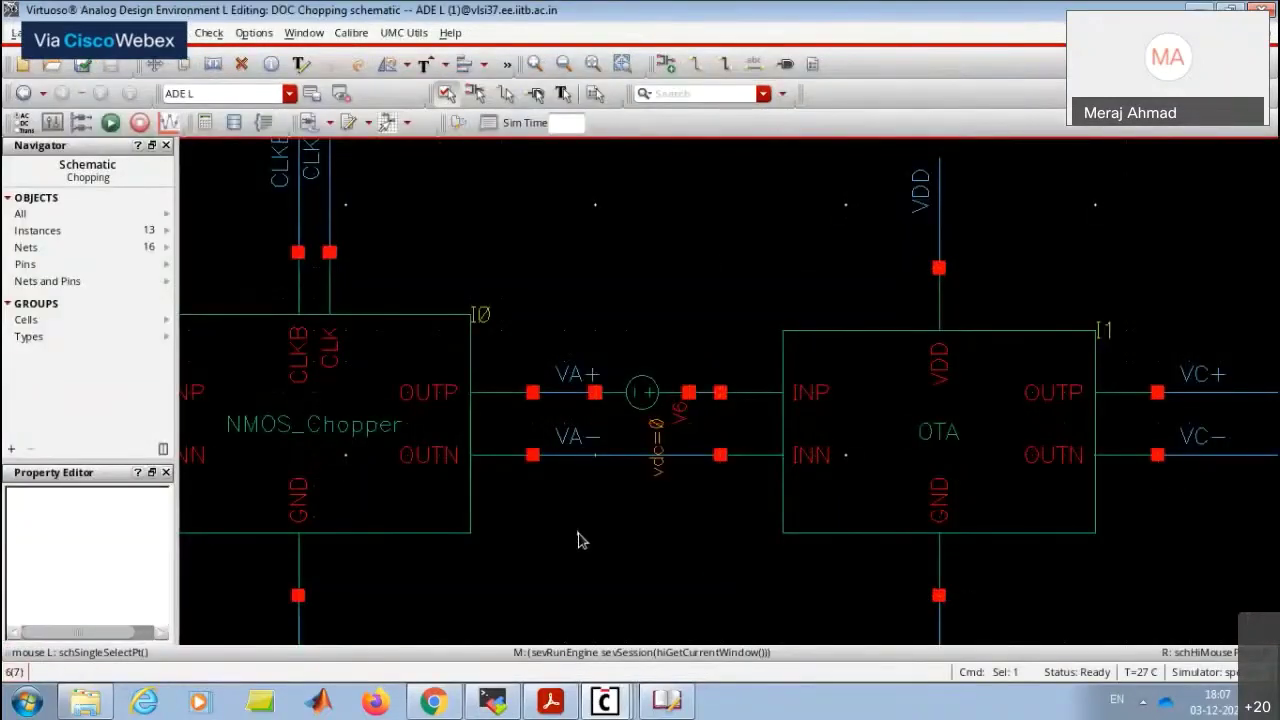
scroll(695, 476, "down", 4, "ctrl")
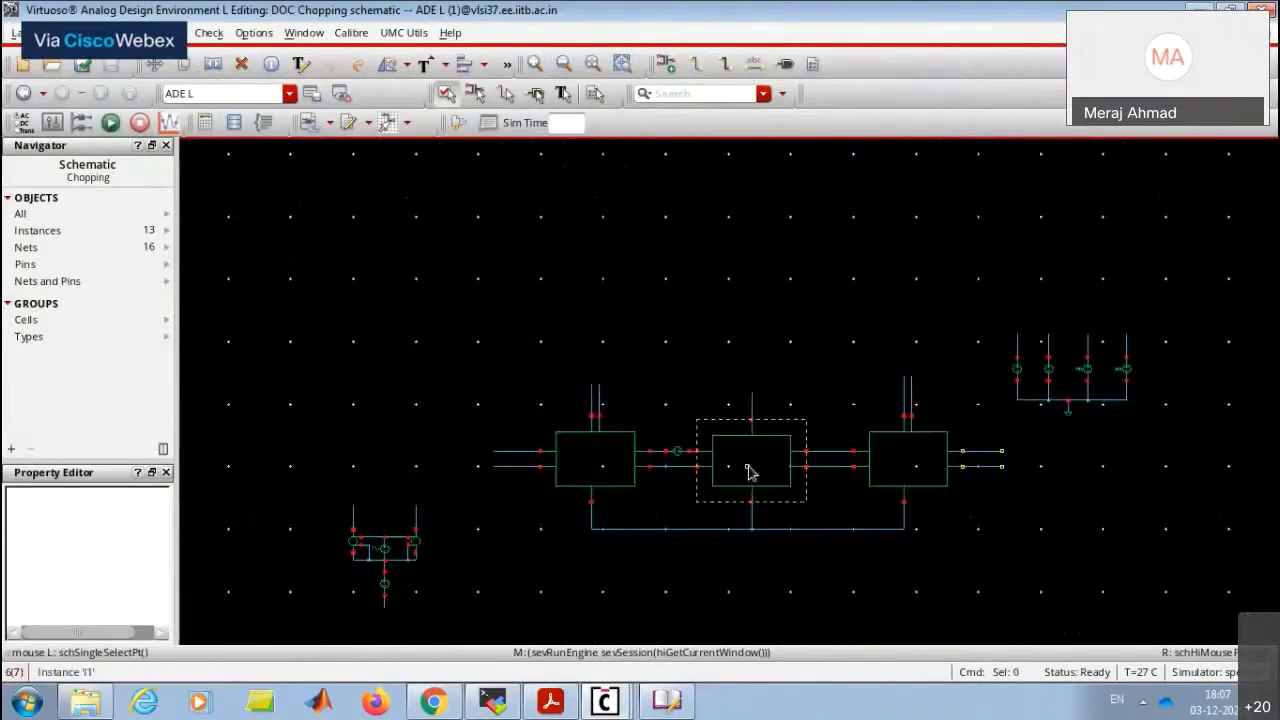
scroll(731, 420, "down", 2, "ctrl")
scroll(716, 465, "up", 2, "ctrl")
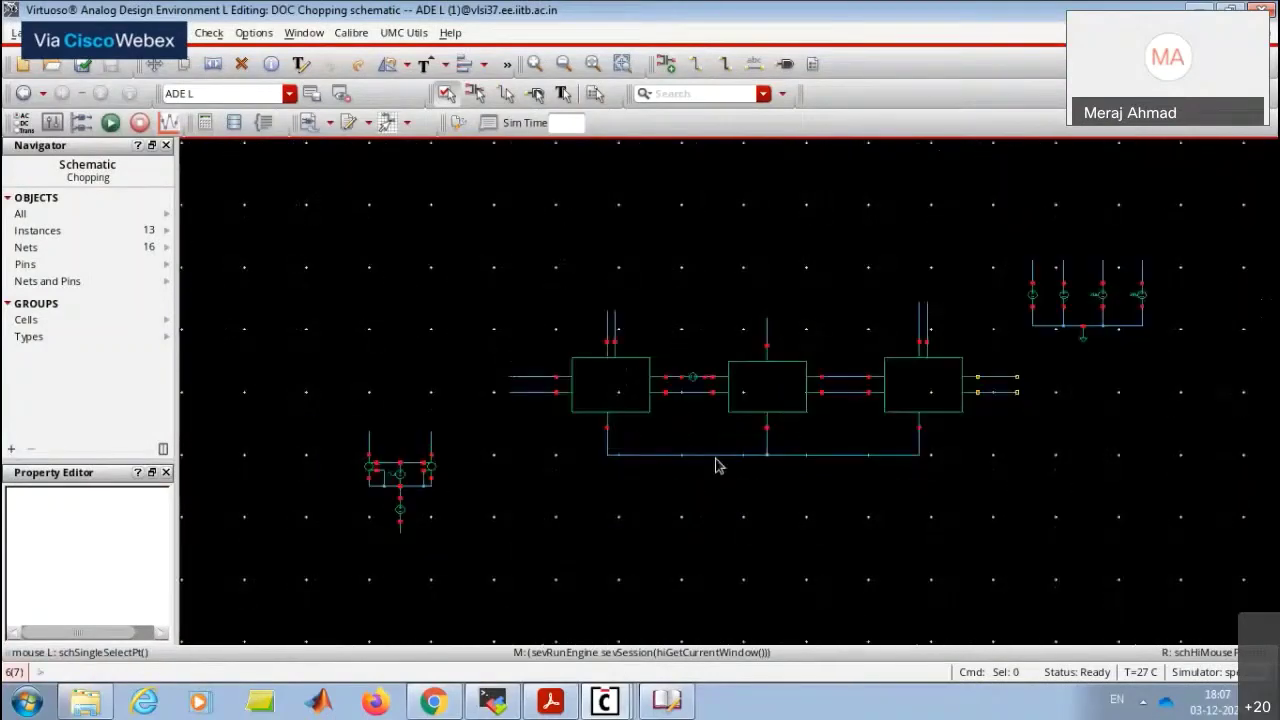
scroll(354, 515, "up", 4, "ctrl")
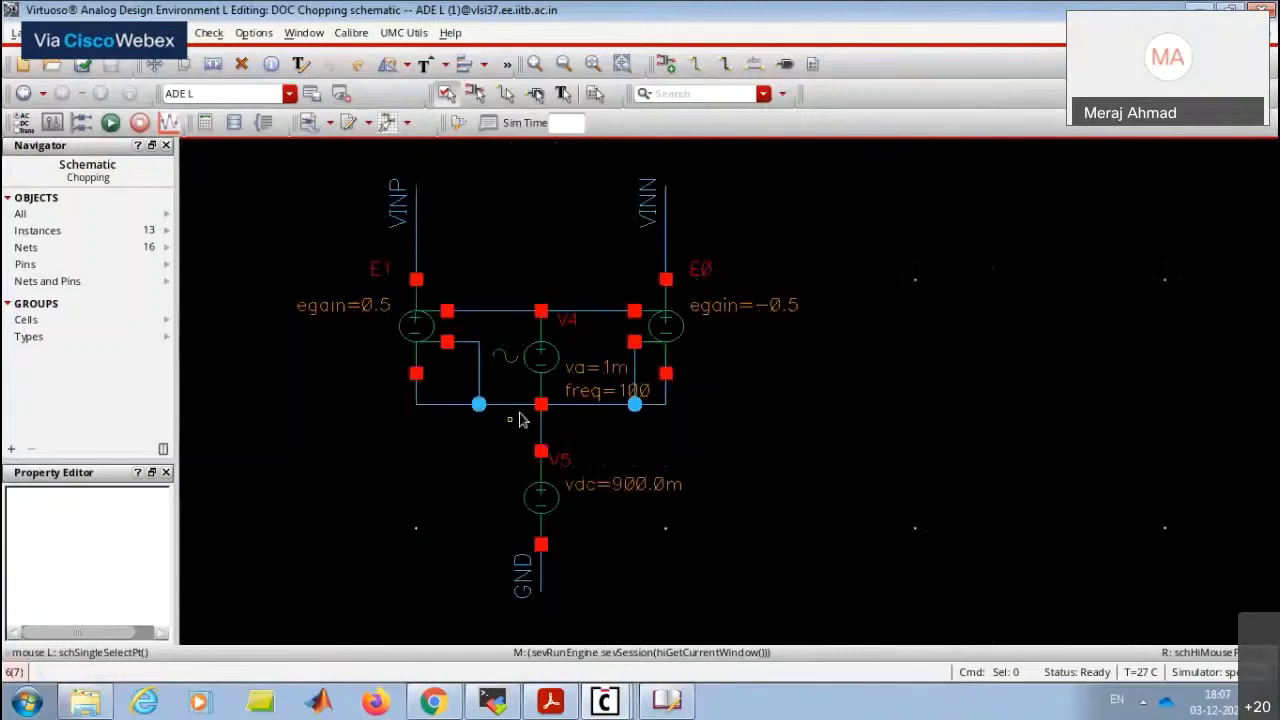
left_click(548, 372)
key("q")
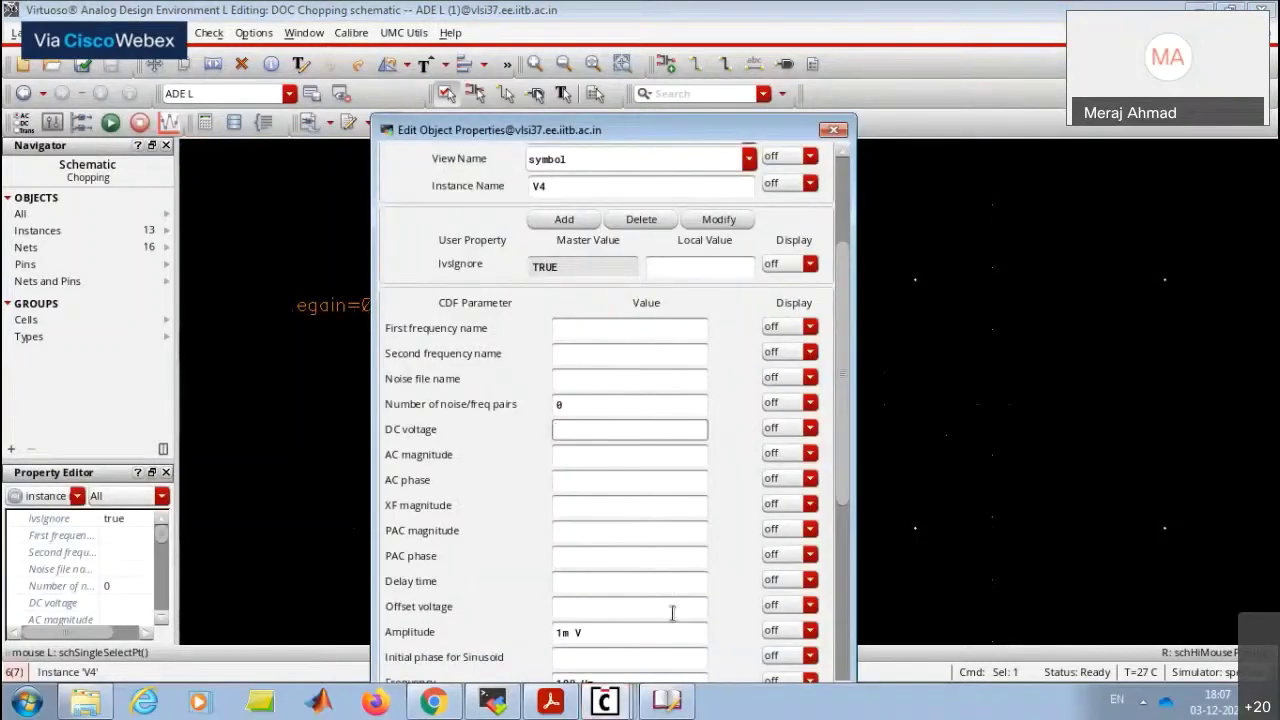
scroll(636, 632, "down", 3)
left_click_drag(631, 569, 555, 570)
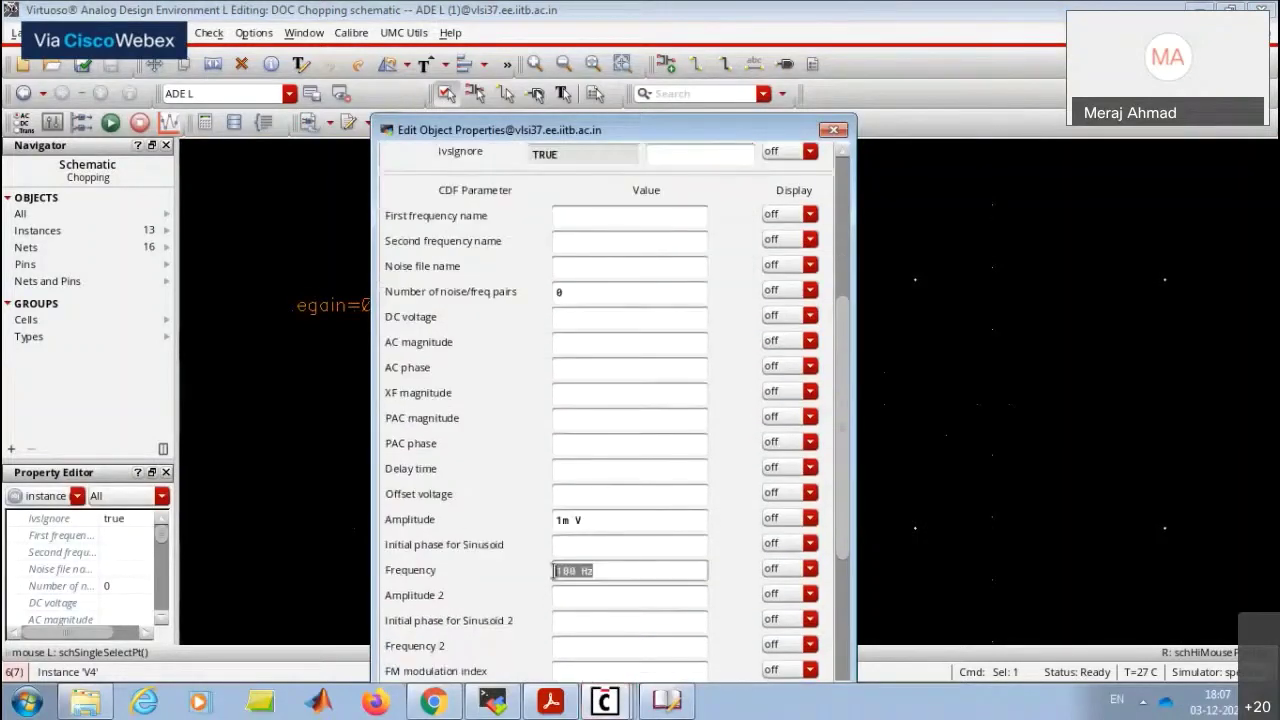
key("BackSpace")
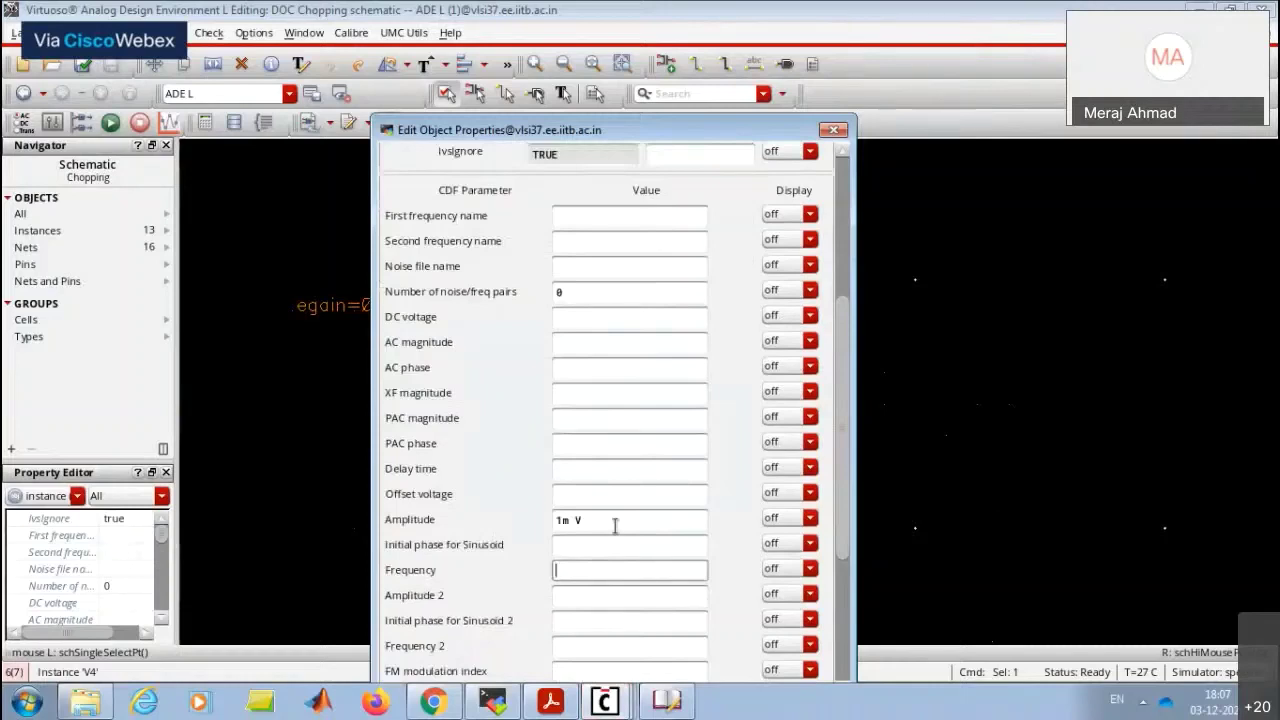
left_click_drag(615, 520, 555, 520)
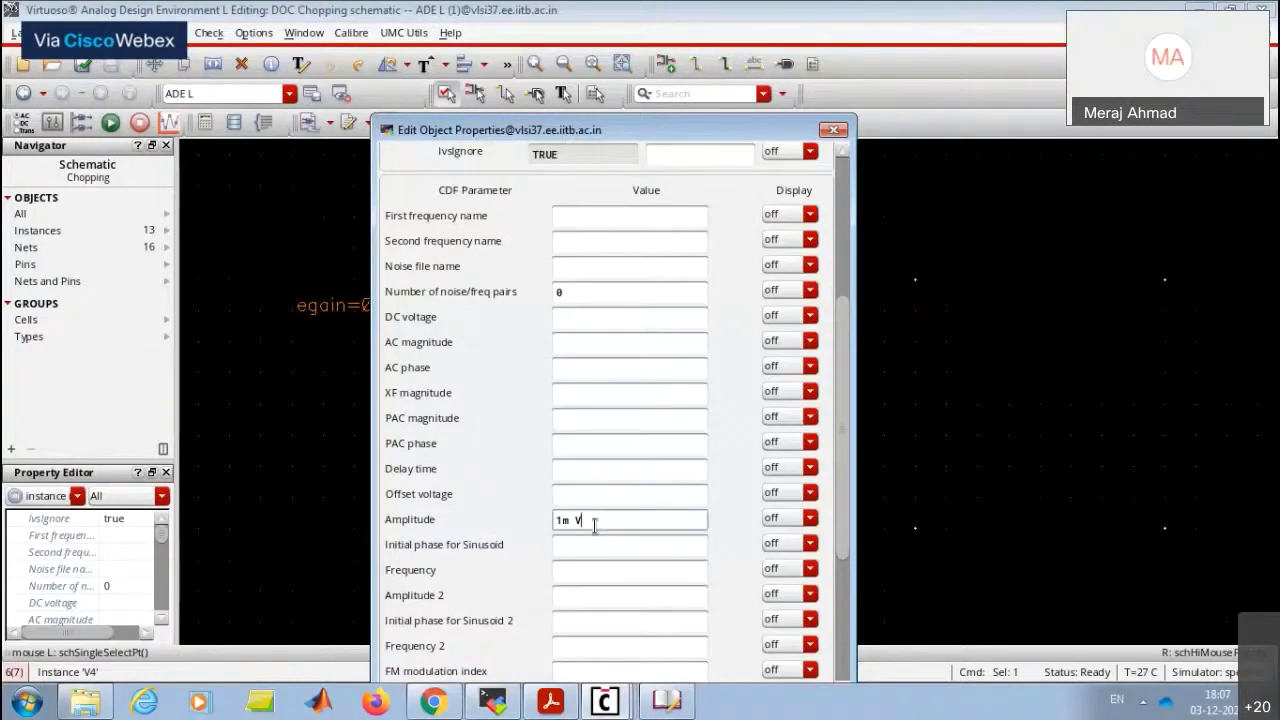
key("BackSpace")
key("Return")
left_click(785, 452)
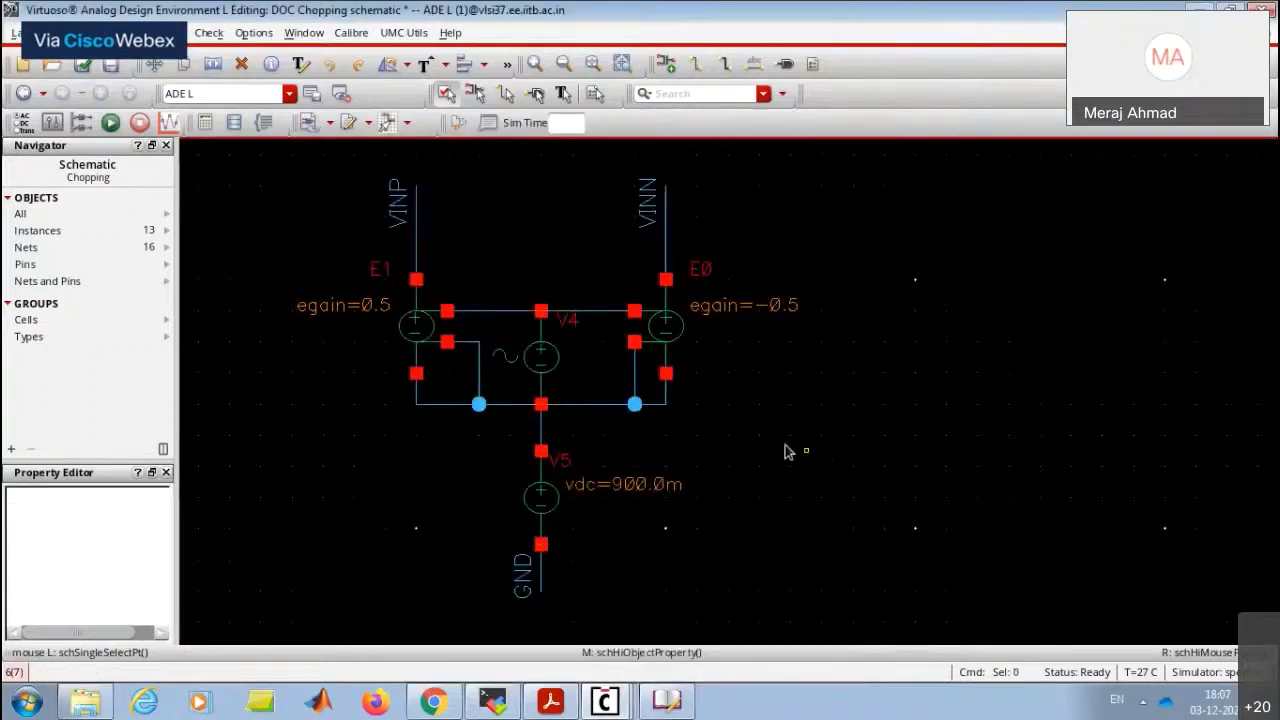
Check and save the schematic with the cleared input source and look over the complete chopper circuit.
left_click(83, 66)
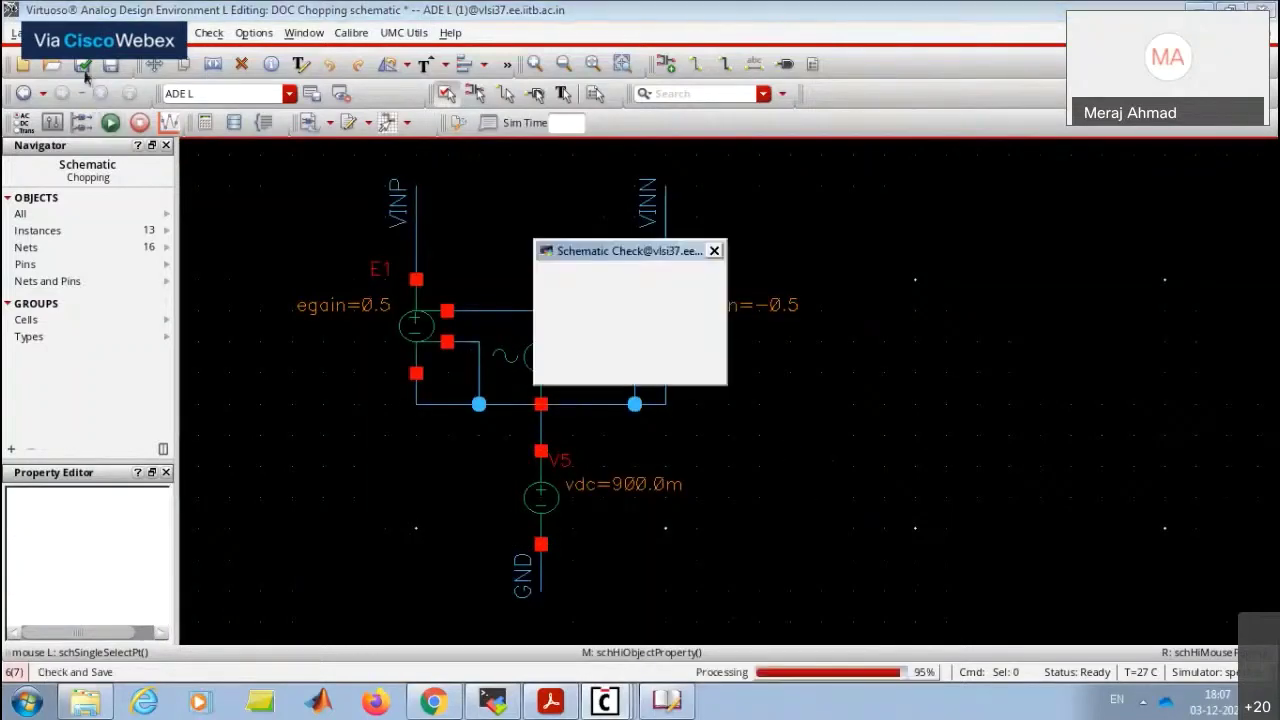
scroll(571, 486, "down", 4, "ctrl")
scroll(840, 365, "up", 2, "ctrl")
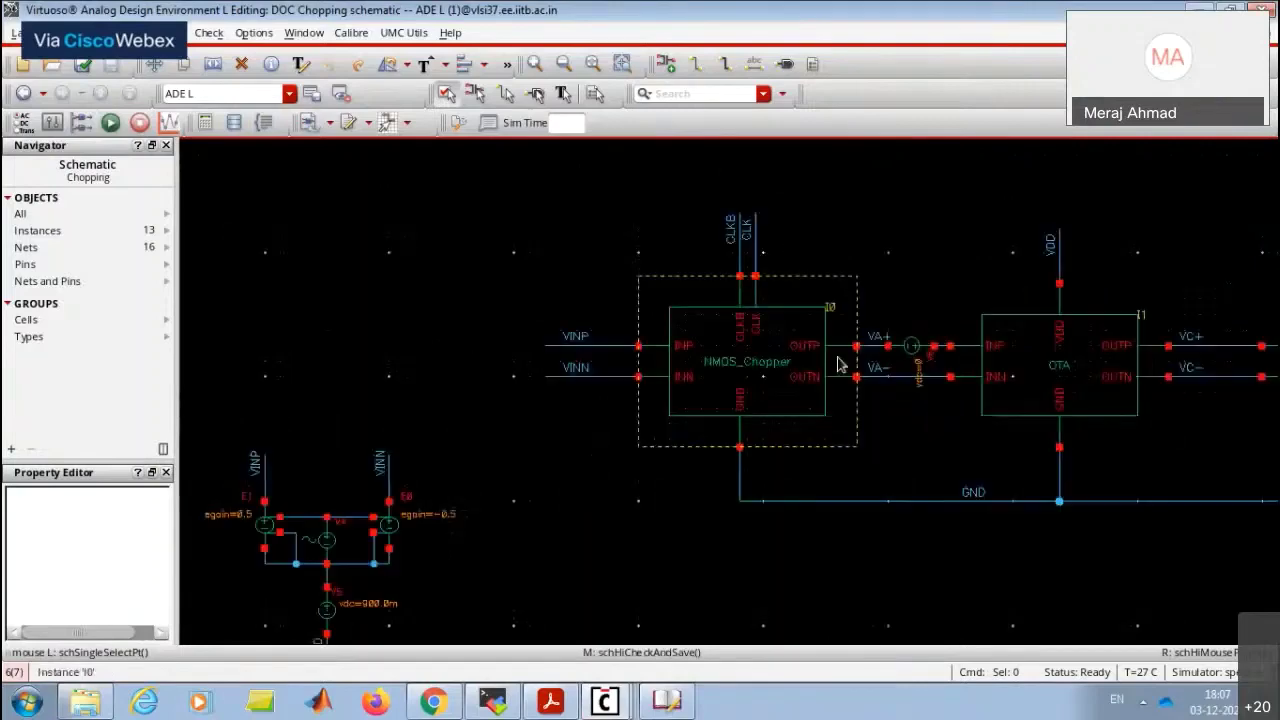
scroll(905, 350, "up", 2, "ctrl")
scroll(620, 415, "down", 4, "ctrl")
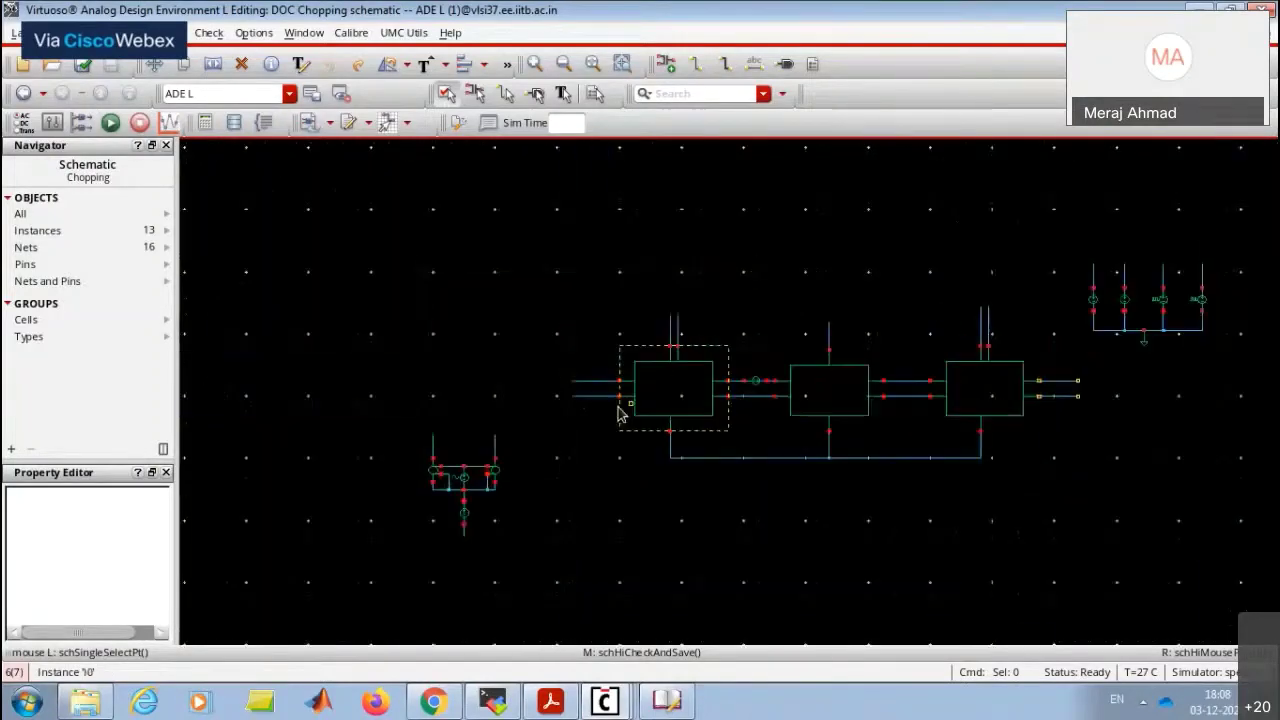
Switch to the ADE L simulation setup and choose a periodic steady-state (pss) analysis.
left_click(610, 703)
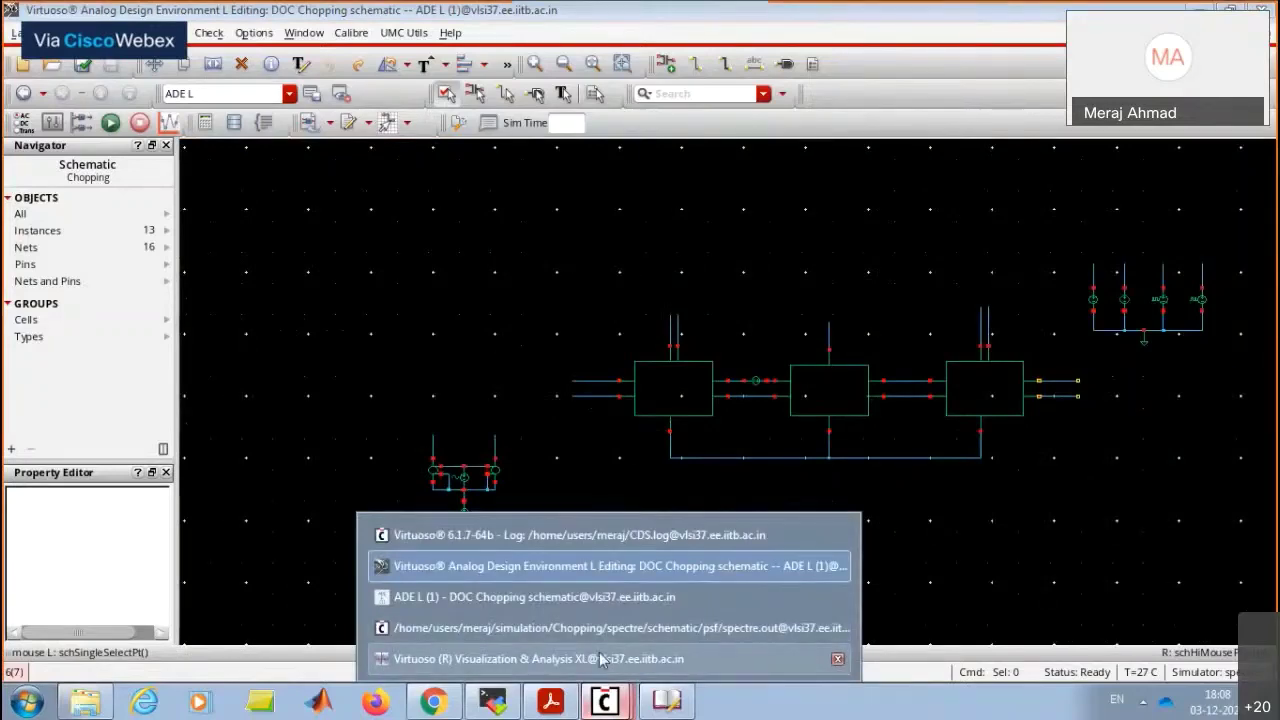
left_click(600, 661)
left_click(604, 703)
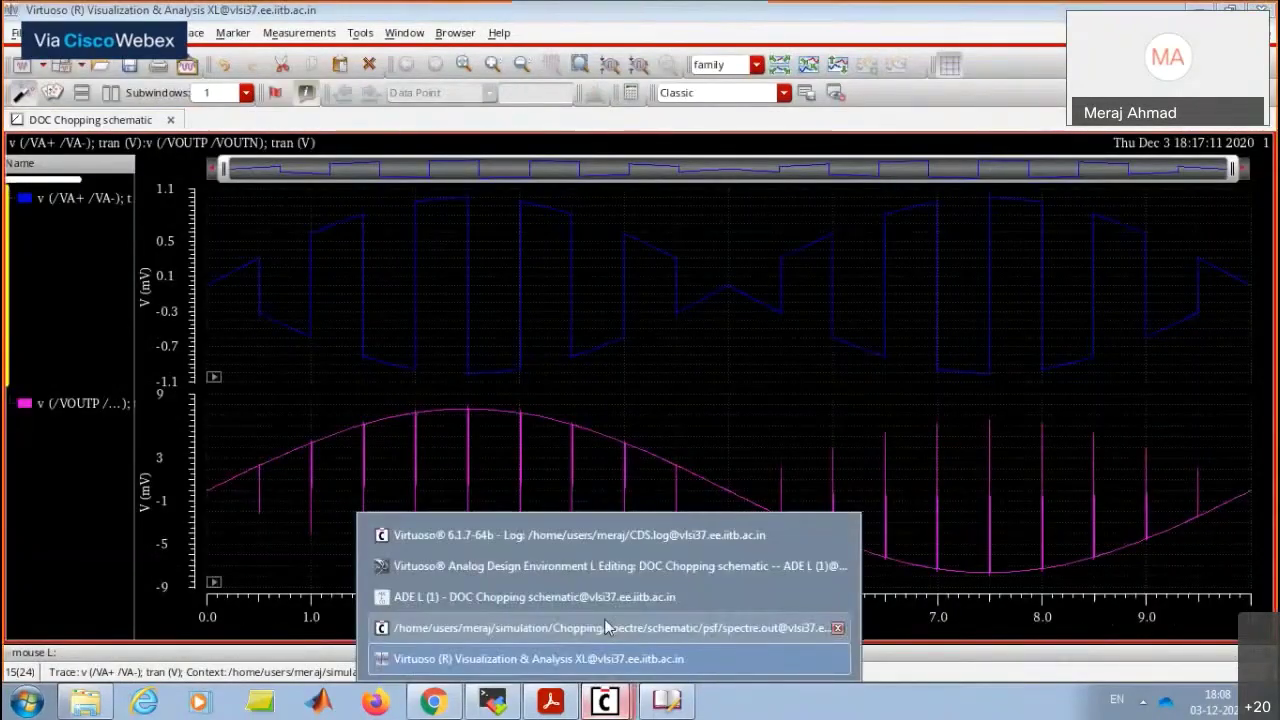
left_click(480, 591)
left_click(714, 265)
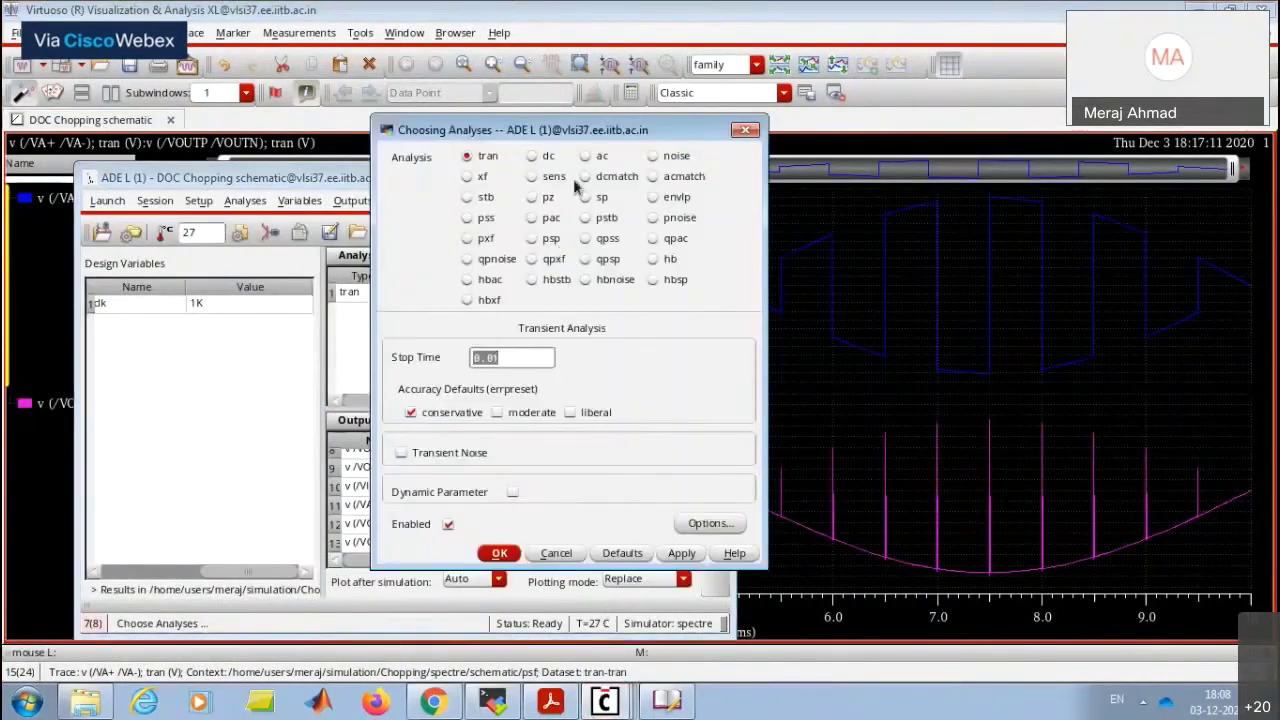
left_click(478, 222)
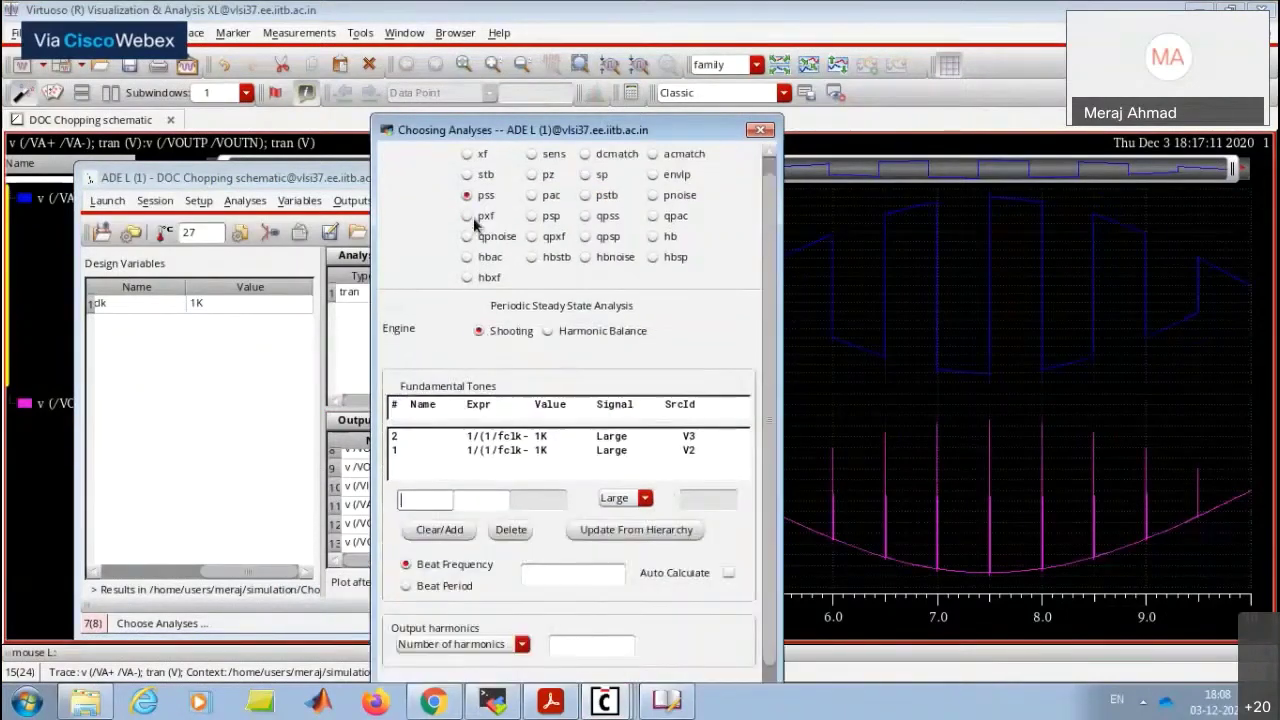
left_click(529, 158)
left_click(469, 219)
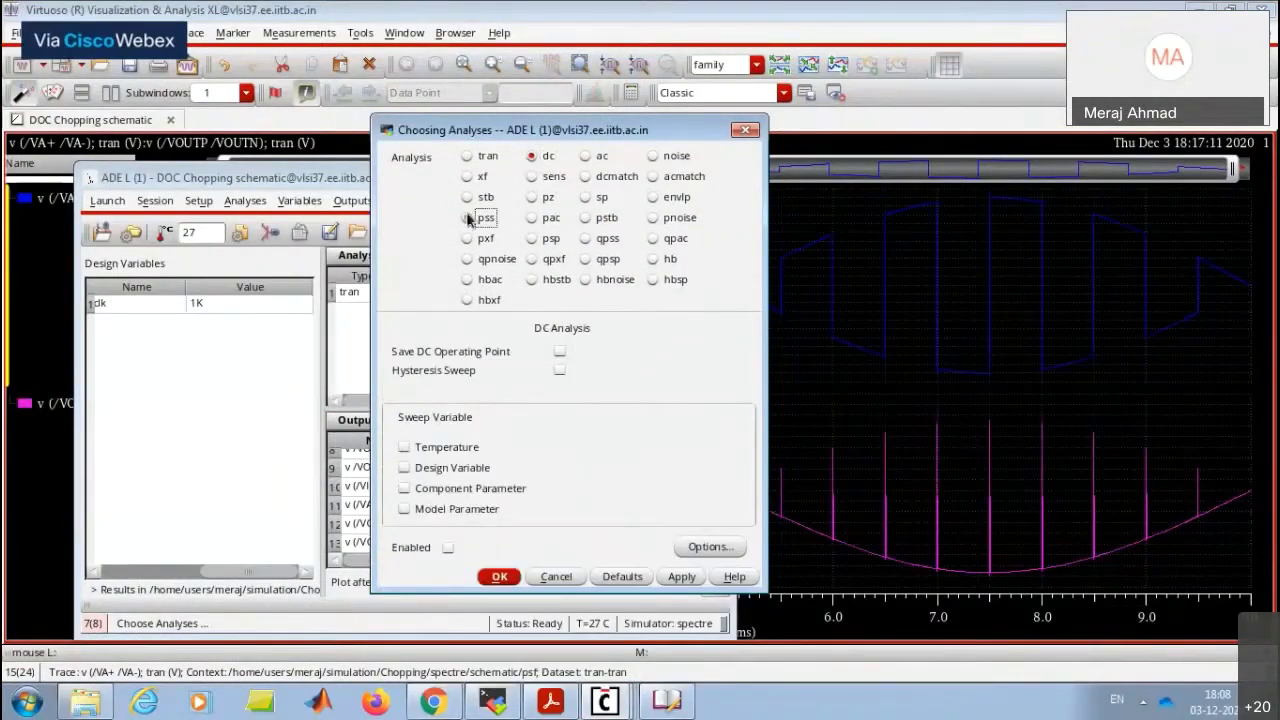
left_click(533, 158)
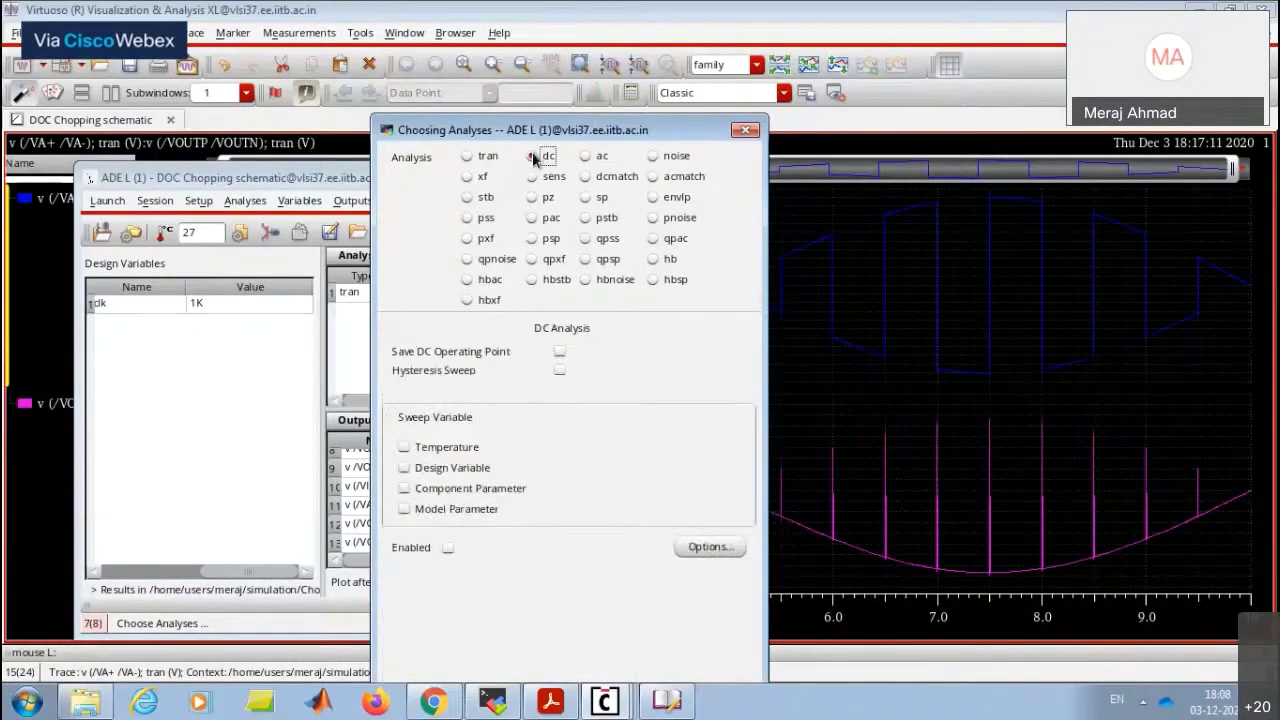
left_click(469, 217)
Configure the pss analysis with an auto-calculated beat frequency, 10 output harmonics and conservative accuracy, and accept it.
scroll(614, 470, "down", 1)
scroll(614, 470, "down", 1)
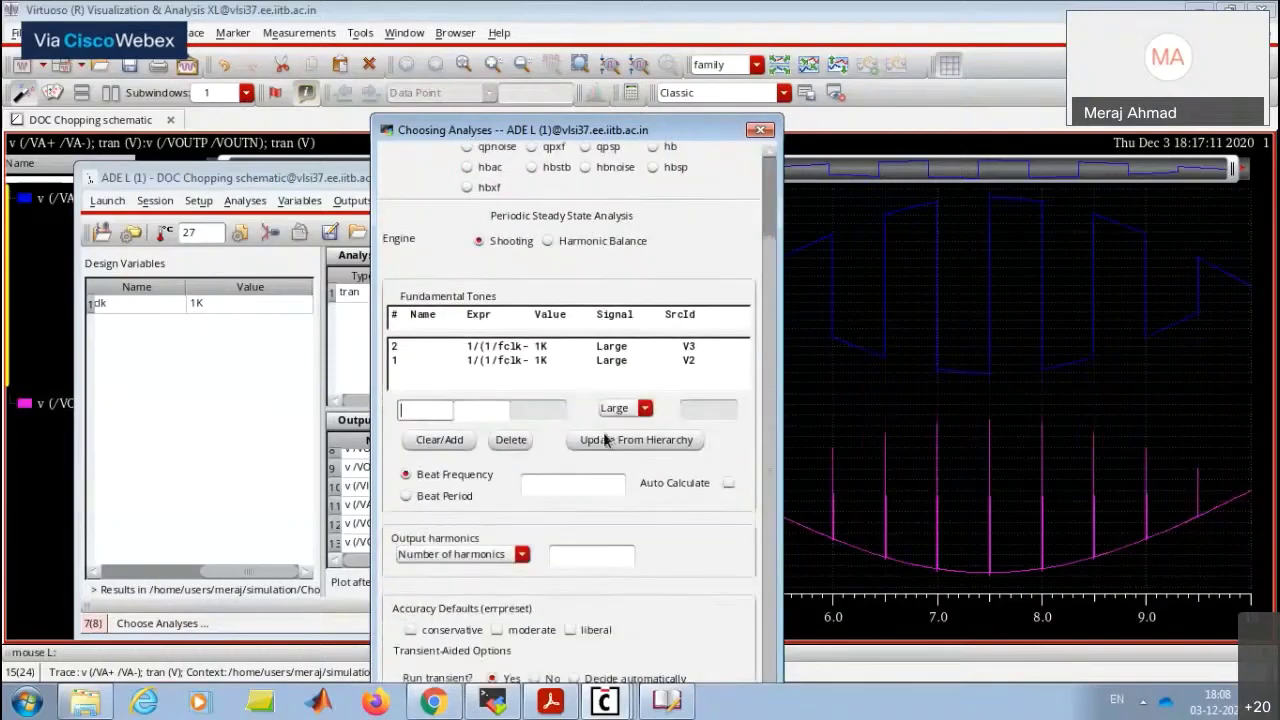
left_click(728, 484)
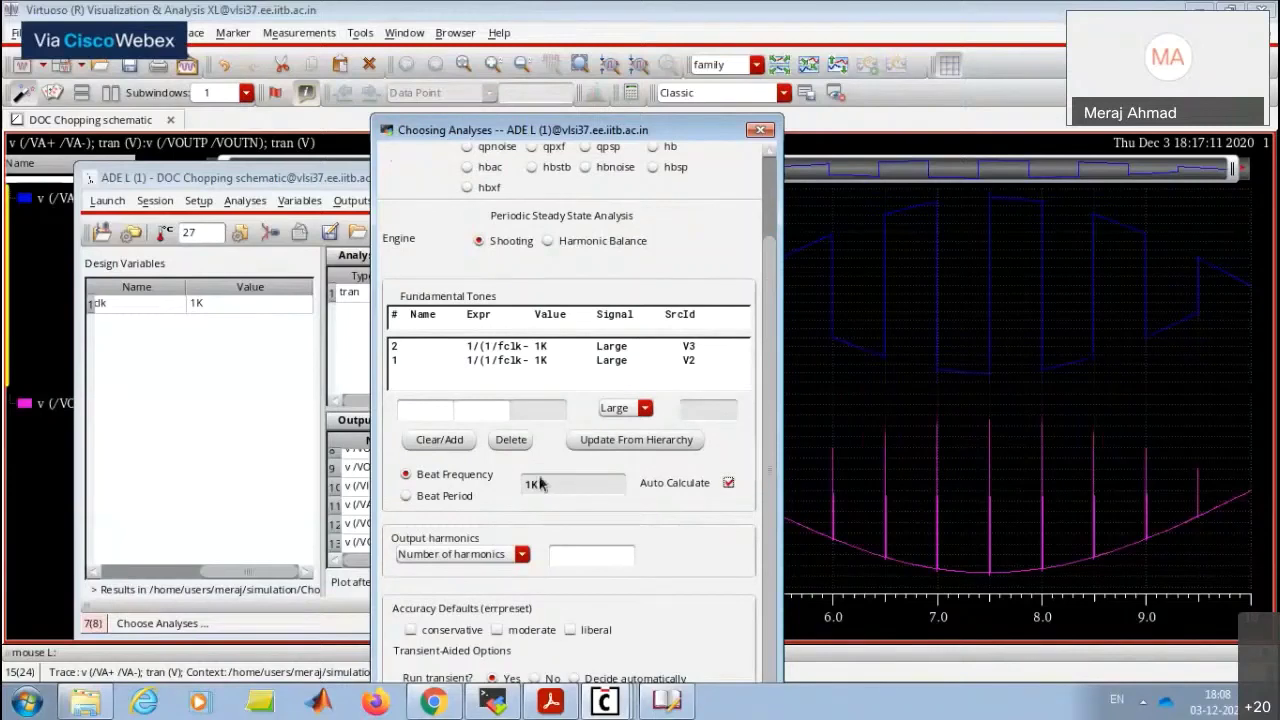
scroll(540, 485, "down", 1)
left_click(572, 500)
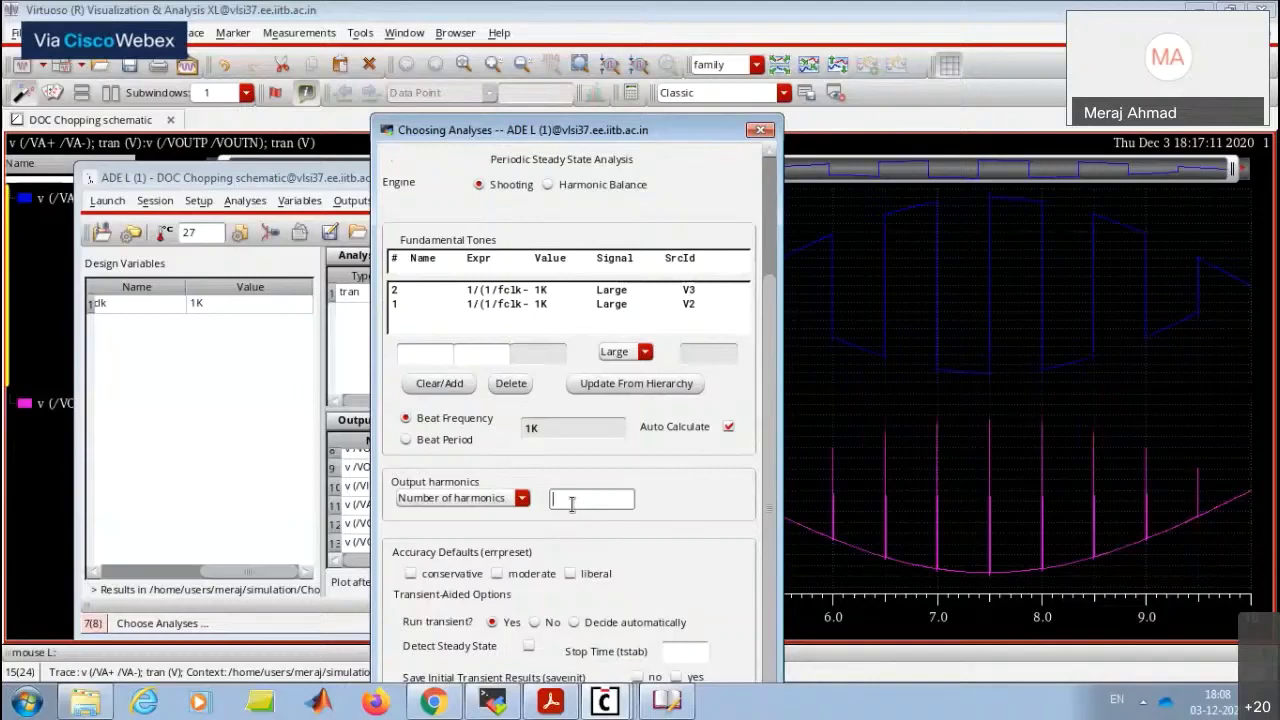
left_click(572, 504)
type("10")
left_click(410, 574)
scroll(615, 522, "down", 2)
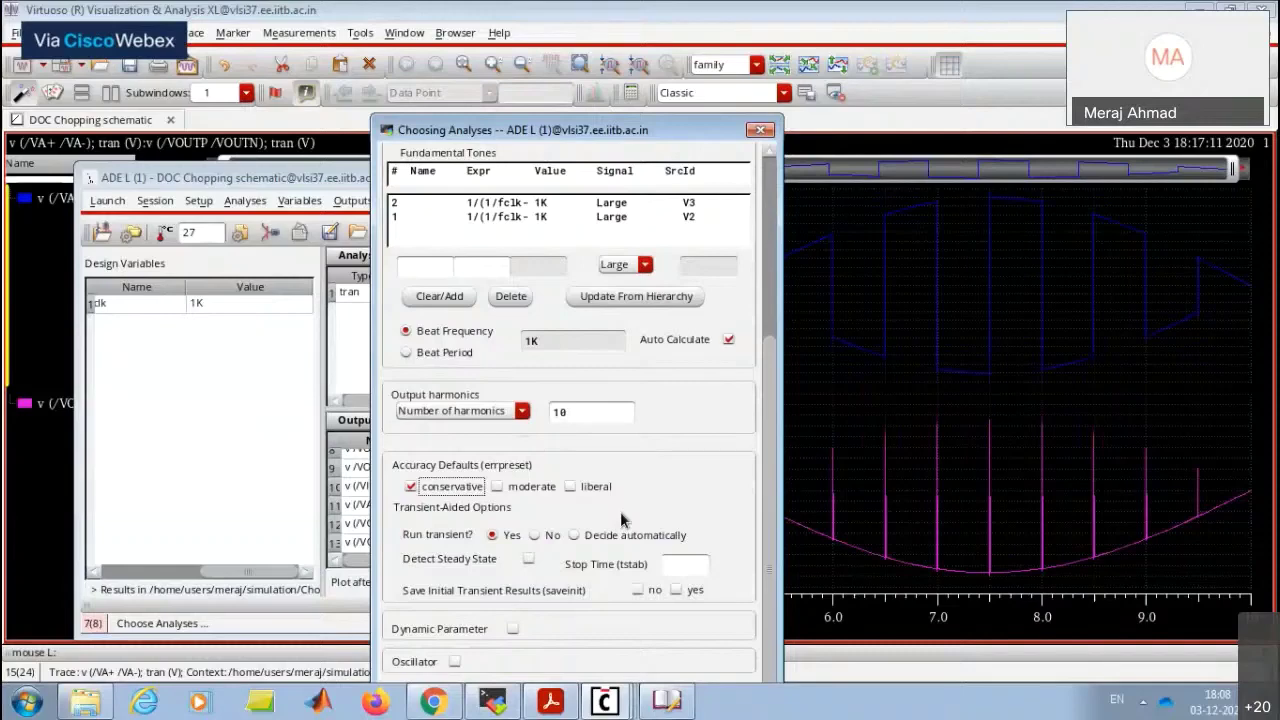
key("Return")
Add a noise analysis with a frequency sweep from 0.1 Hz to 10 kHz.
left_click(710, 272)
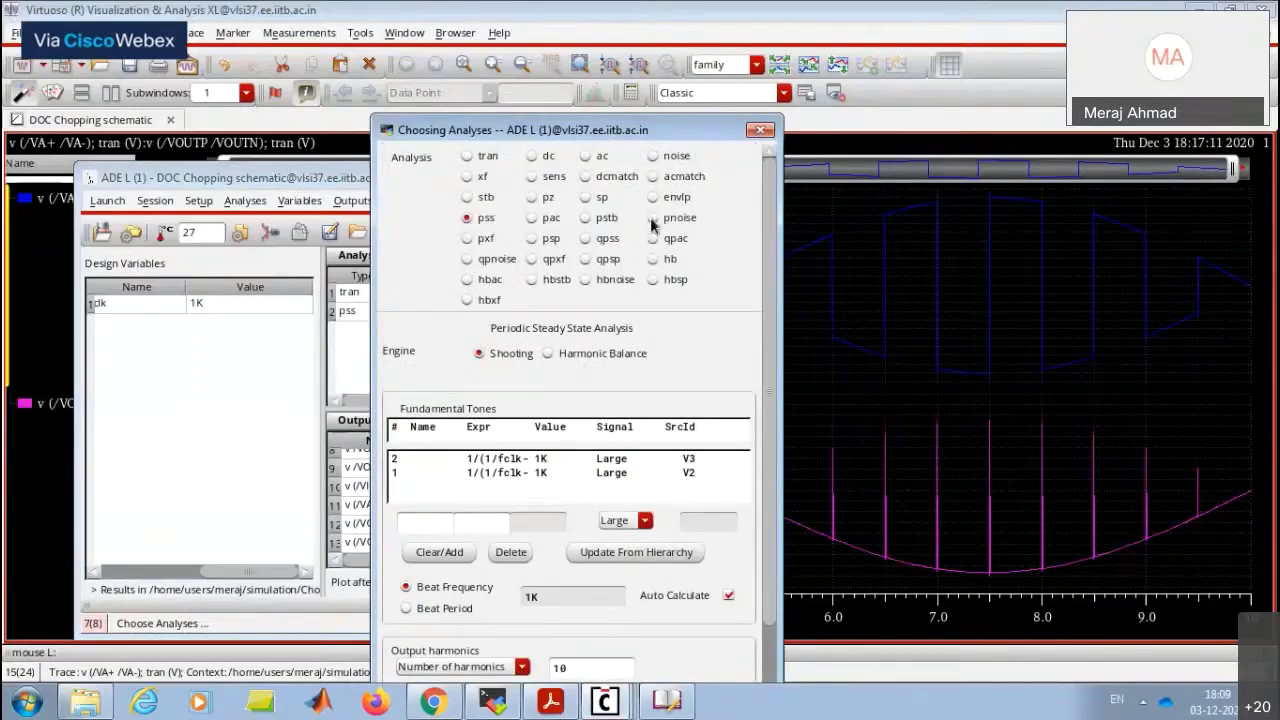
left_click(653, 156)
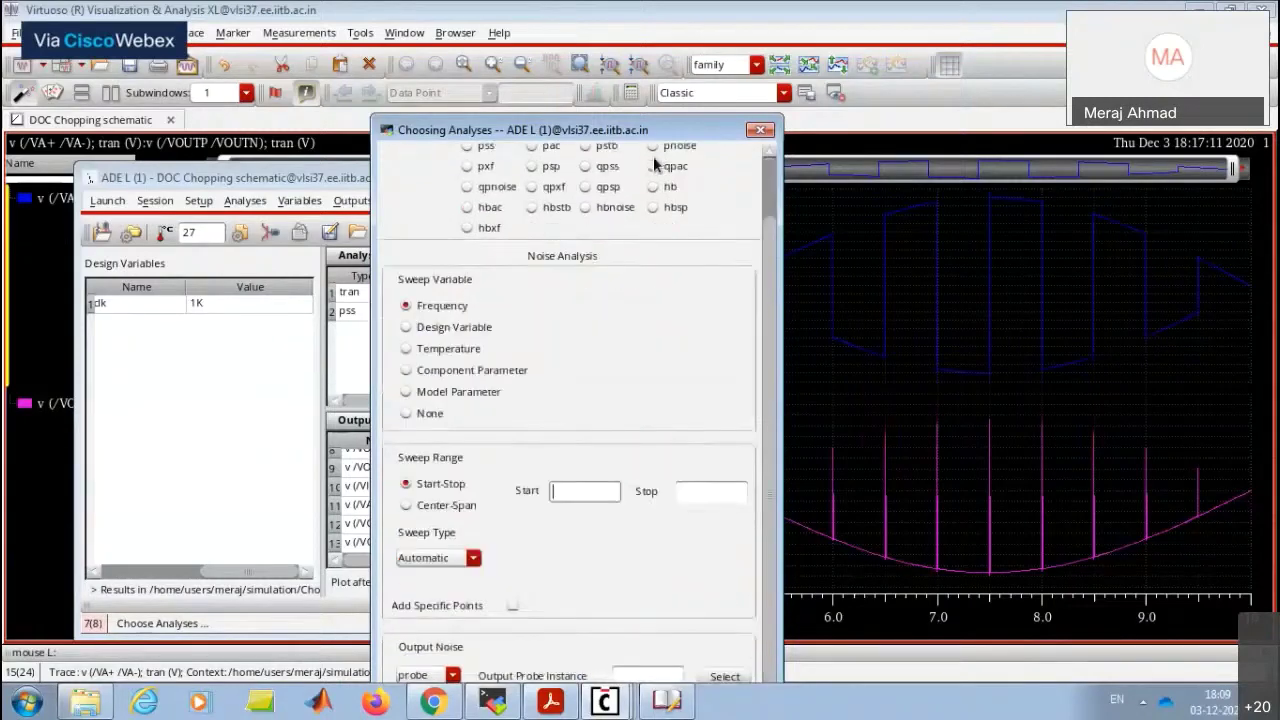
left_click(563, 488)
type("0.1")
key("Tab")
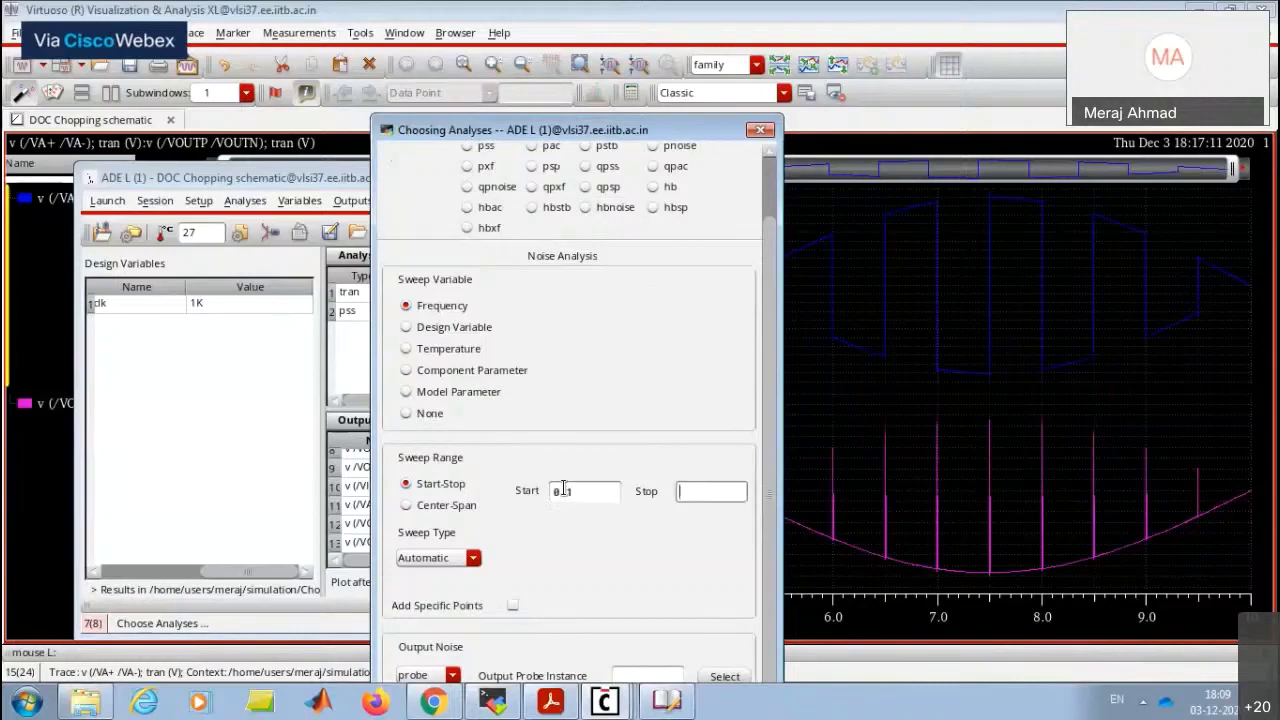
type("10k")
scroll(574, 563, "down", 1)
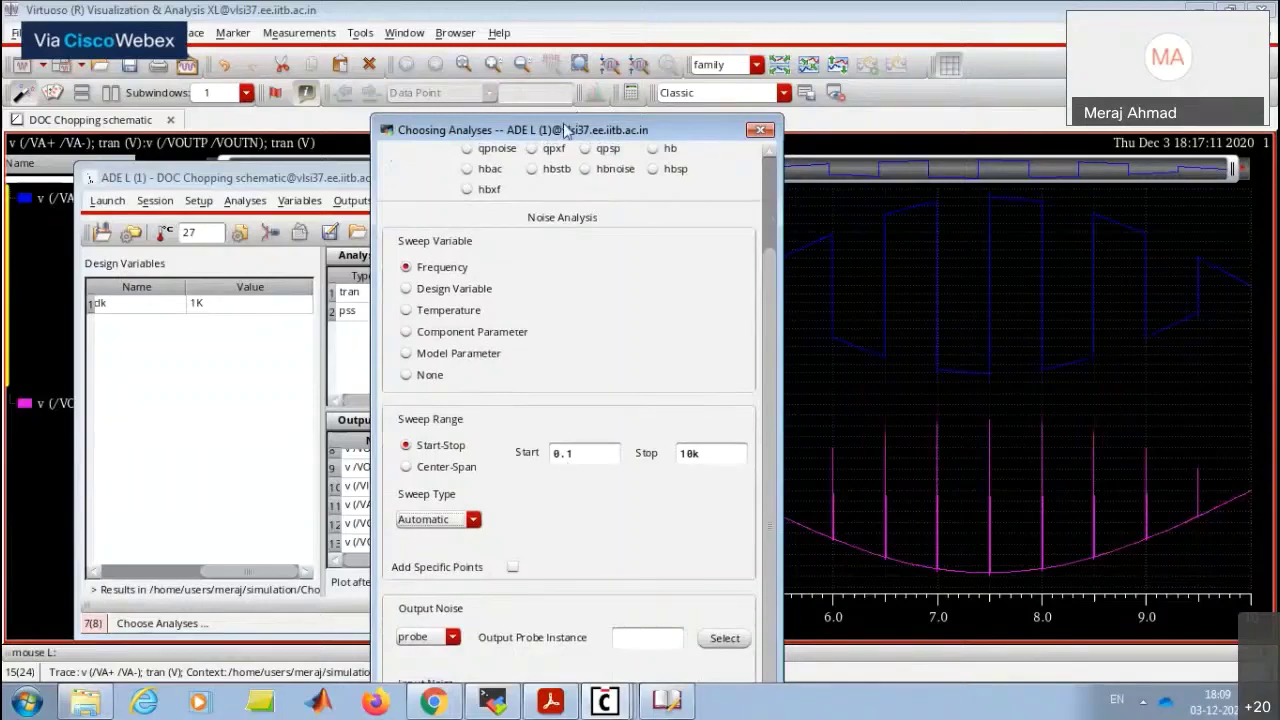
Set the output noise to voltage, with VOUTP as positive and VOUTN as negative output node from the schematic.
left_click_drag(500, 130, 428, 61)
left_click(380, 568)
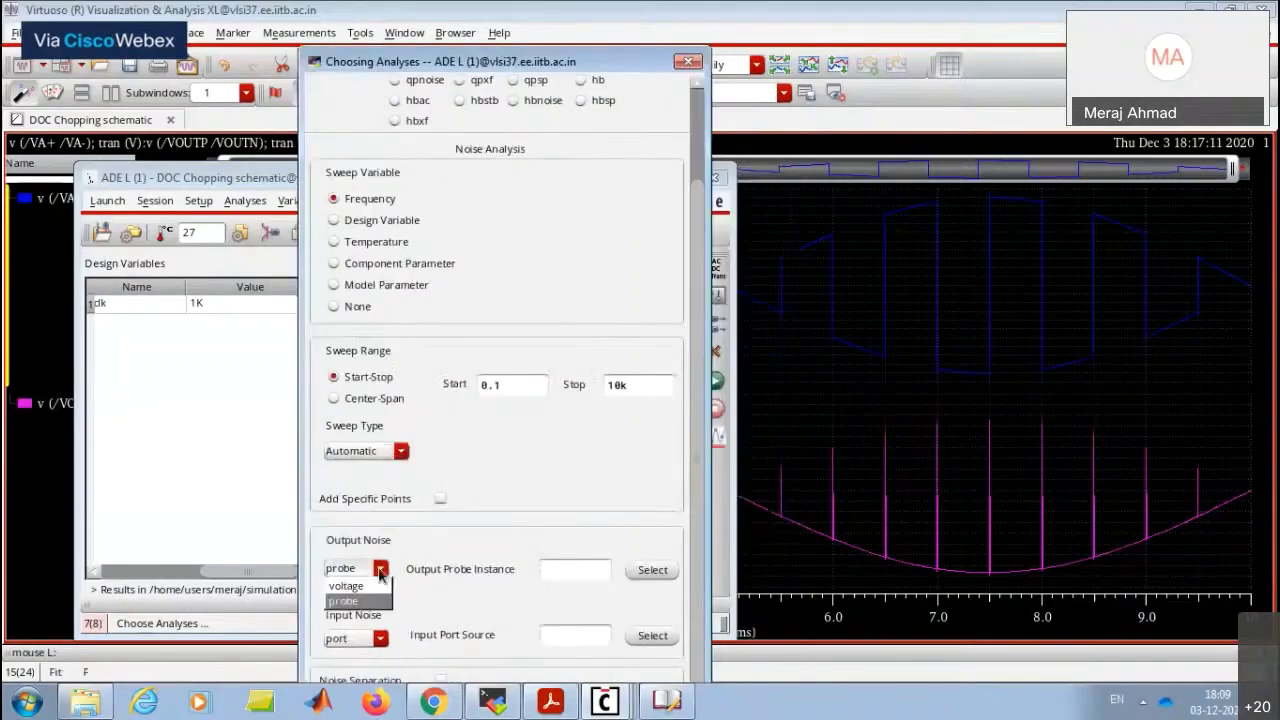
left_click(381, 586)
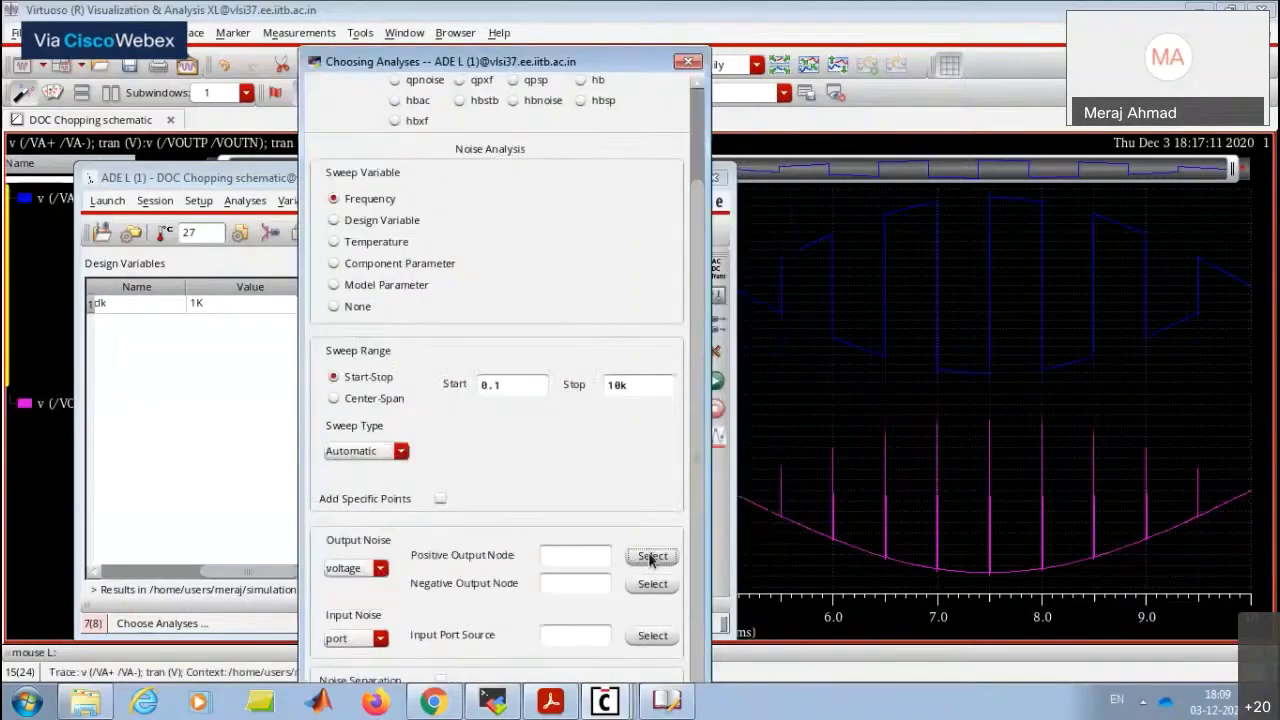
mouse_move(604, 700)
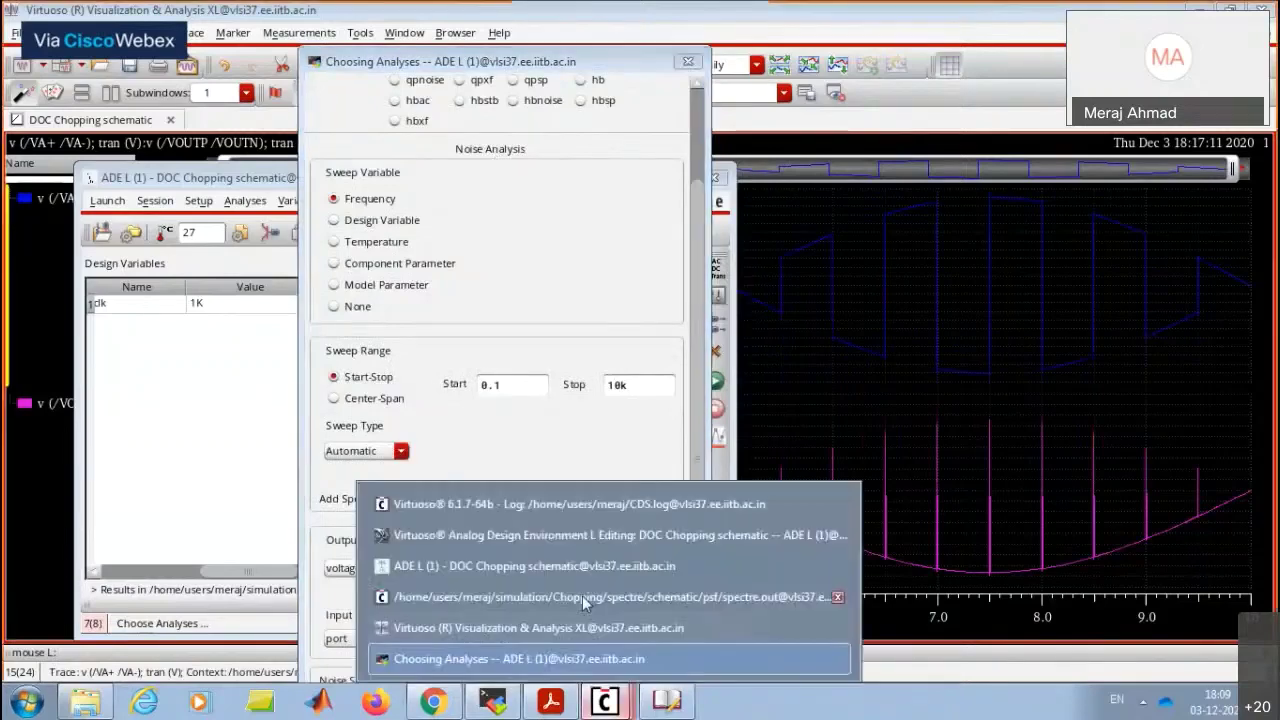
left_click(597, 525)
scroll(1088, 393, "up", 2, "ctrl")
left_click(1051, 370)
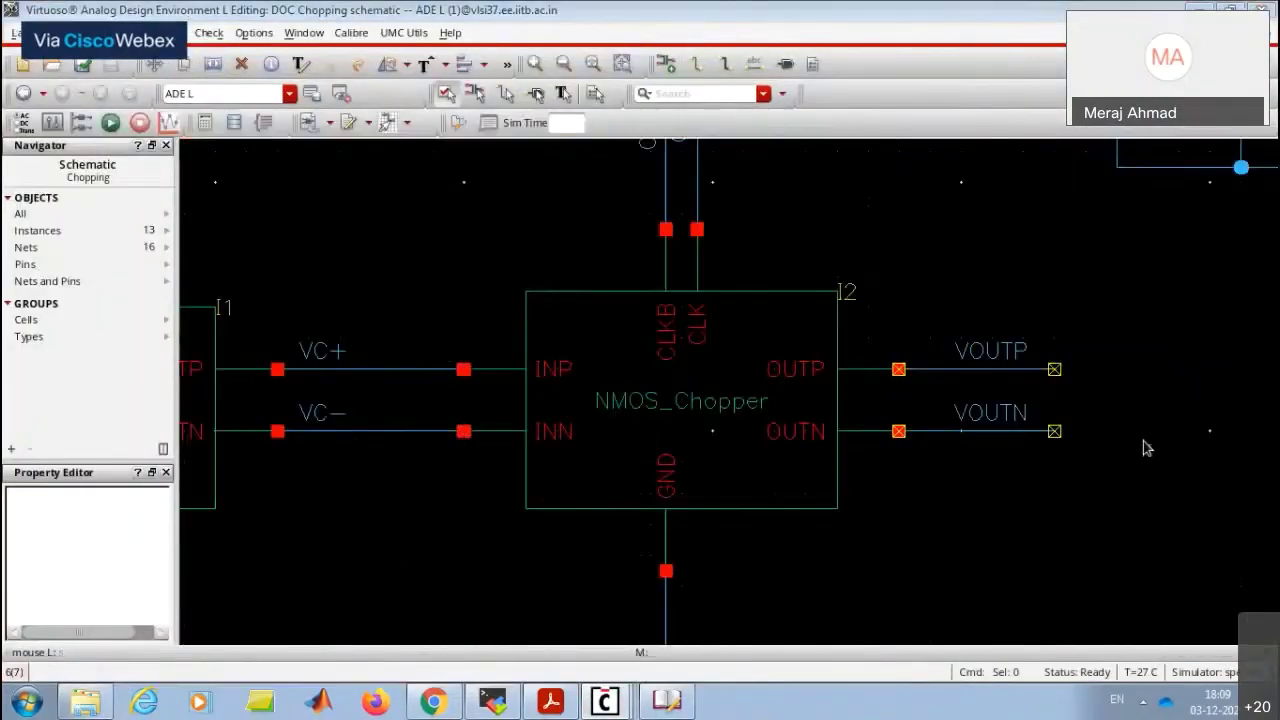
left_click(652, 584)
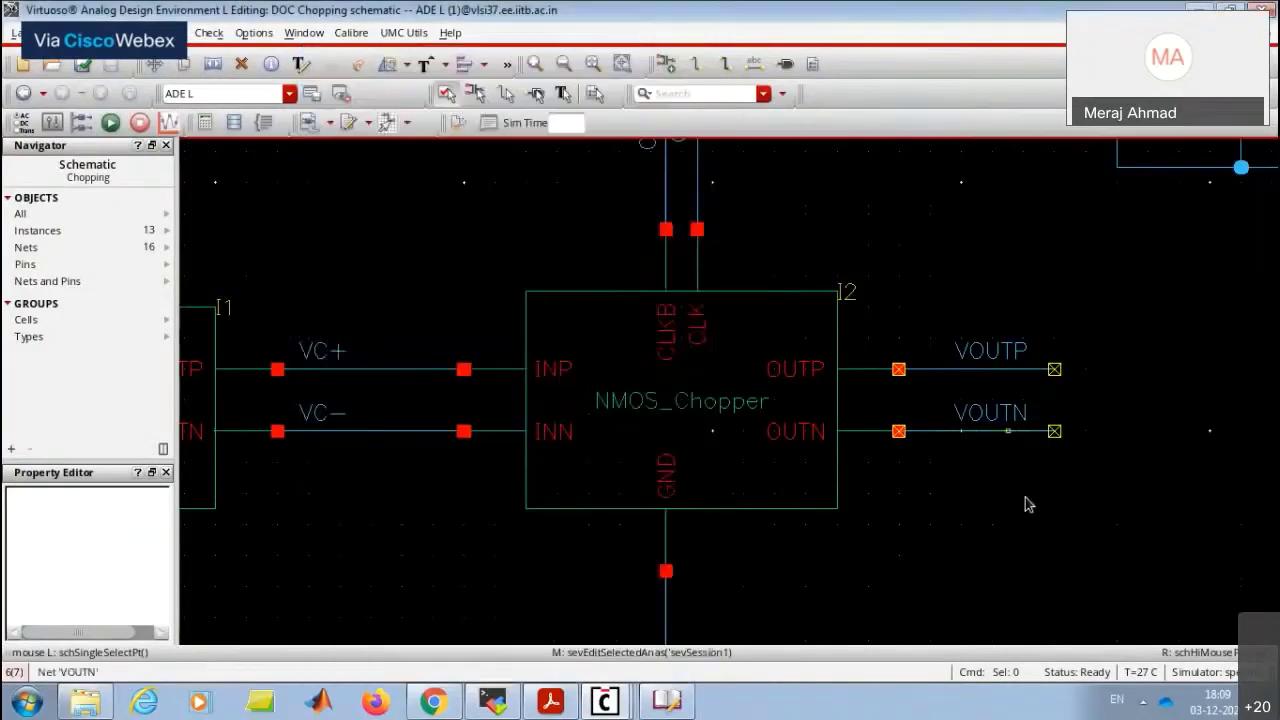
left_click(1054, 431)
Set the input noise to voltage with V4 as the input source, and accept the noise analysis.
left_click(380, 638)
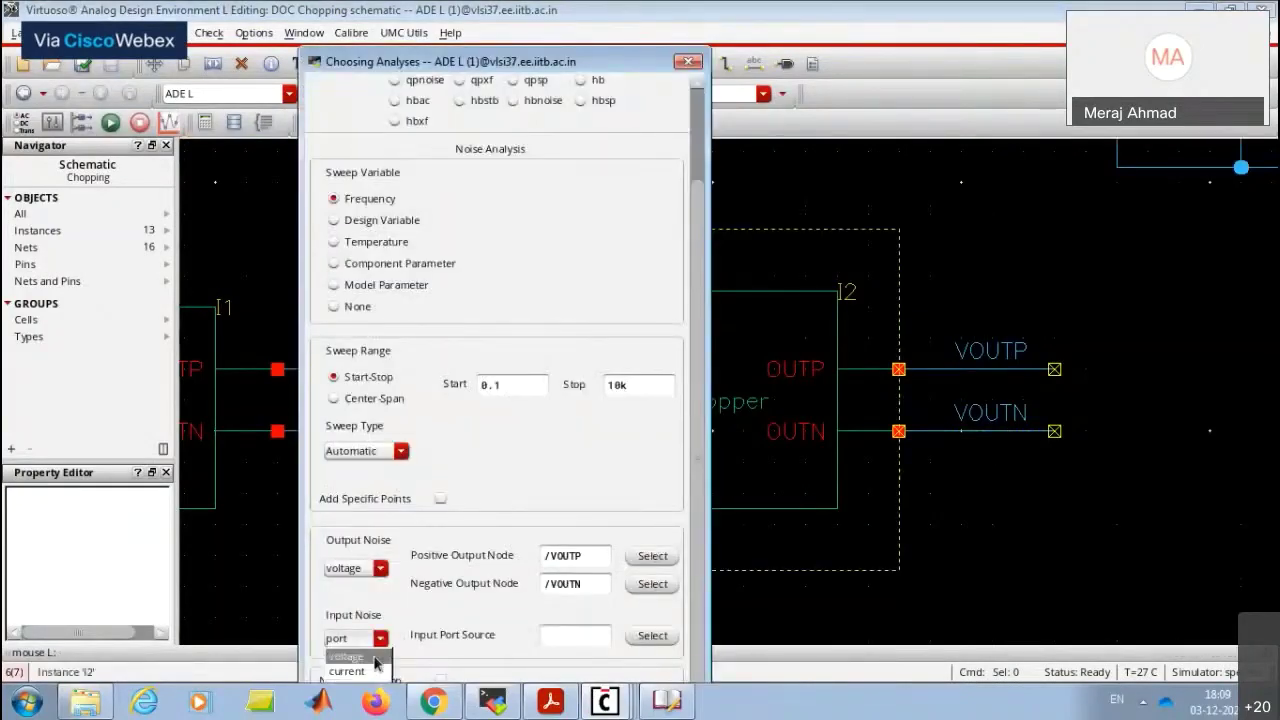
left_click(358, 655)
scroll(366, 646, "up", 1)
scroll(505, 595, "down", 1)
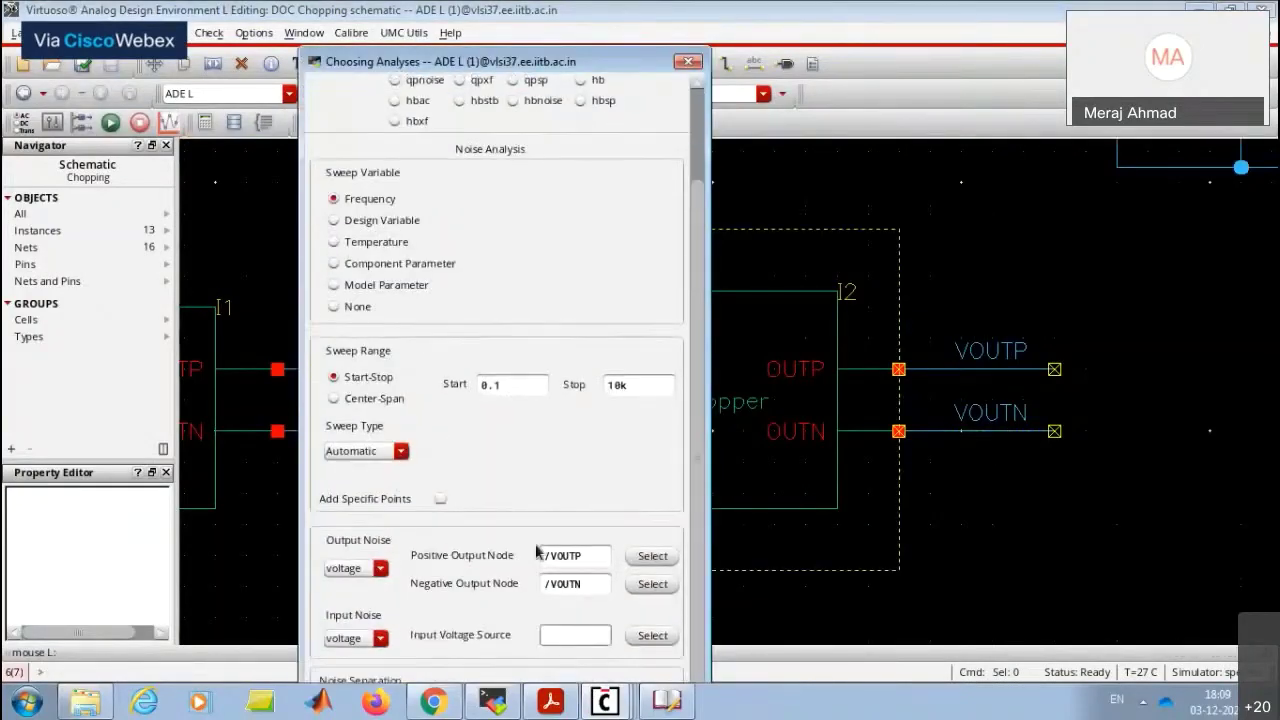
left_click(652, 636)
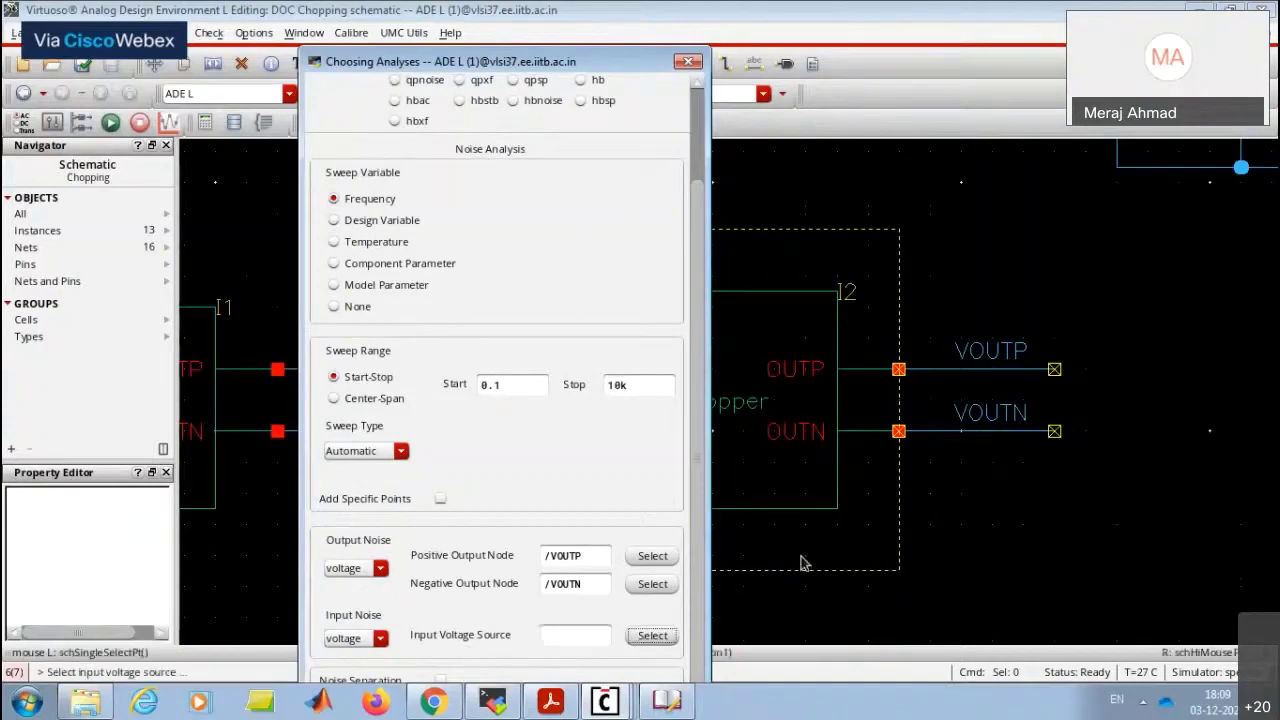
key("f")
scroll(443, 606, "up", 3)
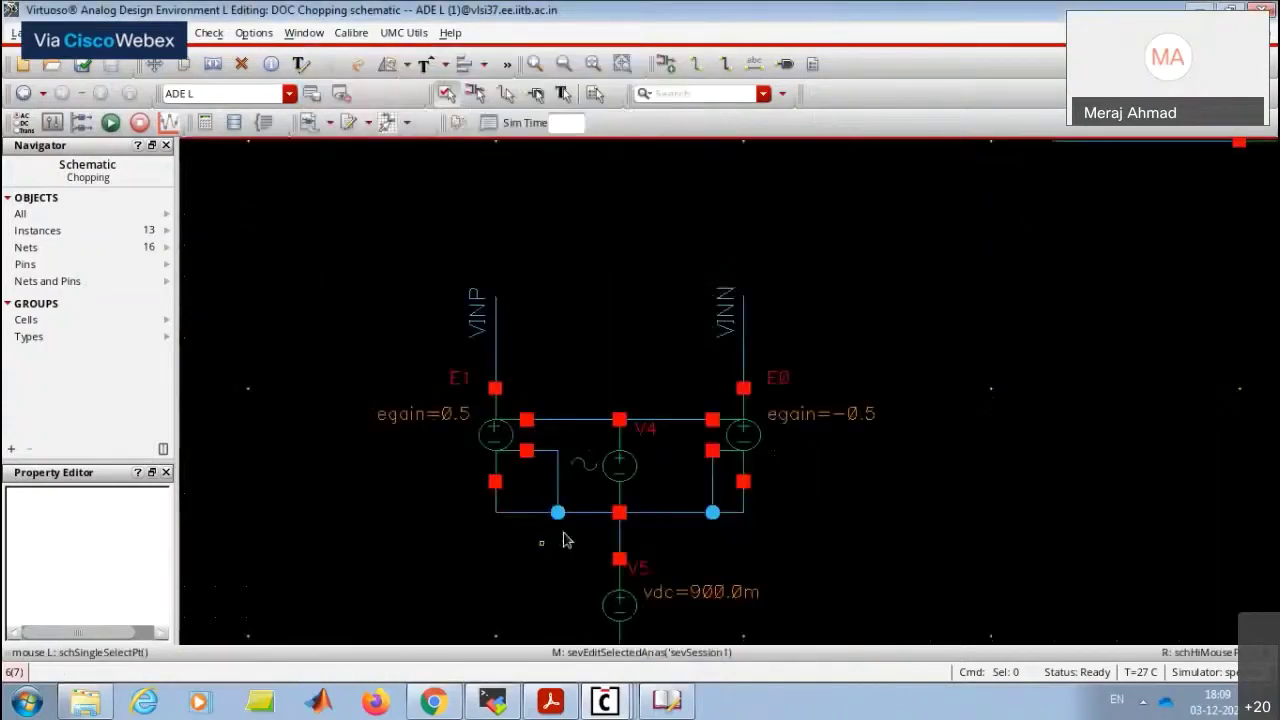
left_click(613, 472)
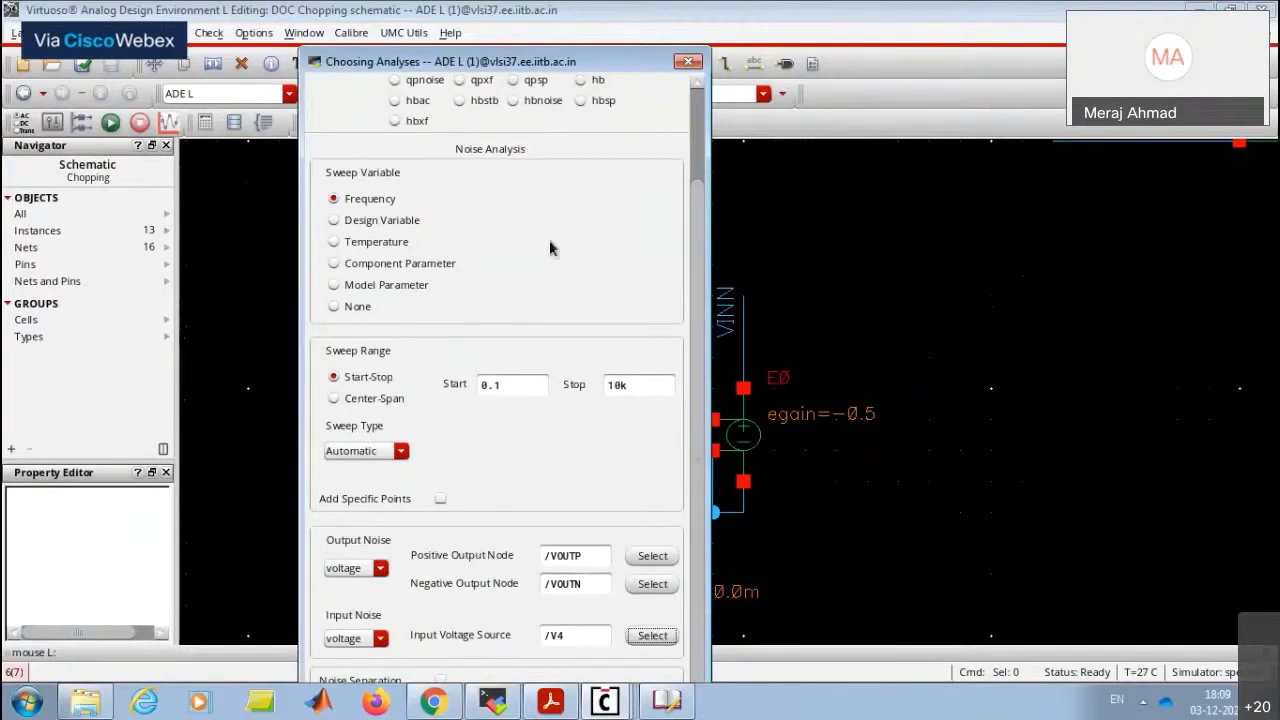
left_click_drag(521, 65, 631, 46)
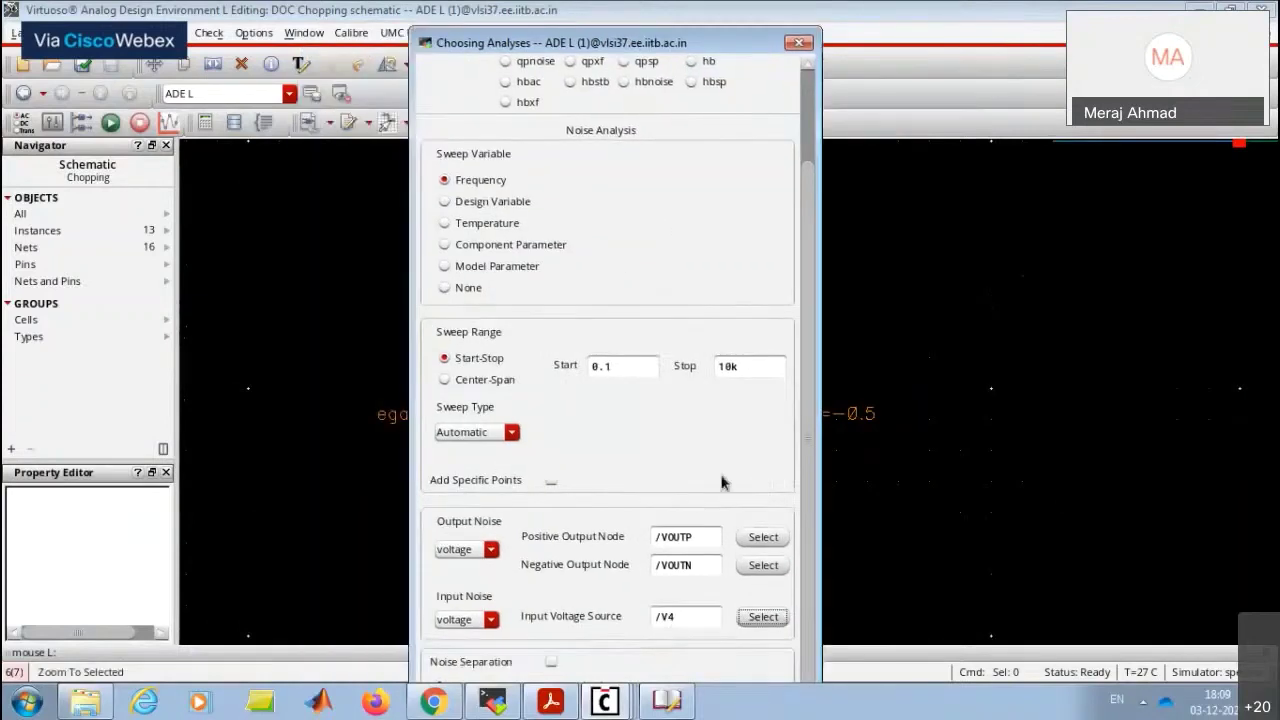
scroll(671, 462, "up", 5)
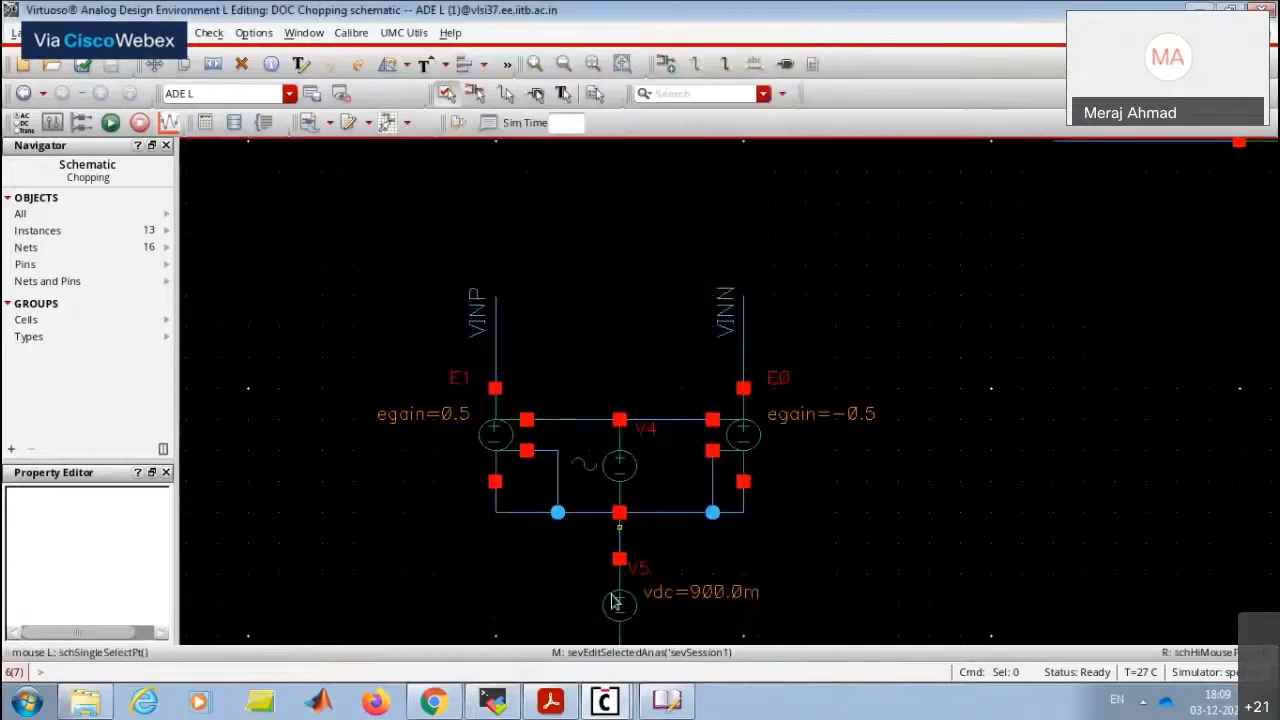
Return to the ADE L simulation setup and choose a periodic noise (pnoise) analysis to add.
left_click(604, 701)
left_click(450, 586)
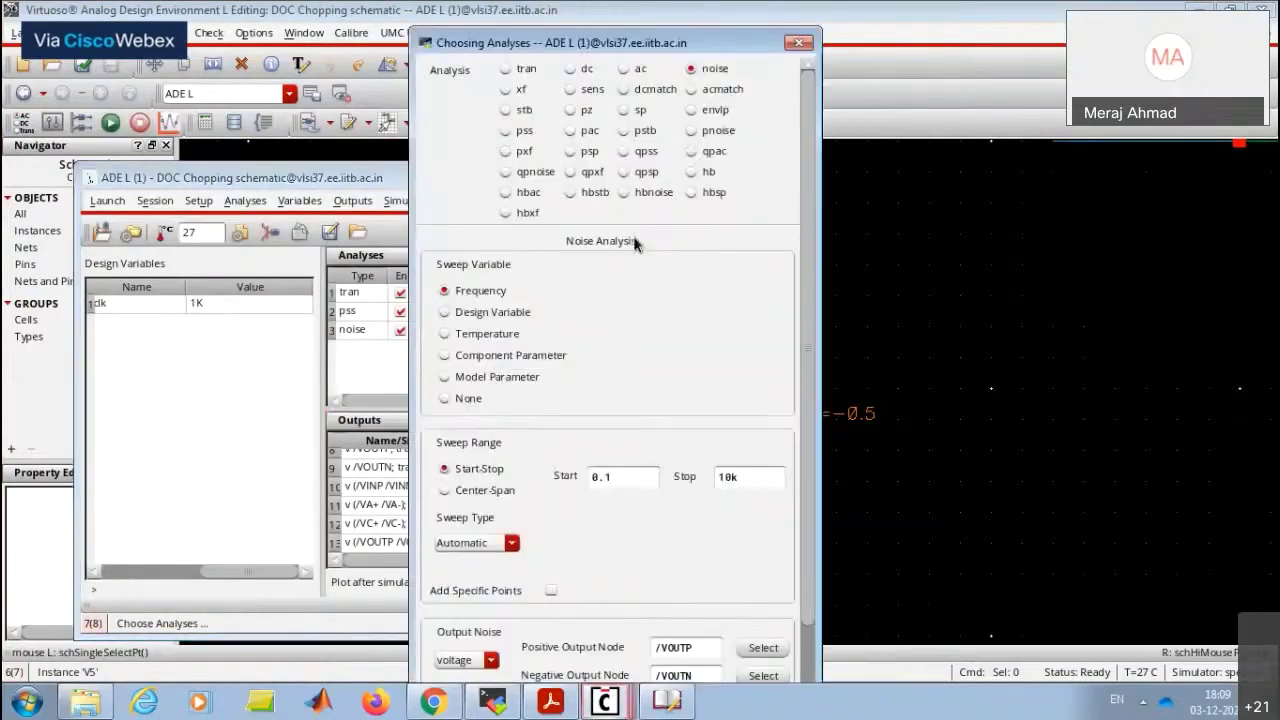
left_click(714, 266)
left_click(505, 172)
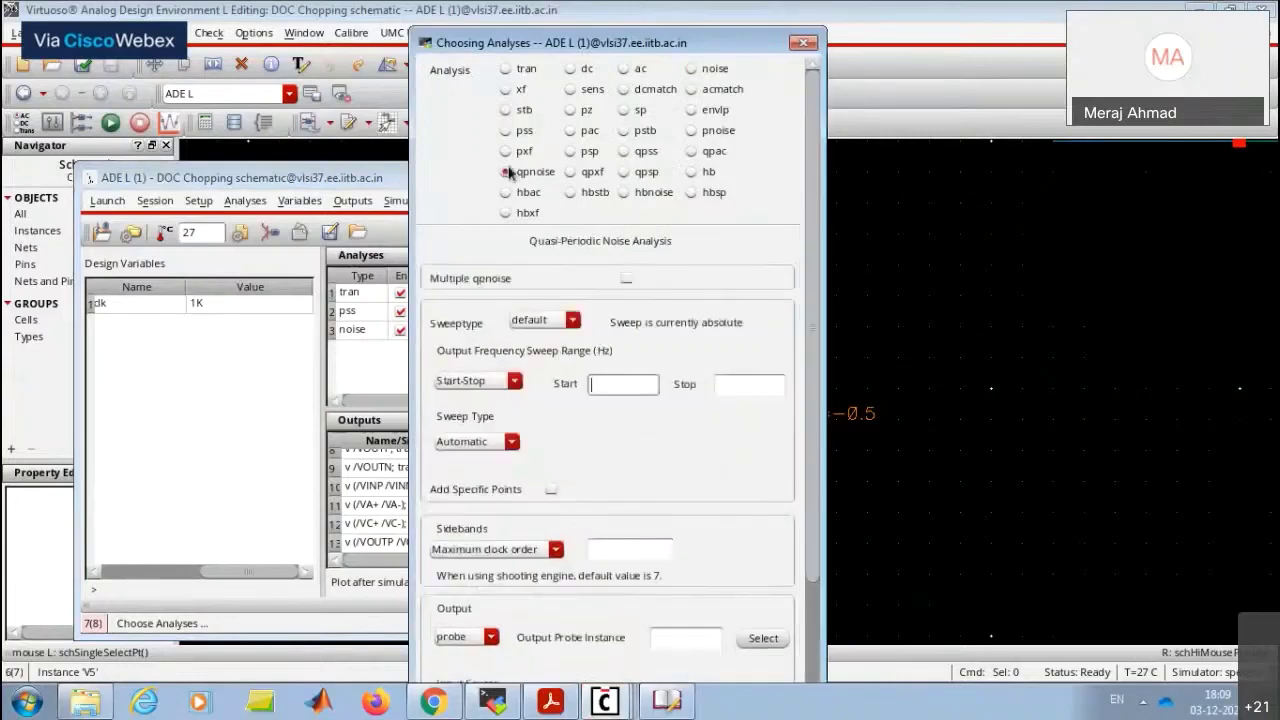
left_click(690, 131)
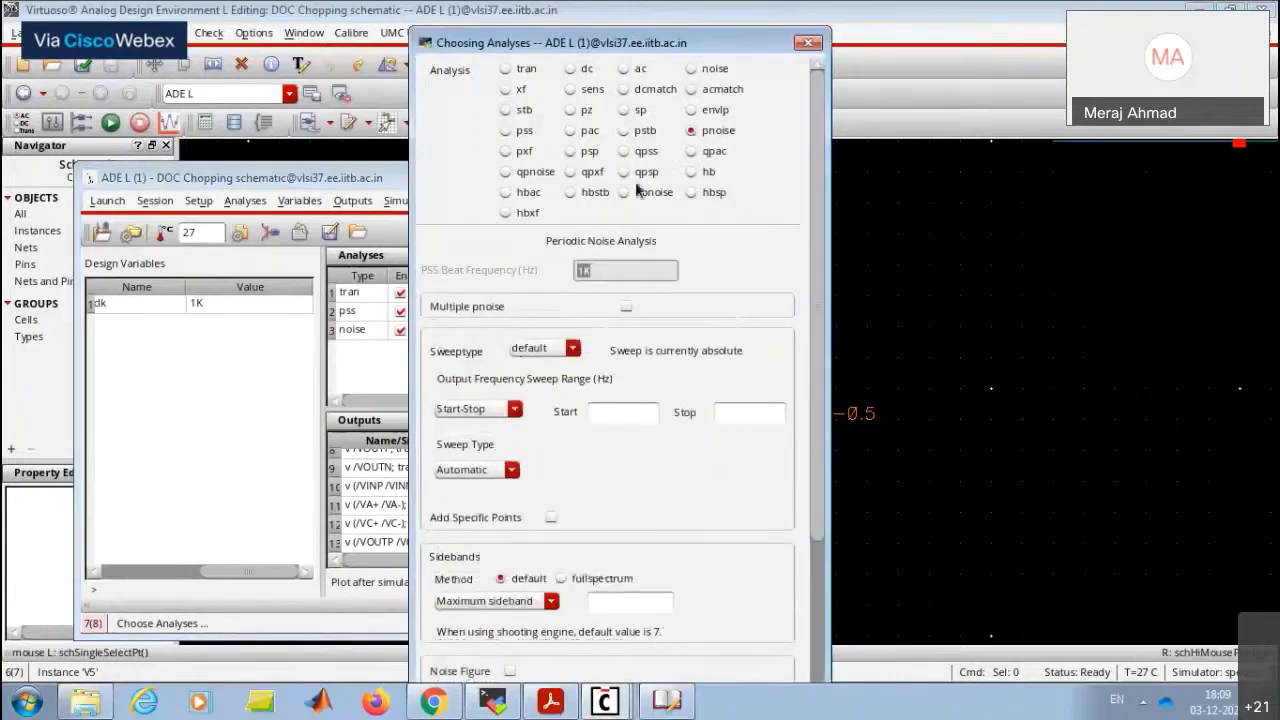
Set the pnoise output frequency sweep from 0.1 Hz to 10 kHz, keeping the automatic sweep type, with a maximum sideband of 10.
left_click(601, 410)
type("0.")
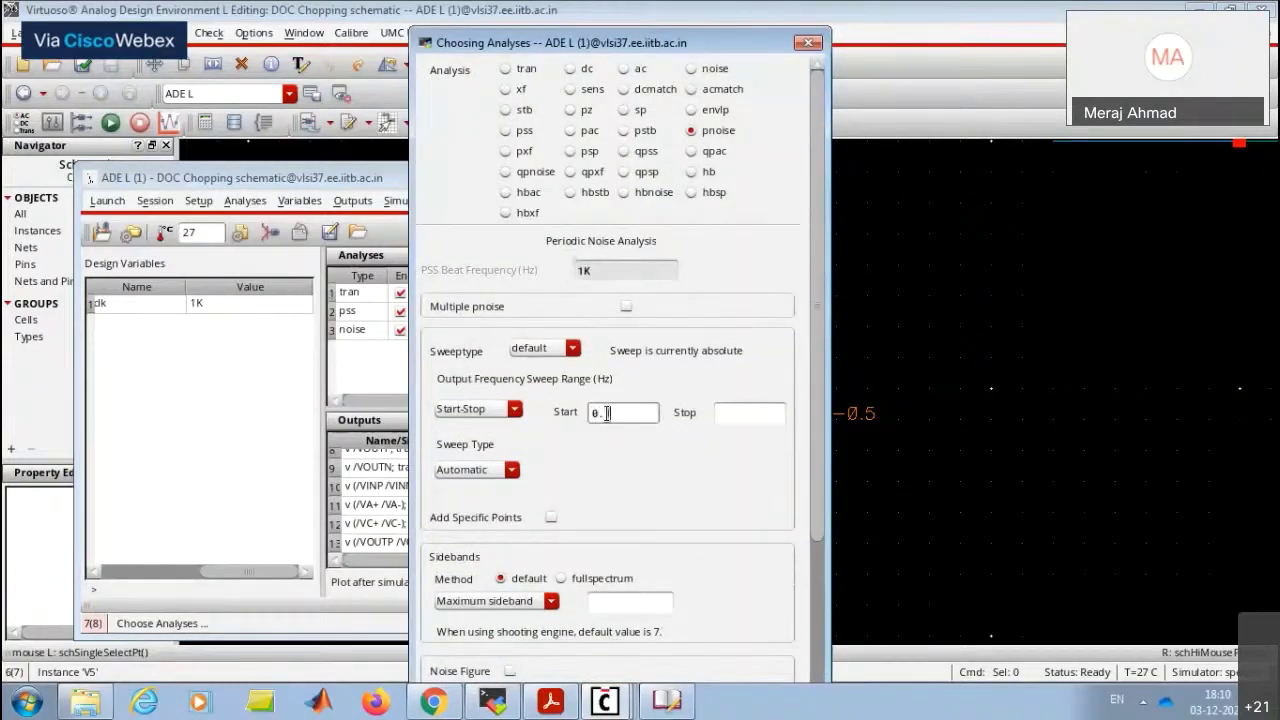
type("1")
key("Tab")
type("10k")
left_click(511, 469)
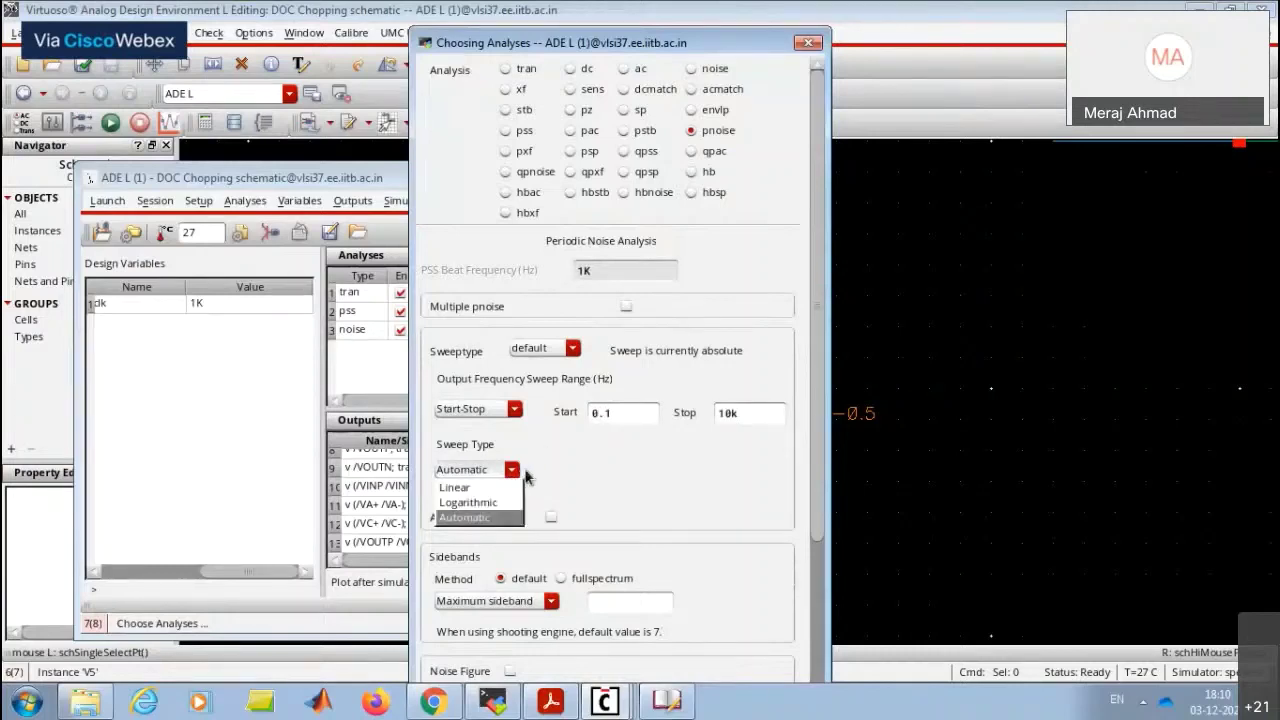
left_click(527, 477)
left_click(624, 600)
type("10")
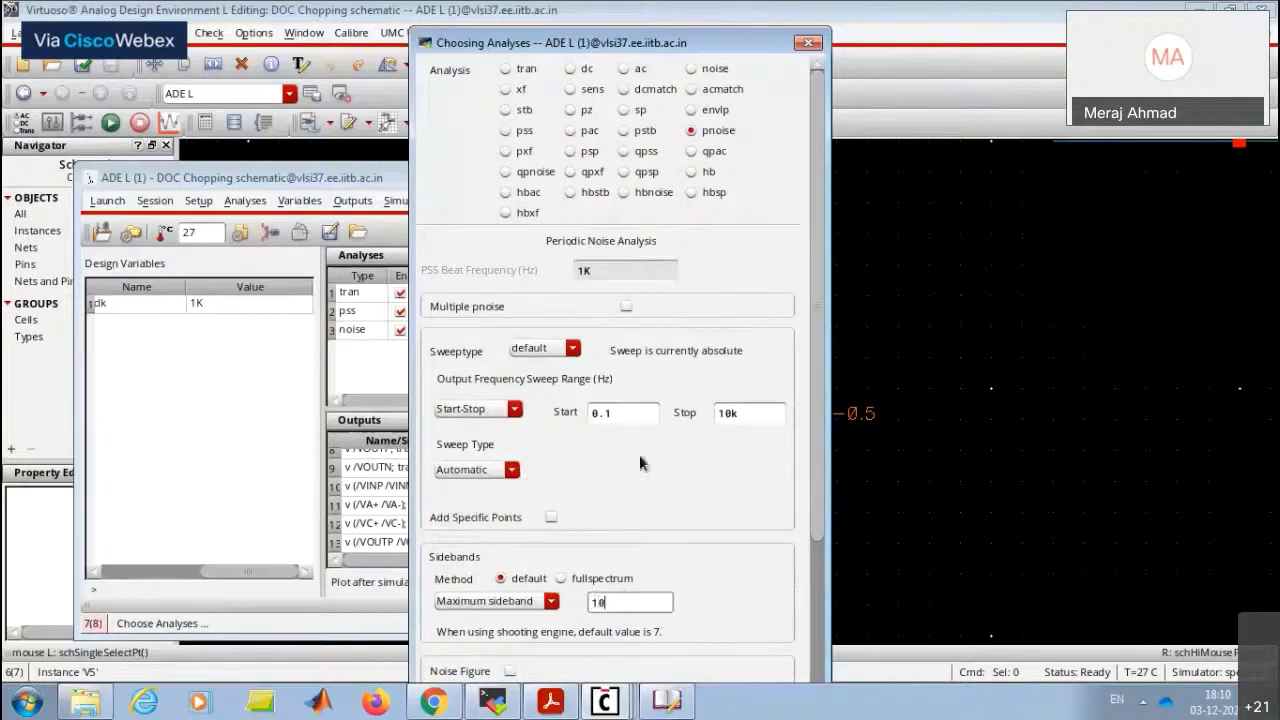
Set the pnoise output type to voltage and enable the Noise Figure option.
scroll(639, 454, "down", 5)
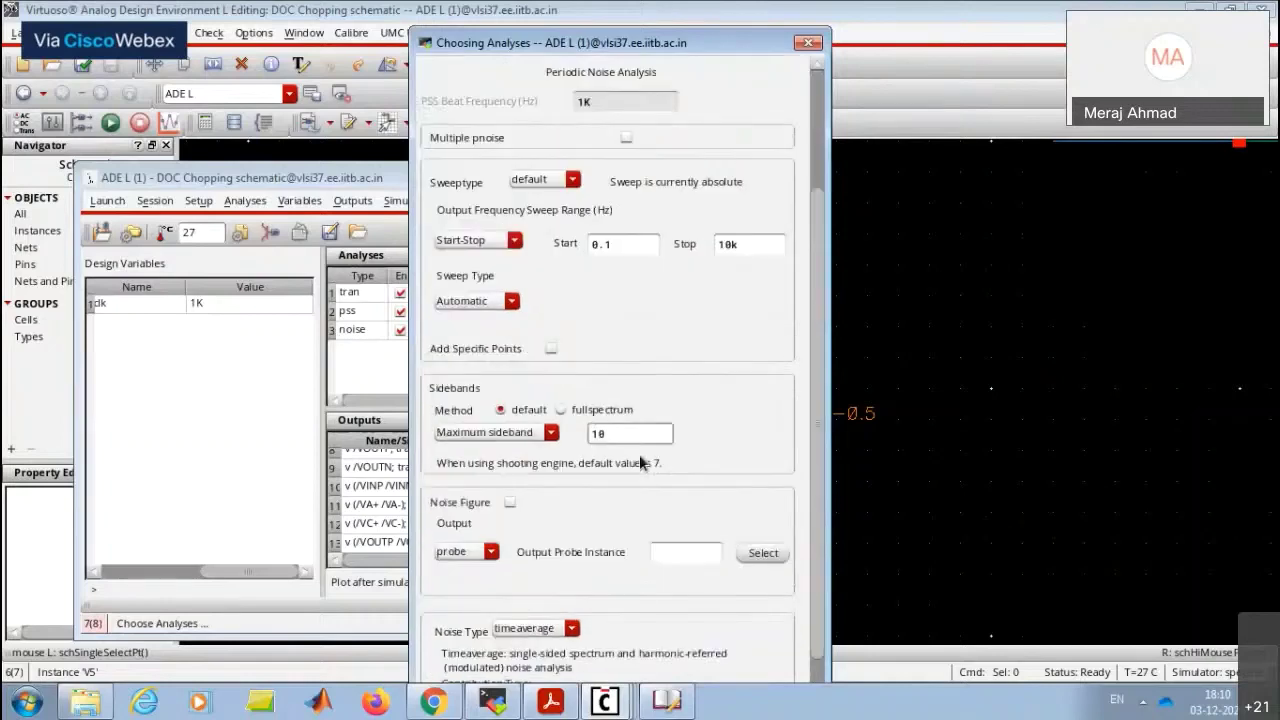
left_click(491, 470)
left_click(457, 487)
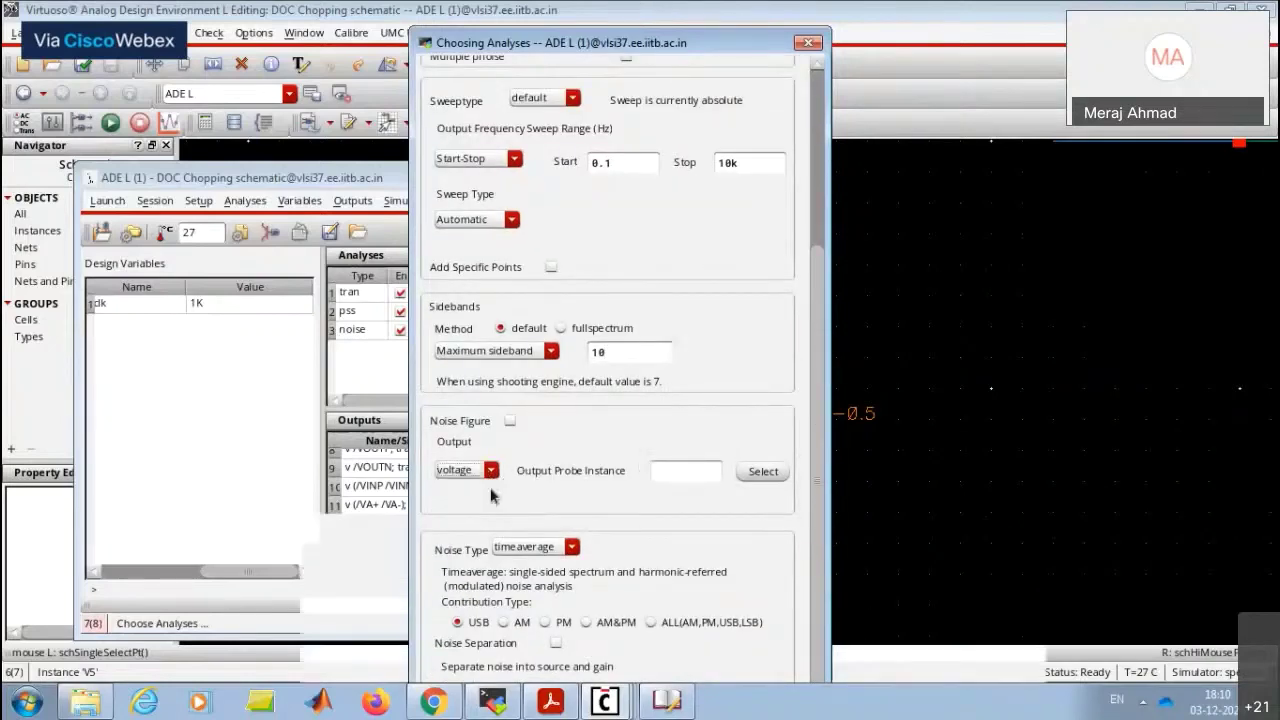
left_click(510, 420)
scroll(717, 407, "down", 2)
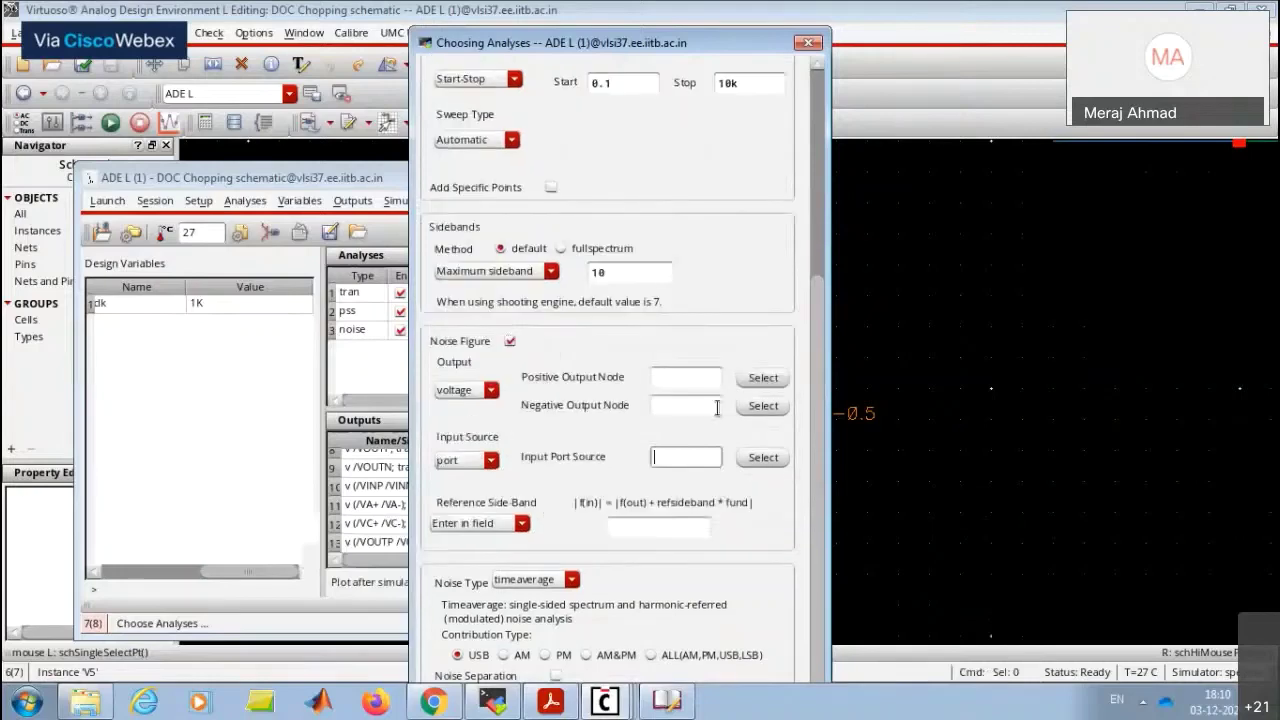
Pick nets VOUTP and VOUTN in the schematic as the positive and negative output nodes of the pnoise analysis.
left_click(763, 377)
key("f")
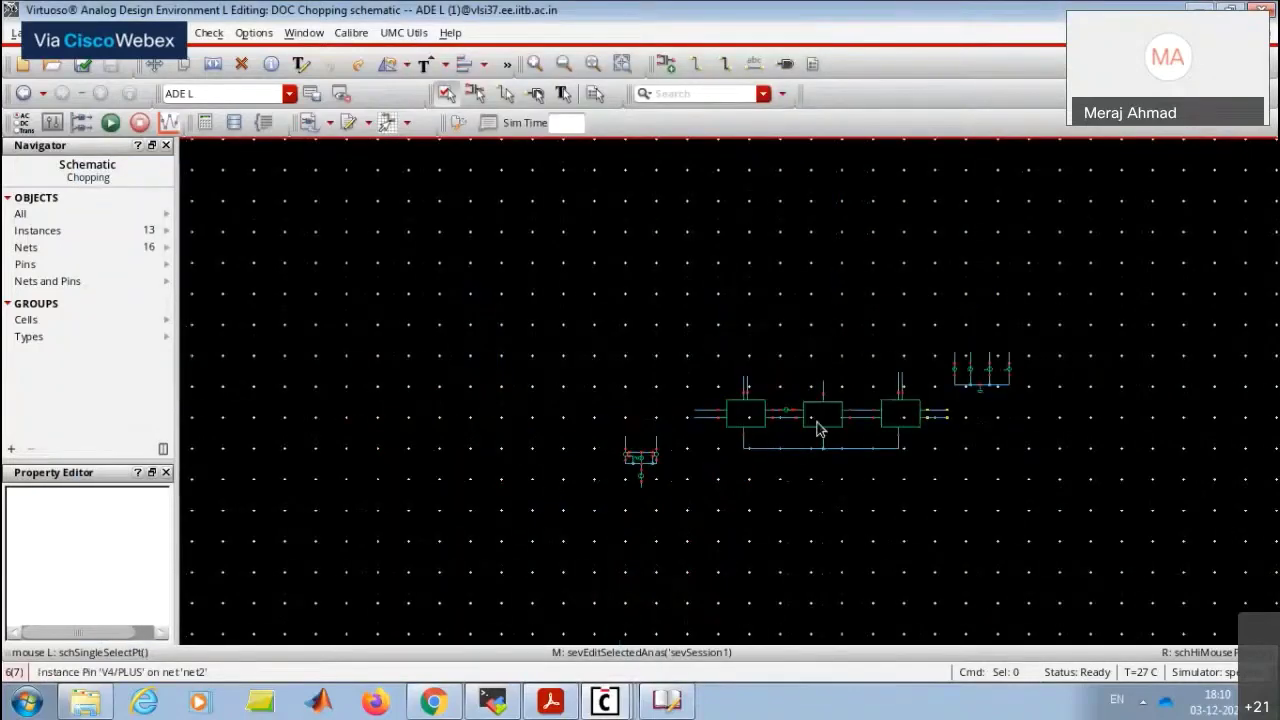
scroll(946, 423, "up", 5, "ctrl")
left_click(537, 372)
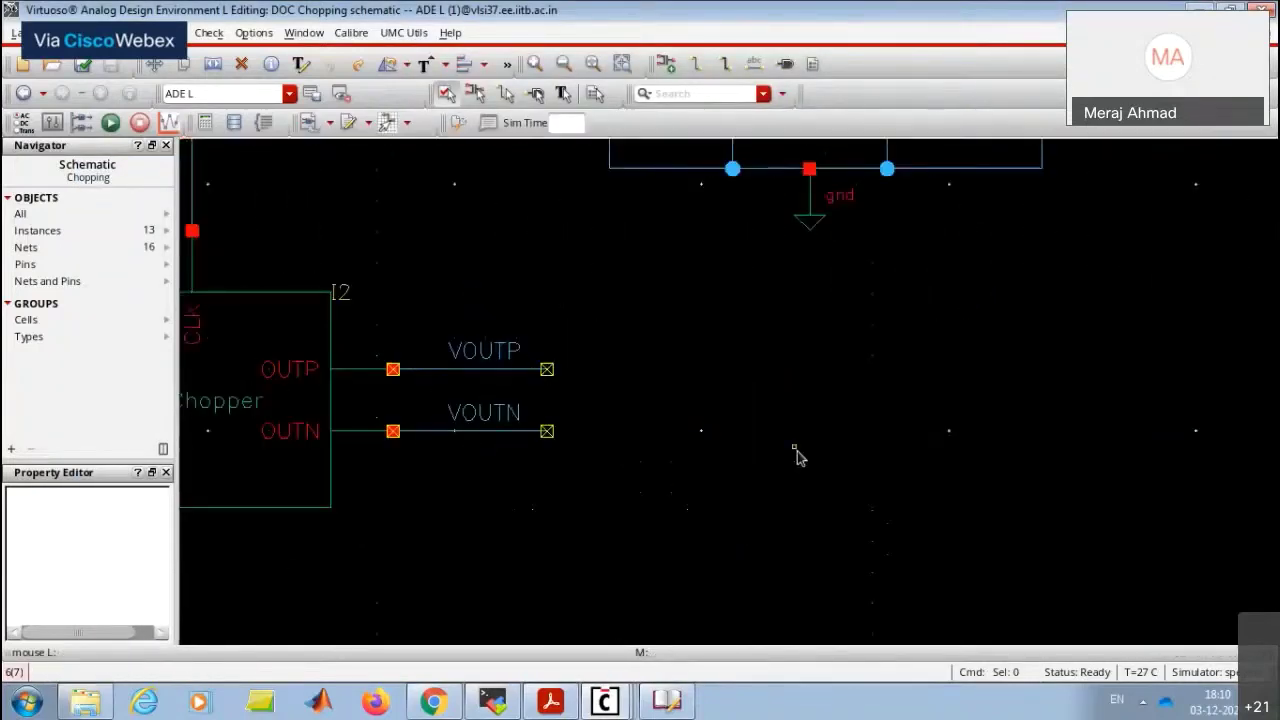
left_click(763, 405)
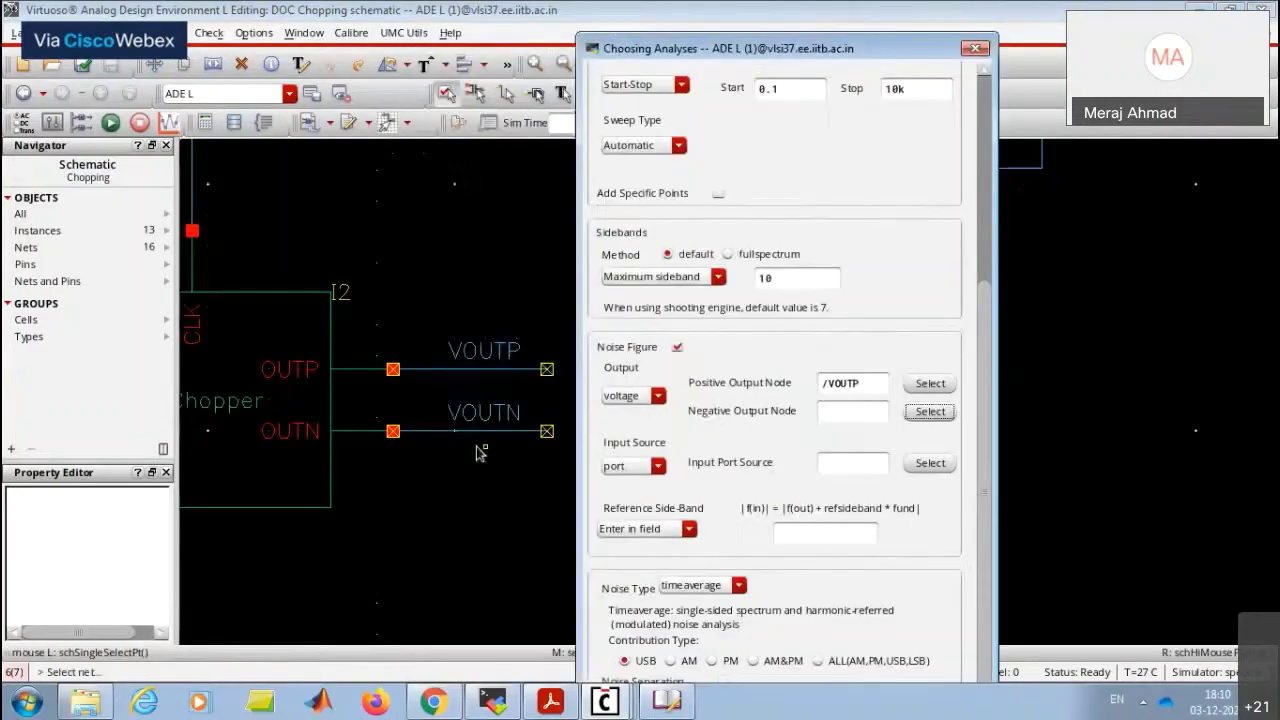
left_click(480, 433)
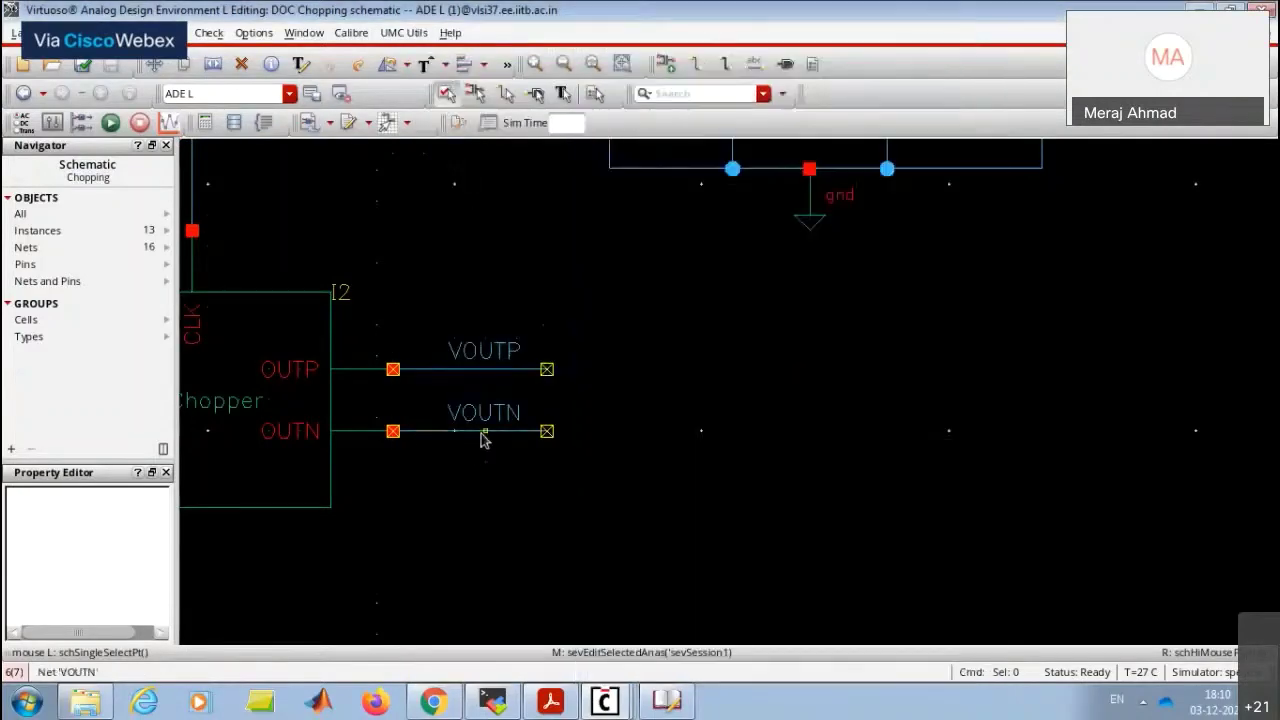
Try to pick source V4 in the schematic as the pnoise input port source.
left_click(924, 470)
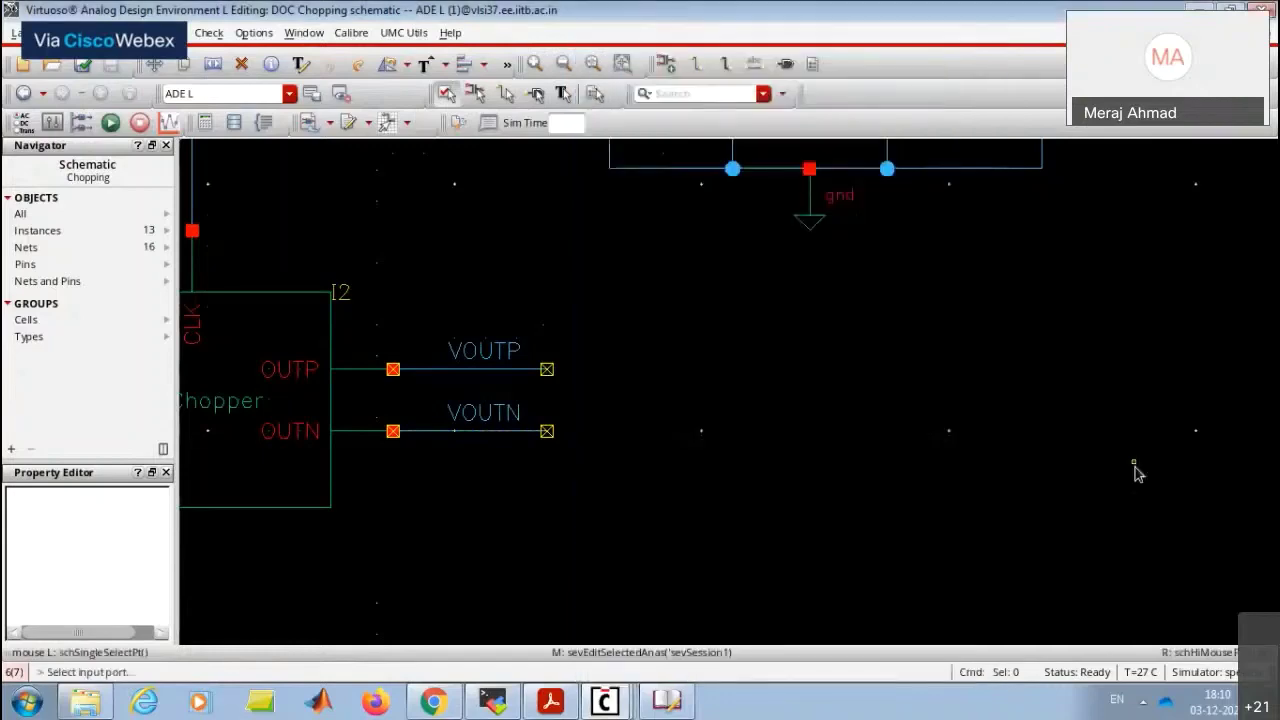
key("f")
right_click_drag(257, 557, 543, 472)
key("f")
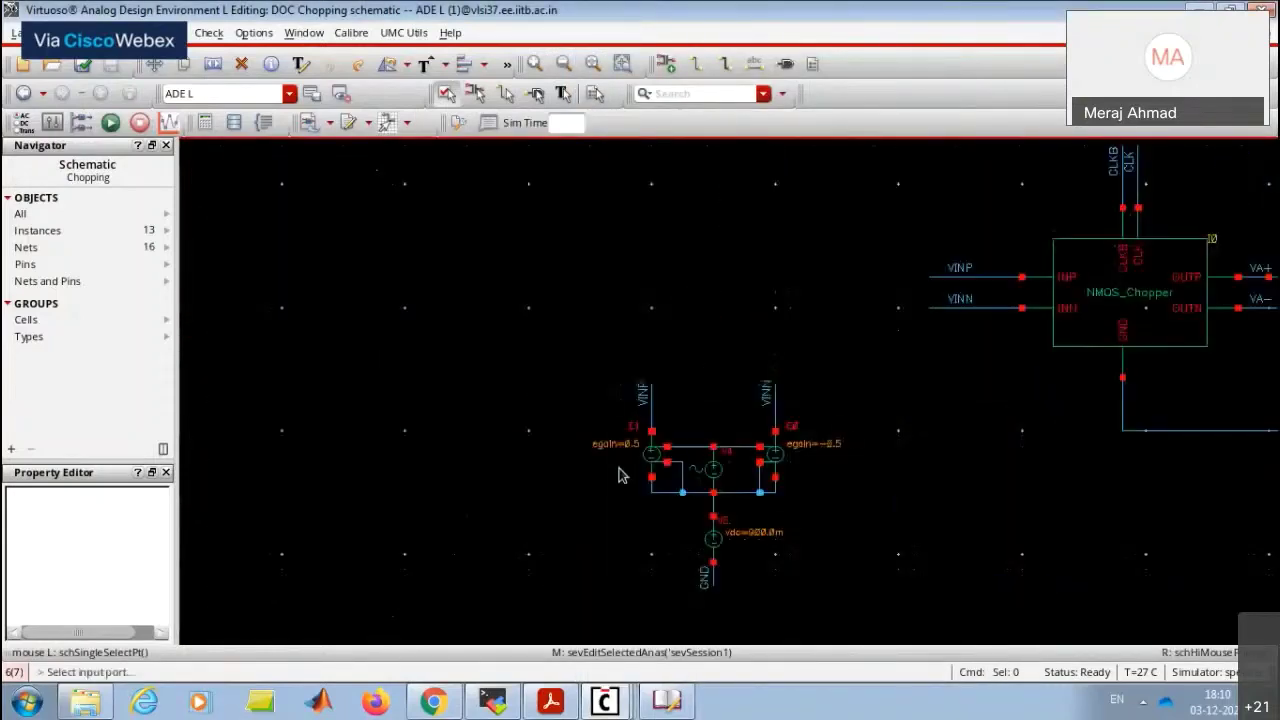
key("Escape")
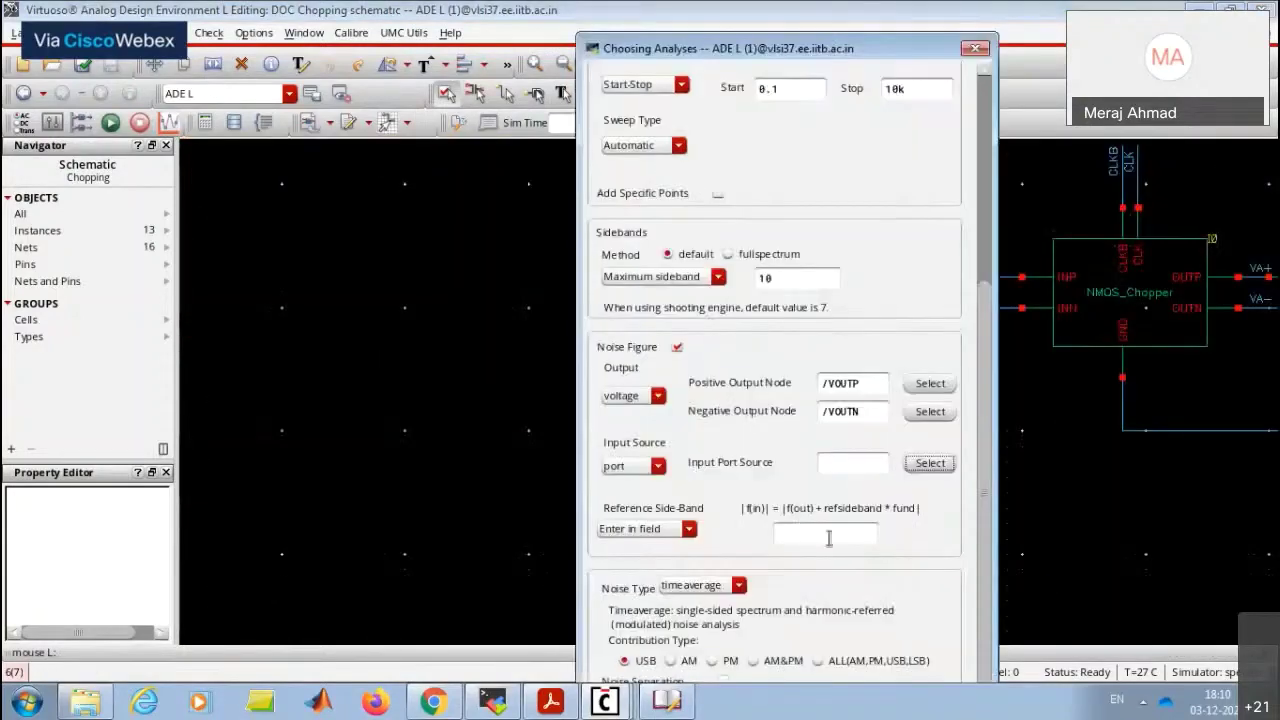
left_click(932, 466)
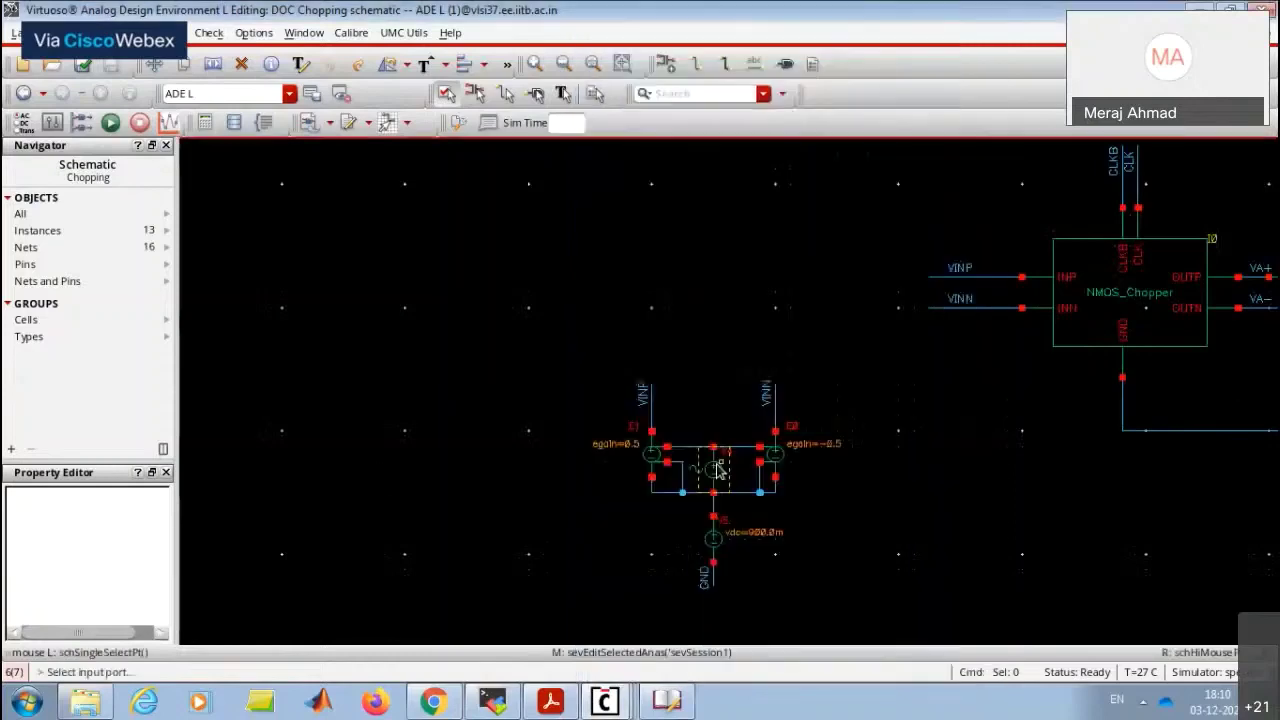
key("Escape")
Set the pnoise input source type to voltage and try to pick V4 in the schematic as the input voltage source.
left_click(633, 466)
left_click(640, 487)
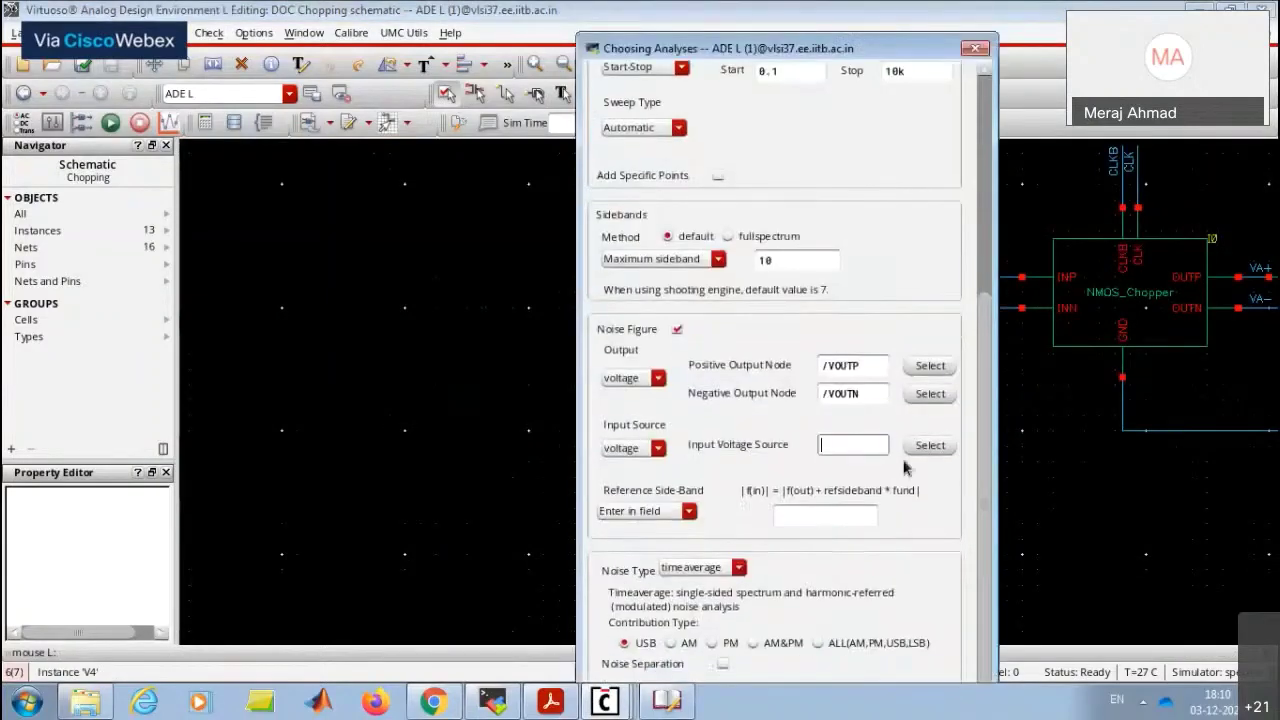
left_click(930, 445)
left_click(707, 460)
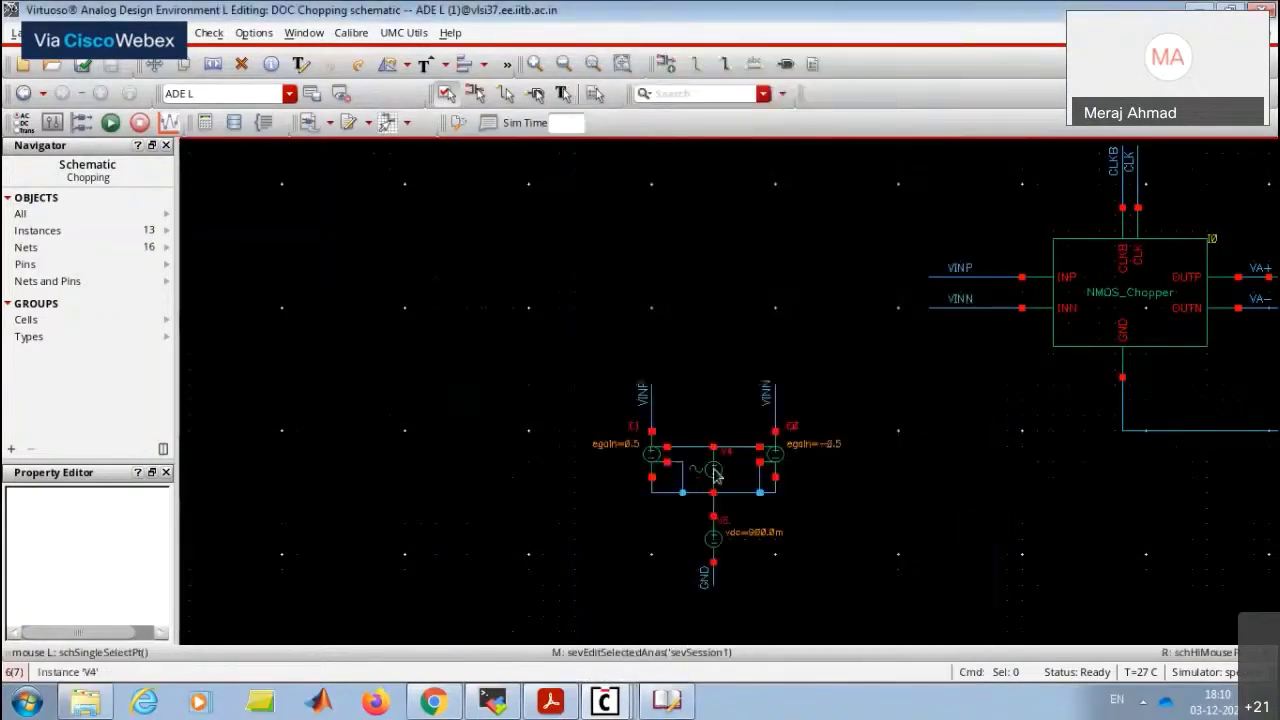
key("alt+Tab")
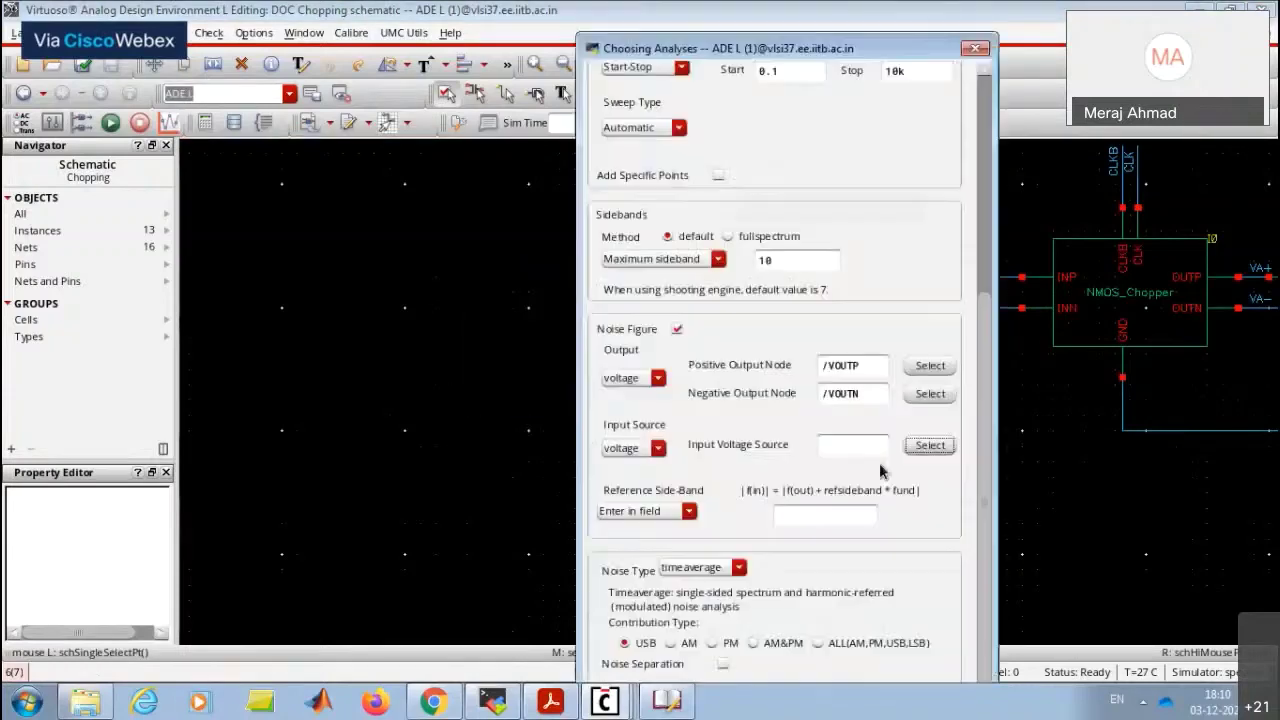
left_click(657, 448)
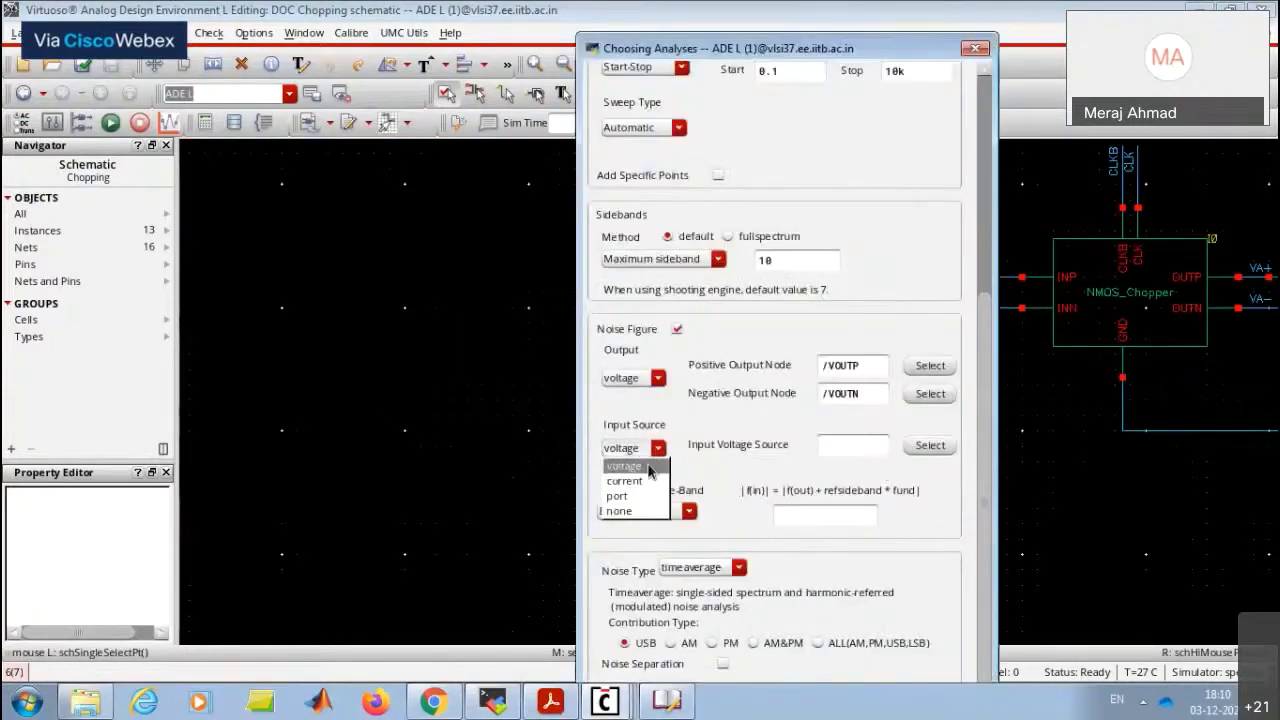
left_click(624, 466)
left_click(923, 447)
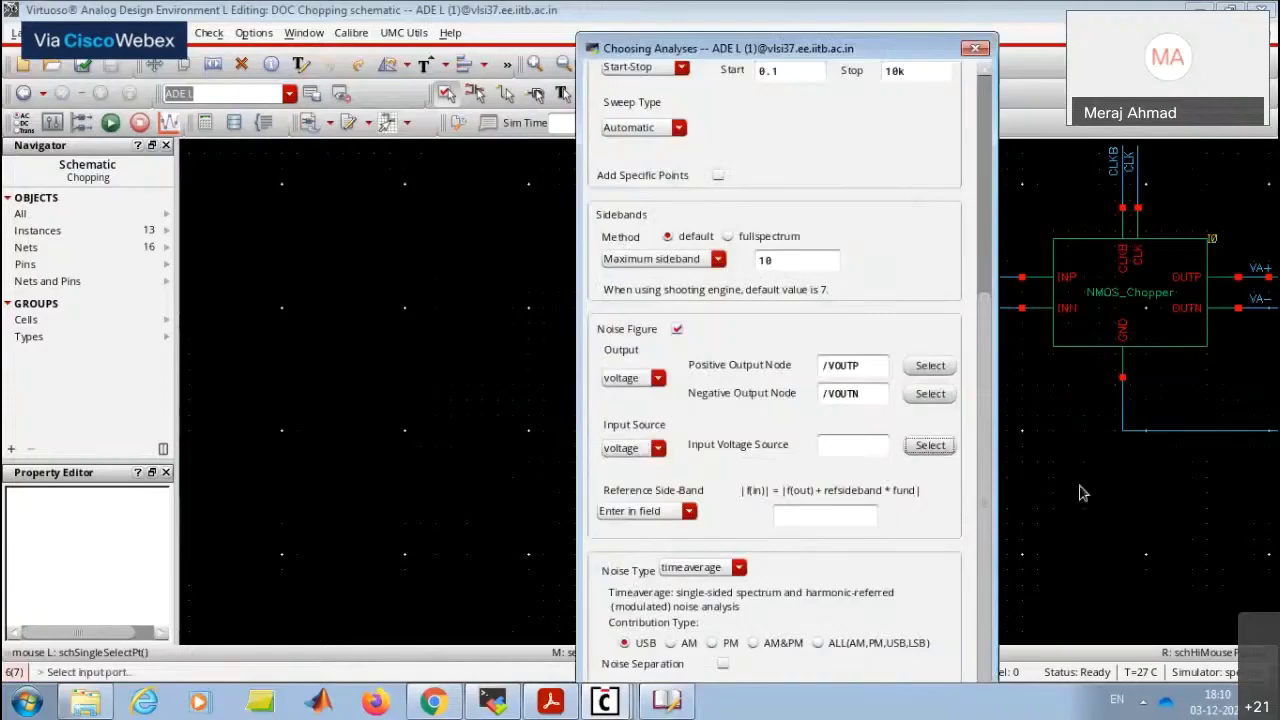
left_click(716, 476)
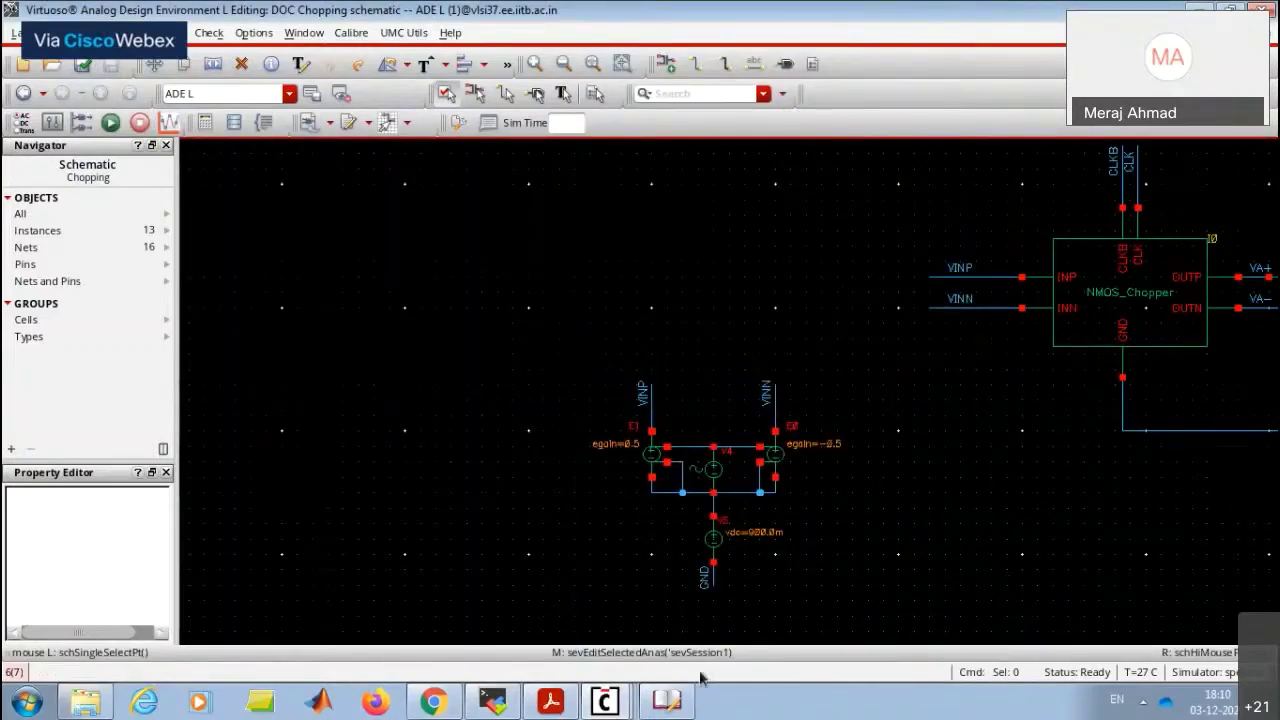
Bring the Choosing Analyses form with the pnoise settings back to the front.
left_click(604, 700)
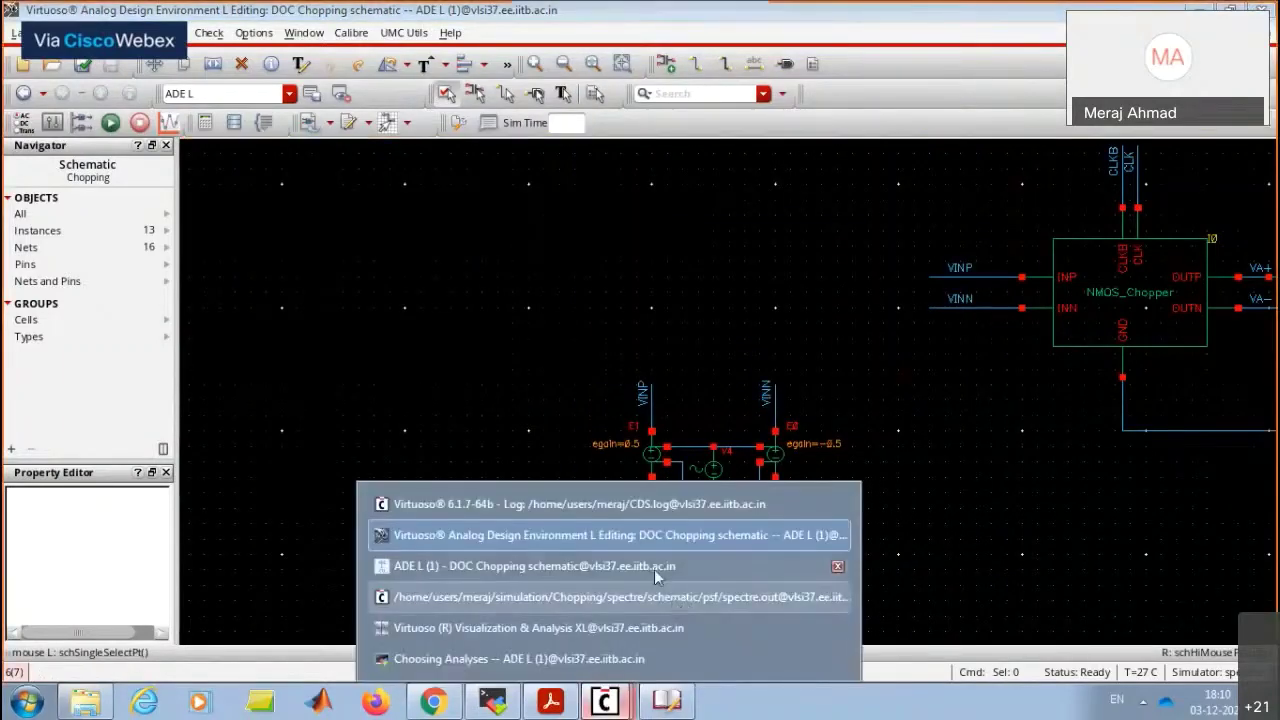
left_click(652, 566)
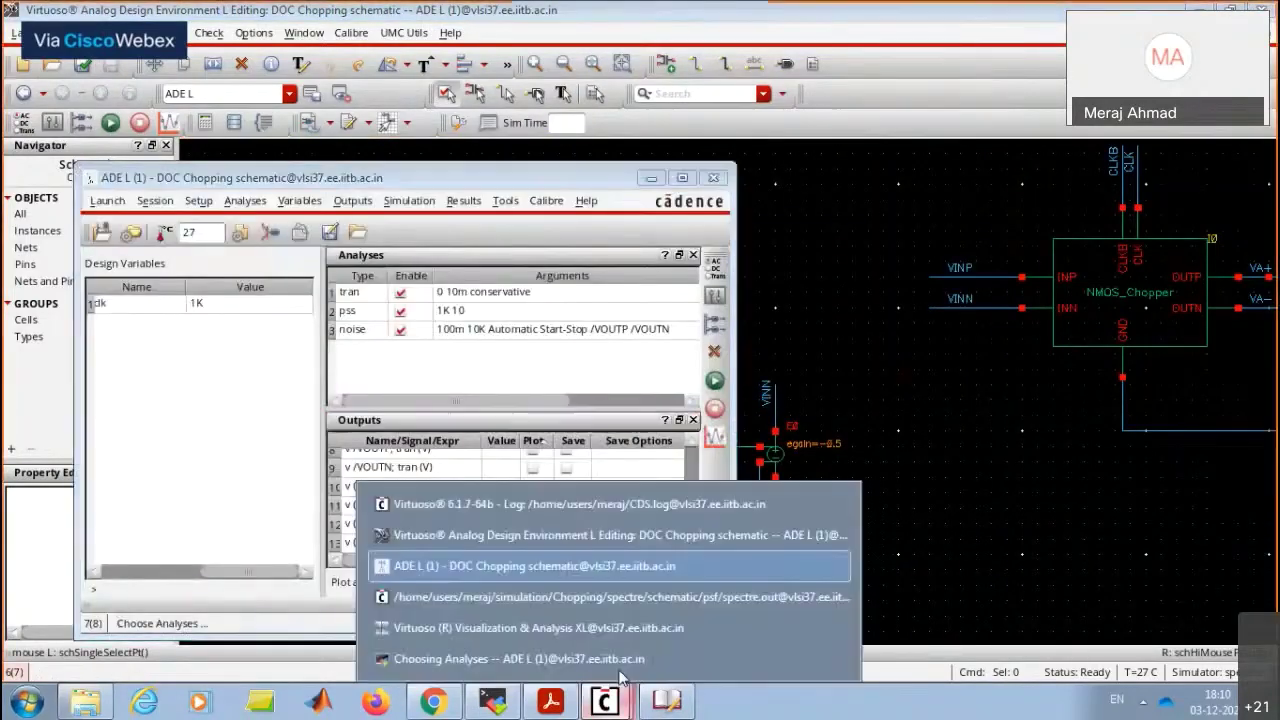
left_click(604, 700)
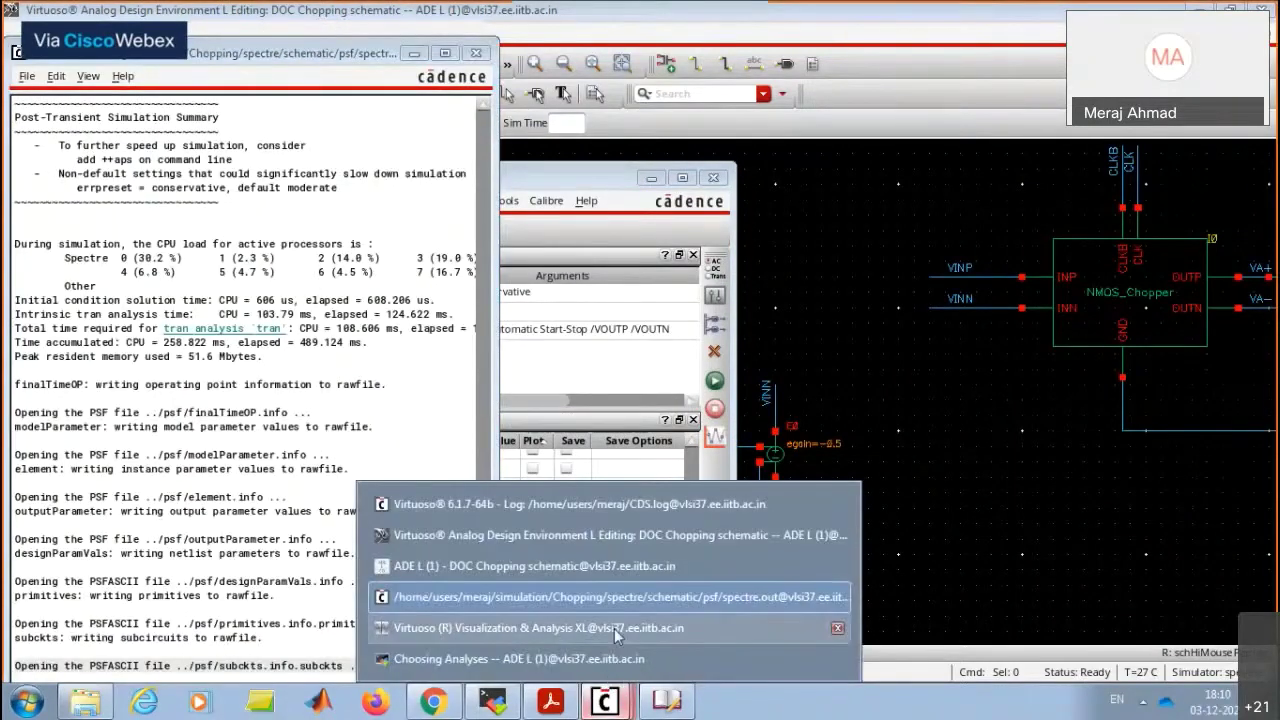
left_click(614, 628)
left_click(610, 655)
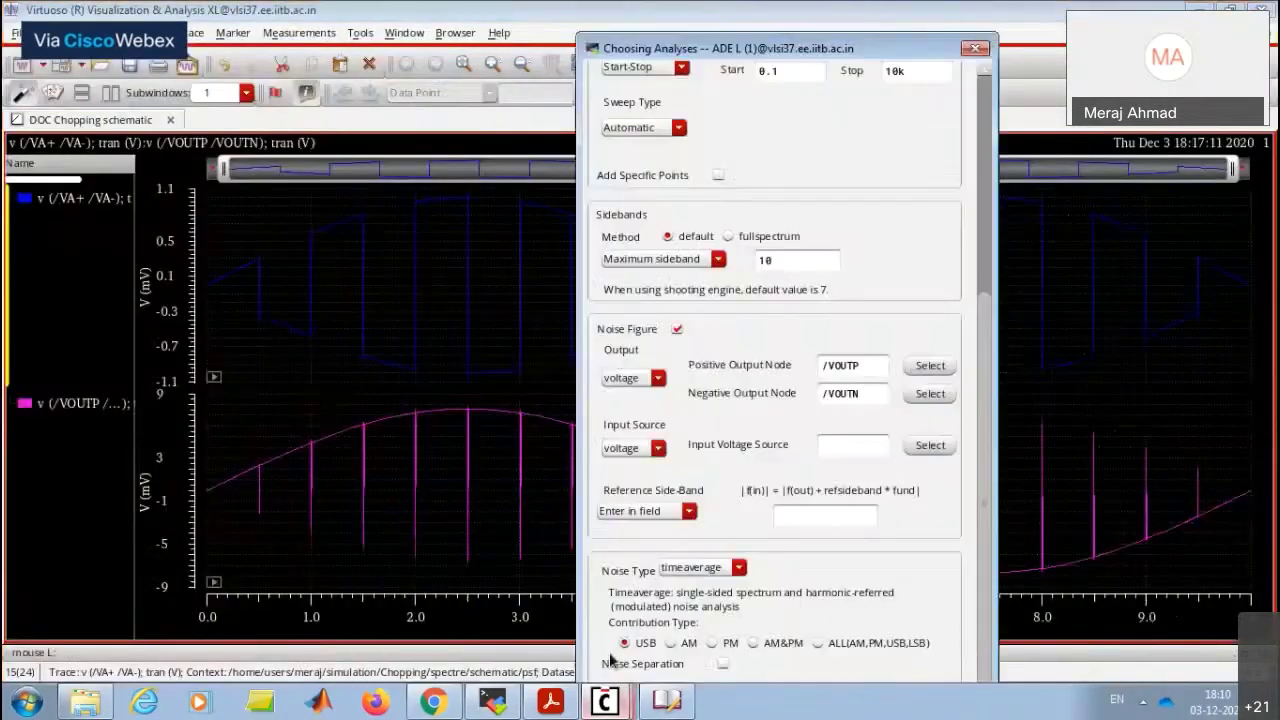
Enter /V4 as the pnoise input voltage source and 0 as the reference side-band.
left_click(808, 515)
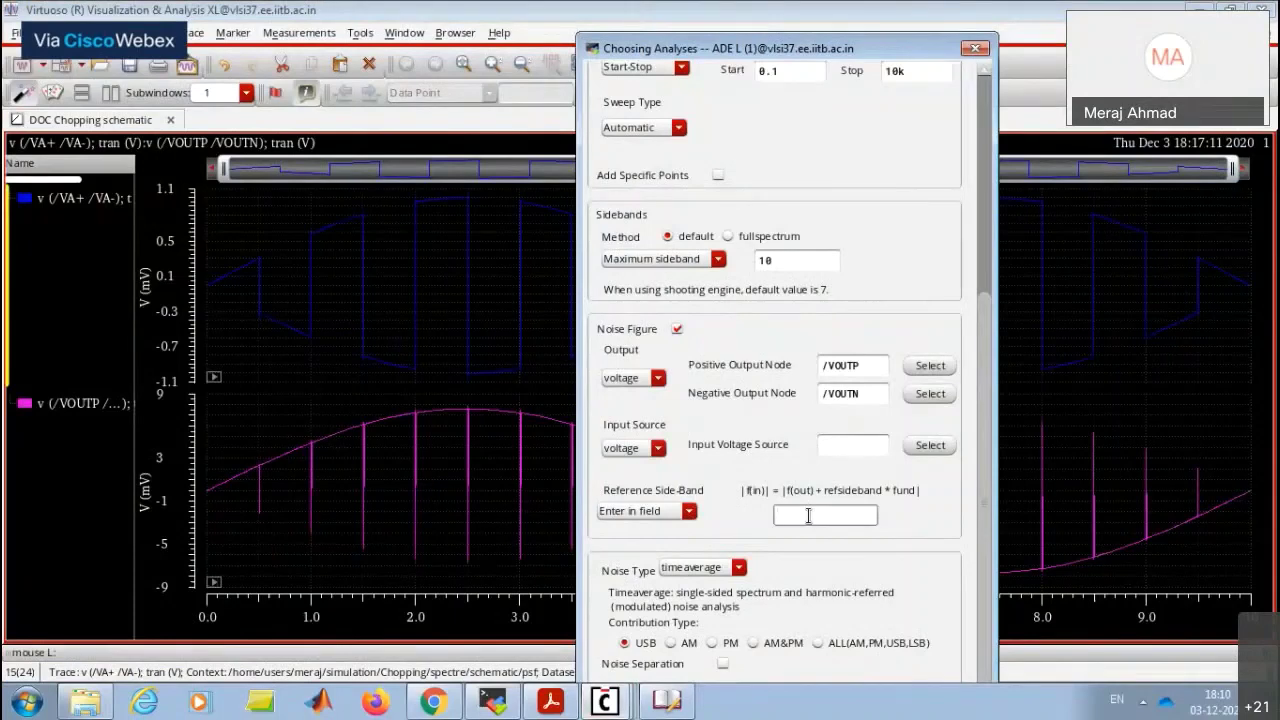
type("/V4")
scroll(786, 537, "down", 1)
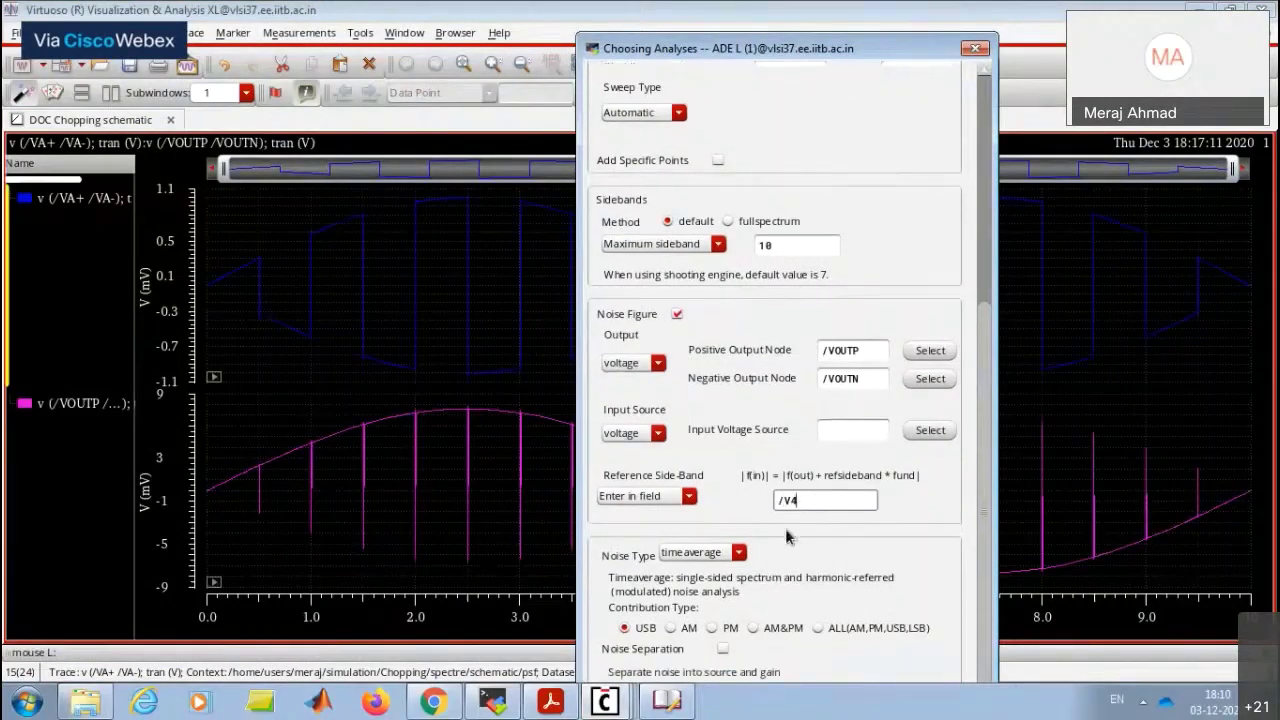
left_click(838, 430)
type("/V4")
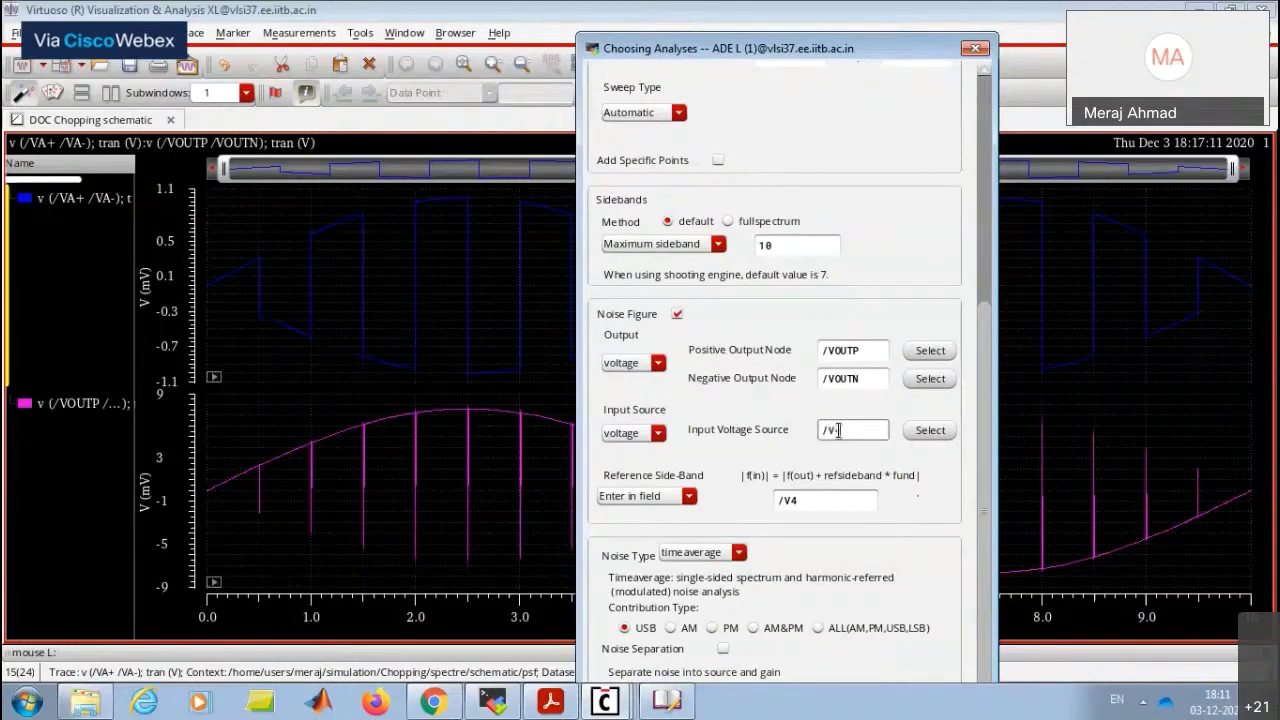
left_click(794, 501)
key("BackSpace")
key("BackSpace")
key("BackSpace")
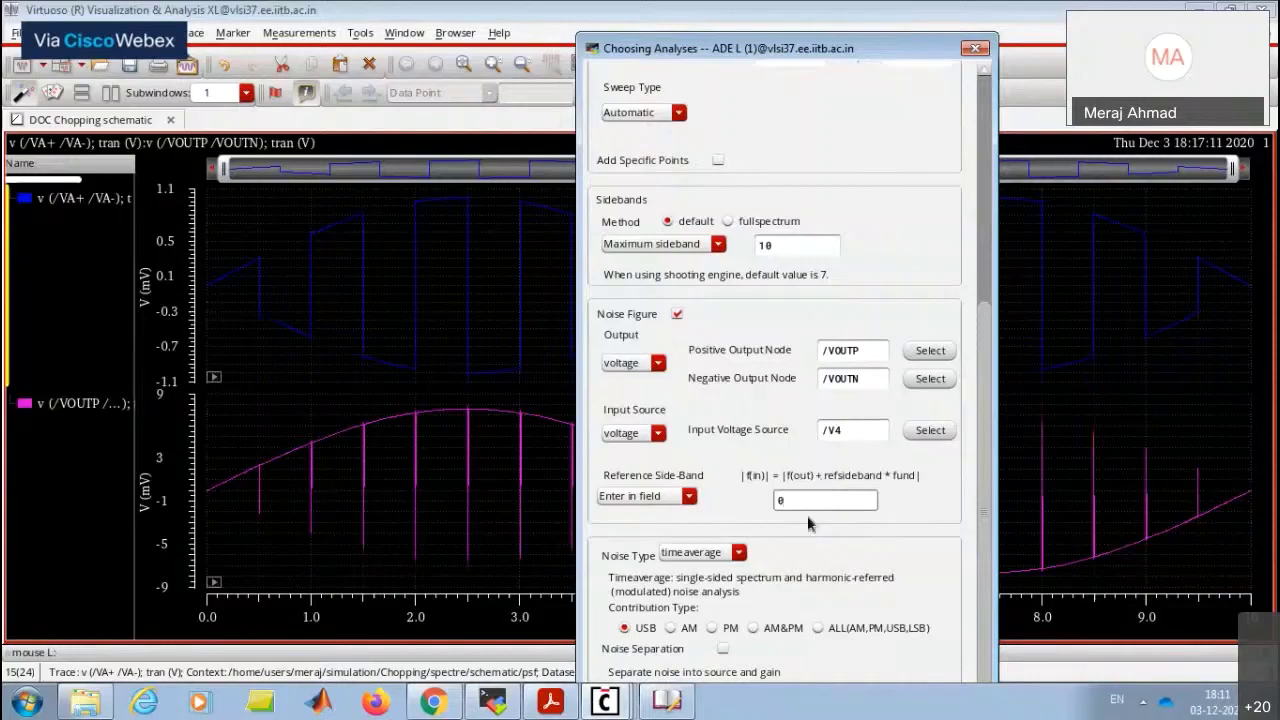
left_click(796, 500)
Accept the pnoise analysis, return to the ADE L simulation setup, and netlist and run the simulation.
left_click(160, 143)
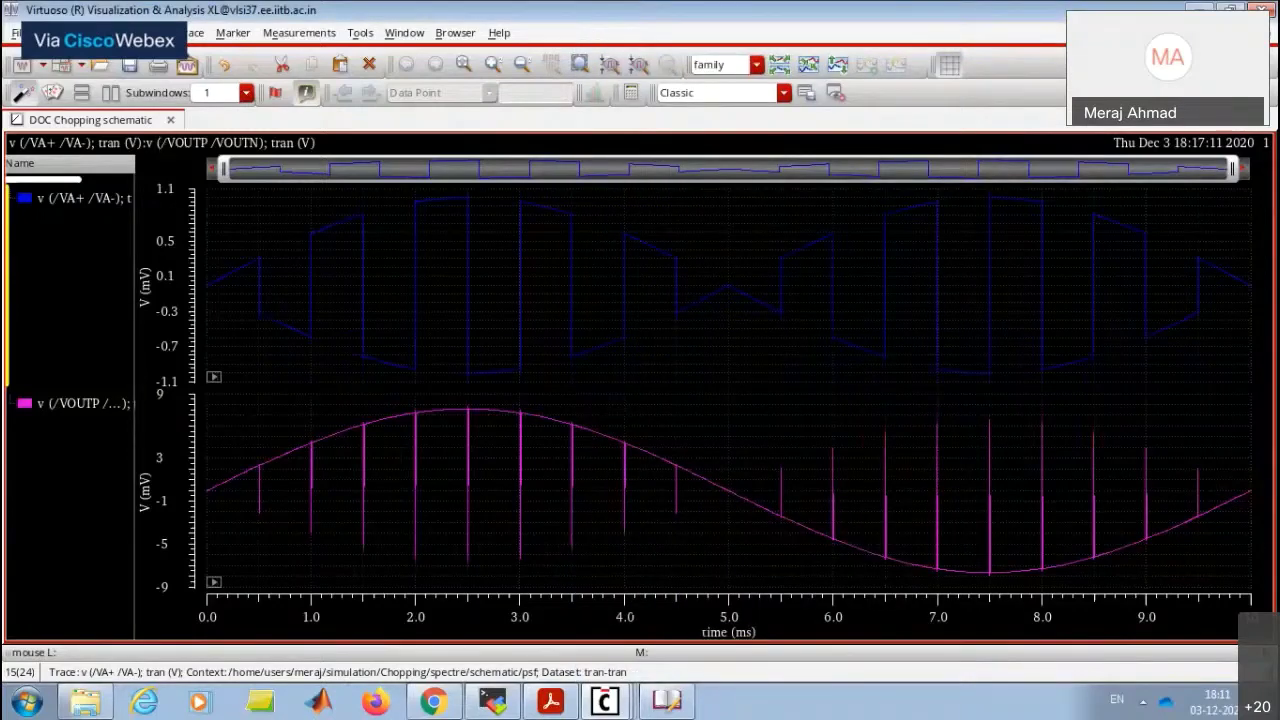
key("alt+Tab")
left_click(640, 390)
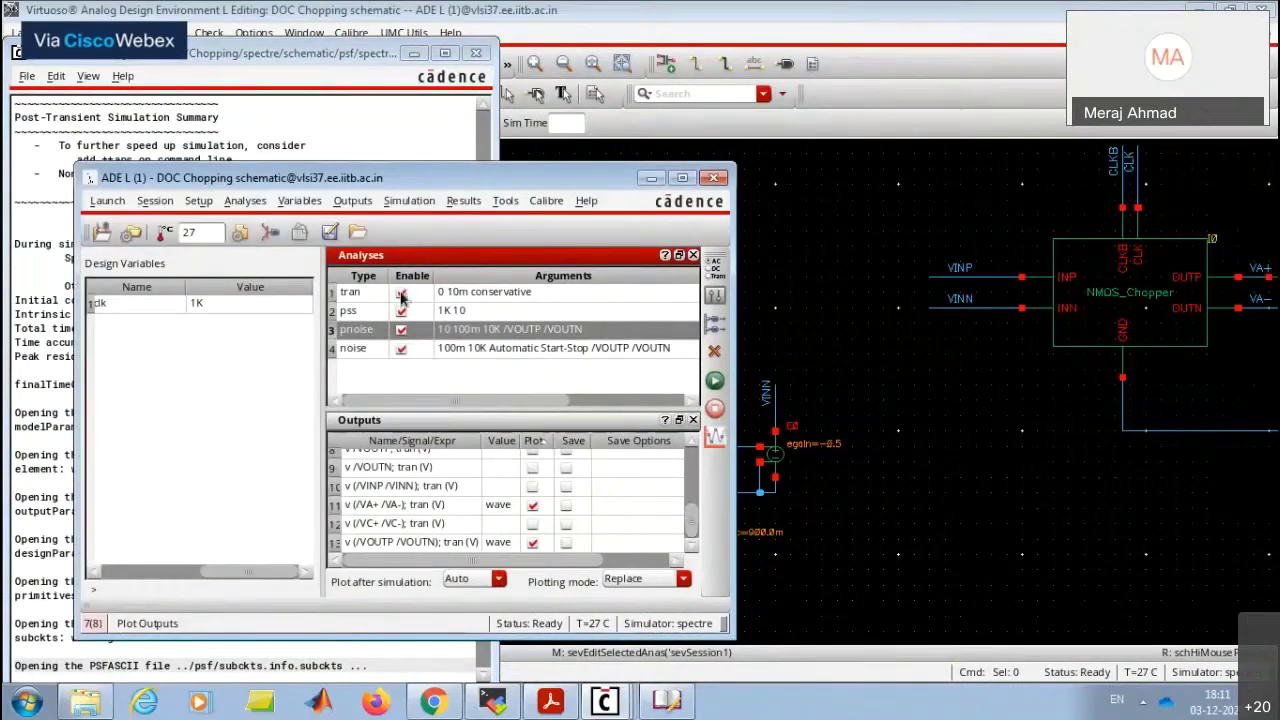
left_click(714, 383)
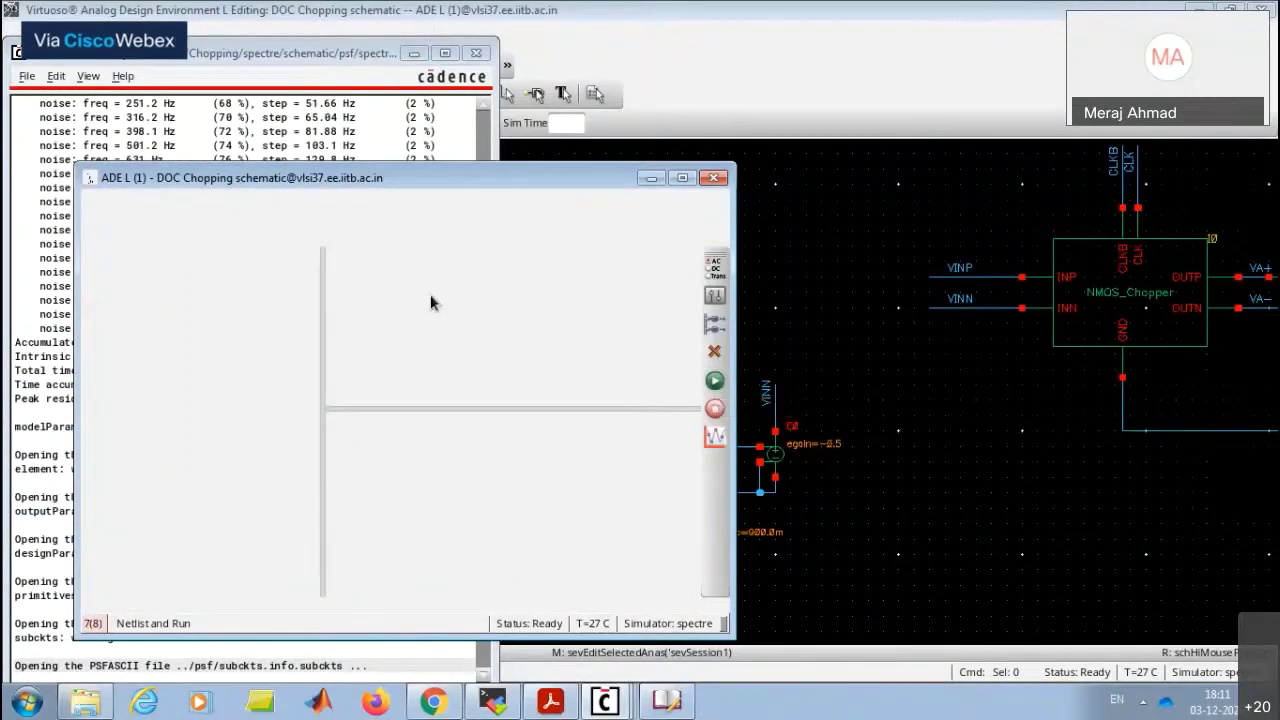
Use the Direct Plot main form to plot the noise analysis's input noise in V/sqrt(Hz).
left_click(505, 200)
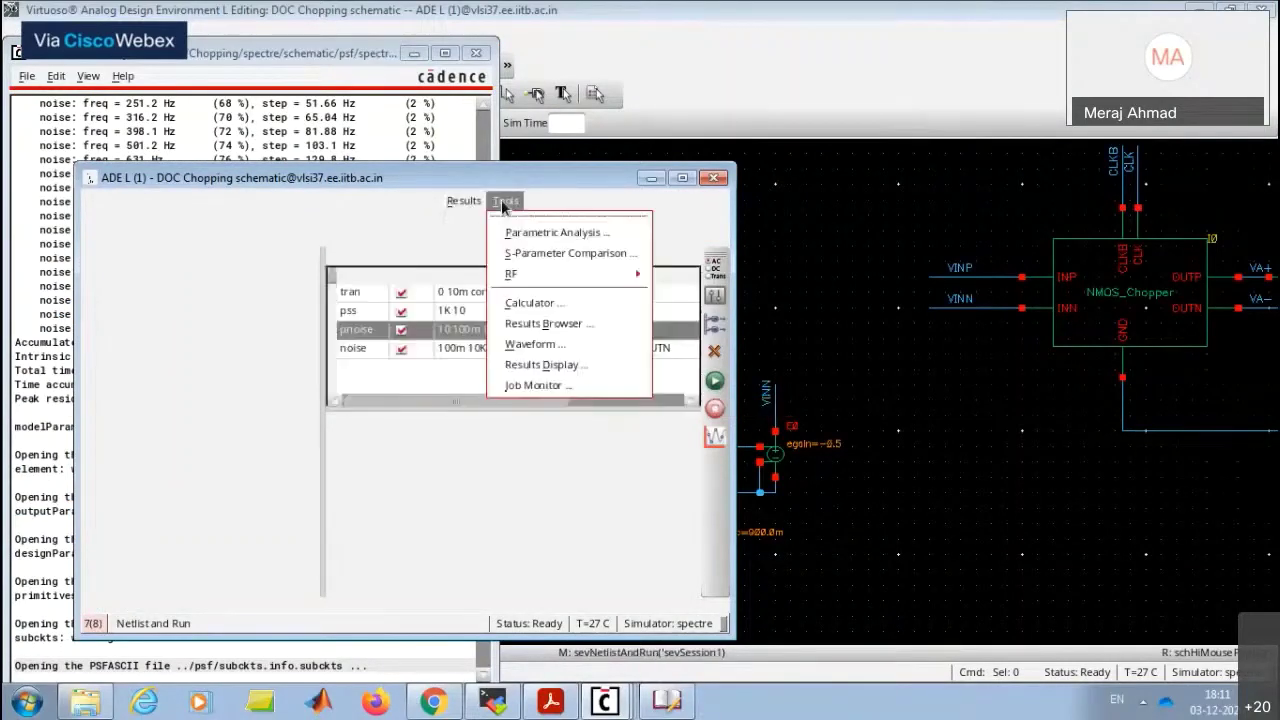
mouse_move(463, 200)
mouse_move(500, 253)
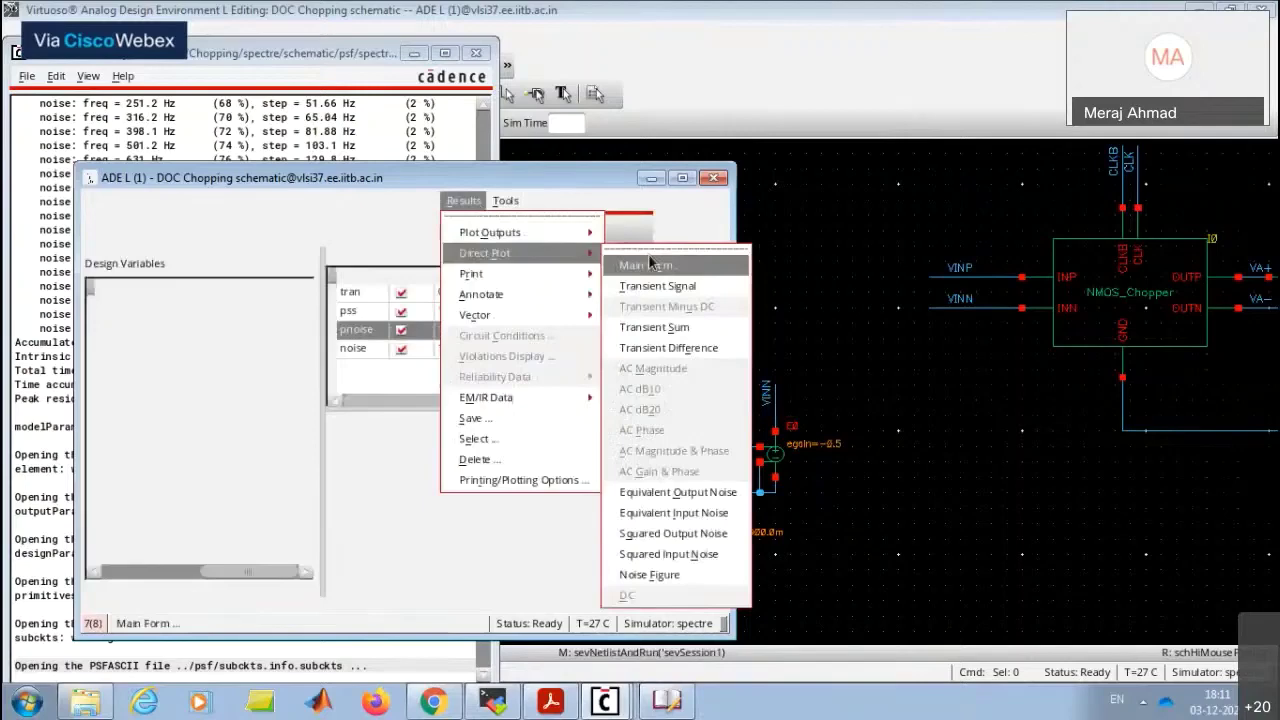
left_click(650, 264)
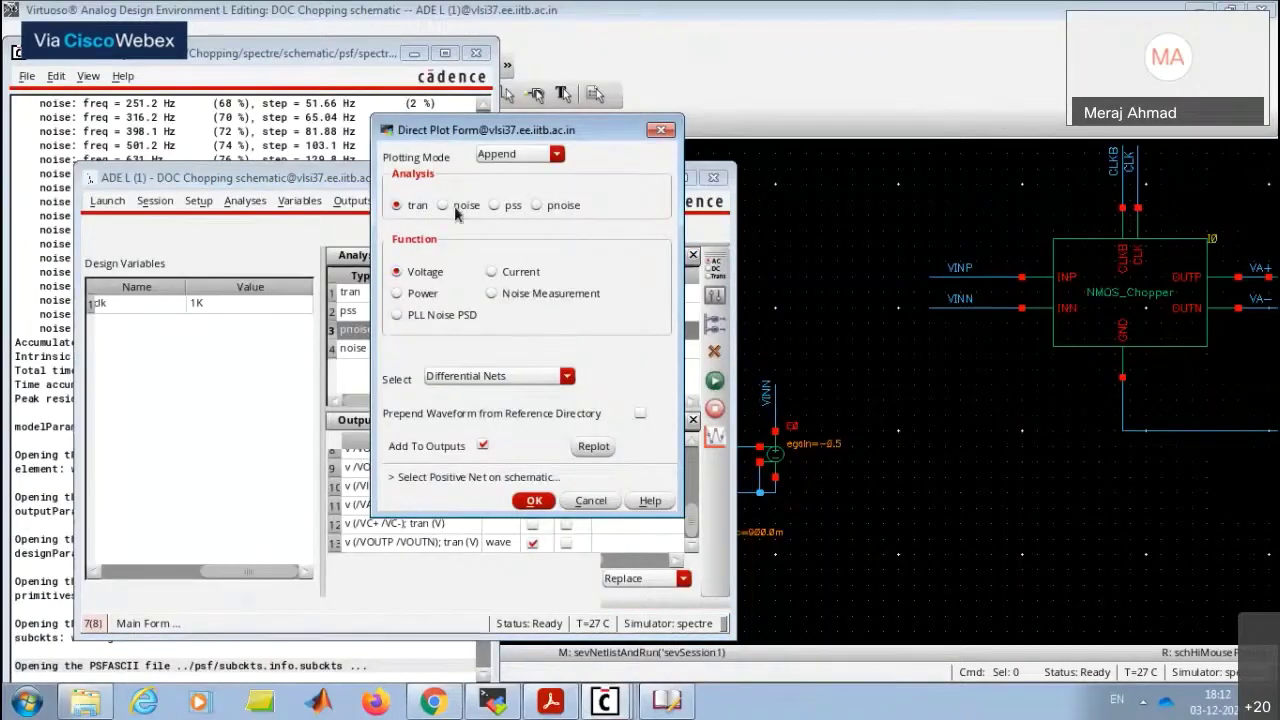
left_click(449, 204)
left_click(507, 273)
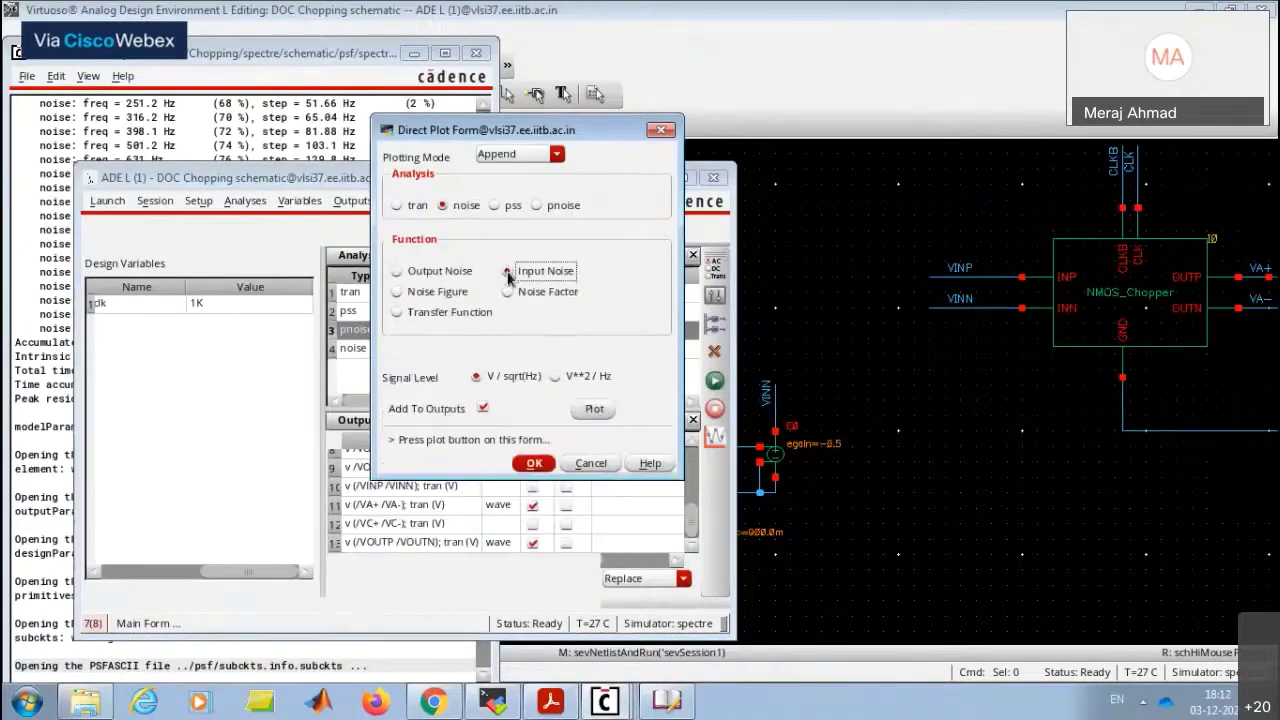
left_click(594, 409)
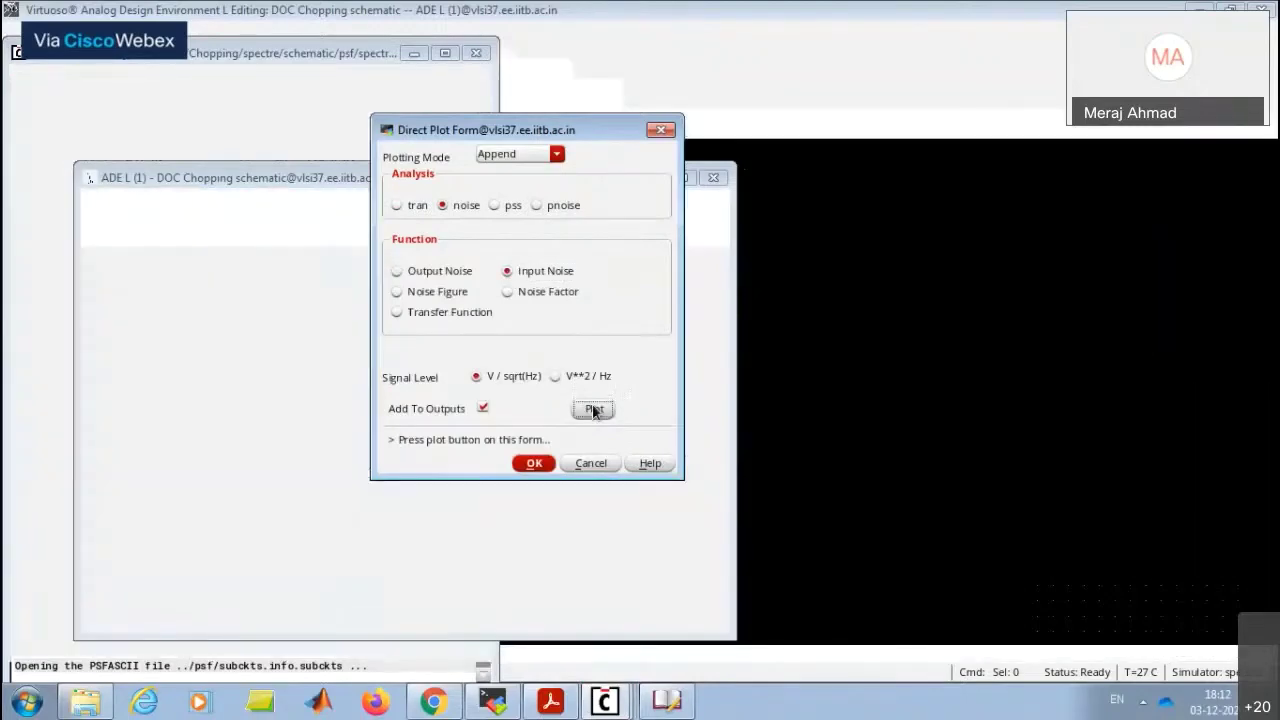
Plot the pnoise analysis's input noise in V/sqrt(Hz) and bring up the waveform window to compare both curves.
left_click(538, 205)
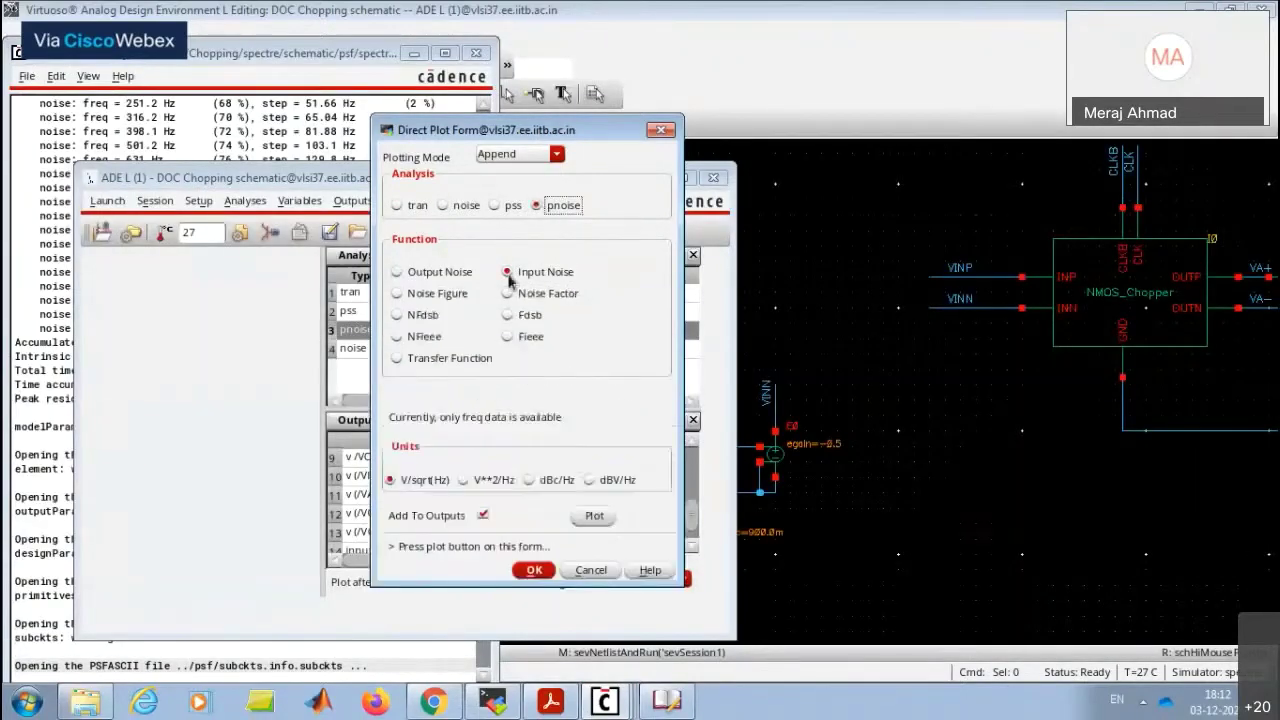
left_click(592, 518)
left_click(605, 703)
left_click(657, 654)
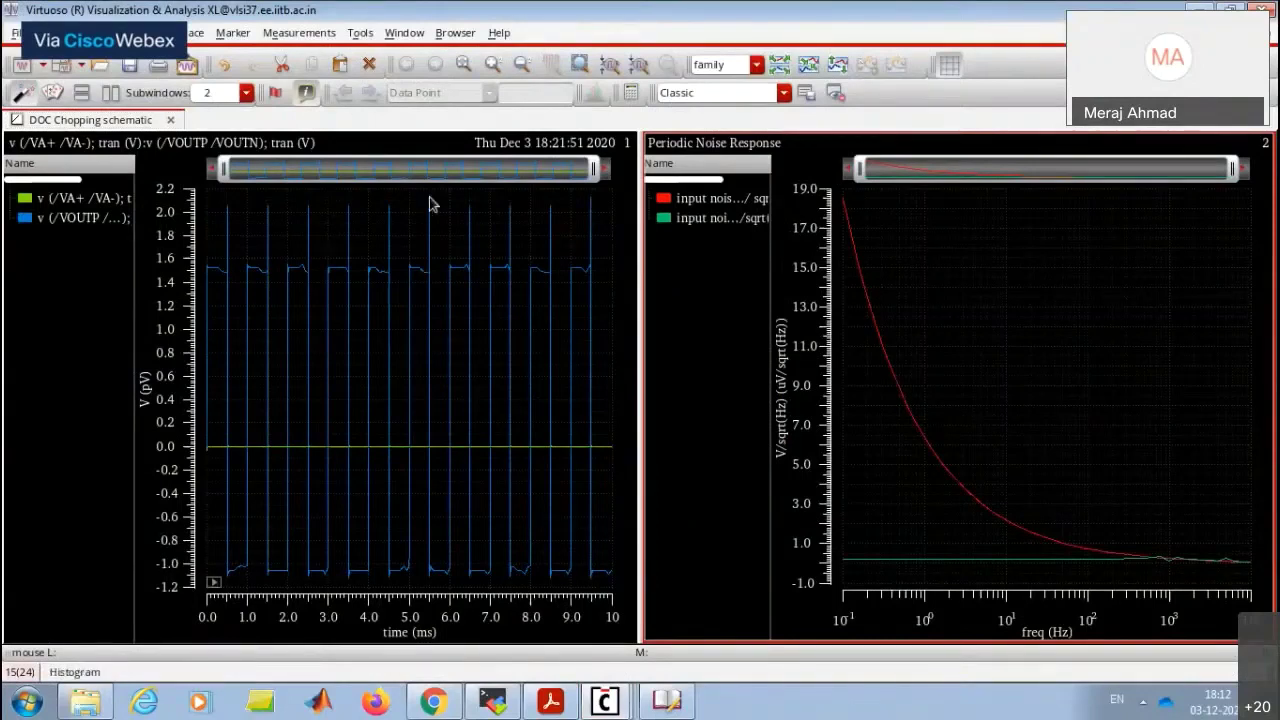
Delete the transient graph subwindow and split the noise and pnoise input-noise curves into separate strips.
right_click(92, 281)
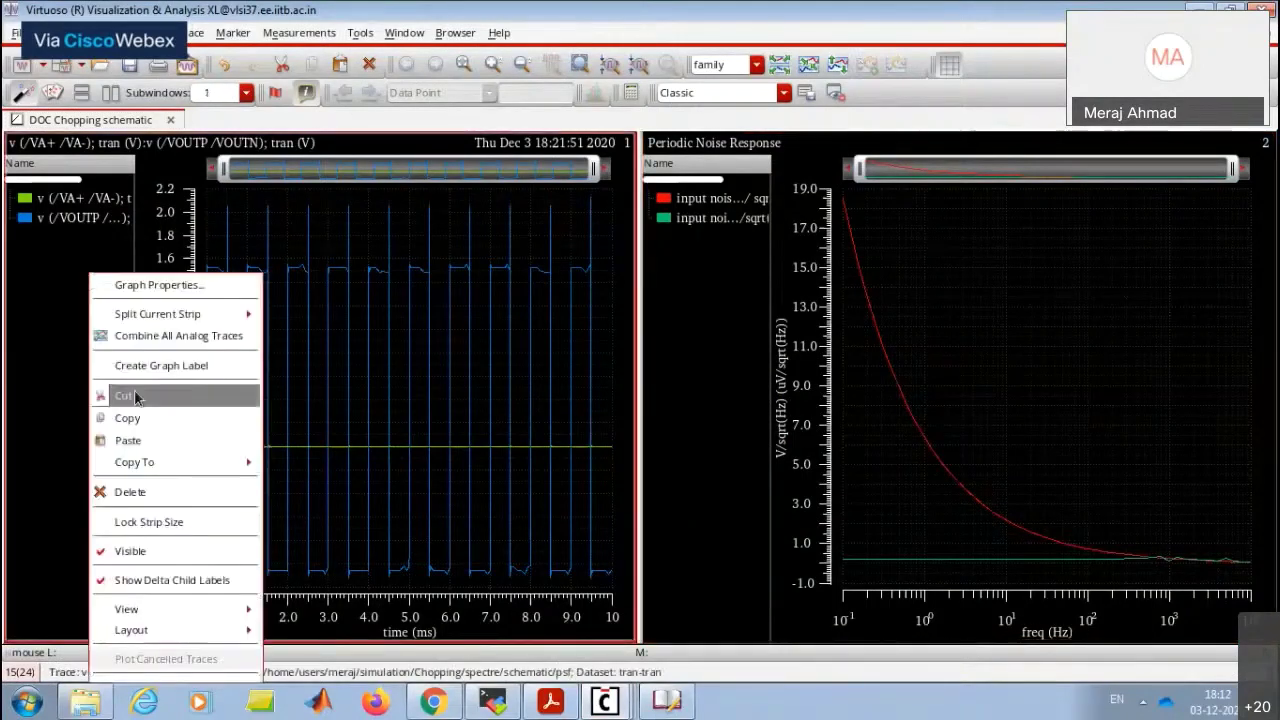
left_click(130, 492)
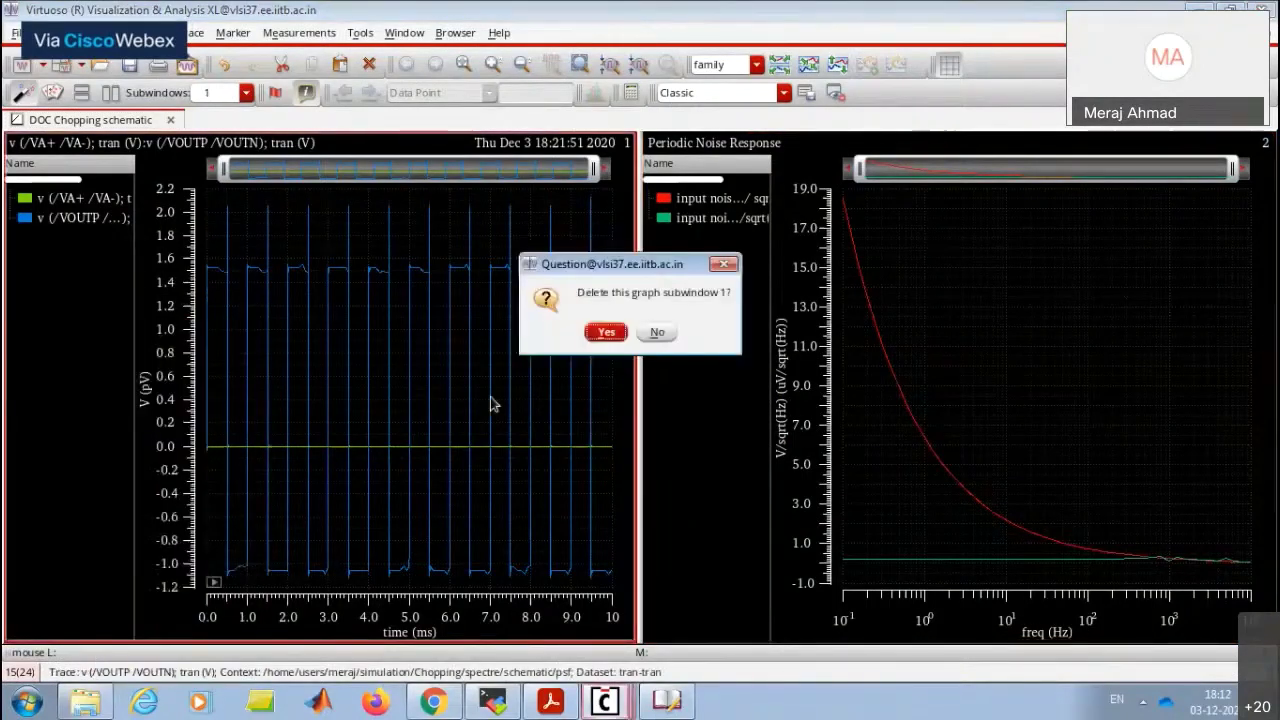
left_click(606, 332)
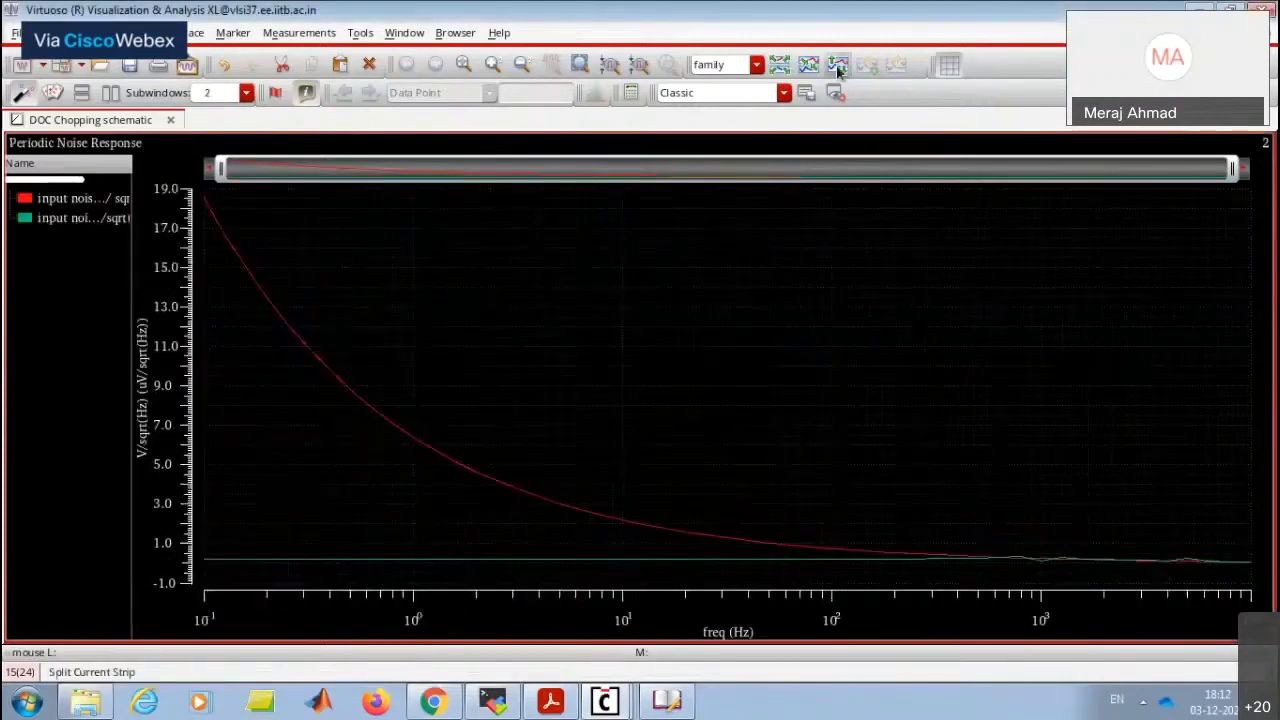
left_click(838, 68)
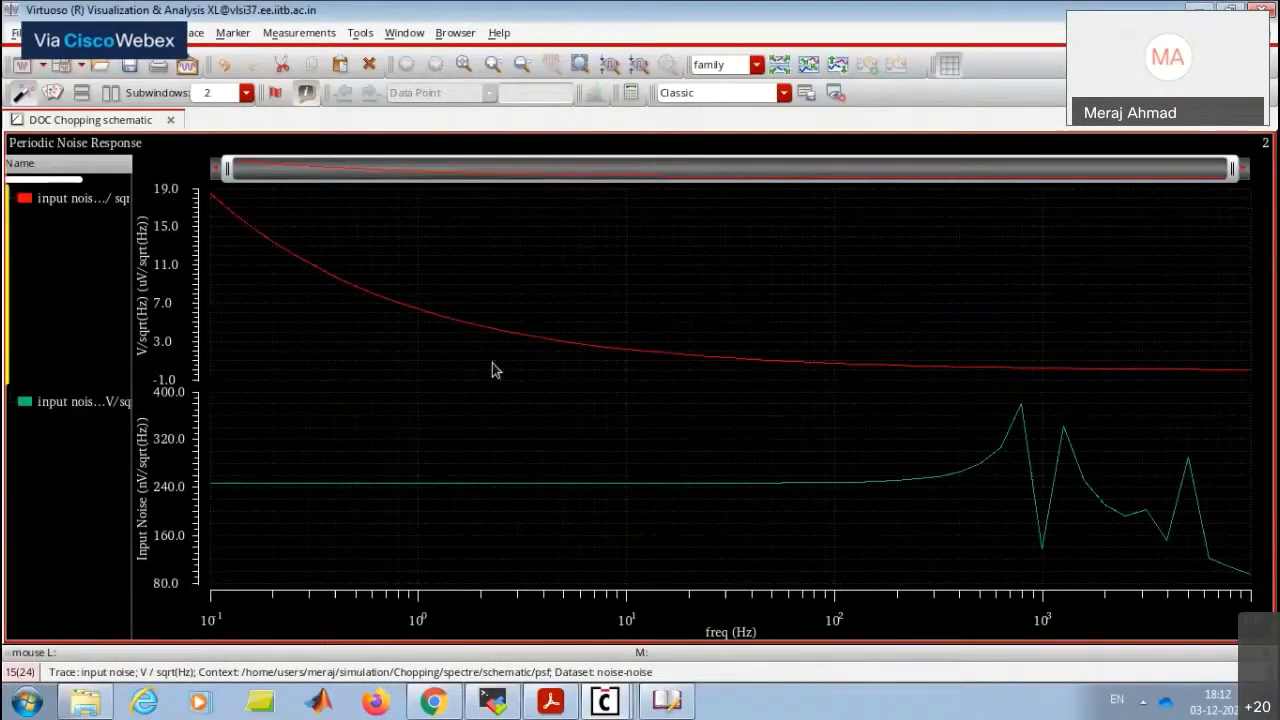
Check the Circuit Non-idealities slide in DOC_Tutorial.pdf in Acrobat Reader and return to the noise plots.
left_click(550, 700)
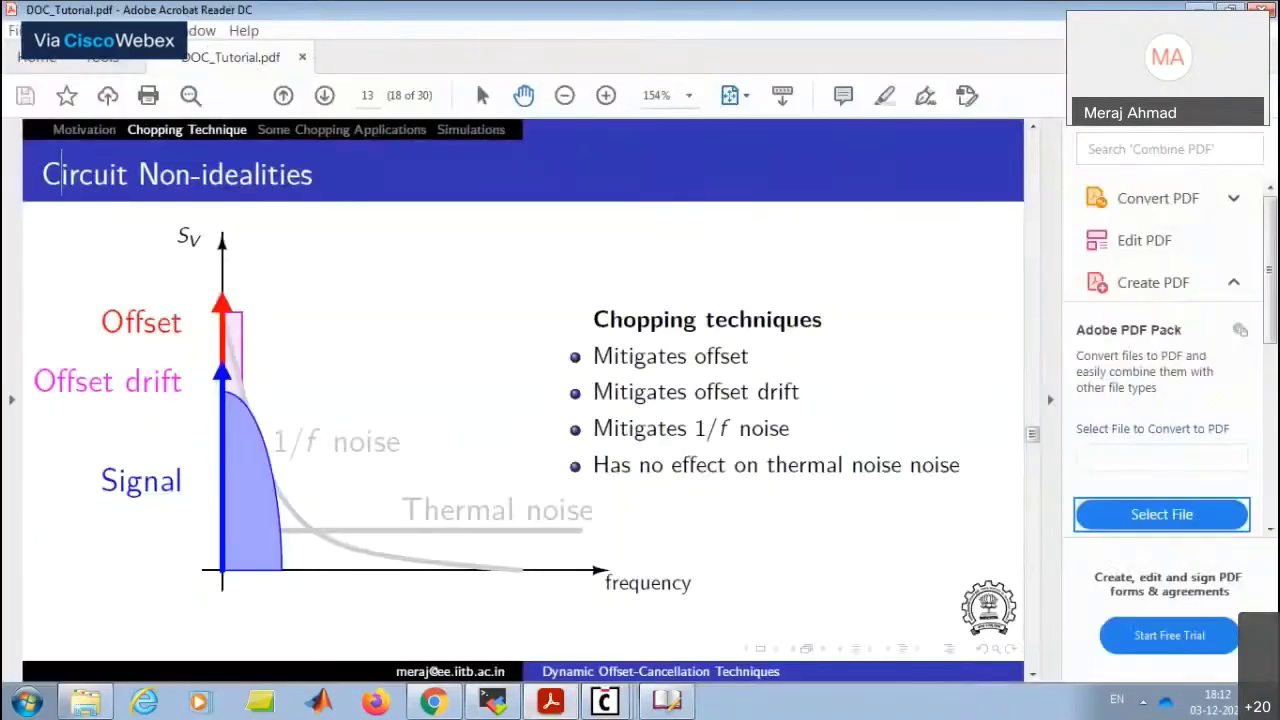
key("alt+Tab")
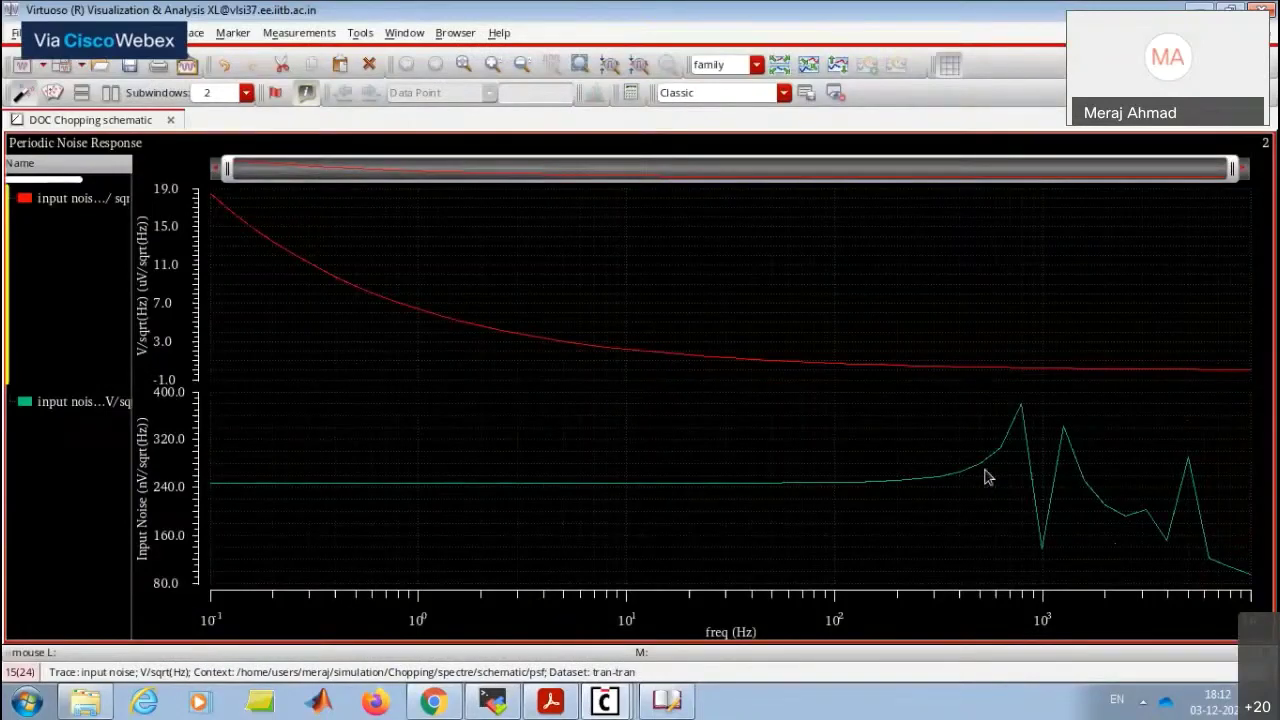
mouse_move(666, 492)
Return to the ADE L simulation setup and open the pnoise analysis settings at the frequency sweep section.
left_click(604, 701)
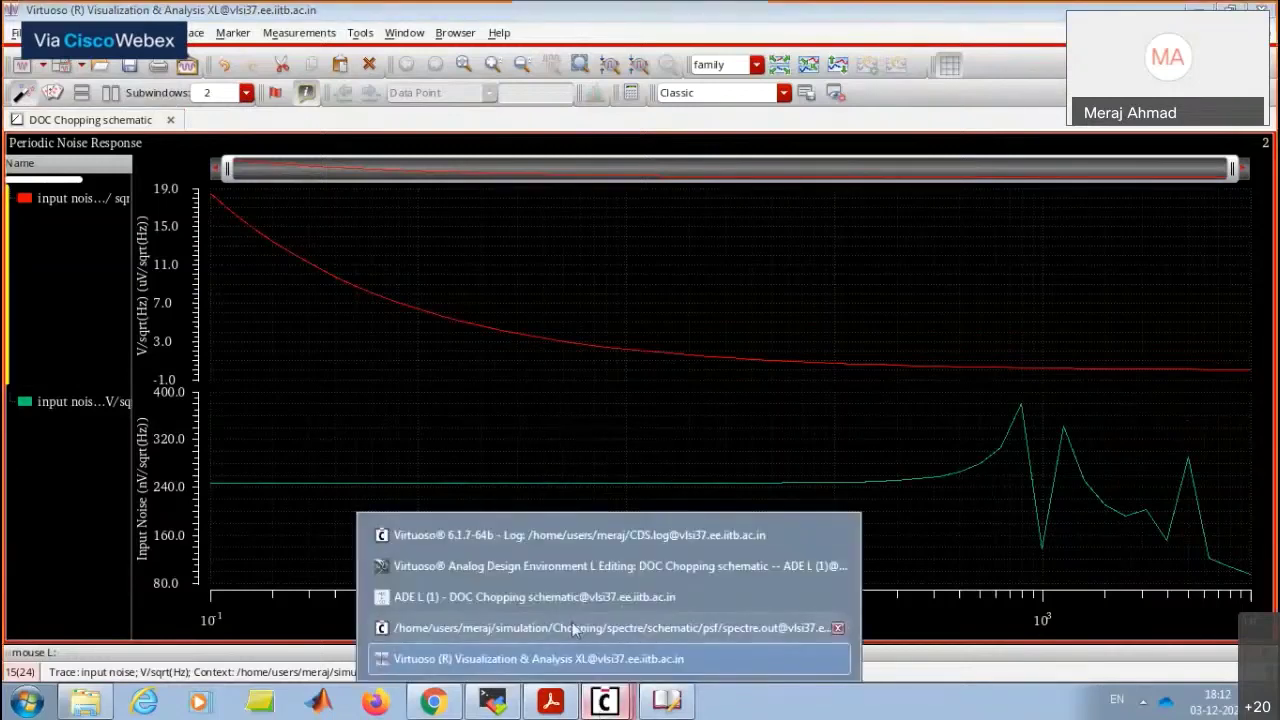
left_click(565, 565)
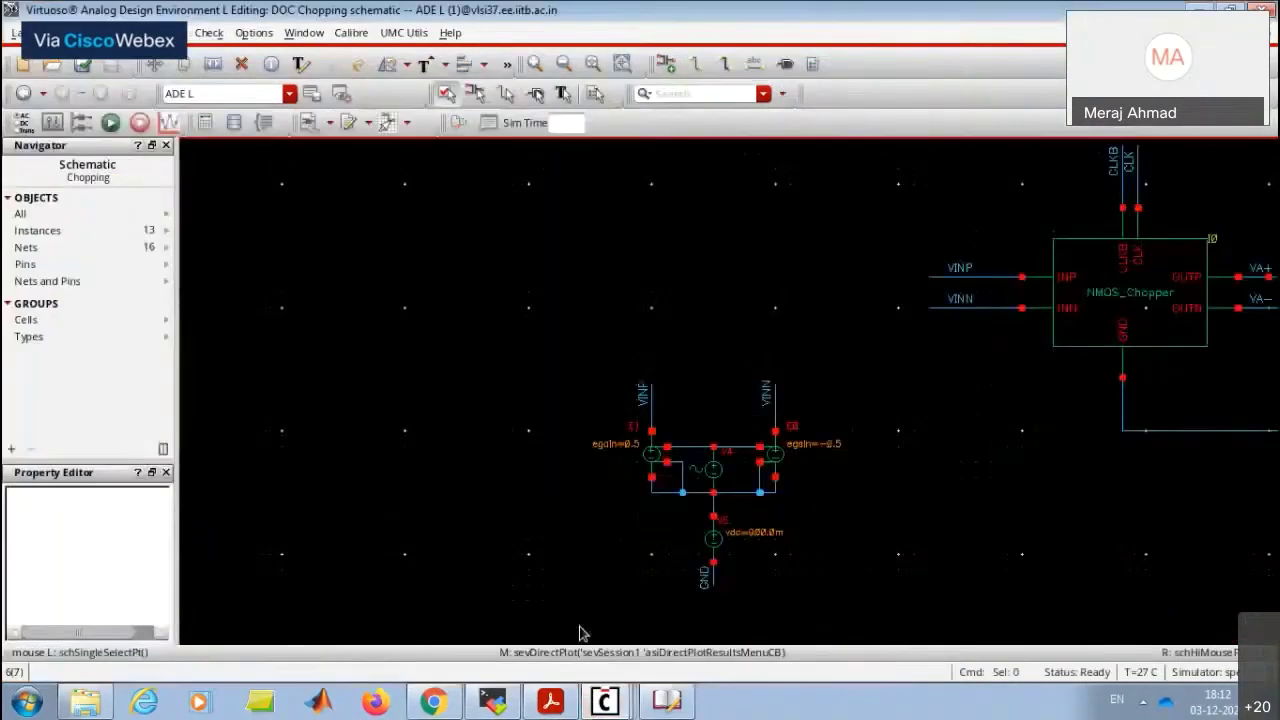
mouse_move(604, 701)
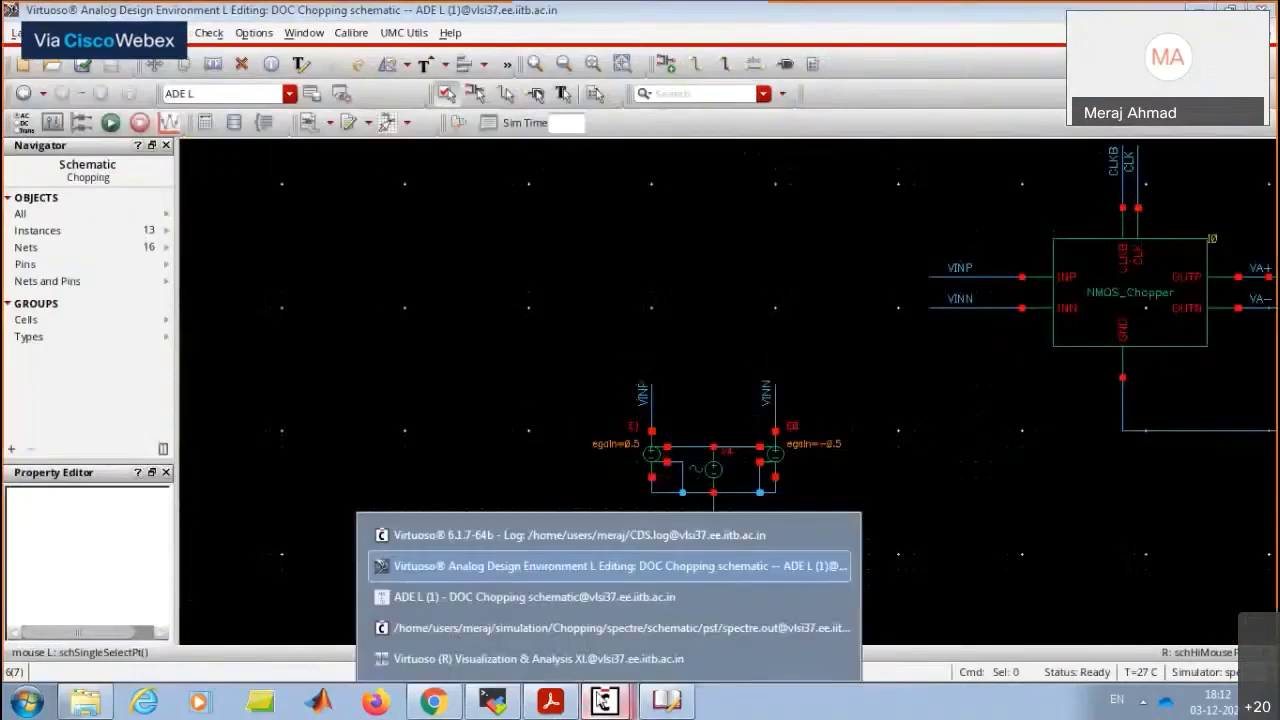
left_click(583, 658)
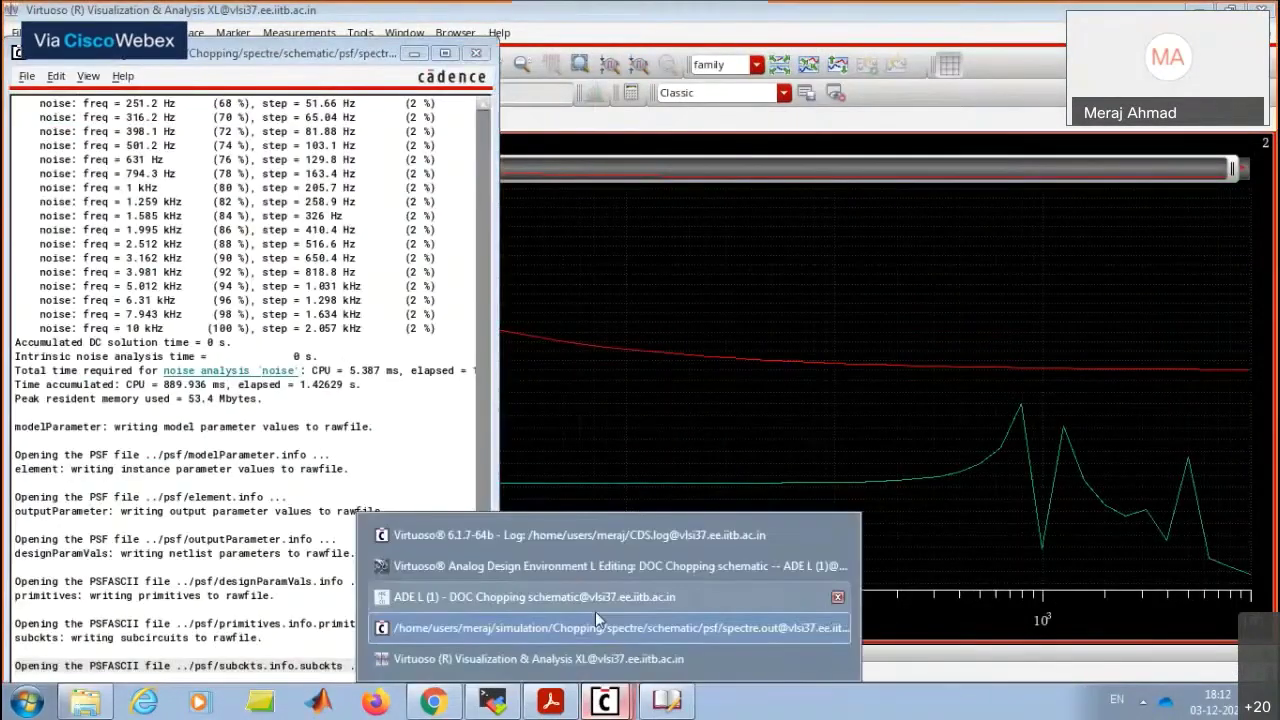
left_click(594, 604)
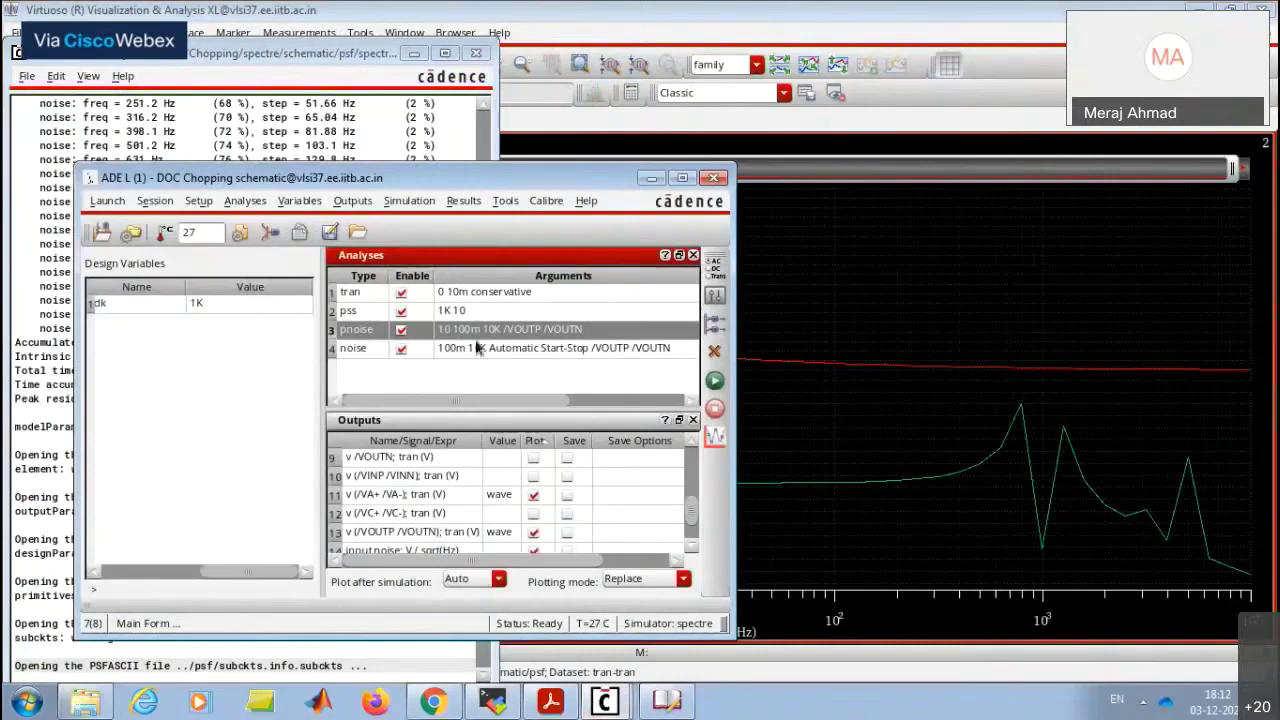
scroll(481, 335, "right", 1)
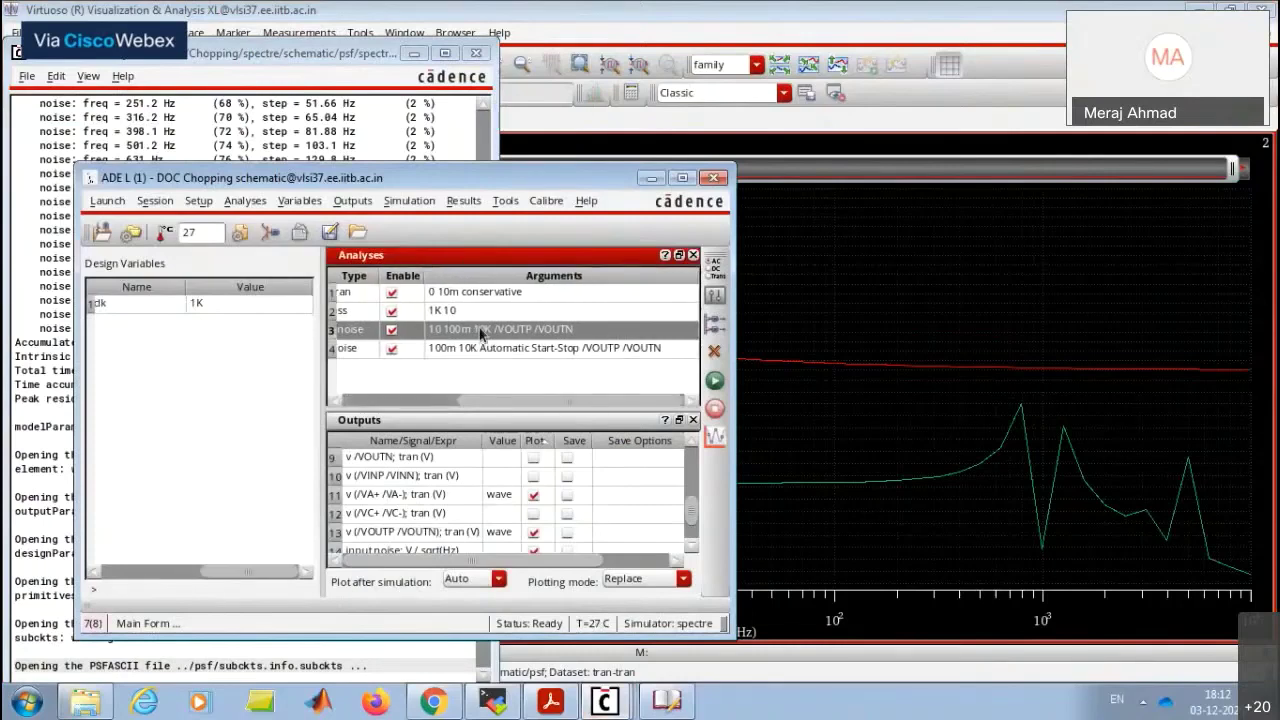
double_click(481, 330)
scroll(665, 350, "up", 5)
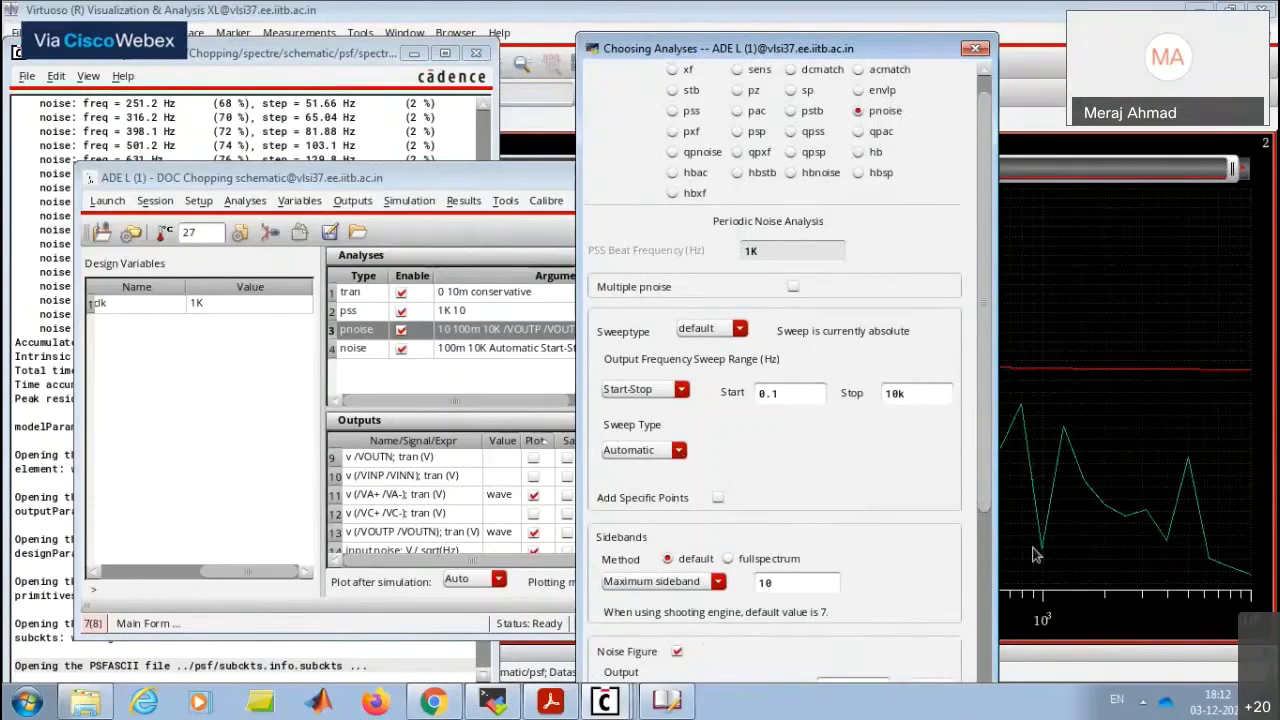
Set the pnoise sweep type to Logarithmic with 100 points per decade, accept it, and netlist and run the simulation.
left_click(676, 454)
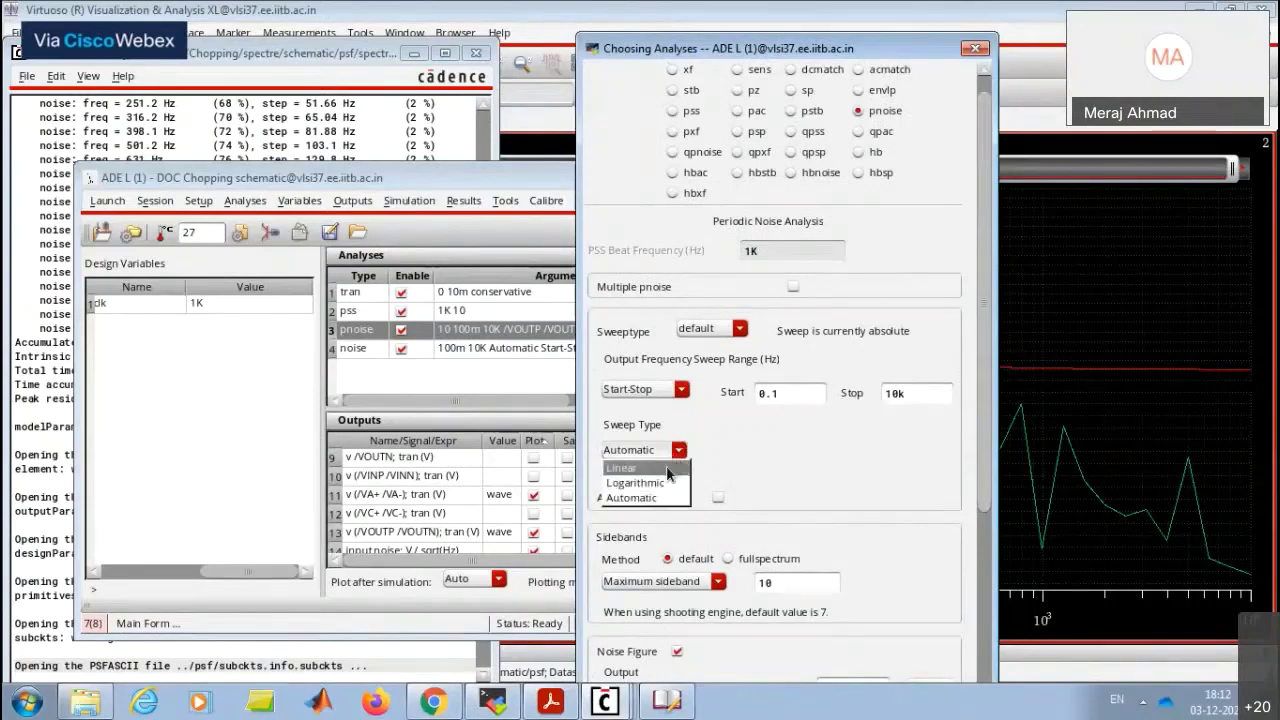
left_click(634, 482)
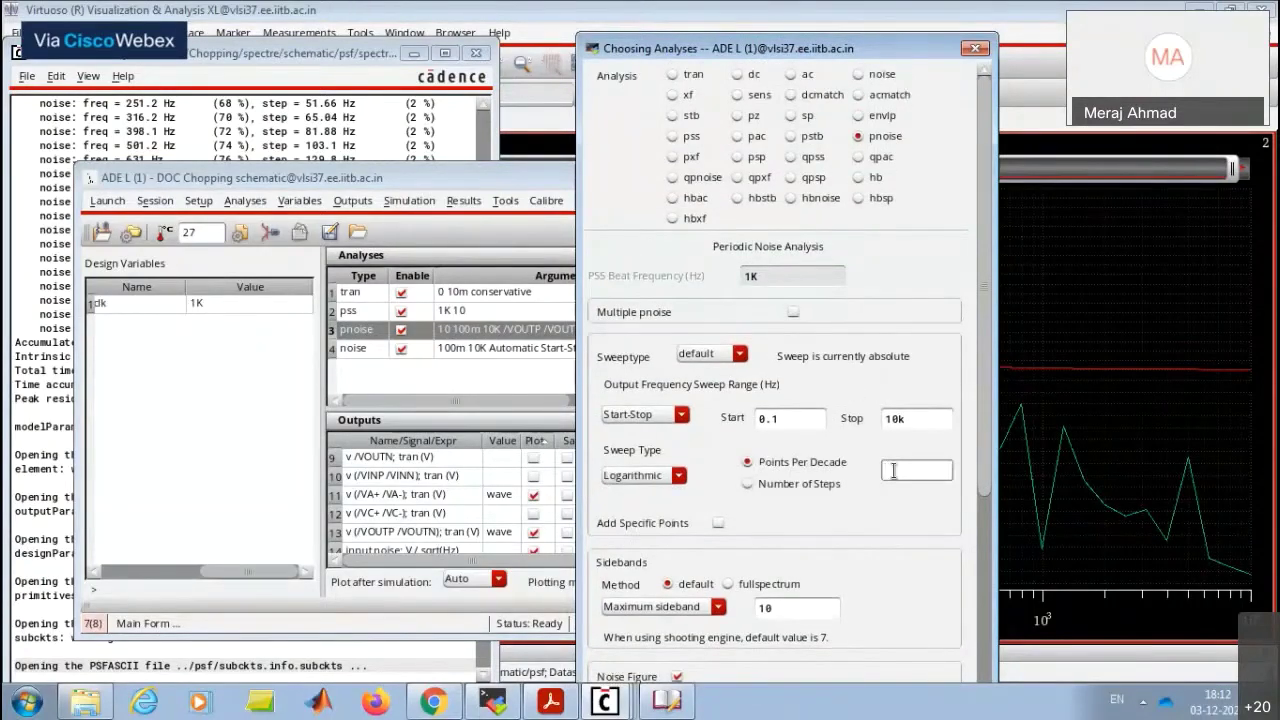
left_click(894, 470)
type("100")
key("Return")
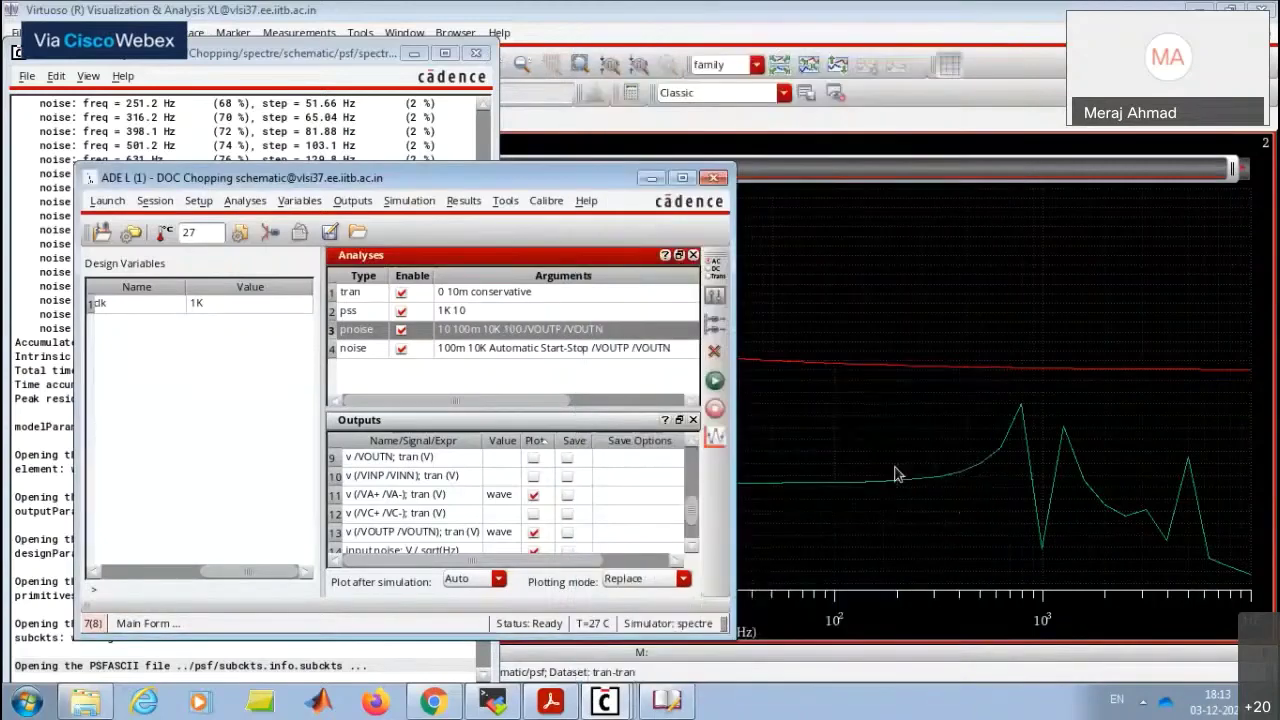
left_click(715, 381)
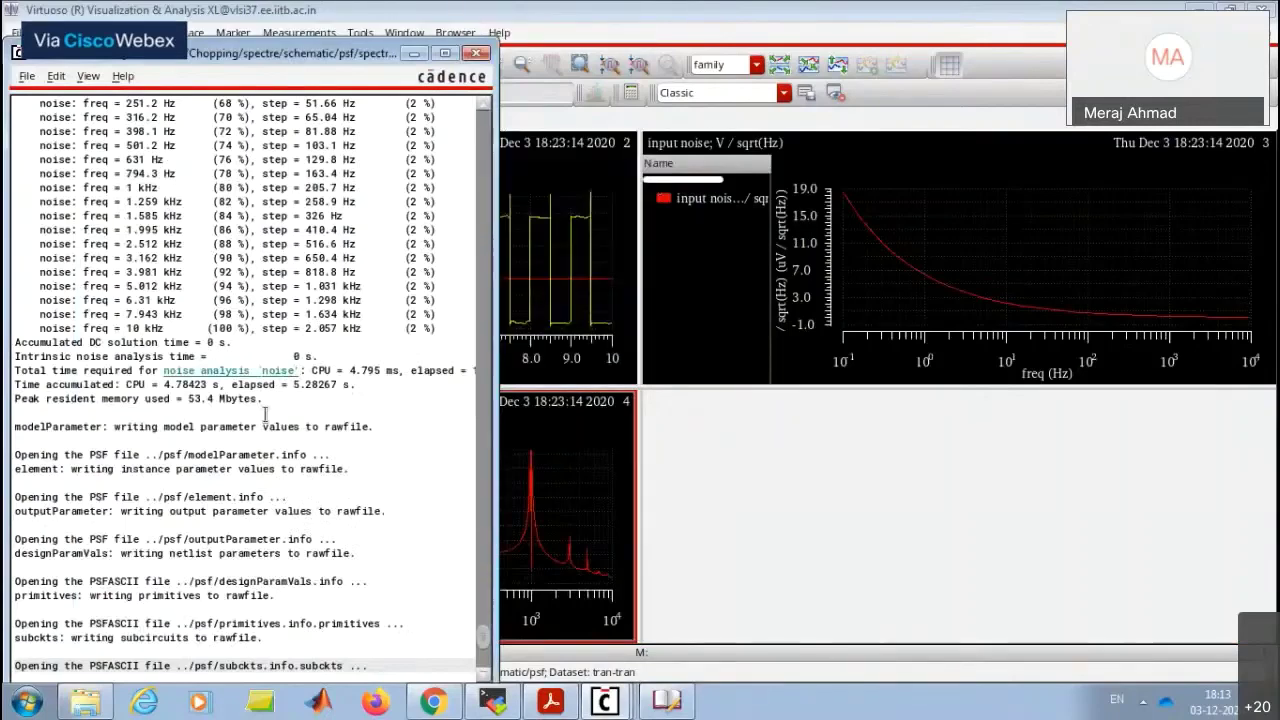
Look back through the spectre output log to the pnoise section and highlight the warning issued at 1 kHz.
scroll(265, 413, "up", 15)
scroll(229, 418, "down", 3)
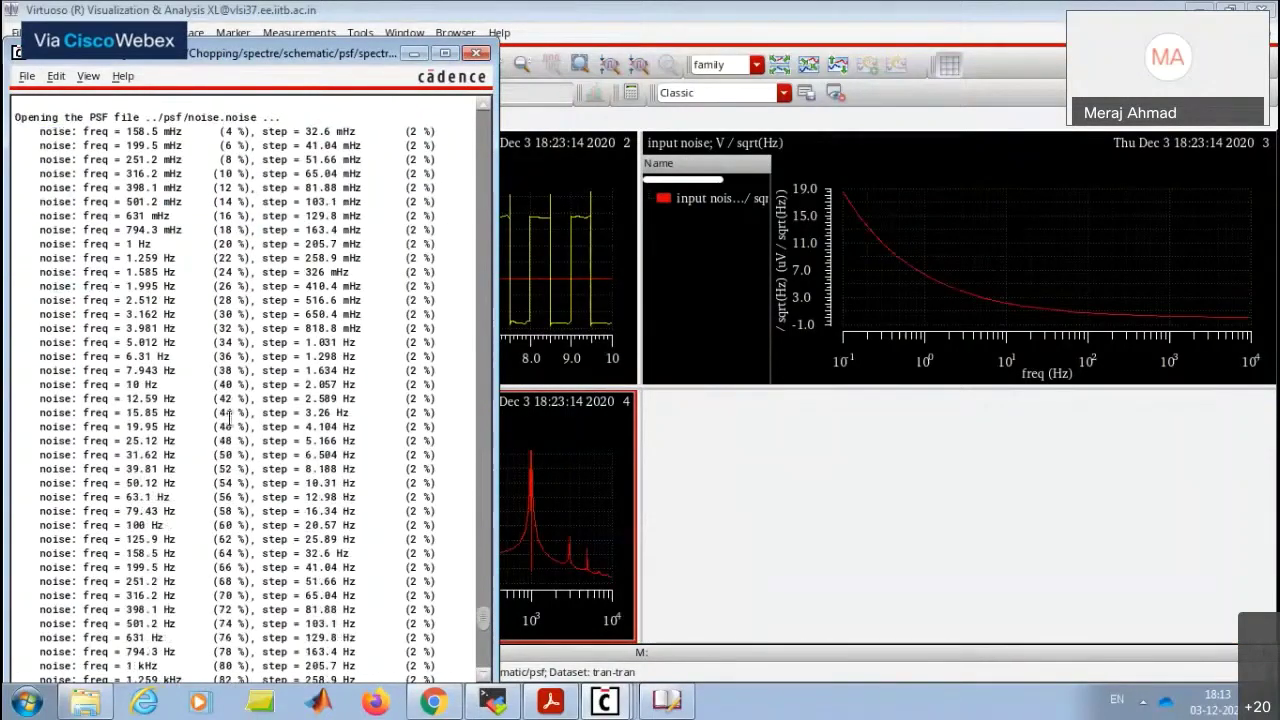
scroll(229, 418, "down", 6)
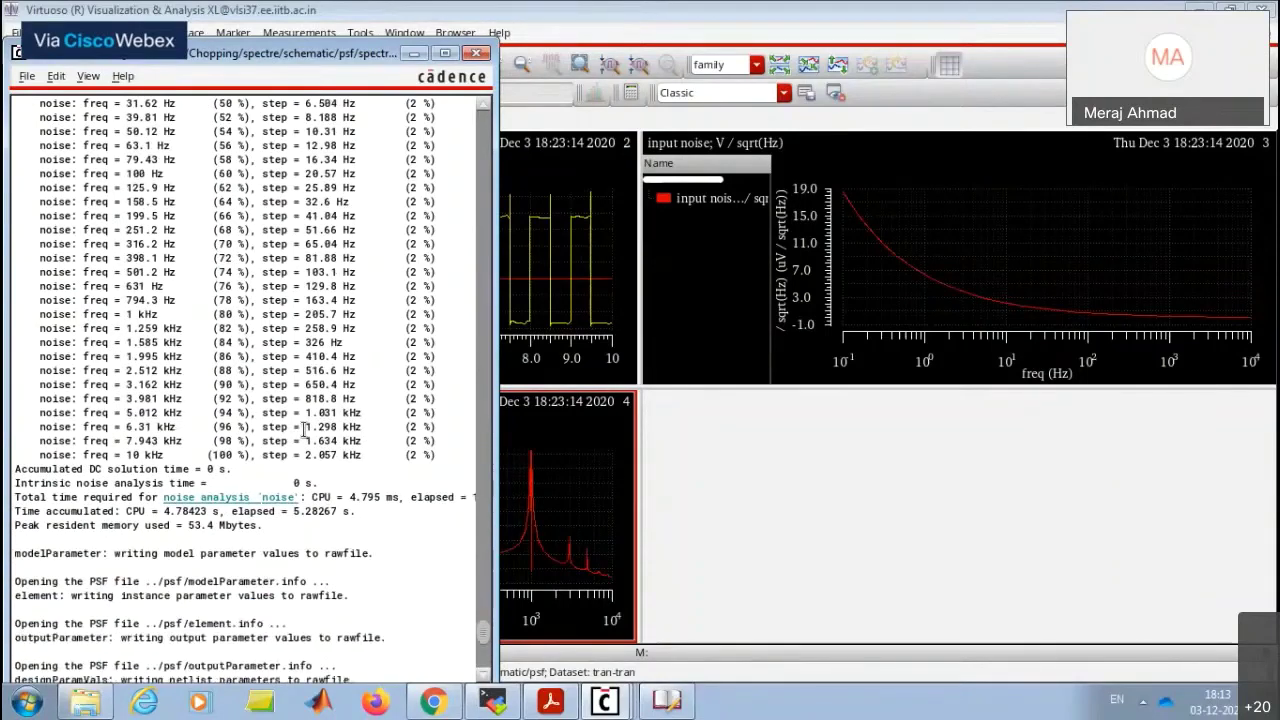
scroll(397, 308, "up", 20)
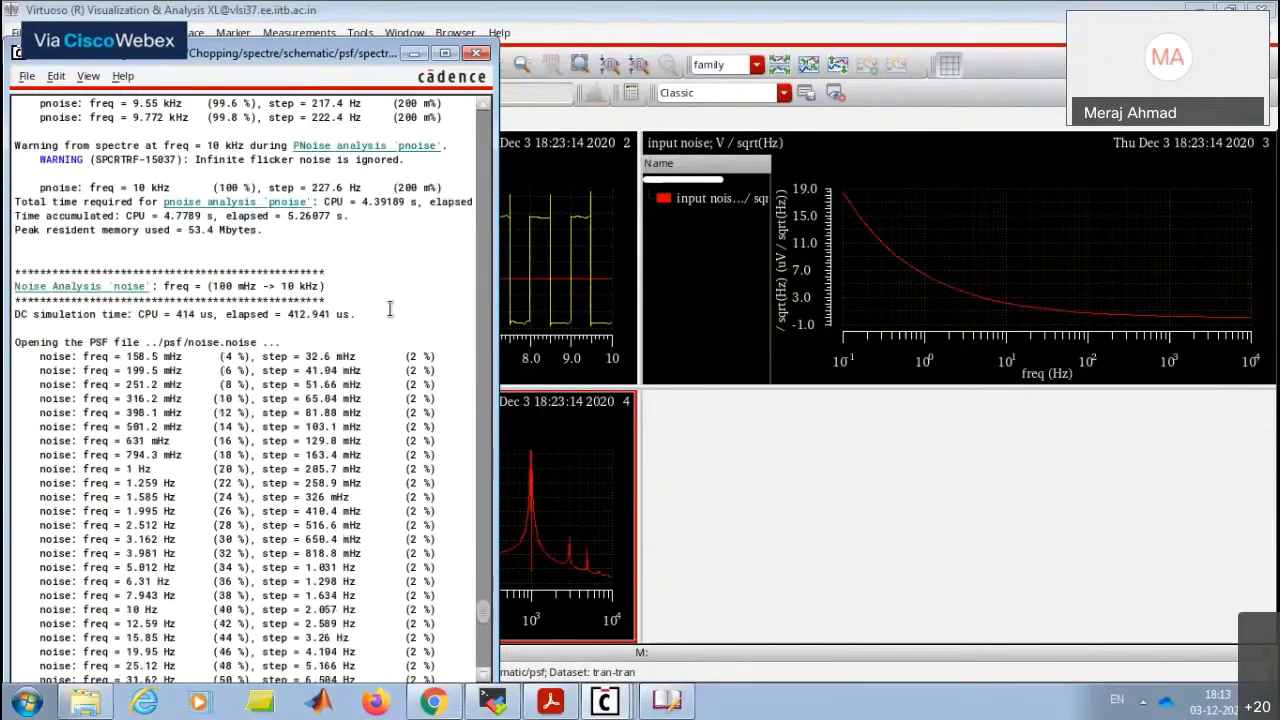
scroll(385, 308, "up", 20)
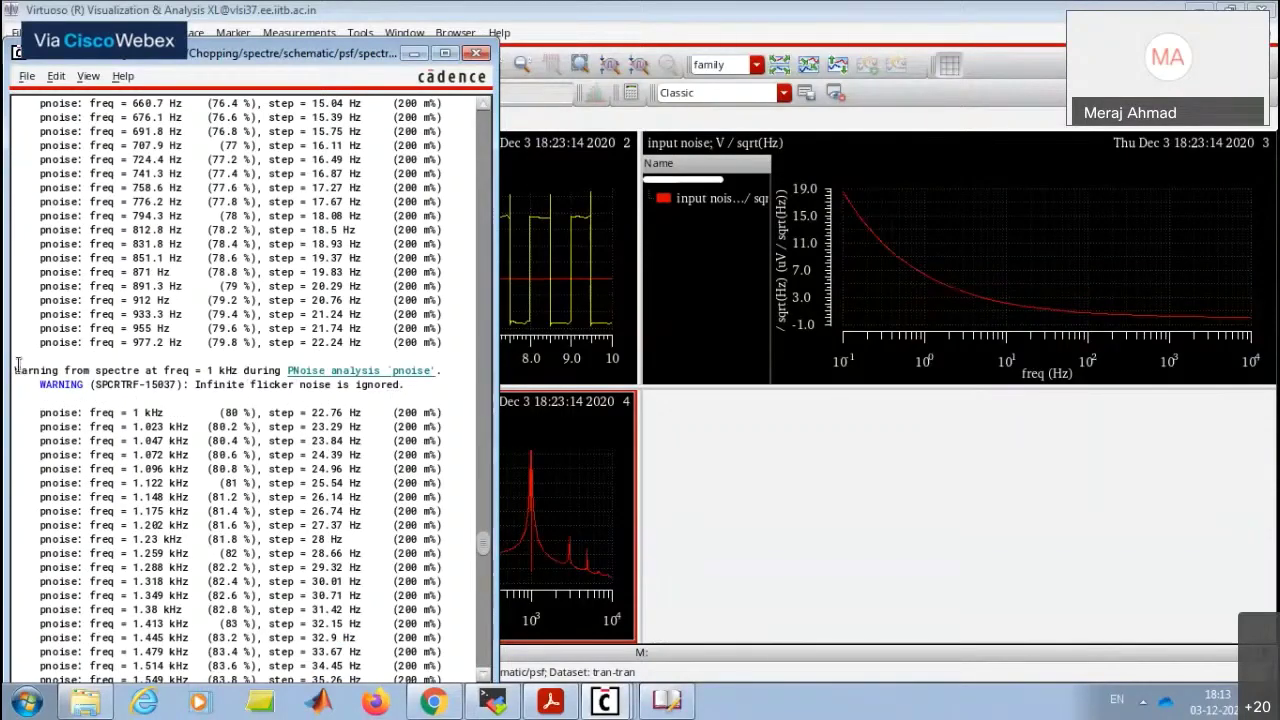
left_click_drag(16, 370, 420, 400)
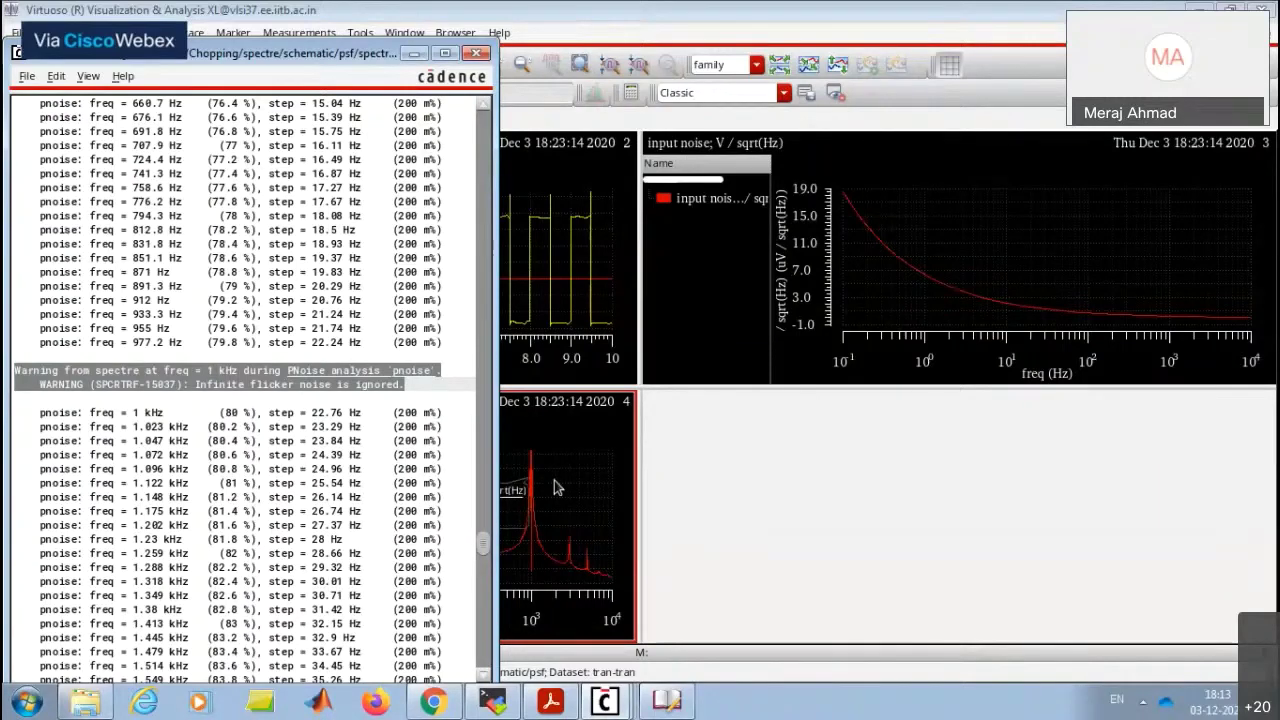
Bring the waveform window forward and delete the transient graph subwindow, keeping the two input-noise plots.
left_click(40, 287)
right_click(42, 280)
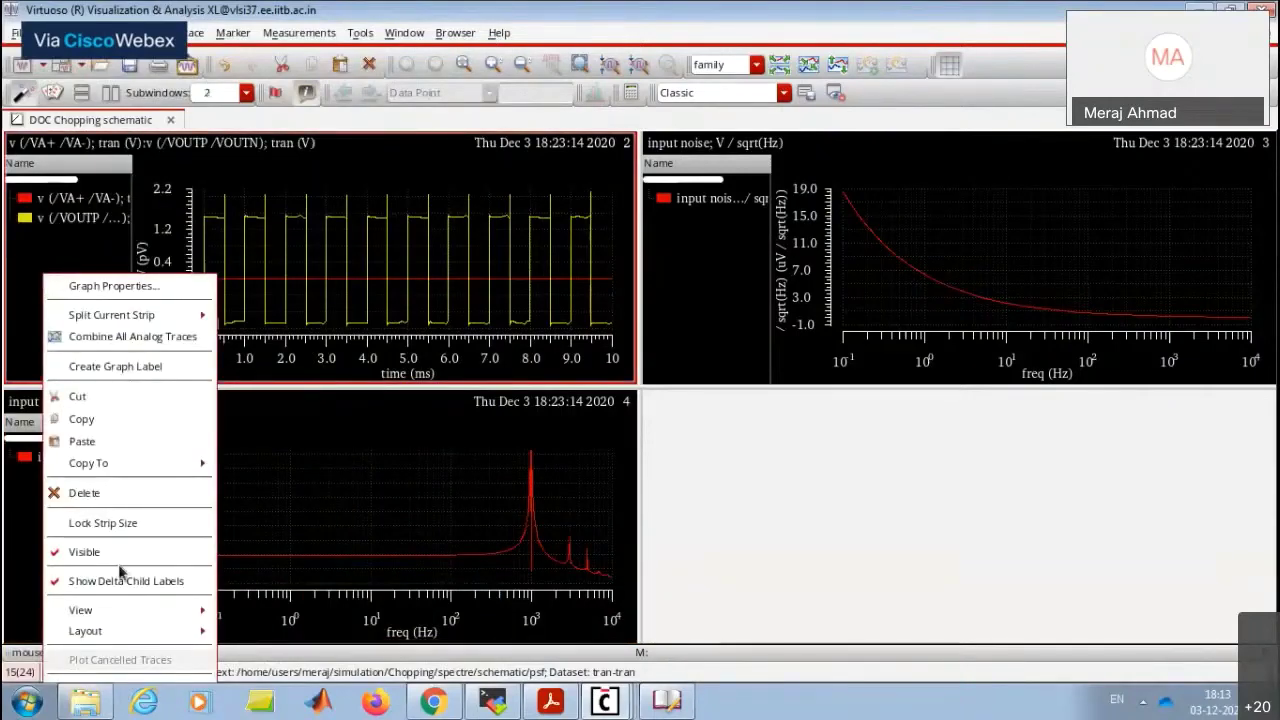
left_click(112, 493)
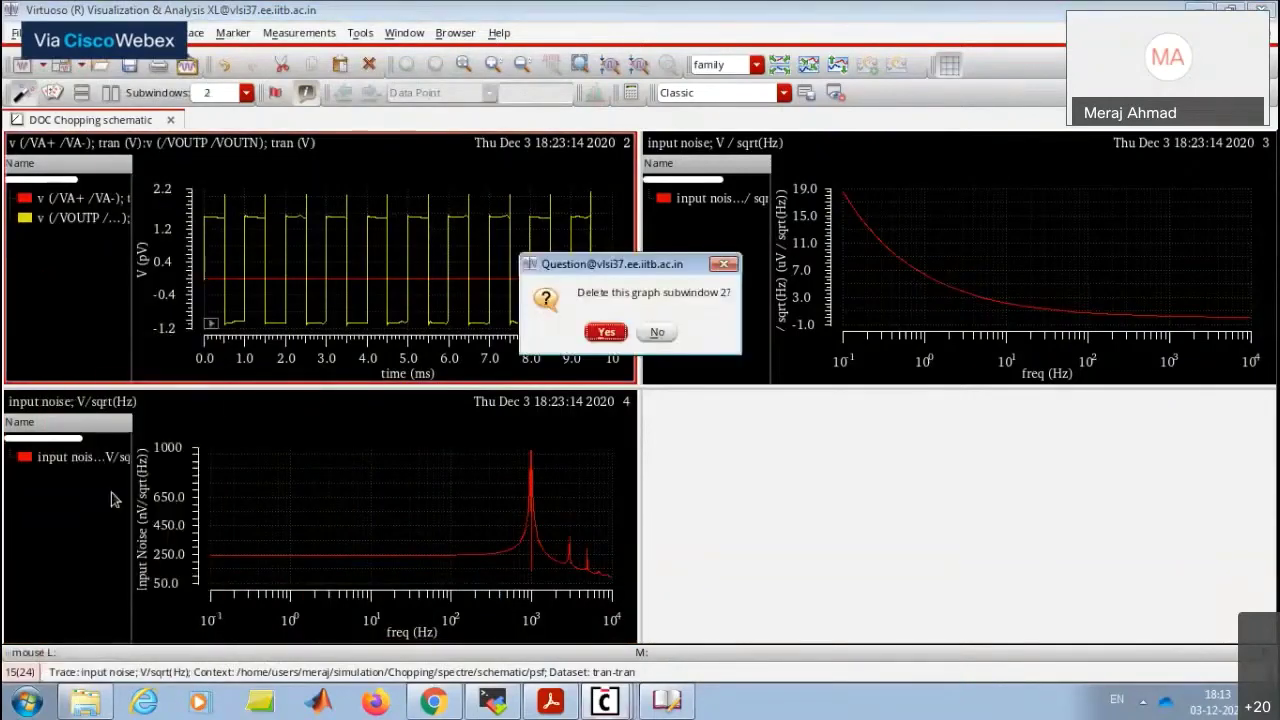
left_click(596, 333)
Examine the pnoise input-noise curve at low frequency, at the chopping frequency and at its harmonic peaks.
mouse_move(1173, 557)
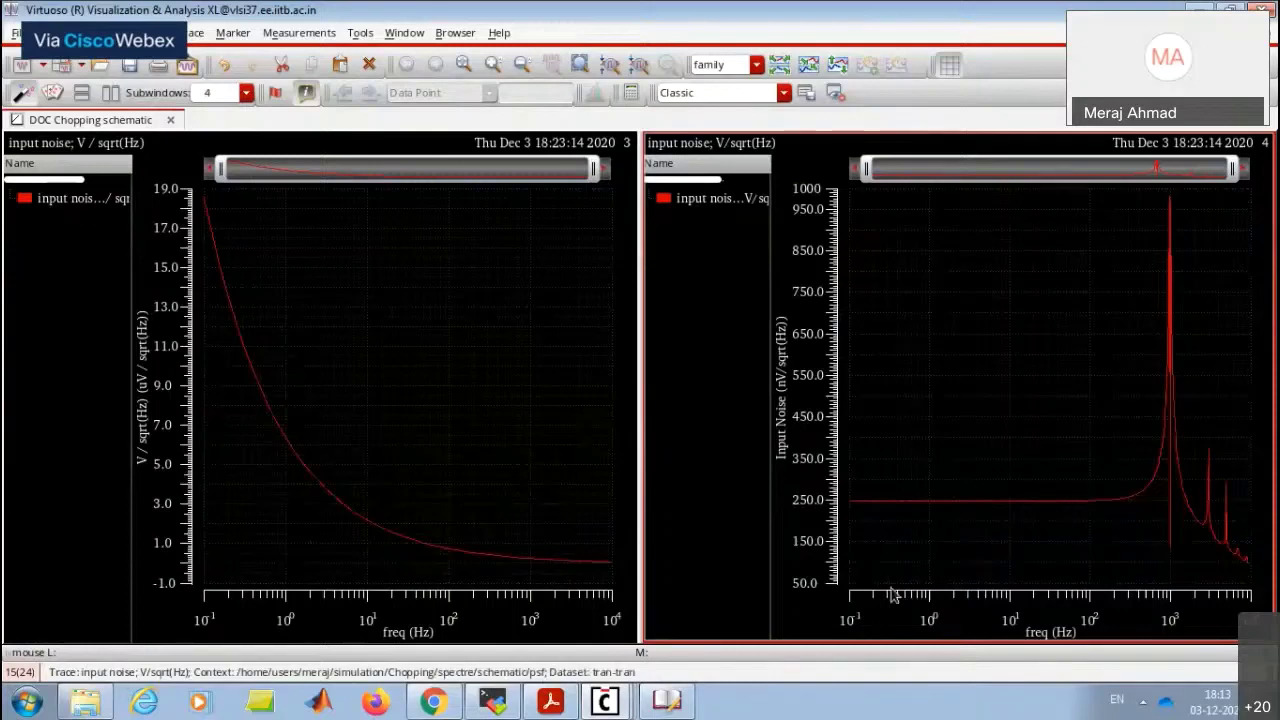
mouse_move(852, 511)
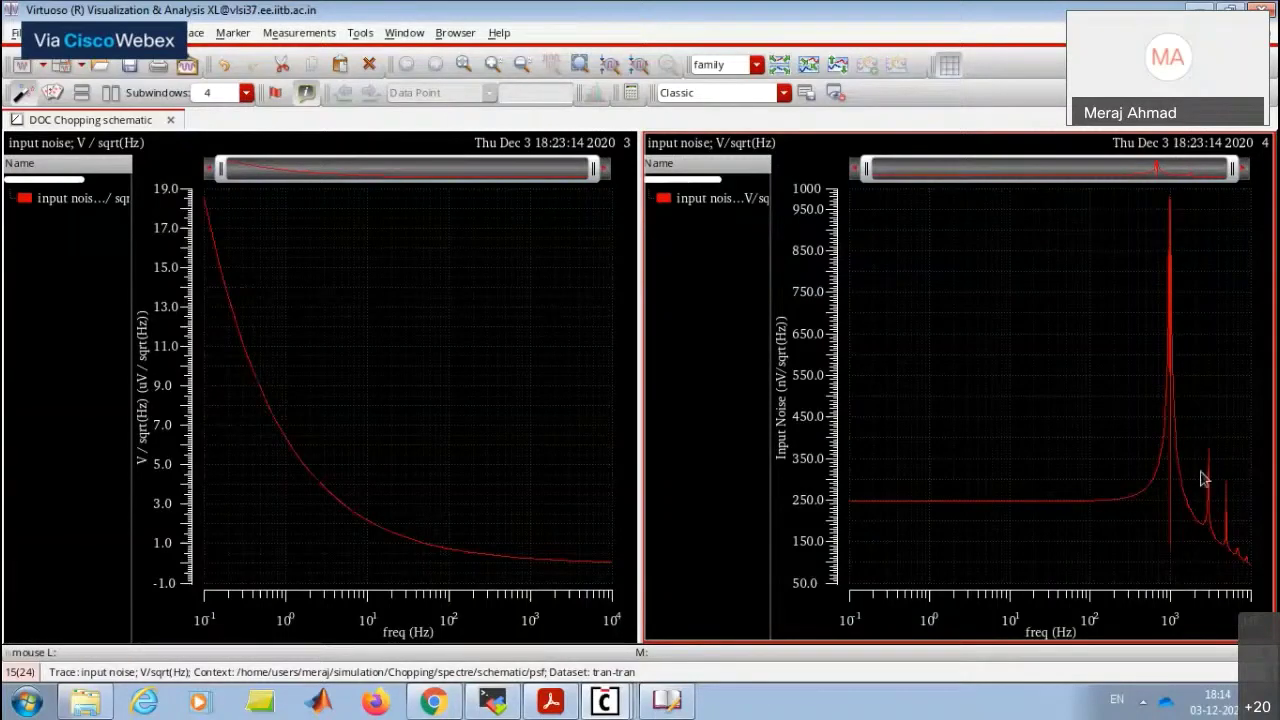
mouse_move(1207, 455)
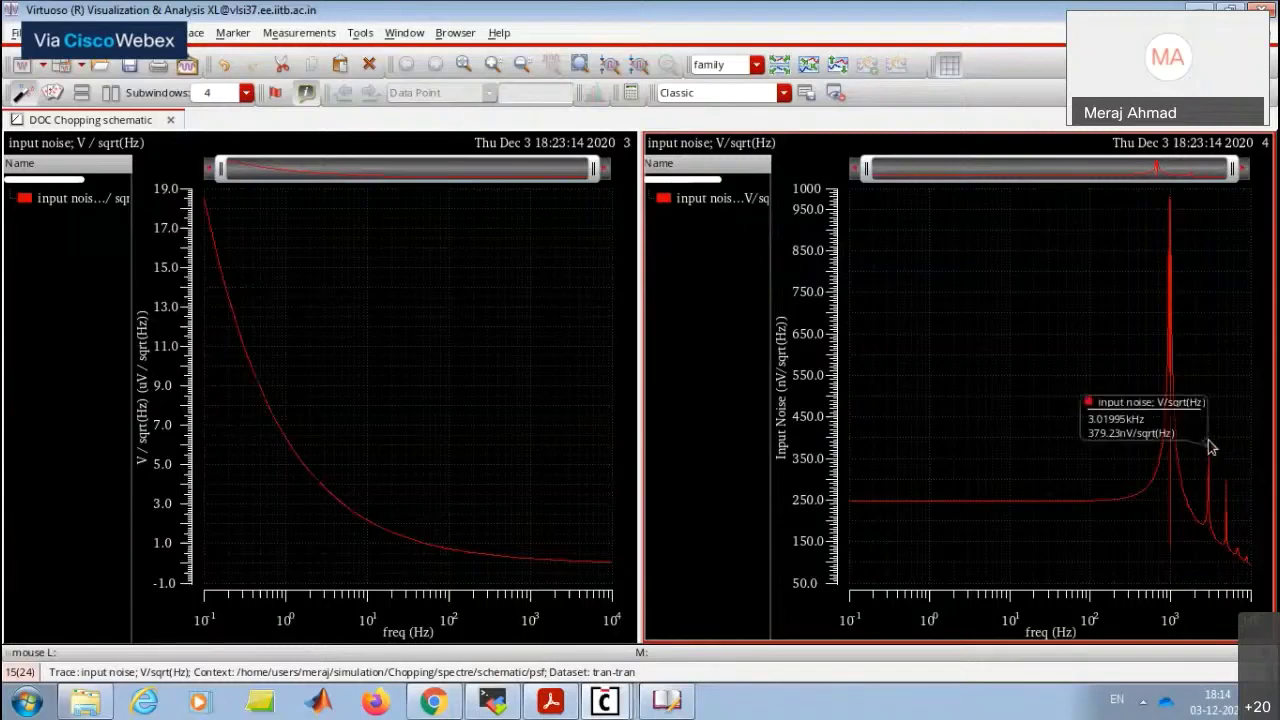
mouse_move(1232, 488)
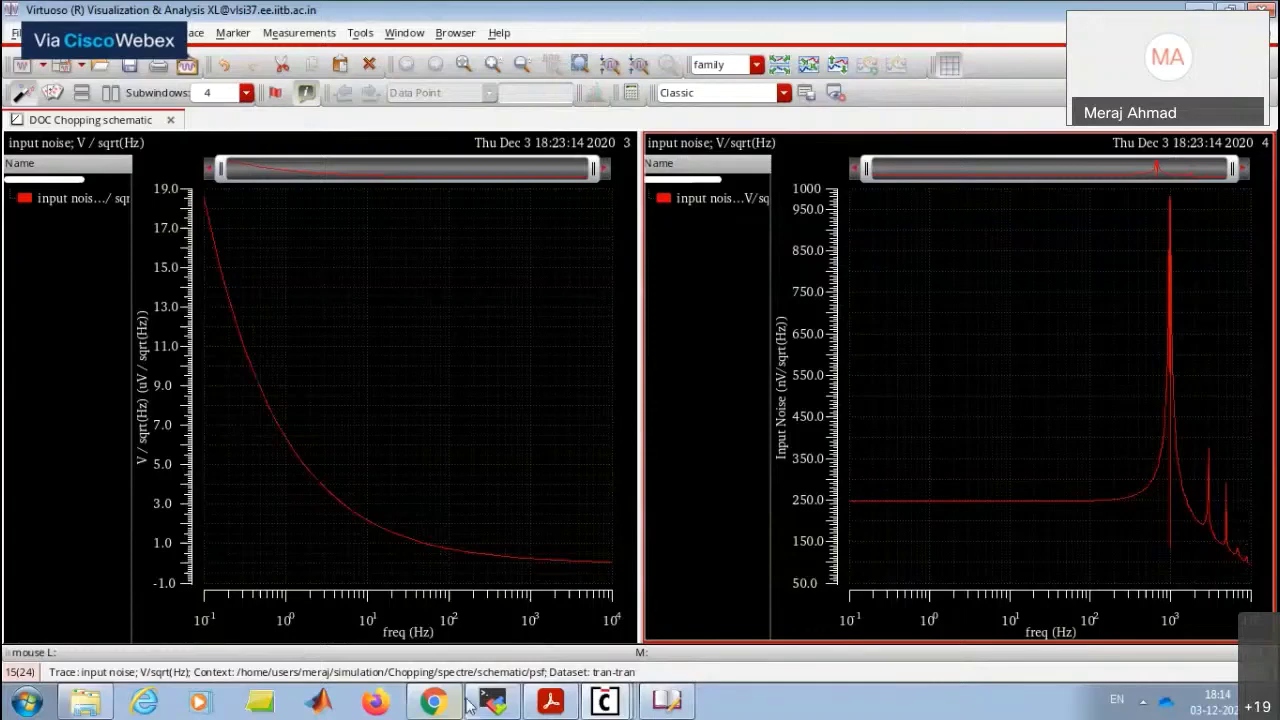
Review the chopper amplifier and Circuit Non-idealities slides in DOC_Tutorial.pdf in Acrobat Reader and return to the noise plots.
left_click(549, 703)
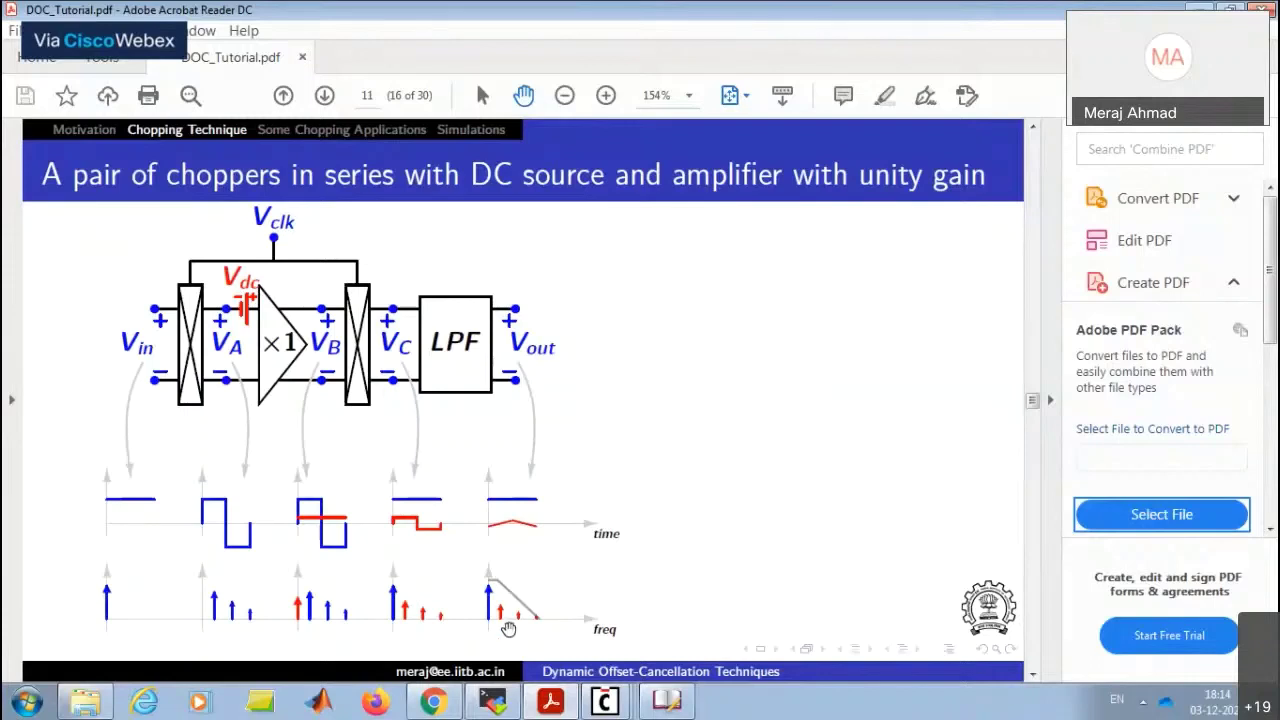
scroll(510, 625, "down", 1)
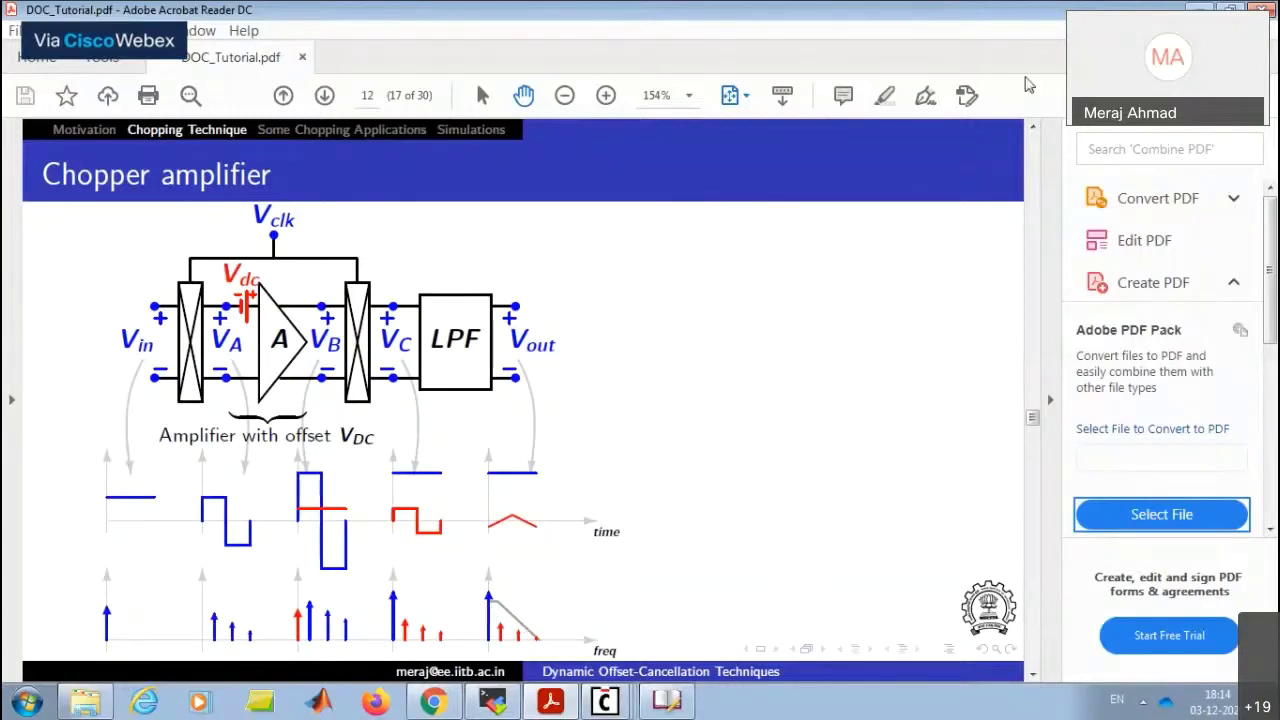
scroll(703, 366, "down", 2)
scroll(411, 366, "up", 1)
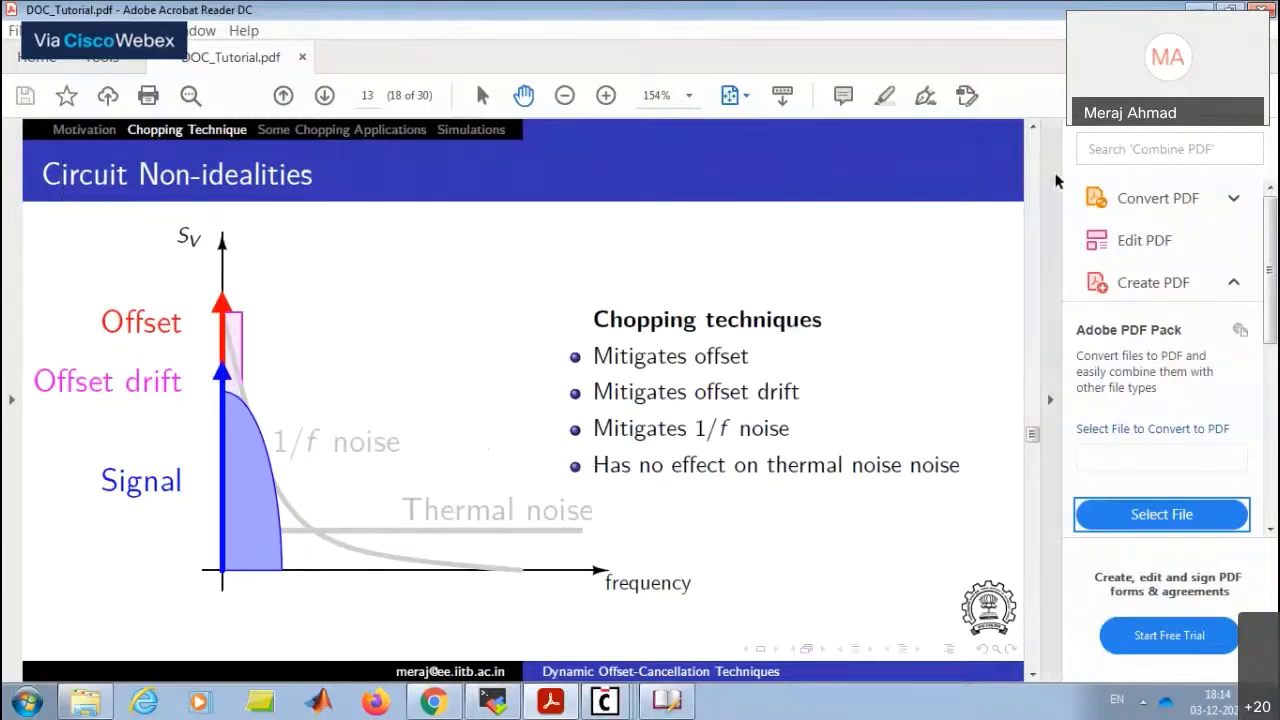
key("alt+Tab")
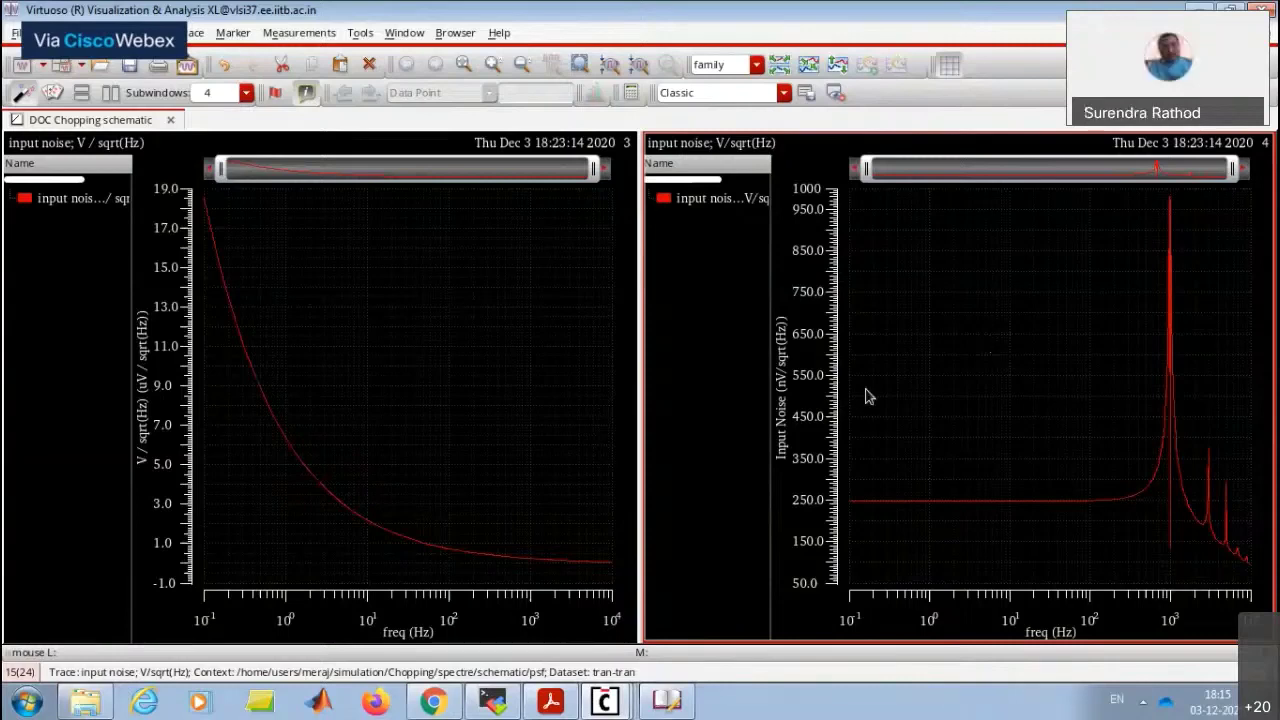
In ADE L's analog simulator options, turn noise contribution off and choose thermal as the noiseoff_type.
mouse_move(622, 708)
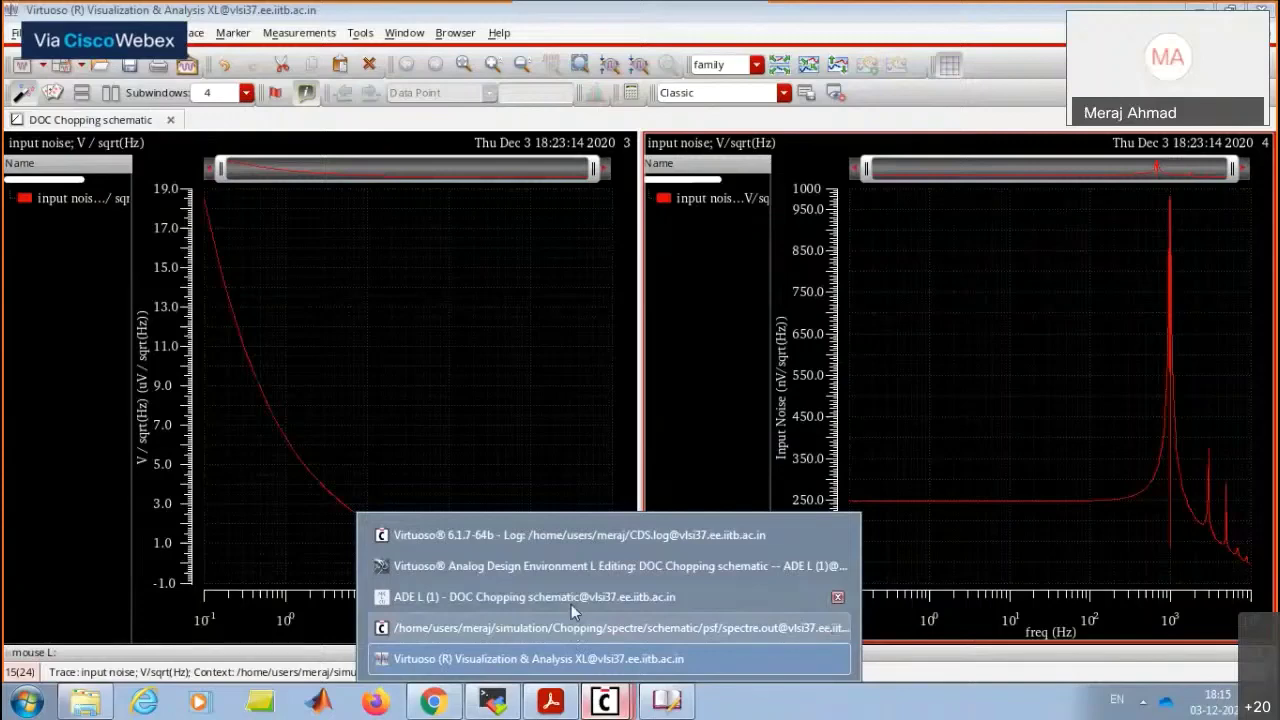
left_click(571, 602)
left_click(352, 201)
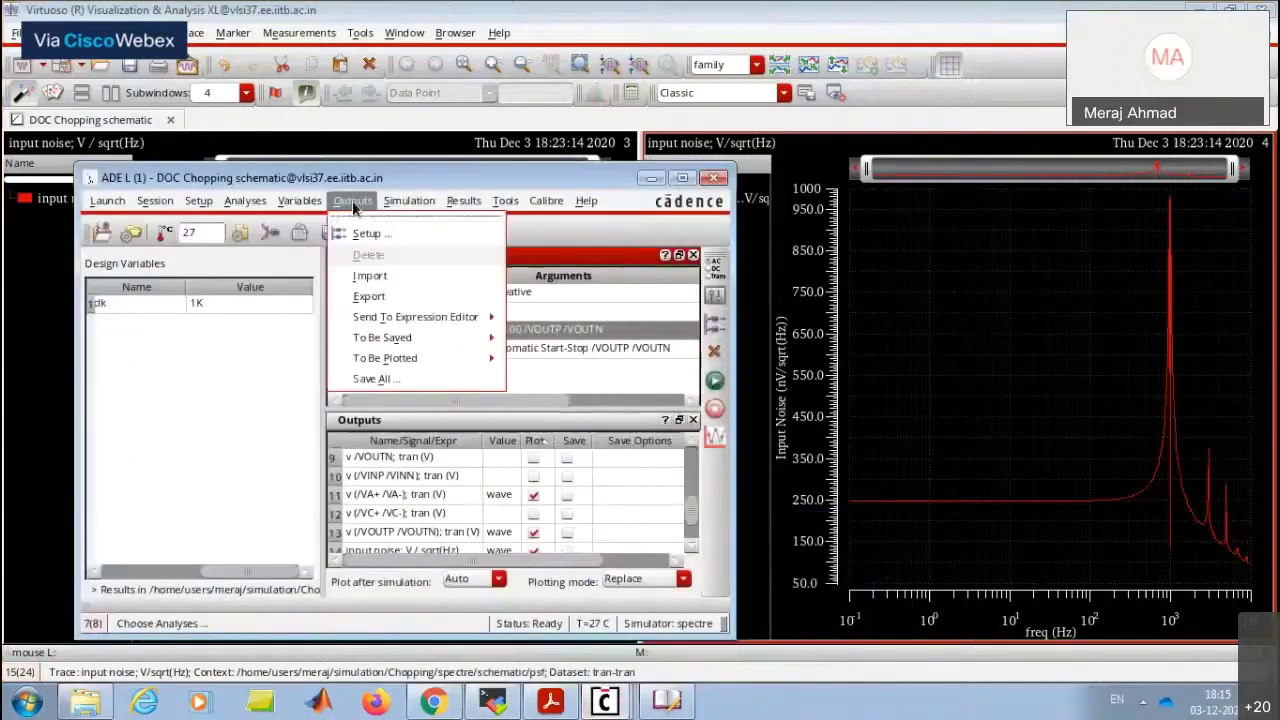
left_click(405, 200)
mouse_move(442, 360)
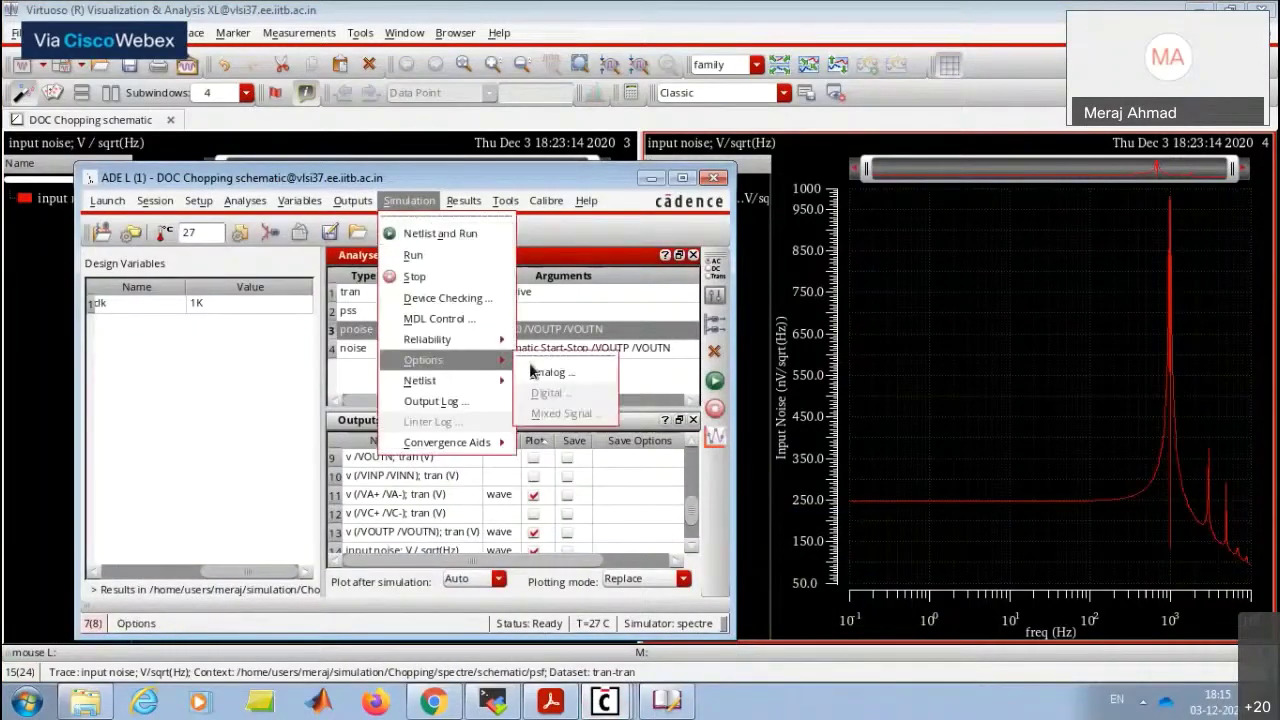
left_click(545, 372)
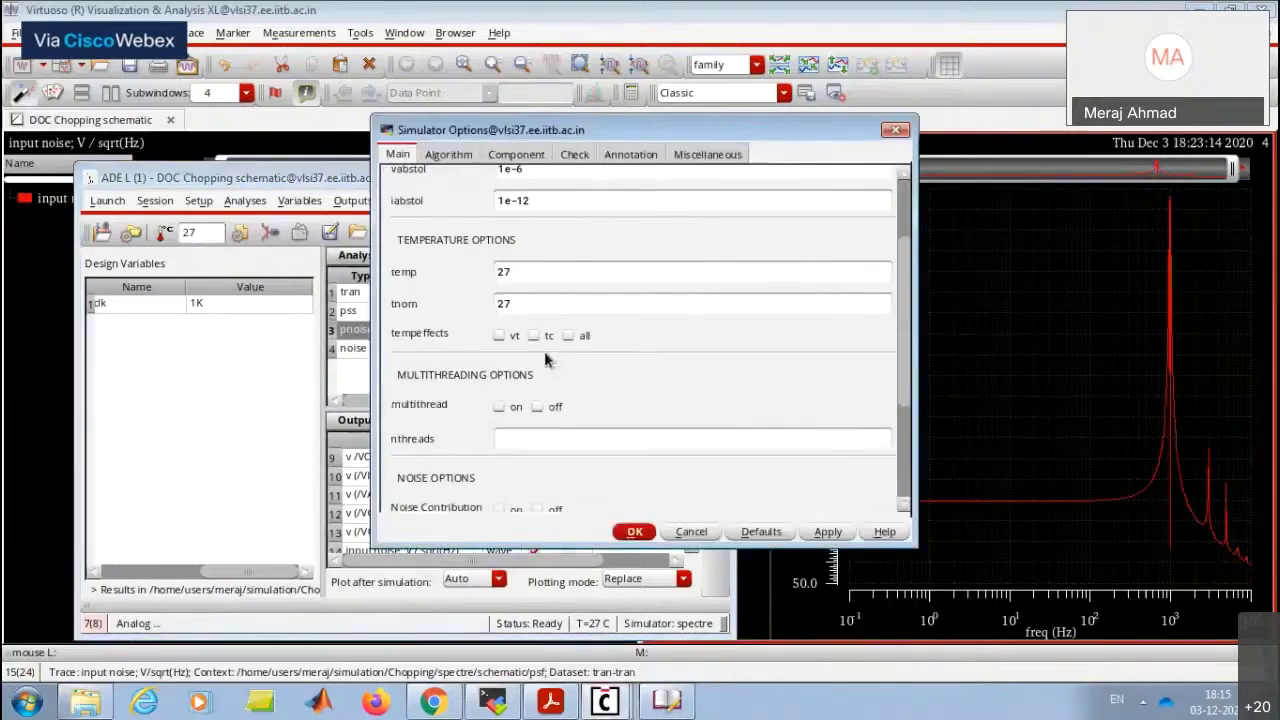
scroll(544, 351, "down", 5)
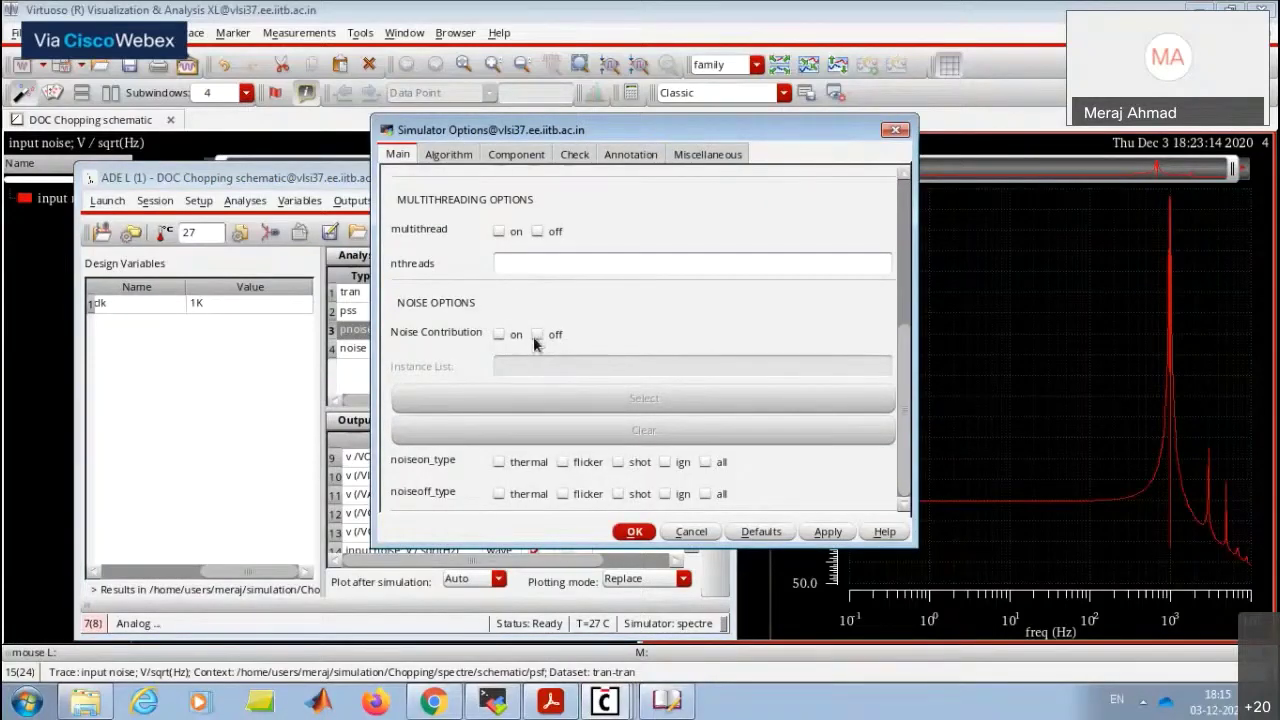
left_click(537, 335)
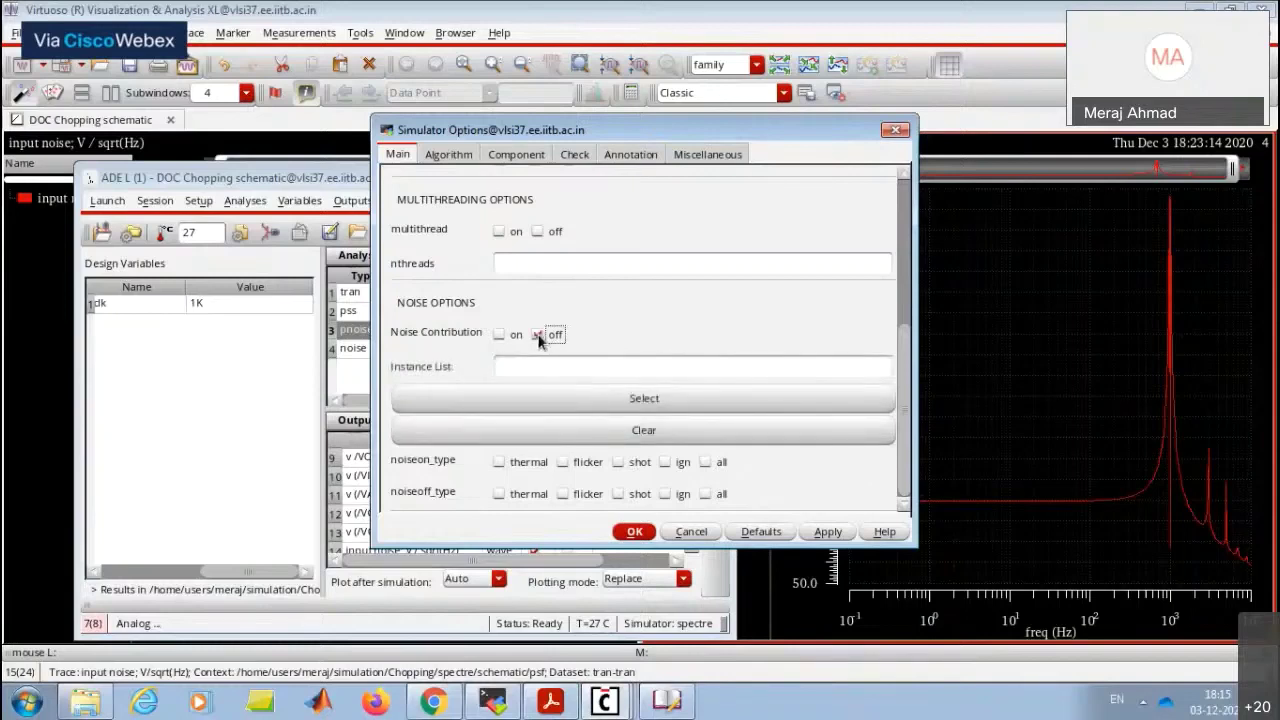
left_click(498, 494)
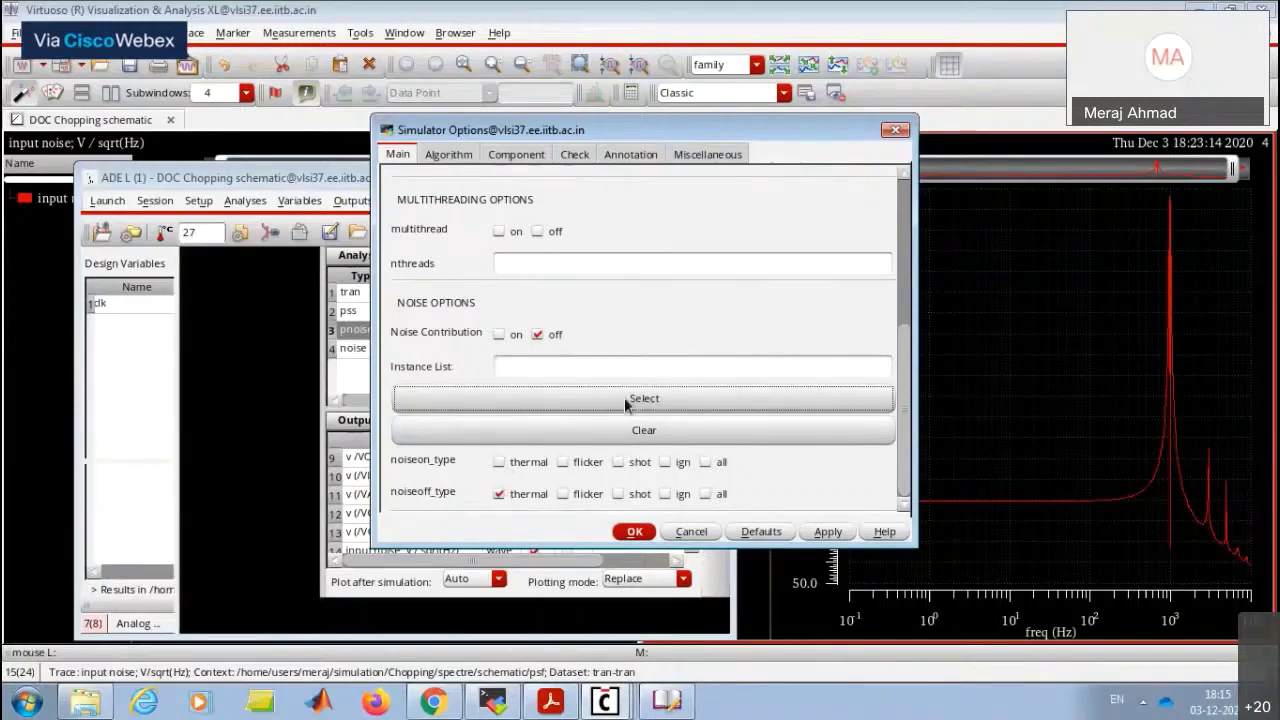
Check and save the Chopping schematic, then return to ADE L and rerun the simulation.
left_click(604, 700)
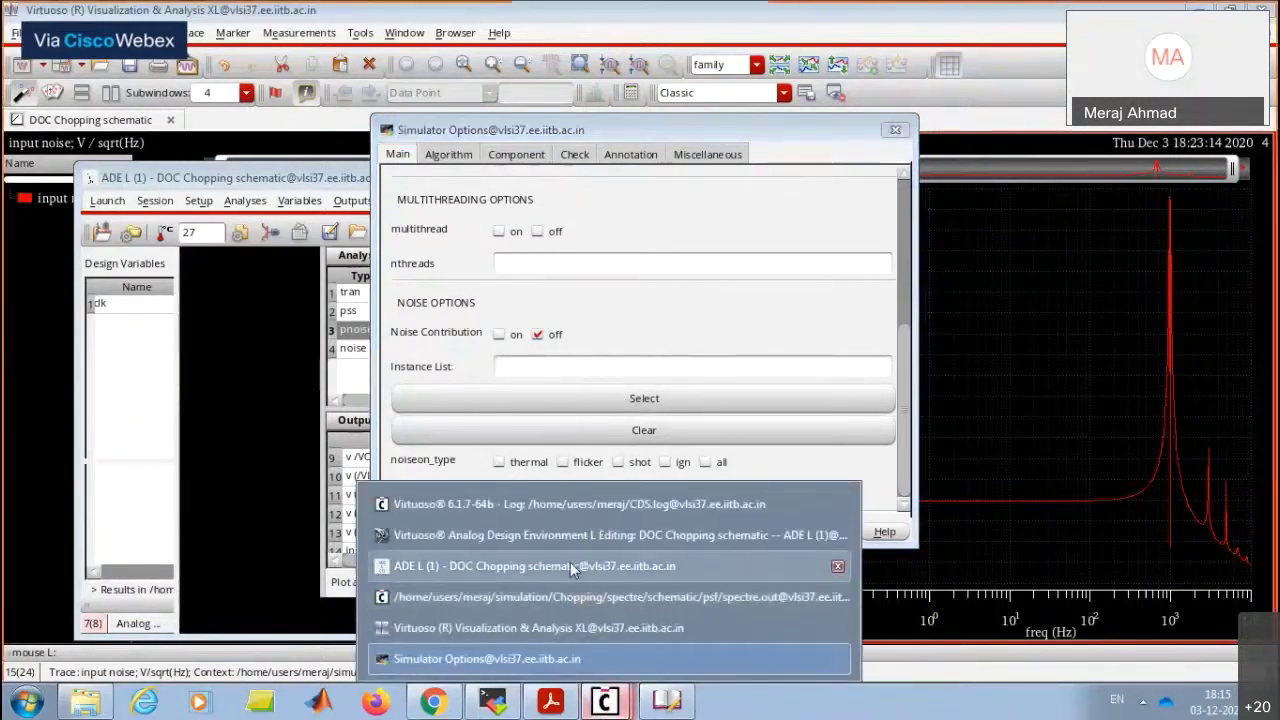
left_click(575, 539)
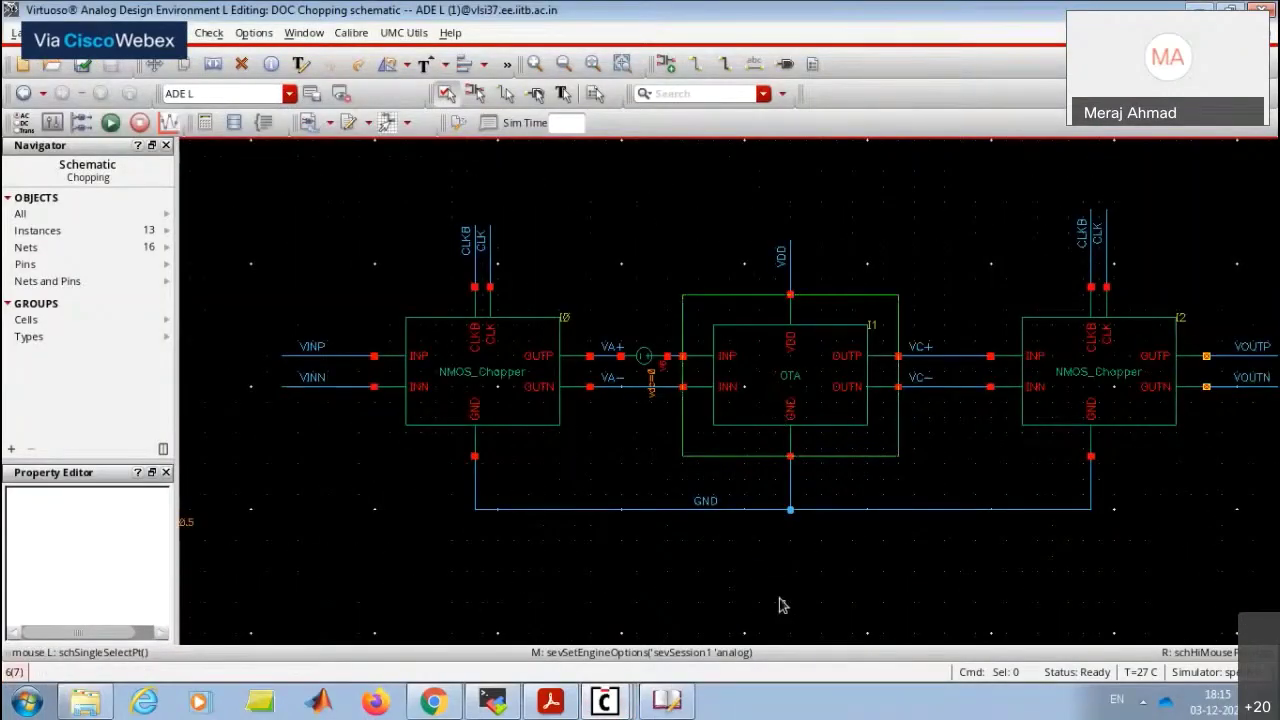
key("shift+x")
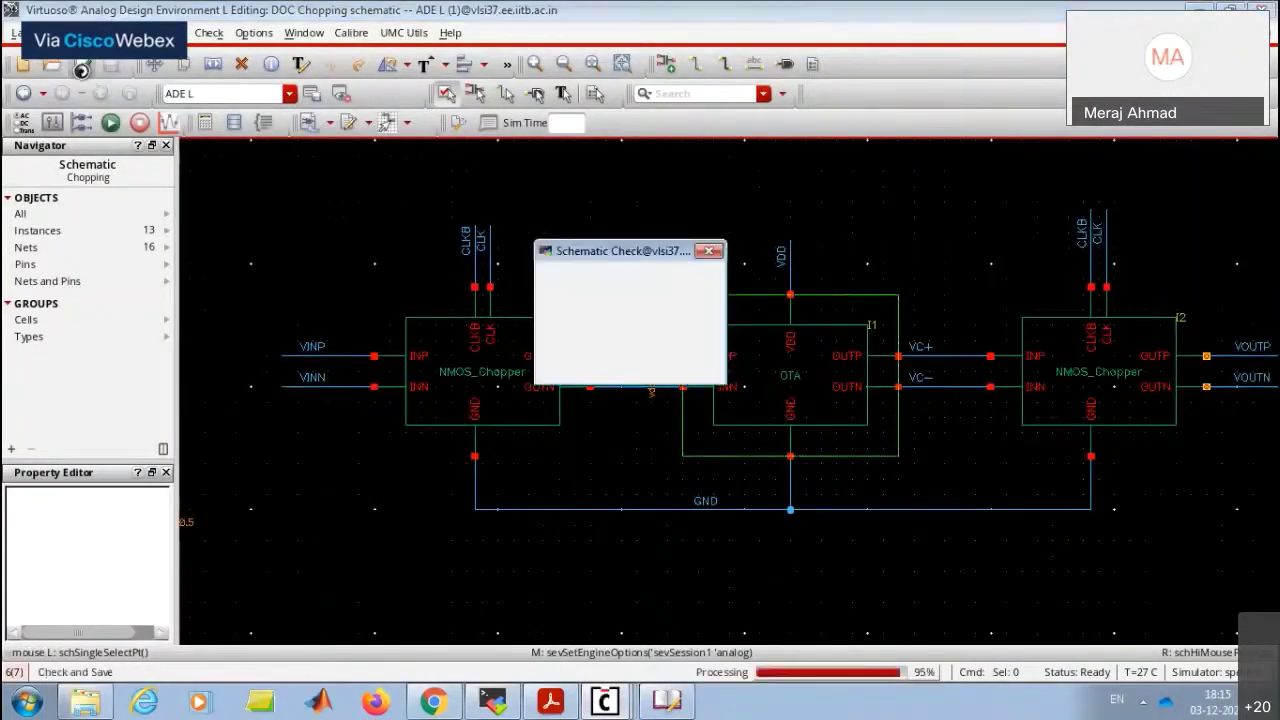
left_click(631, 364)
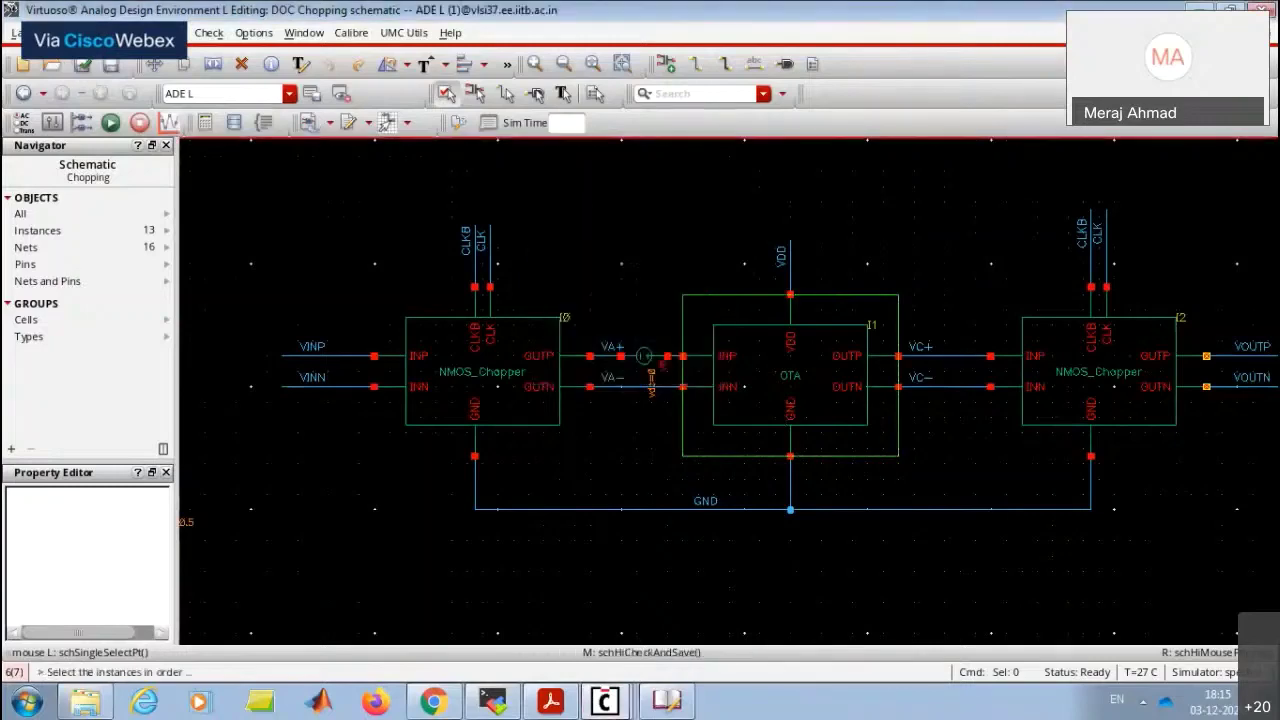
left_click(604, 703)
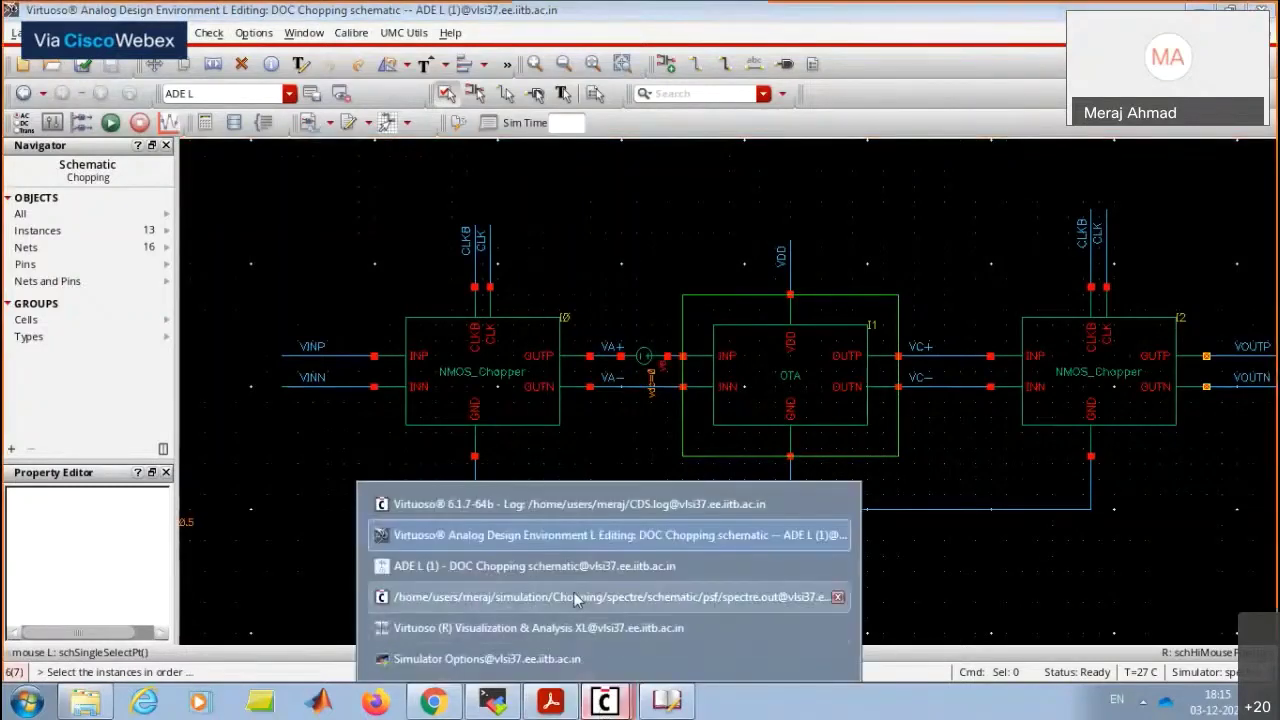
left_click(560, 566)
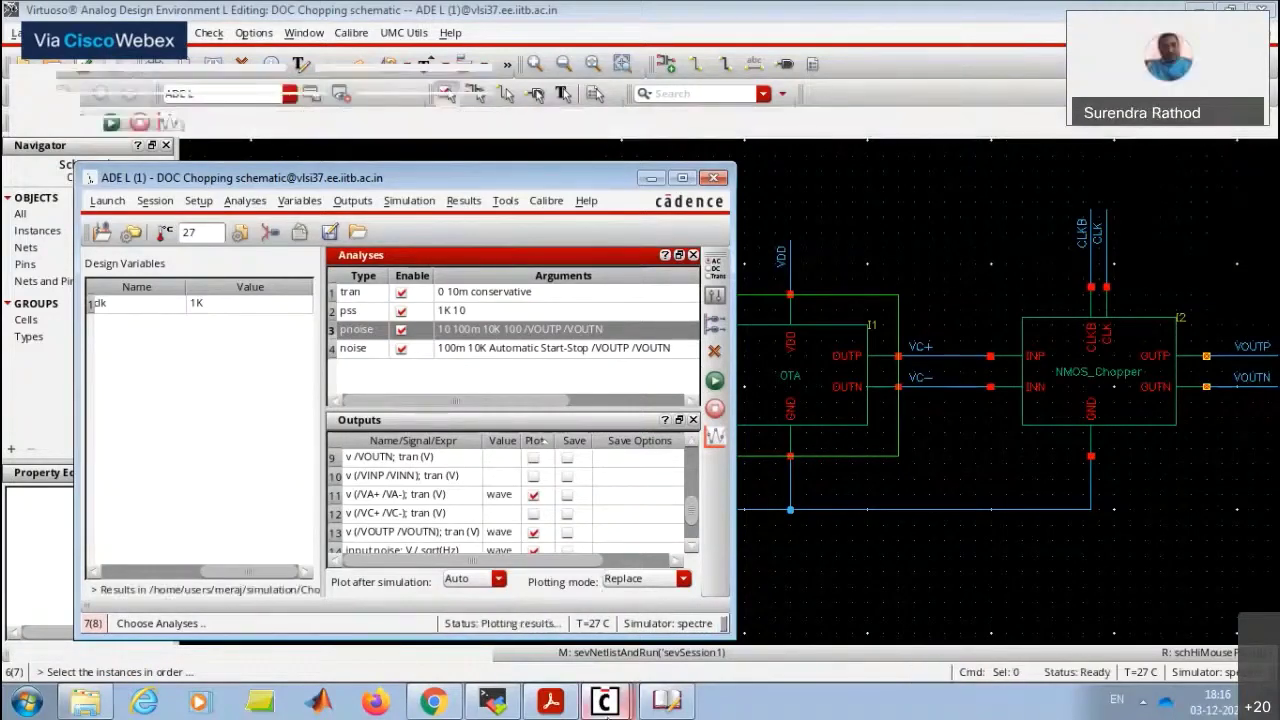
Bring the waveform window forward, delete the new transient graph subwindow and compare the two input-noise curves.
mouse_move(606, 703)
left_click(660, 623)
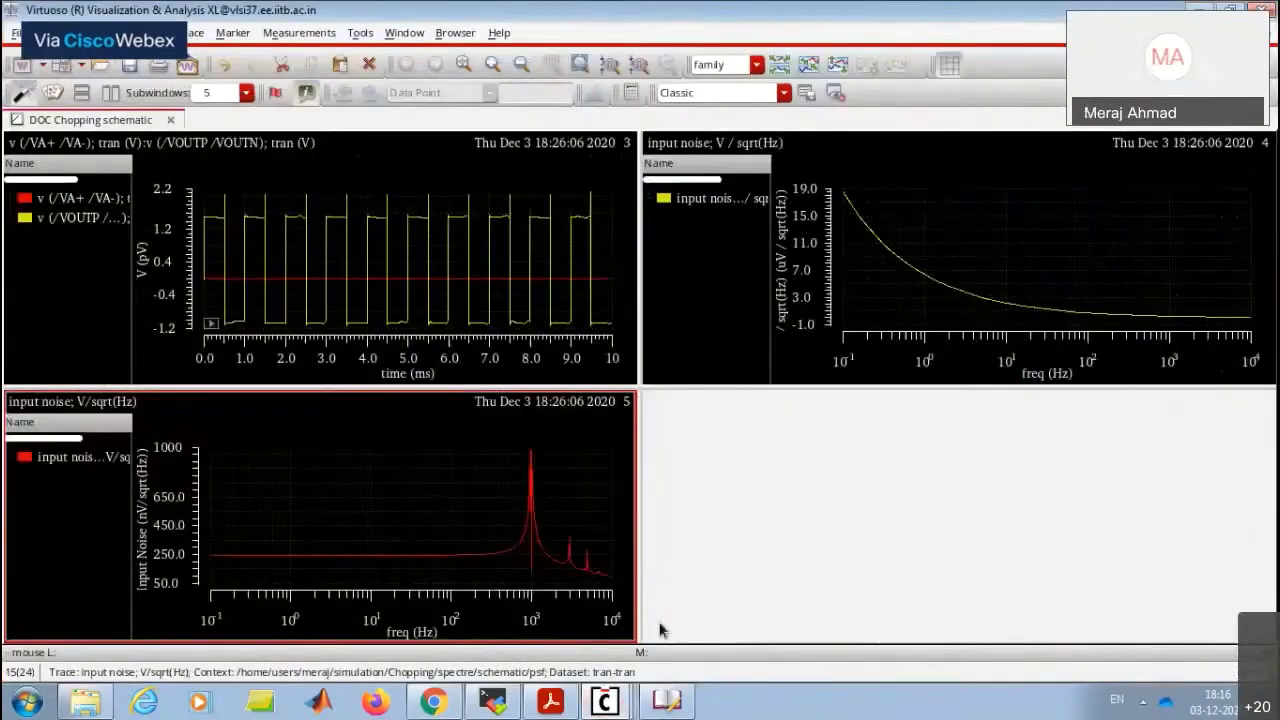
left_click(42, 298)
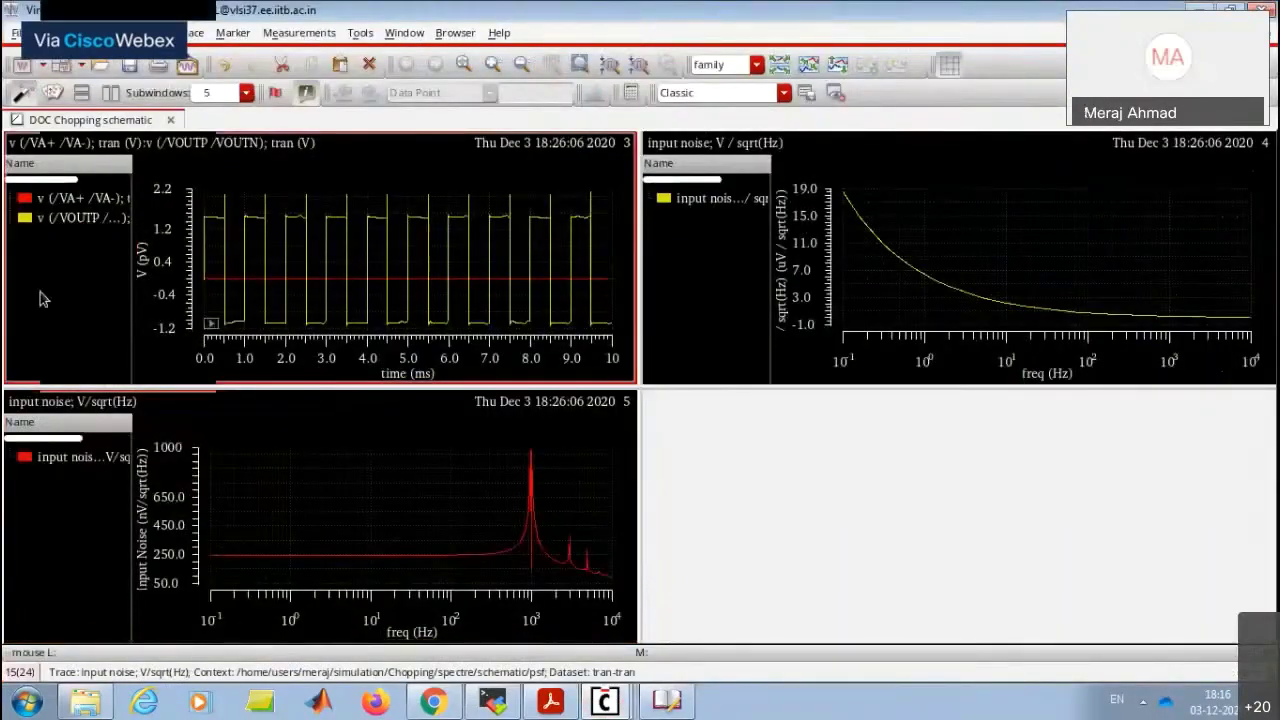
right_click(42, 298)
left_click(115, 218)
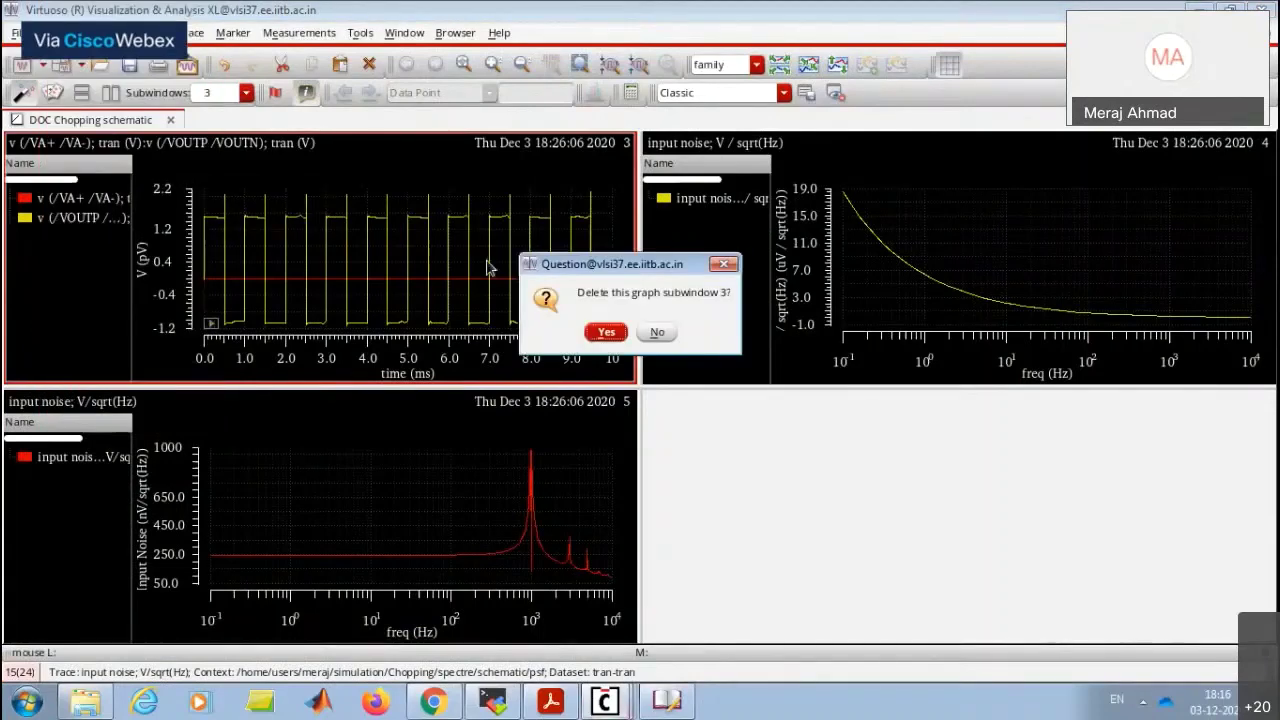
left_click(607, 333)
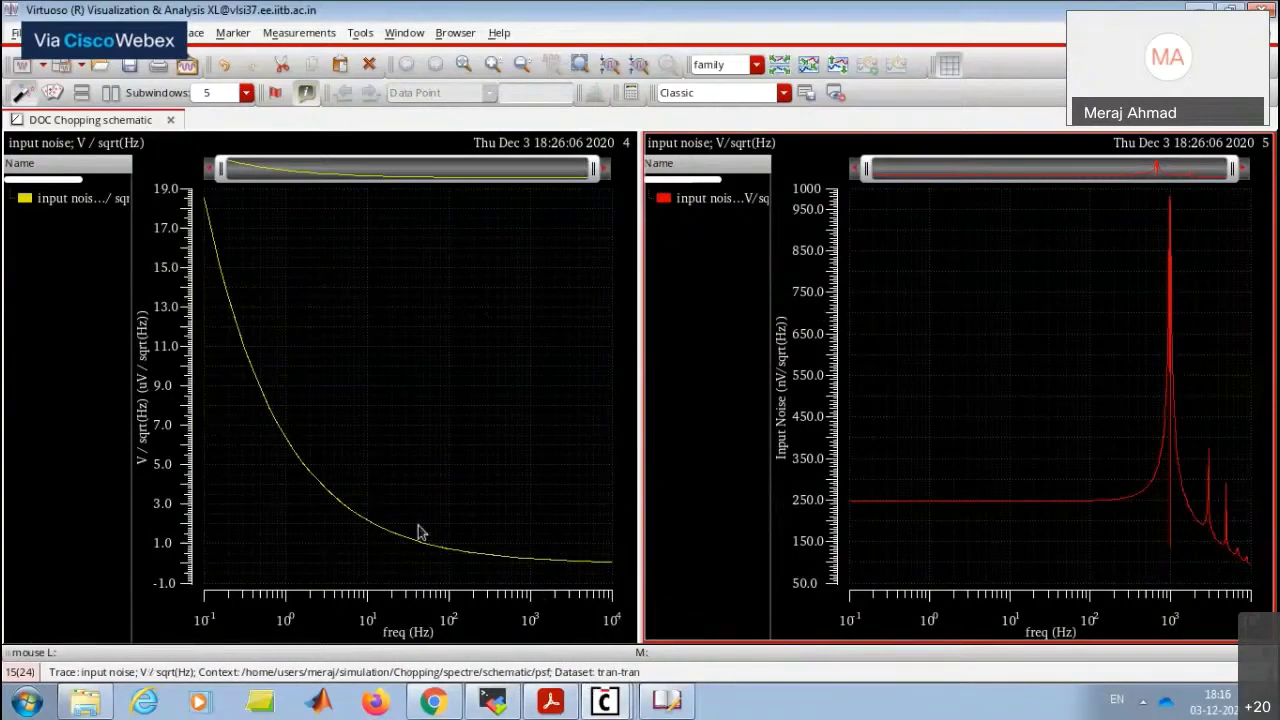
mouse_move(1008, 508)
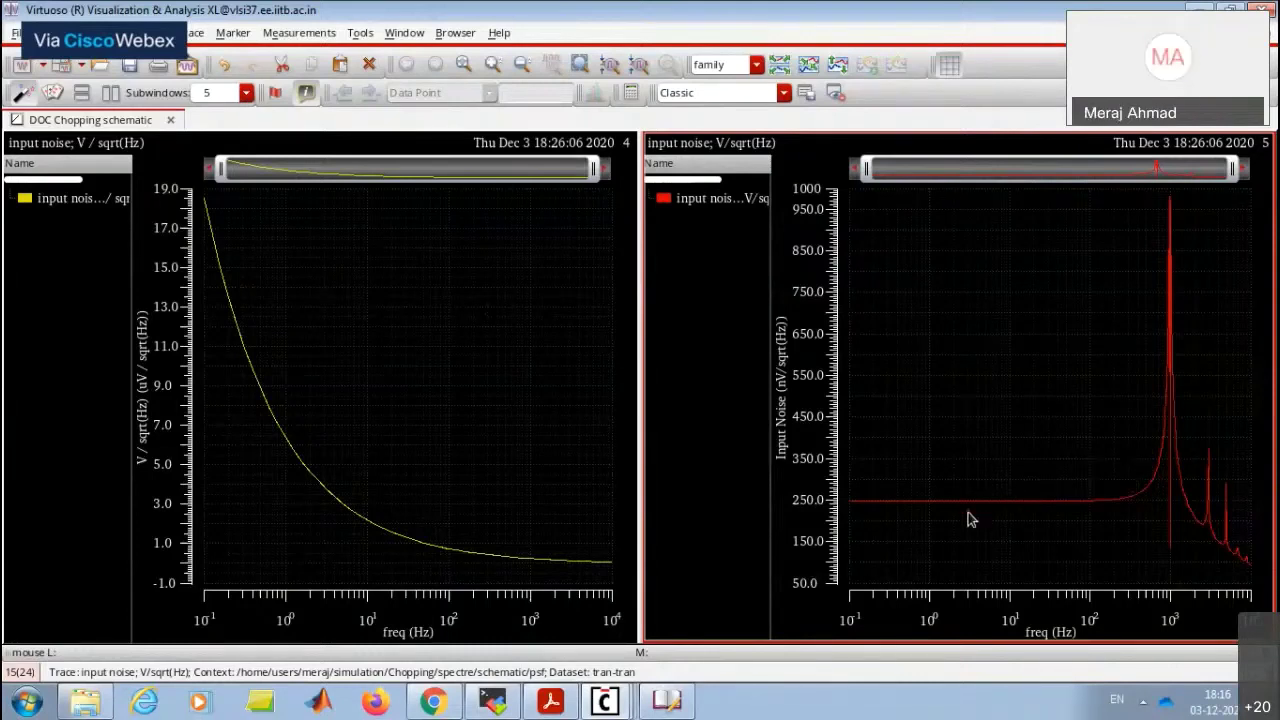
Review the Nonlinear Circuit Analysis slides in DOC_Tutorial.pdf in Acrobat Reader, through the two-equation graphical solution.
left_click(493, 704)
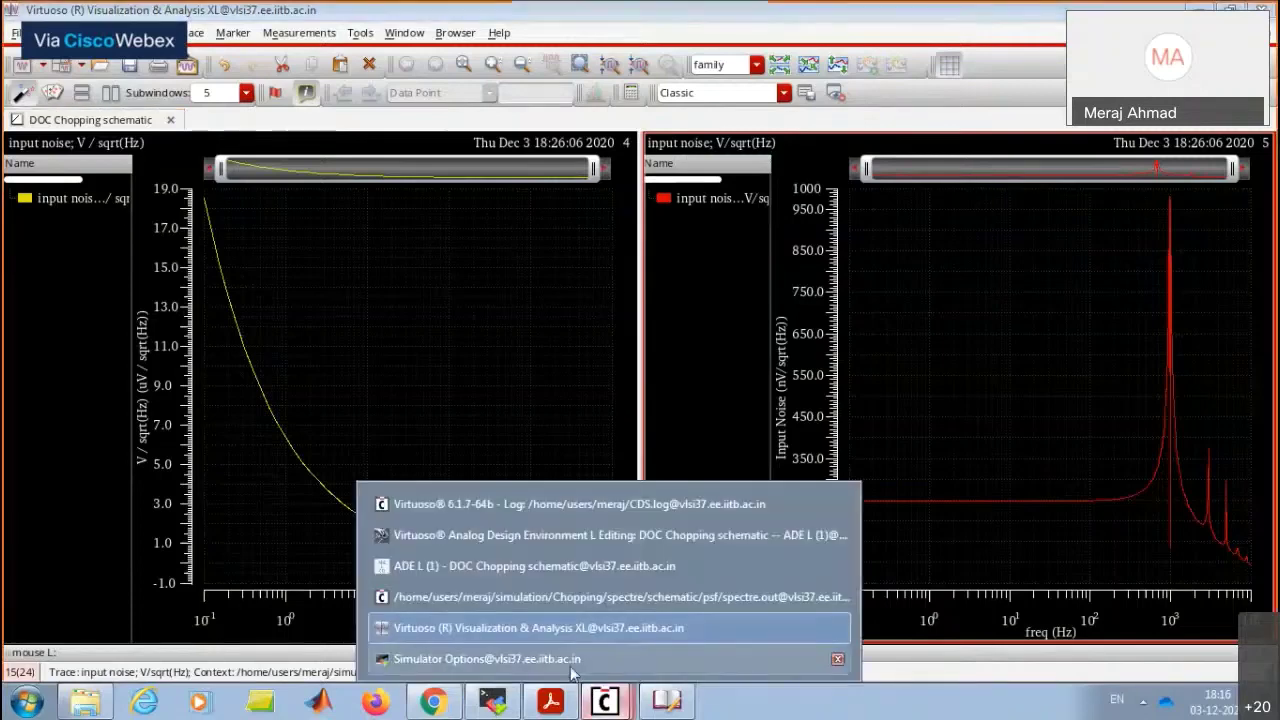
left_click(567, 565)
left_click(369, 201)
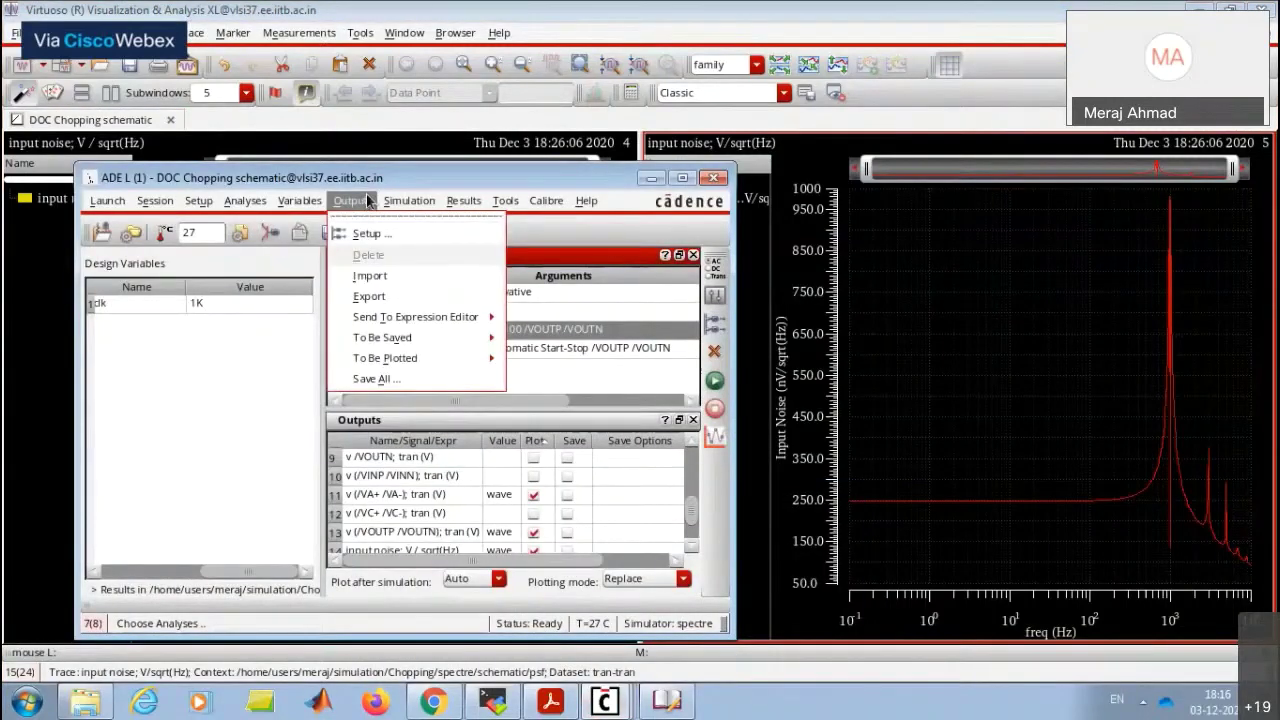
left_click(405, 201)
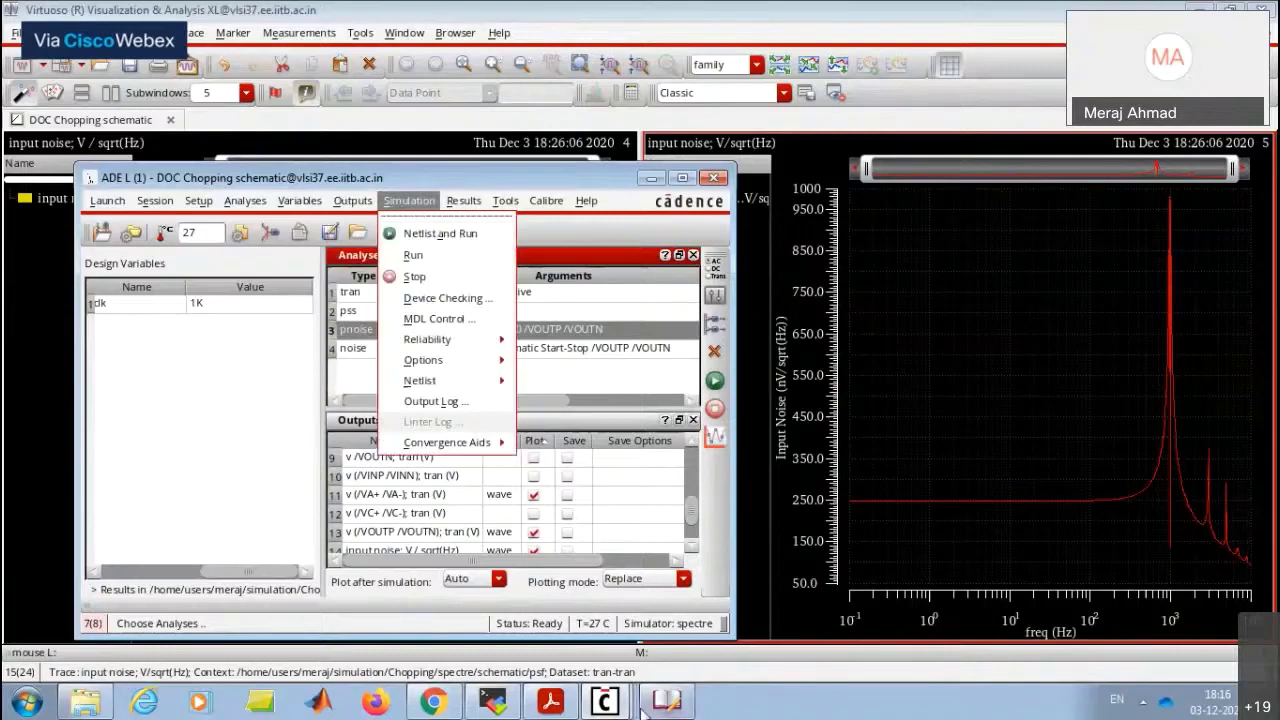
left_click(550, 703)
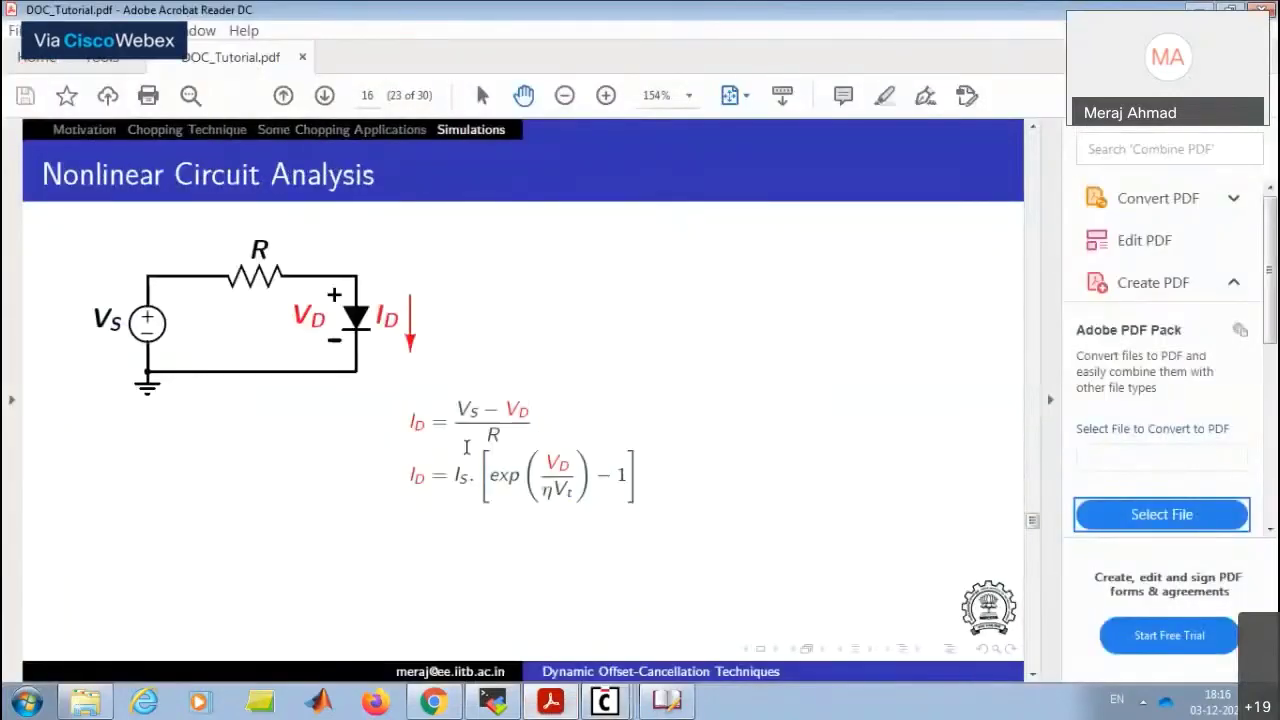
scroll(466, 447, "down", 2)
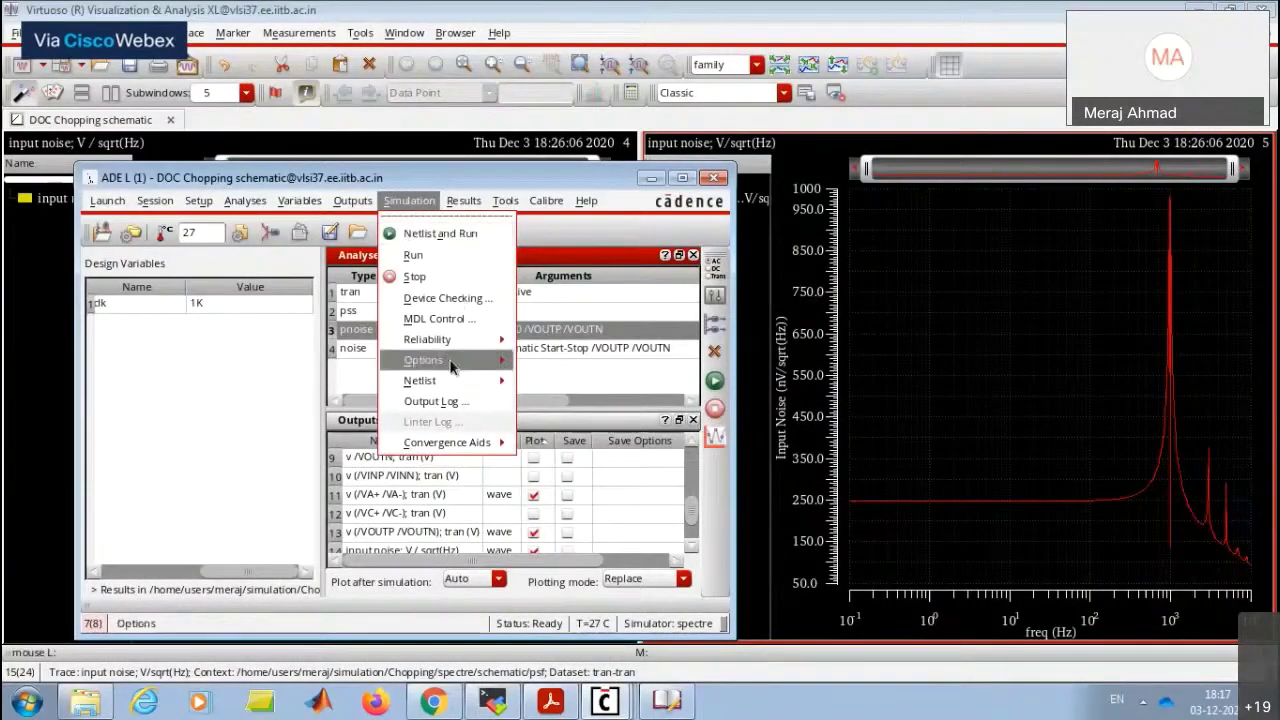
Return to ADE L in Virtuoso and bring its analog Simulator Options dialog back to the front.
mouse_move(450, 367)
left_click(544, 374)
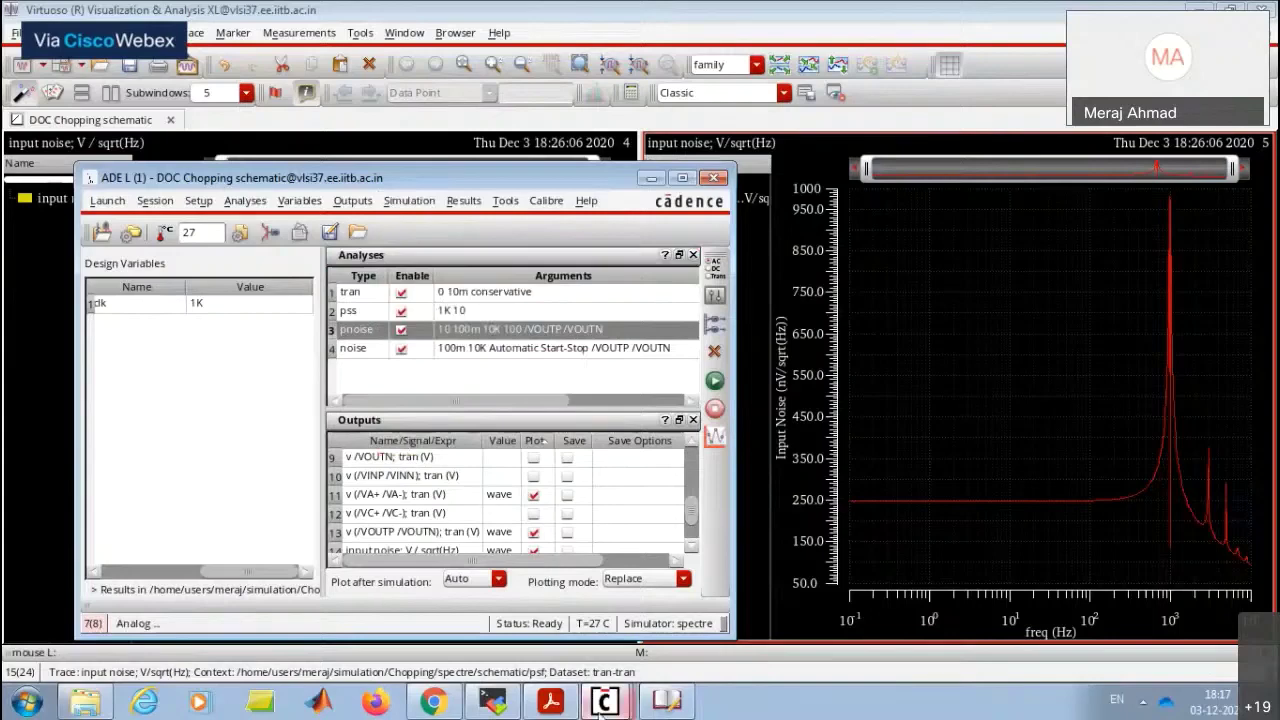
mouse_move(603, 703)
left_click(657, 590)
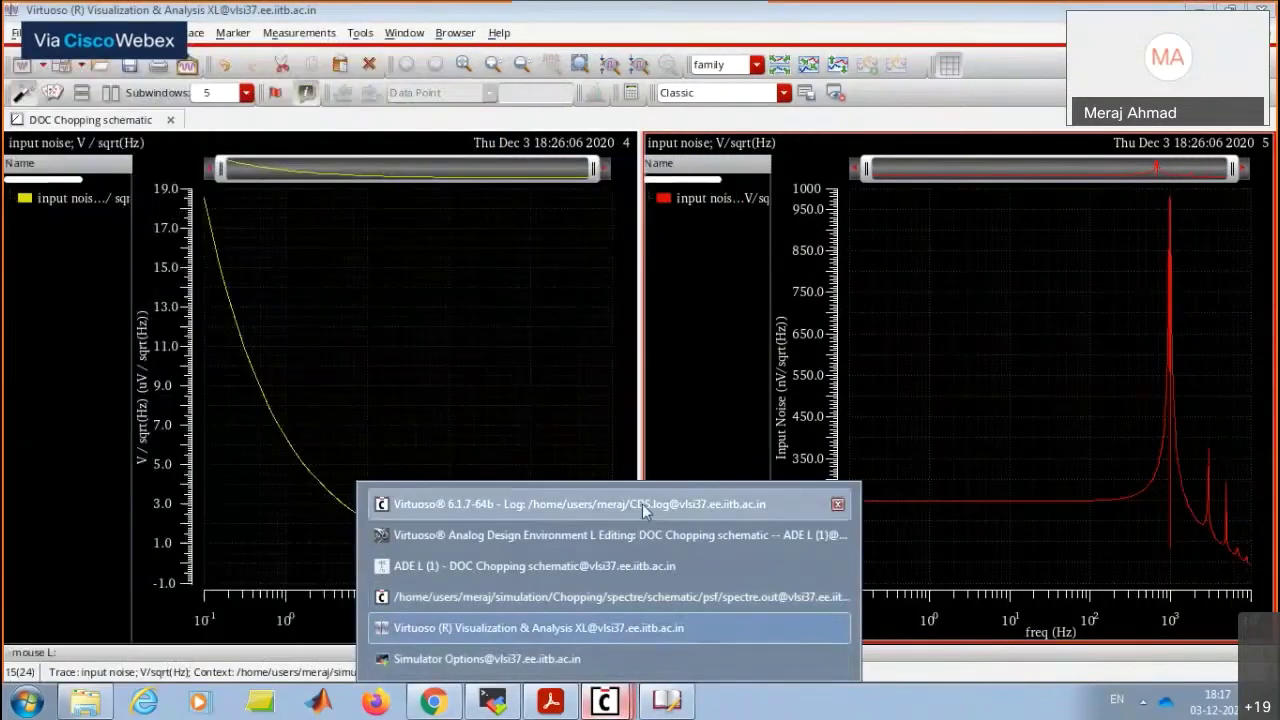
left_click(643, 504)
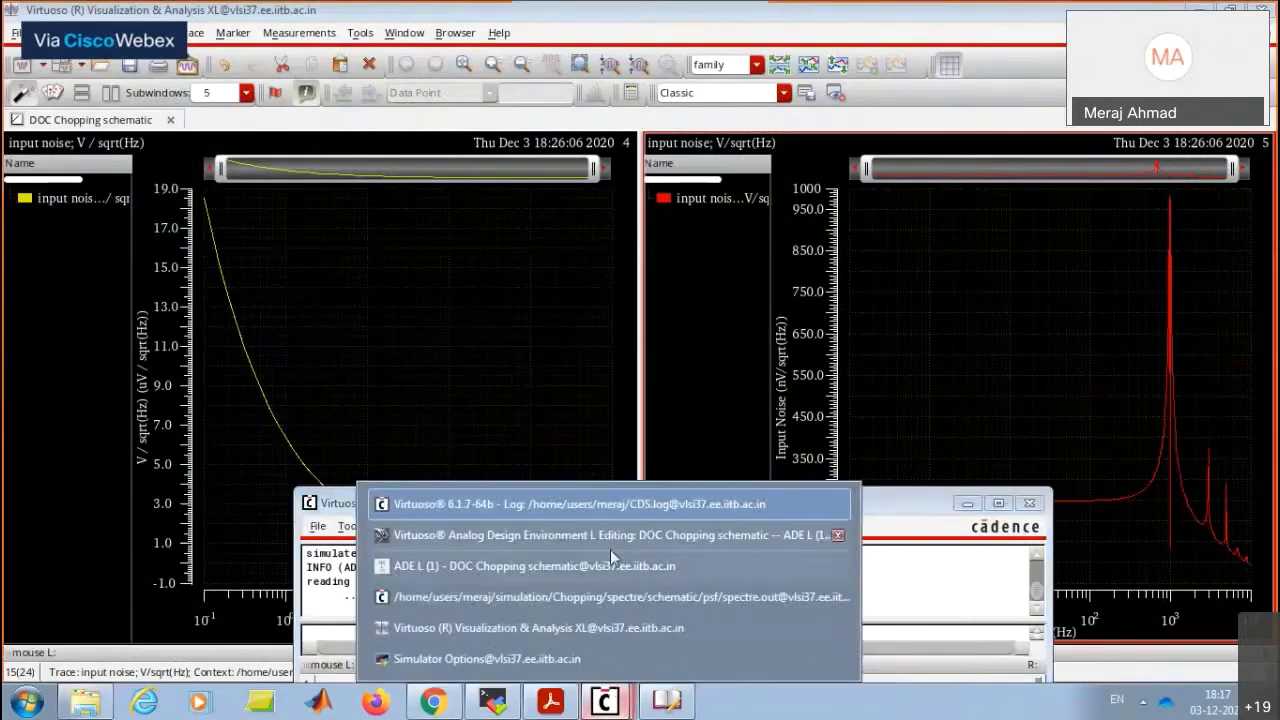
left_click(610, 535)
left_click(600, 597)
mouse_move(603, 703)
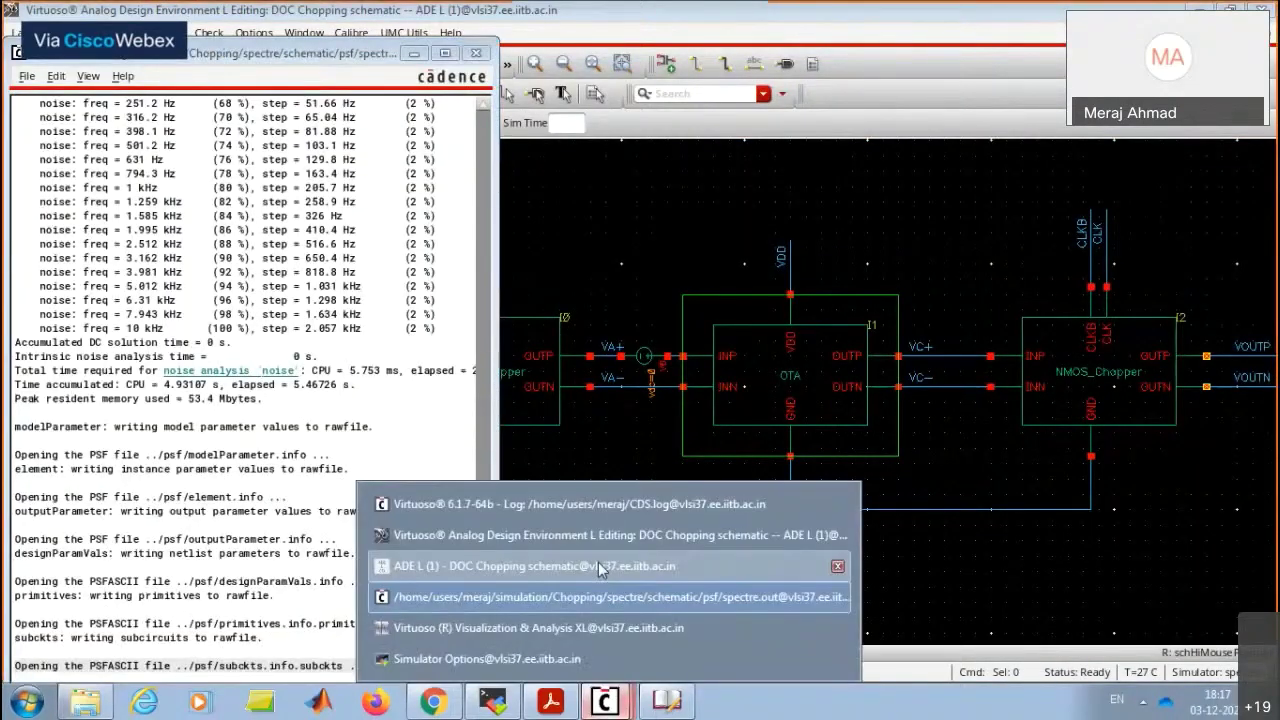
left_click(598, 566)
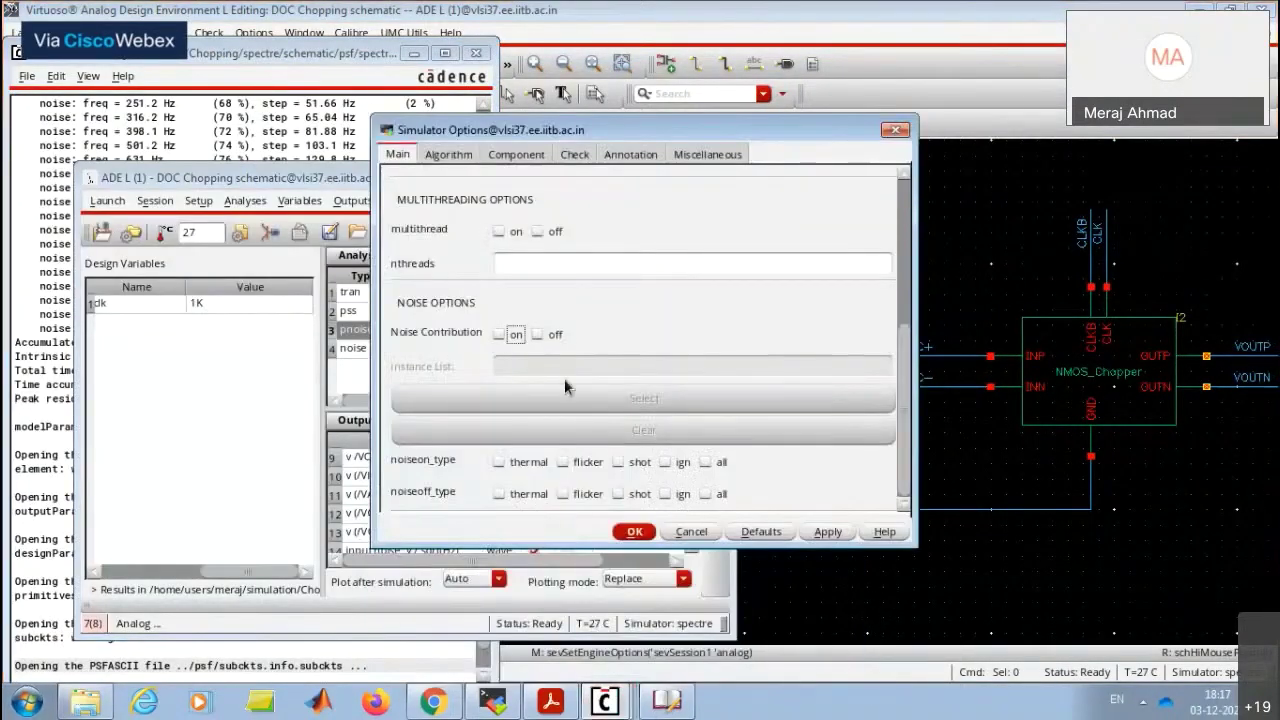
Examine the reltol, vabstol and iabstol tolerances alongside the Nonlinear Circuit Analysis slide, and cancel the simulator options.
scroll(670, 314, "up", 5)
scroll(670, 314, "up", 1)
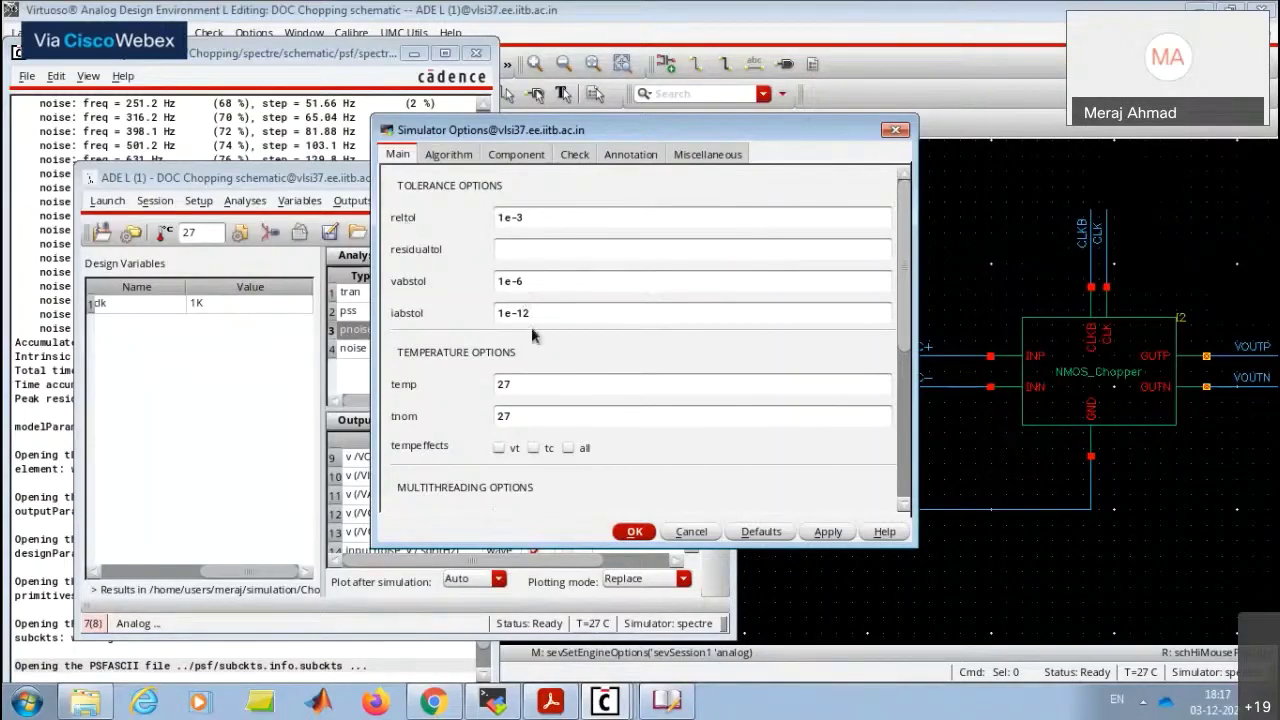
left_click(536, 284)
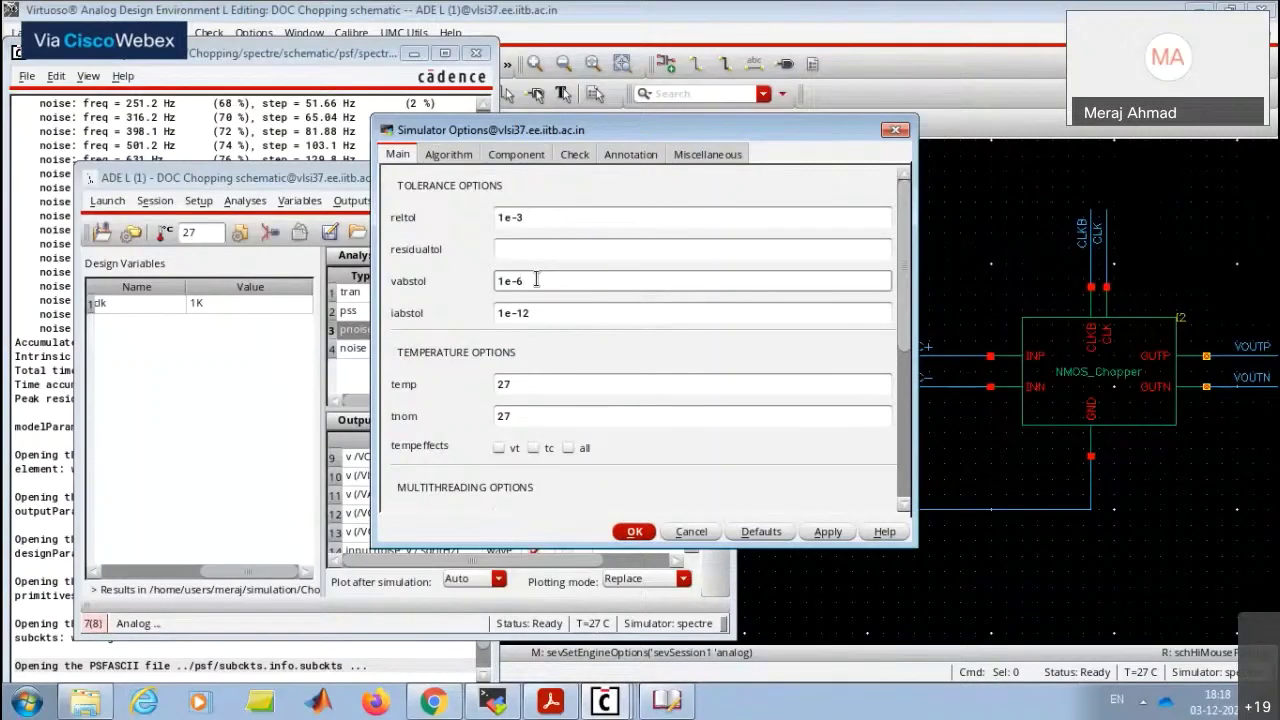
key("alt+Tab")
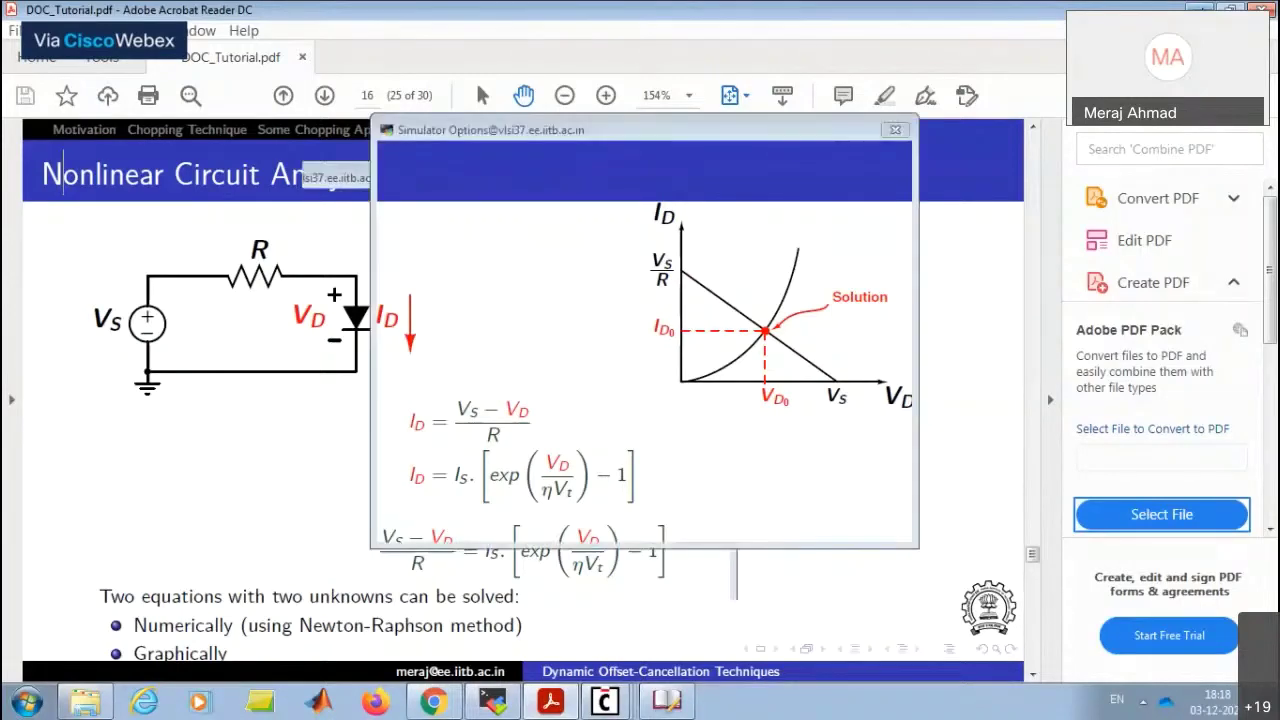
scroll(639, 329, "down", 5)
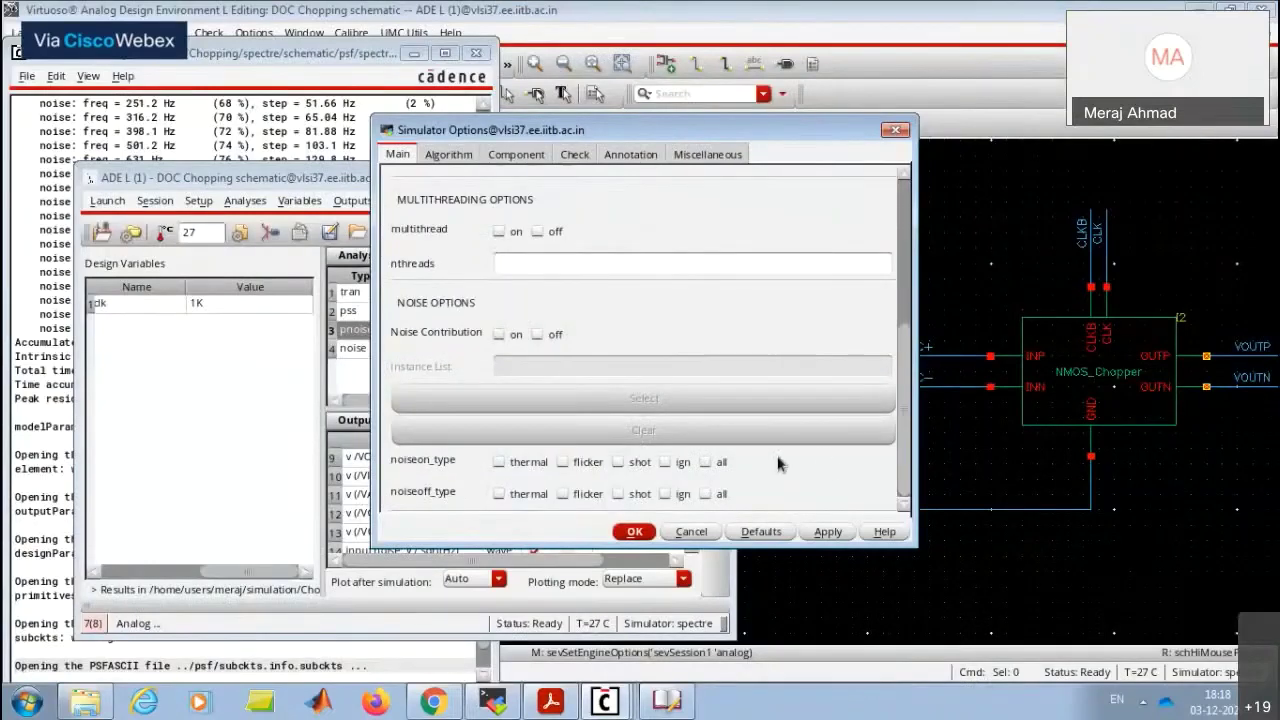
left_click(690, 532)
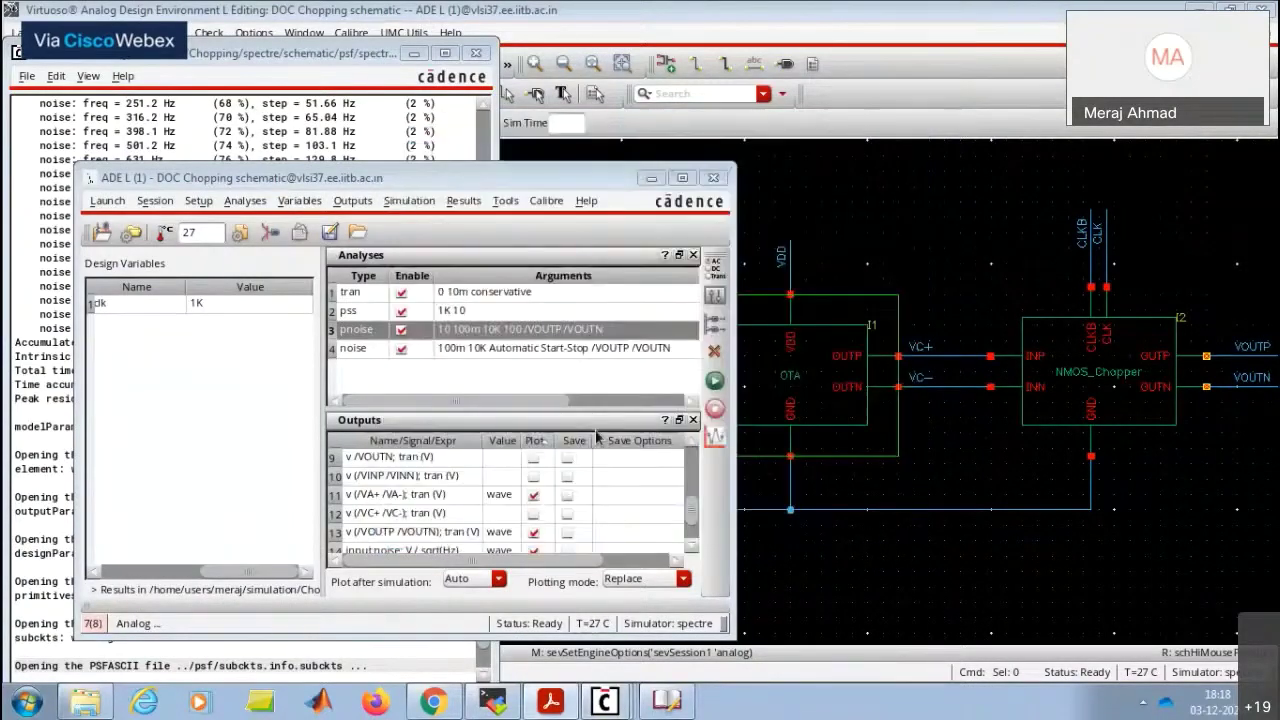
Open the Results Browser for the Chopping simulation from ADE L.
left_click(512, 201)
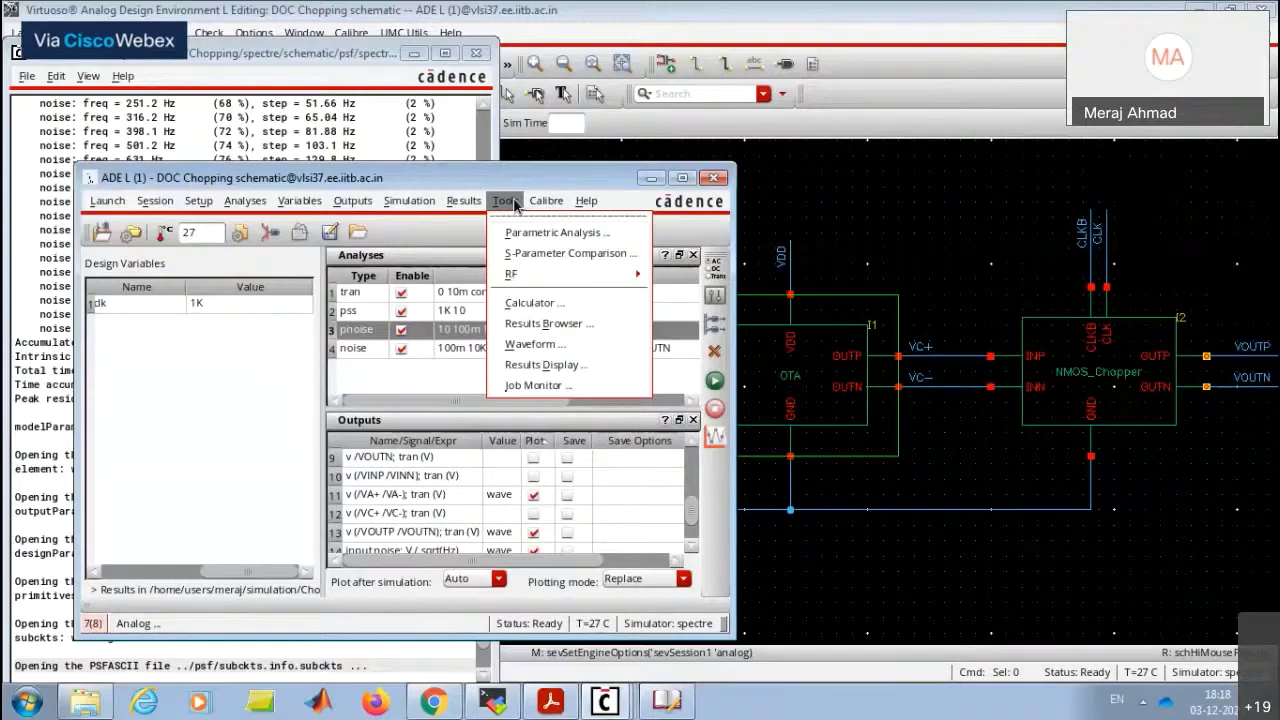
left_click(521, 326)
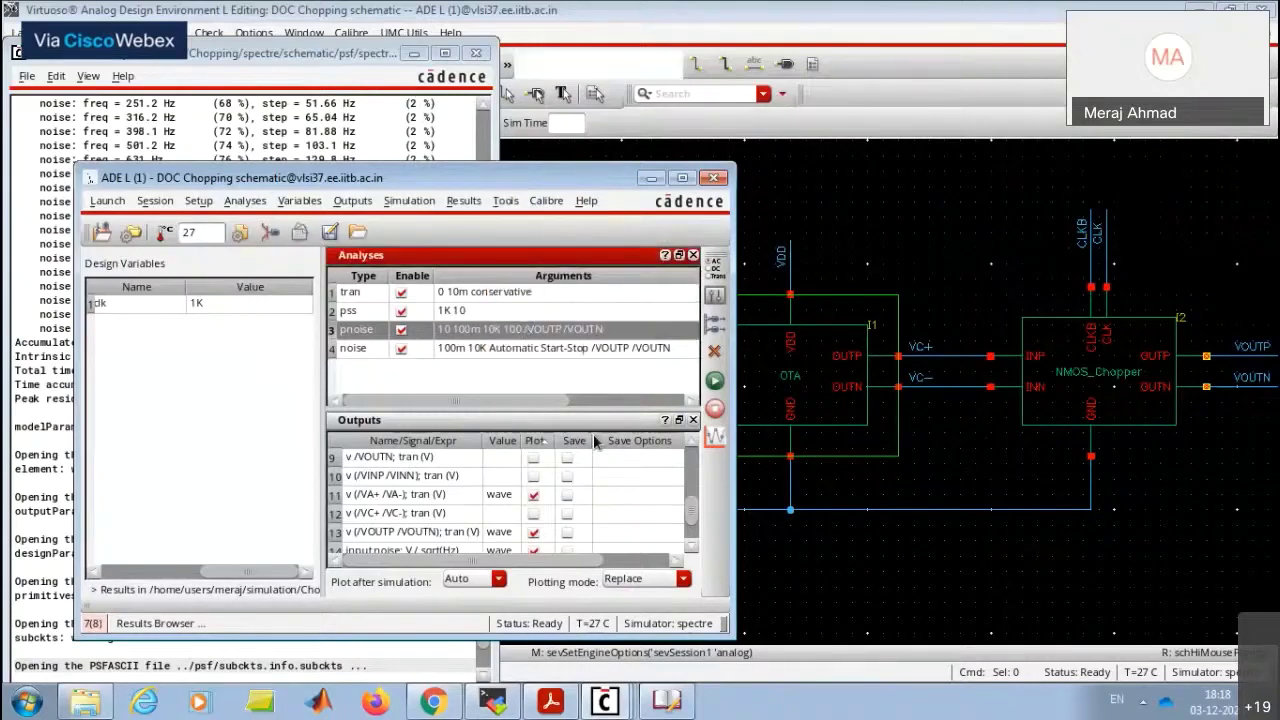
Switch to the Visualization & Analysis XL window and open the noise results among the Chopping simulation's result folders.
left_click(604, 700)
left_click(597, 658)
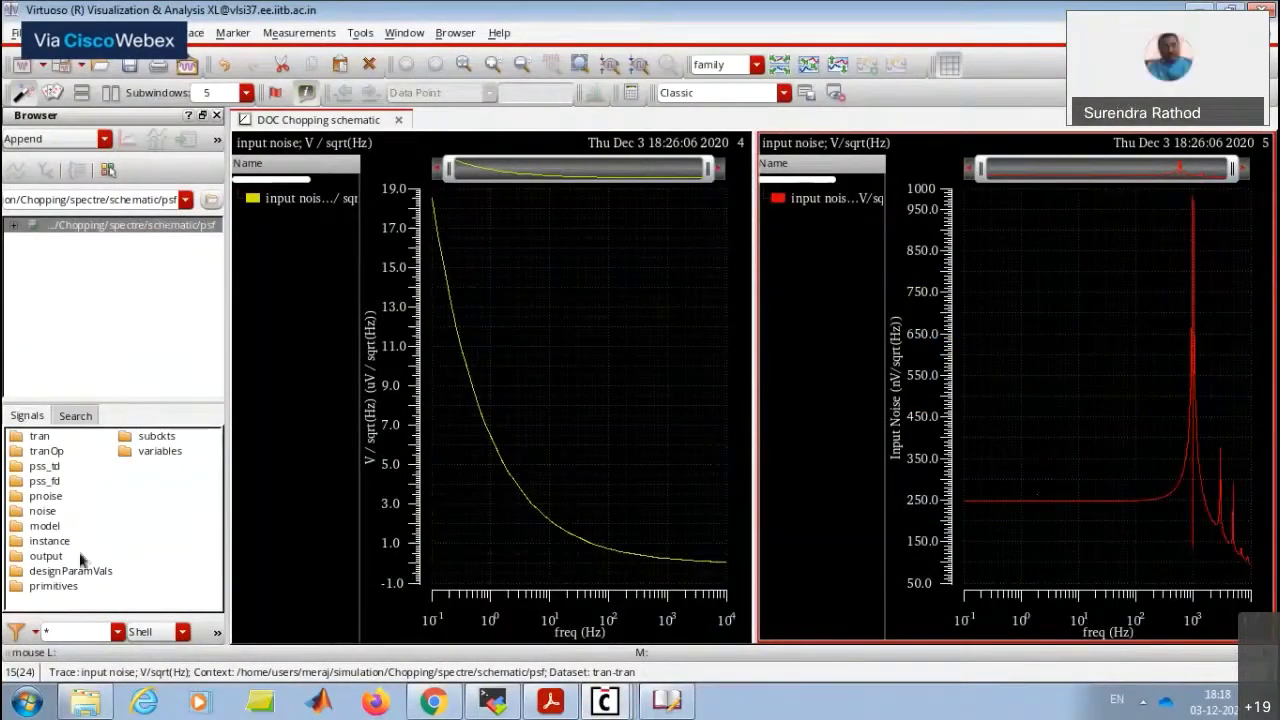
left_click(48, 497)
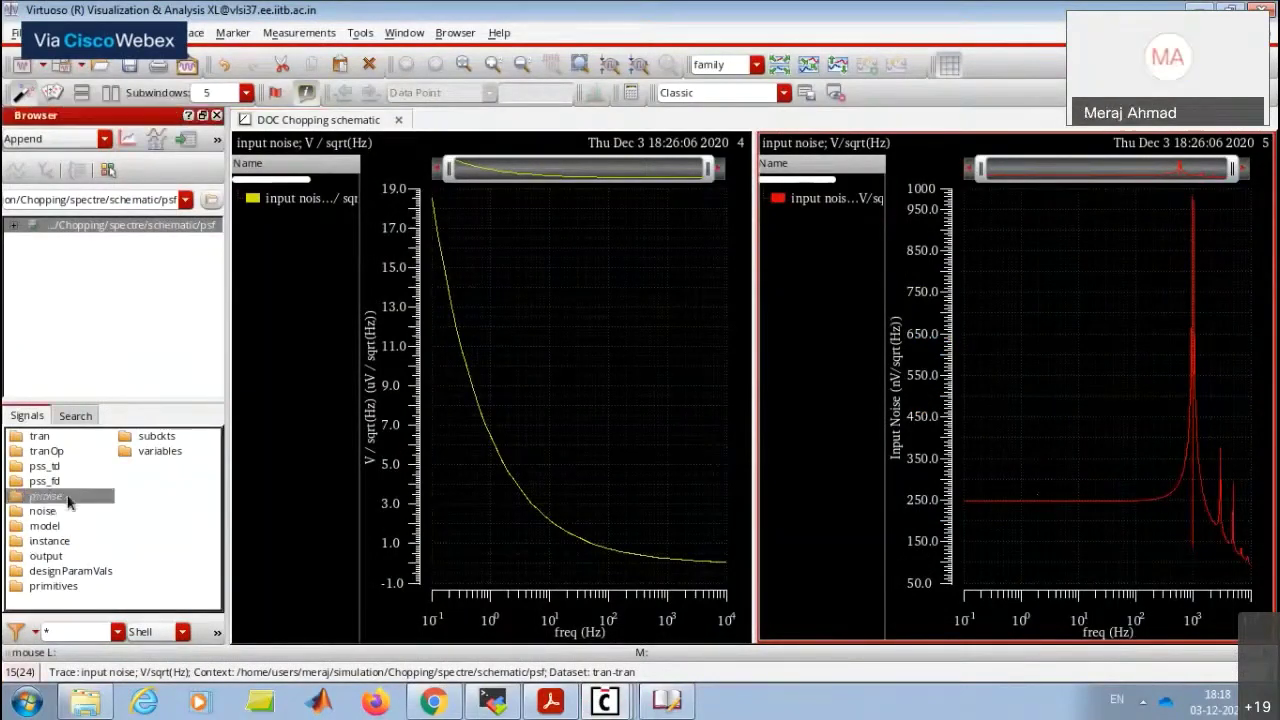
left_click(54, 512)
left_click(40, 436)
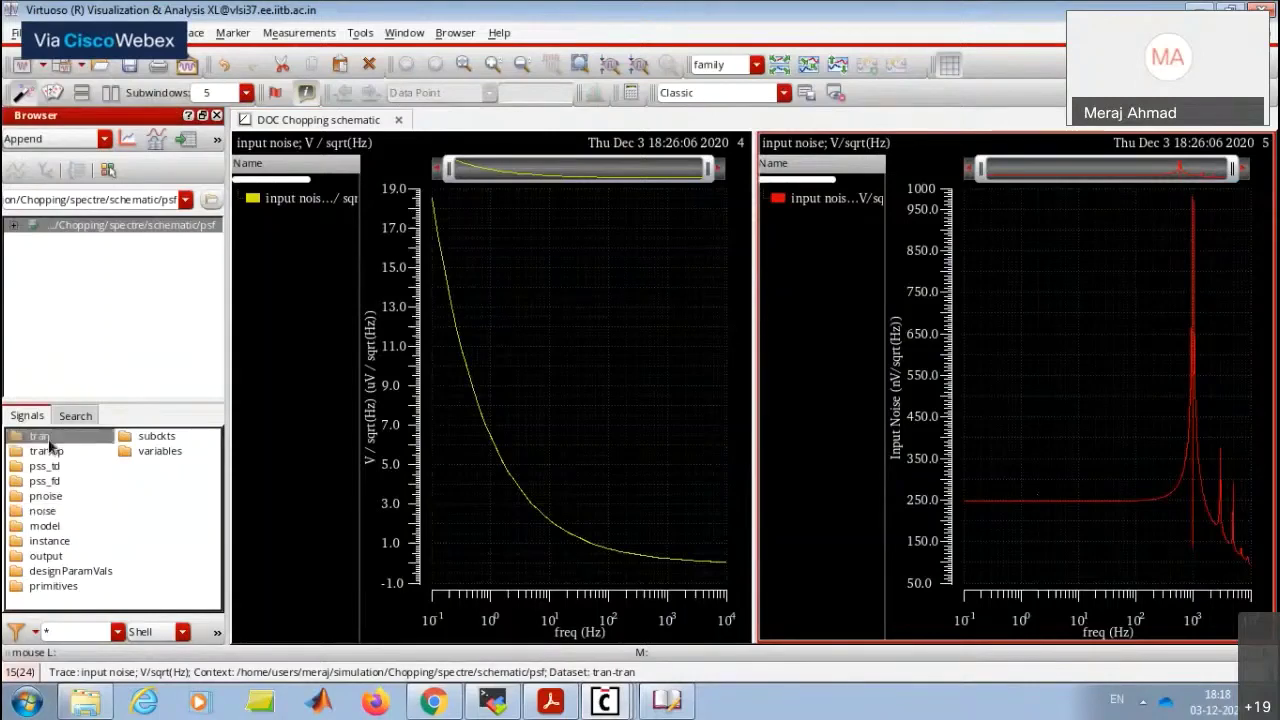
left_click(46, 451)
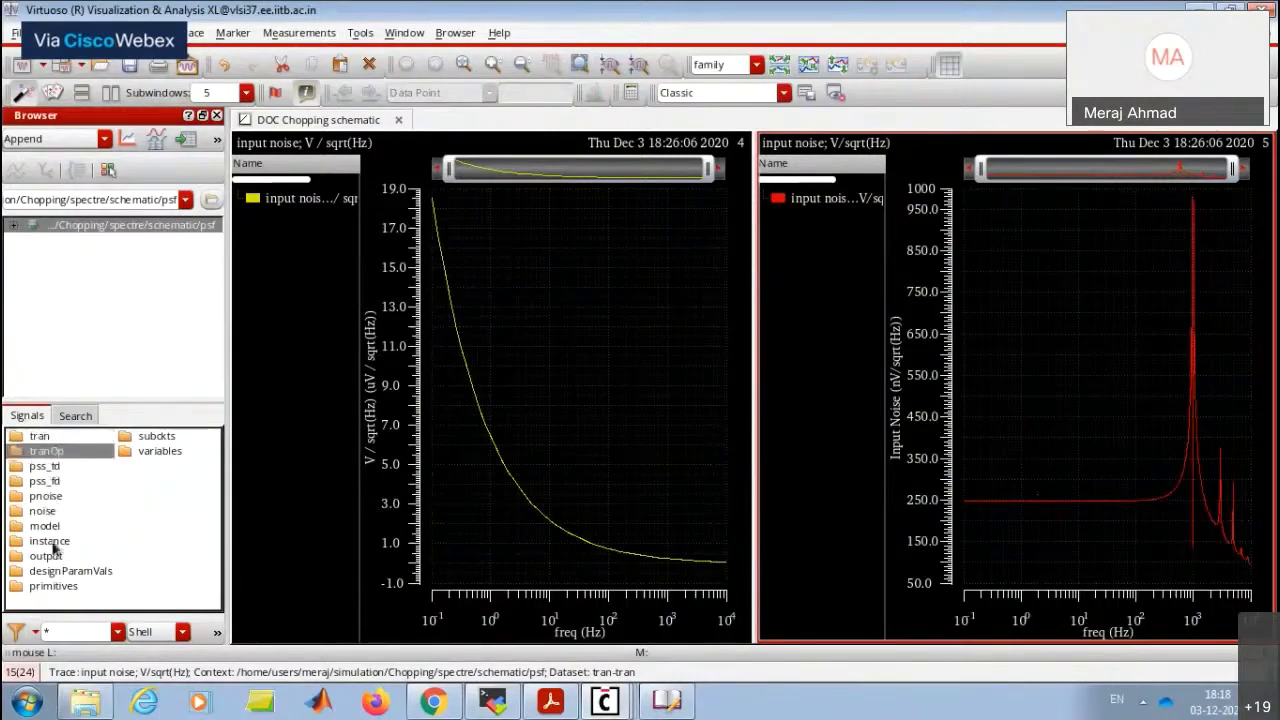
double_click(47, 511)
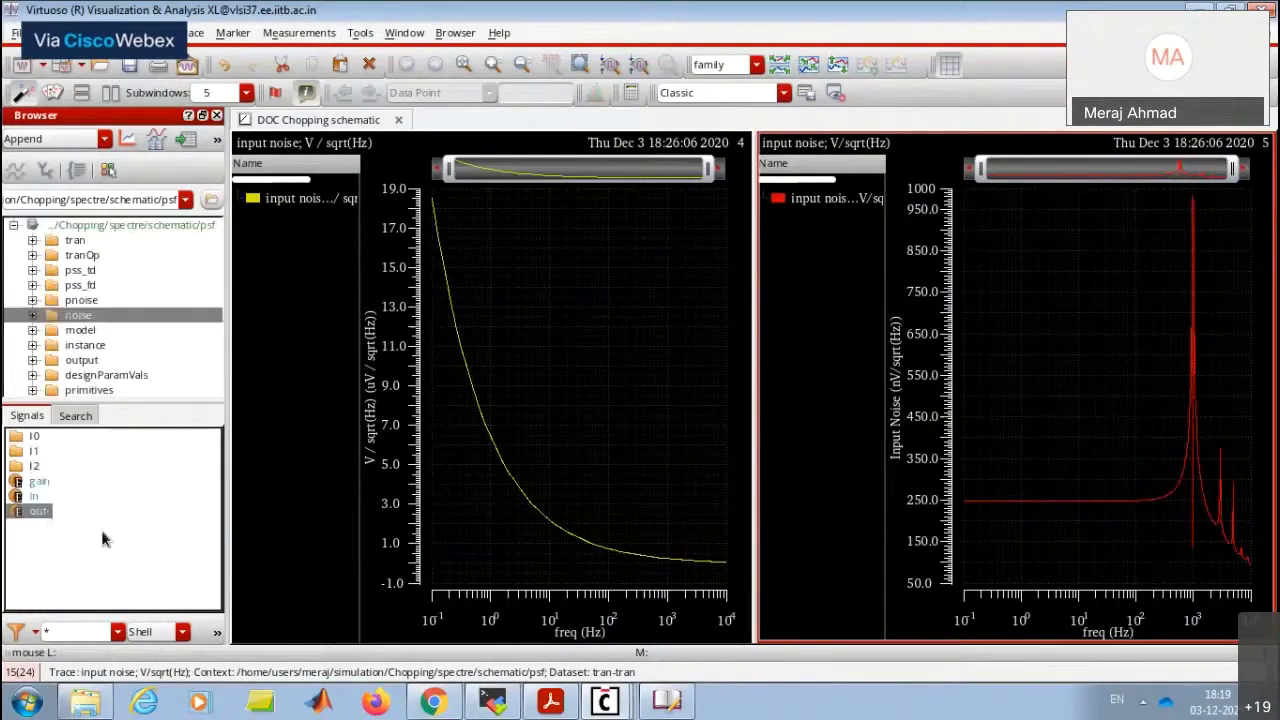
left_click(35, 496)
left_click(40, 512)
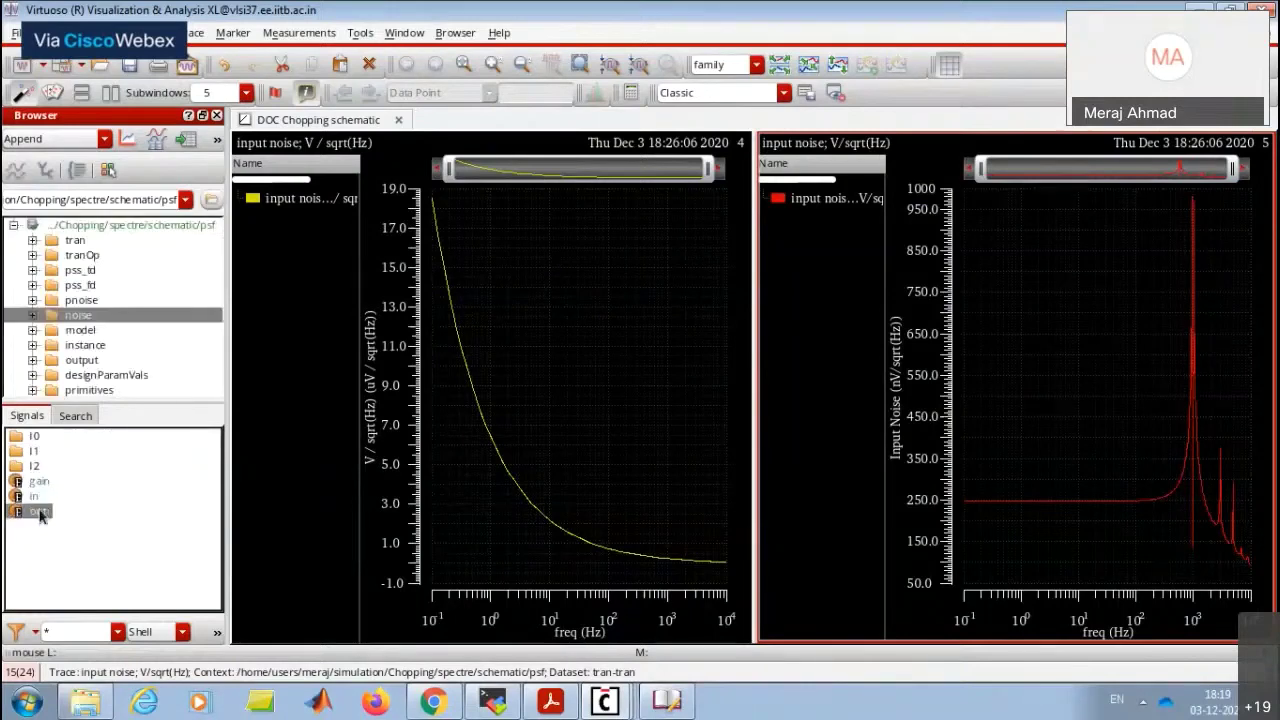
Append the fn noise contribution of transistor M0 in instance I0 to the input noise graph.
double_click(38, 437)
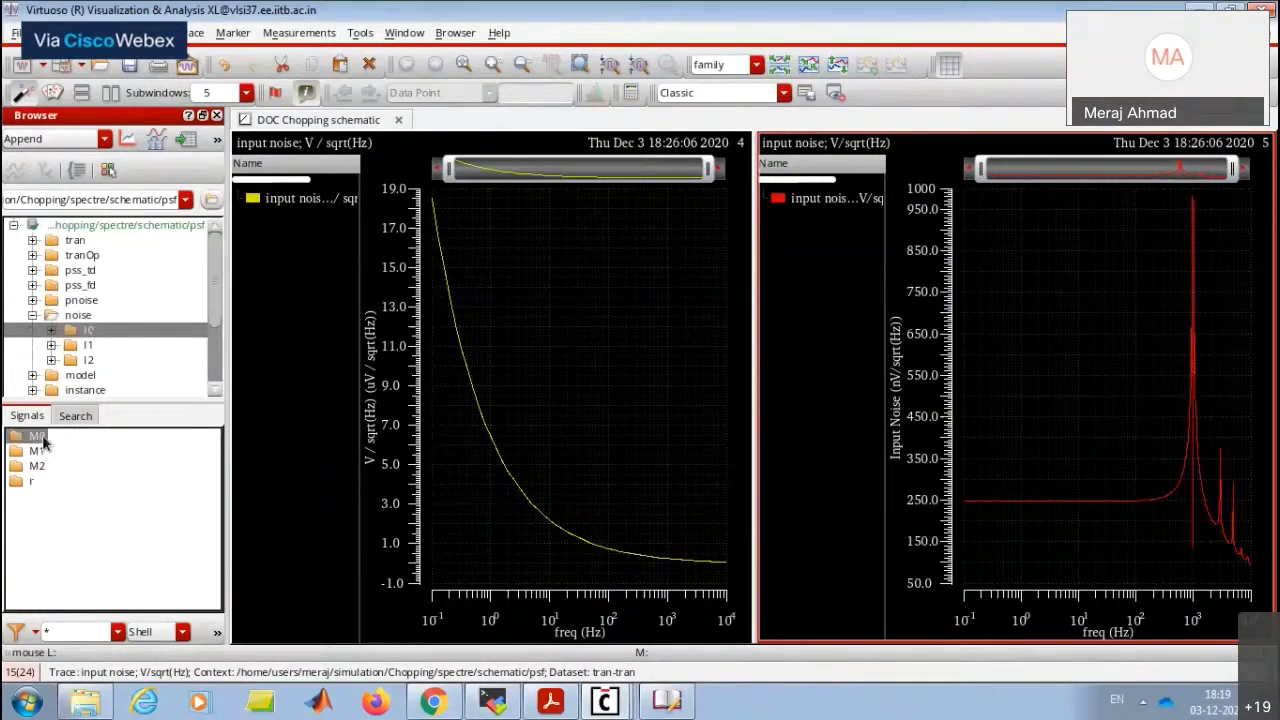
double_click(38, 437)
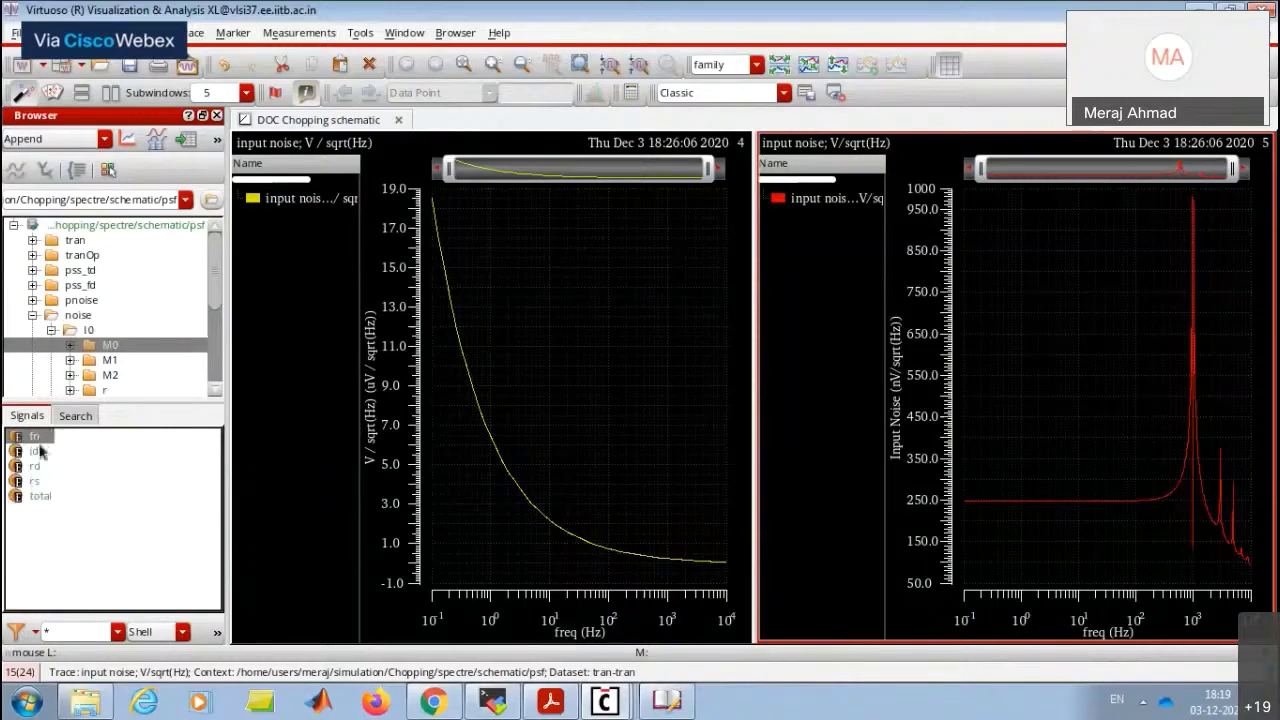
double_click(33, 440)
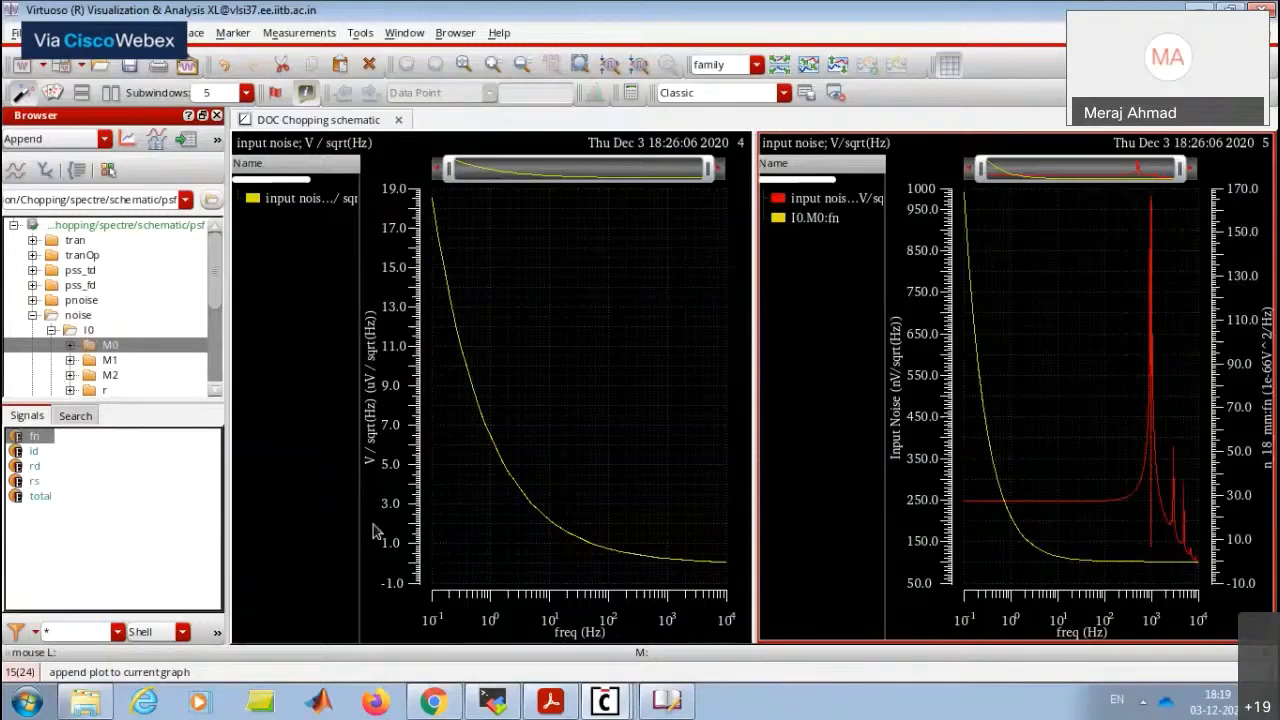
Append the id, fn, rd, rs and total noise contributions of transistor M1 in I0 to the same graph, and collapse the noise folder.
left_click(105, 366)
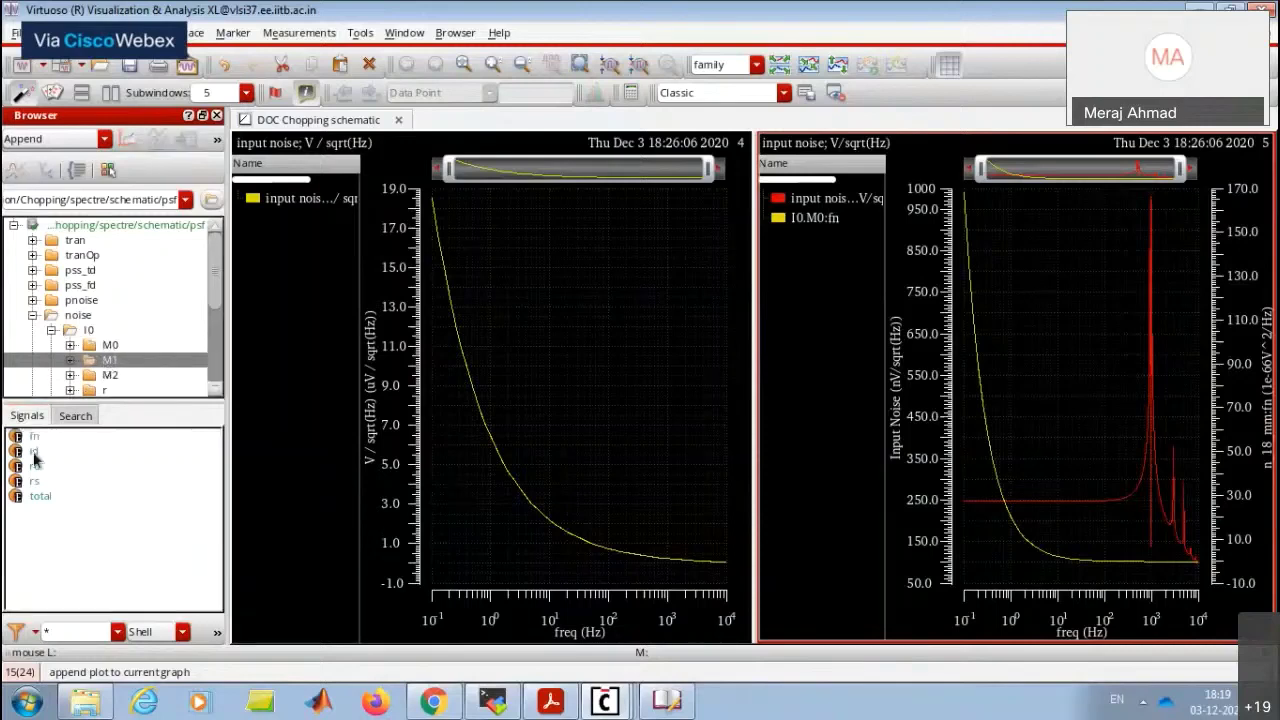
double_click(33, 452)
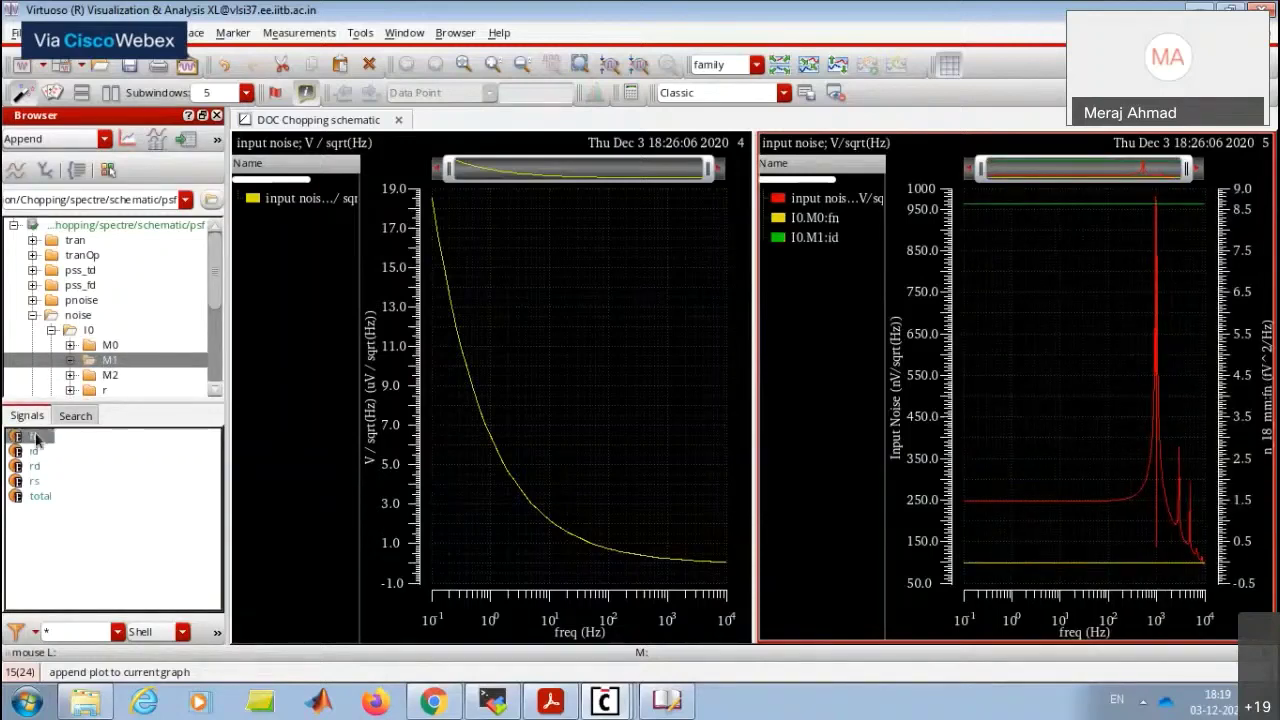
double_click(33, 437)
double_click(33, 467)
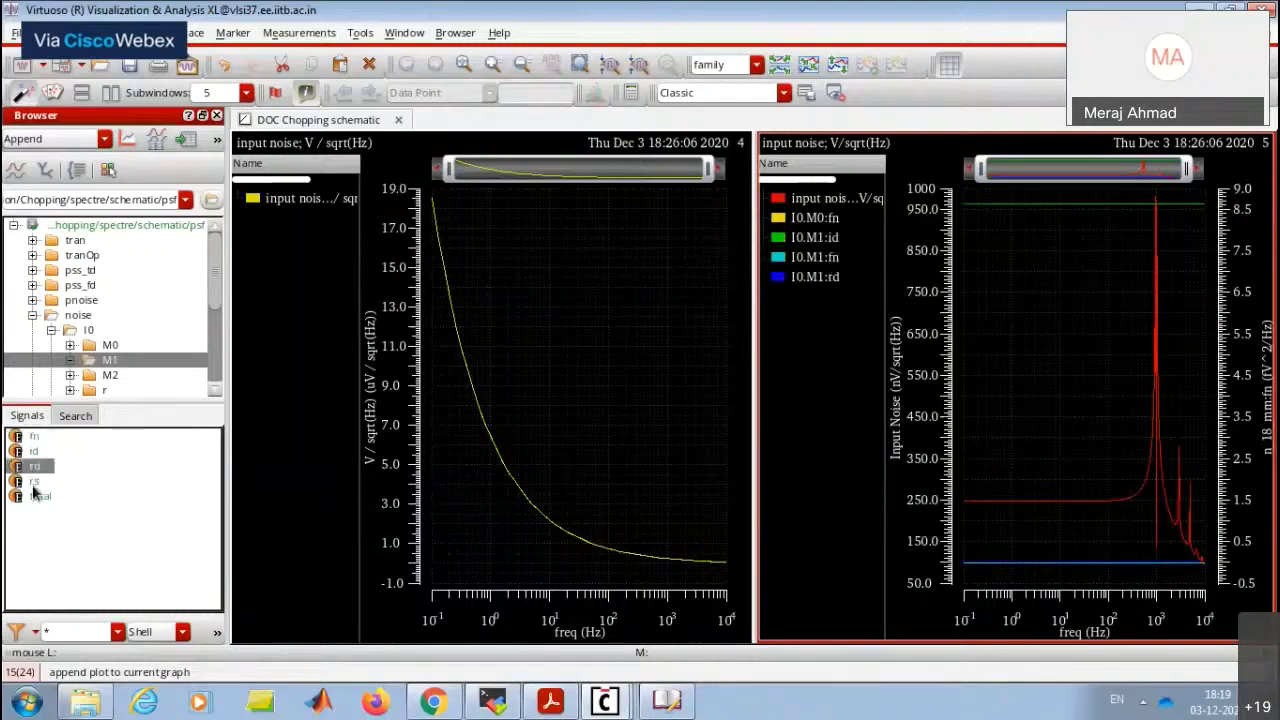
double_click(33, 482)
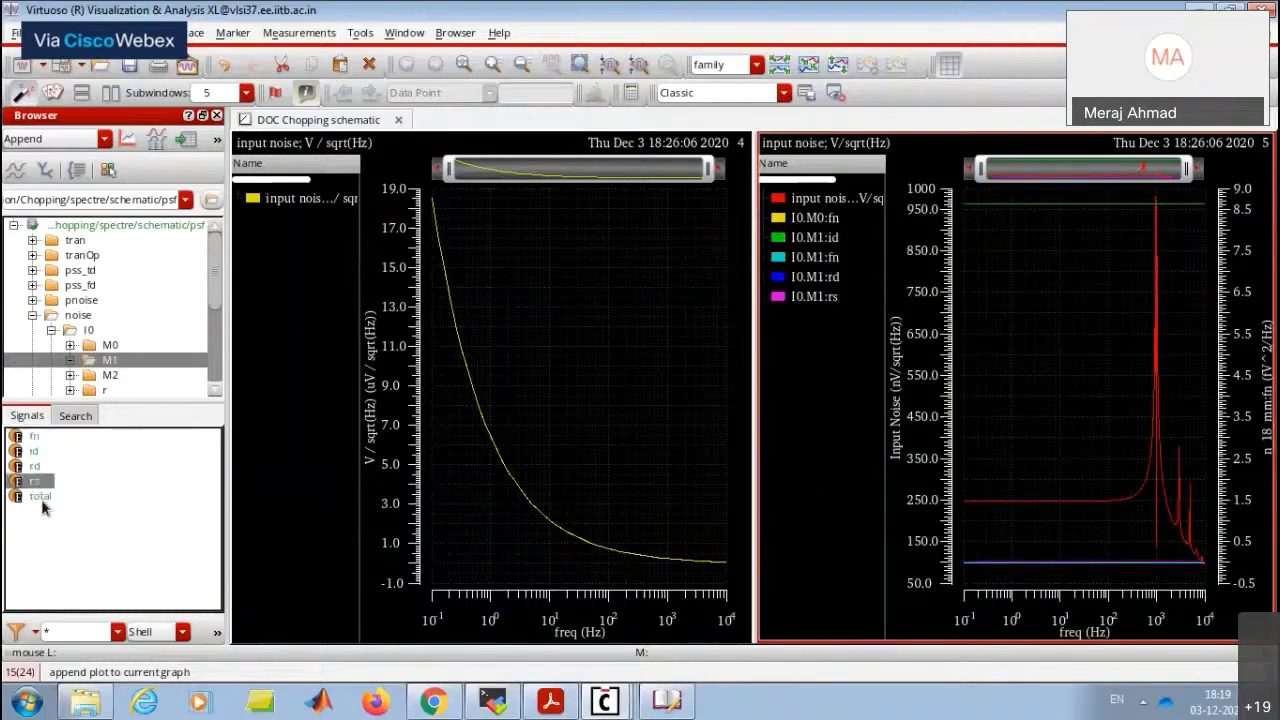
double_click(40, 497)
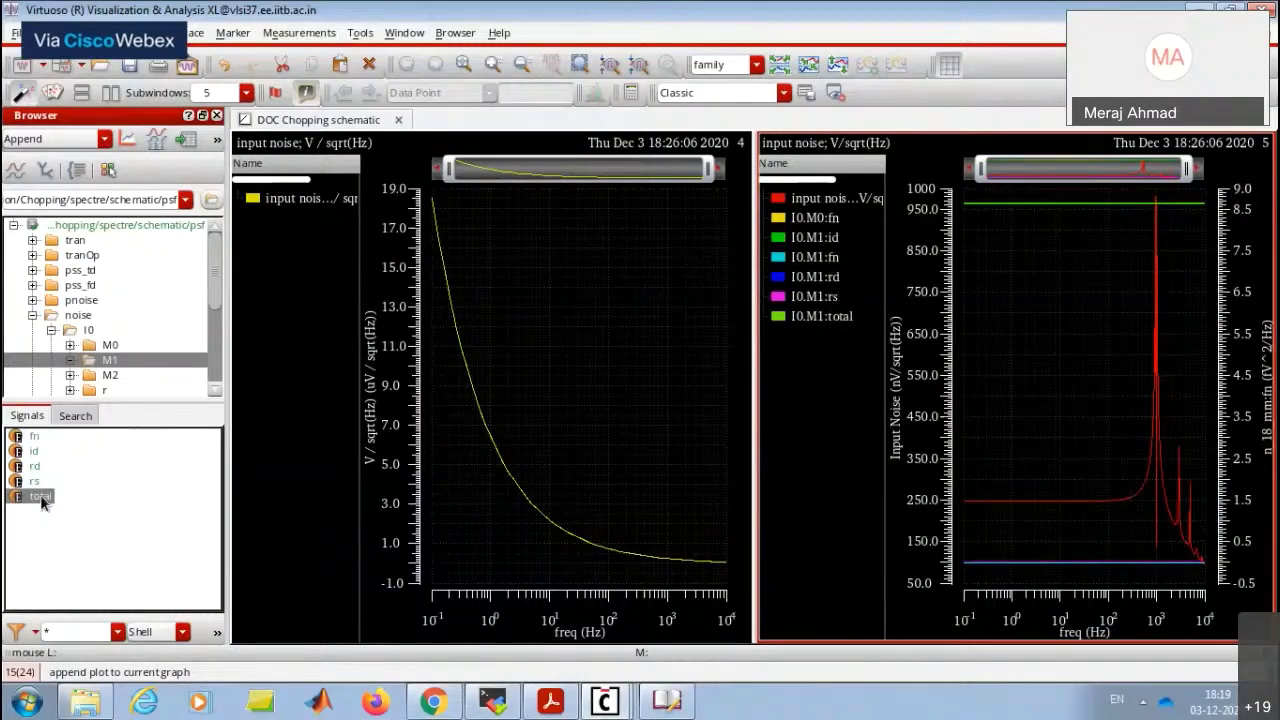
left_click(33, 315)
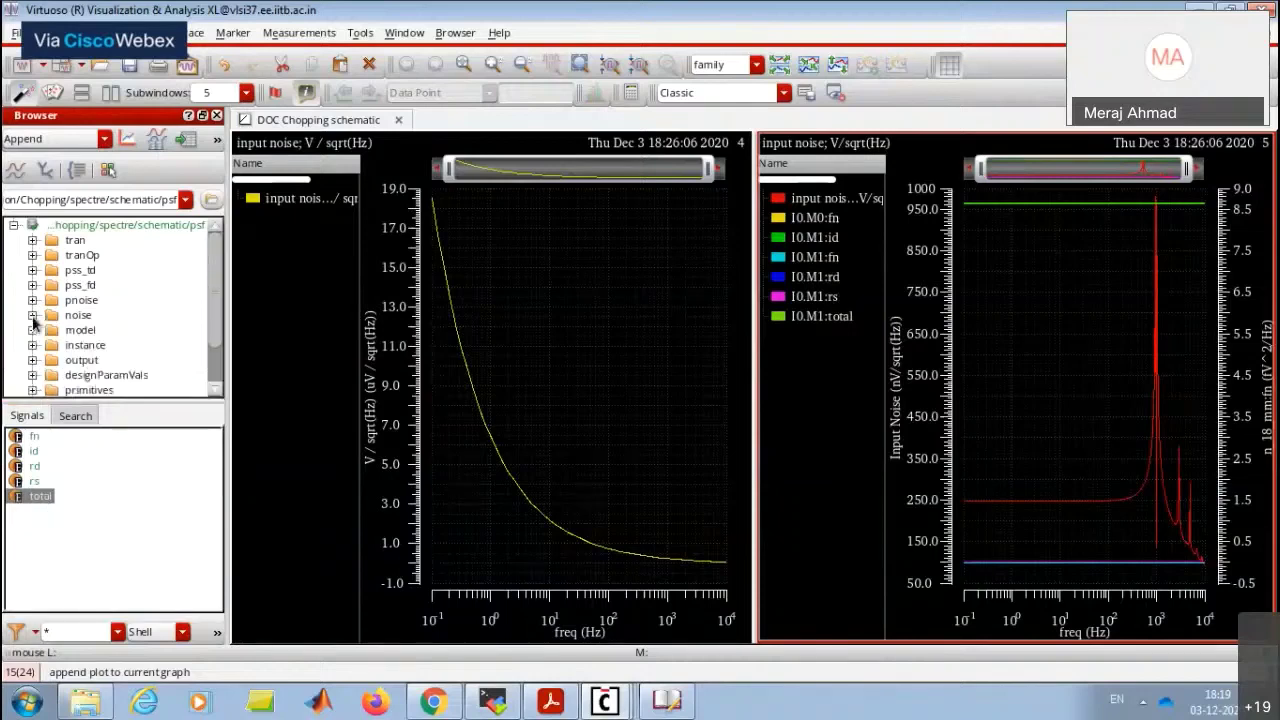
left_click(14, 226)
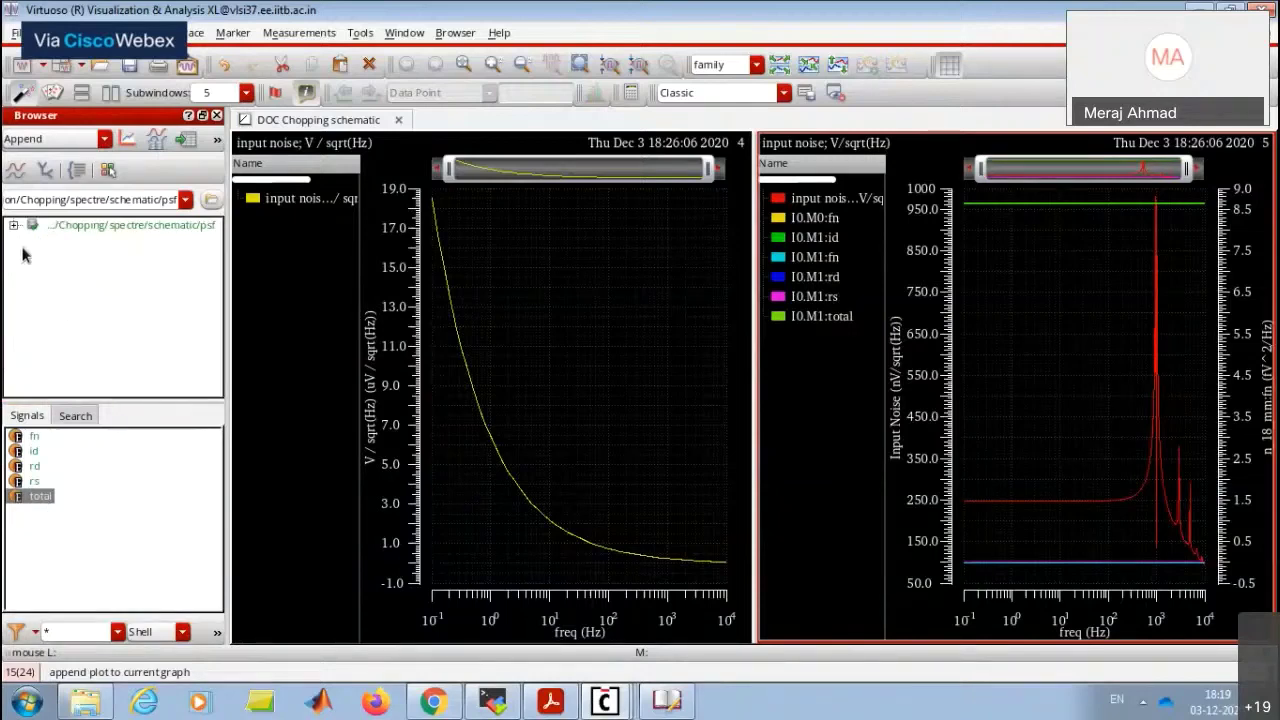
left_click(14, 226)
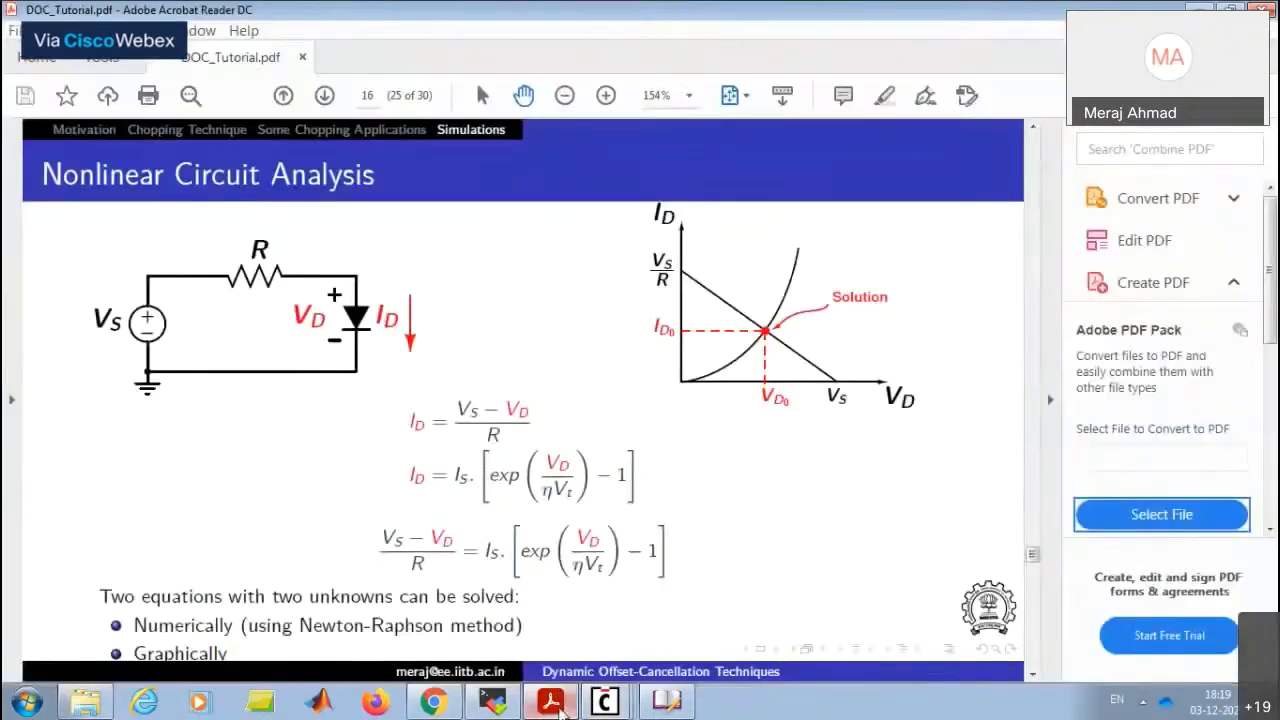
Return to ADE L and open the Noise Summary form for printing the noise results.
mouse_move(604, 700)
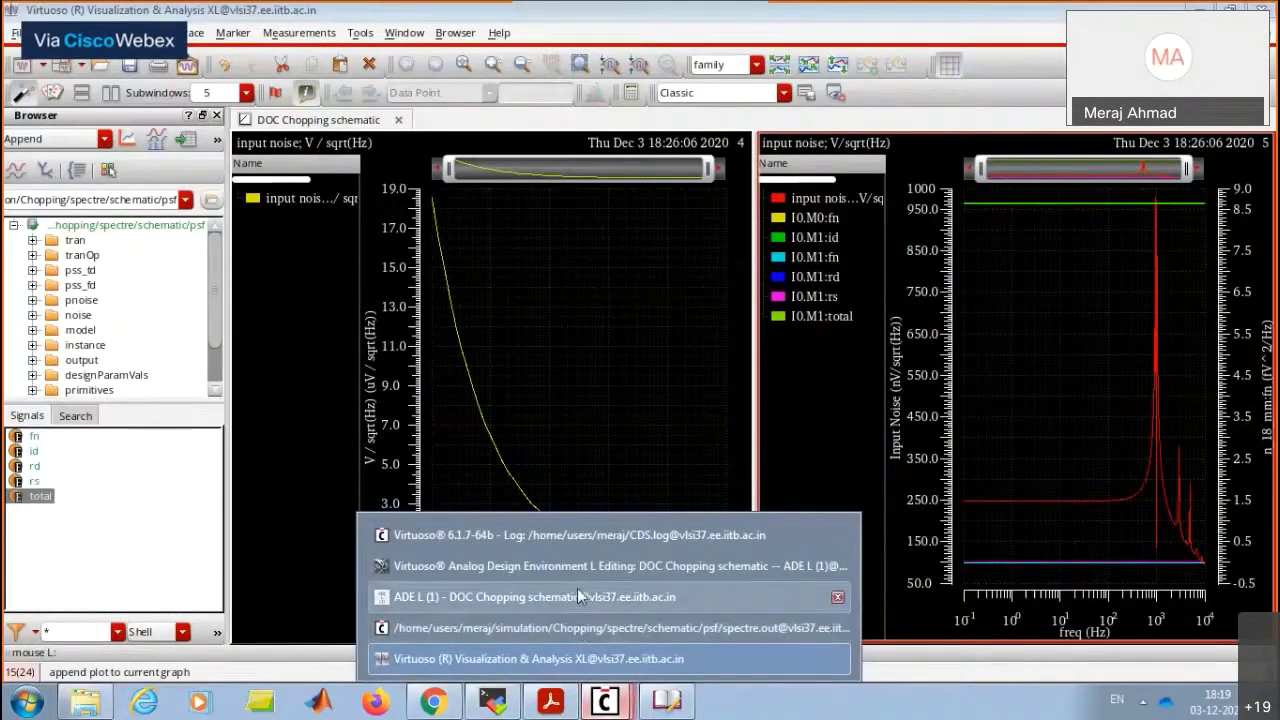
left_click(574, 596)
left_click(463, 200)
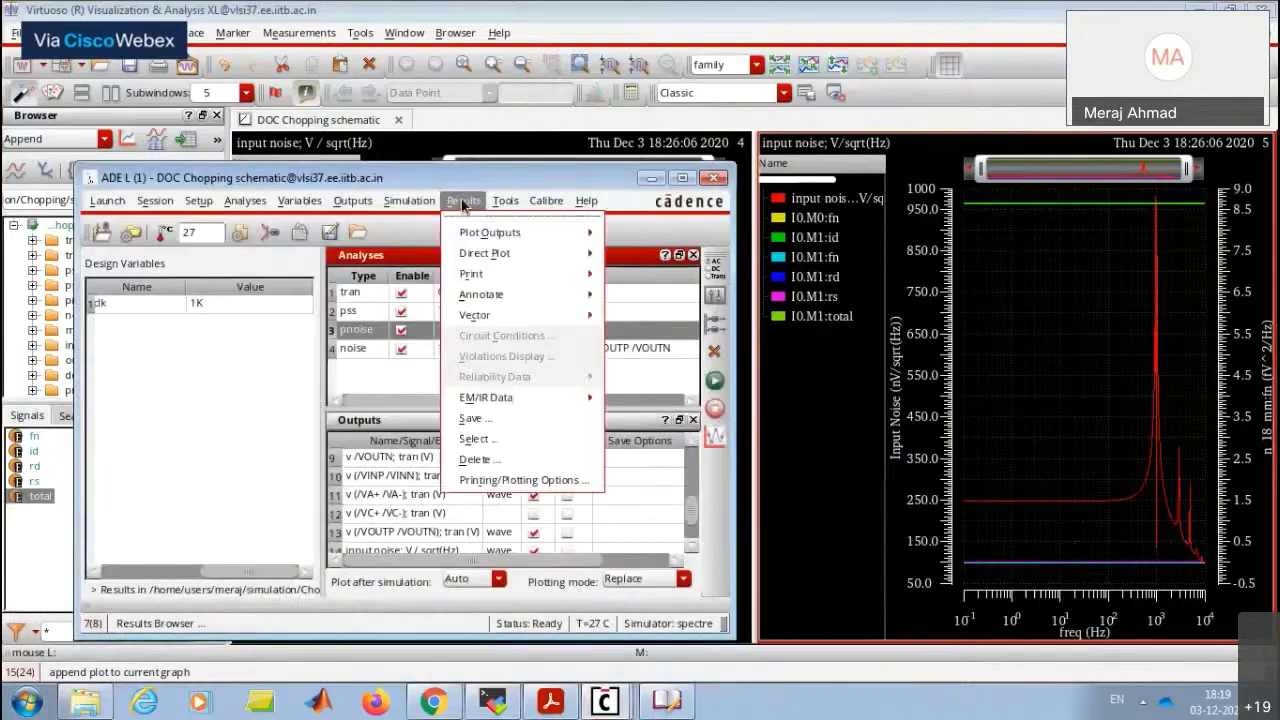
mouse_move(508, 300)
mouse_move(512, 274)
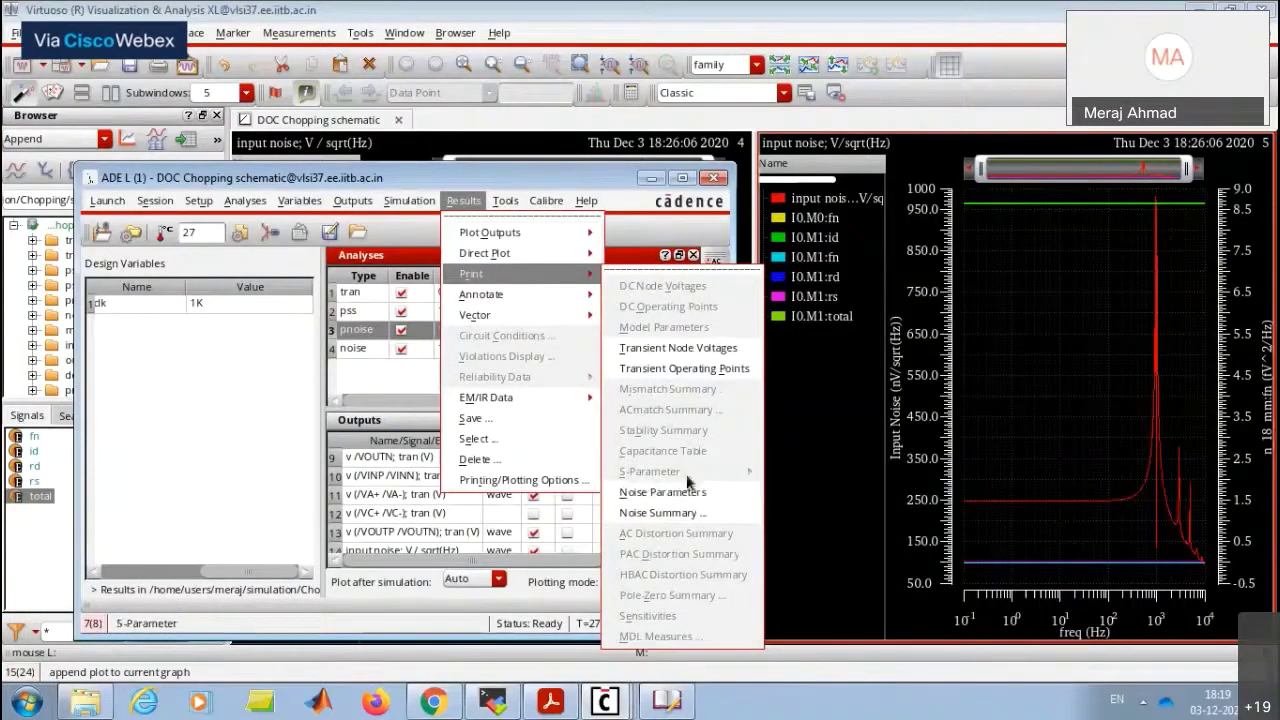
left_click(686, 516)
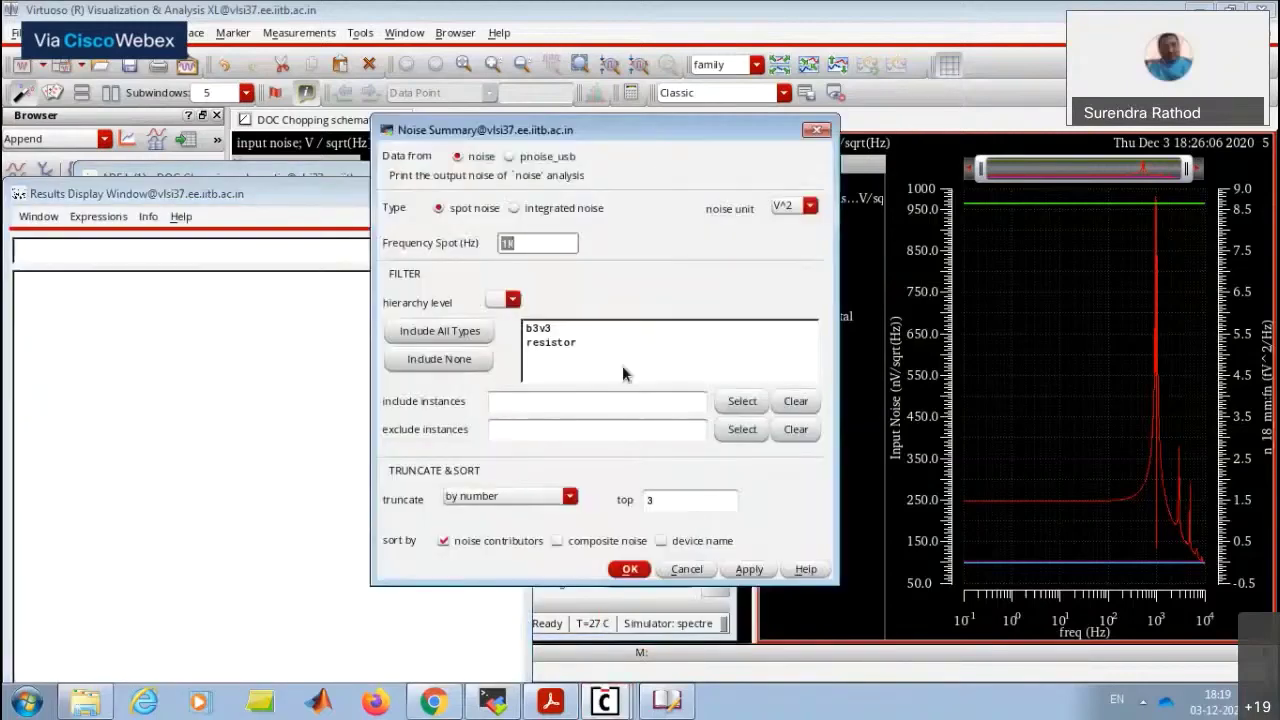
Configure the noise summary for pnoise_usb data as integrated noise from 0.1 to 100 Hz.
left_click(510, 157)
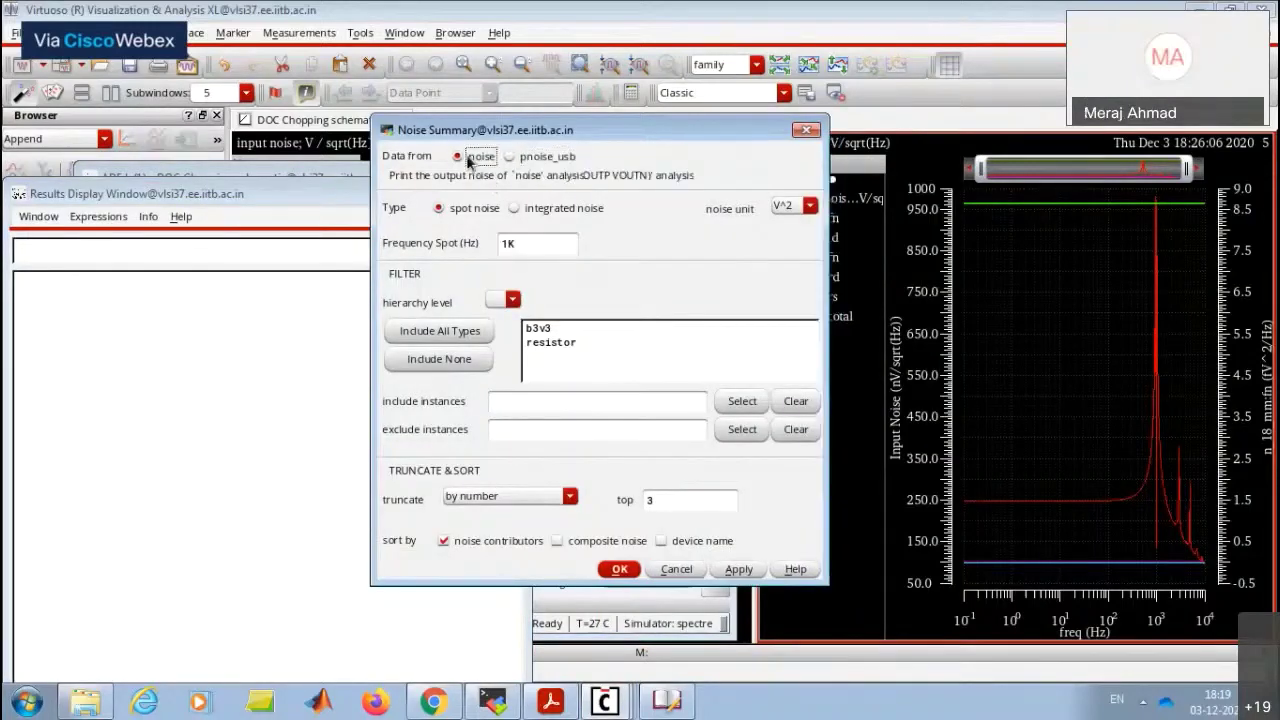
left_click(468, 157)
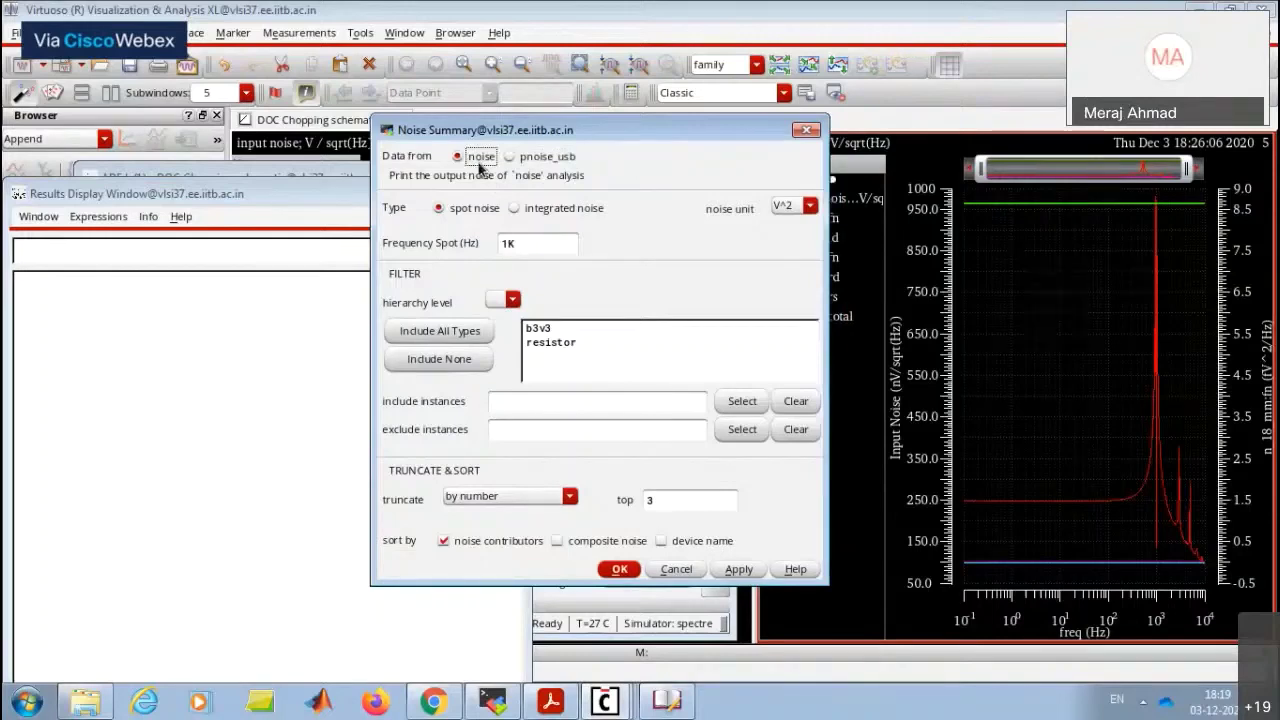
left_click(514, 157)
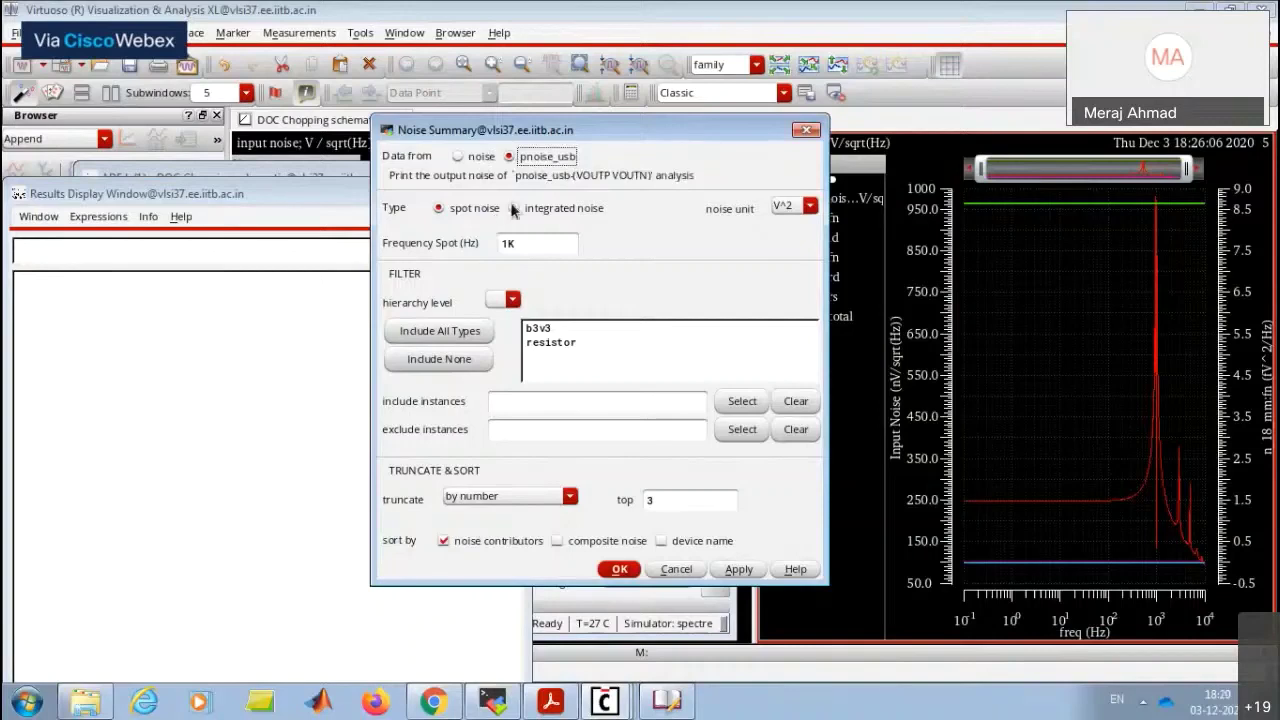
left_click(514, 208)
left_click_drag(470, 243, 436, 236)
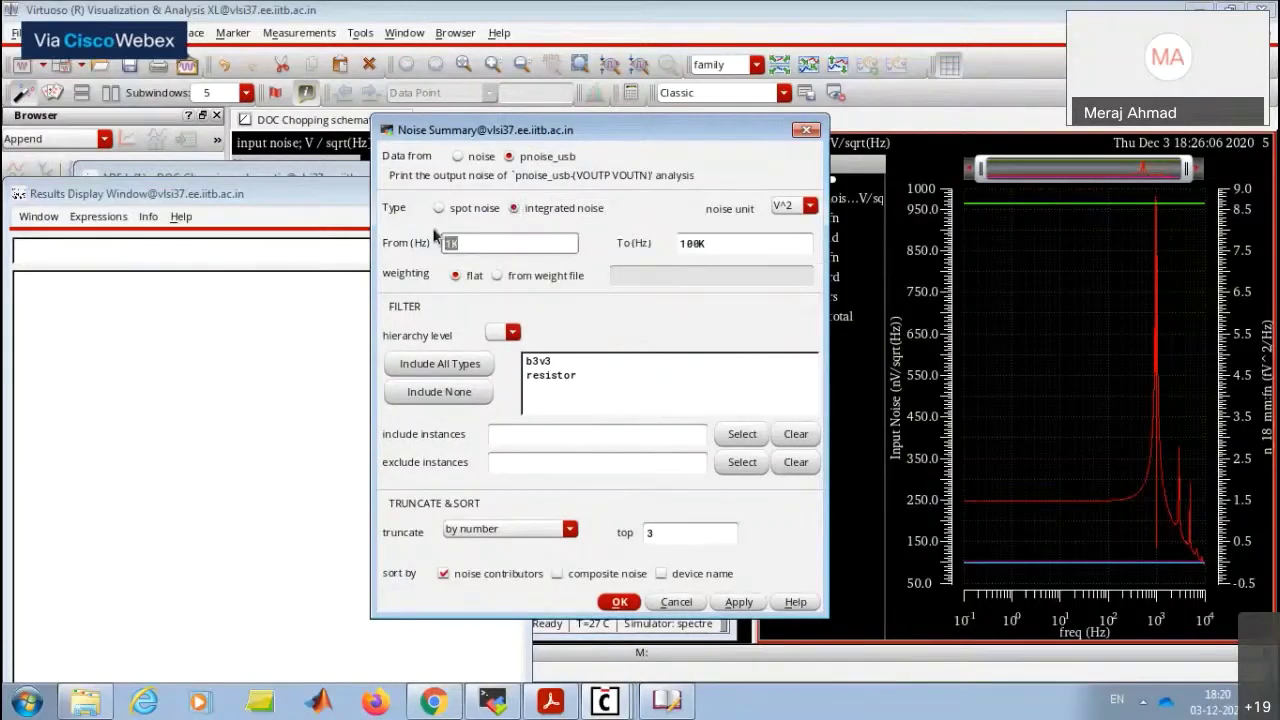
type("0.1")
key("Tab")
type("100")
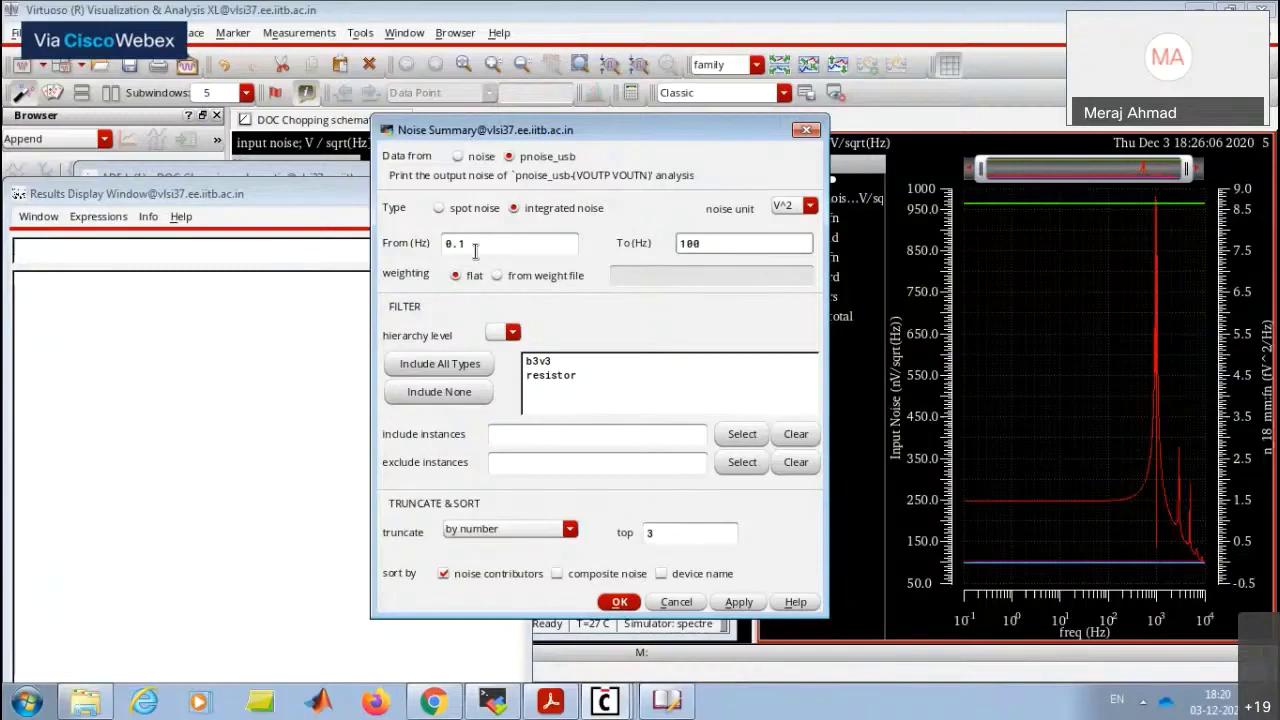
Include all device types, limit the summary to the top 10 contributors, and print the pnoise_usb noise summary.
left_click(474, 363)
left_click(658, 532)
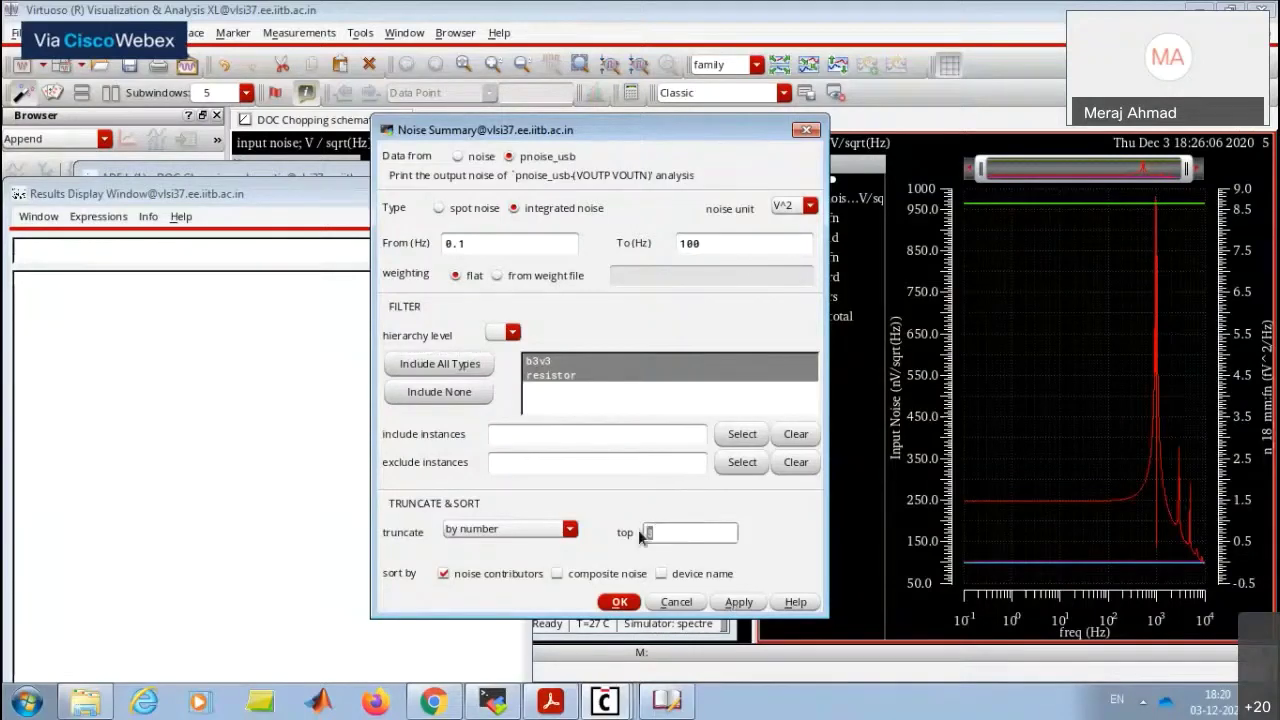
type("10")
left_click(735, 600)
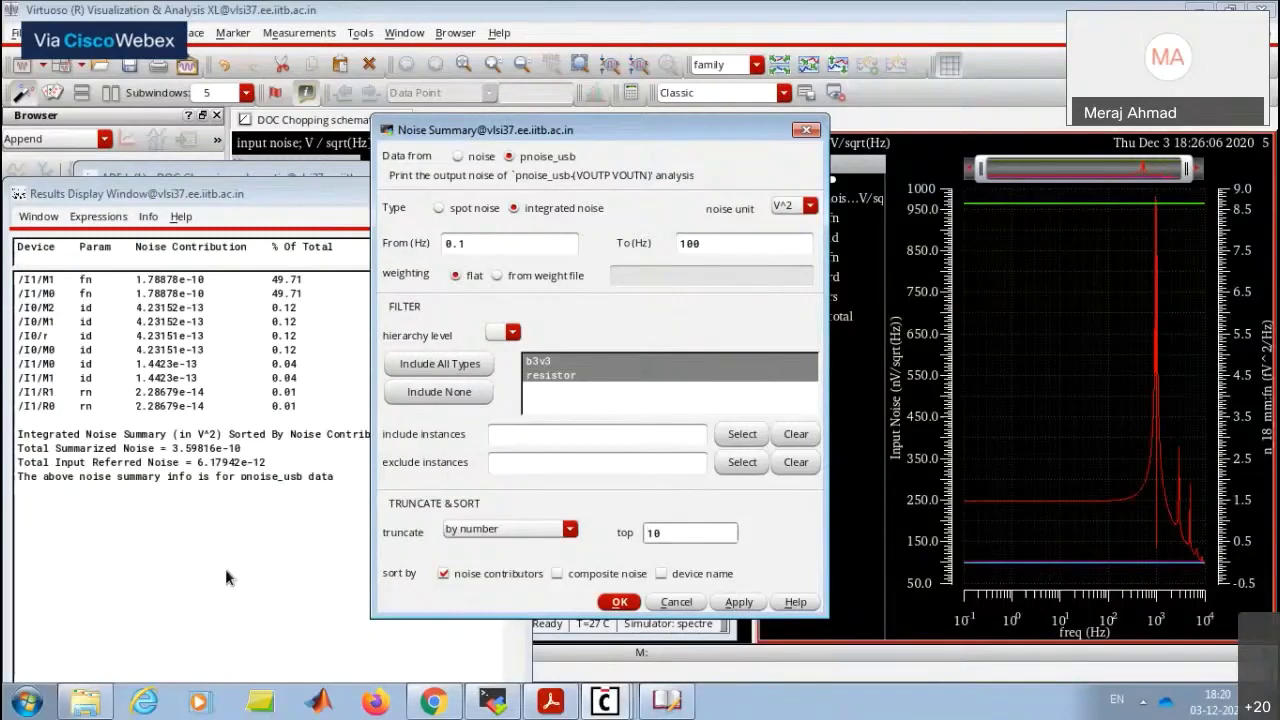
Change the noise unit to V, print the pnoise_usb summary again, and examine its contributors and totals.
left_click(809, 205)
left_click(793, 240)
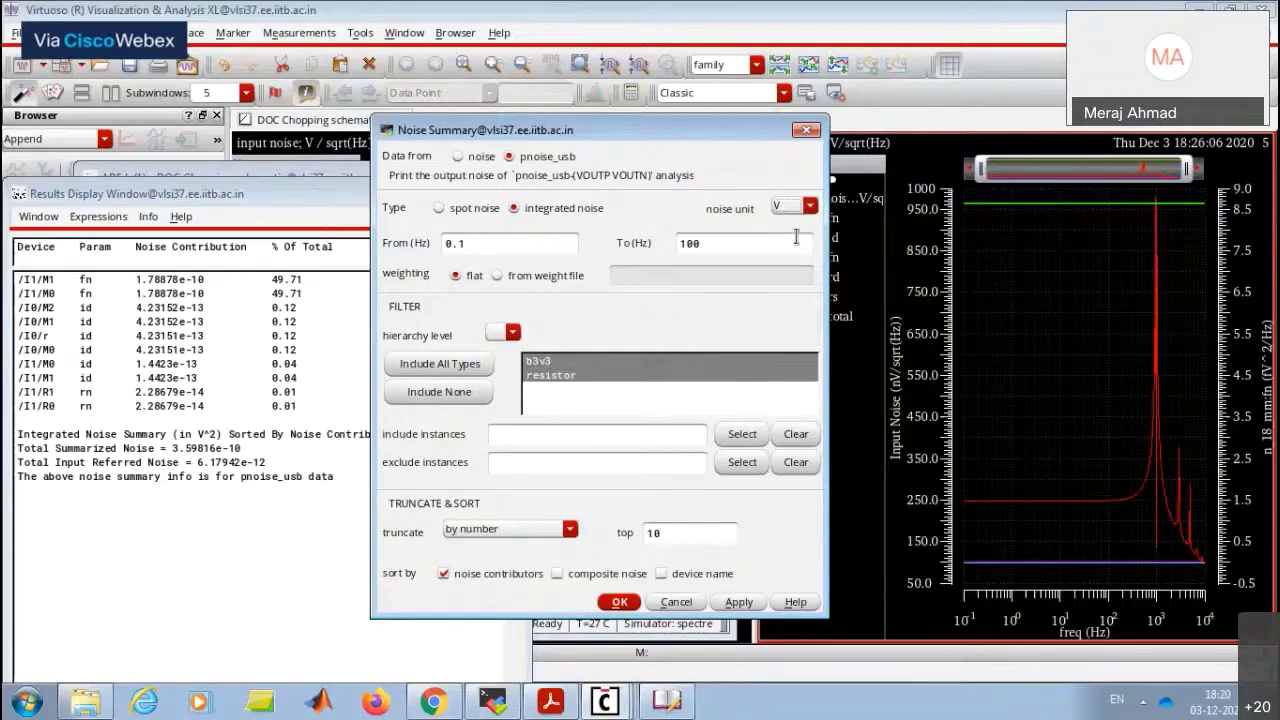
left_click(733, 602)
left_click(314, 580)
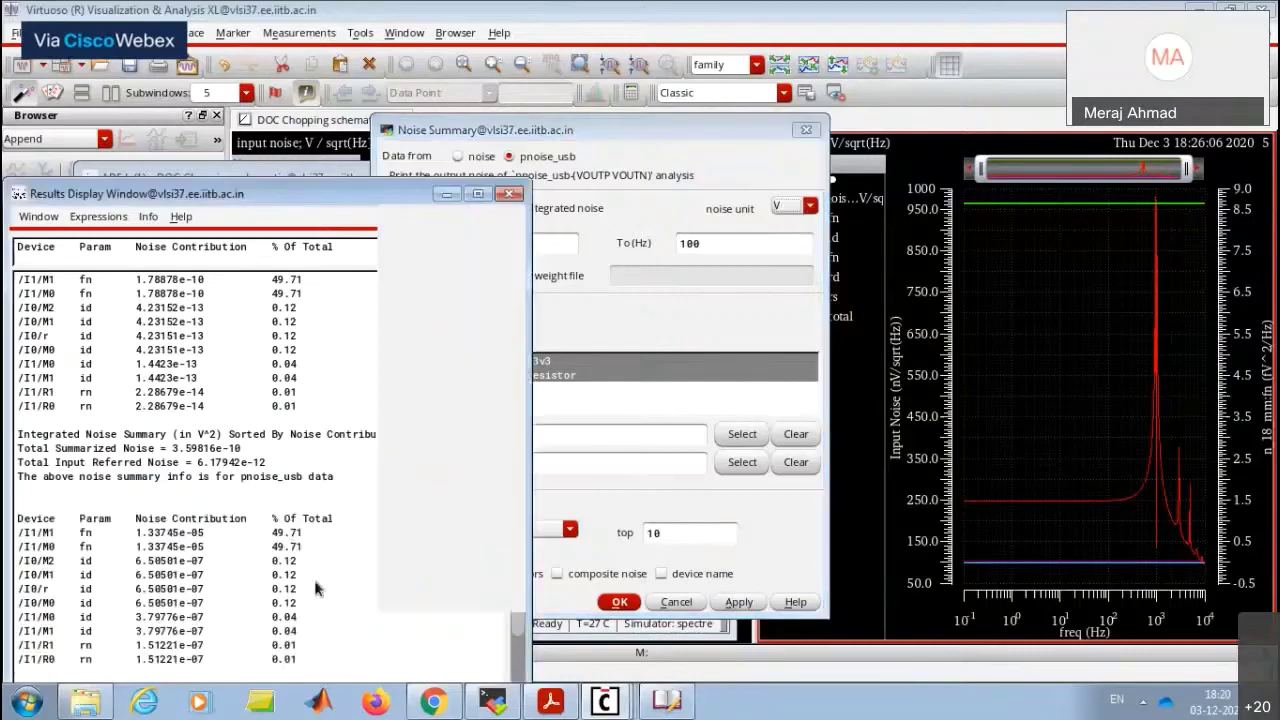
scroll(314, 580, "down", 3)
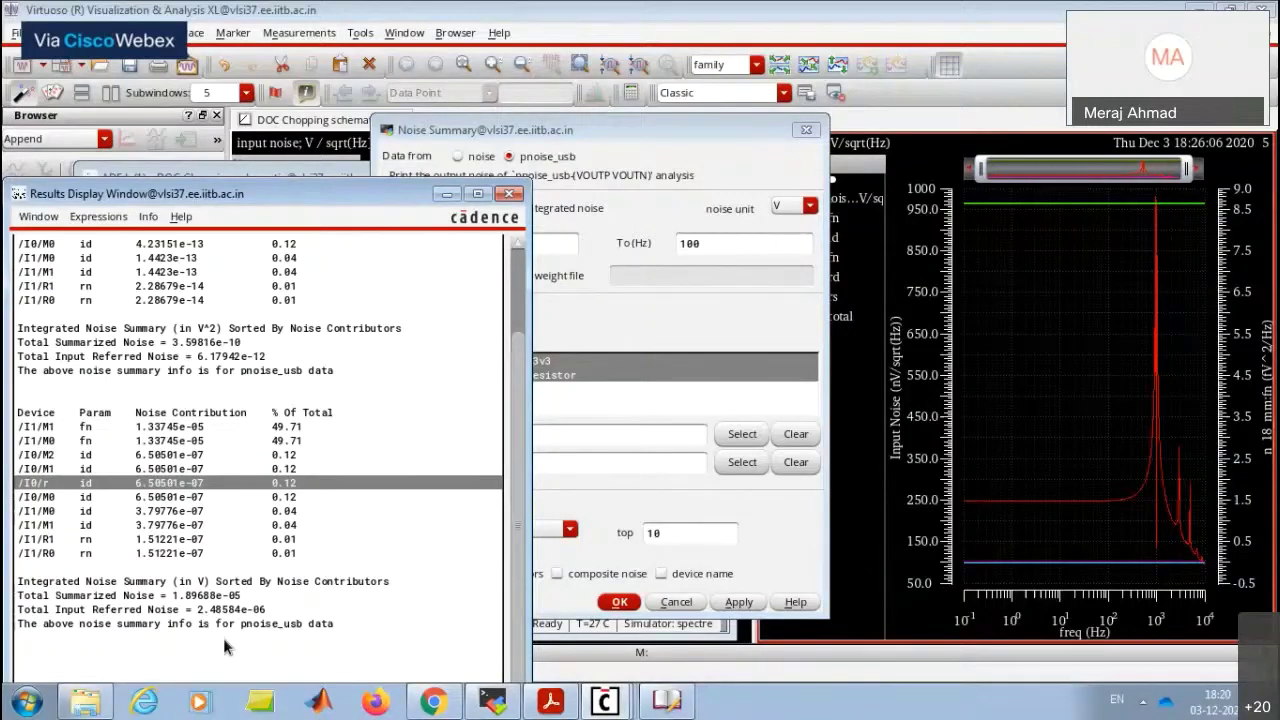
Print the integrated noise summary from the noise analysis, compare it with the pnoise_usb summary, and close the results display and summary form.
left_click(474, 157)
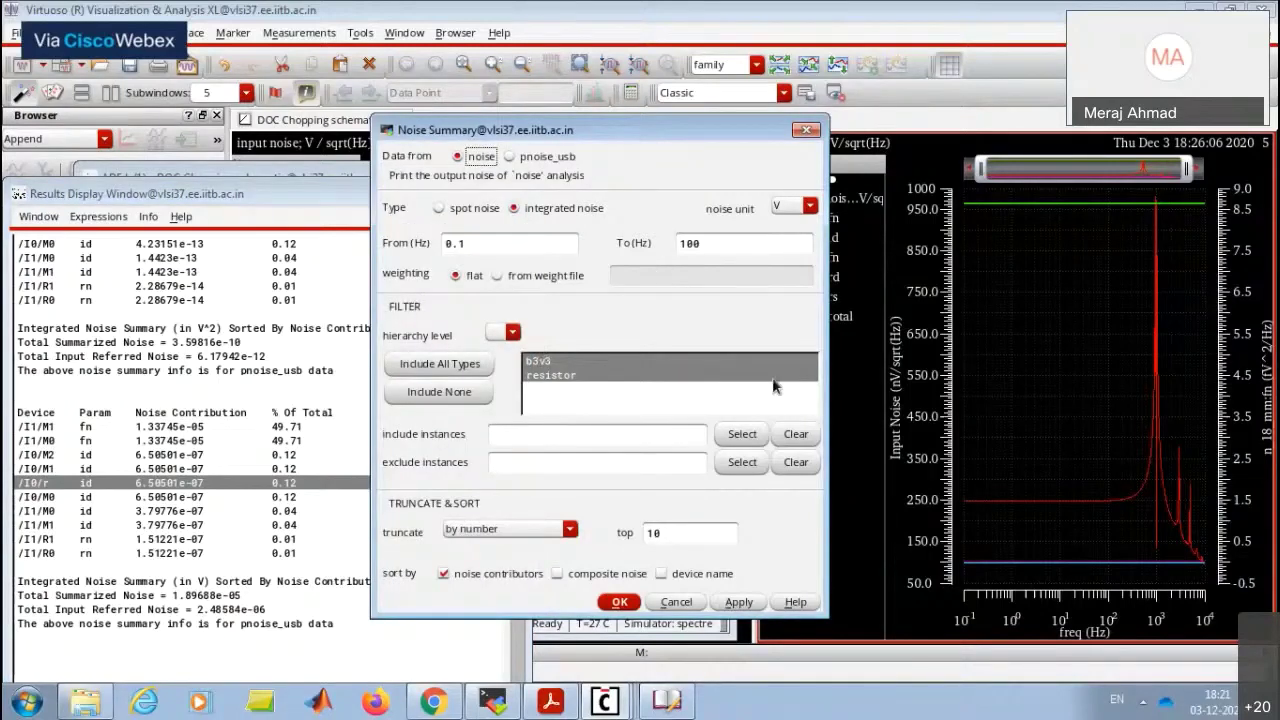
left_click(740, 602)
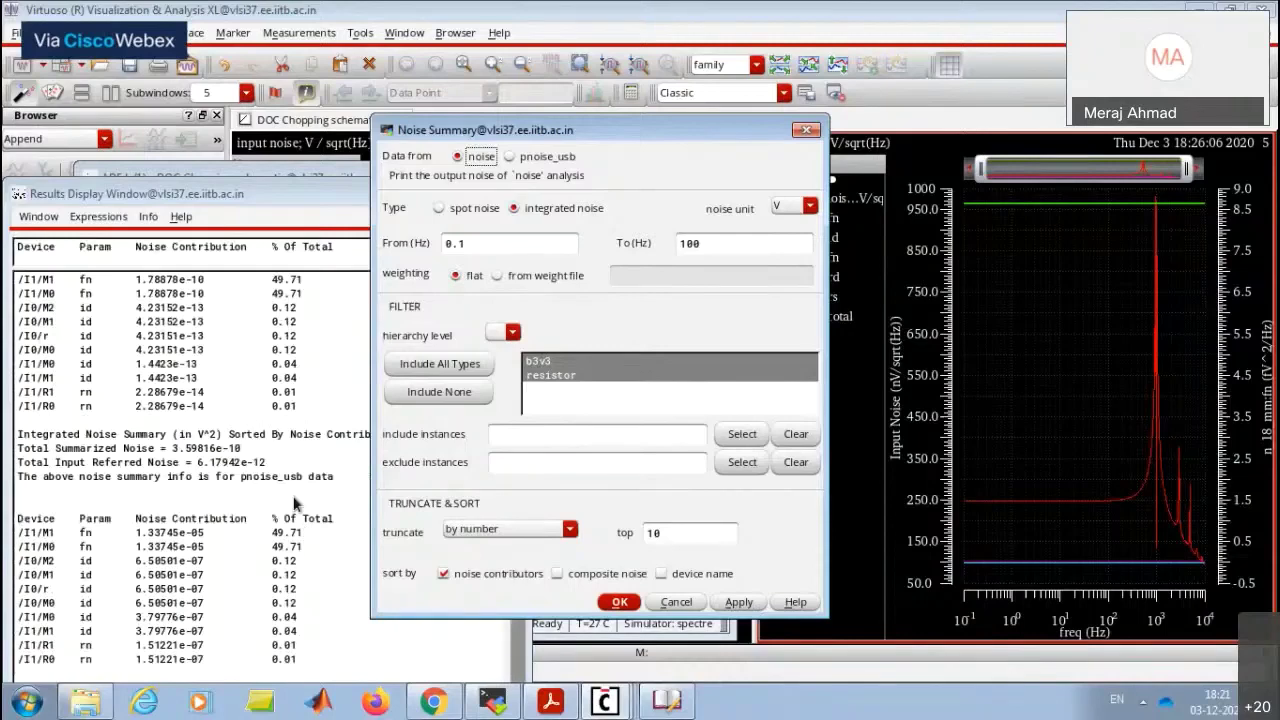
left_click(295, 505)
scroll(260, 540, "down", 10)
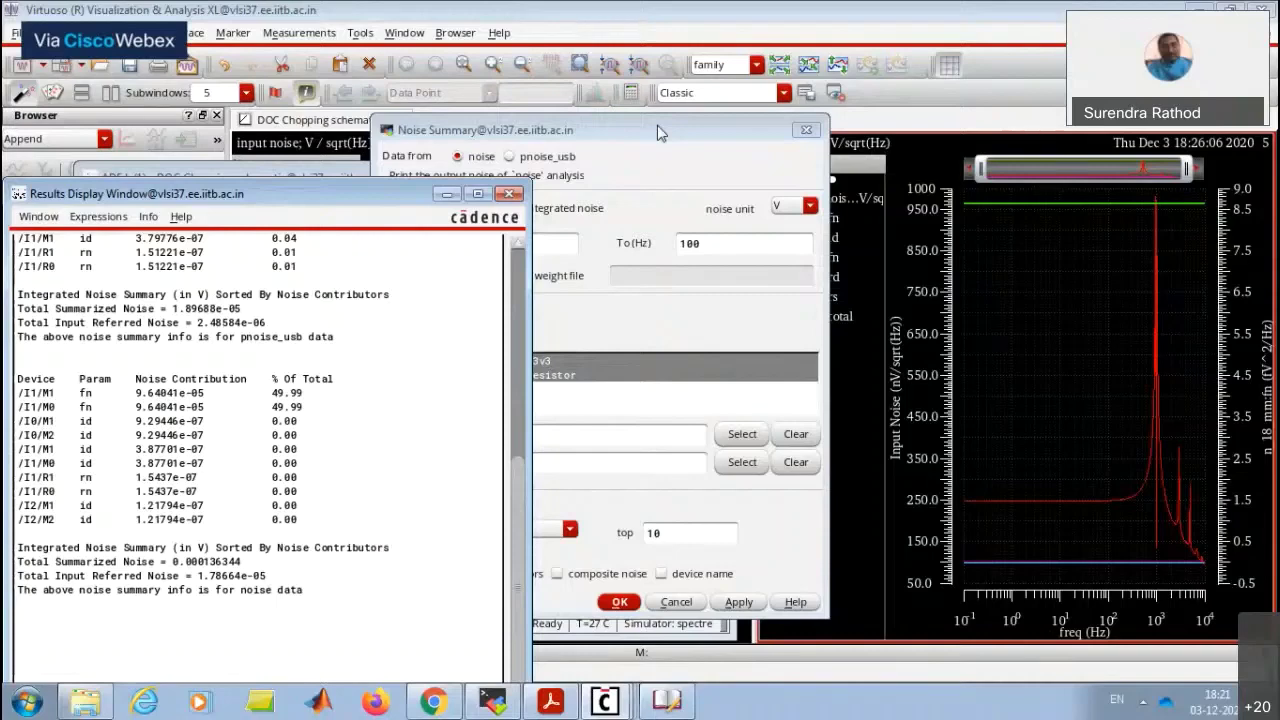
left_click(512, 194)
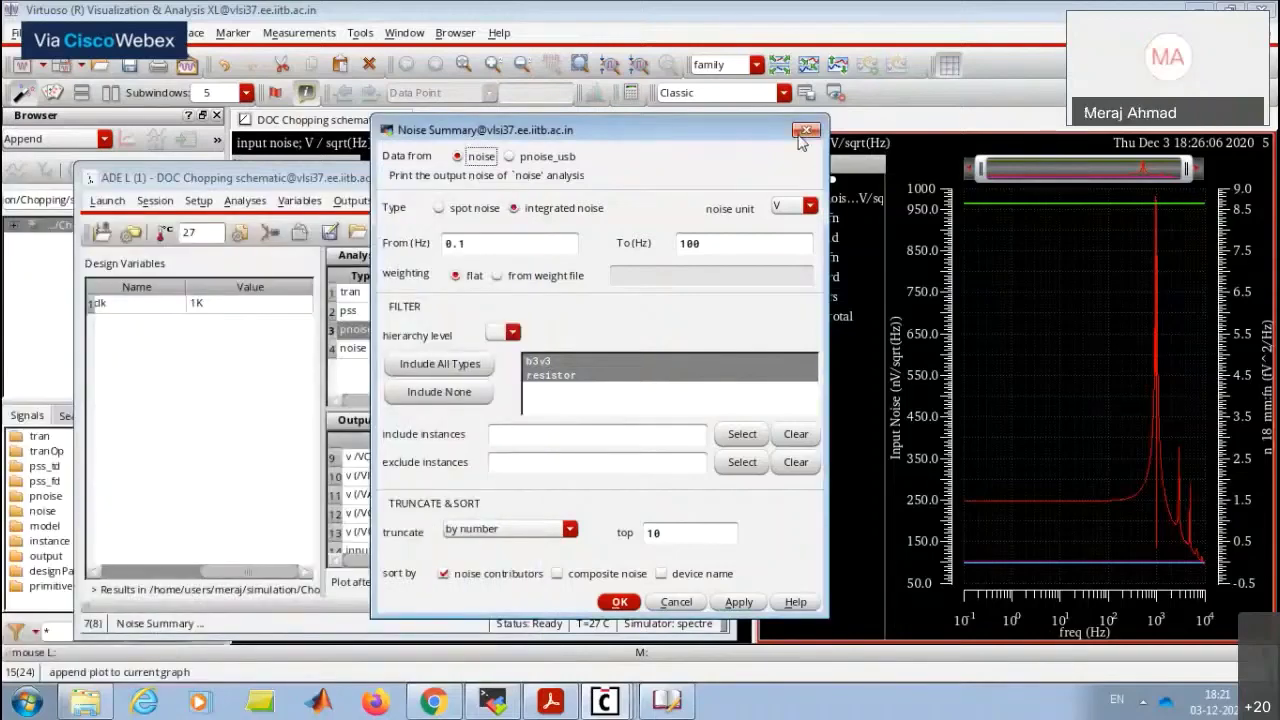
left_click(805, 130)
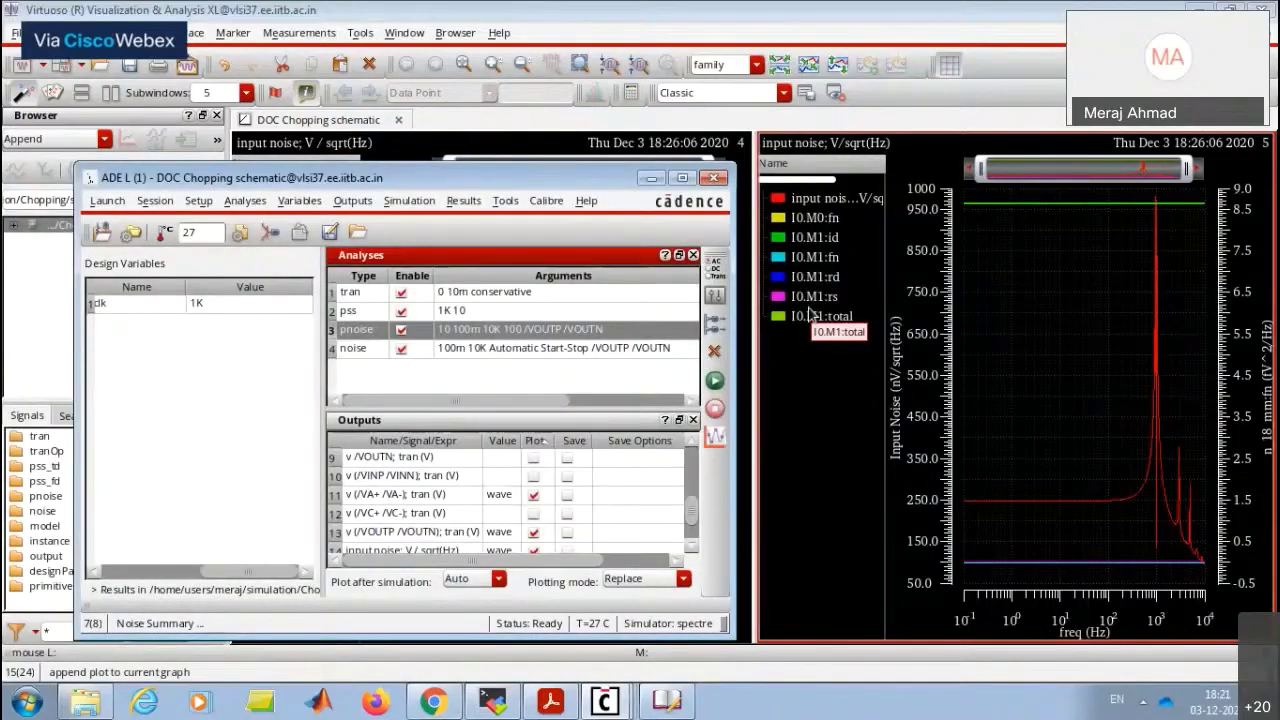